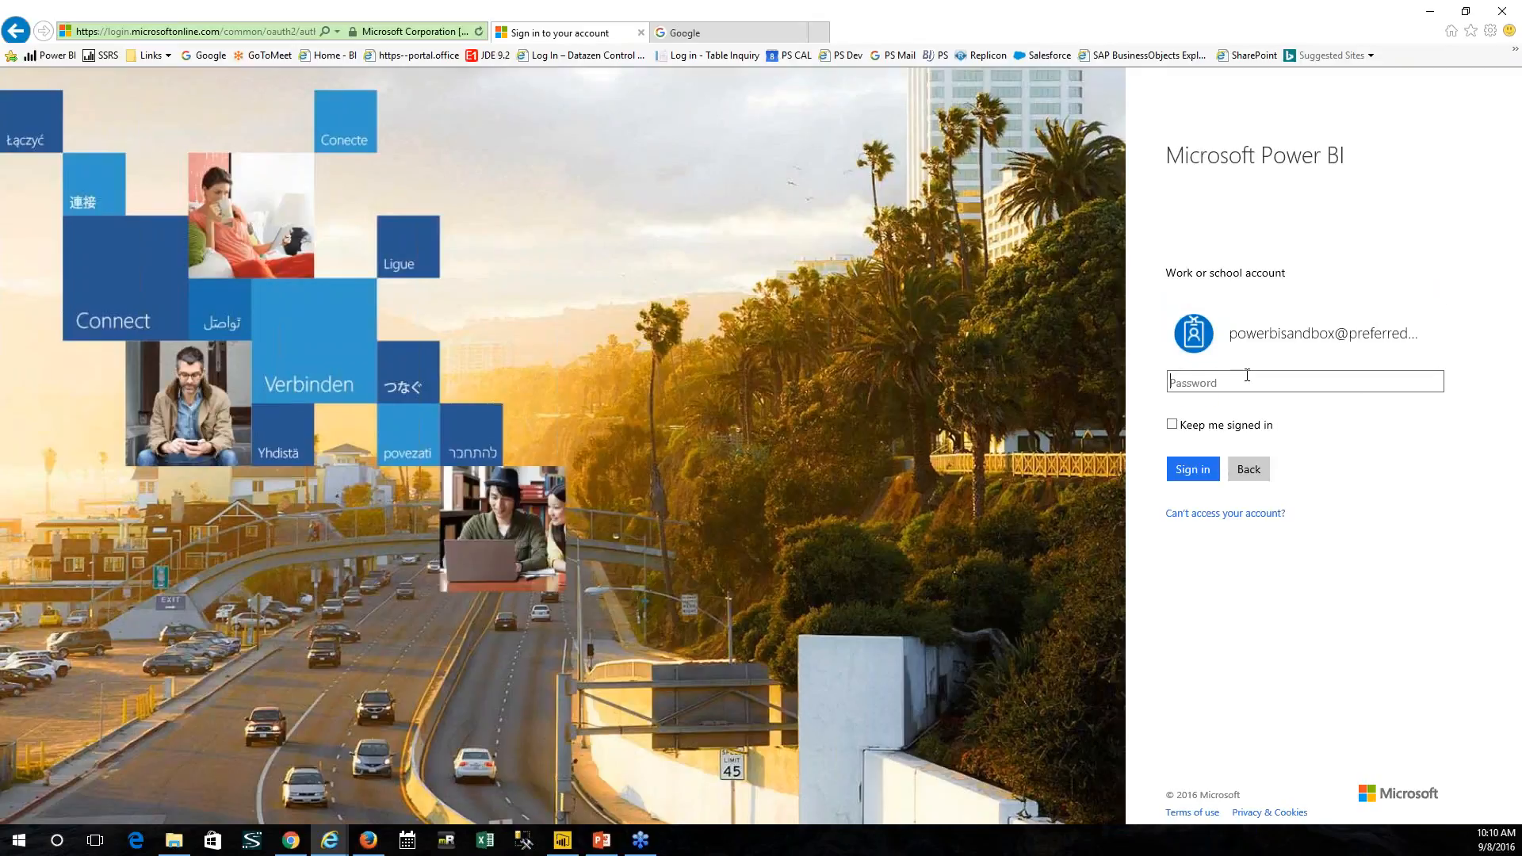
Step: Enter the account password and sign in to Power BI
{"action": "type", "text": "••••••••"}
{"action": "key", "text": "Return"}
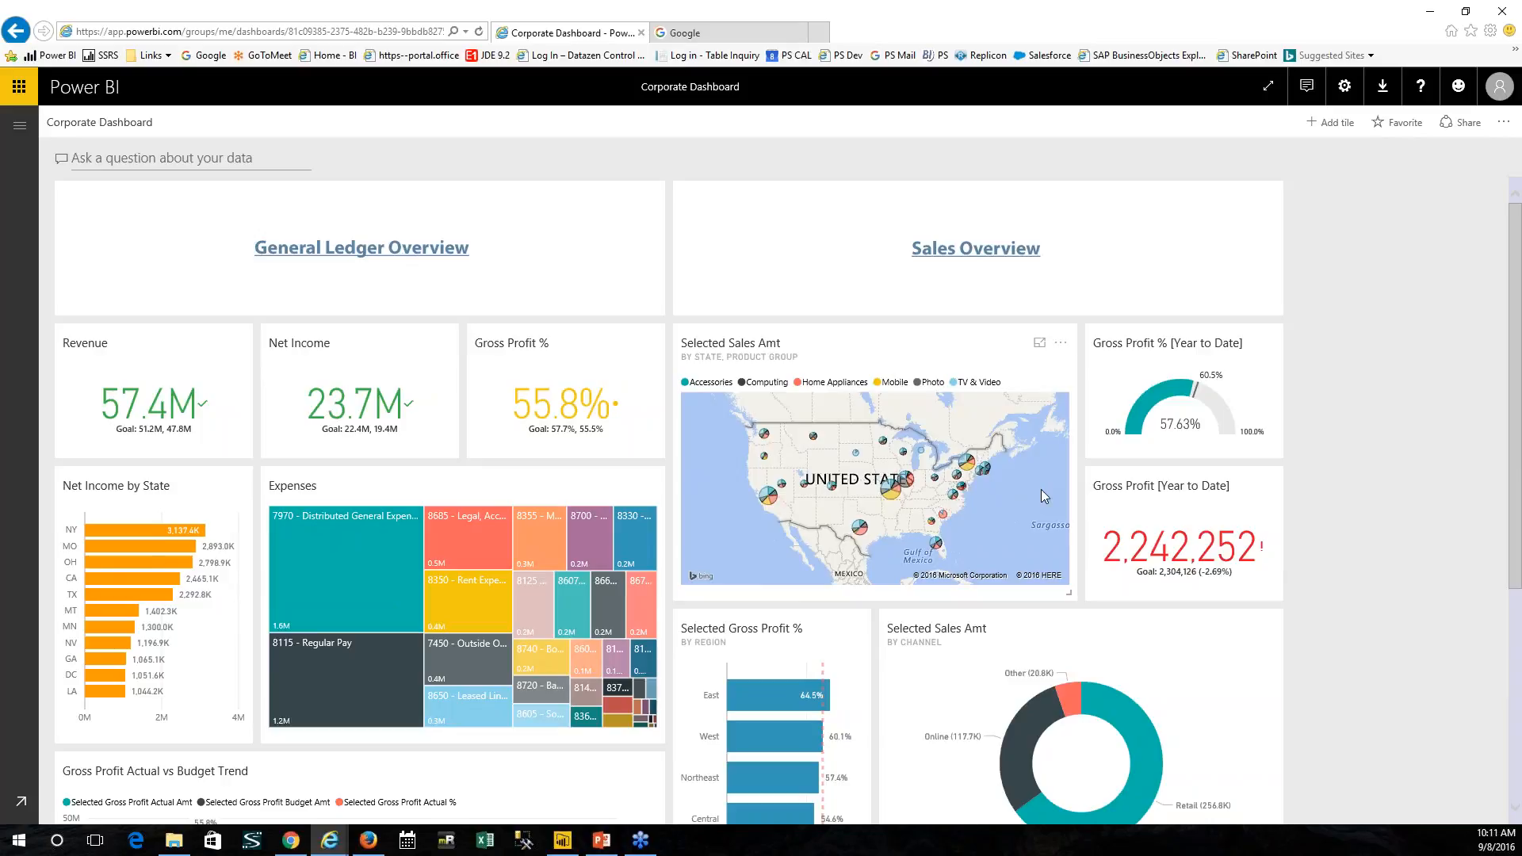
Step: Open the Sales report from the dashboard's Selected Sales Amt by Channel tile and show it full screen
{"action": "scroll", "coordinate": [771, 396], "scroll_direction": "down", "scroll_amount": 1}
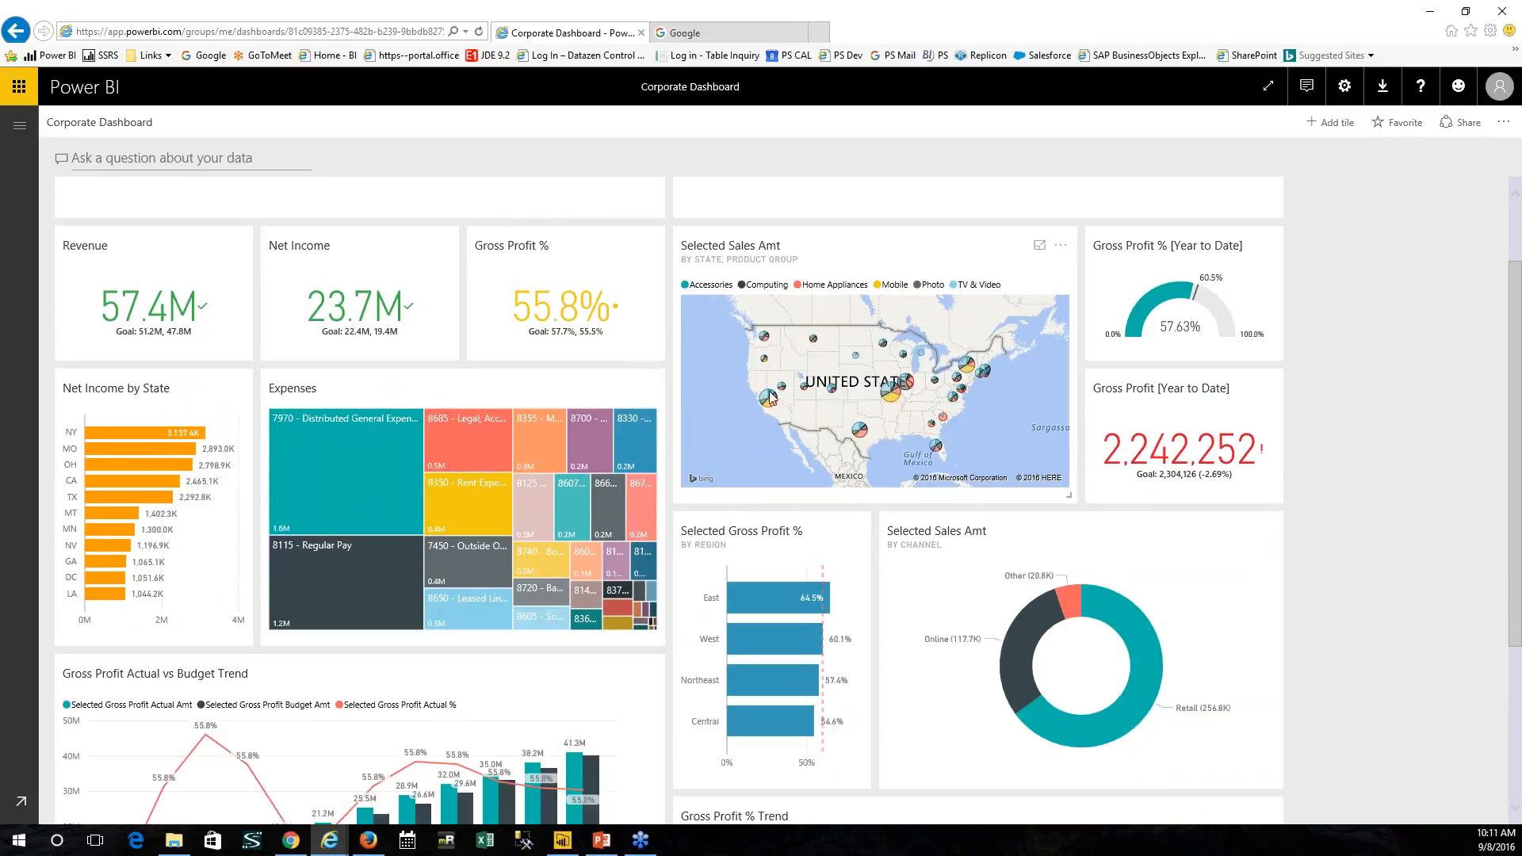
{"action": "scroll", "coordinate": [1066, 501], "scroll_direction": "down", "scroll_amount": 1}
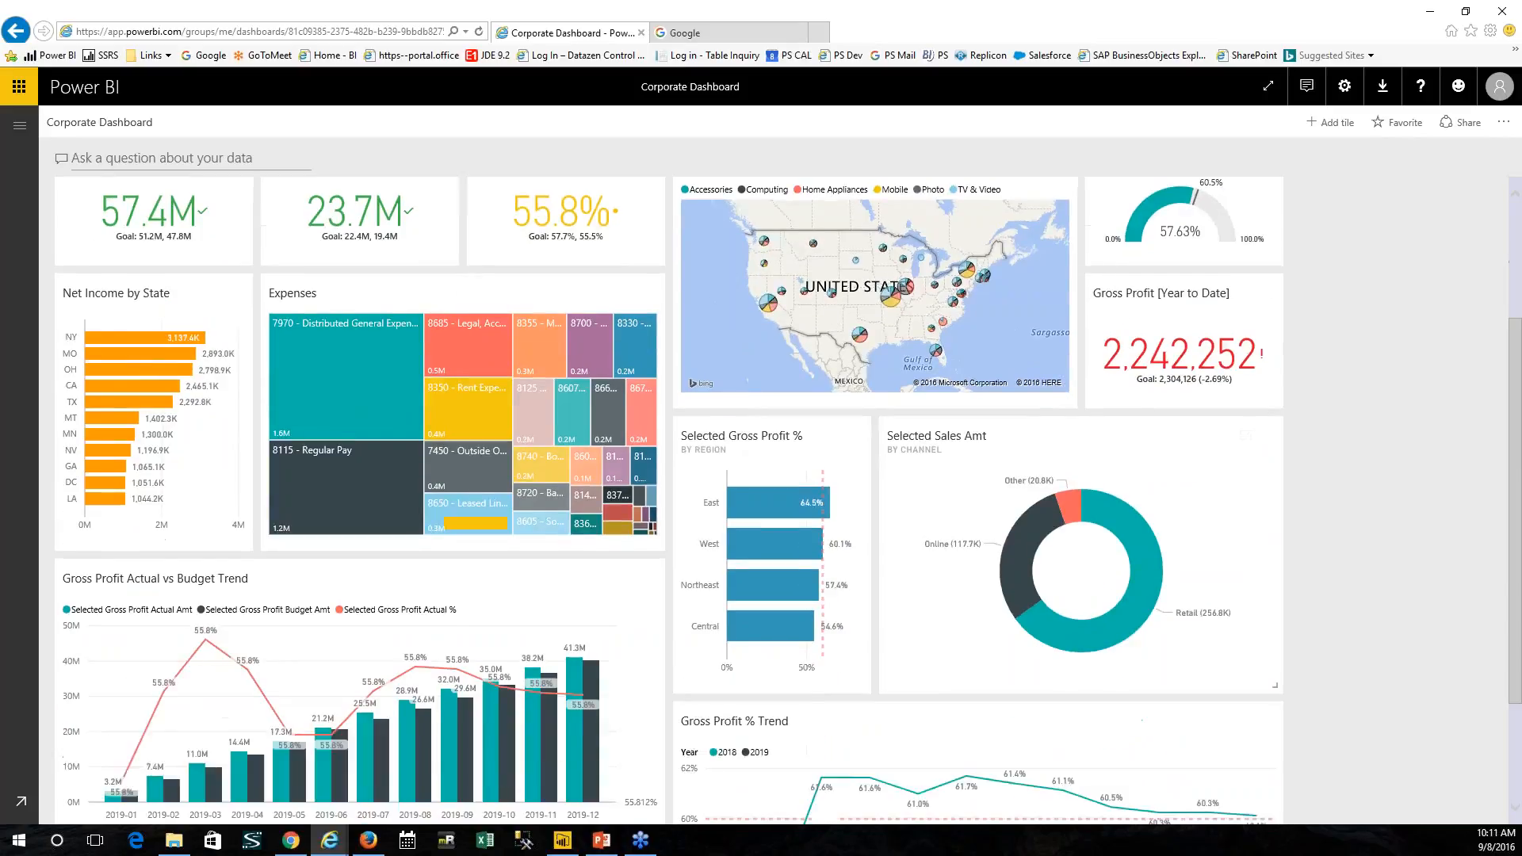
{"action": "scroll", "coordinate": [1093, 524], "scroll_direction": "down", "scroll_amount": 2}
{"action": "scroll", "coordinate": [1152, 531], "scroll_direction": "up", "scroll_amount": 2}
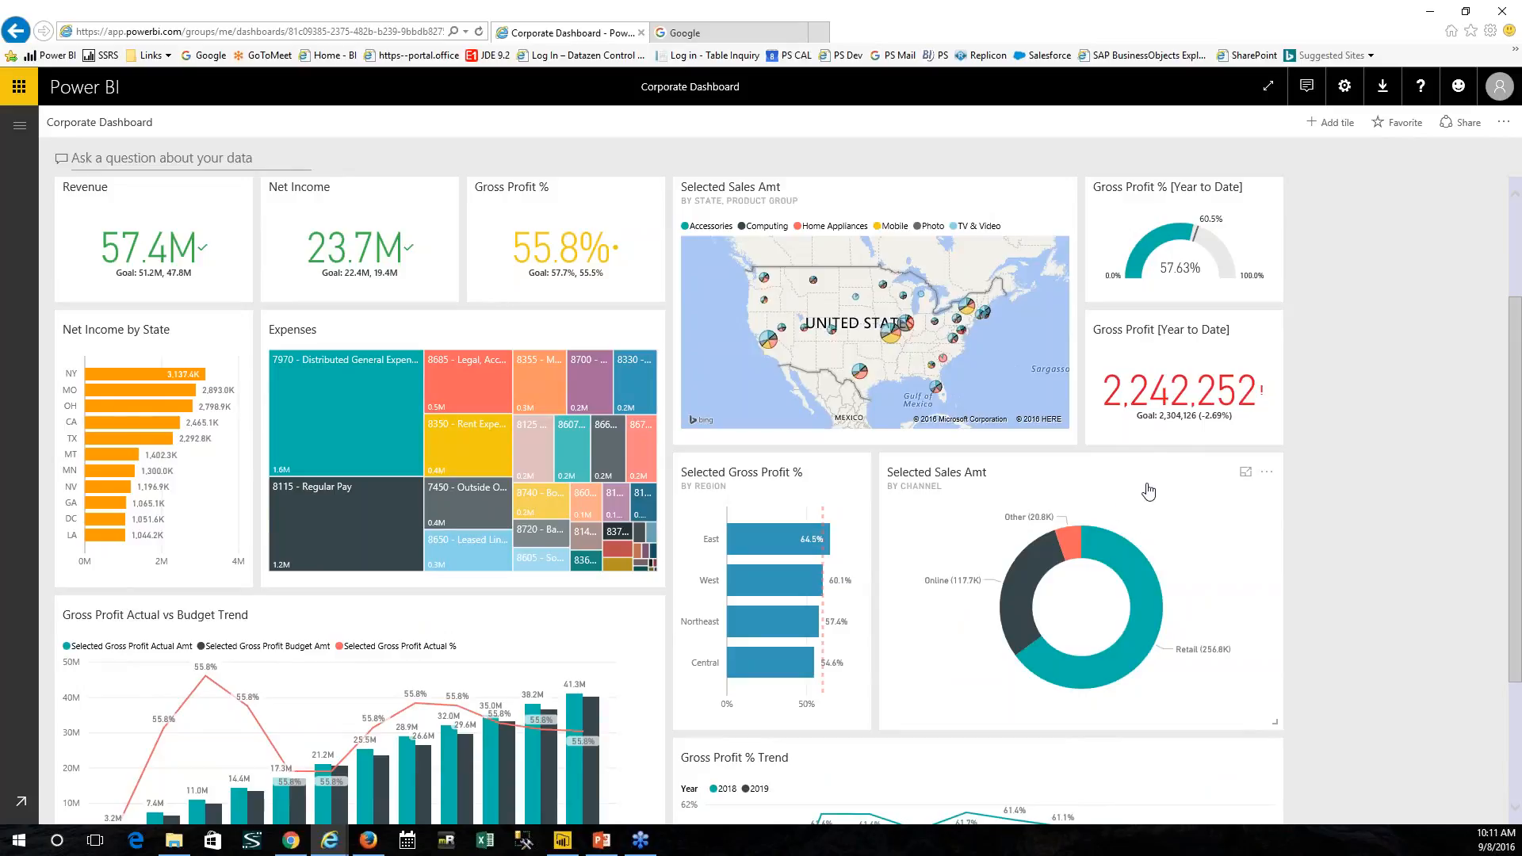
{"action": "left_click", "coordinate": [1151, 489]}
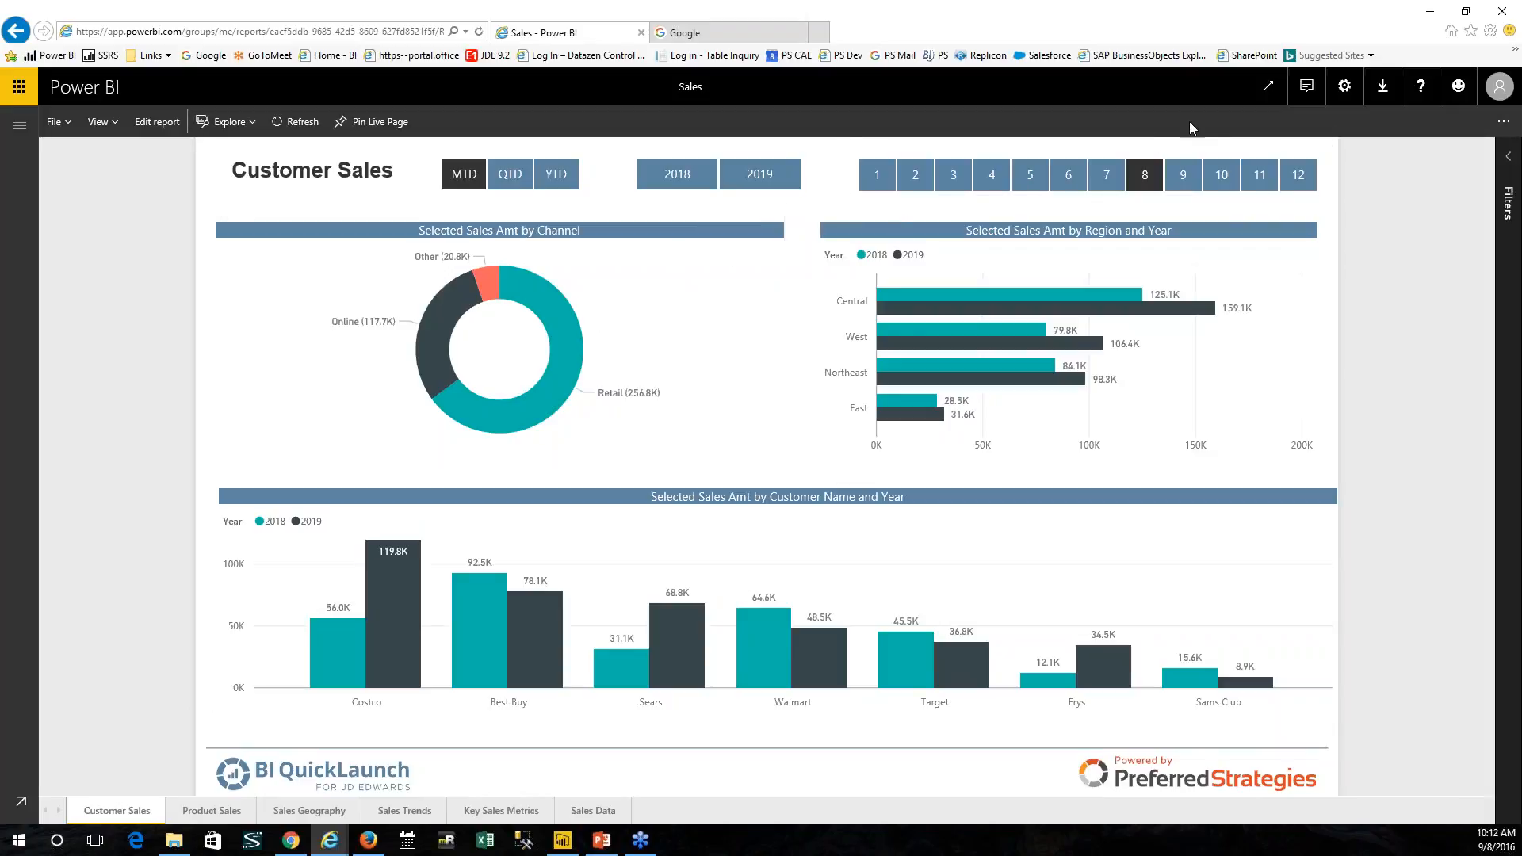
{"action": "left_click", "coordinate": [1271, 87]}
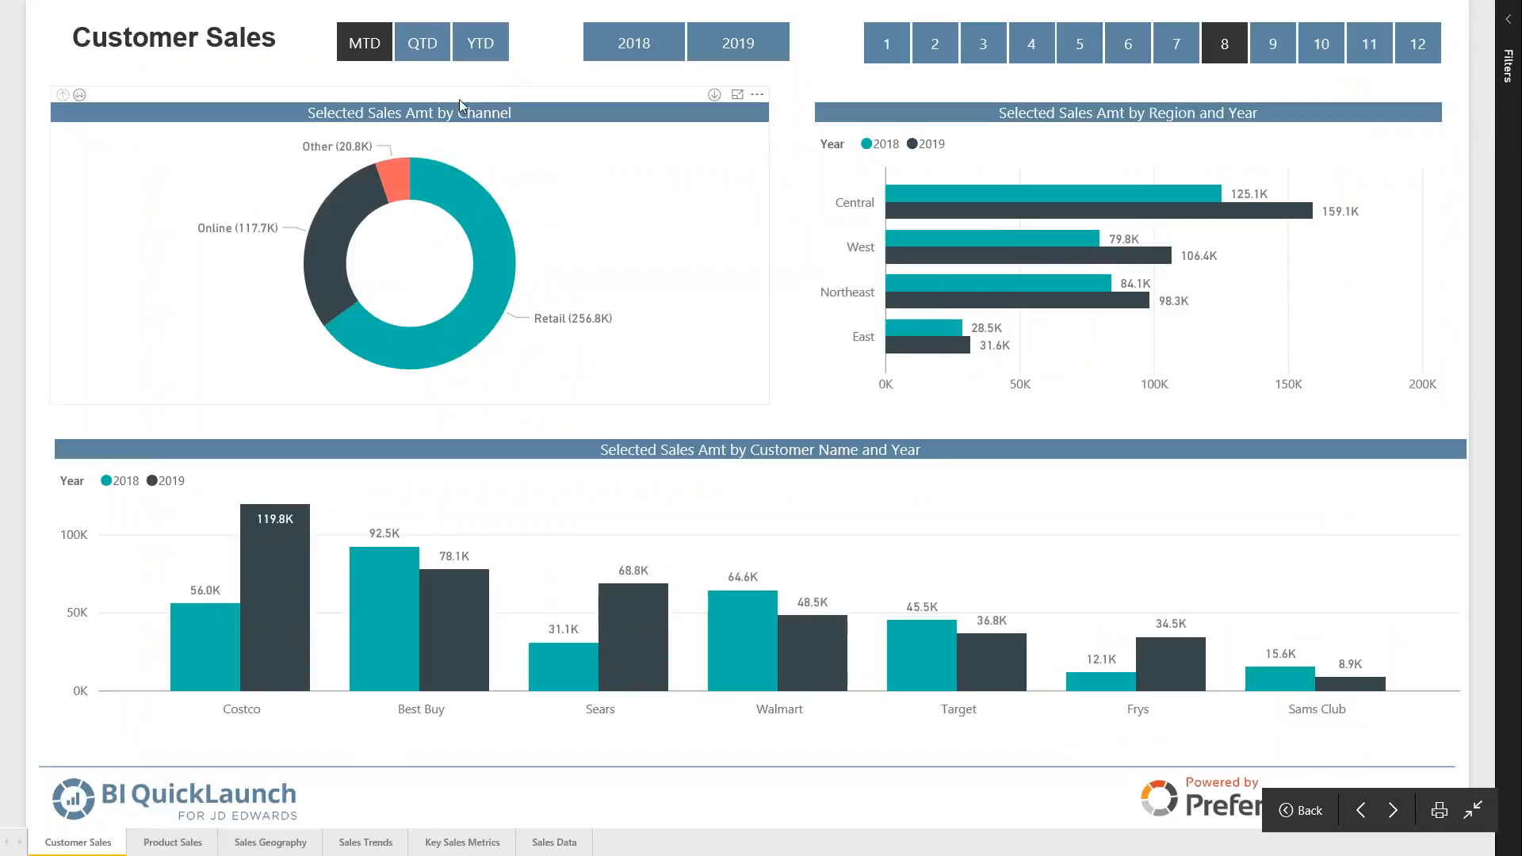
Step: Cross-highlight the Customer Sales charts by the Retail channel and clear the highlight again
{"action": "mouse_move", "coordinate": [479, 215]}
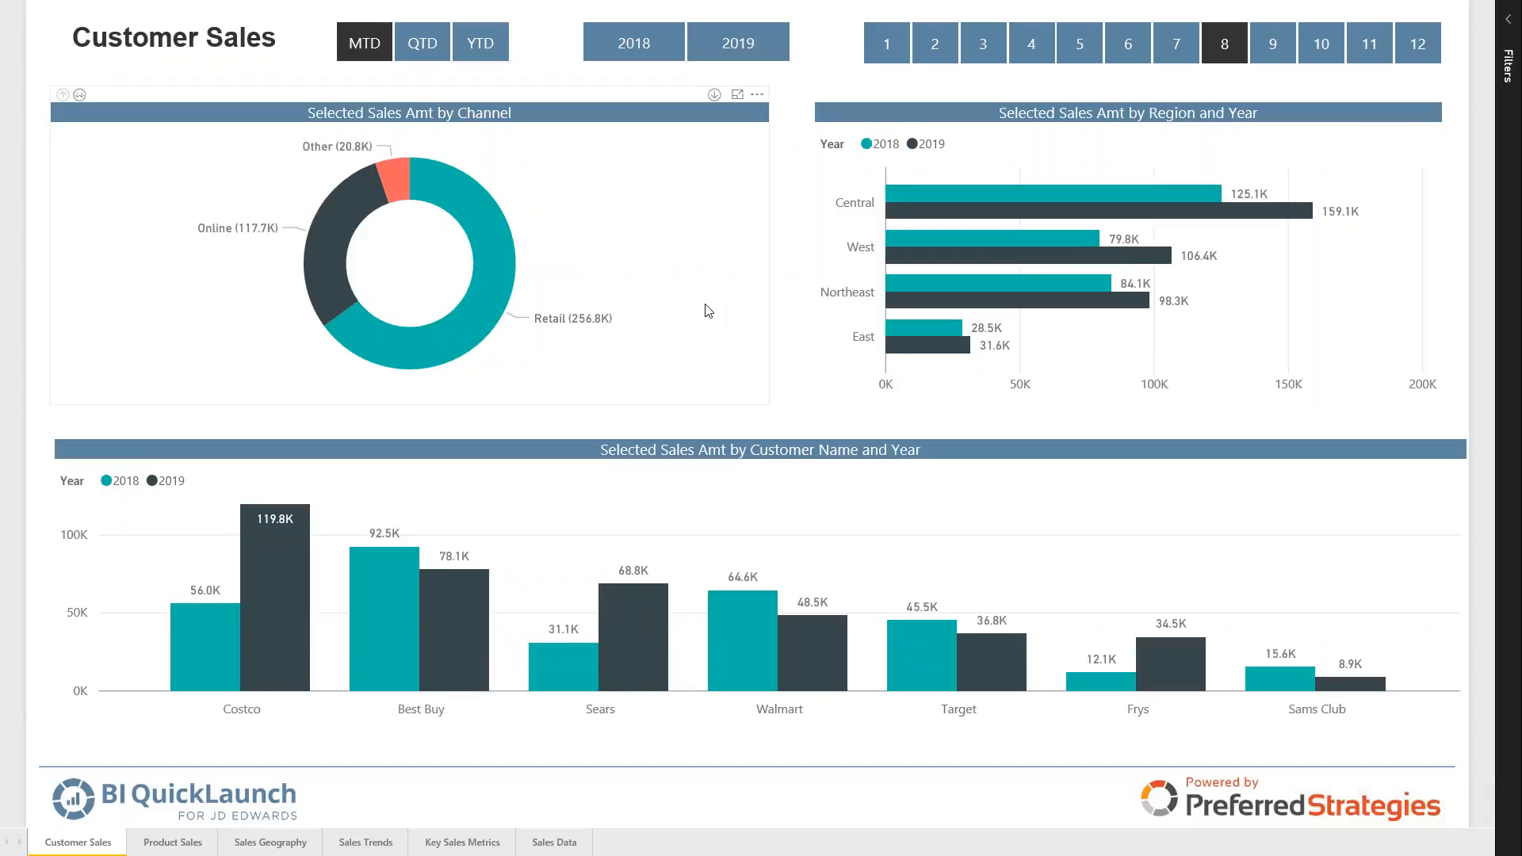
{"action": "left_click", "coordinate": [493, 219]}
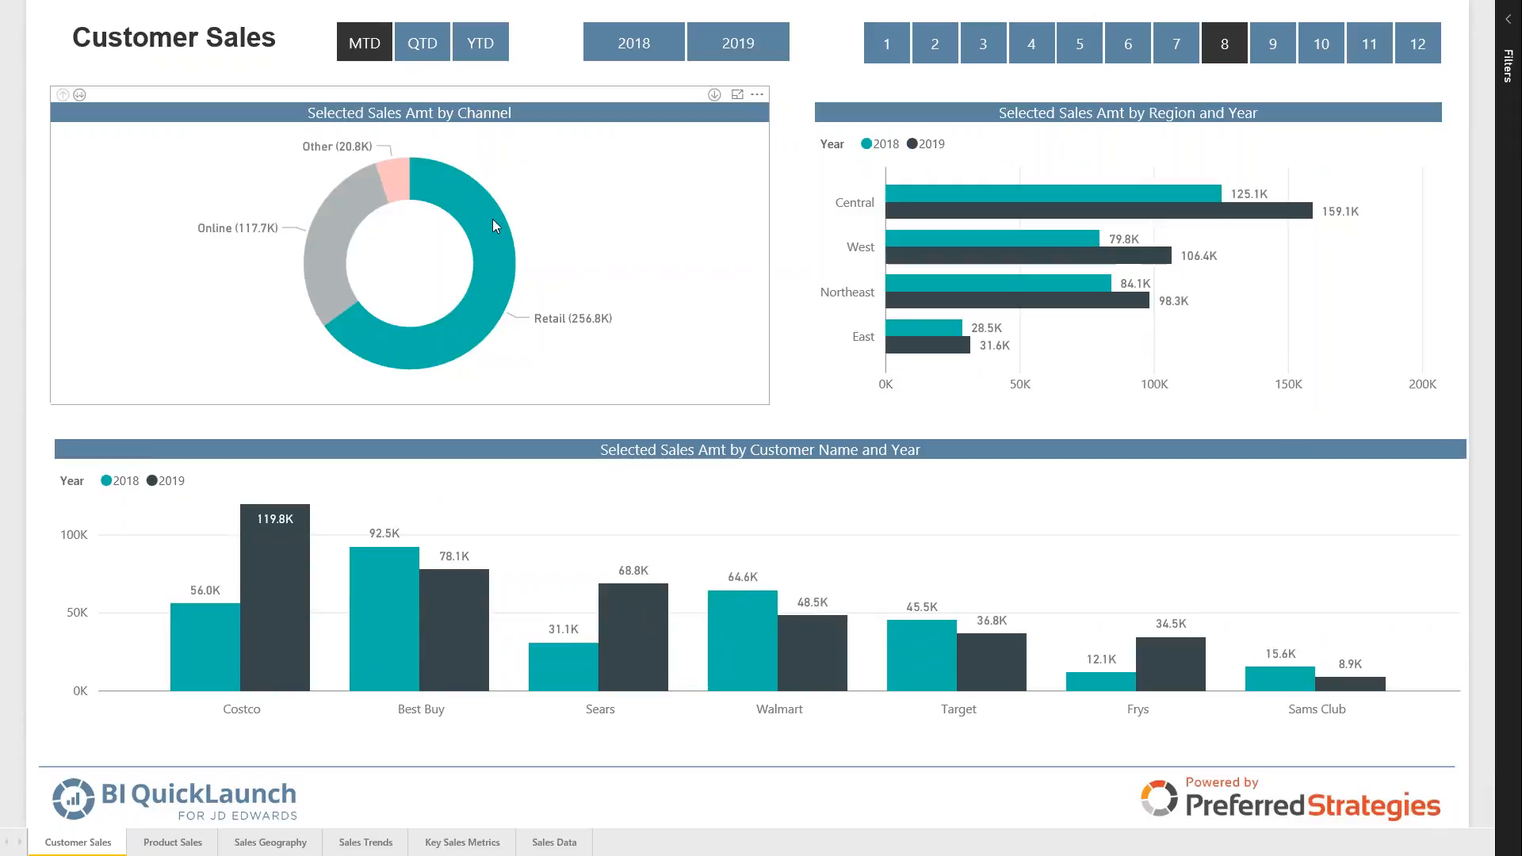
{"action": "left_click", "coordinate": [492, 219]}
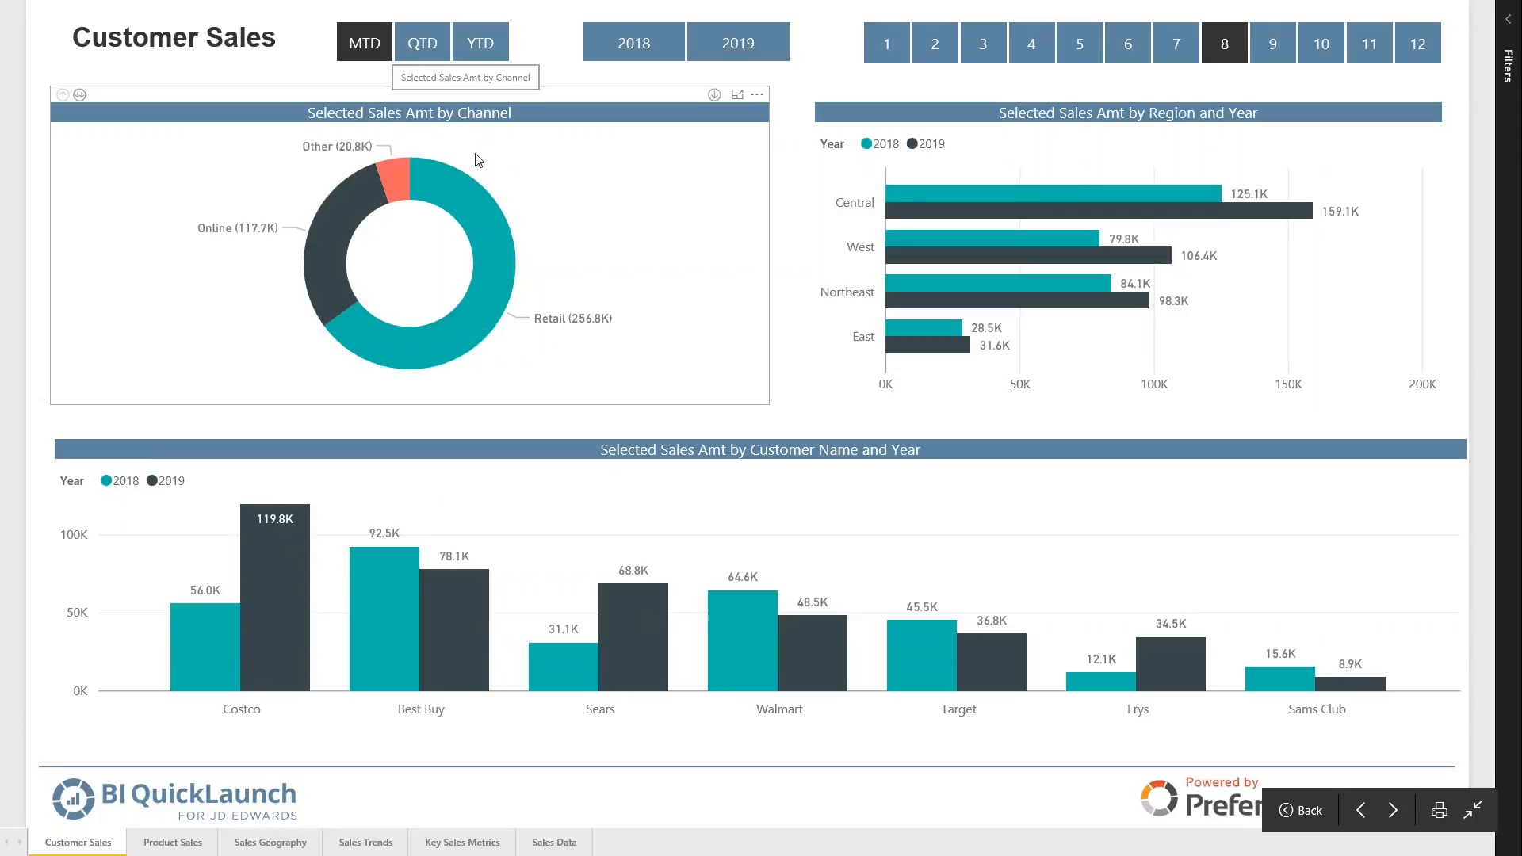
{"action": "left_click", "coordinate": [472, 190]}
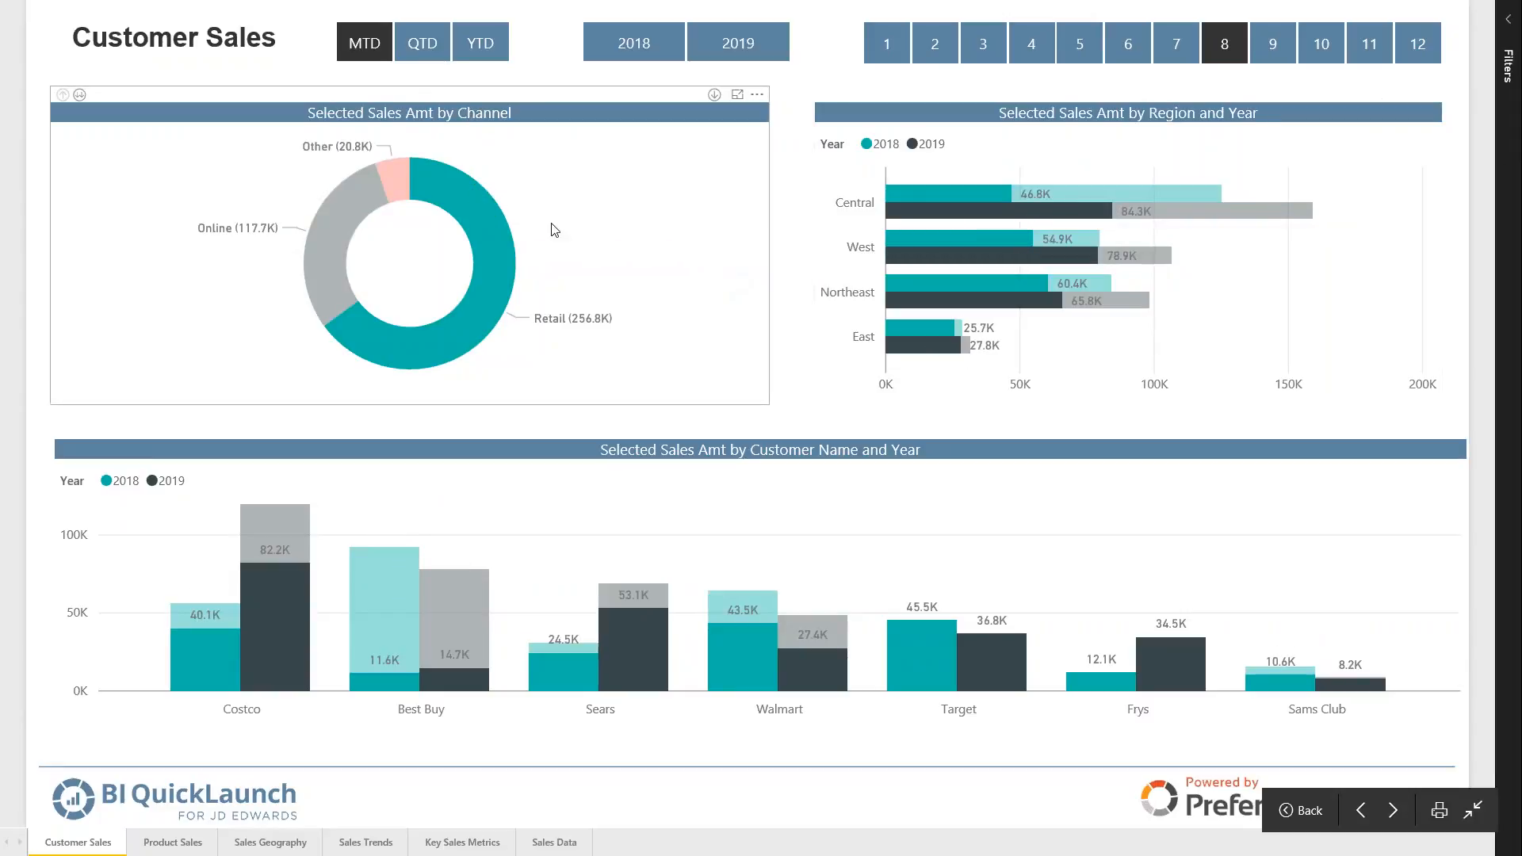
{"action": "left_click", "coordinate": [483, 213]}
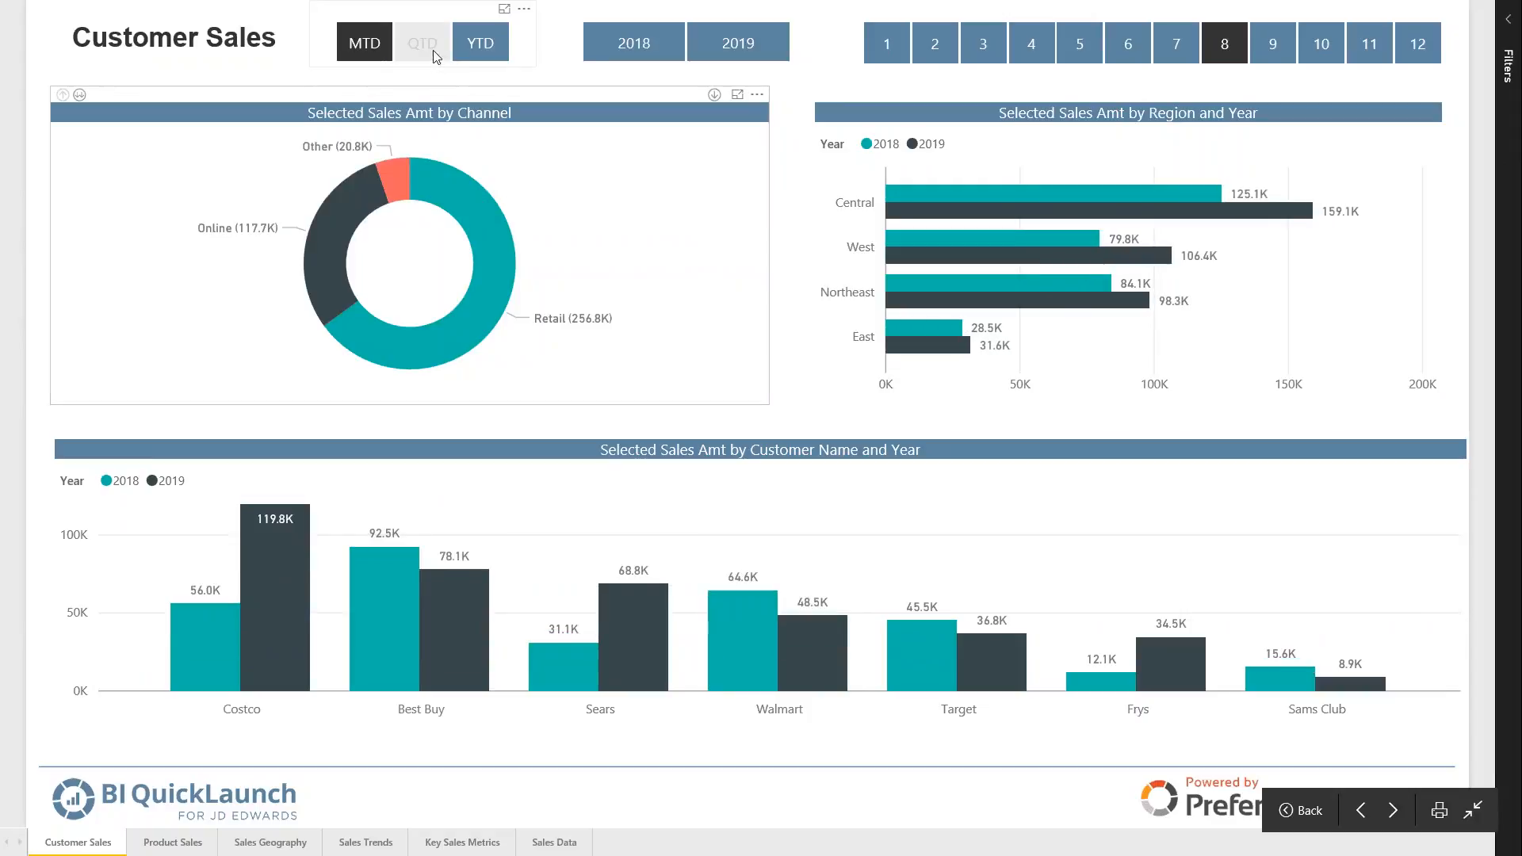
Step: Switch the Customer Sales page to QTD and on to YTD, and select month 9
{"action": "left_click", "coordinate": [429, 46]}
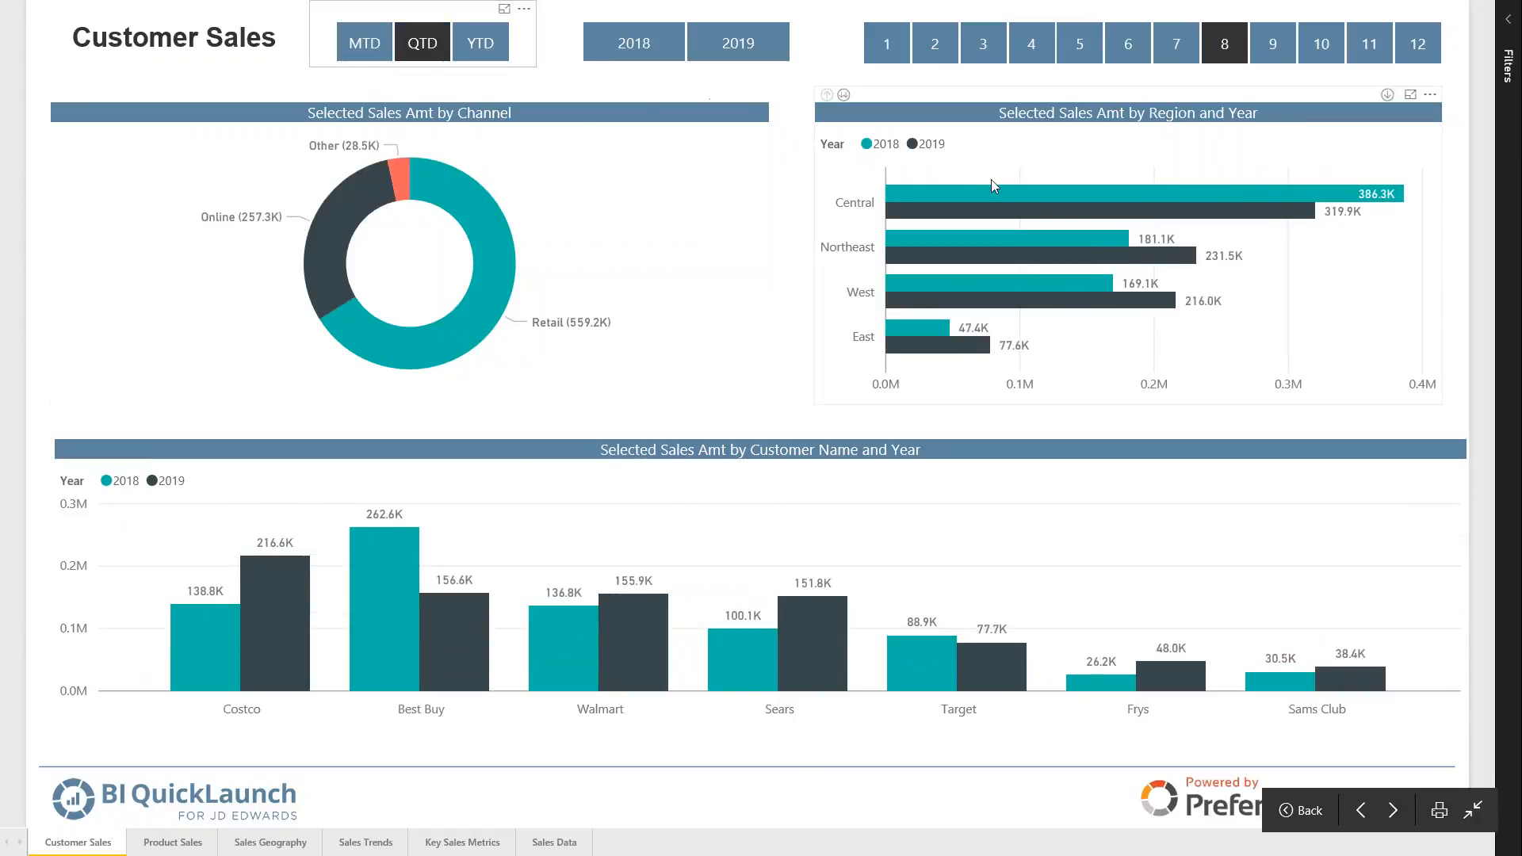
{"action": "left_click", "coordinate": [488, 41]}
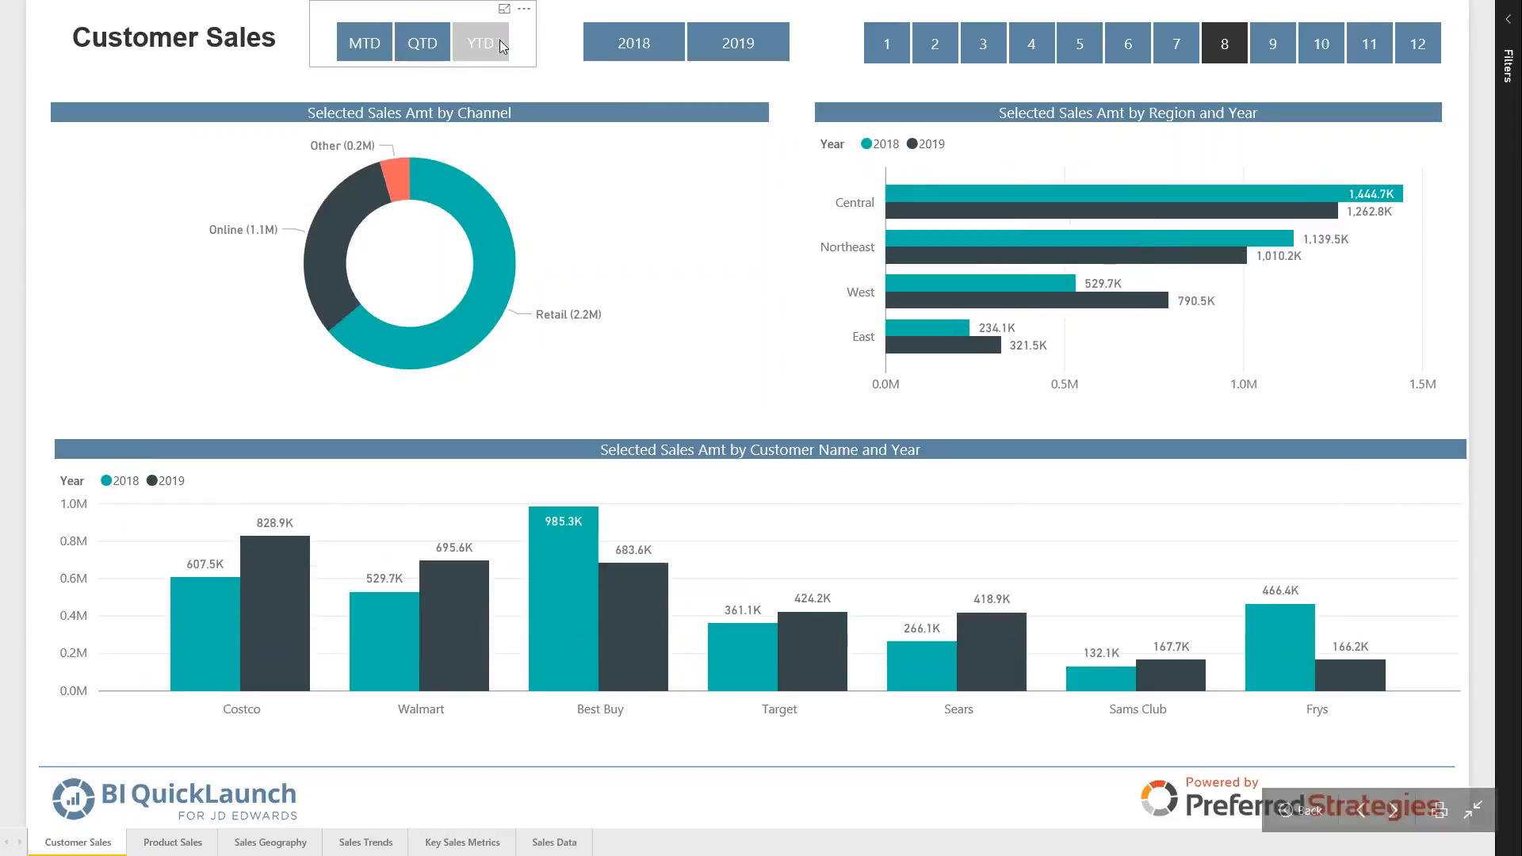
{"action": "left_click", "coordinate": [1272, 45]}
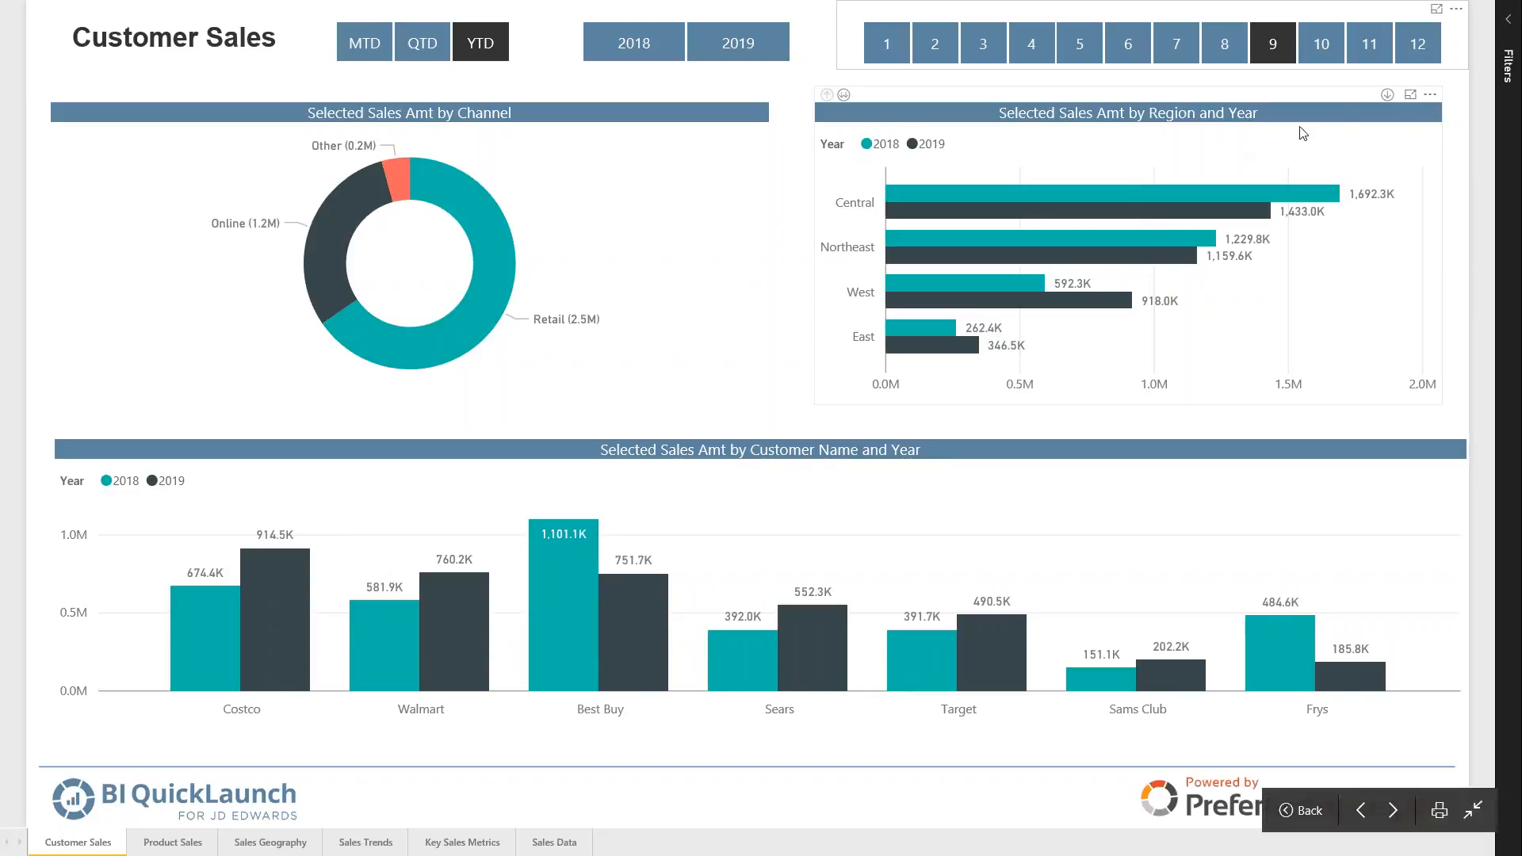
Step: Turn on drill-down for the region chart, drill from Central through a sales rep to customers, and return to the region level
{"action": "left_click", "coordinate": [1387, 95]}
{"action": "mouse_move", "coordinate": [1063, 207]}
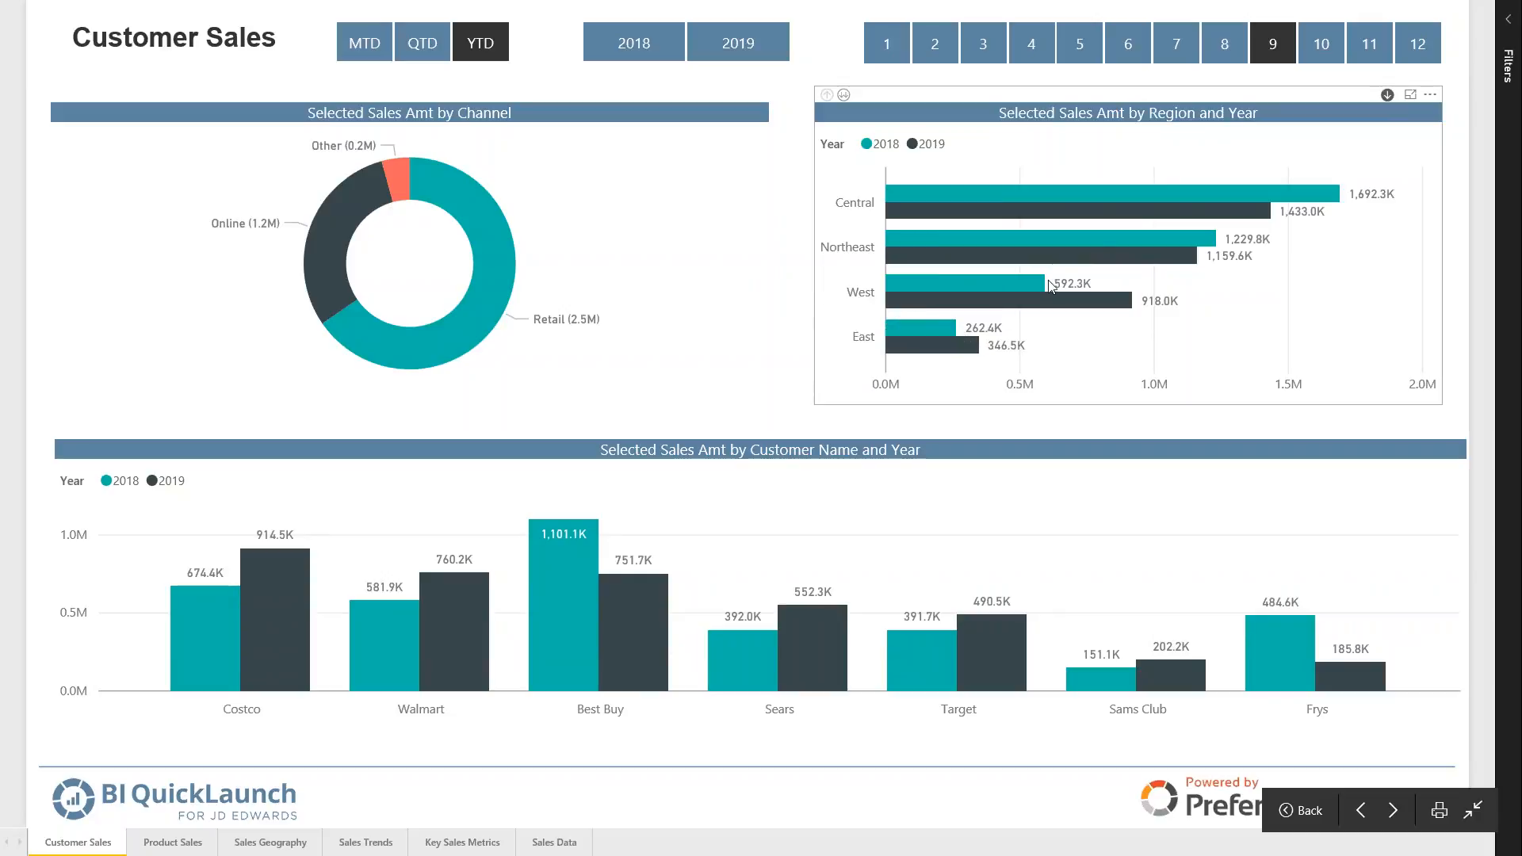
{"action": "left_click", "coordinate": [1136, 192]}
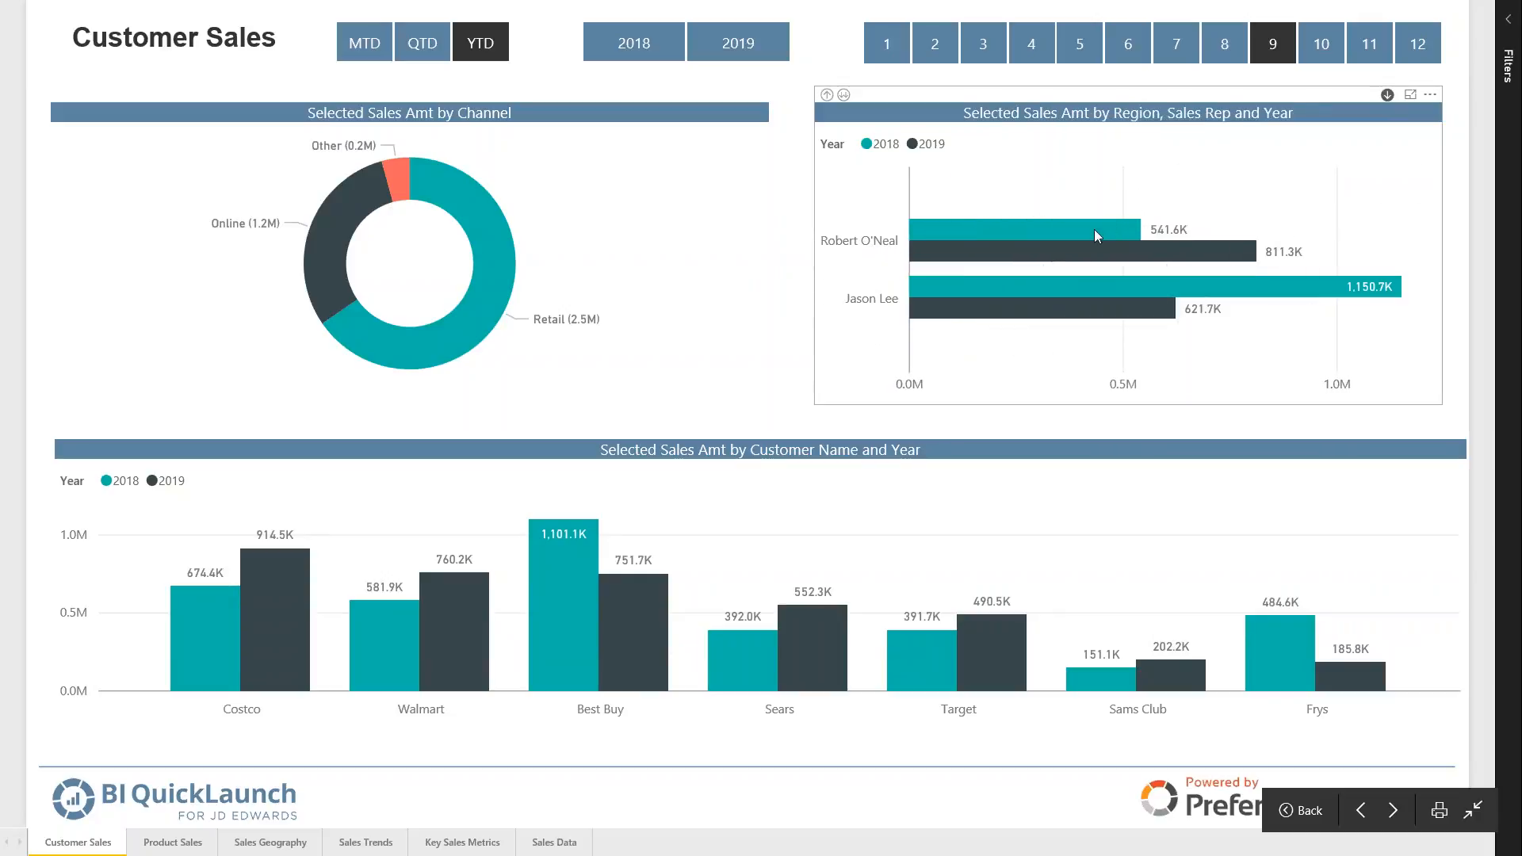
{"action": "mouse_move", "coordinate": [1039, 244]}
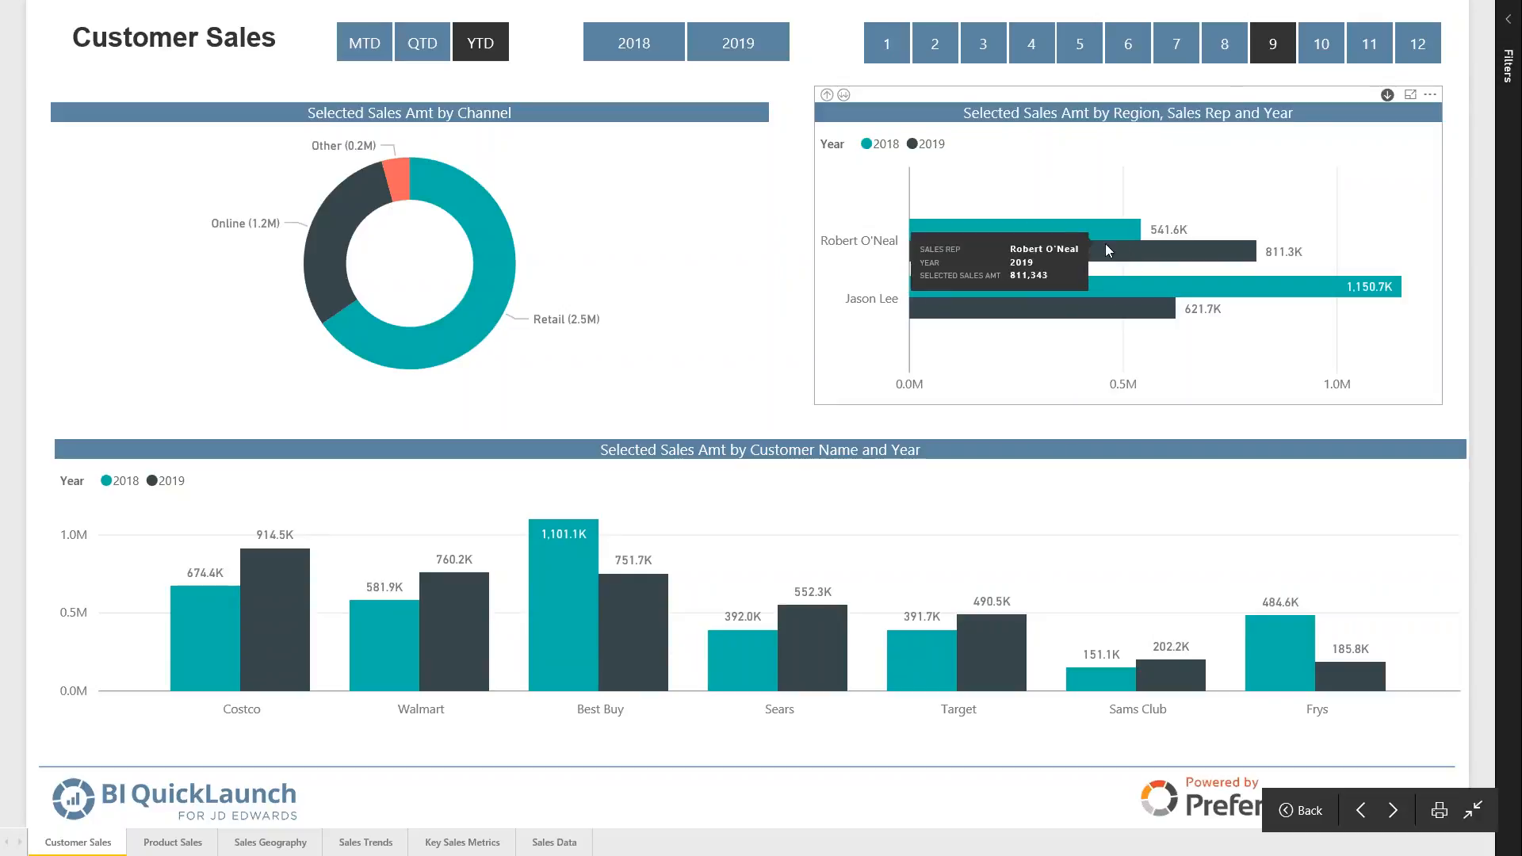
{"action": "mouse_move", "coordinate": [1135, 311]}
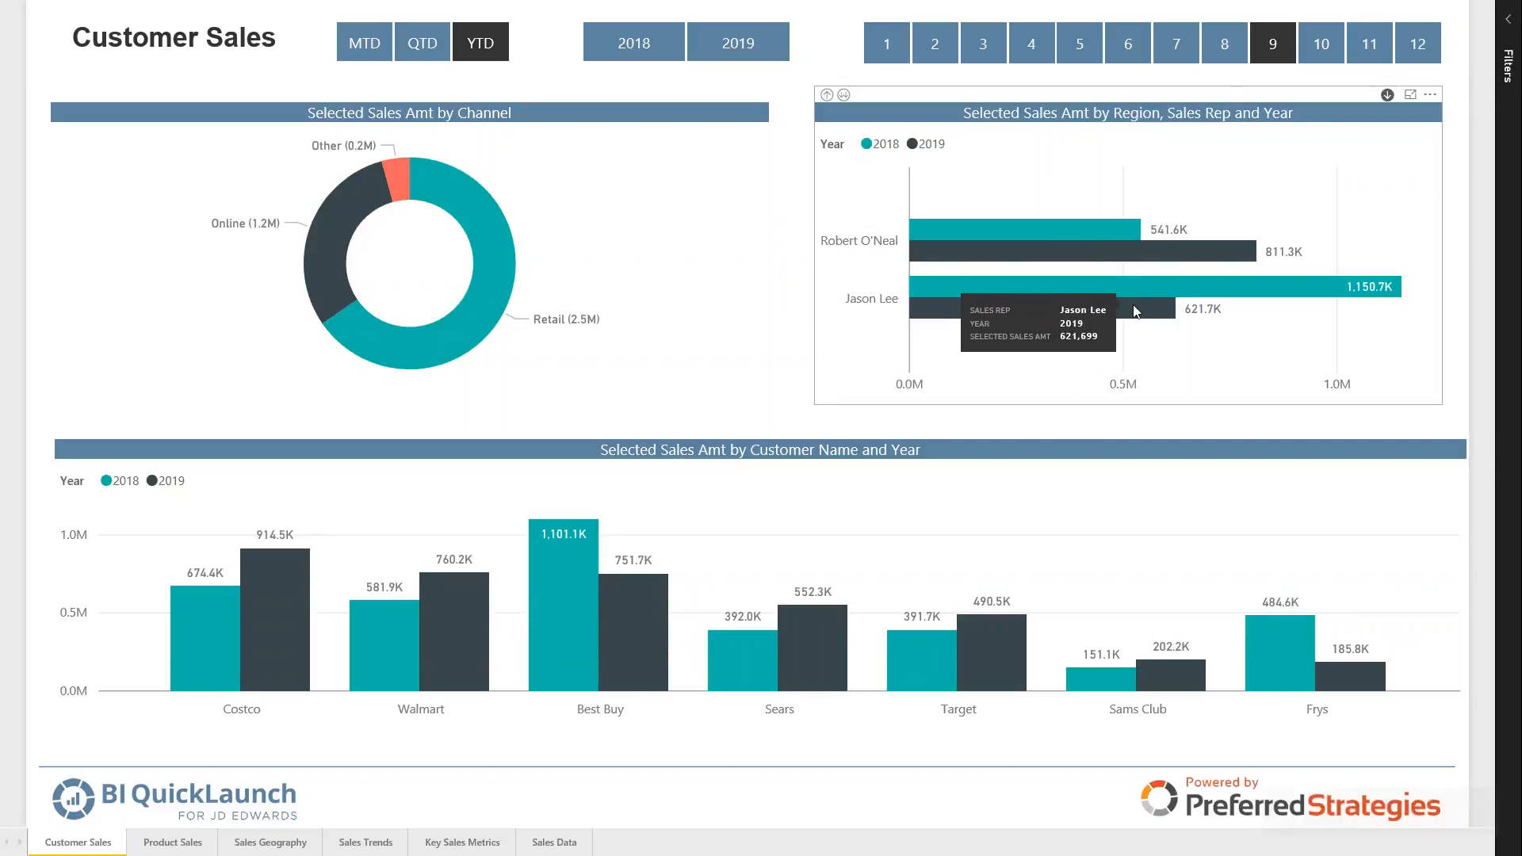
{"action": "left_click", "coordinate": [1162, 290]}
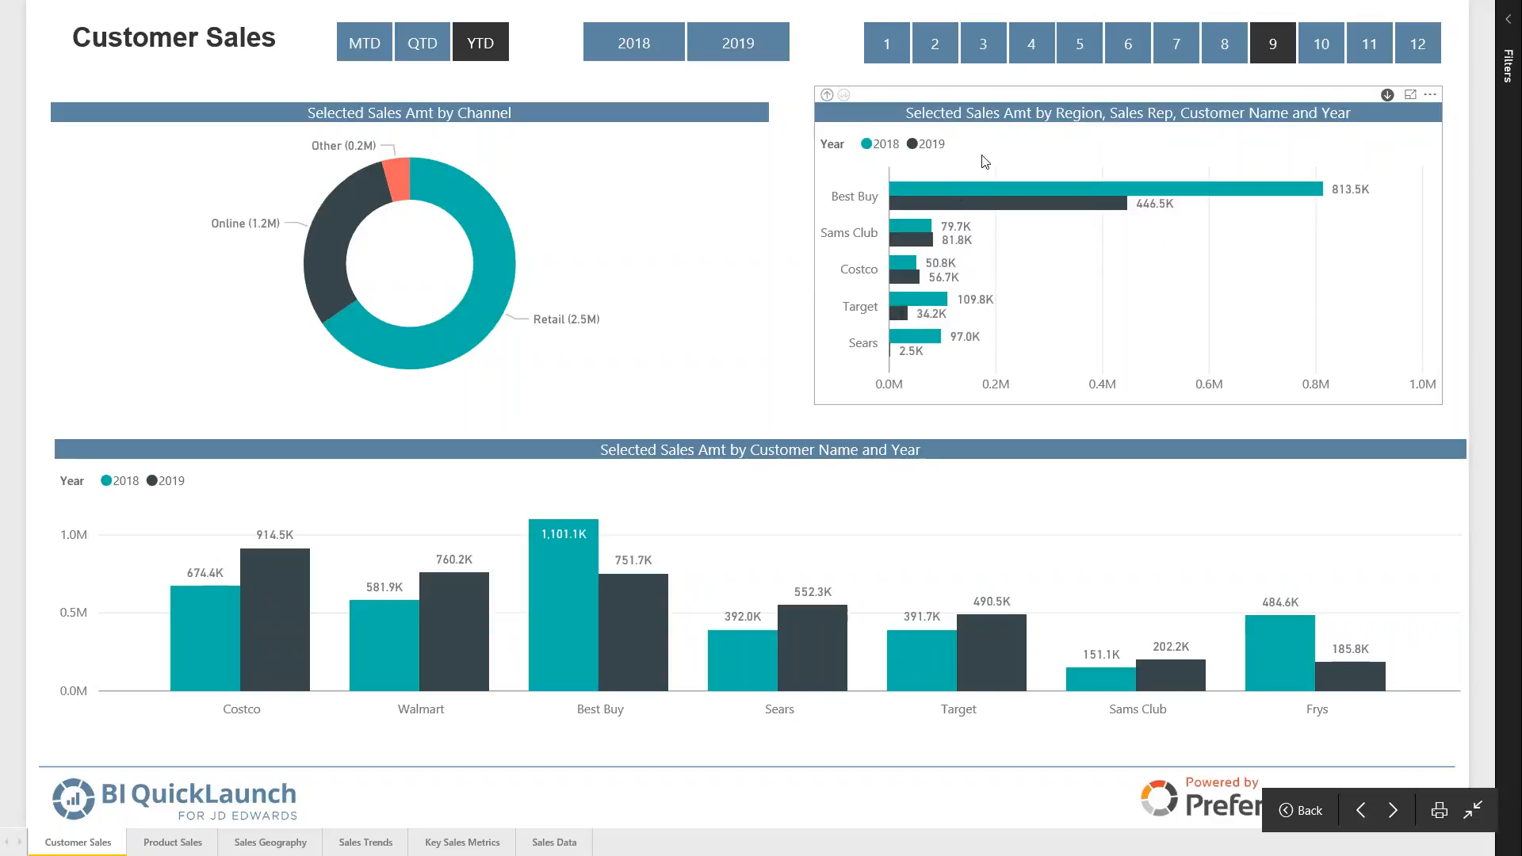
{"action": "left_click", "coordinate": [827, 95]}
{"action": "left_click", "coordinate": [827, 95]}
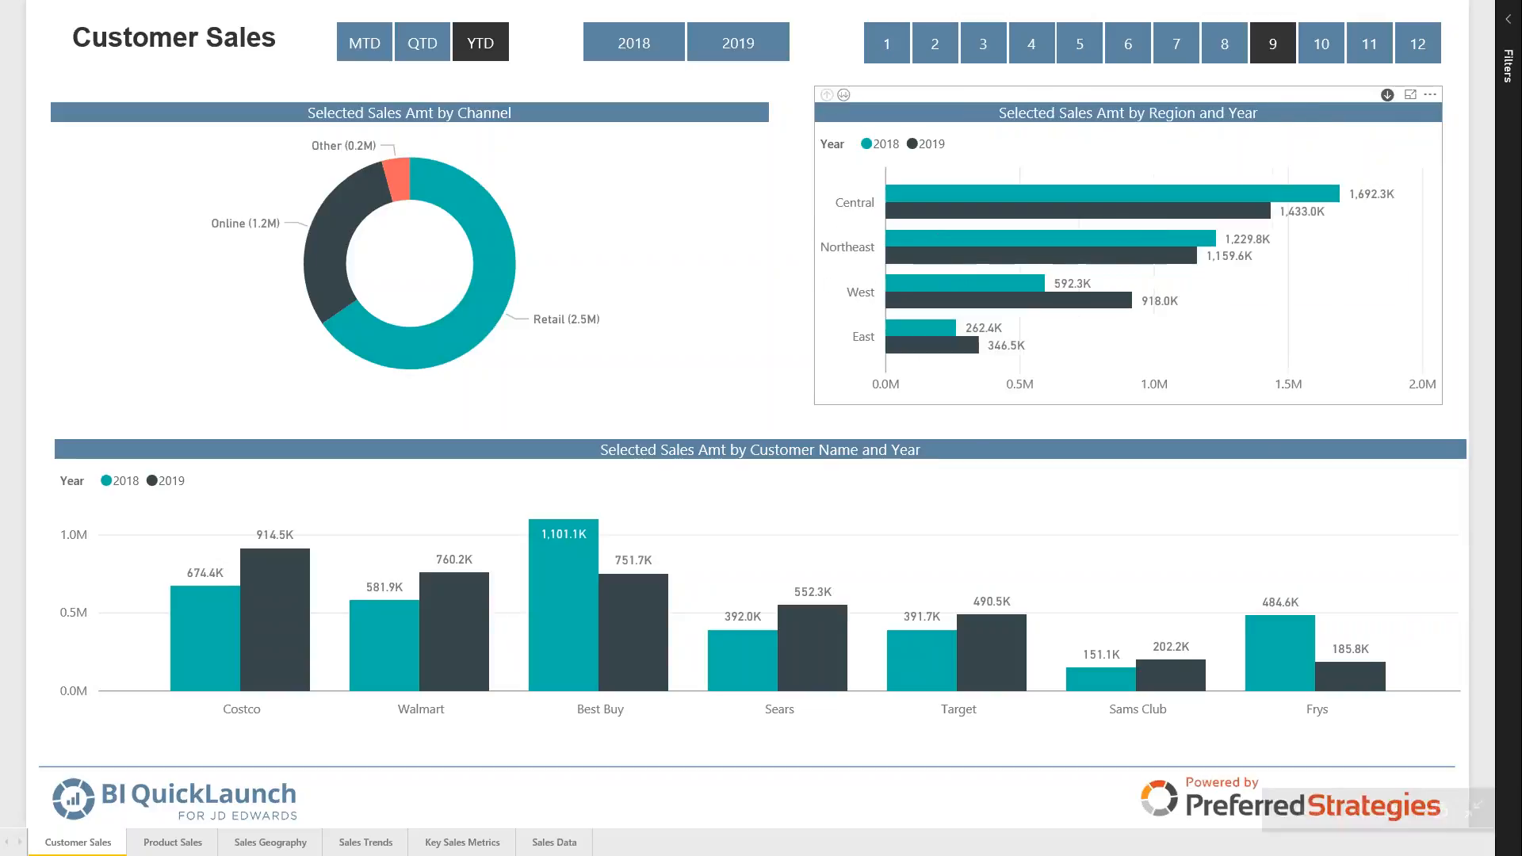
Step: Show the Selected Sales Amt by Region and Year chart in focus mode and expand all regions to sales rep level
{"action": "left_click", "coordinate": [1410, 96]}
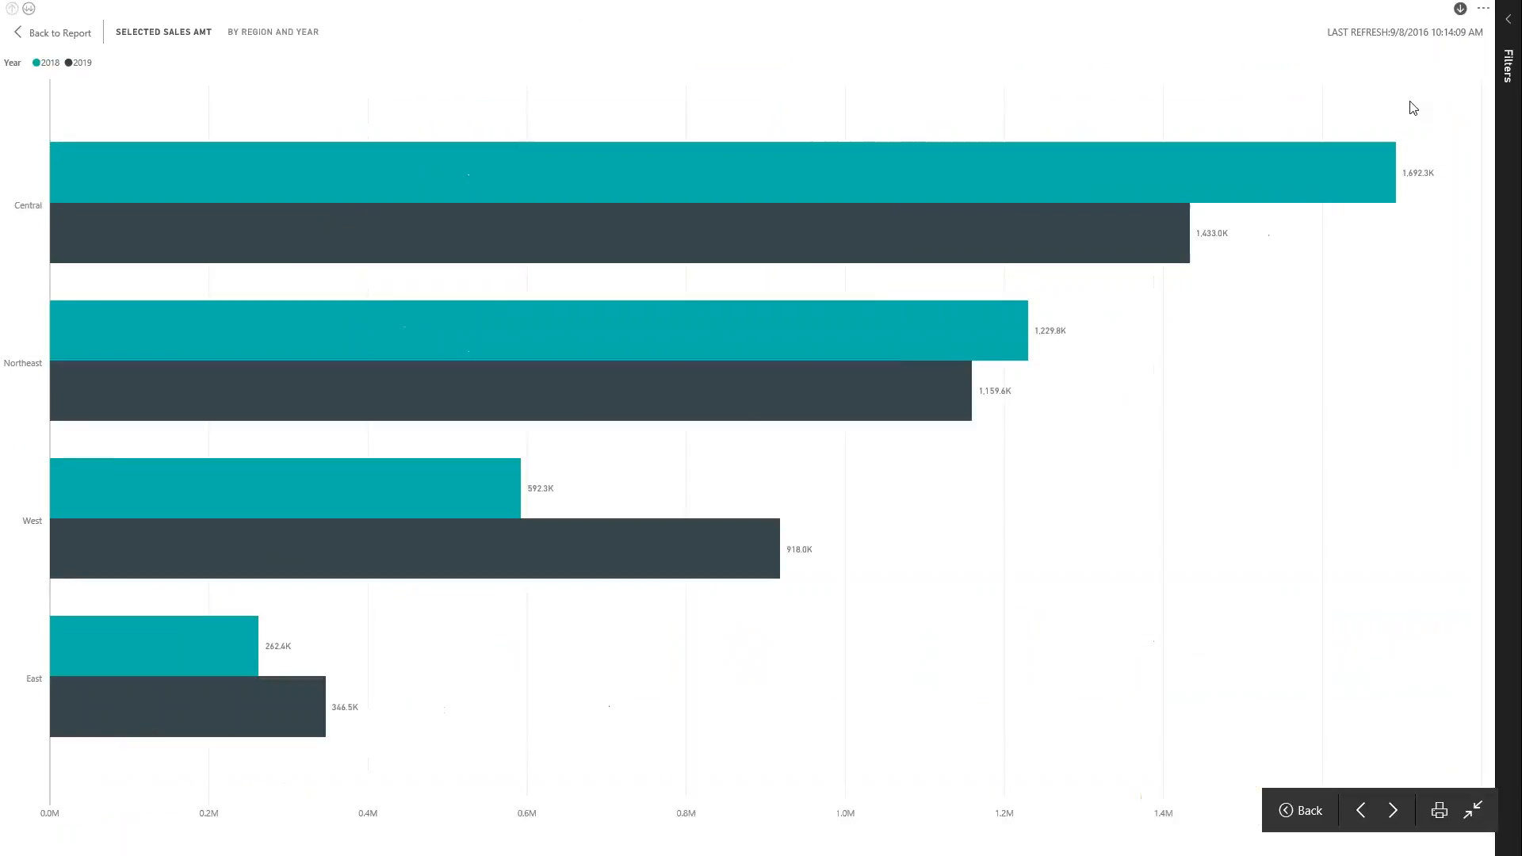
{"action": "mouse_move", "coordinate": [520, 153]}
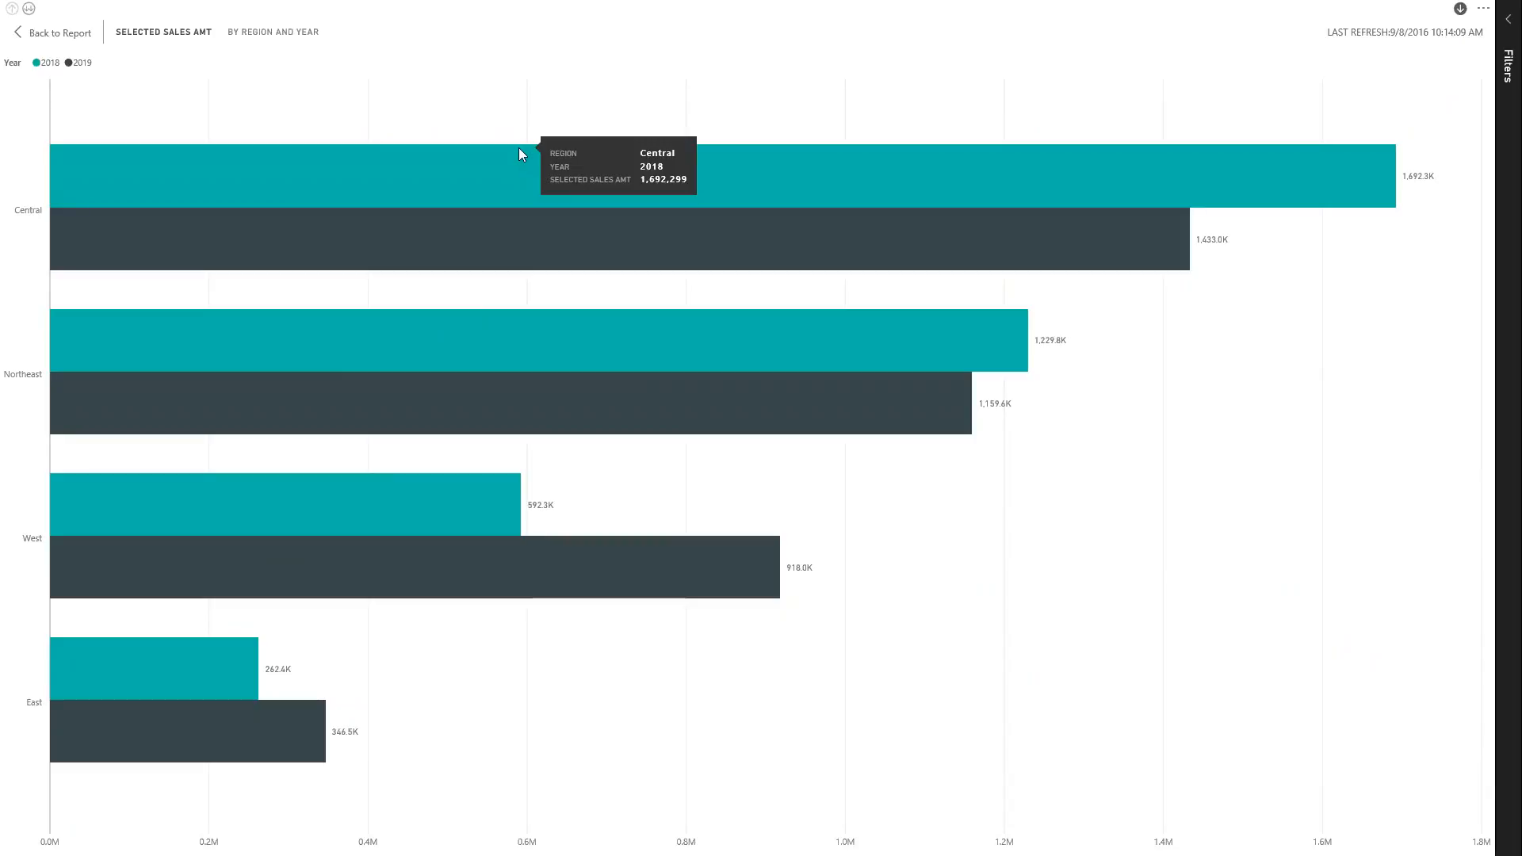
{"action": "left_click", "coordinate": [29, 10]}
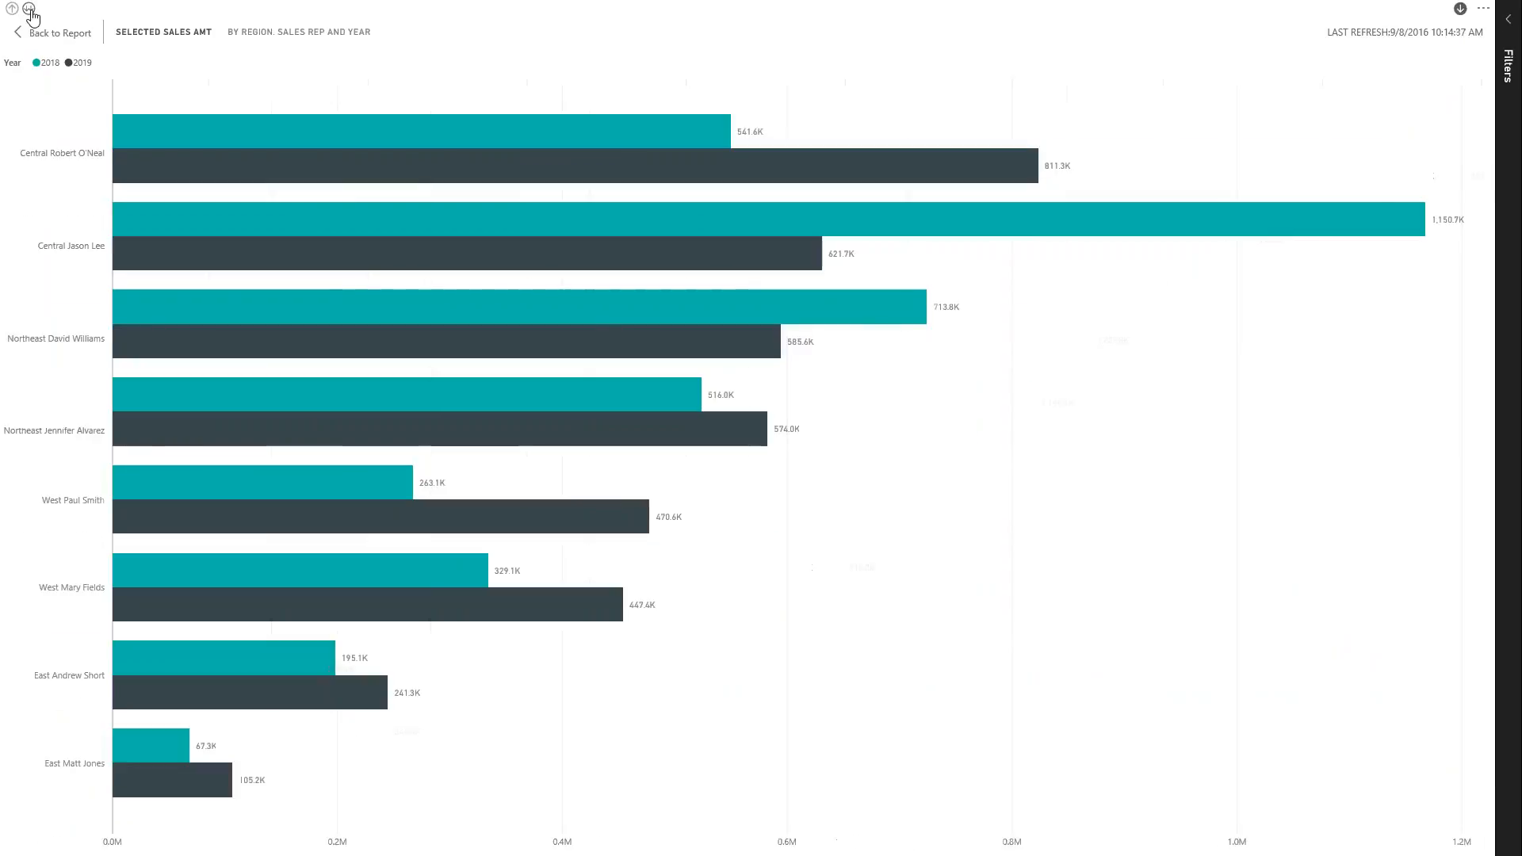
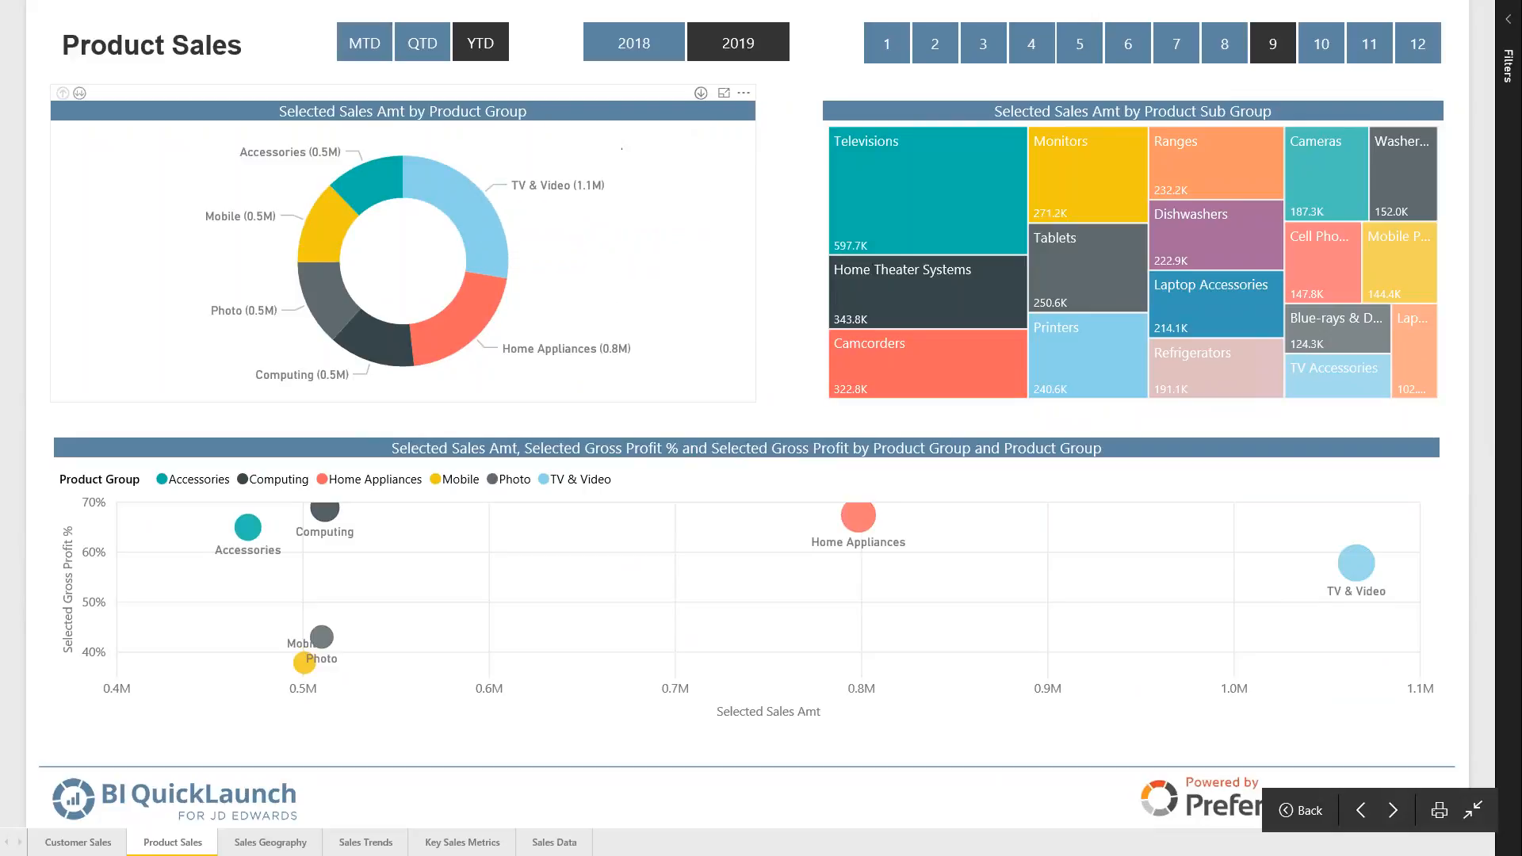
Step: Drill down into TV & Video in the Product Group donut chart and drill back up to all product groups
{"action": "mouse_move", "coordinate": [459, 200]}
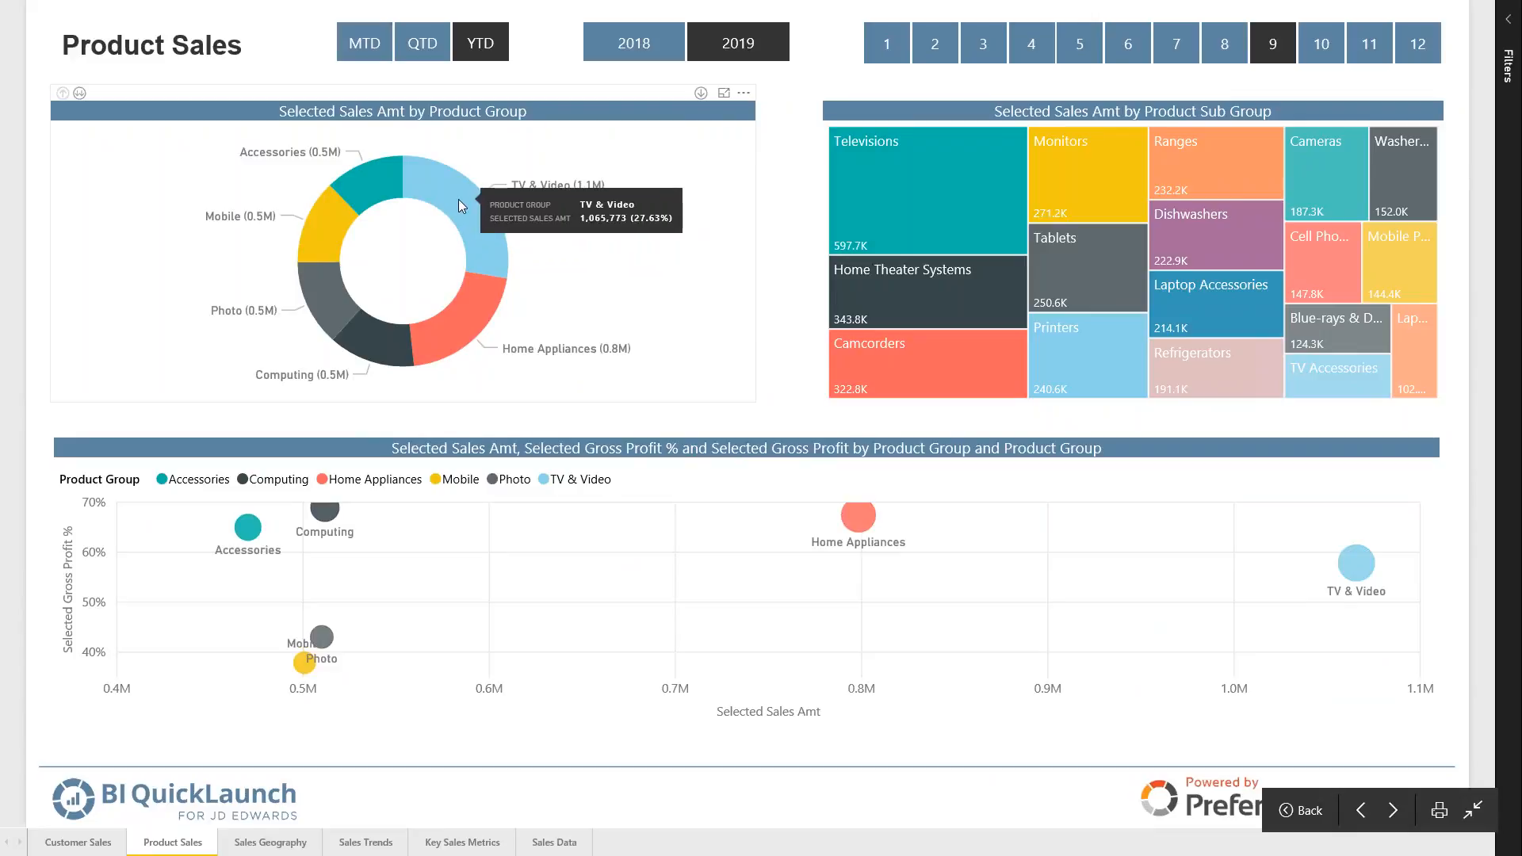
{"action": "right_click", "coordinate": [460, 199]}
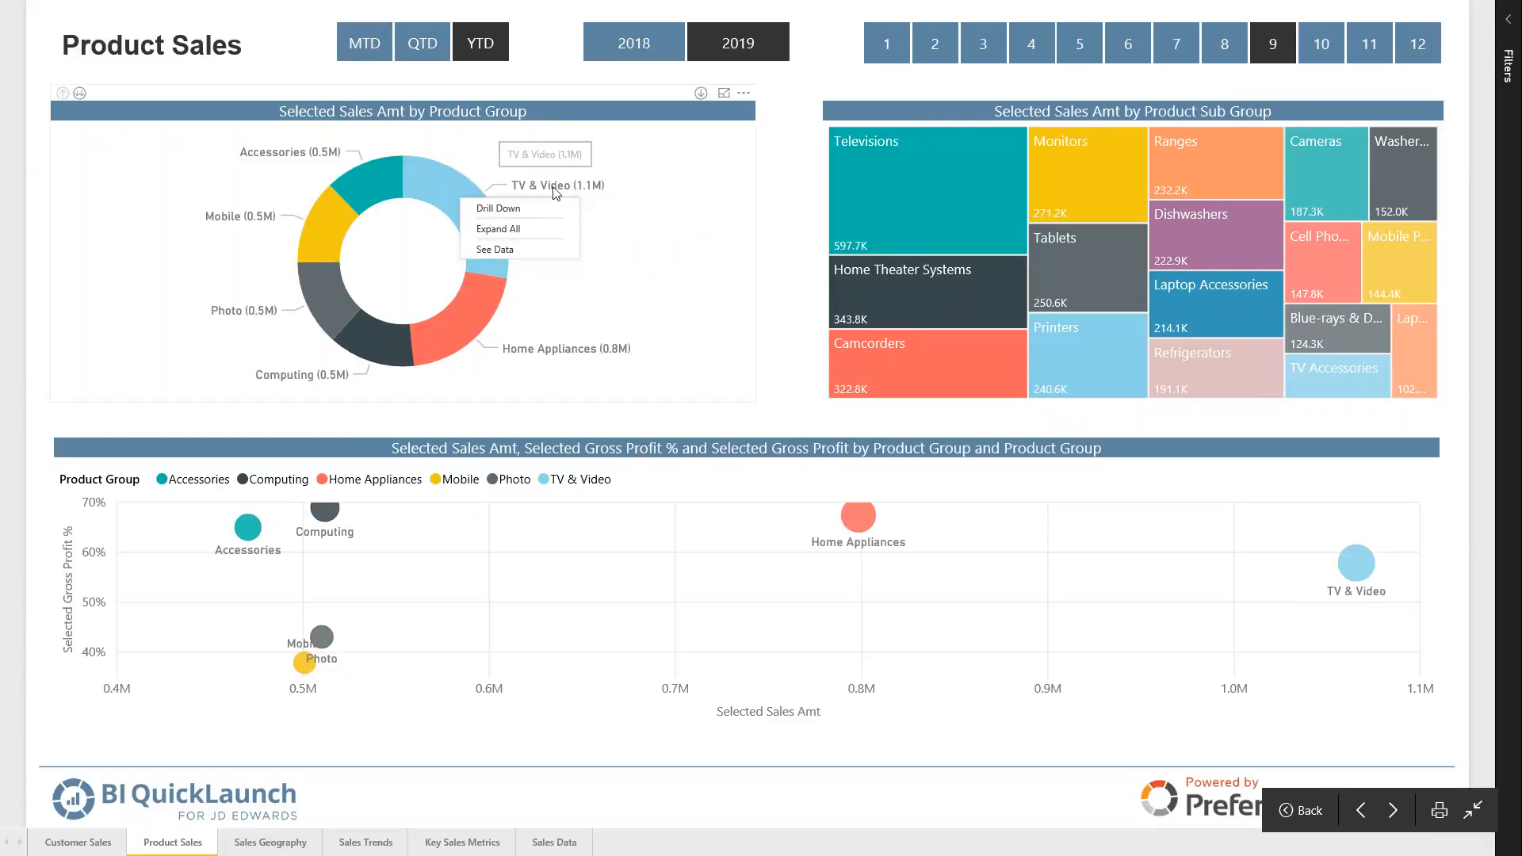
{"action": "left_click", "coordinate": [499, 210]}
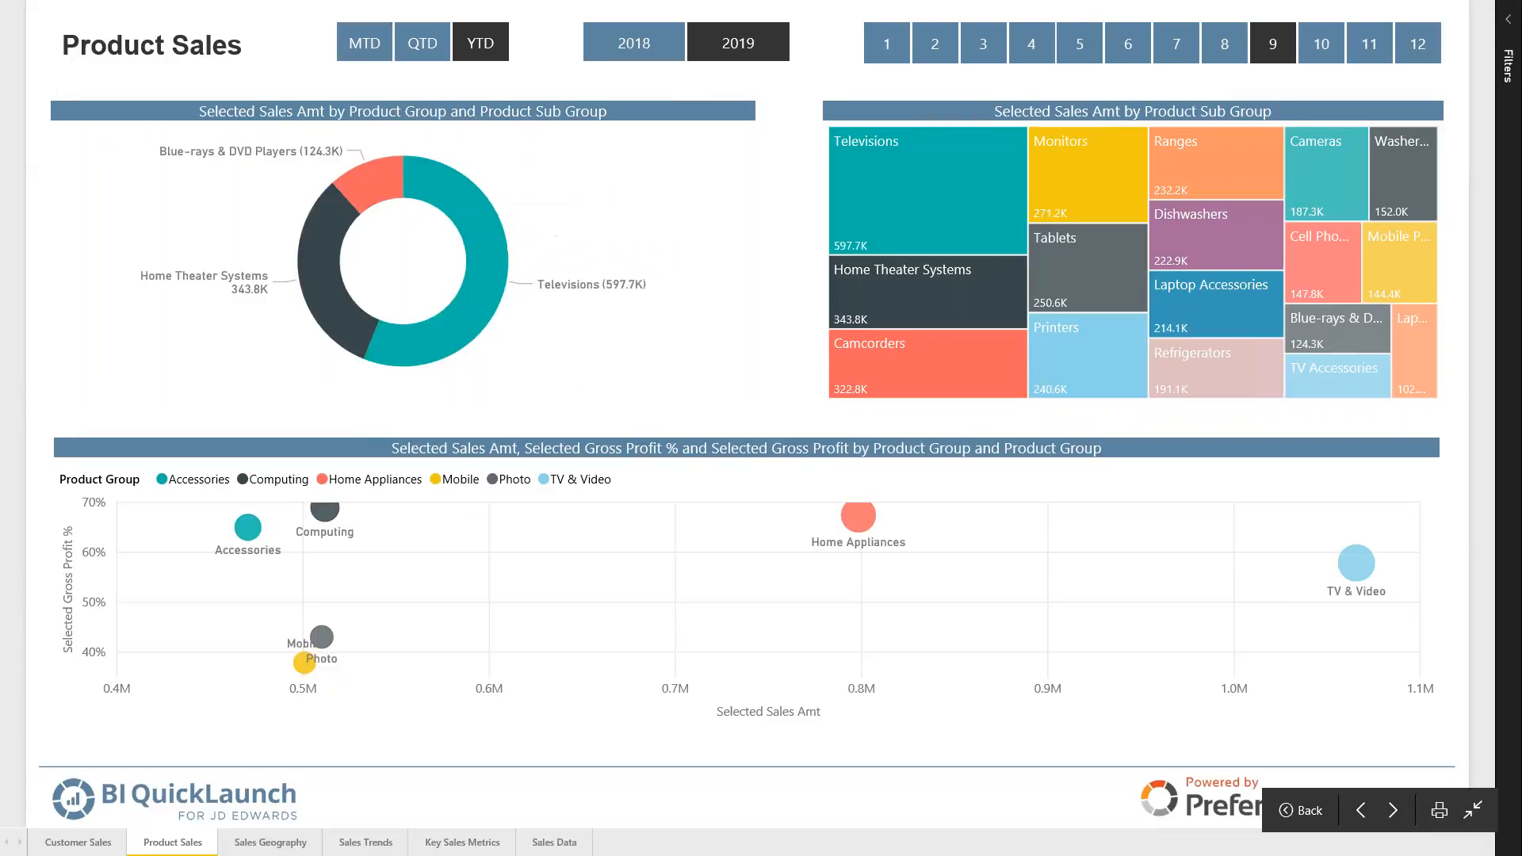
{"action": "right_click", "coordinate": [470, 208]}
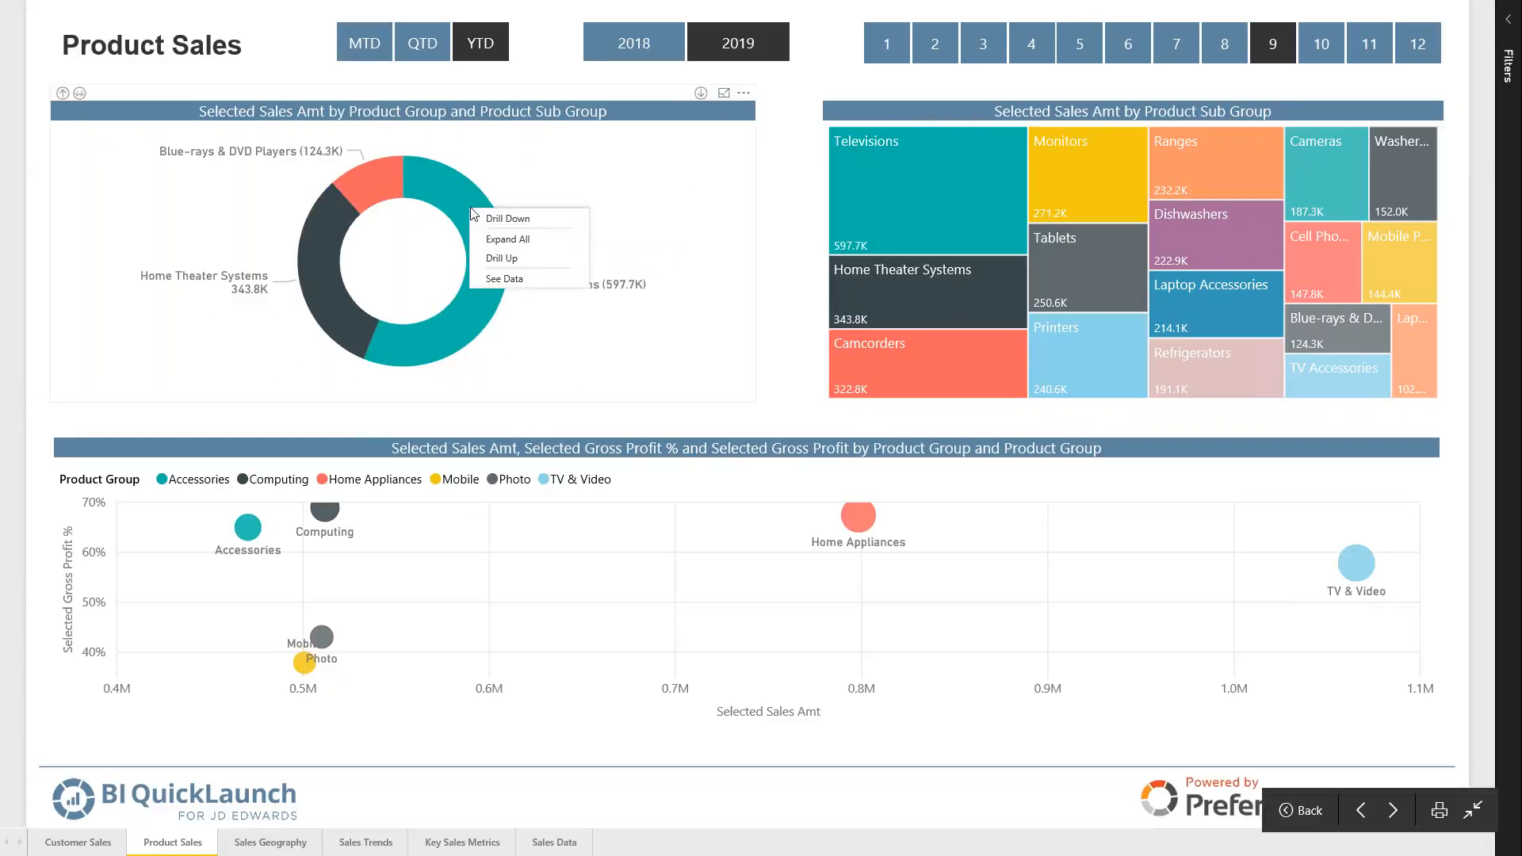
{"action": "left_click", "coordinate": [500, 238]}
{"action": "mouse_move", "coordinate": [463, 240]}
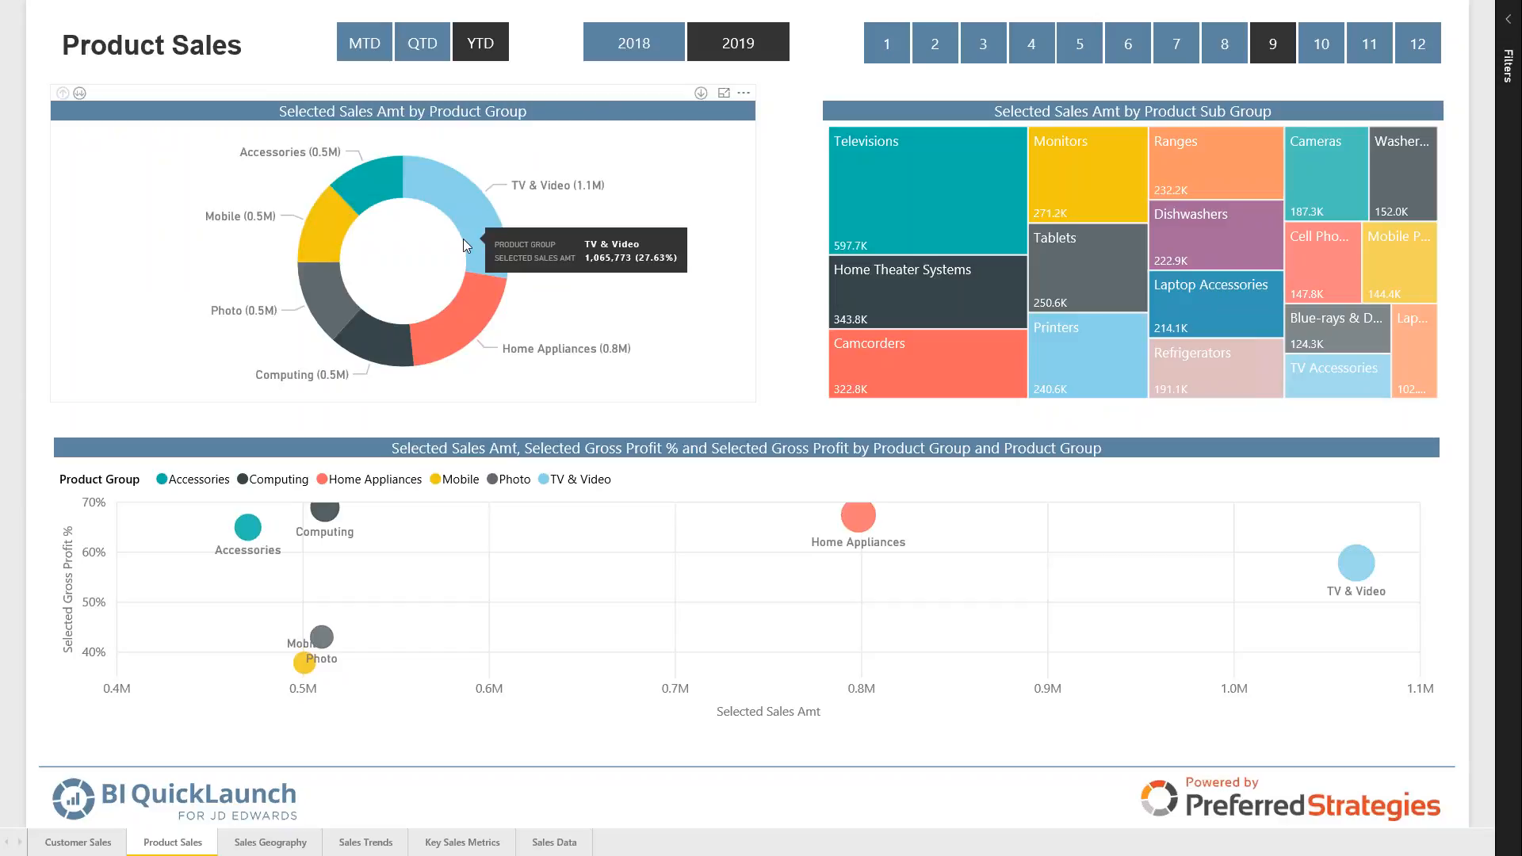
Step: View the underlying data of the Product Sub Group treemap and return to the report
{"action": "mouse_move", "coordinate": [951, 172]}
{"action": "mouse_move", "coordinate": [949, 303]}
{"action": "mouse_move", "coordinate": [1019, 198]}
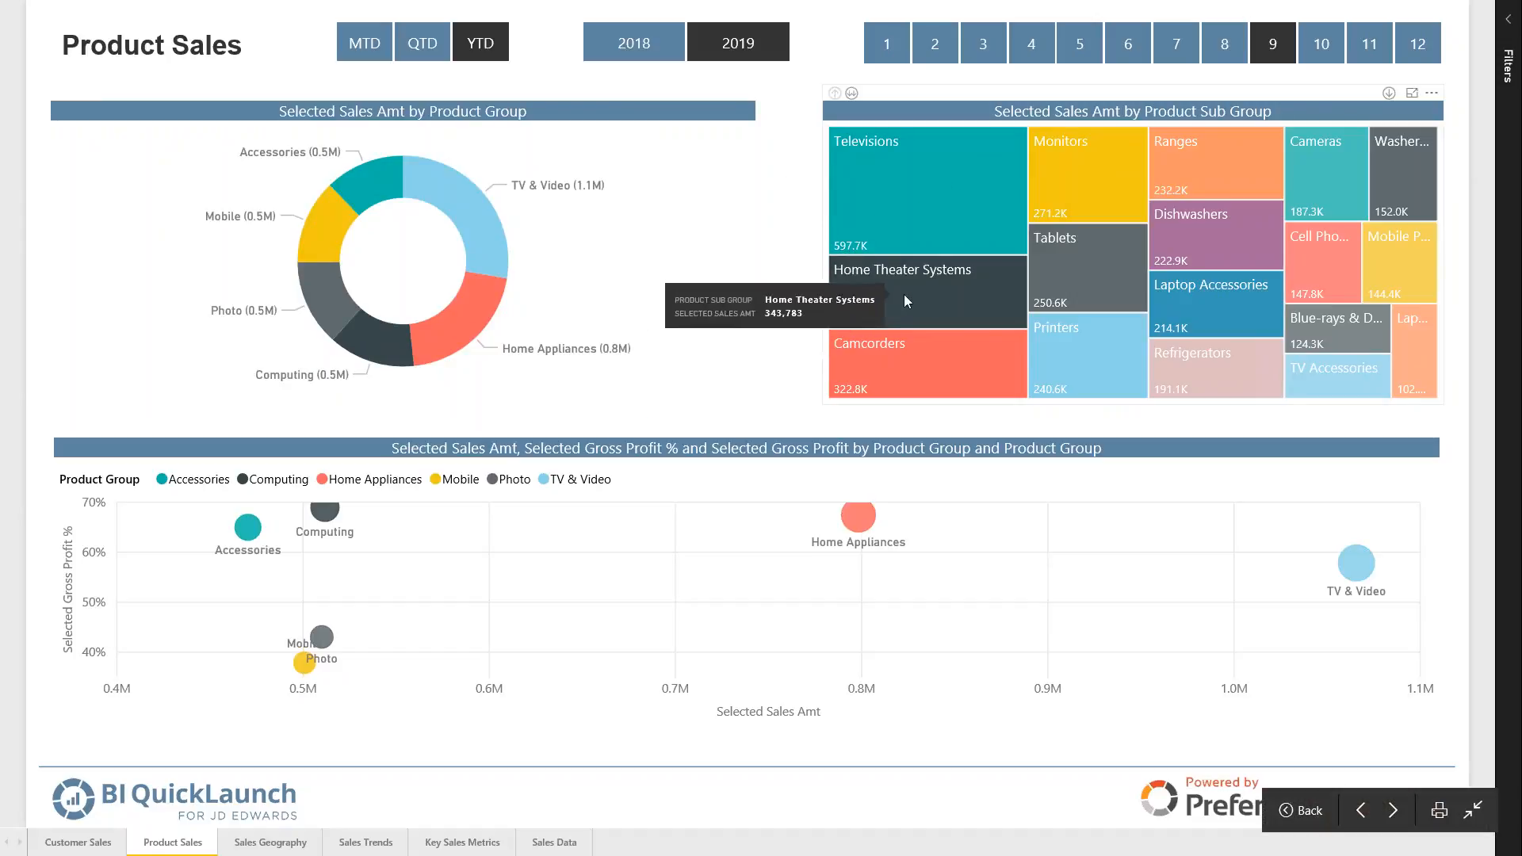
{"action": "right_click", "coordinate": [918, 189]}
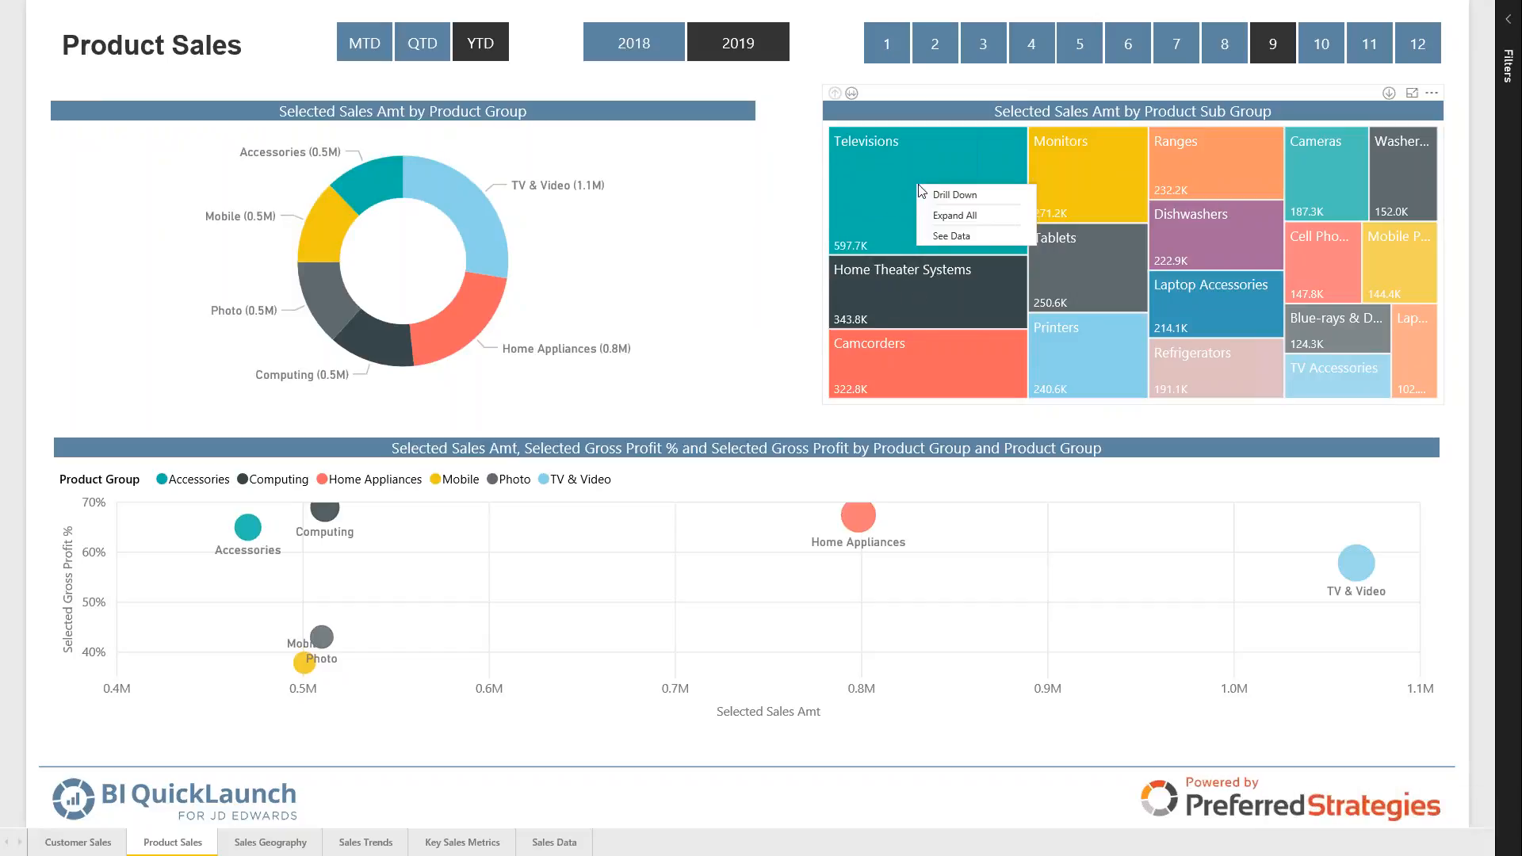
{"action": "left_click", "coordinate": [966, 242]}
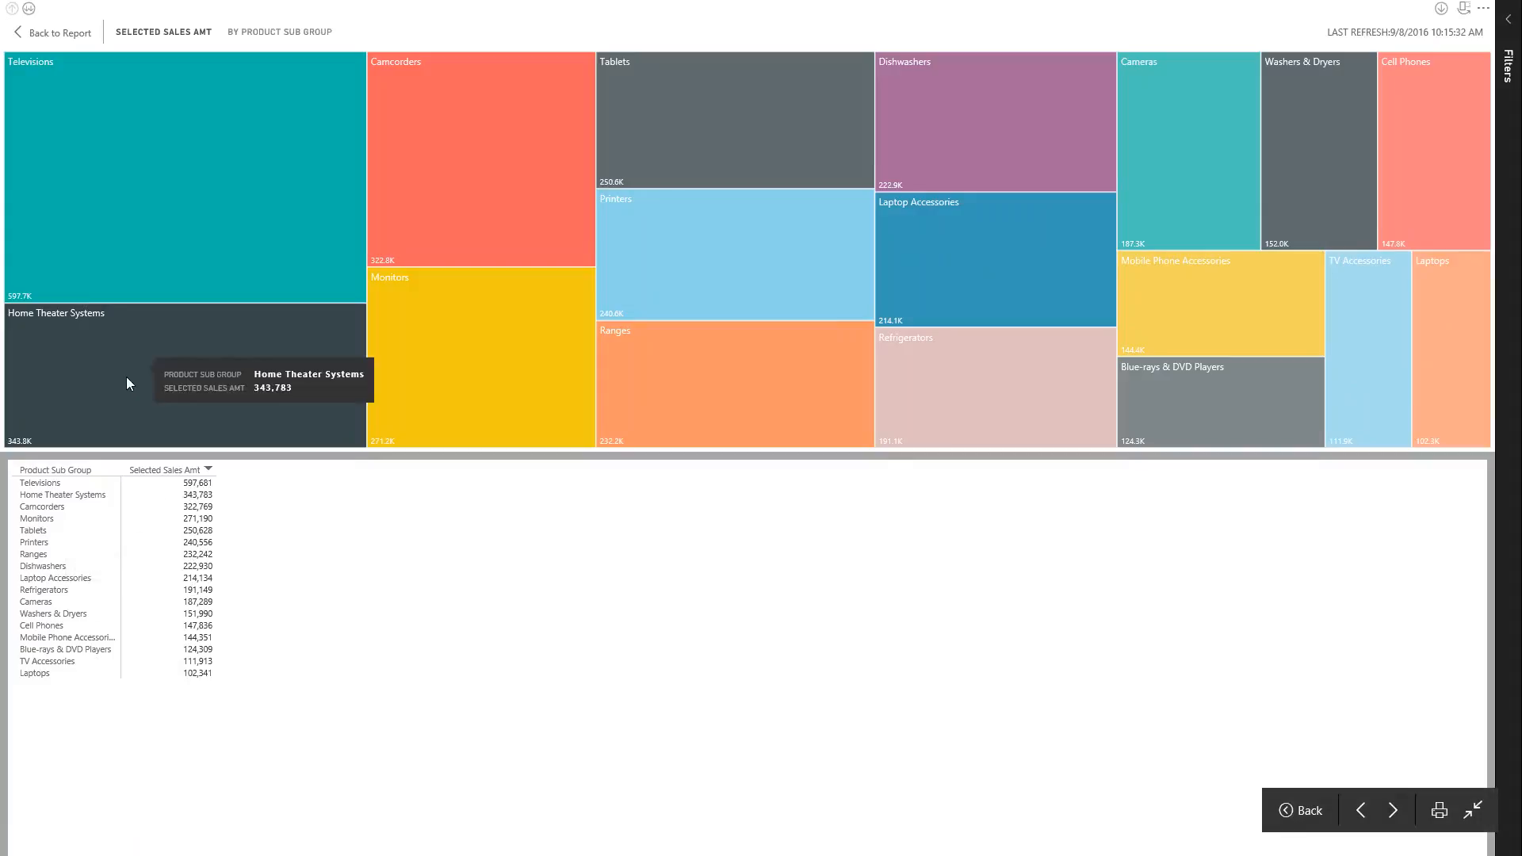
{"action": "left_click", "coordinate": [63, 32]}
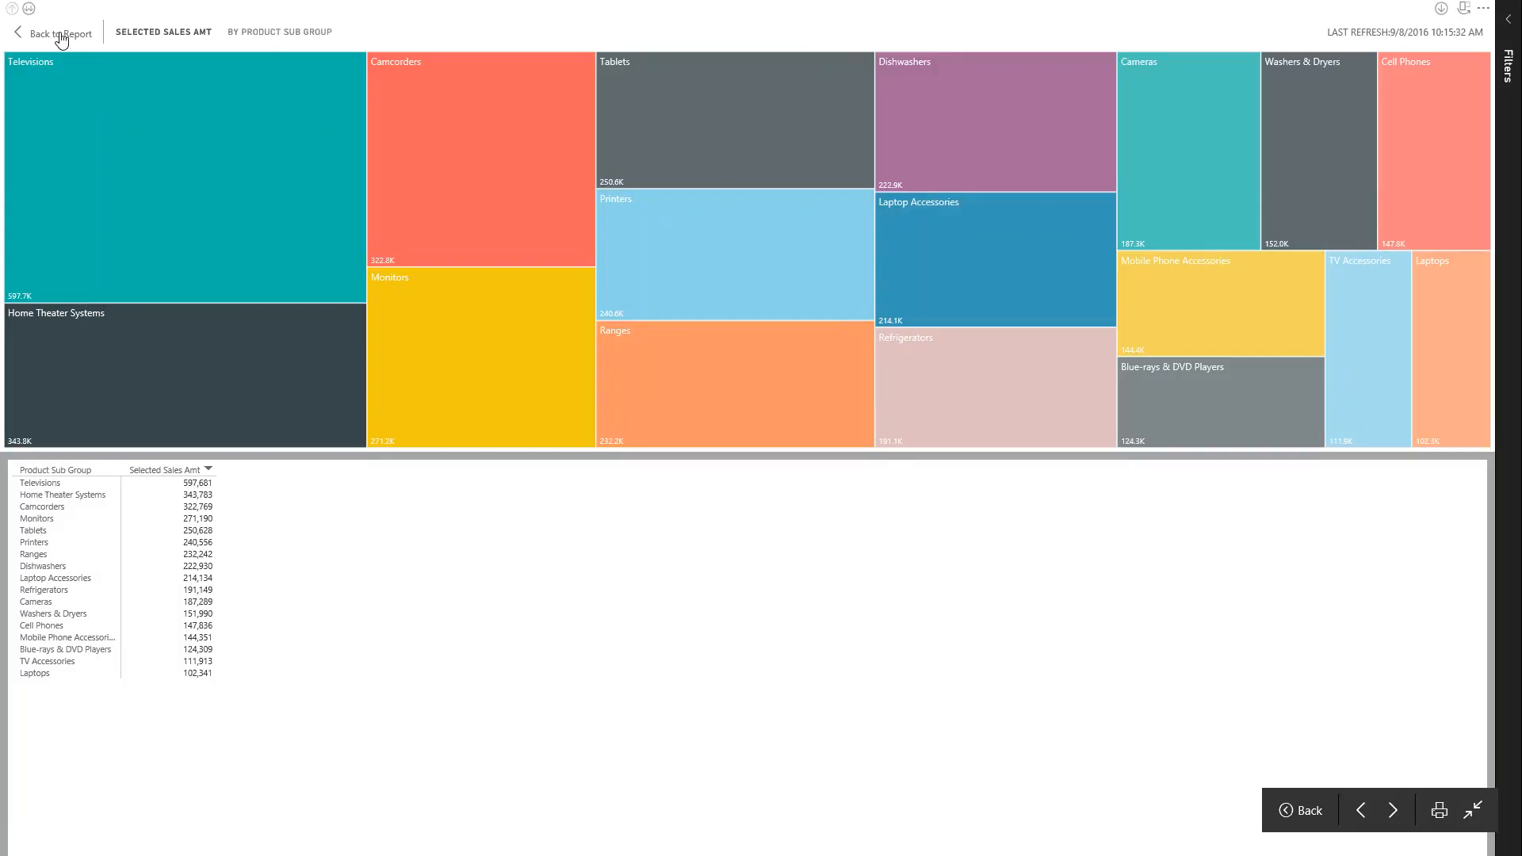
Step: Inspect the sales and gross profit details of the Computing bubble in the scatter chart
{"action": "mouse_move", "coordinate": [1019, 316]}
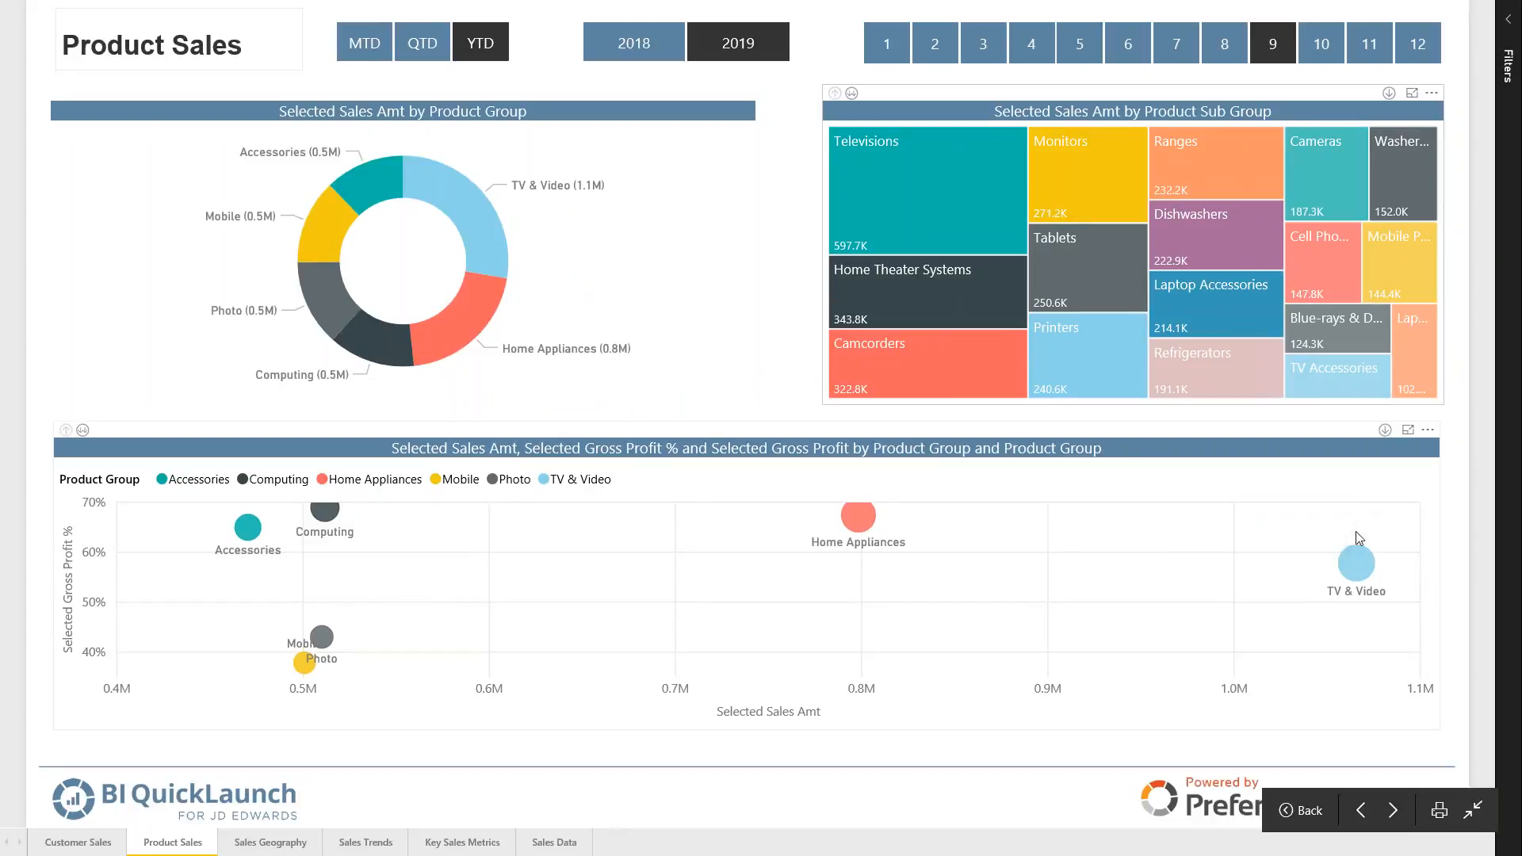
{"action": "mouse_move", "coordinate": [325, 517]}
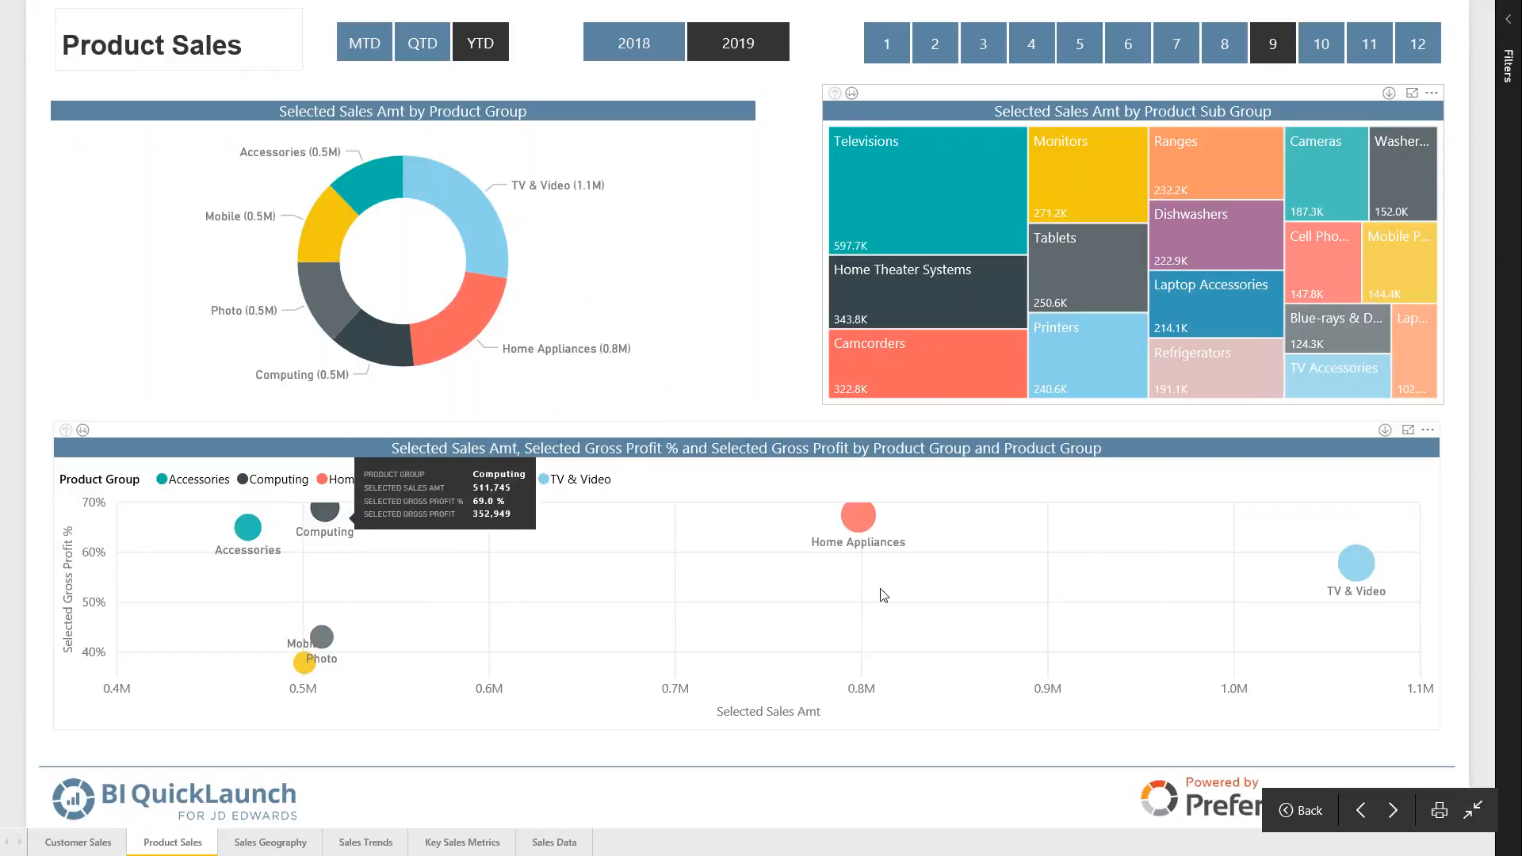
Step: Export the underlying data of the Product Group scatter chart and open the exported CSV file in Excel
{"action": "mouse_move", "coordinate": [1368, 553]}
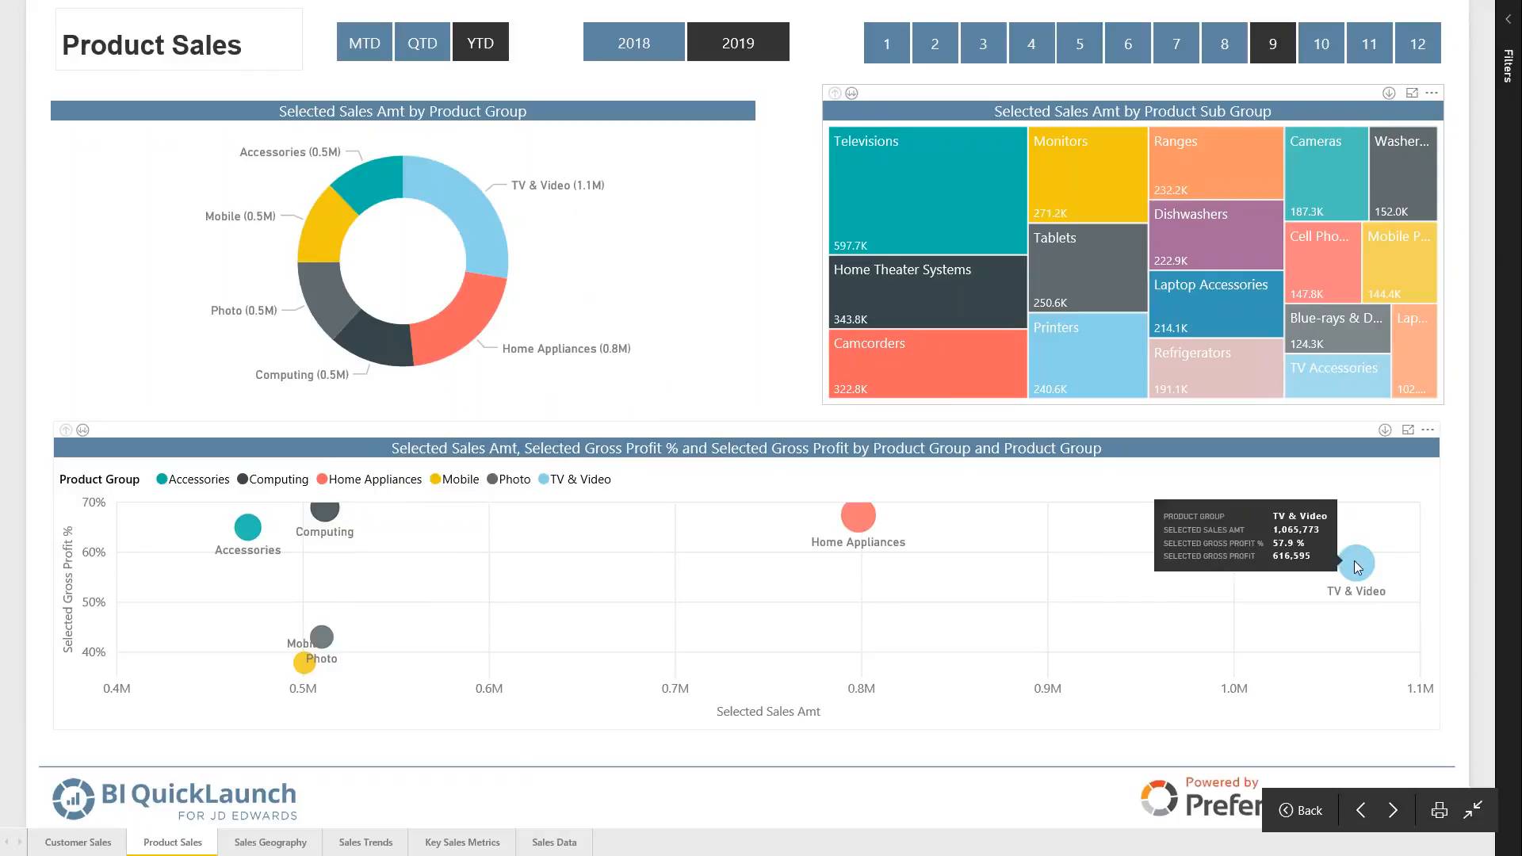
{"action": "left_click", "coordinate": [1428, 433]}
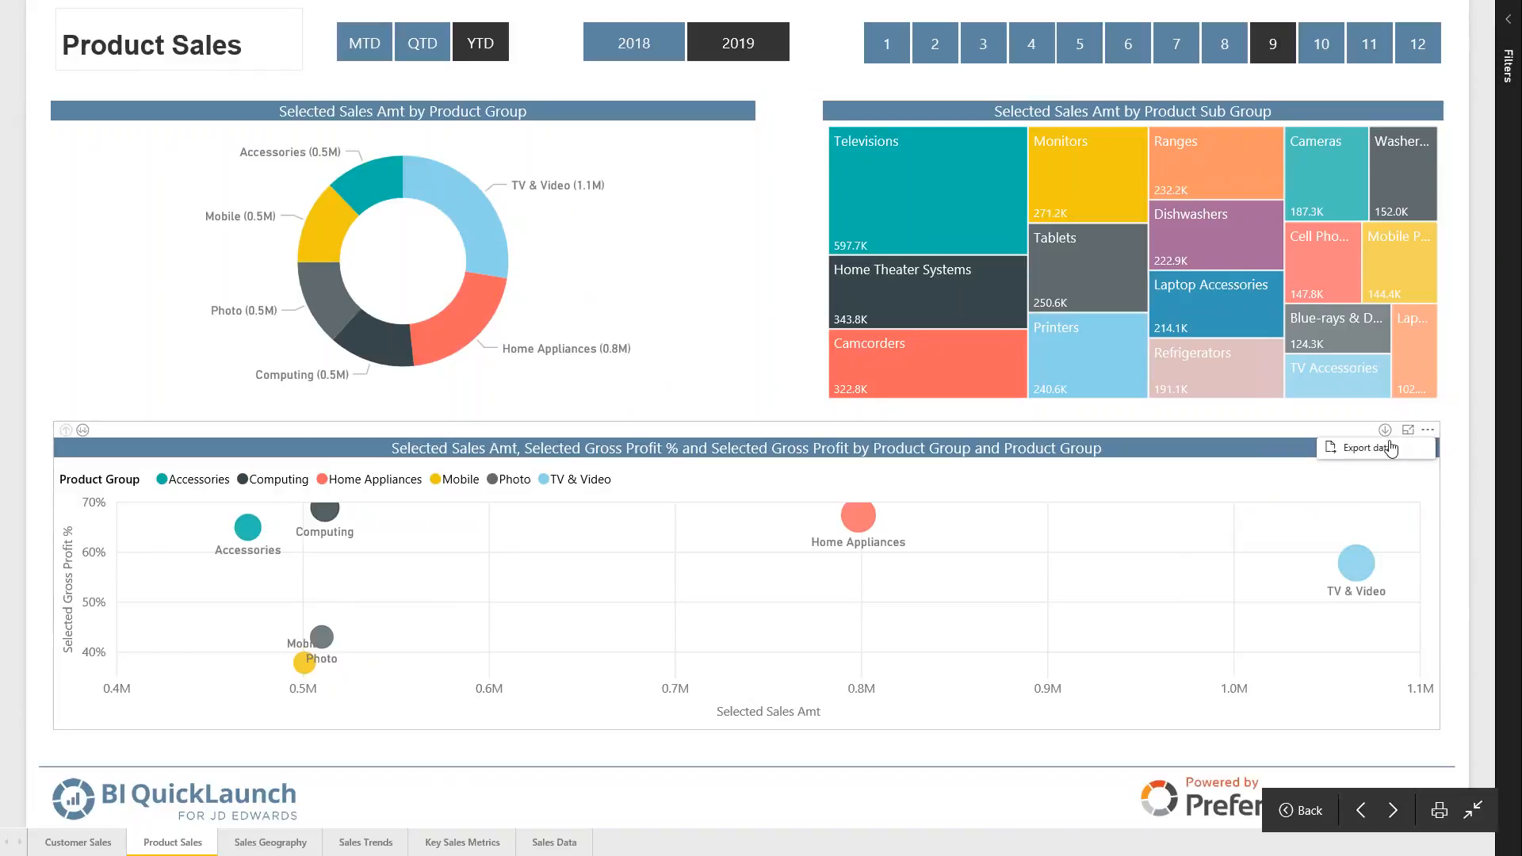
{"action": "left_click", "coordinate": [1368, 450]}
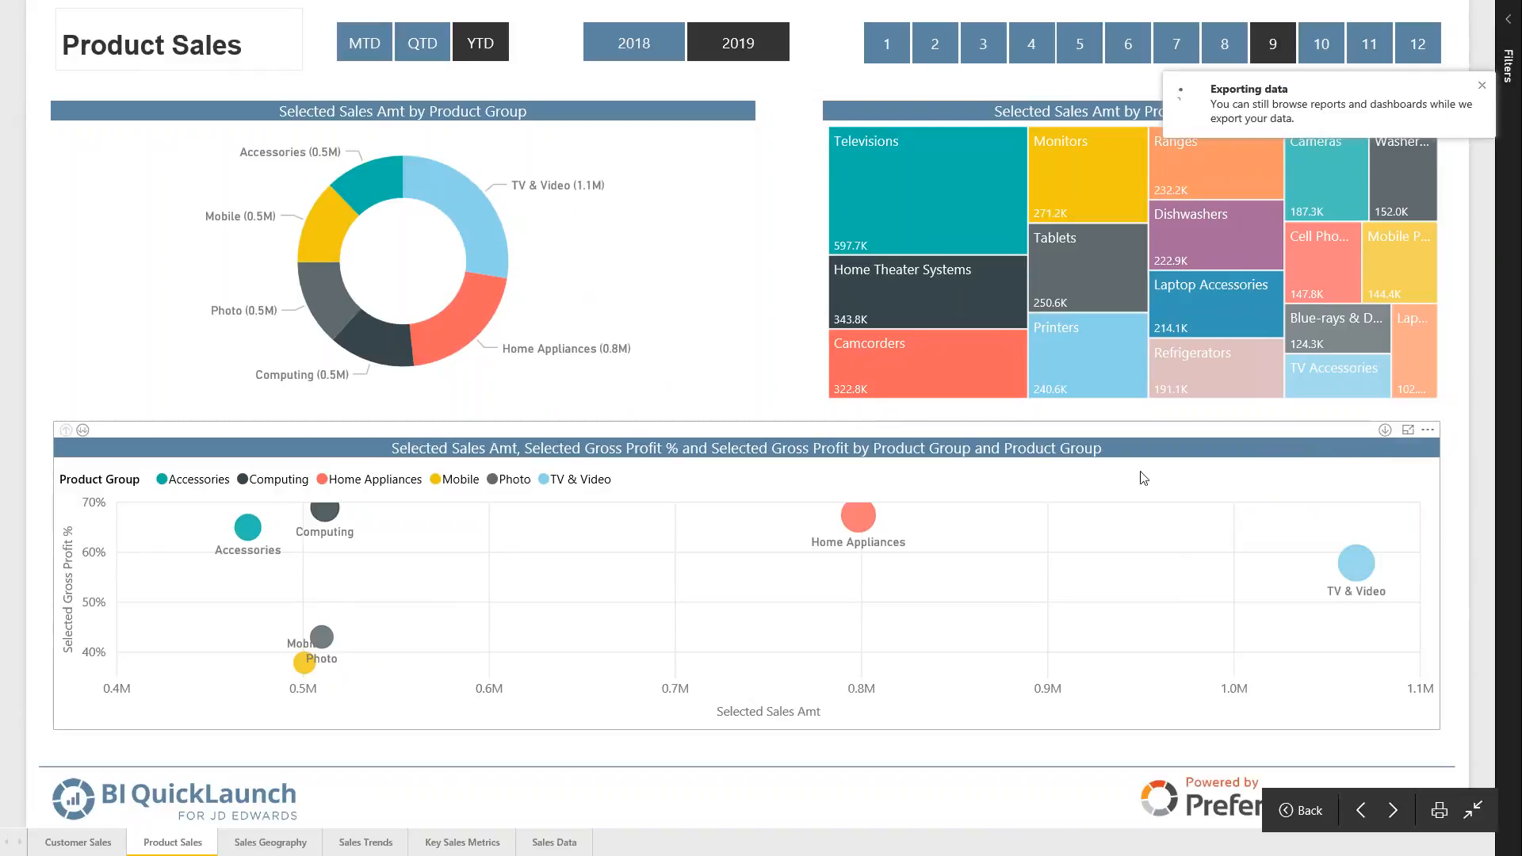
{"action": "left_click", "coordinate": [981, 837]}
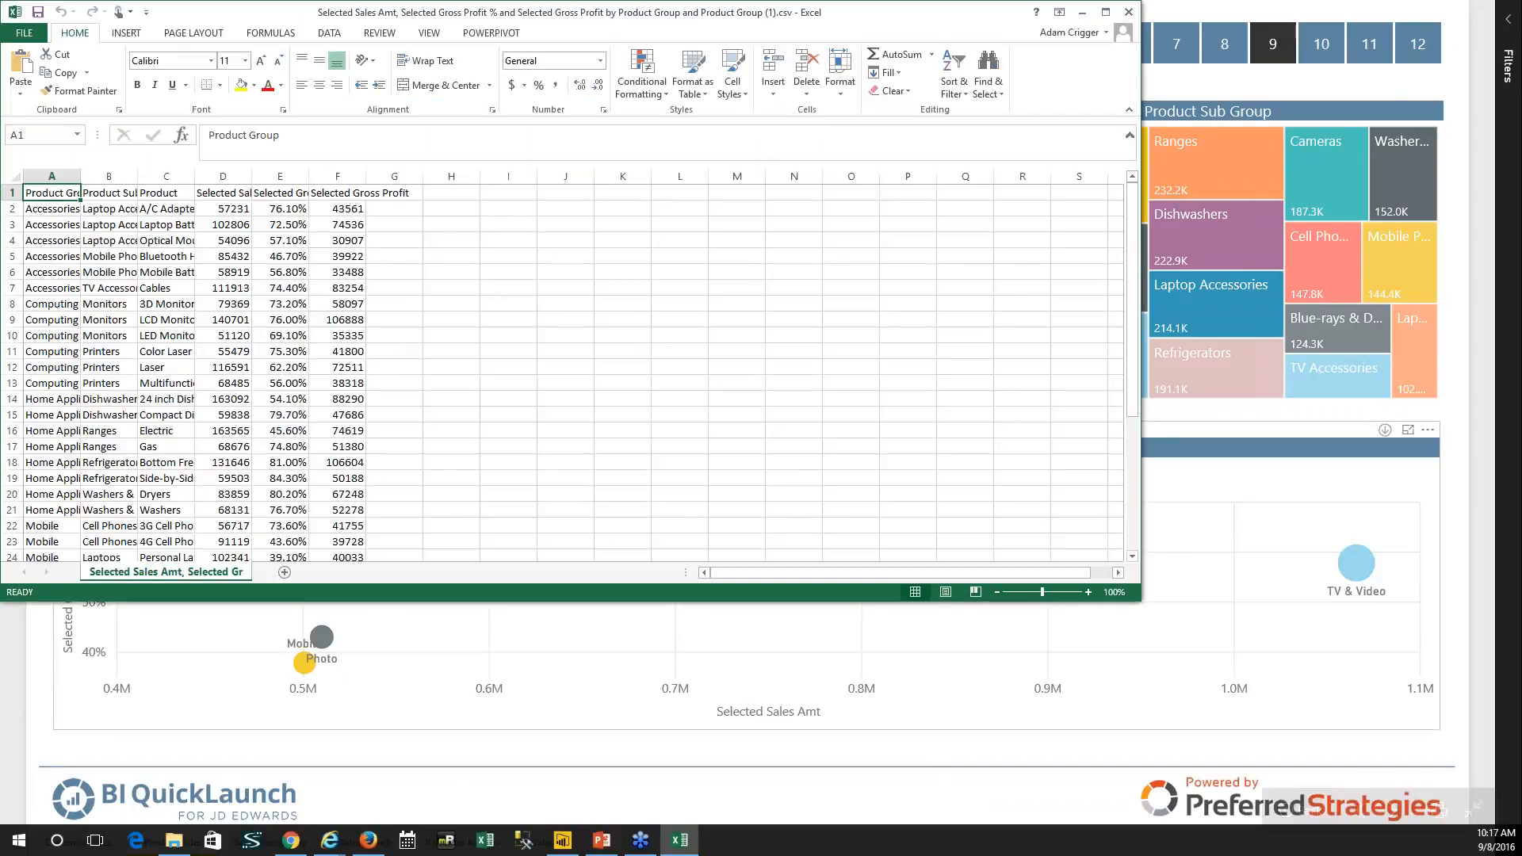
Step: Fit all column widths to their contents, review the exported product rows, and close the workbook without saving
{"action": "left_click", "coordinate": [13, 176]}
{"action": "double_click", "coordinate": [80, 177]}
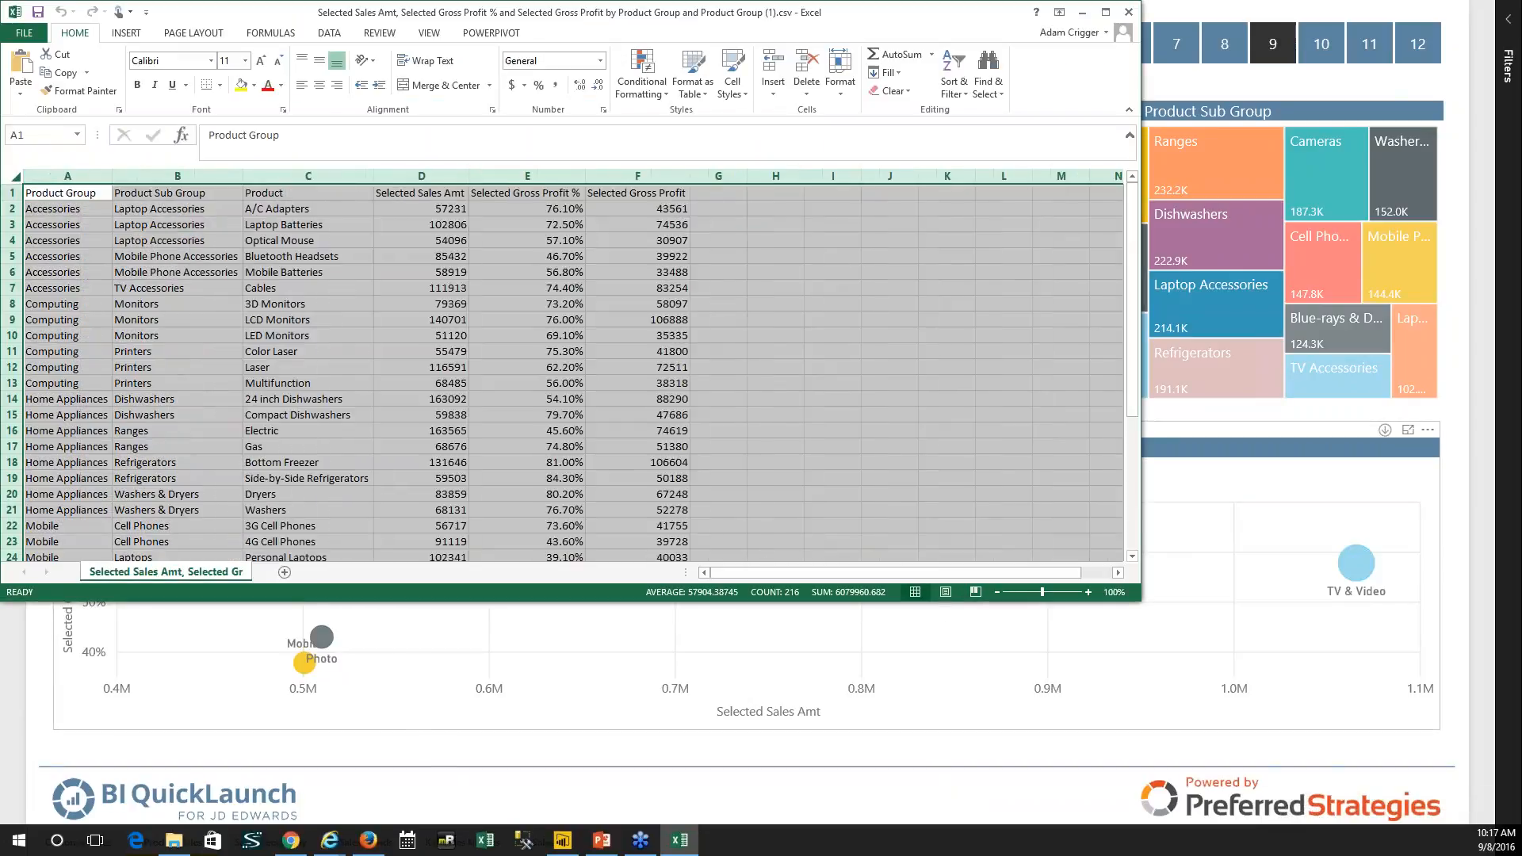
{"action": "scroll", "coordinate": [702, 309], "scroll_direction": "down", "scroll_amount": 3}
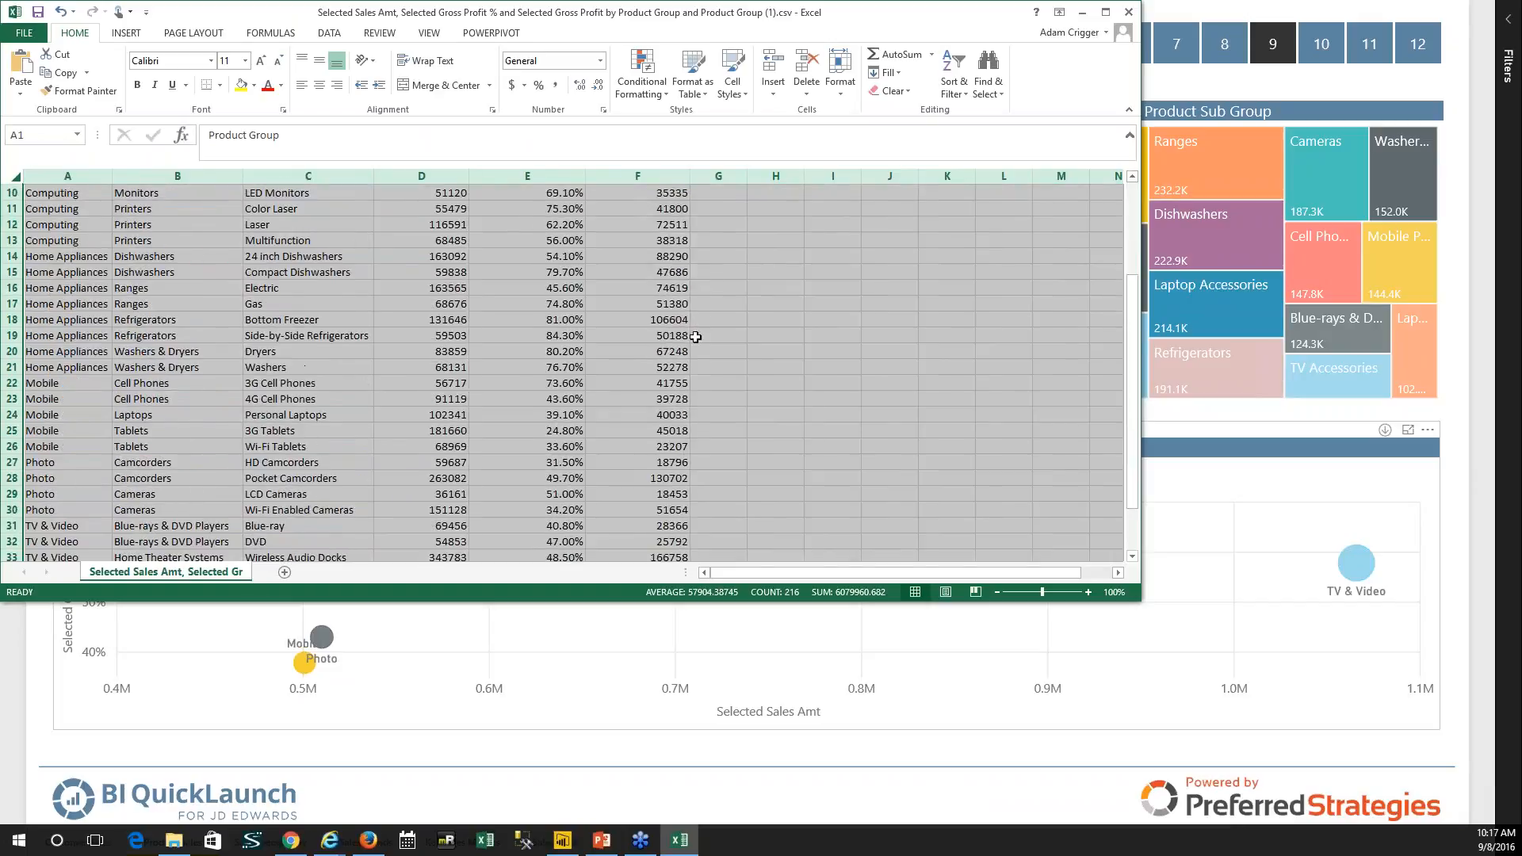
{"action": "scroll", "coordinate": [696, 336], "scroll_direction": "up", "scroll_amount": 3}
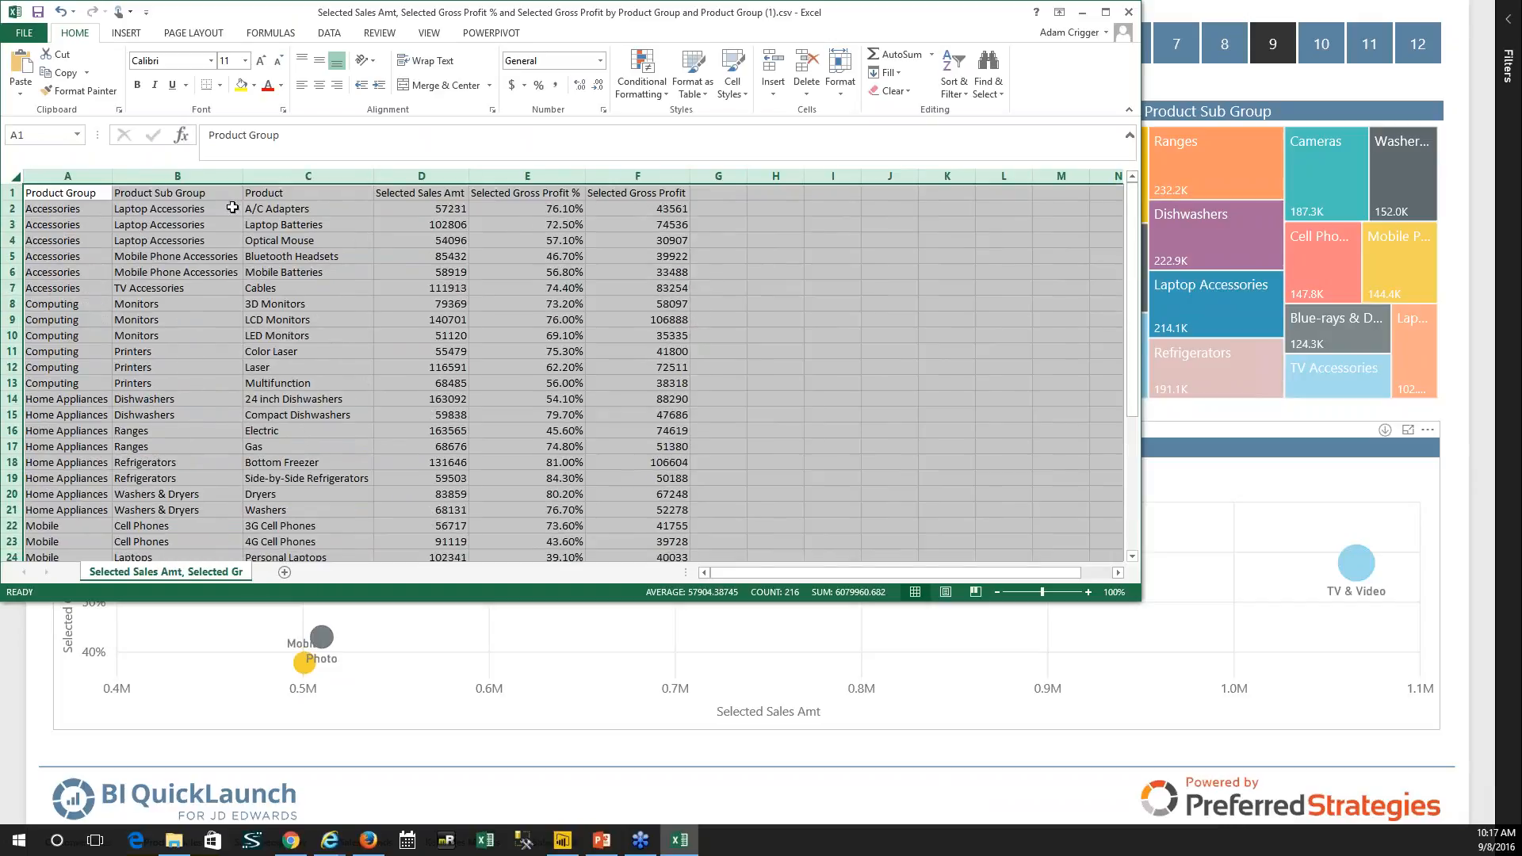
{"action": "left_click", "coordinate": [1128, 14]}
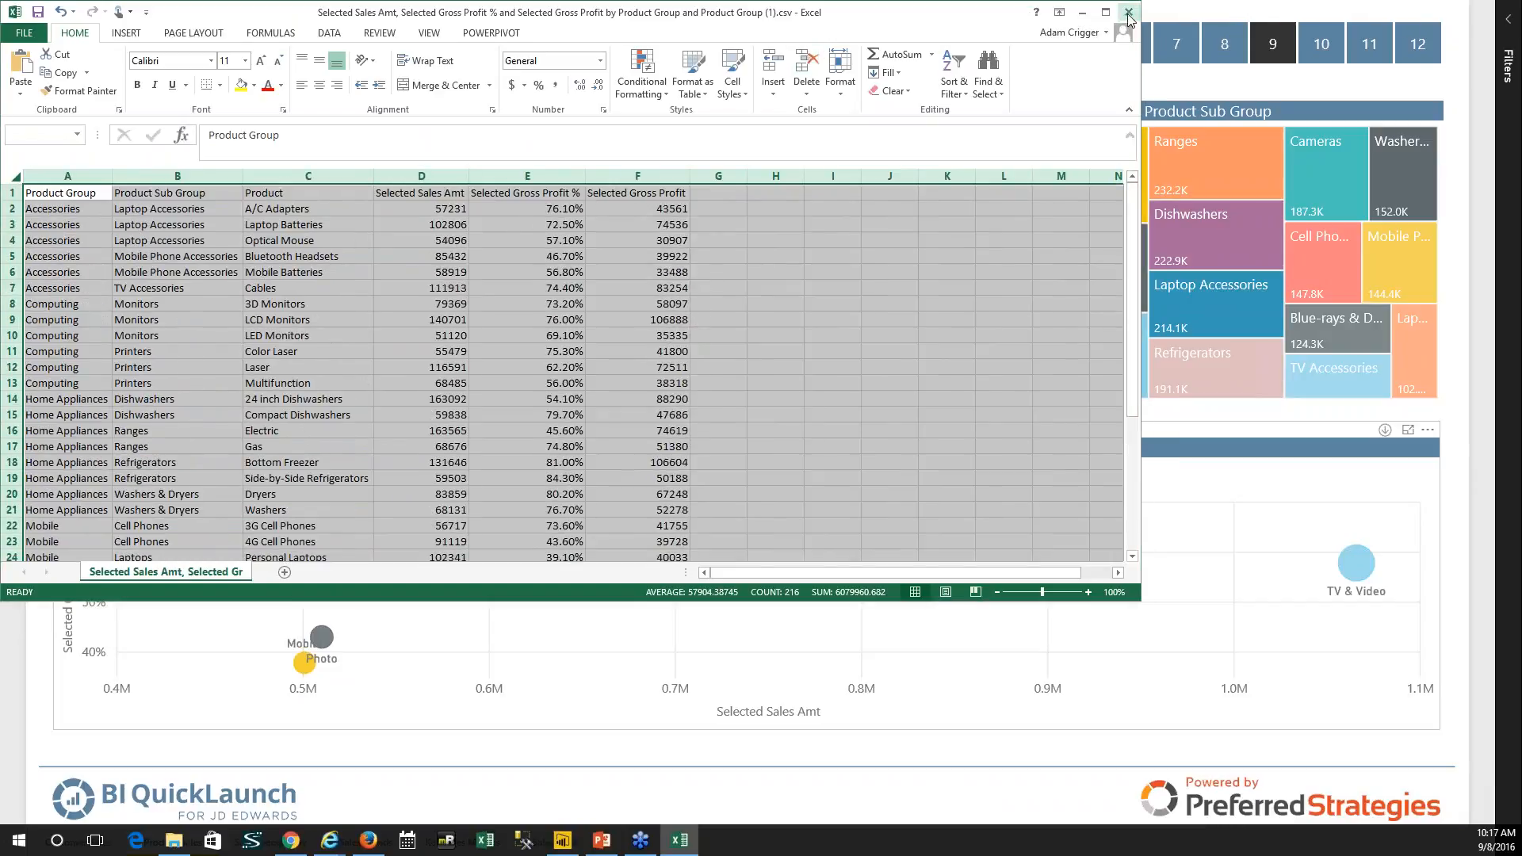
{"action": "left_click", "coordinate": [776, 451]}
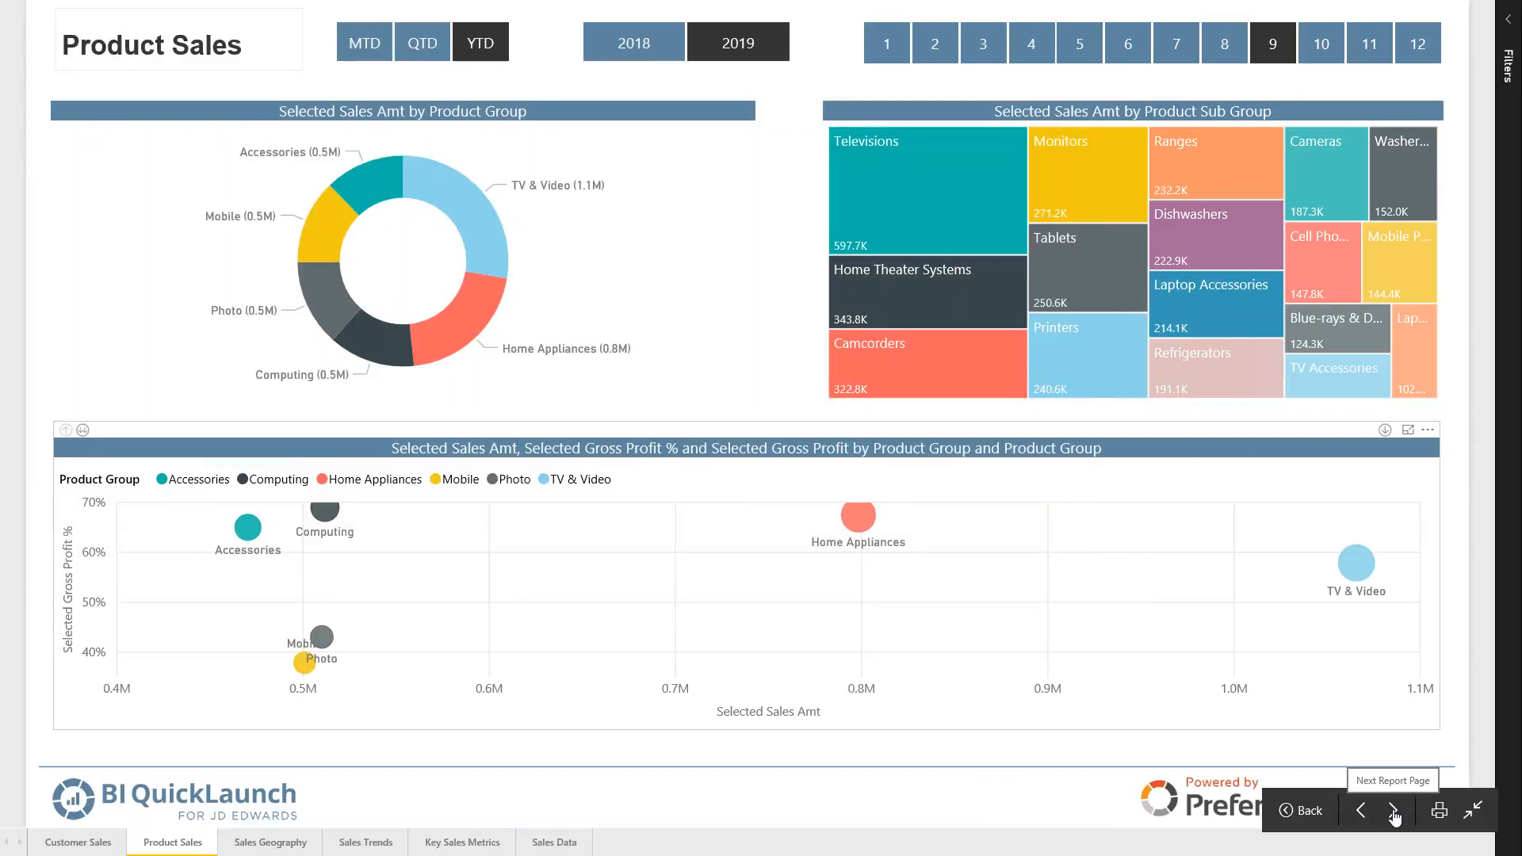
Step: Go from the Product Sales page to the Sales Geography report page
{"action": "mouse_move", "coordinate": [1344, 840]}
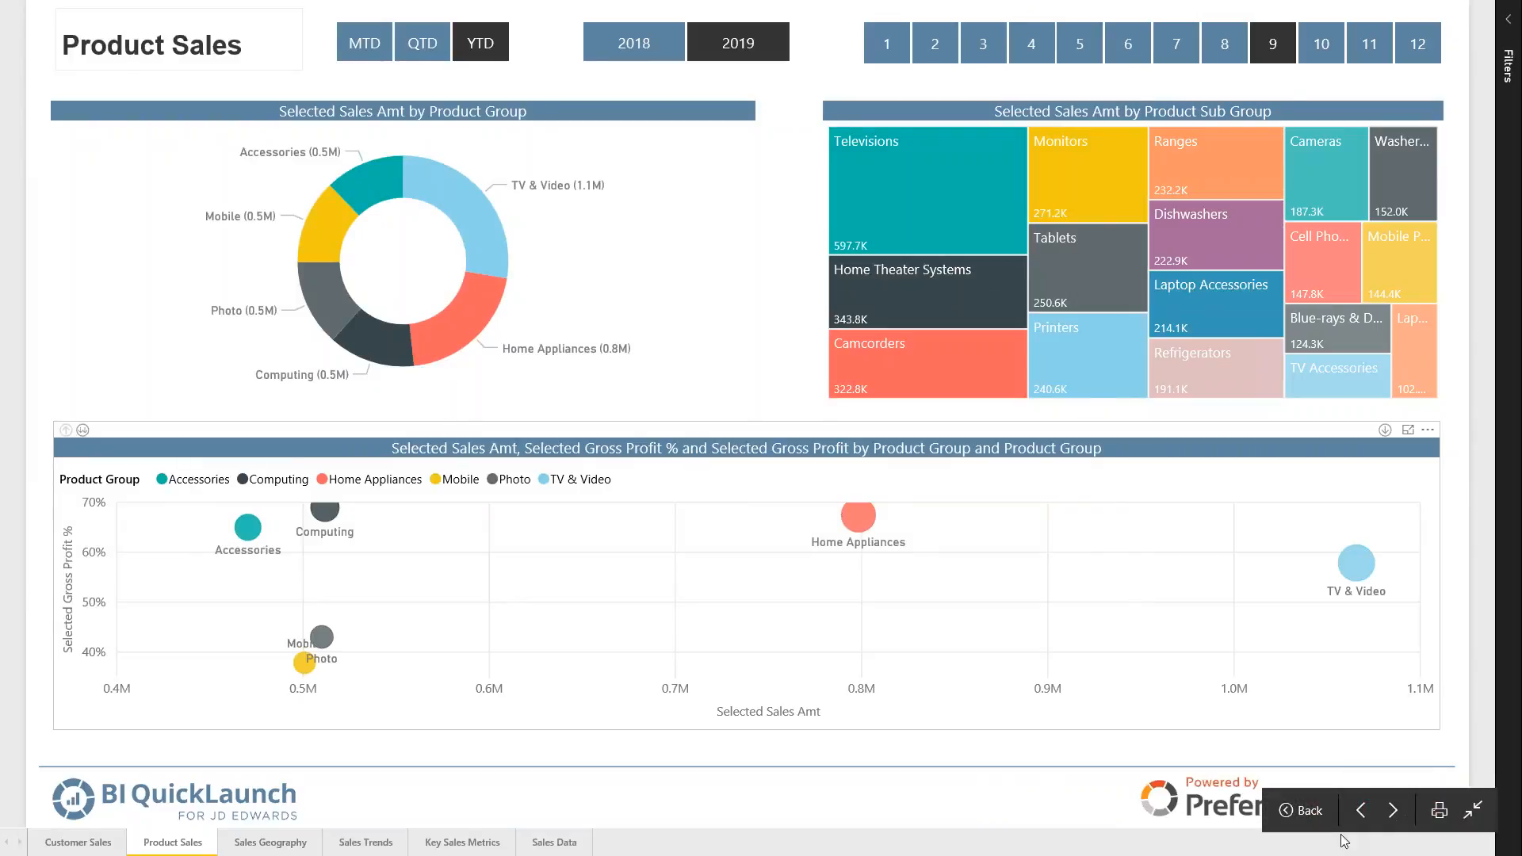
{"action": "left_click", "coordinate": [1392, 812]}
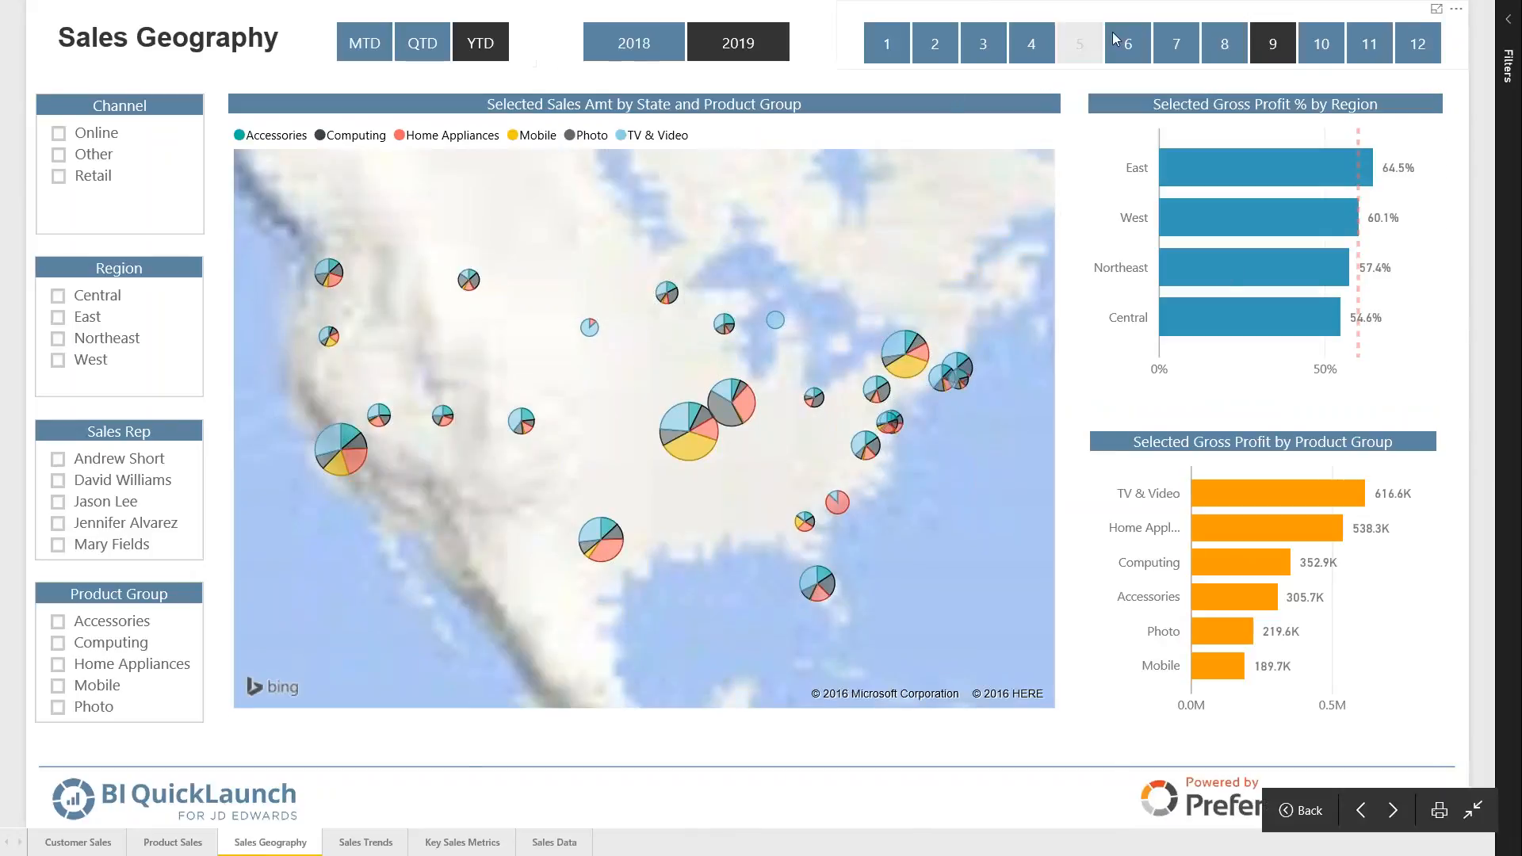
{"action": "left_click", "coordinate": [1253, 42]}
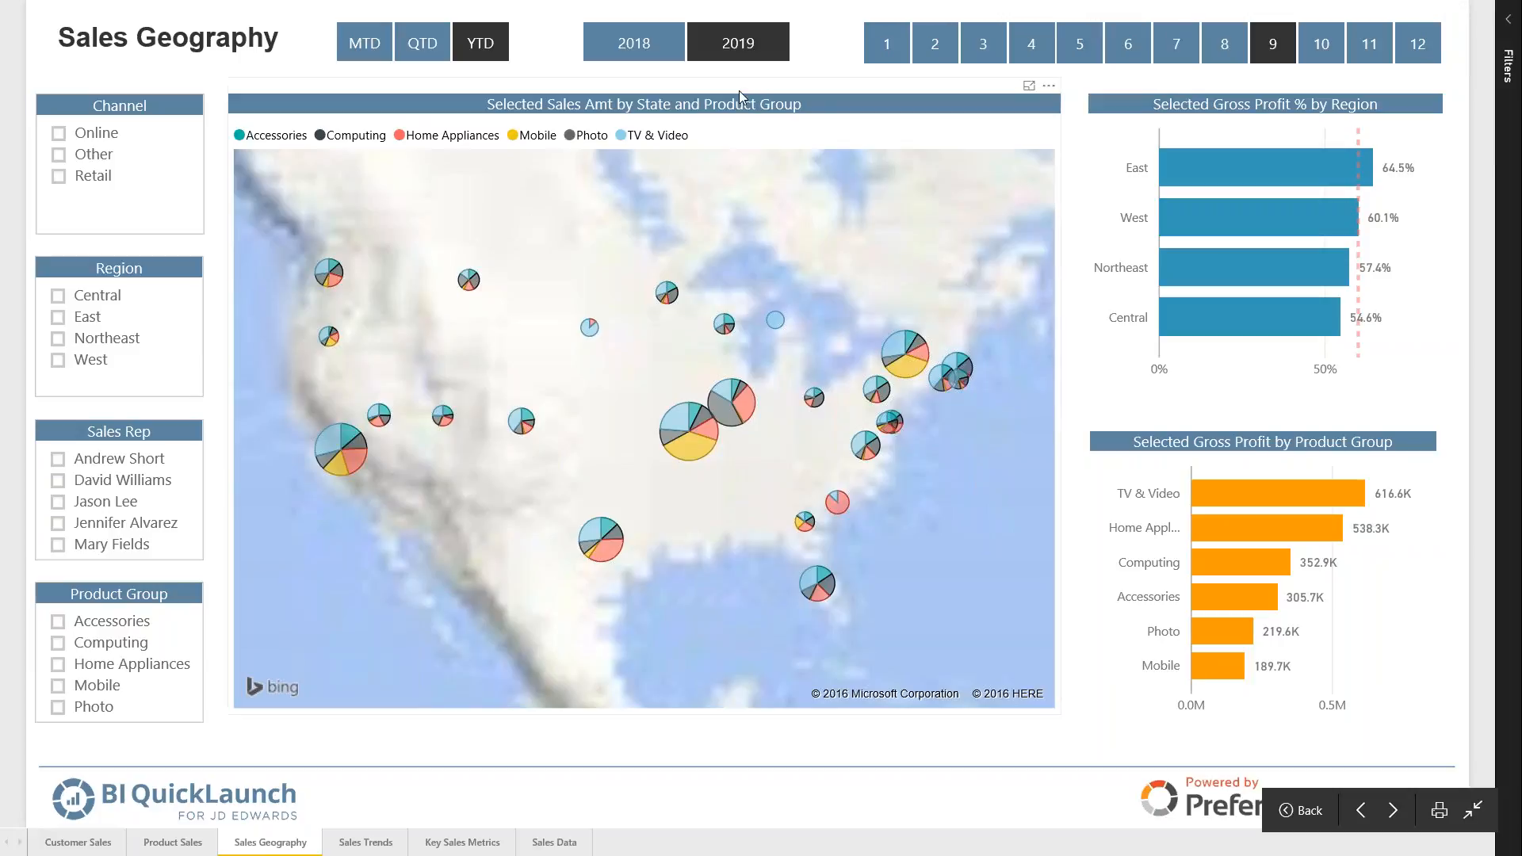
{"action": "left_click", "coordinate": [187, 842]}
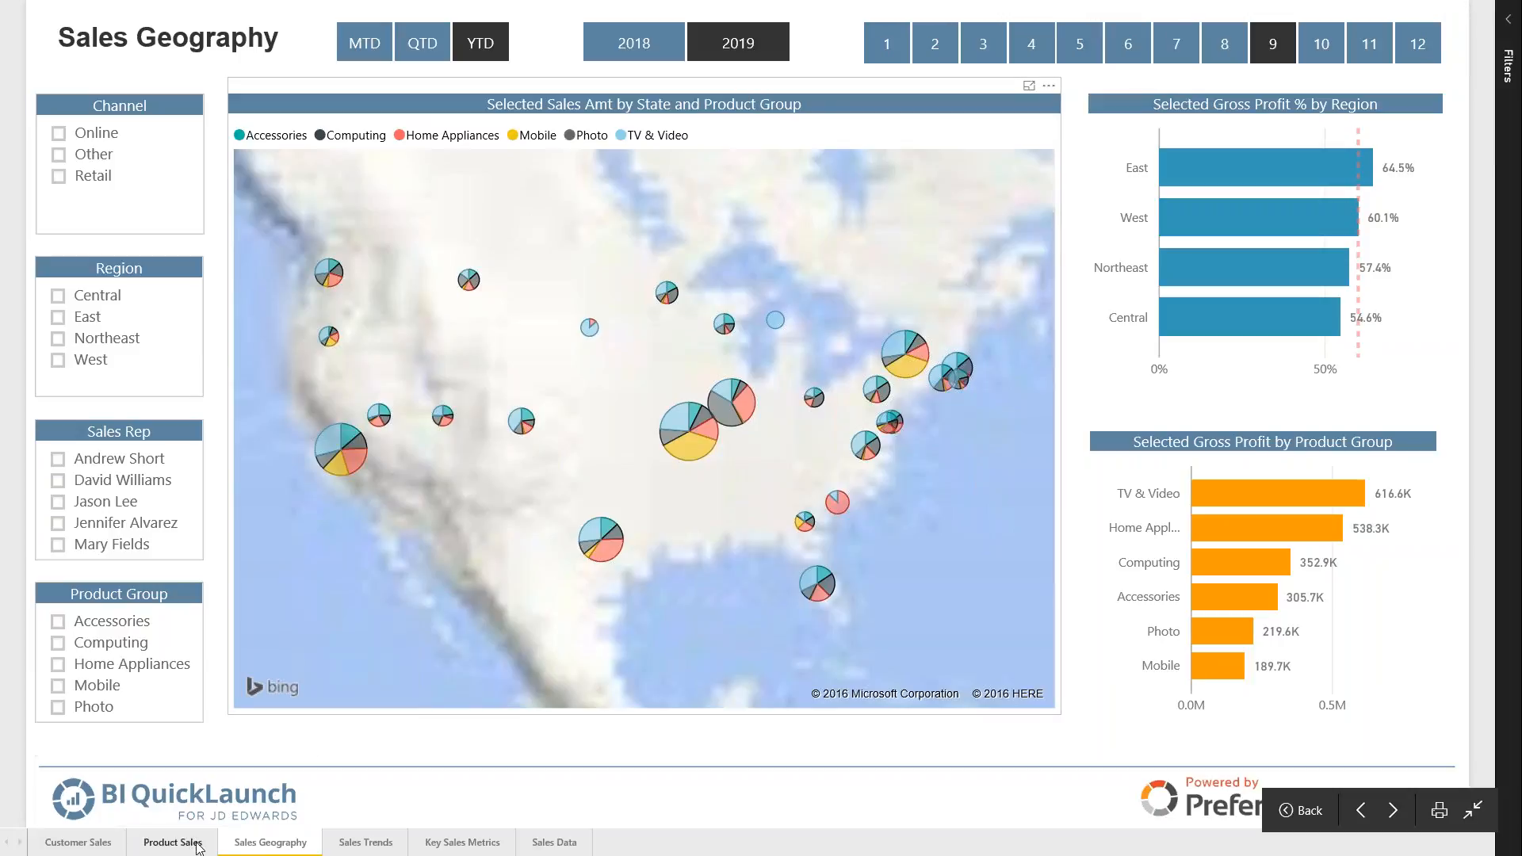
{"action": "left_click", "coordinate": [272, 845]}
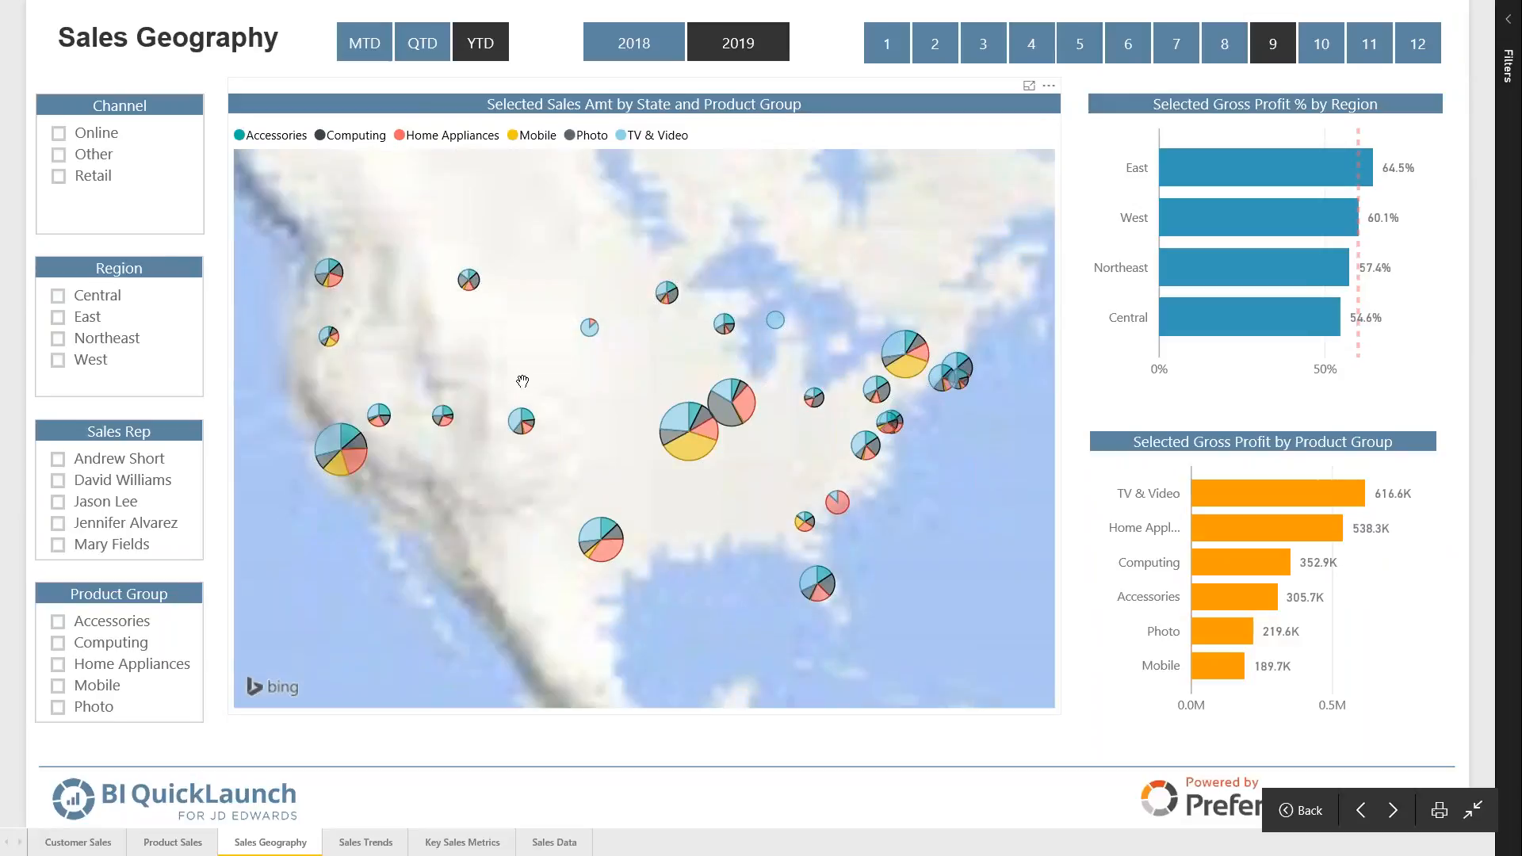
Step: Zoom the state sales map in on the Pacific Northwest and back out to the United States, and inspect Missouri's TV & Video sales
{"action": "double_click", "coordinate": [350, 258]}
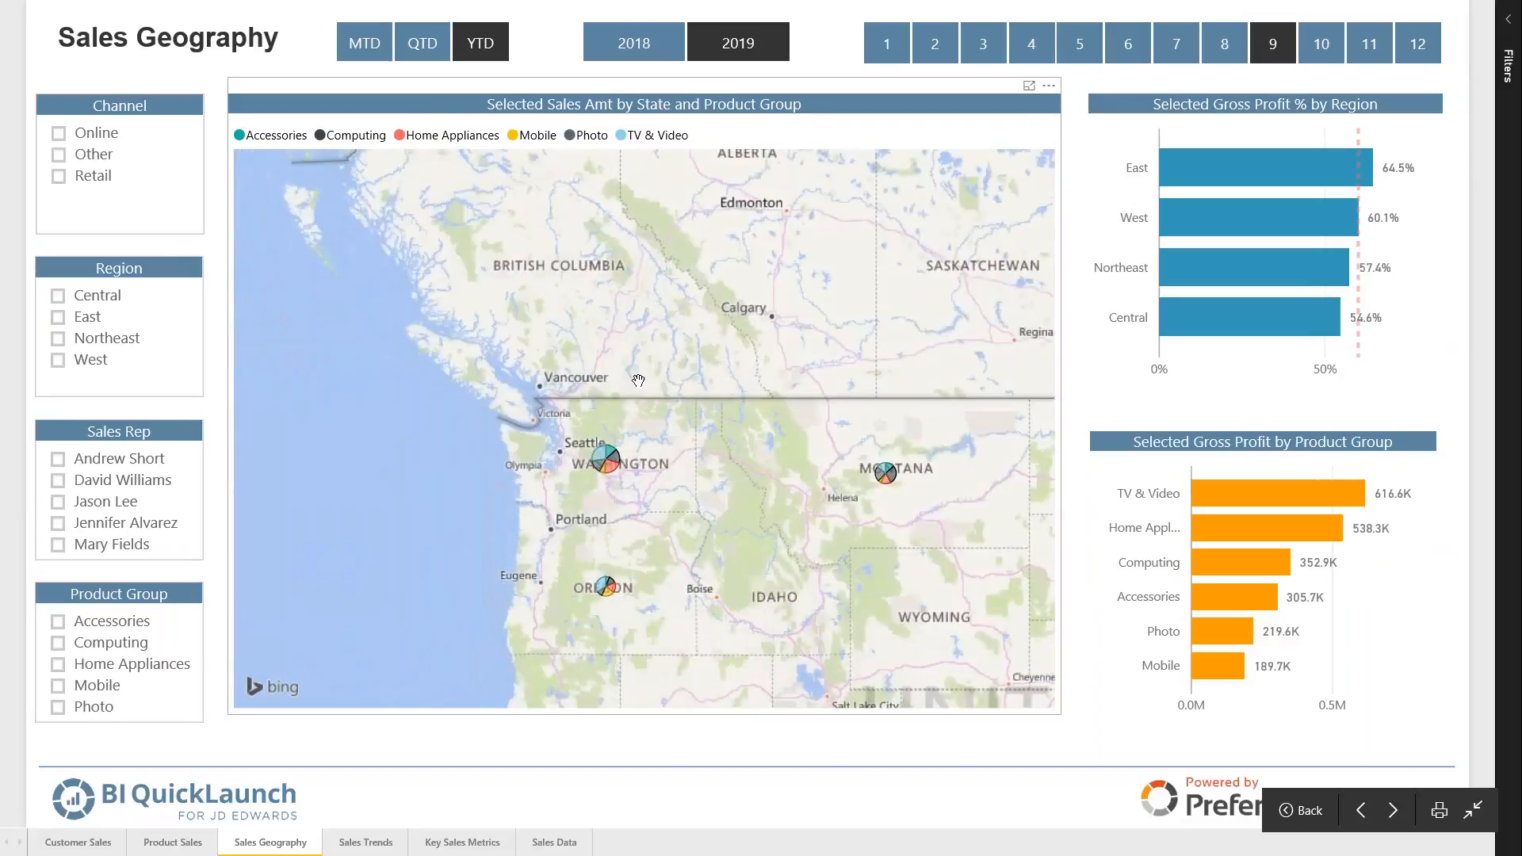
{"action": "scroll", "coordinate": [657, 386], "scroll_direction": "down", "scroll_amount": 2}
{"action": "left_click_drag", "start_coordinate": [692, 410], "coordinate": [466, 295]}
{"action": "double_click", "coordinate": [615, 230]}
{"action": "left_click_drag", "start_coordinate": [635, 567], "coordinate": [718, 314]}
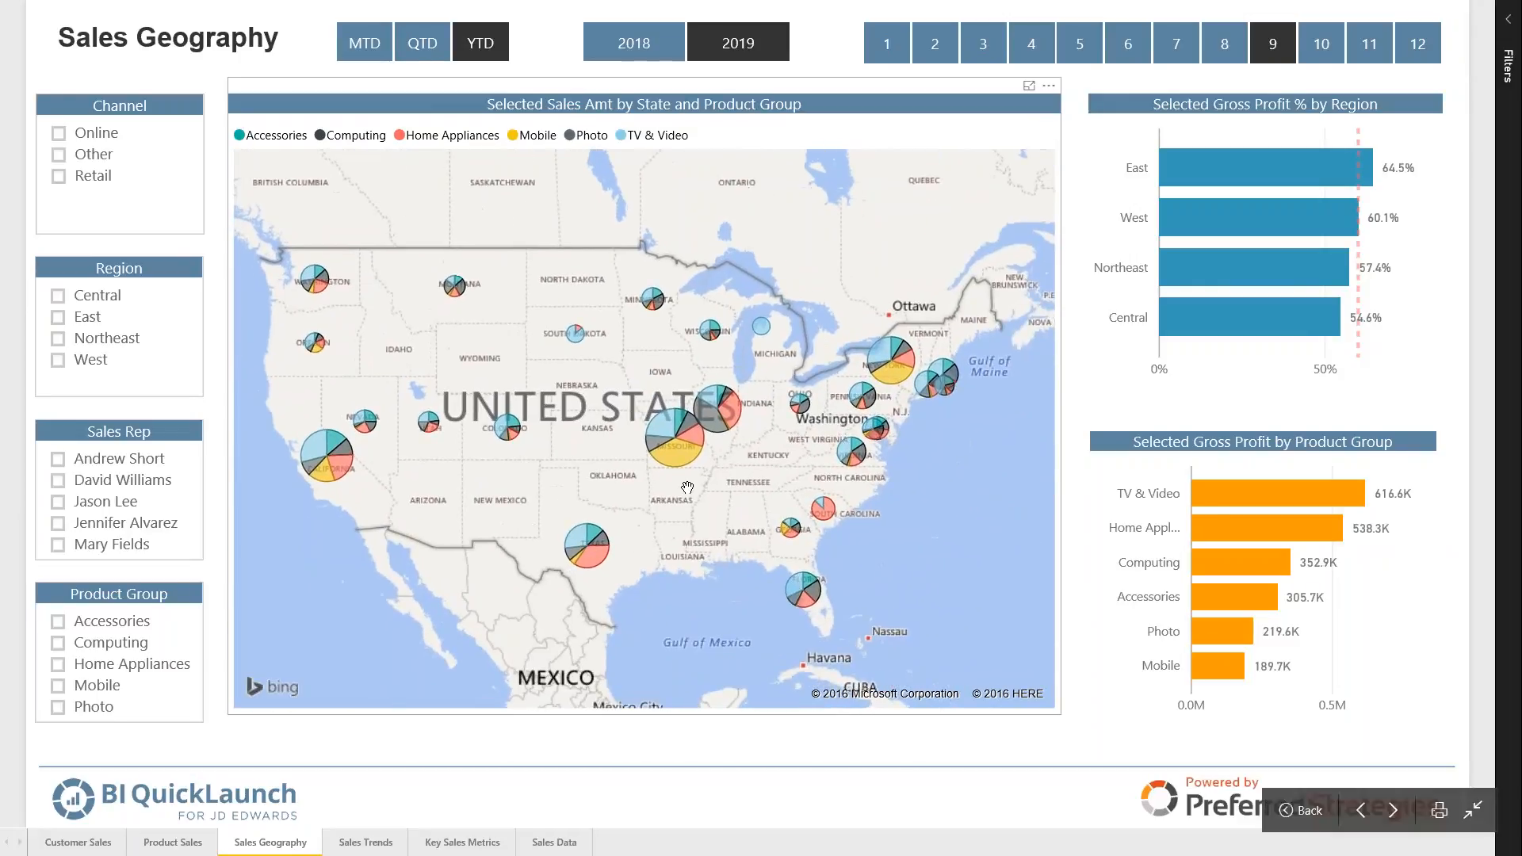
{"action": "mouse_move", "coordinate": [1199, 288]}
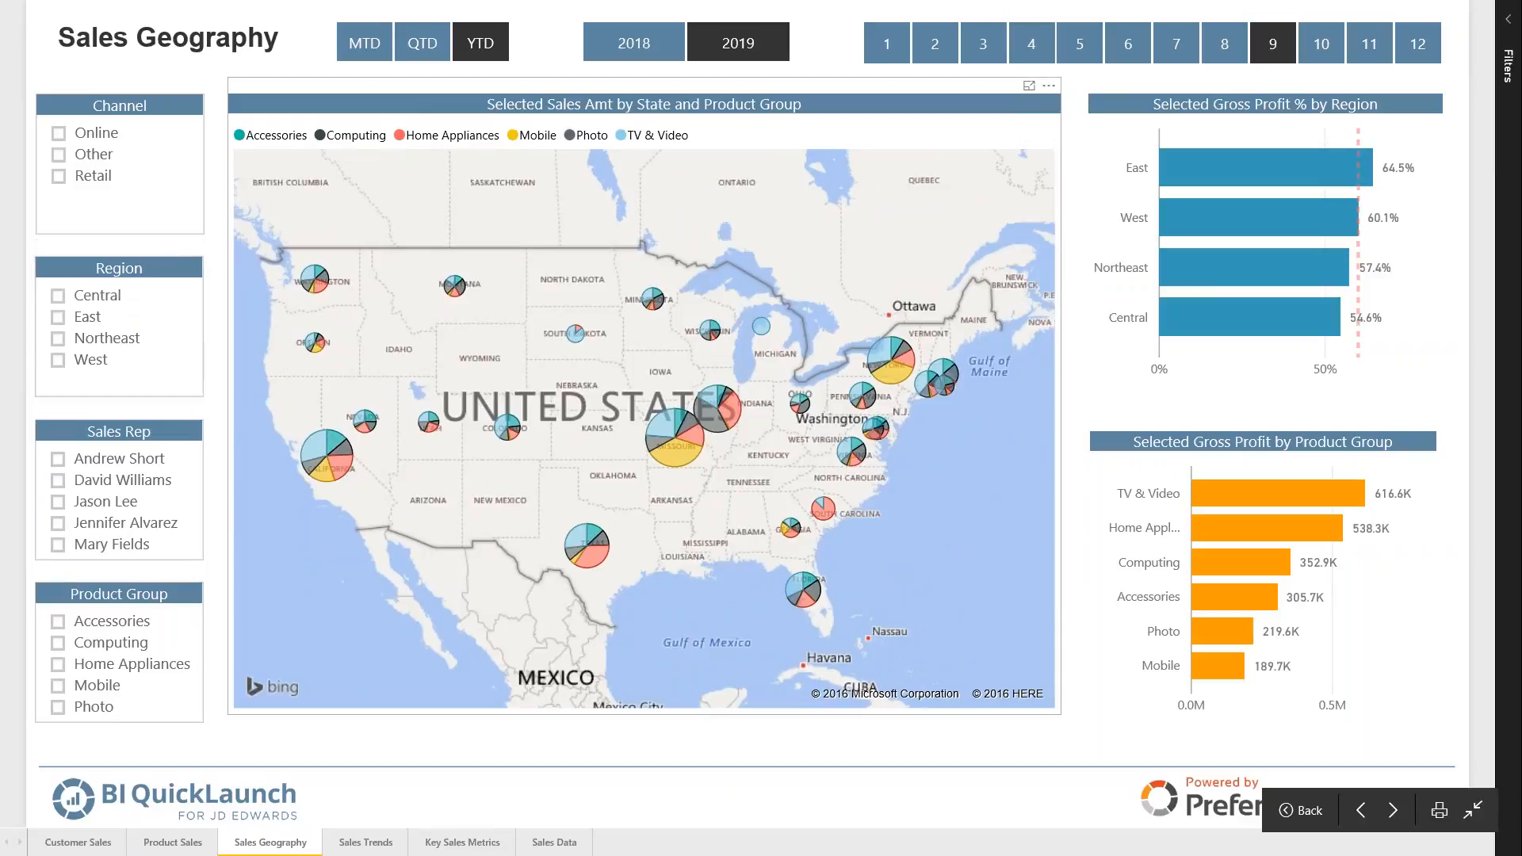
{"action": "mouse_move", "coordinate": [700, 436]}
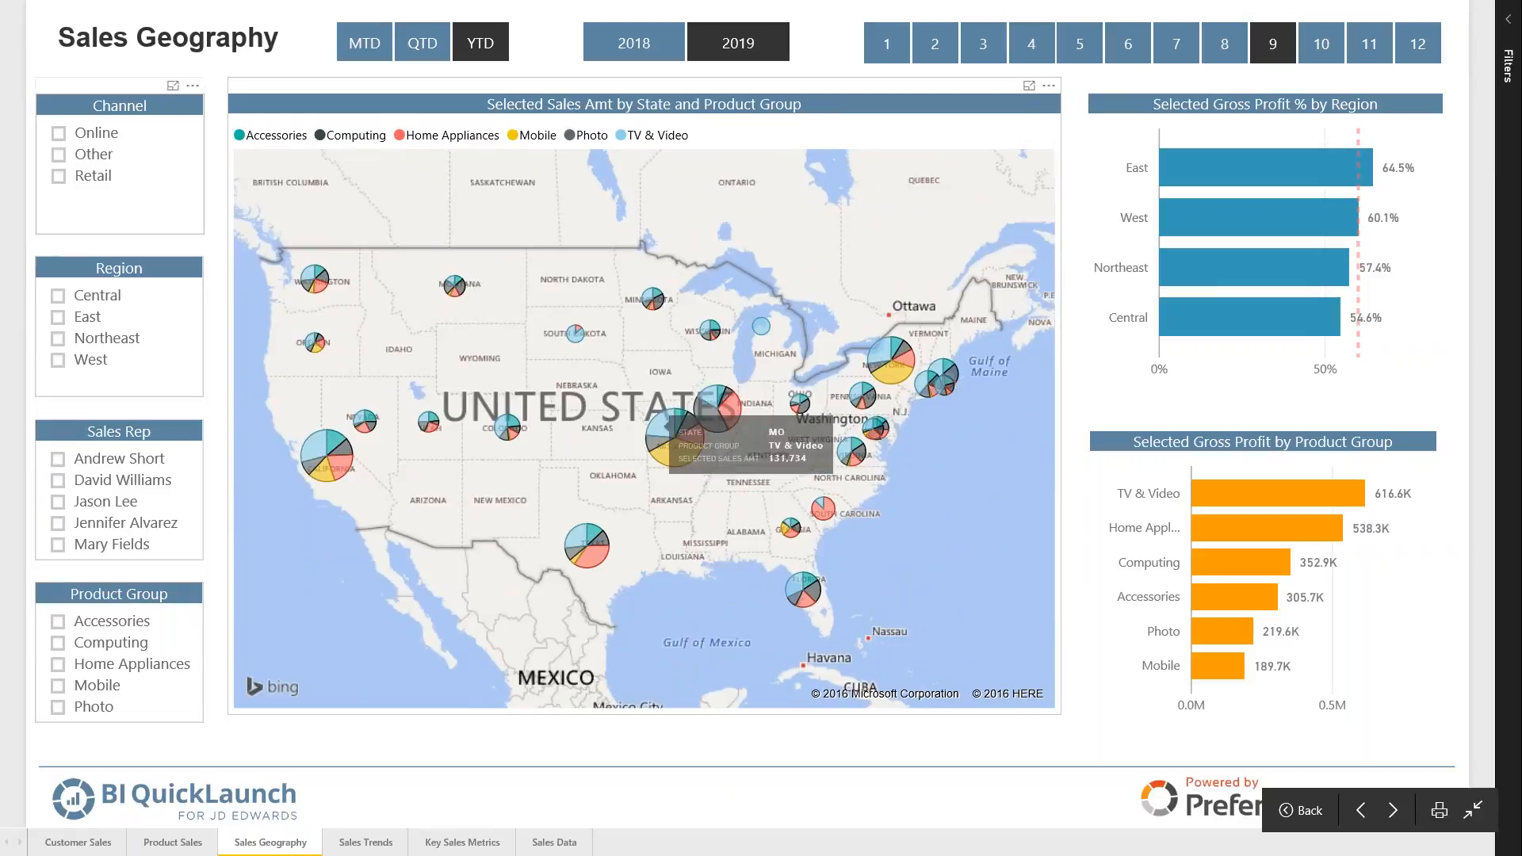
Step: Filter the Sales Geography page to the Retail channel and the Northeast region, and clear both filters again
{"action": "left_click", "coordinate": [60, 179]}
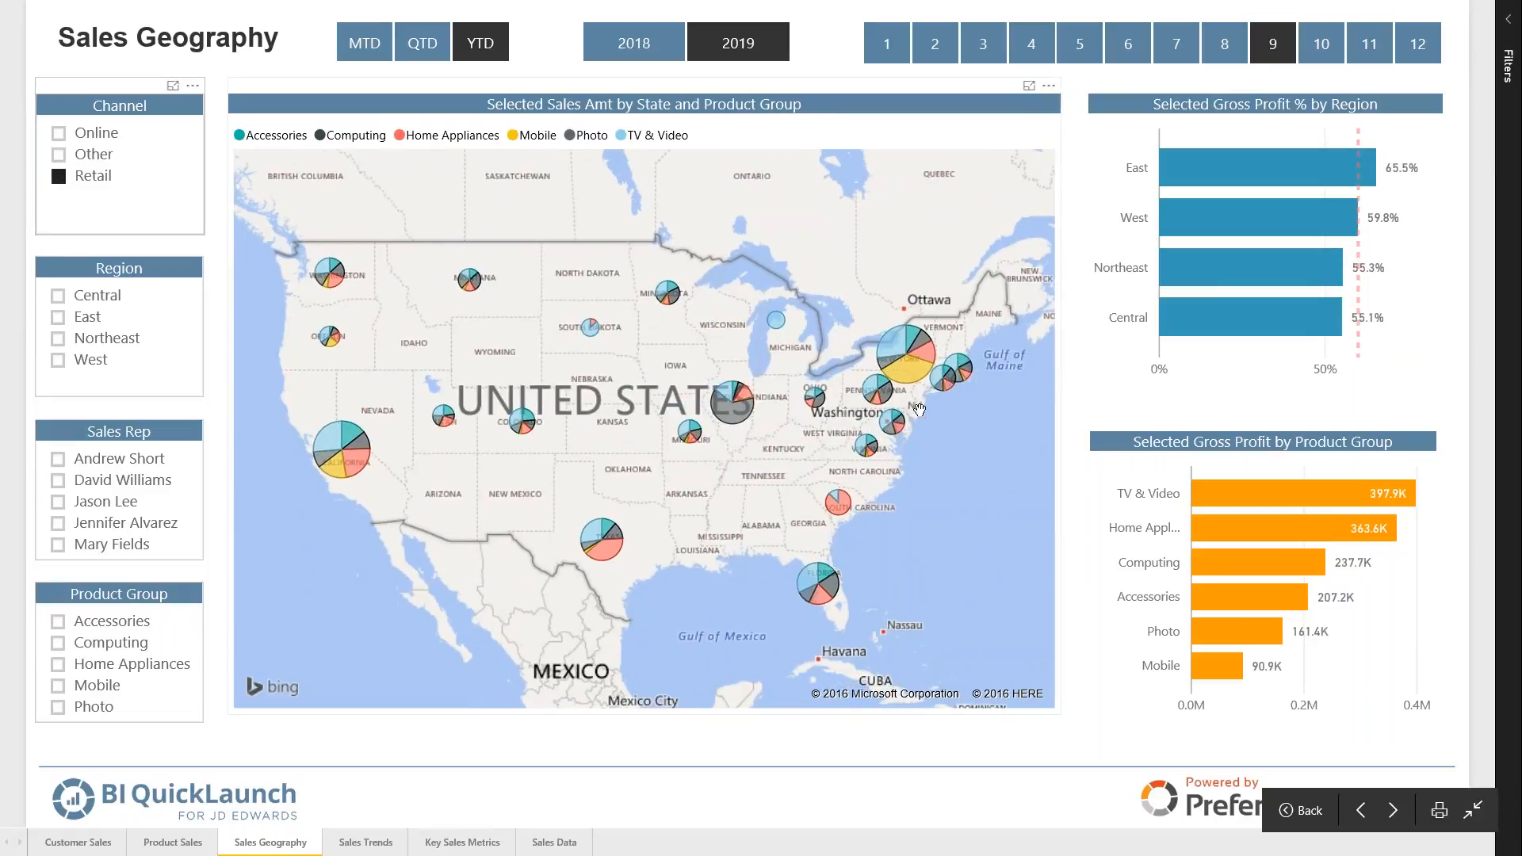
{"action": "mouse_move", "coordinate": [883, 384]}
{"action": "left_click", "coordinate": [59, 340]}
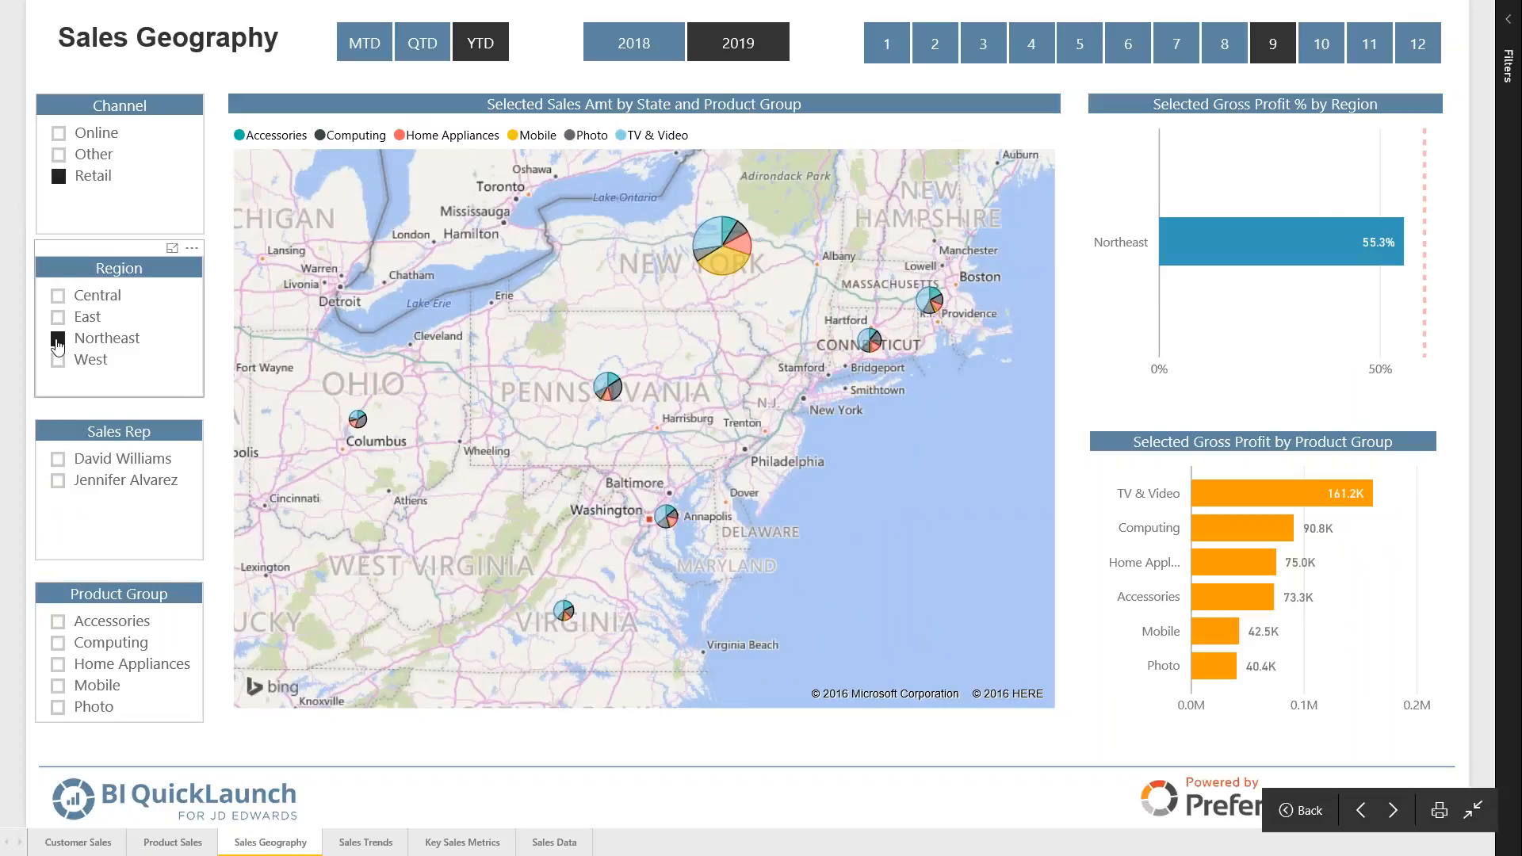
{"action": "left_click", "coordinate": [62, 331]}
{"action": "left_click", "coordinate": [59, 177]}
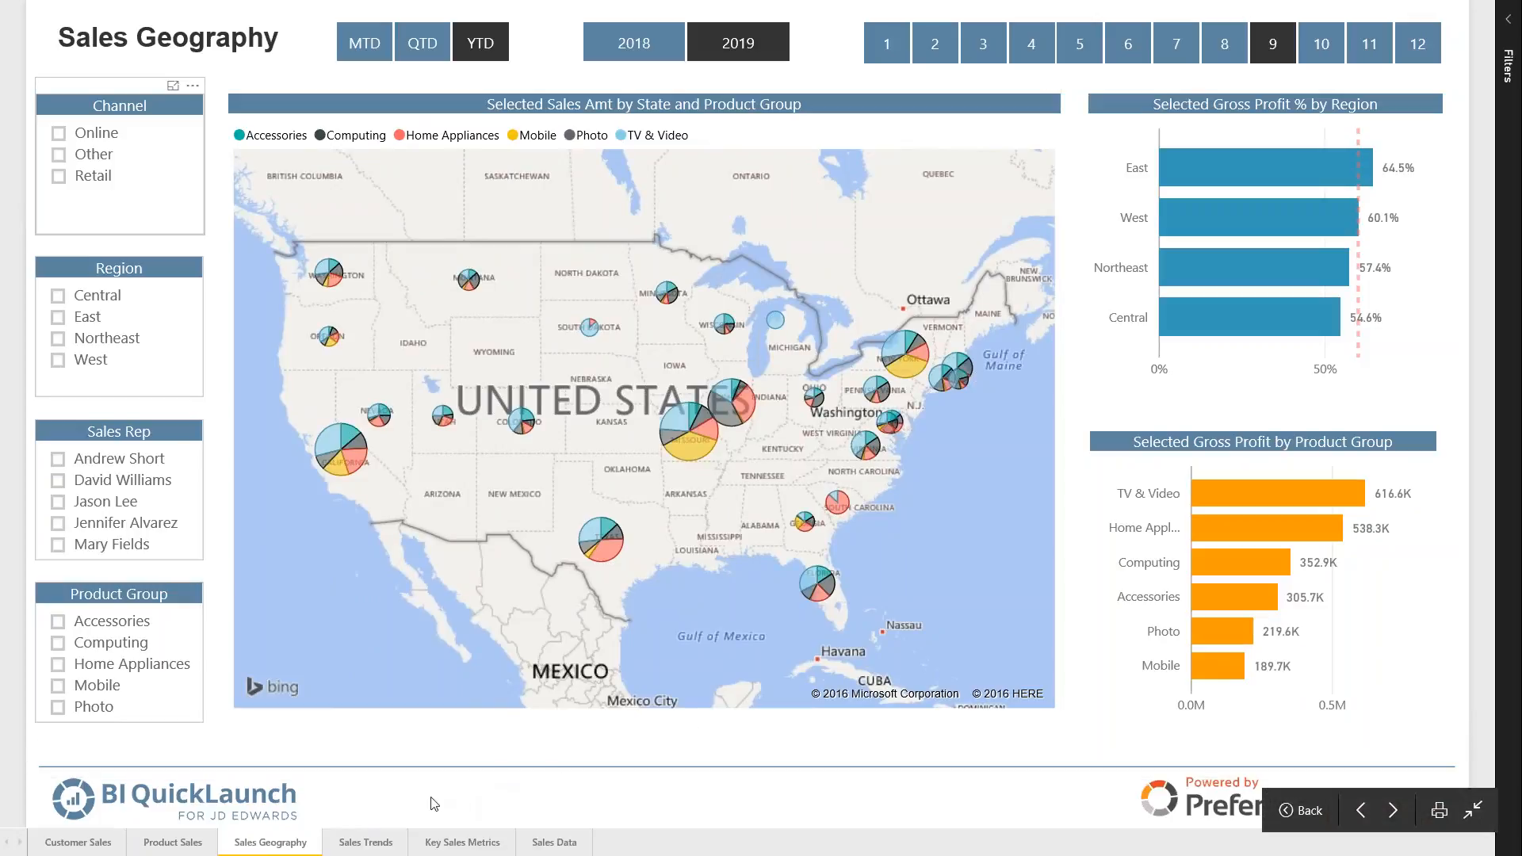
Step: On the Sales Trends page, compare the MTD, QTD and YTD periods, and filter the YTD view to the third sales rep
{"action": "left_click", "coordinate": [367, 845]}
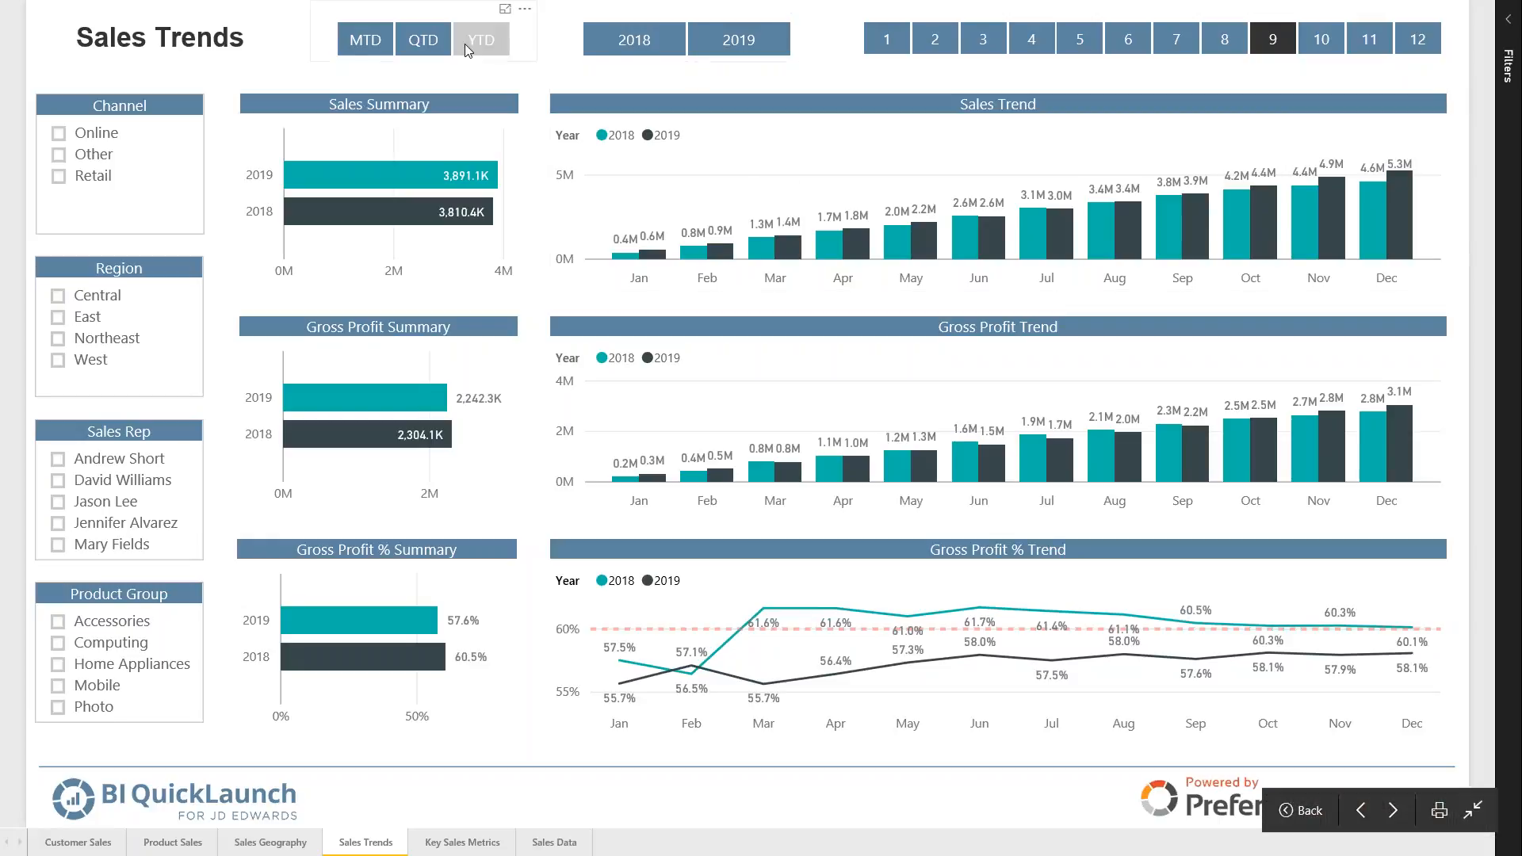
{"action": "left_click", "coordinate": [373, 40]}
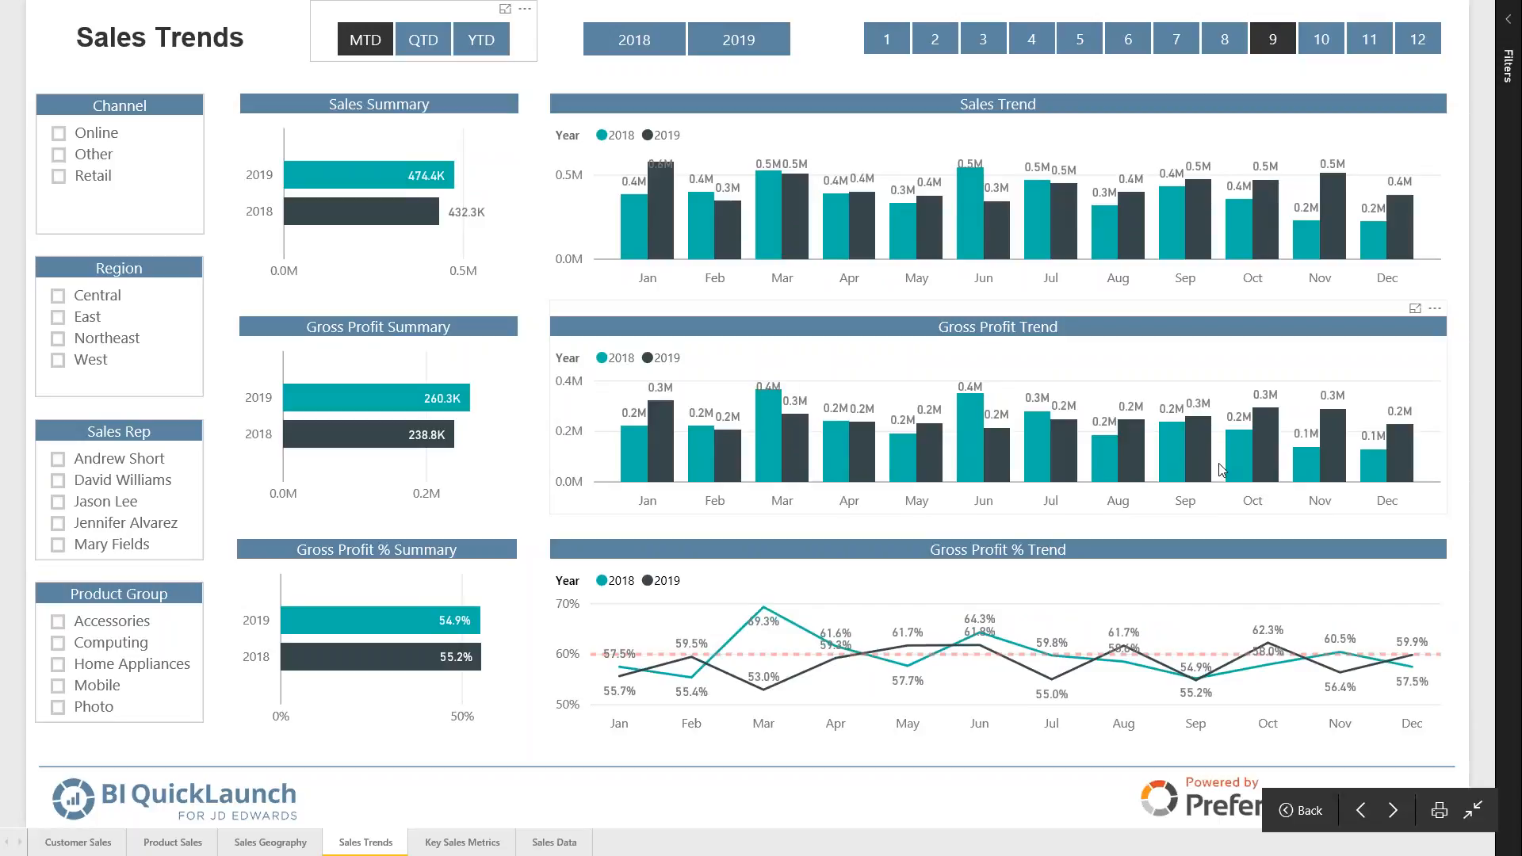
{"action": "left_click", "coordinate": [437, 41]}
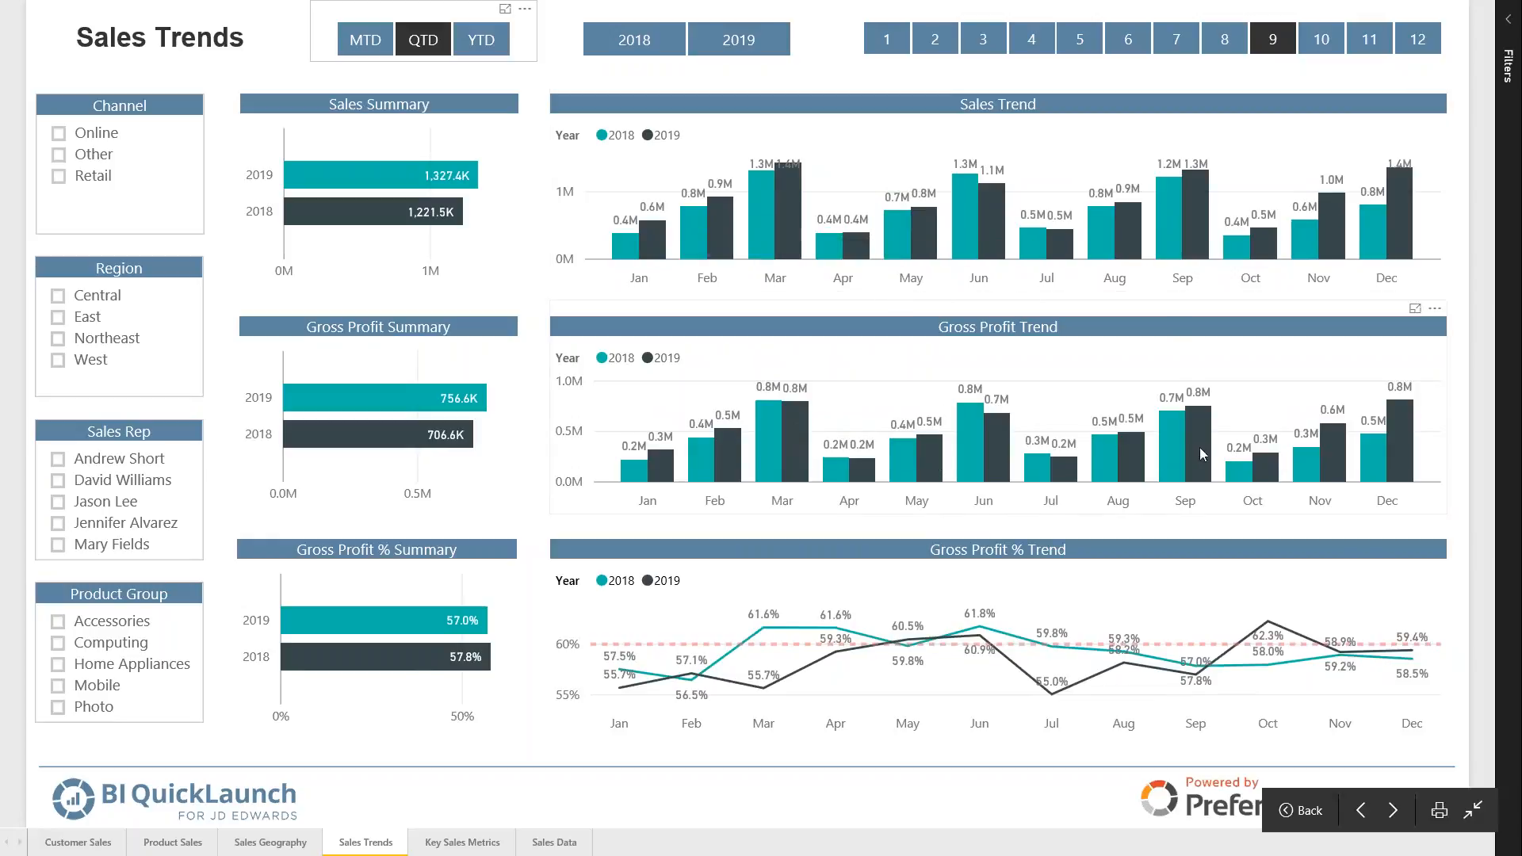
{"action": "left_click", "coordinate": [489, 38]}
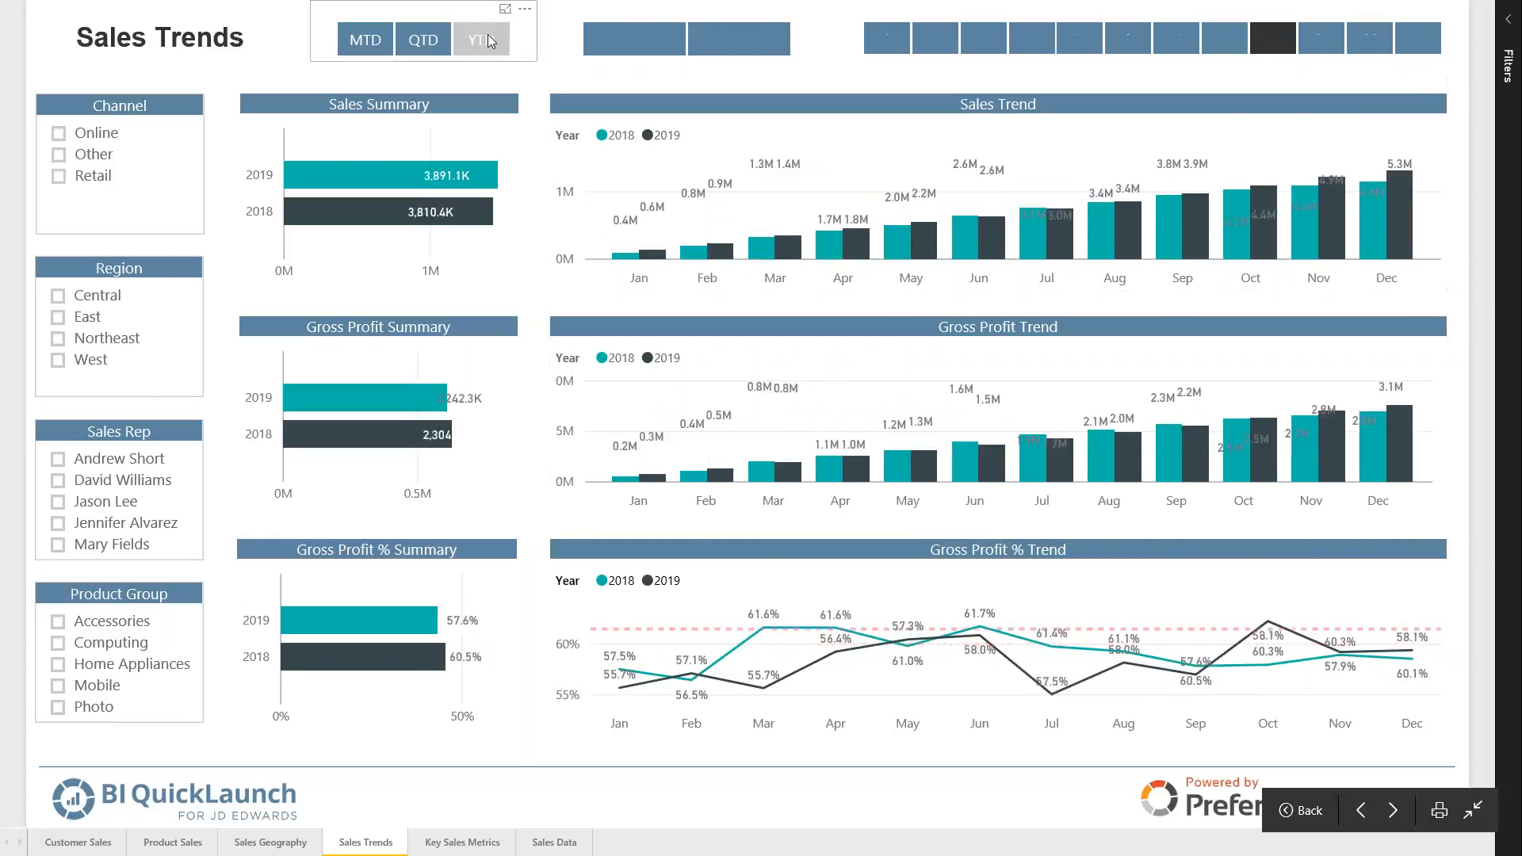
{"action": "left_click", "coordinate": [58, 504]}
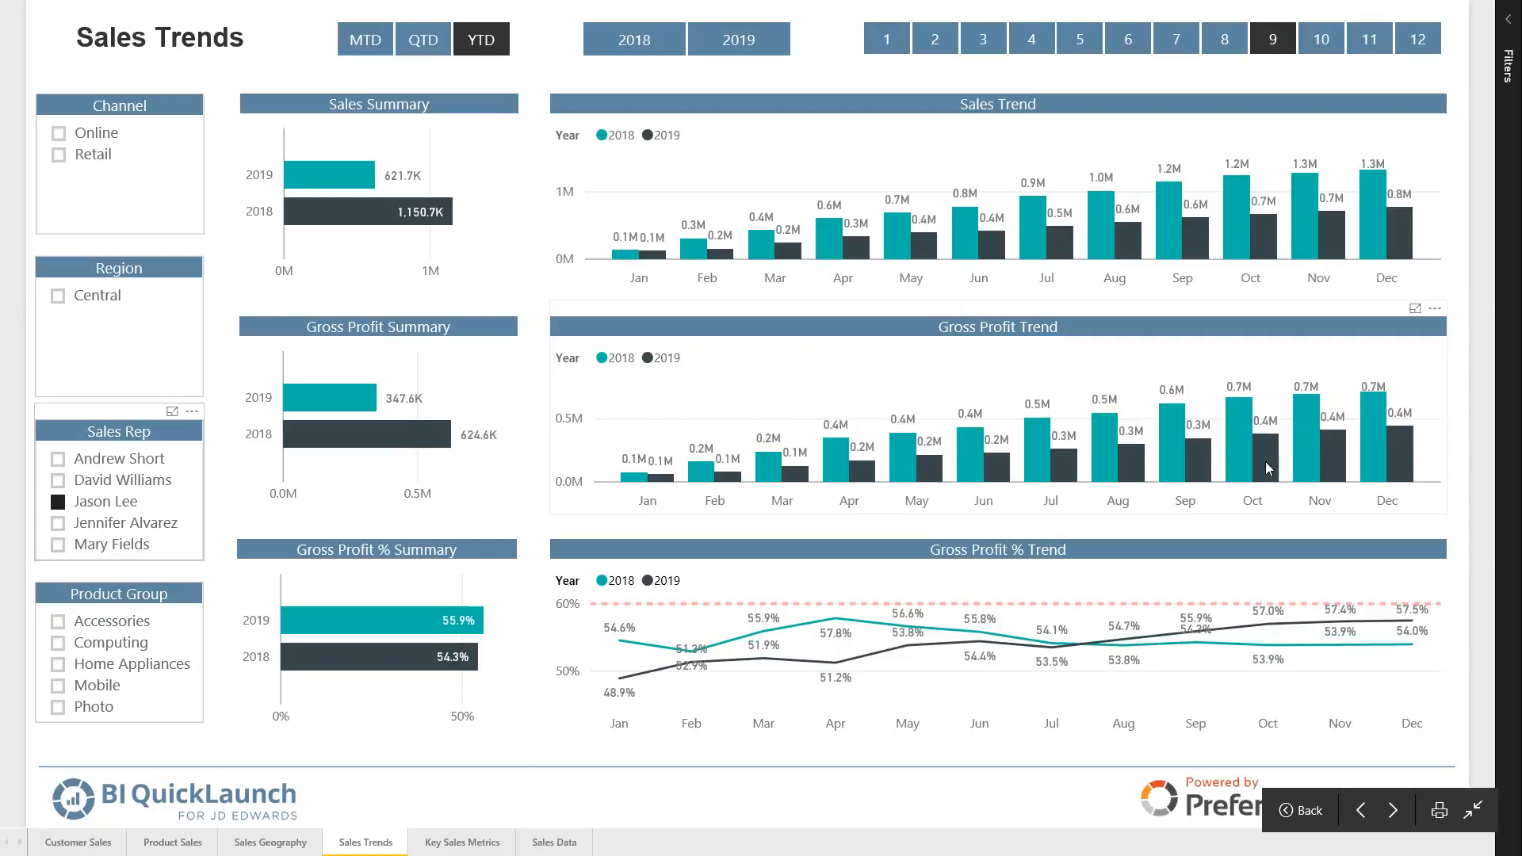
{"action": "mouse_move", "coordinate": [1386, 450]}
Step: On the Key Sales Metrics page, filter the metrics to the Central region, Computing product group and Retail channel
{"action": "left_click", "coordinate": [460, 845]}
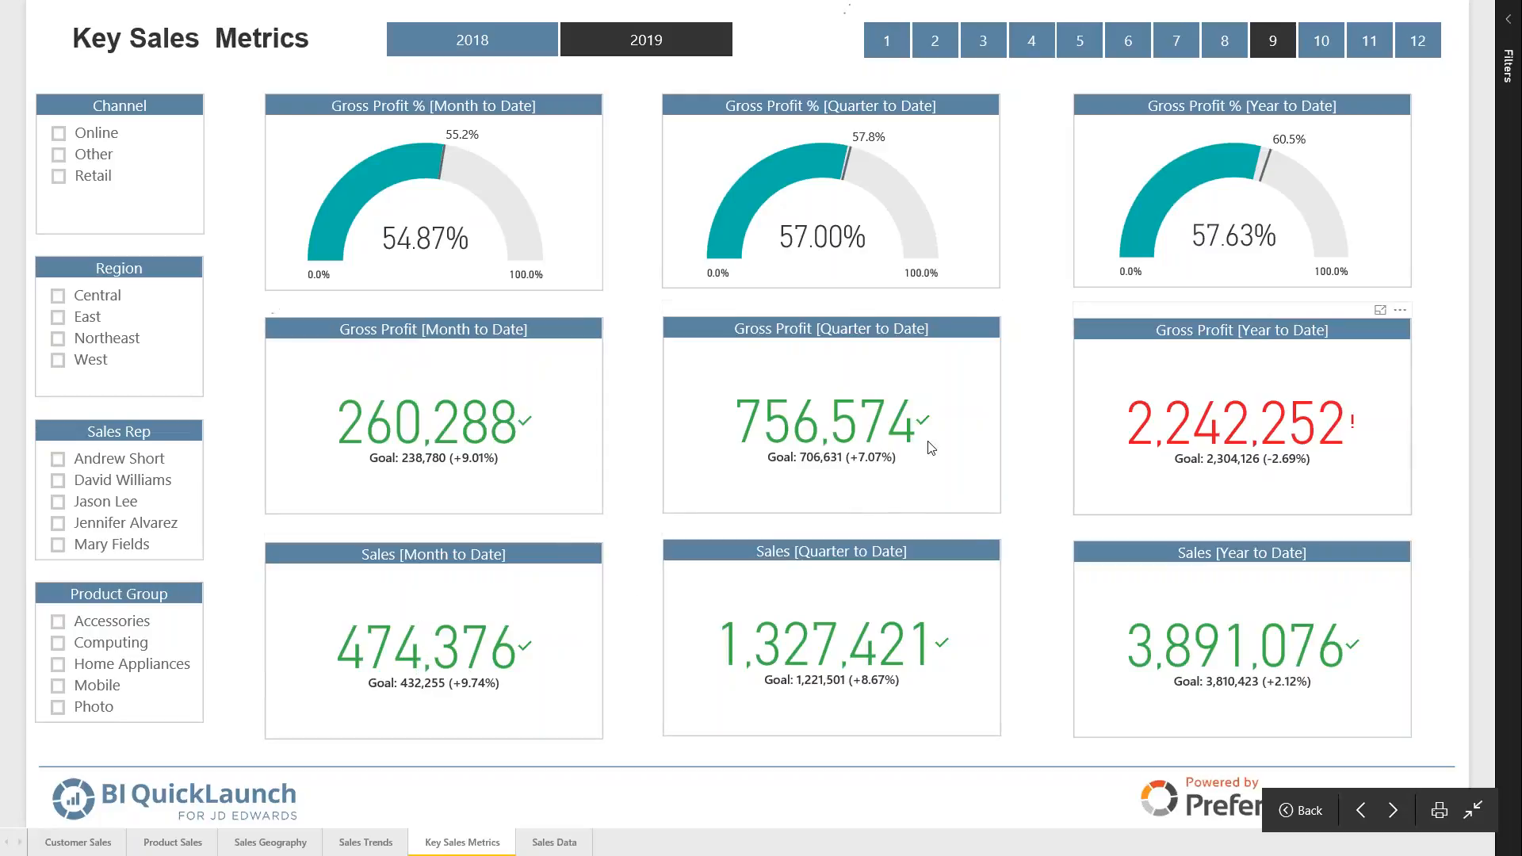
{"action": "left_click", "coordinate": [60, 300]}
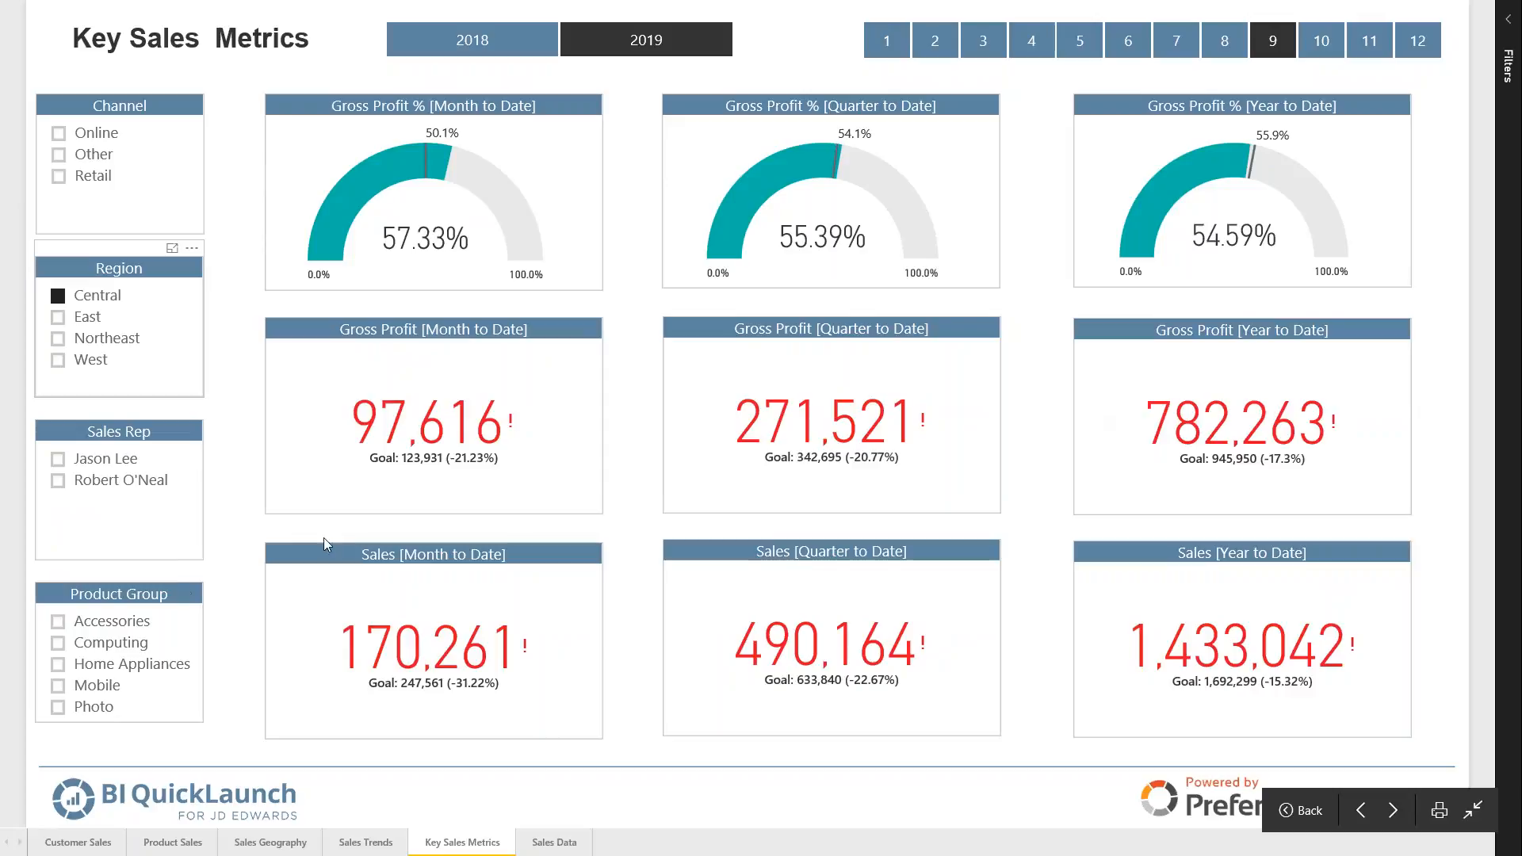
{"action": "left_click", "coordinate": [59, 645]}
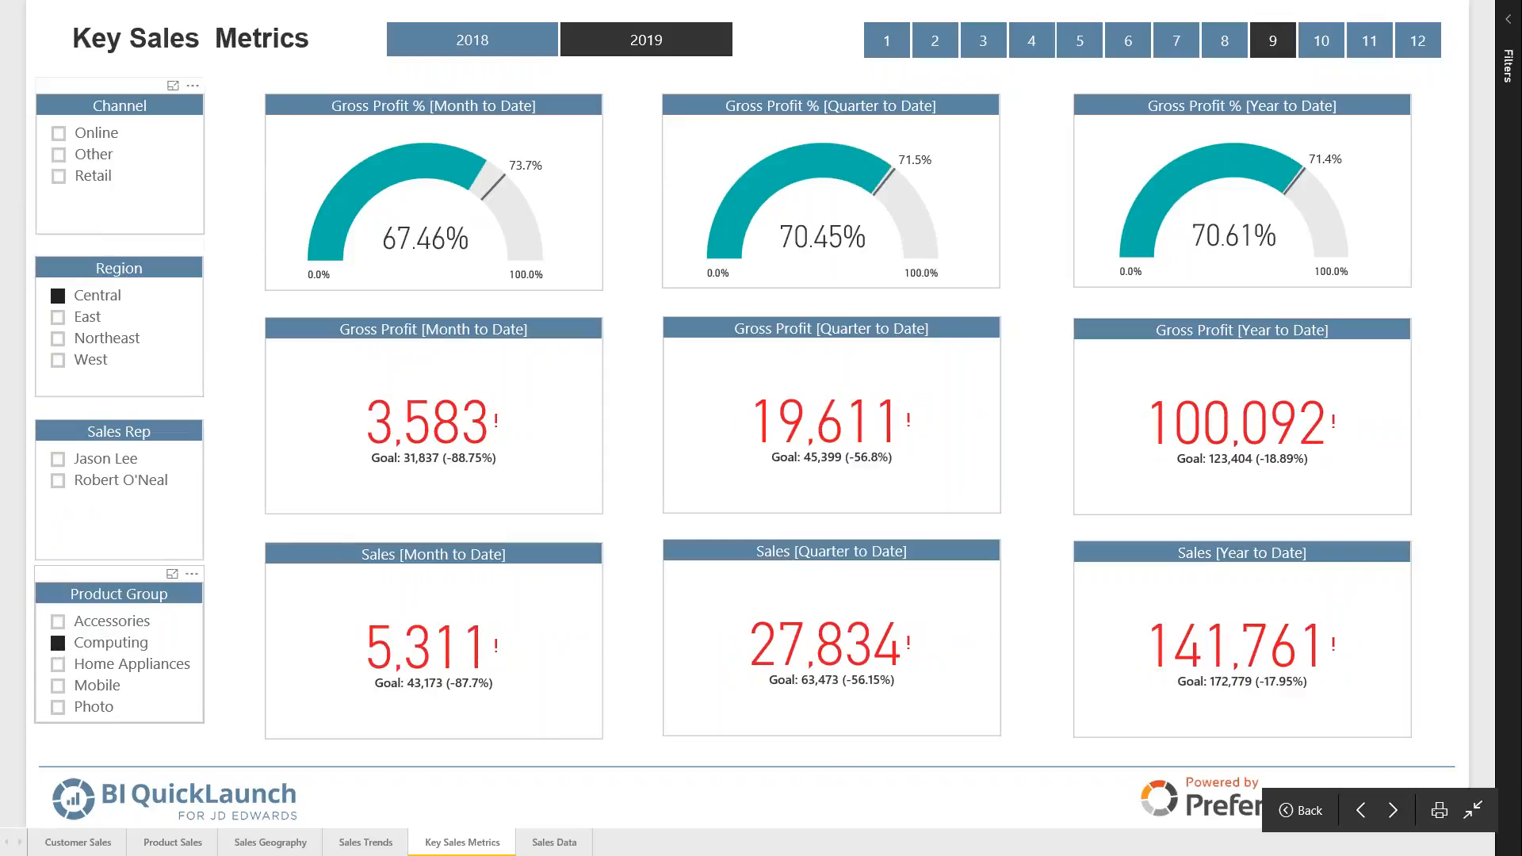
{"action": "left_click", "coordinate": [60, 178]}
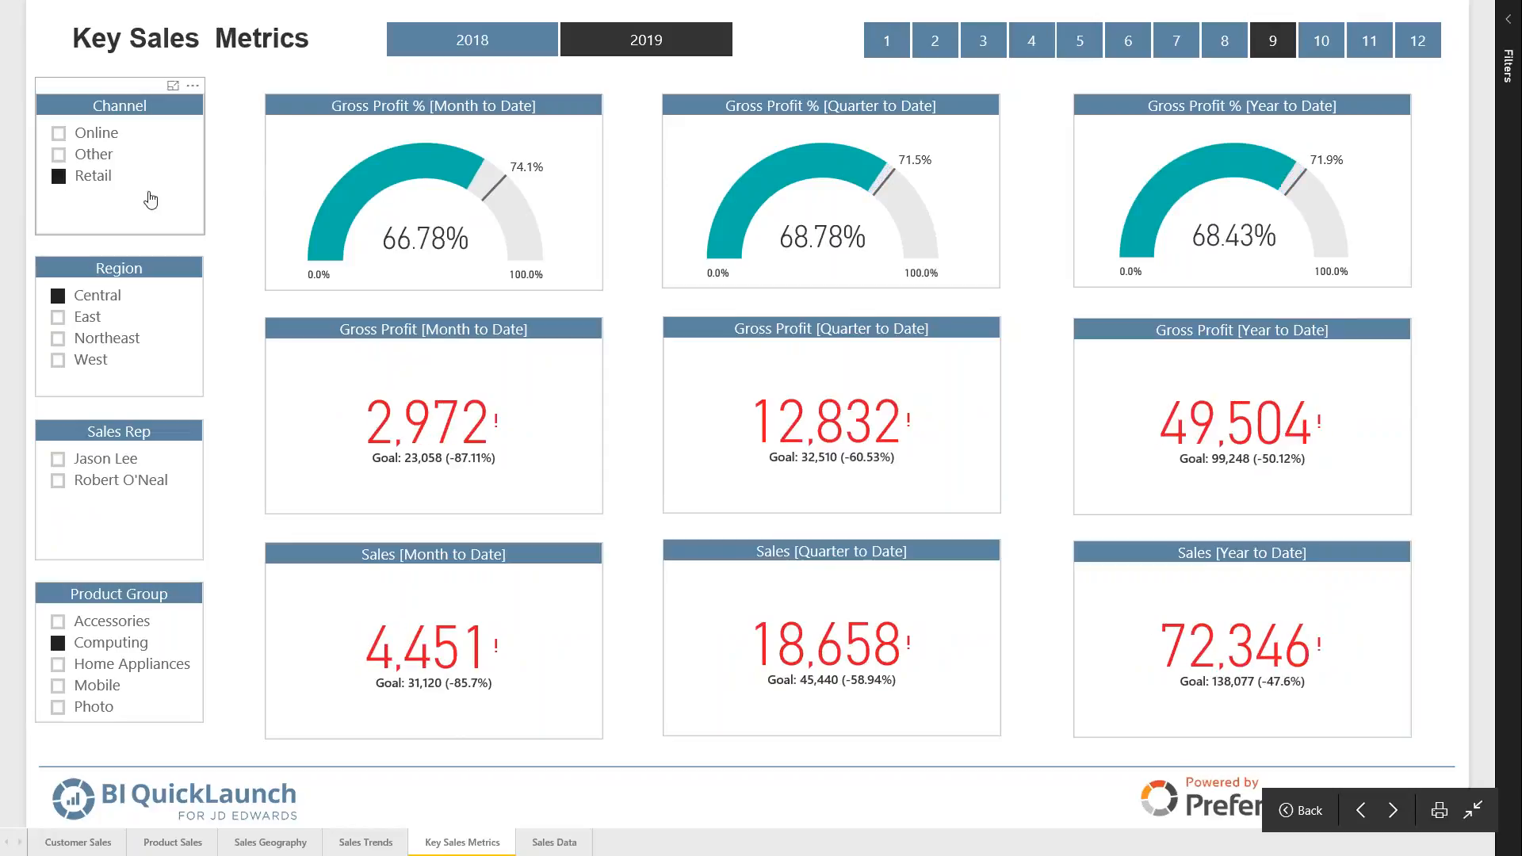
Step: Clear the Region, Channel and Product Group filters and open the Sales Data page
{"action": "left_click", "coordinate": [57, 295]}
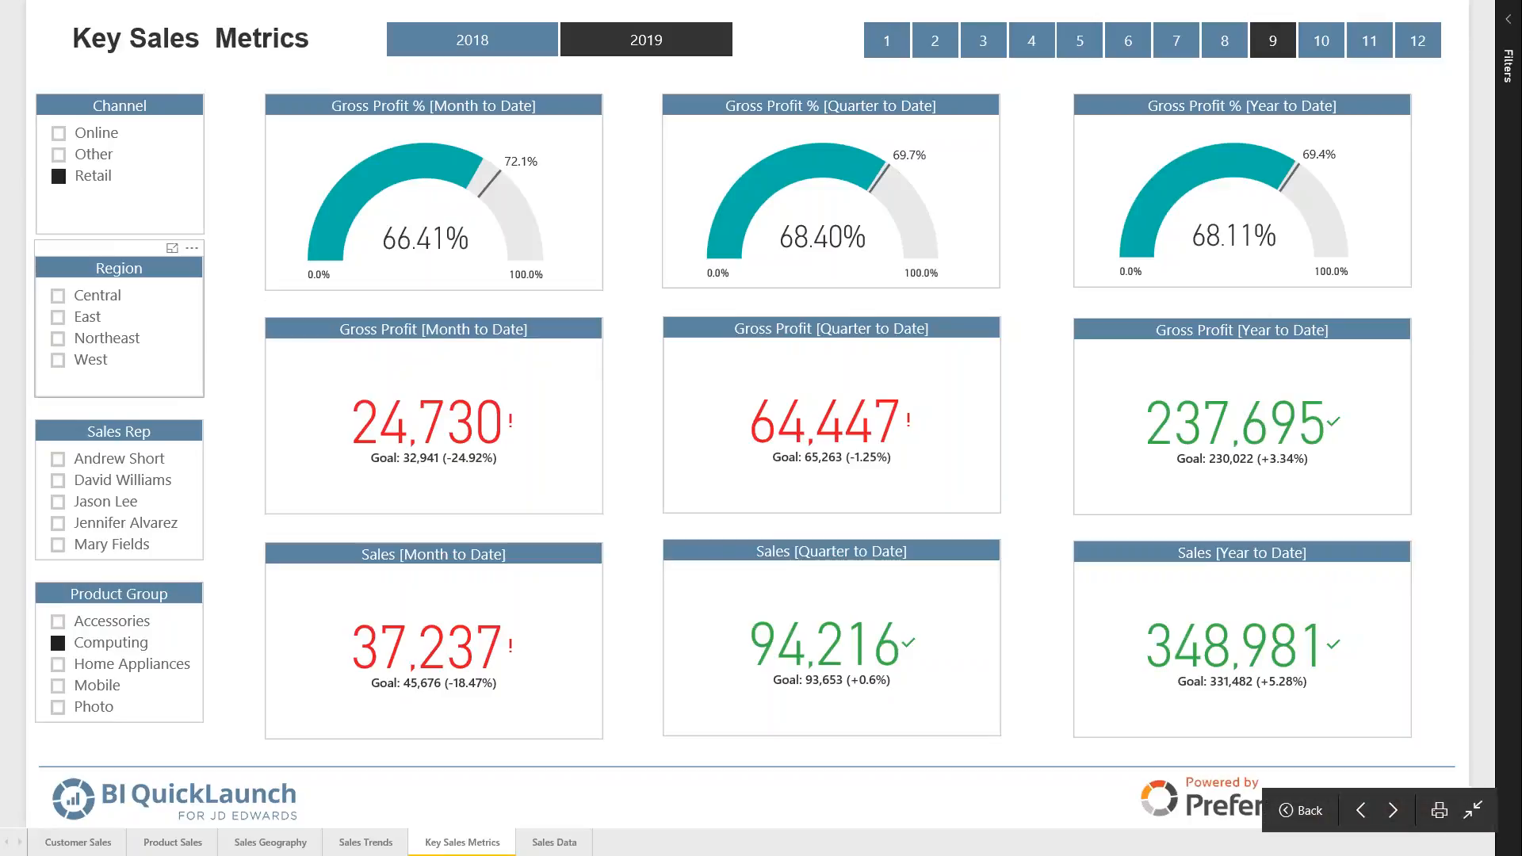
{"action": "left_click", "coordinate": [58, 176]}
{"action": "left_click", "coordinate": [58, 643]}
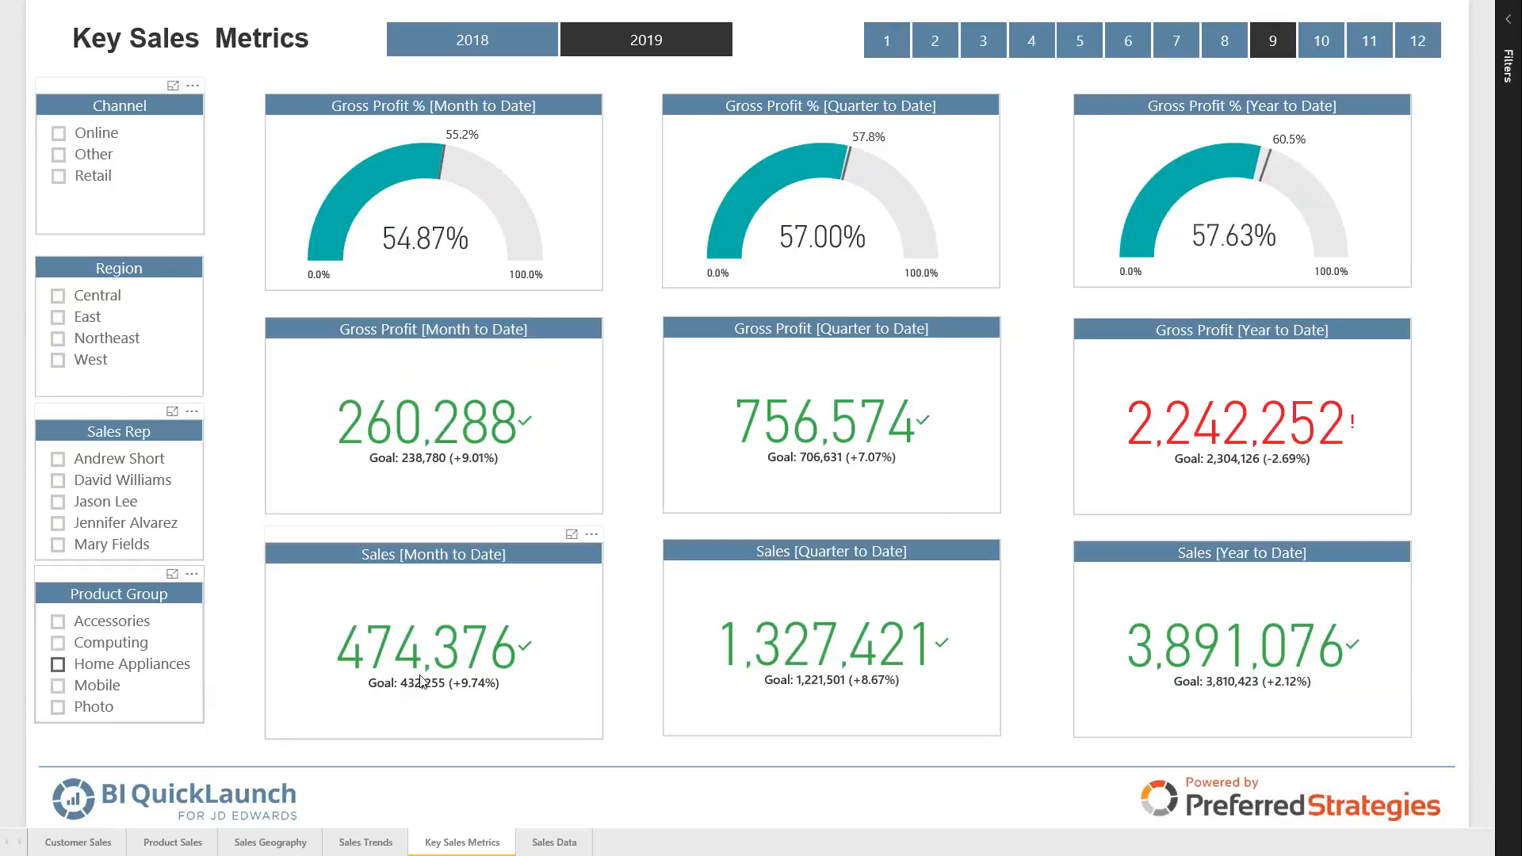
{"action": "left_click", "coordinate": [578, 841]}
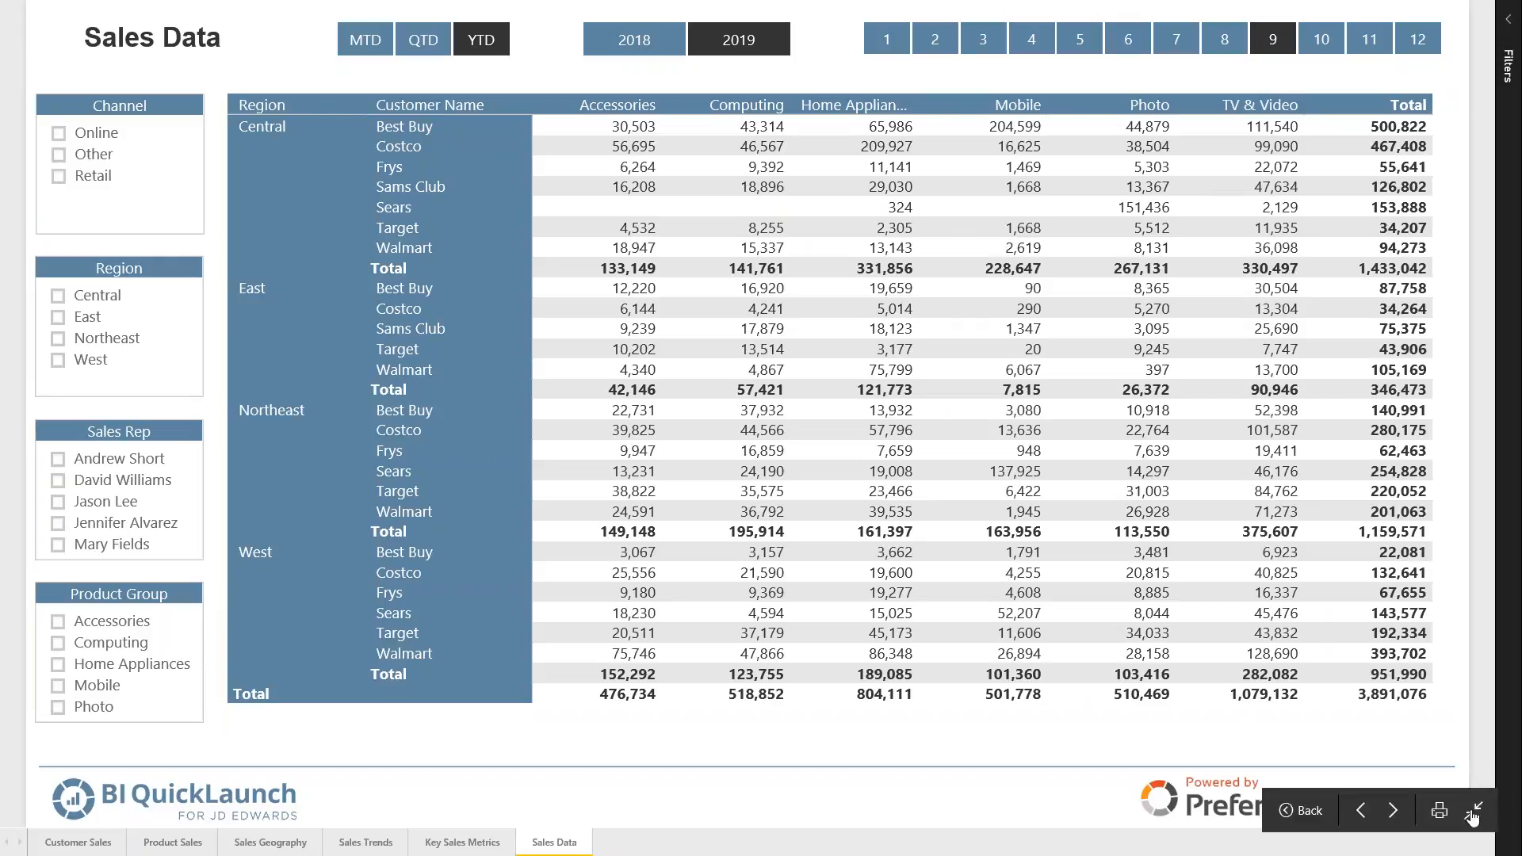
Step: Exit full-screen mode and open the Product Sales page in the report editor
{"action": "left_click", "coordinate": [1472, 813]}
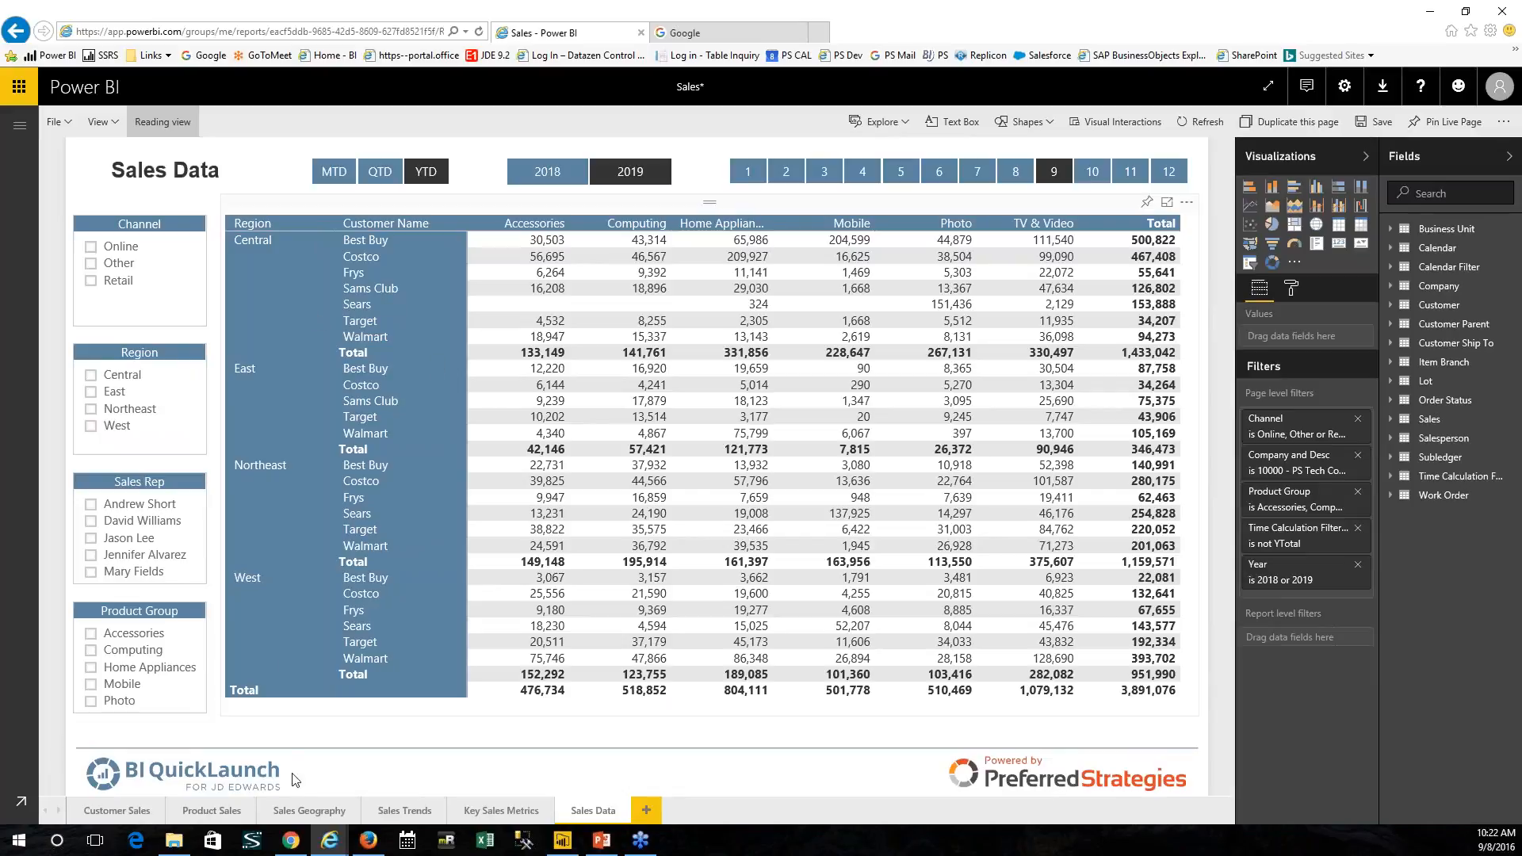
{"action": "left_click", "coordinate": [216, 816]}
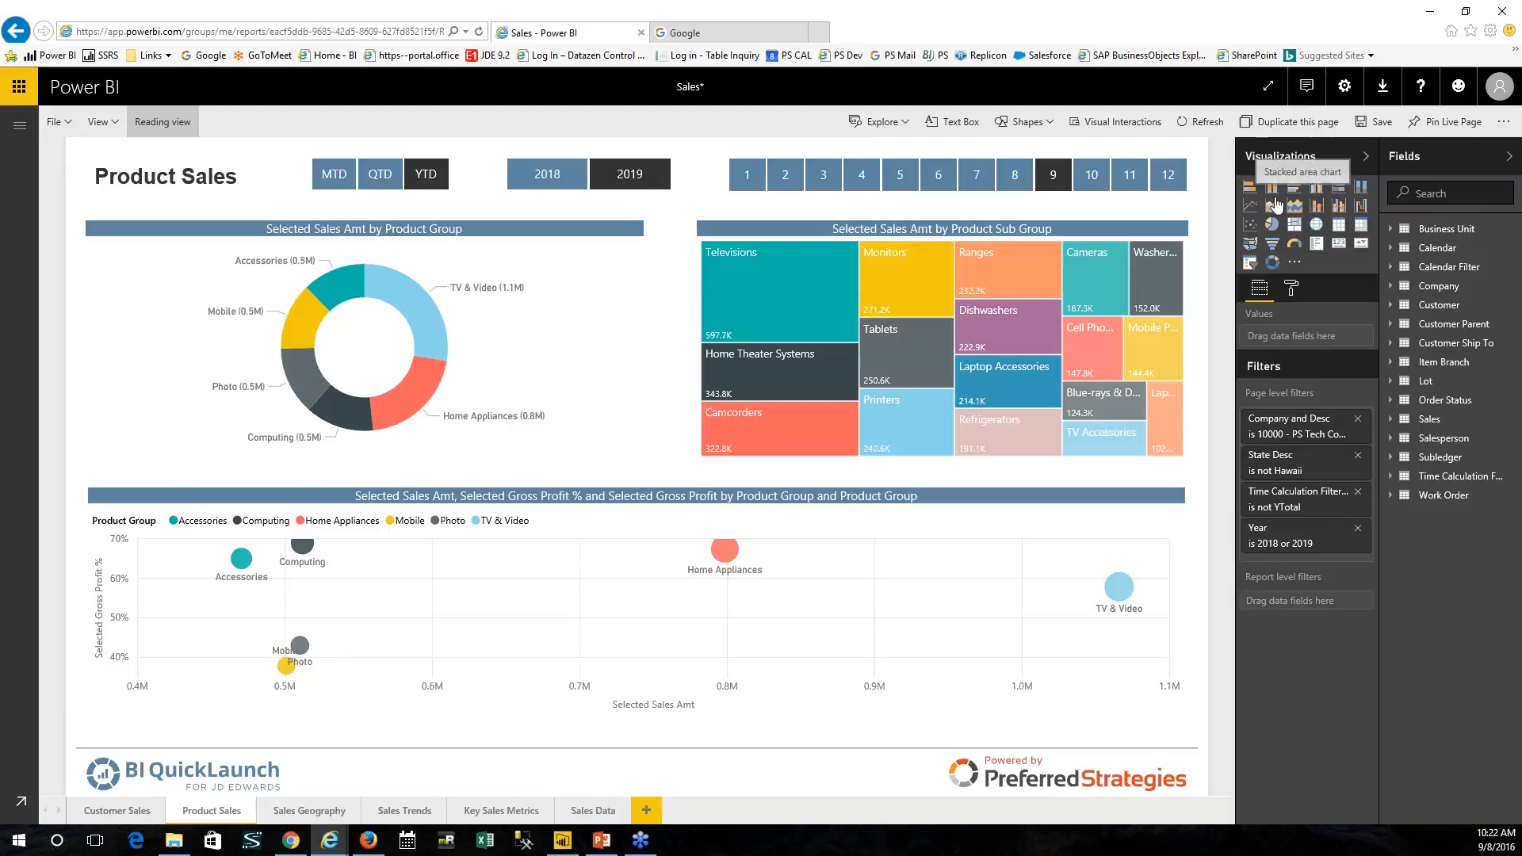
Step: Try the Product Sub Group treemap as a clustered bar, pie and stacked area chart, and switch it back to a treemap
{"action": "left_click", "coordinate": [1055, 209]}
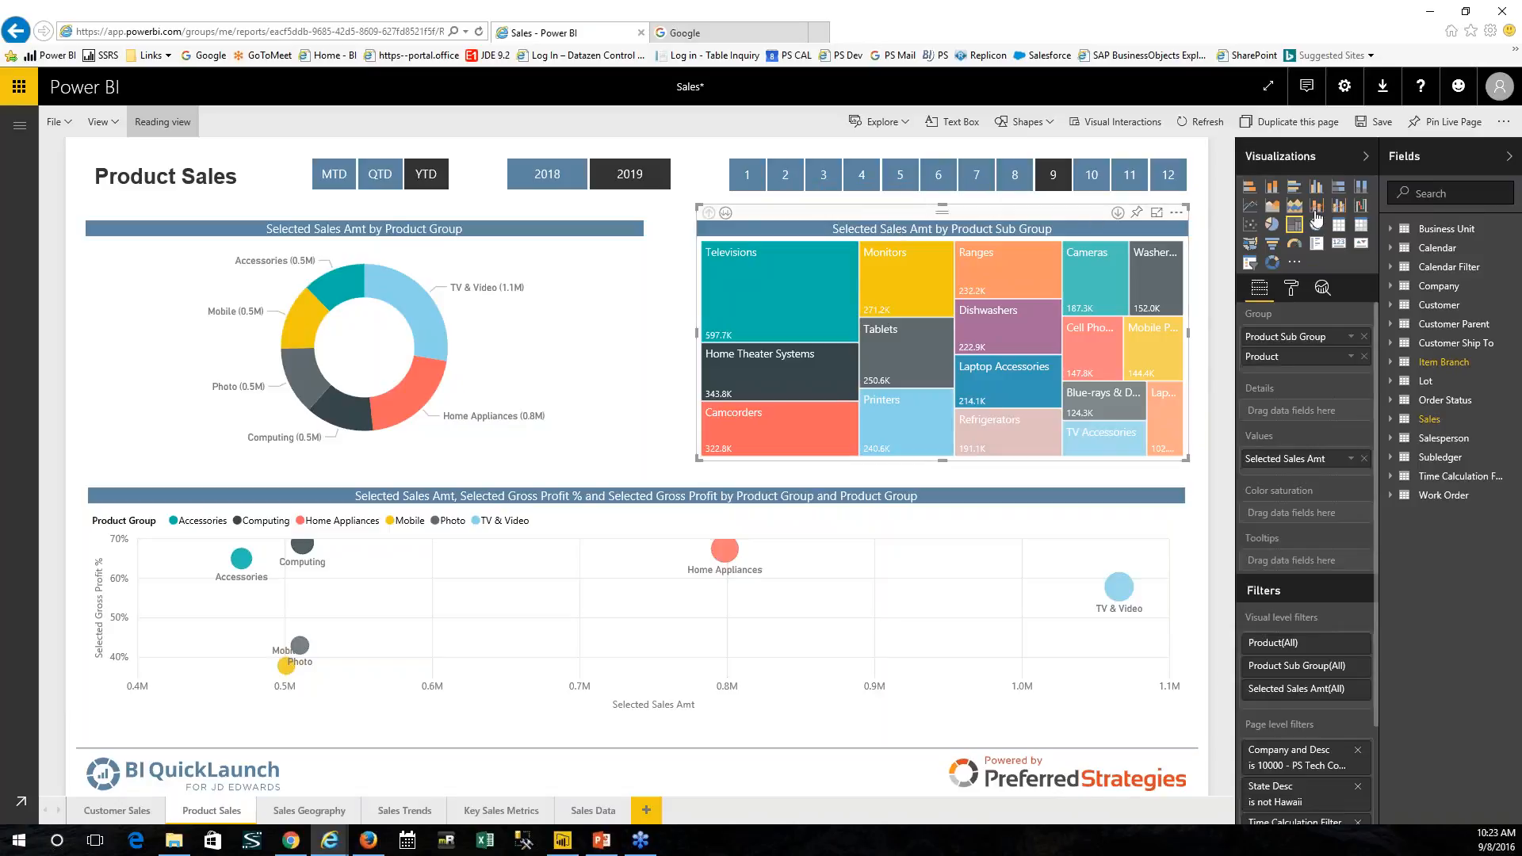
{"action": "left_click", "coordinate": [1294, 187]}
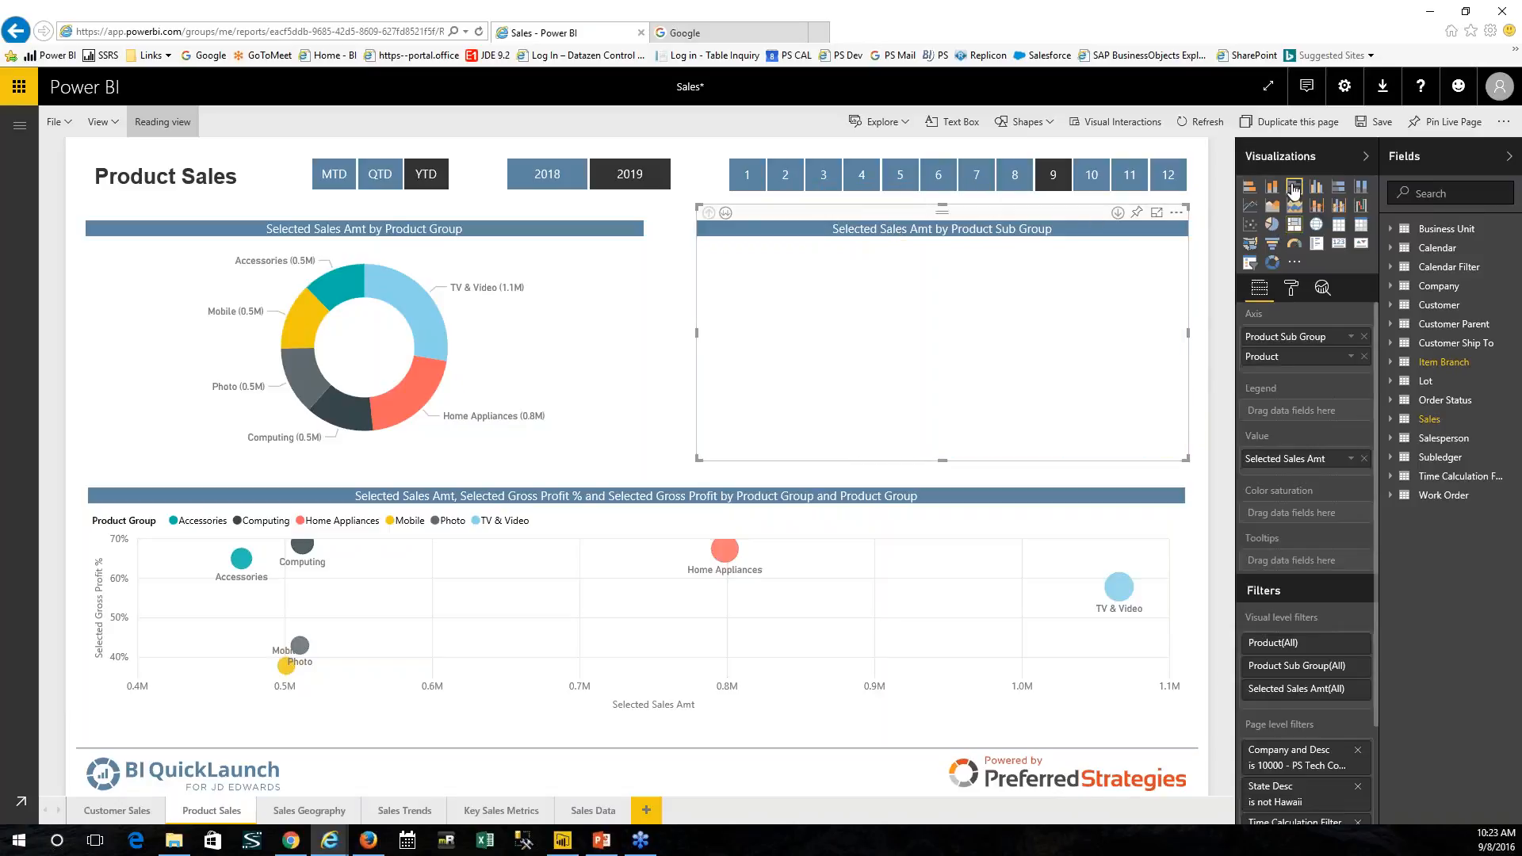
{"action": "left_click", "coordinate": [1272, 226]}
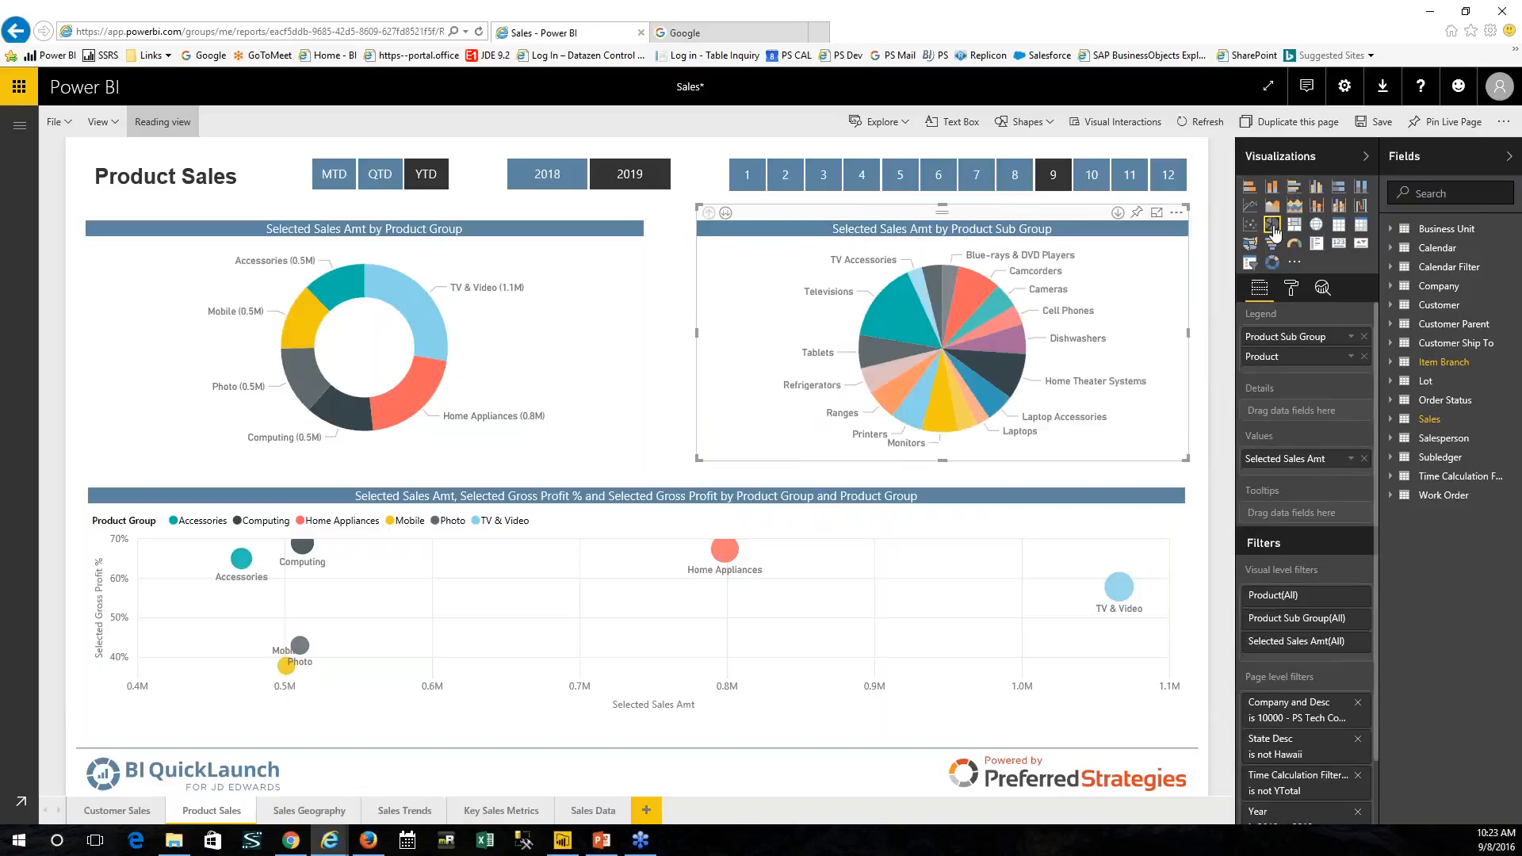
{"action": "left_click", "coordinate": [1294, 206]}
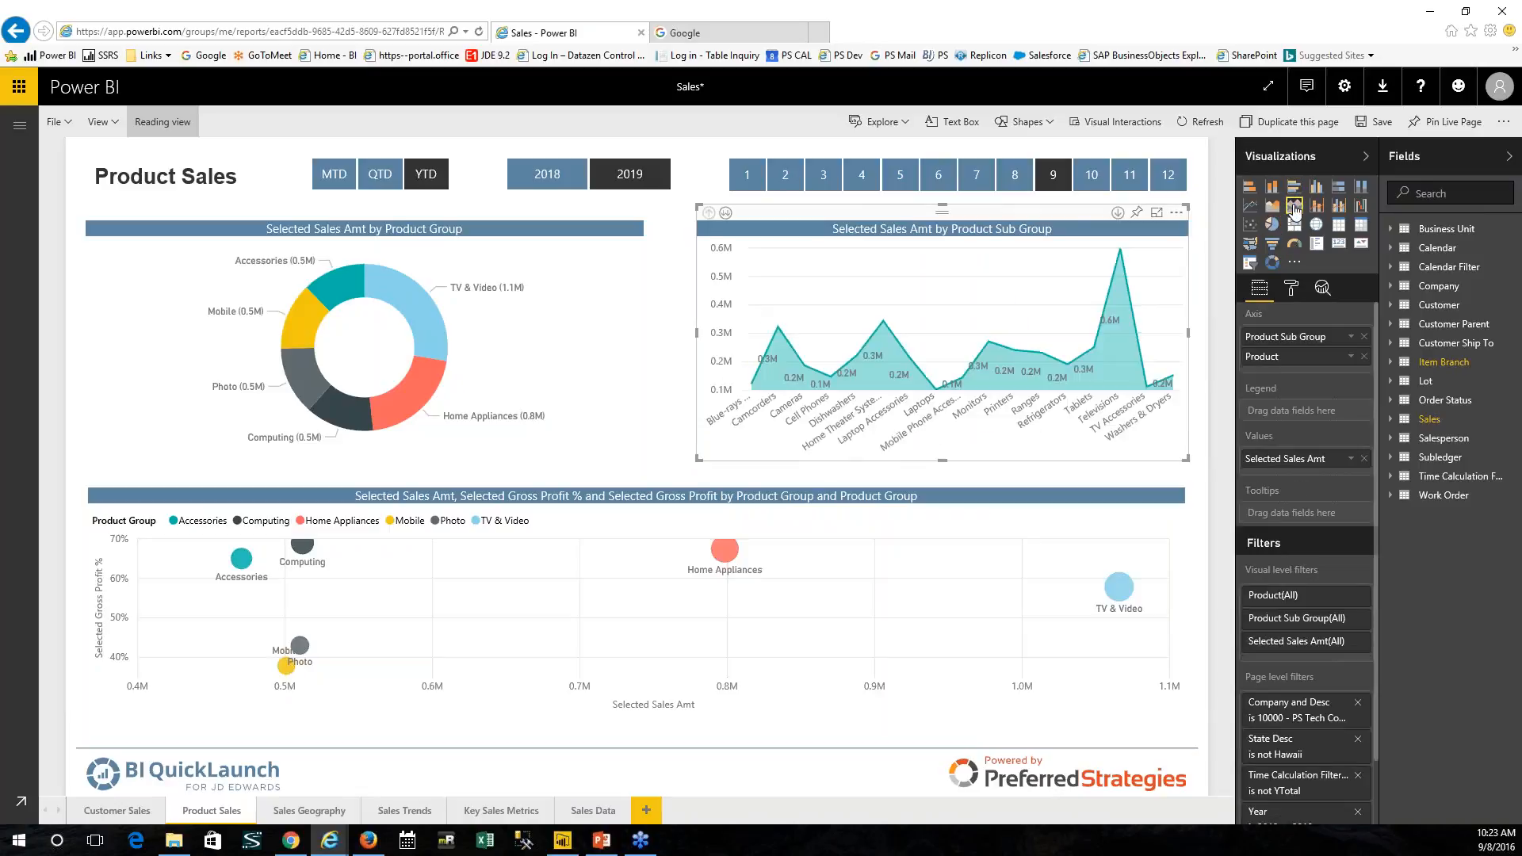
{"action": "left_click", "coordinate": [1295, 226]}
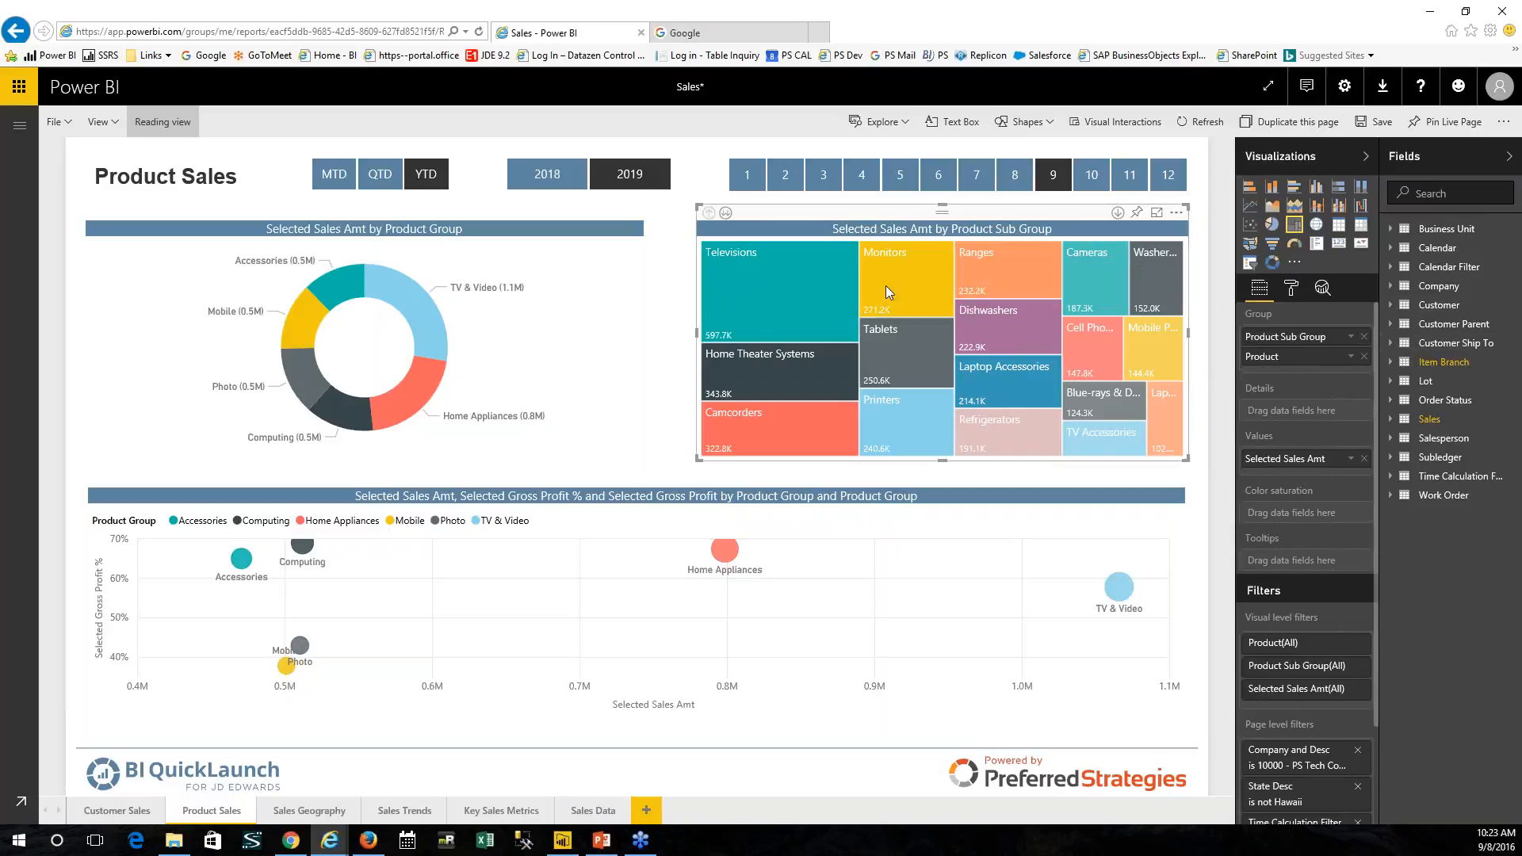
Step: Drill into Televisions in the treemap, drill back up to the sub groups, and remove Product from its grouping
{"action": "left_click", "coordinate": [1117, 212]}
{"action": "left_click", "coordinate": [778, 286]}
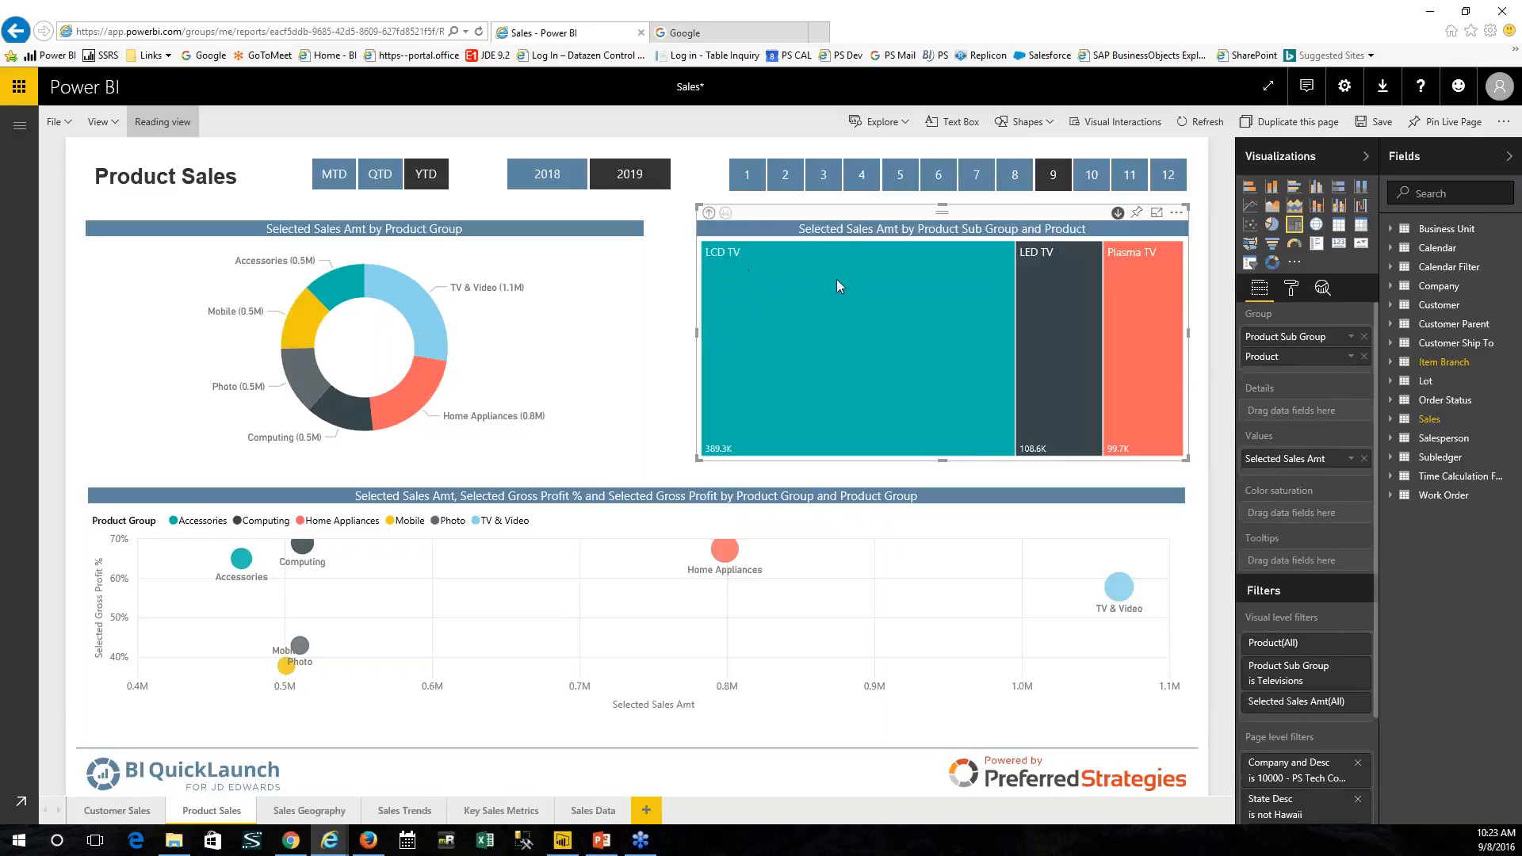
{"action": "left_click", "coordinate": [709, 214]}
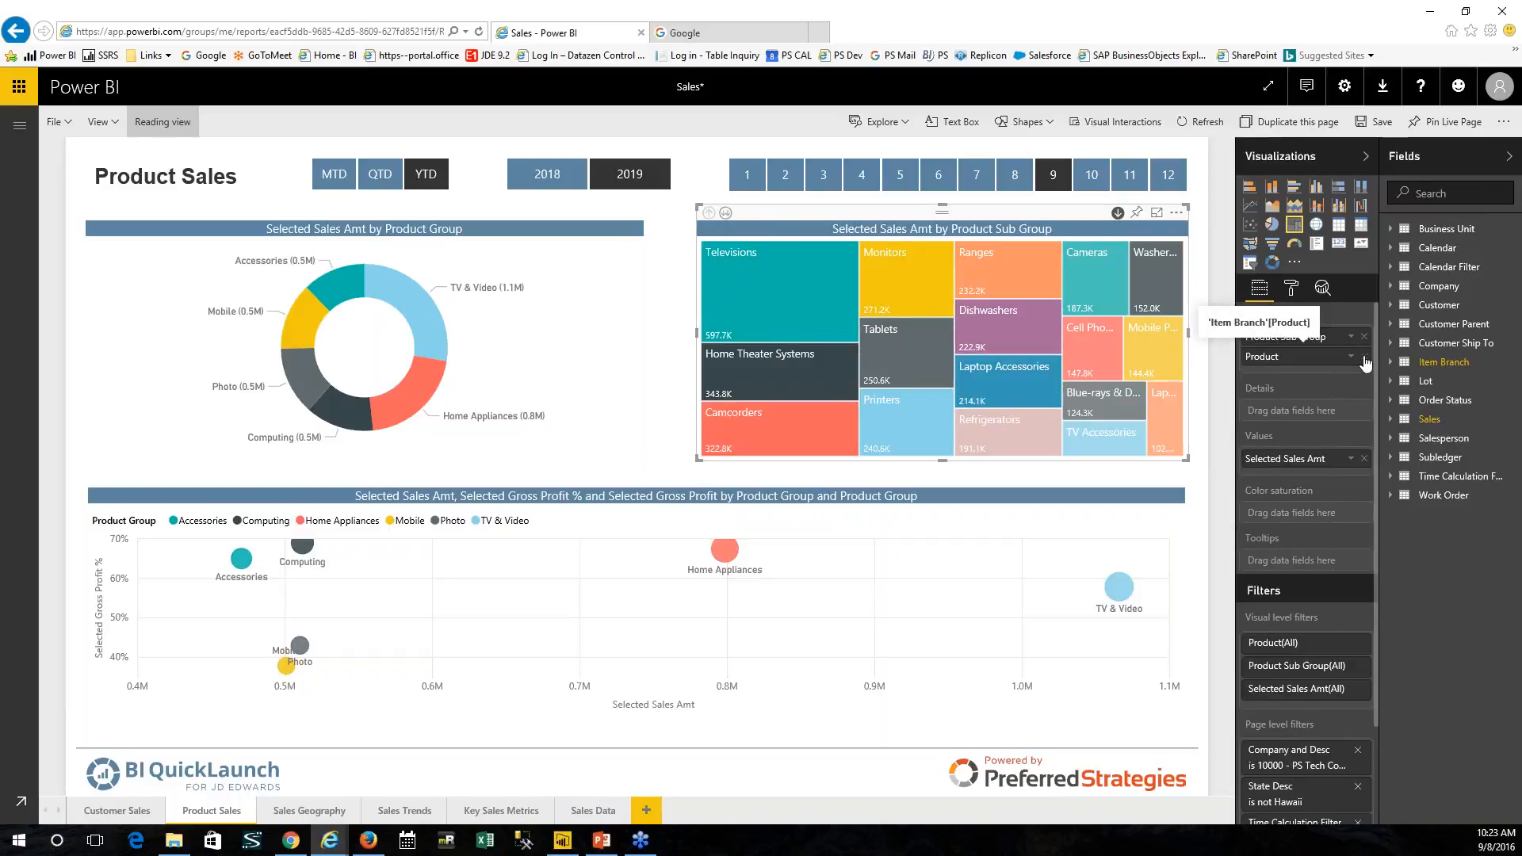
{"action": "left_click", "coordinate": [1364, 357]}
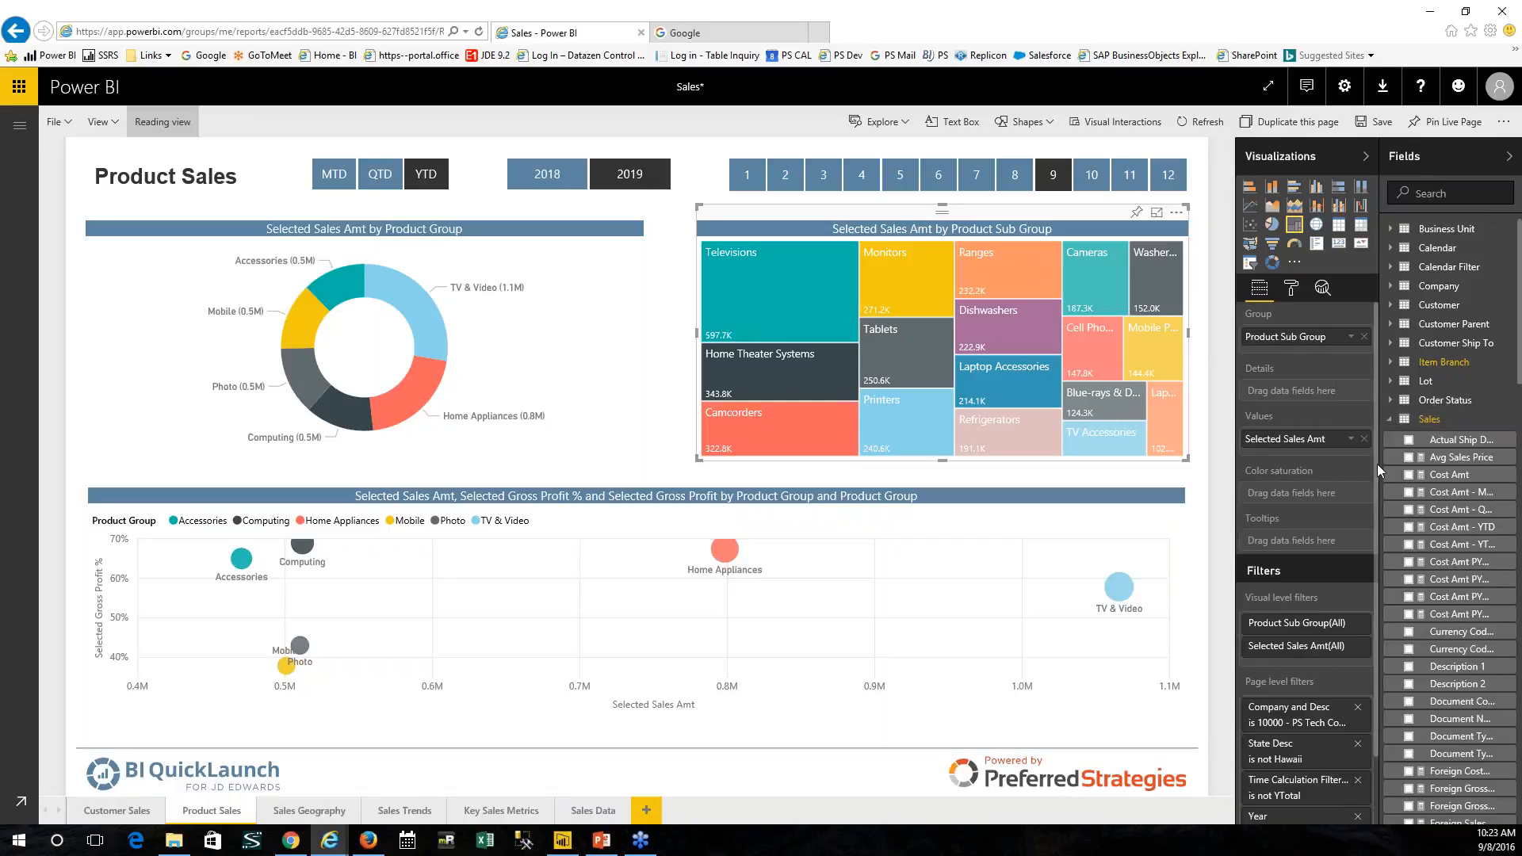
Step: Widen the field list and look through the available fields of the Sales and Item Branch tables
{"action": "left_click_drag", "start_coordinate": [1381, 463], "coordinate": [1331, 460]}
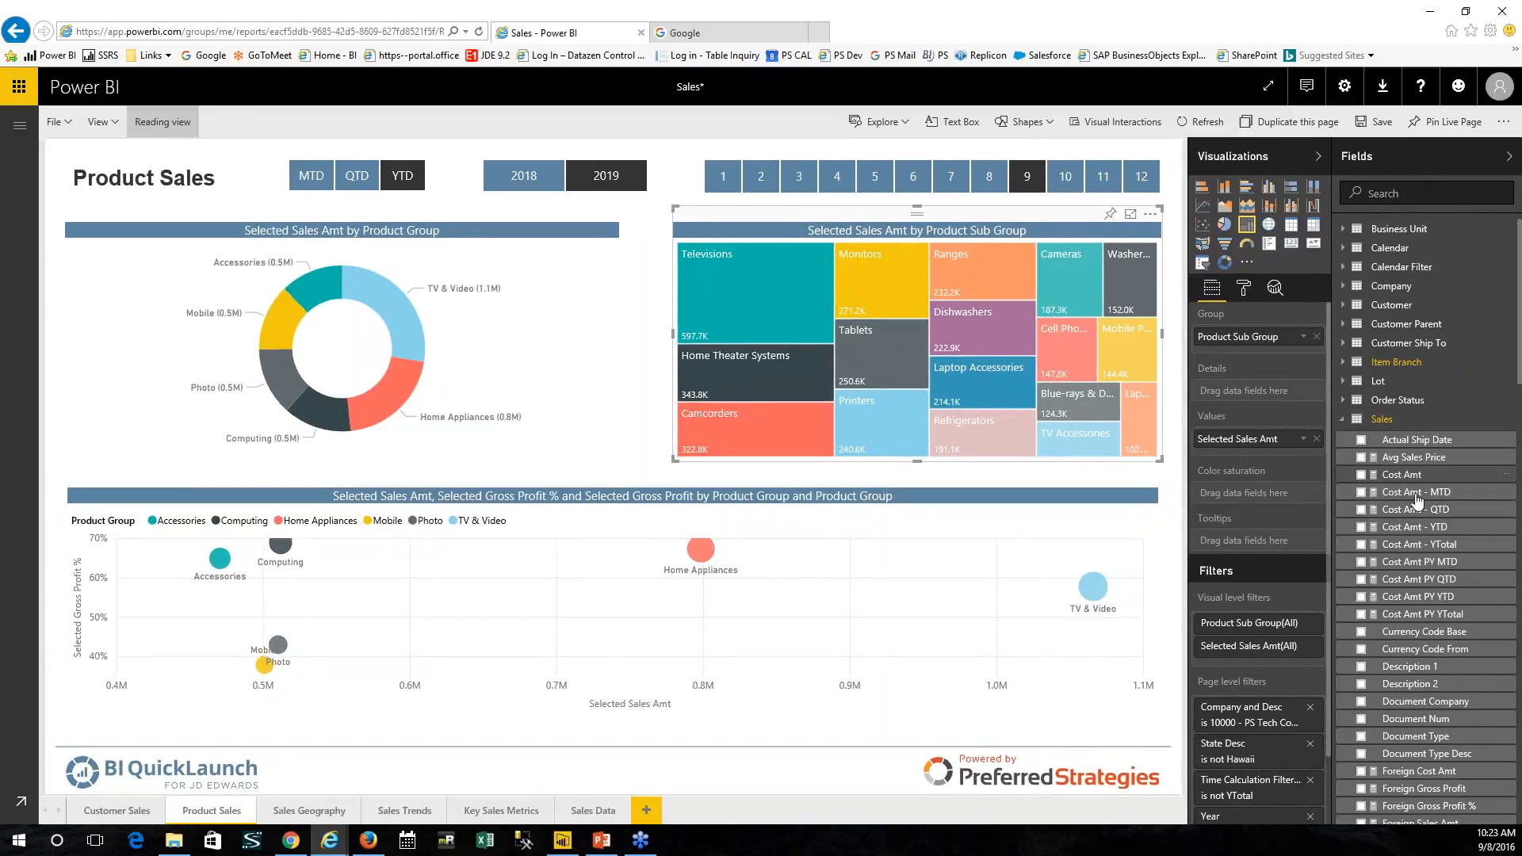
{"action": "scroll", "coordinate": [1418, 523], "scroll_direction": "down", "scroll_amount": 2}
{"action": "scroll", "coordinate": [1418, 523], "scroll_direction": "down", "scroll_amount": 2}
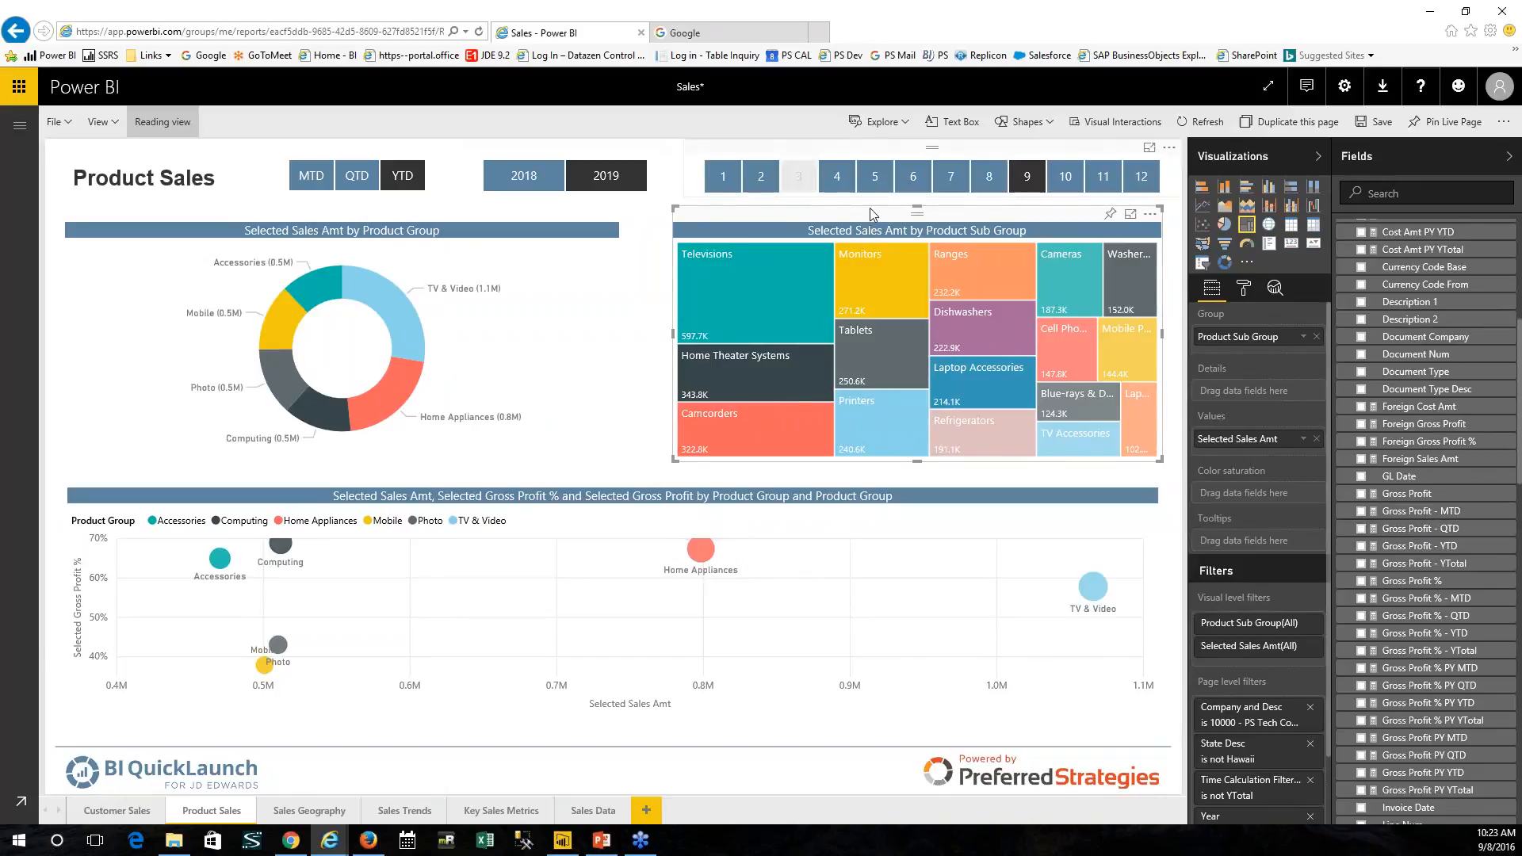
{"action": "scroll", "coordinate": [1419, 603], "scroll_direction": "down", "scroll_amount": 5}
{"action": "scroll", "coordinate": [1435, 632], "scroll_direction": "down", "scroll_amount": 5}
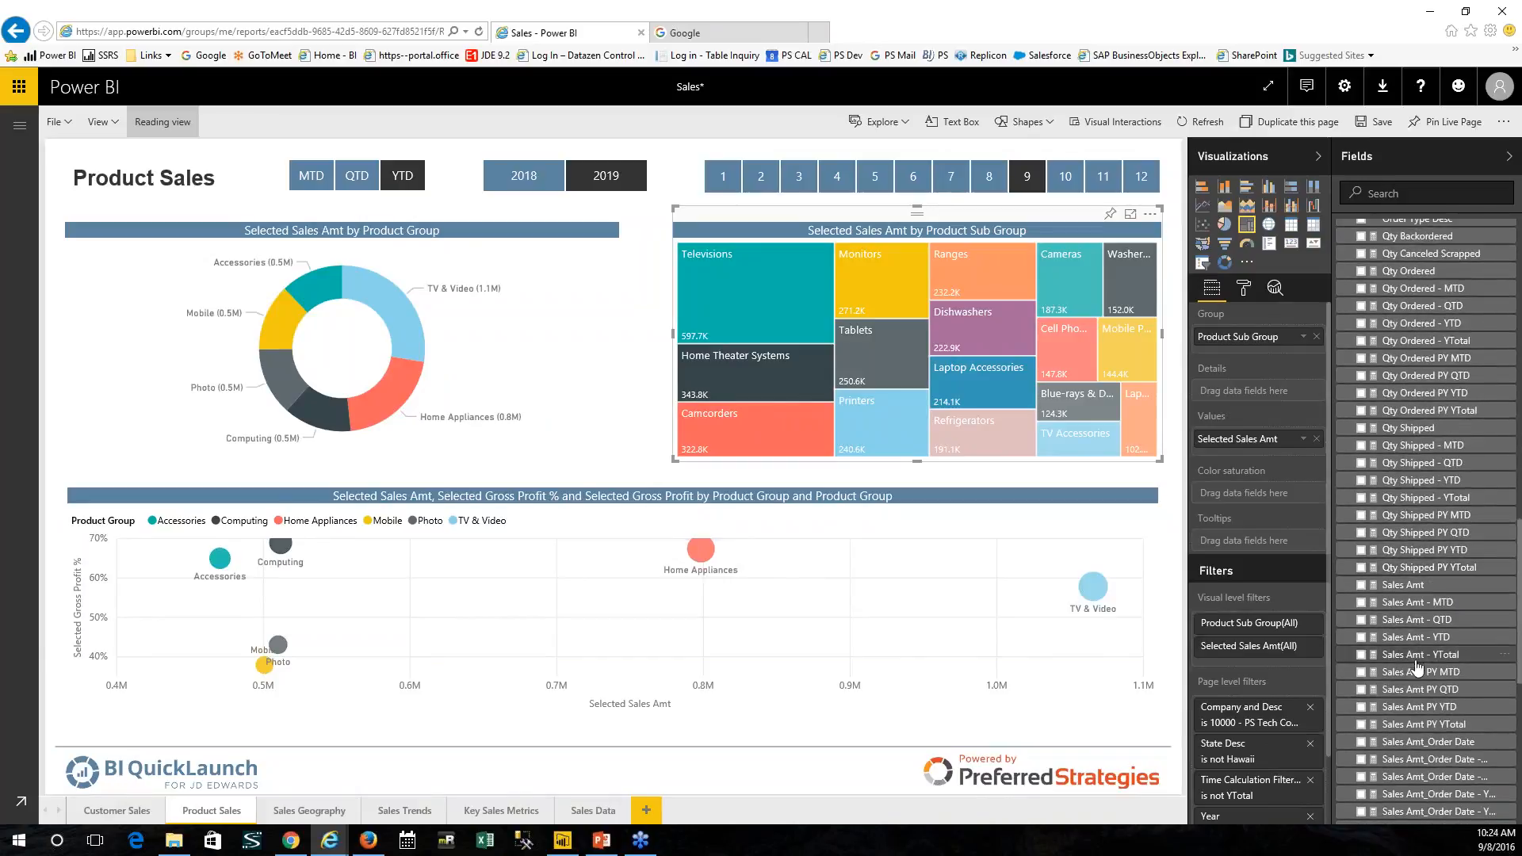
{"action": "scroll", "coordinate": [1418, 527], "scroll_direction": "up", "scroll_amount": 15}
{"action": "scroll", "coordinate": [1419, 476], "scroll_direction": "up", "scroll_amount": 4}
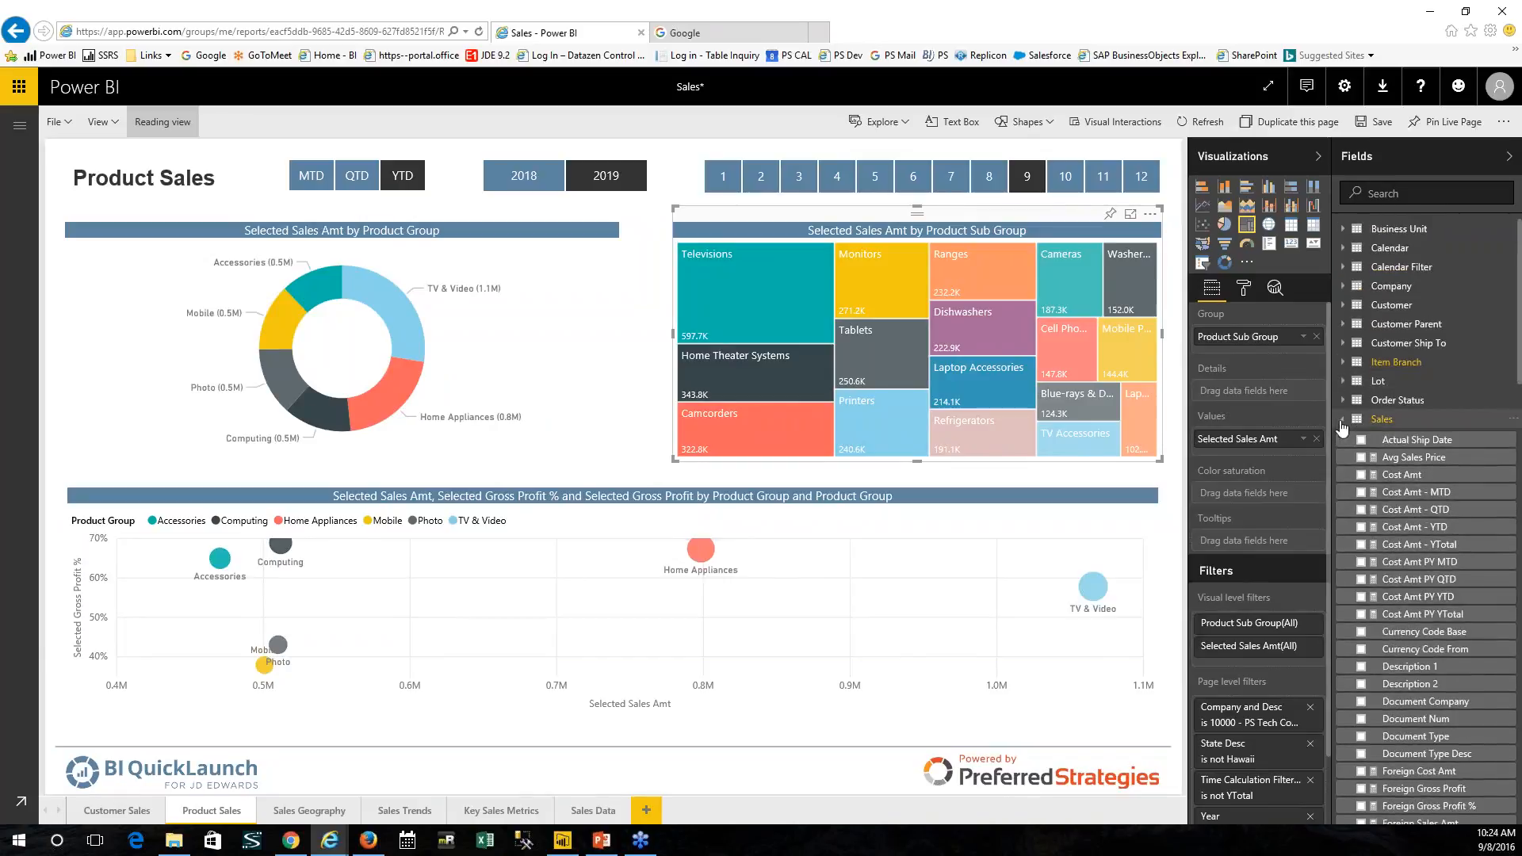
{"action": "left_click", "coordinate": [1340, 420]}
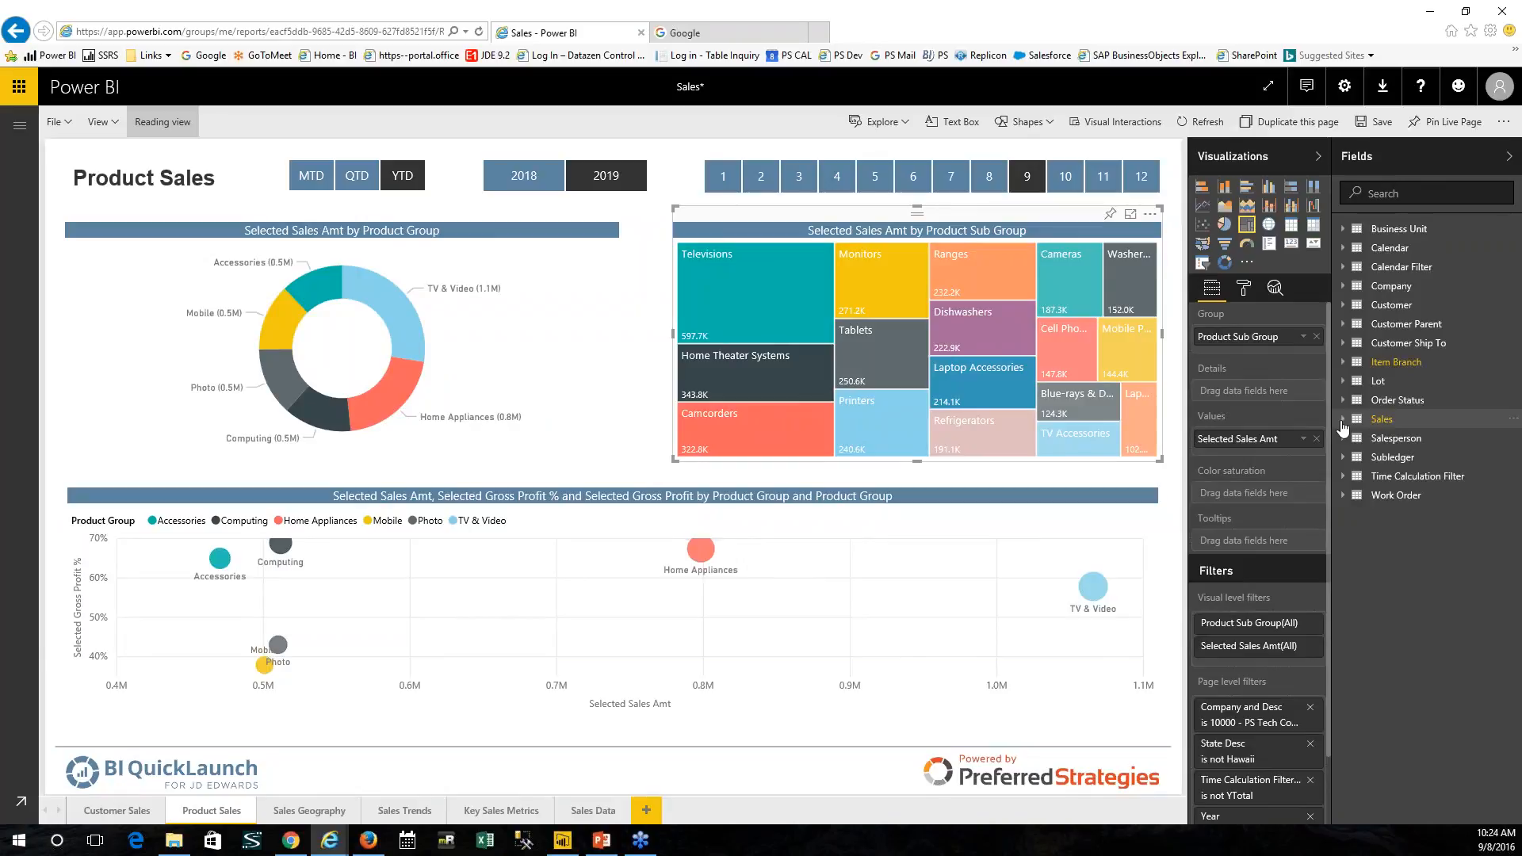
{"action": "left_click", "coordinate": [1343, 362]}
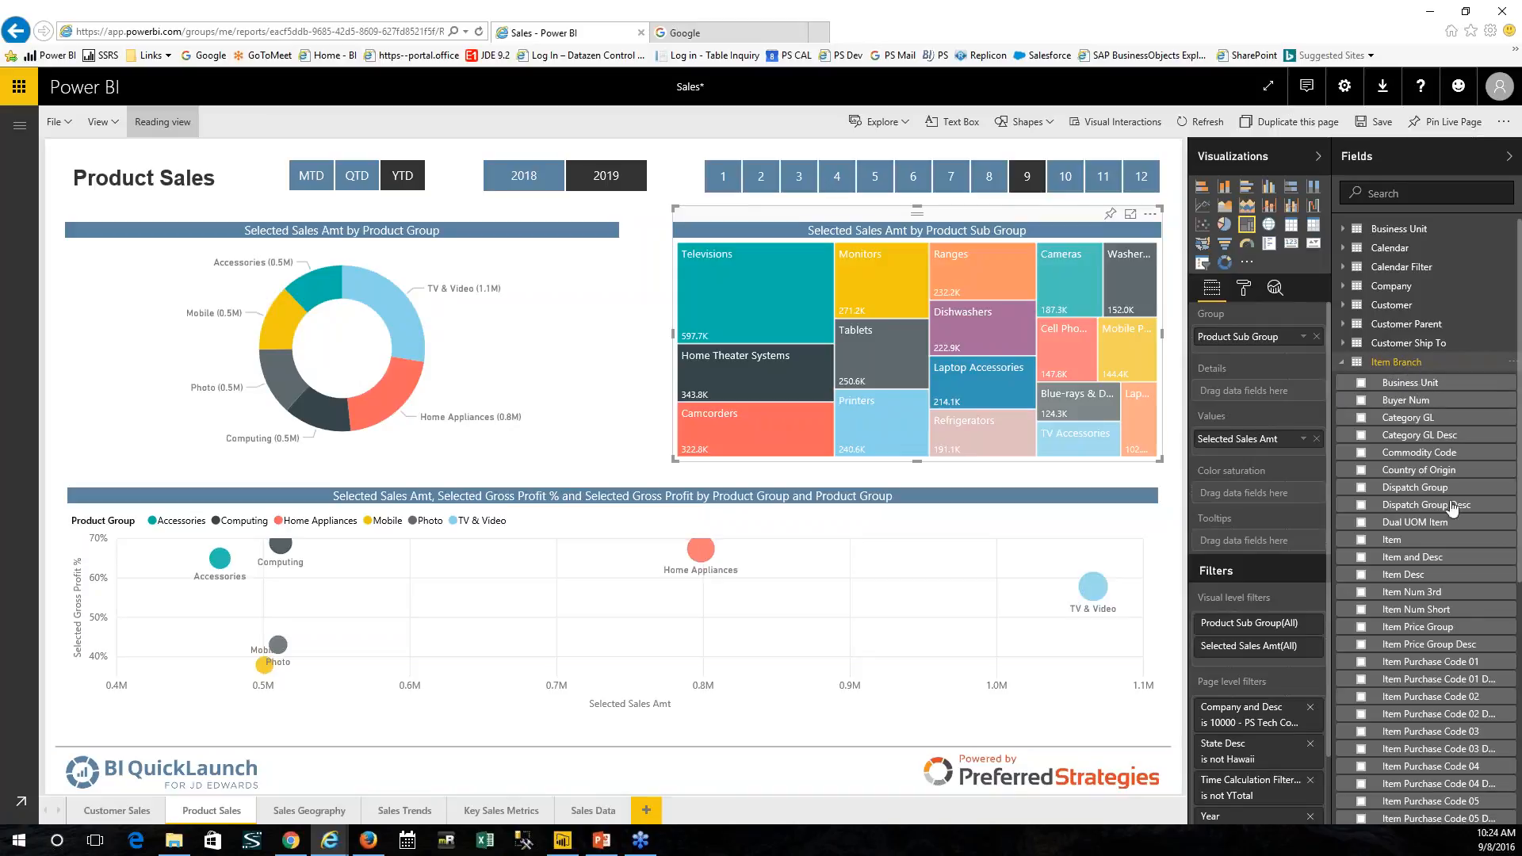
{"action": "scroll", "coordinate": [1452, 508], "scroll_direction": "down", "scroll_amount": 4}
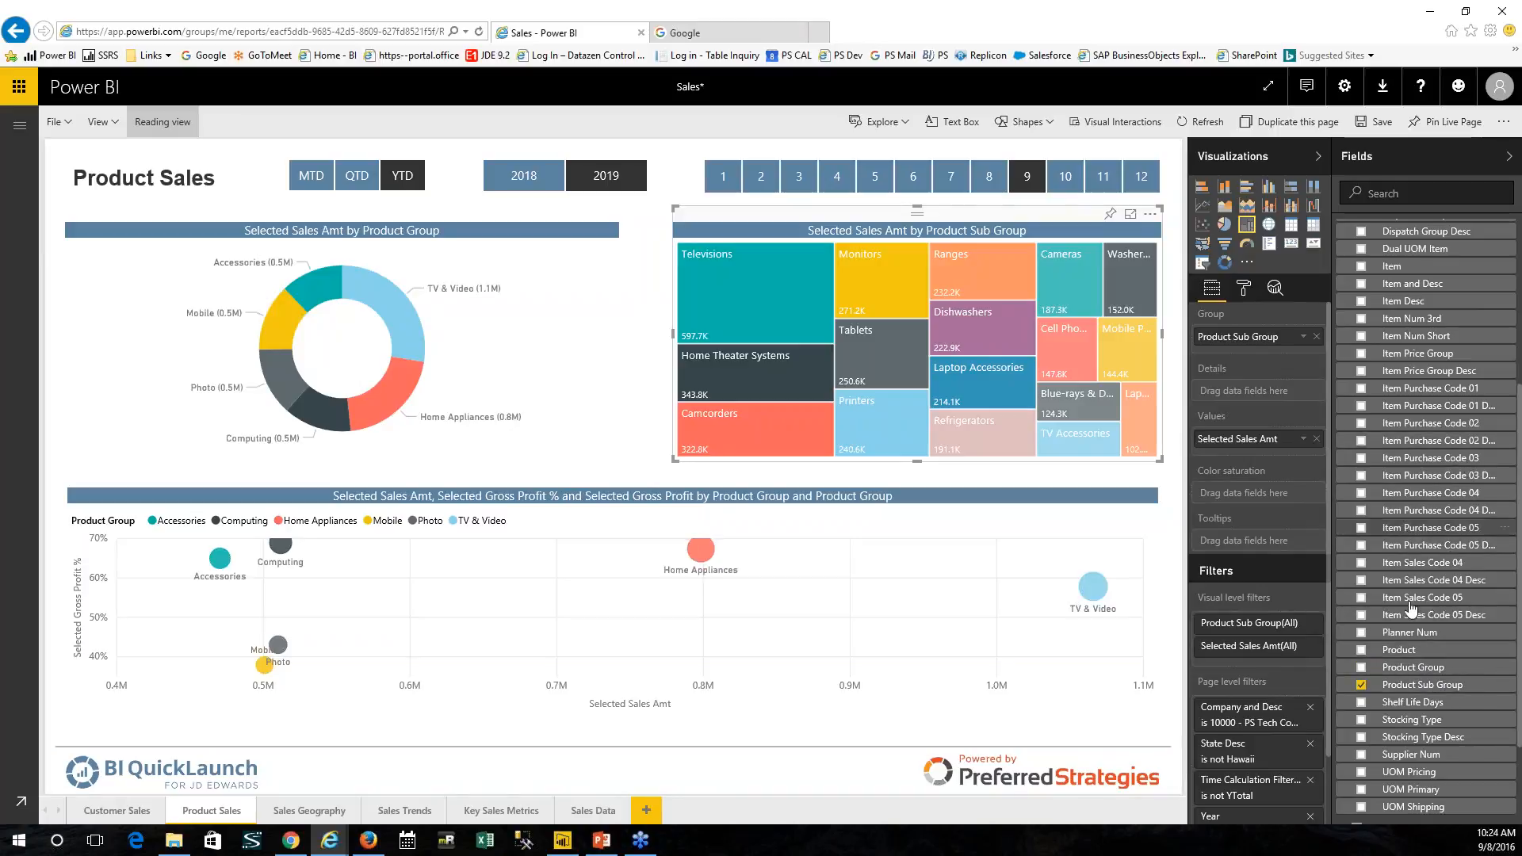
{"action": "scroll", "coordinate": [1427, 420], "scroll_direction": "up", "scroll_amount": 5}
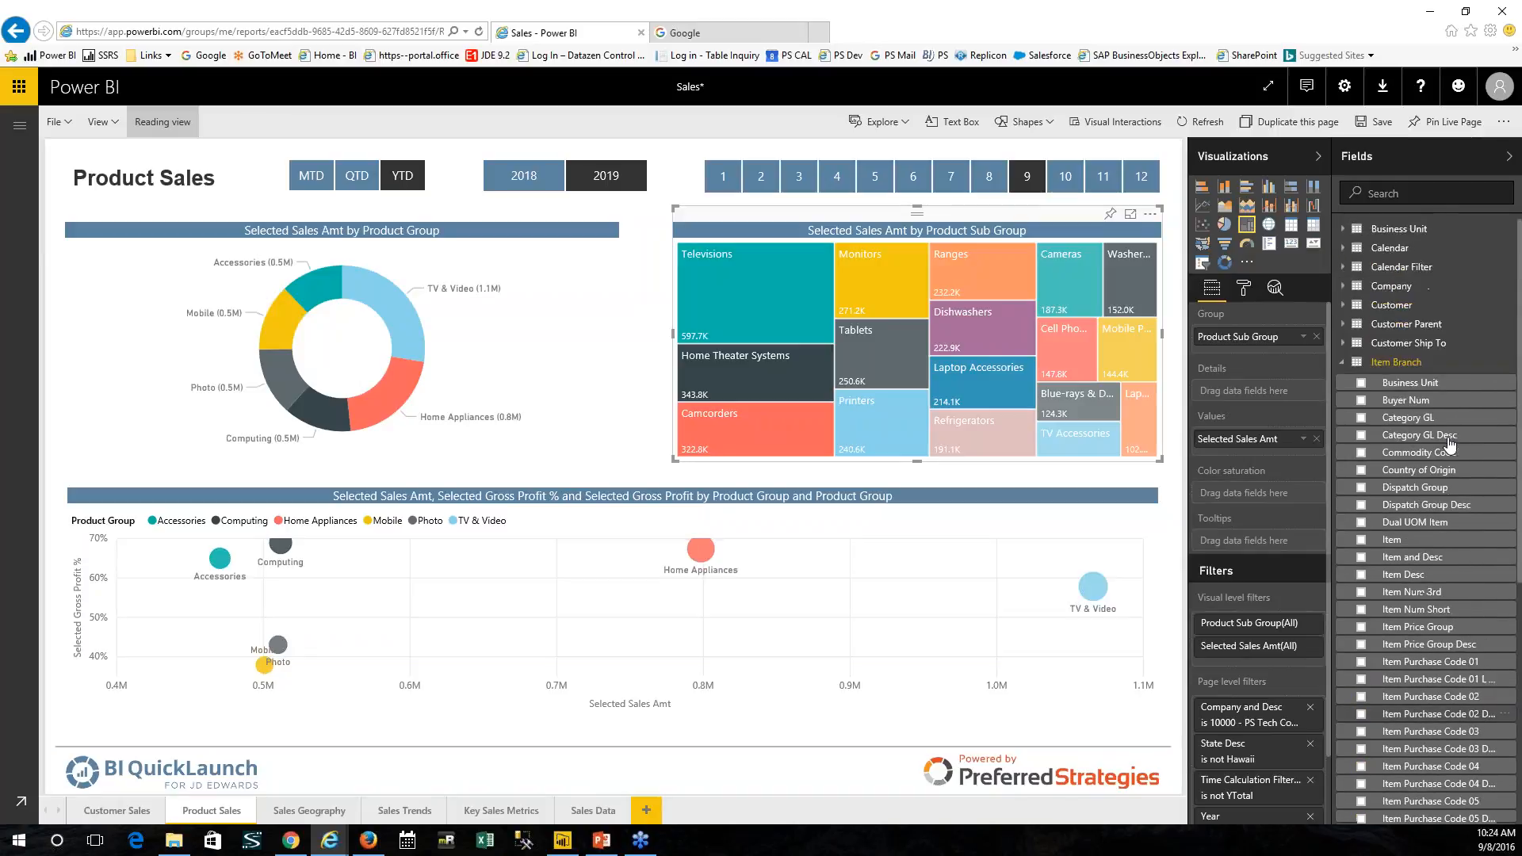
{"action": "scroll", "coordinate": [1427, 389], "scroll_direction": "up", "scroll_amount": 2}
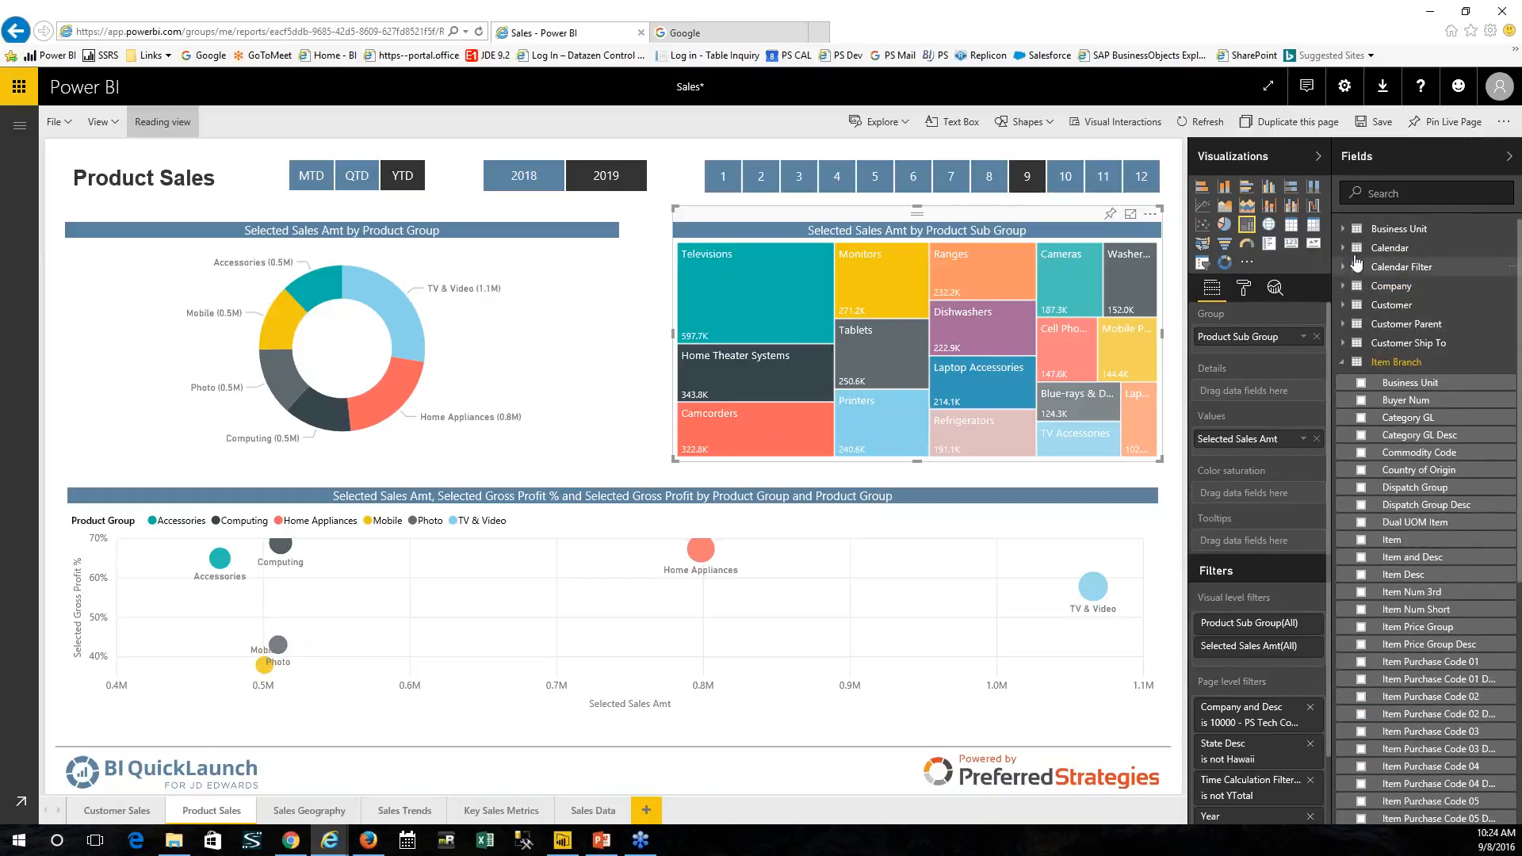
Step: Add Region from the Customer table to the treemap as its Details field
{"action": "left_click", "coordinate": [1343, 309]}
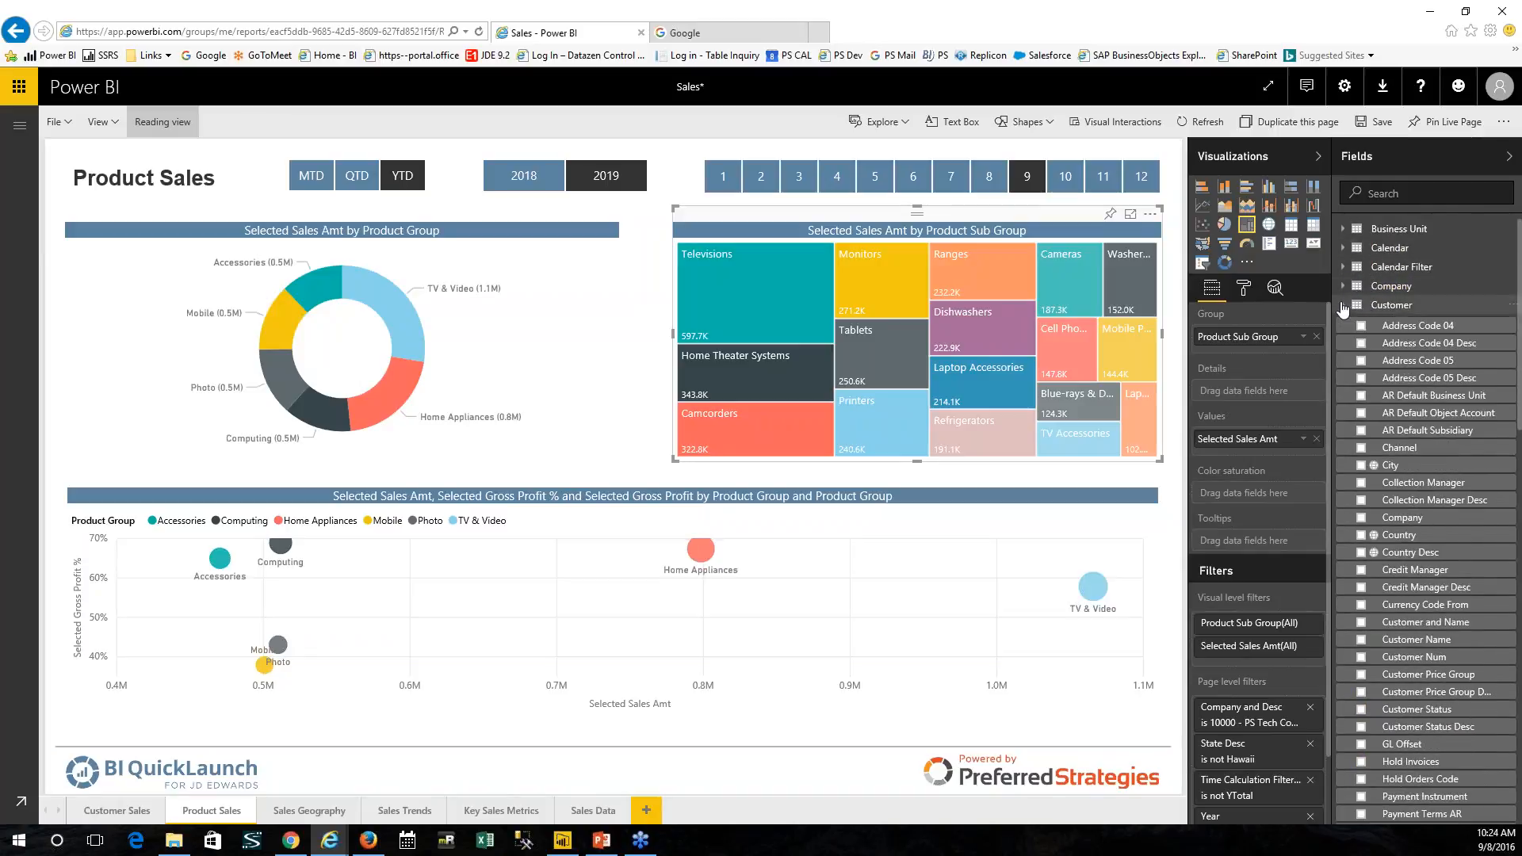
{"action": "scroll", "coordinate": [1424, 539], "scroll_direction": "down", "scroll_amount": 3}
{"action": "scroll", "coordinate": [1423, 539], "scroll_direction": "down", "scroll_amount": 3}
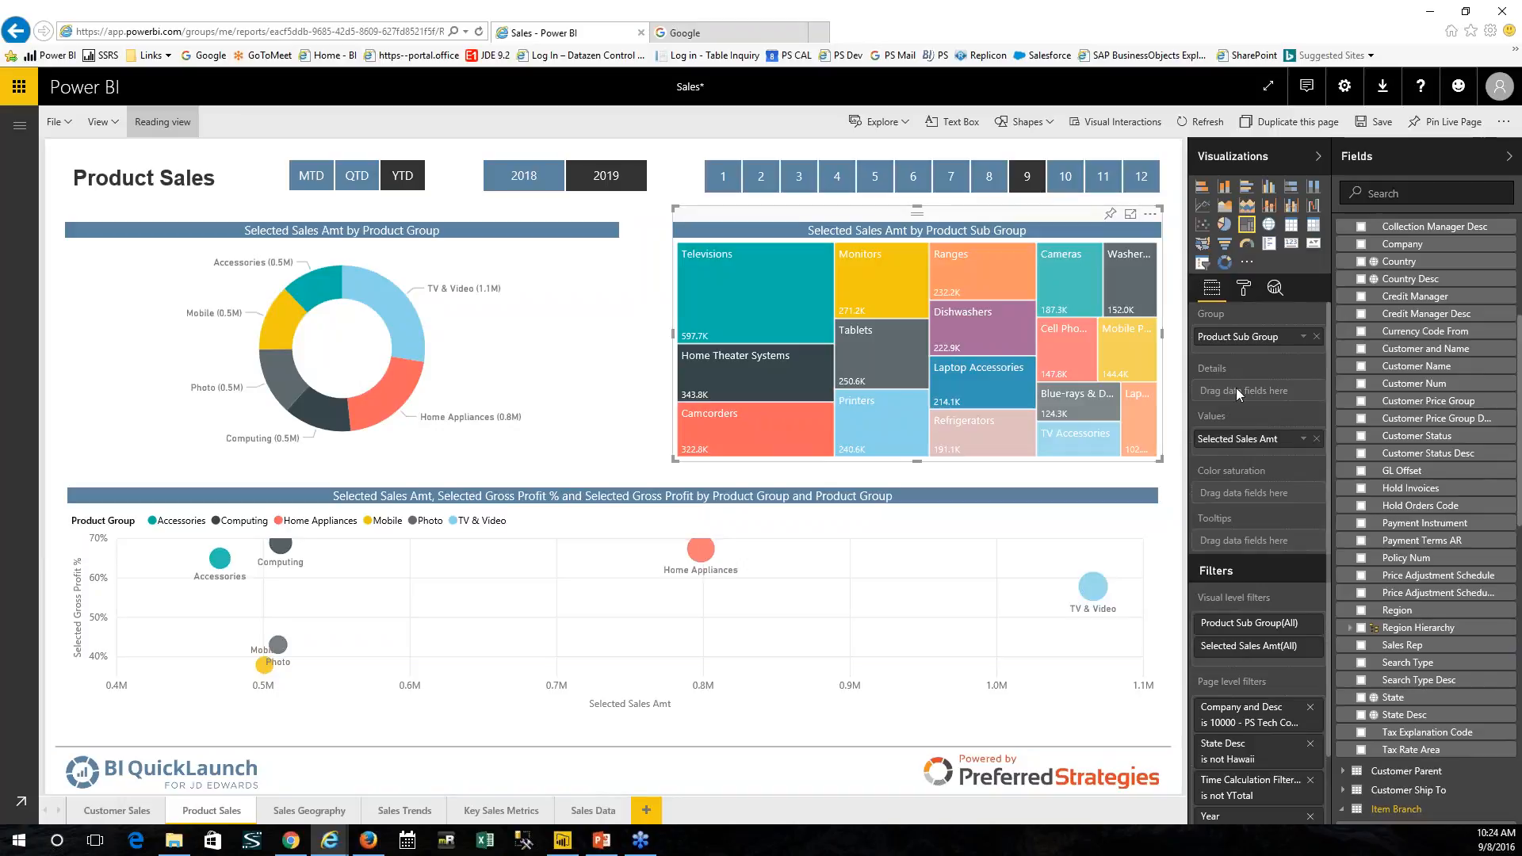
{"action": "left_click_drag", "start_coordinate": [1415, 610], "coordinate": [1207, 400]}
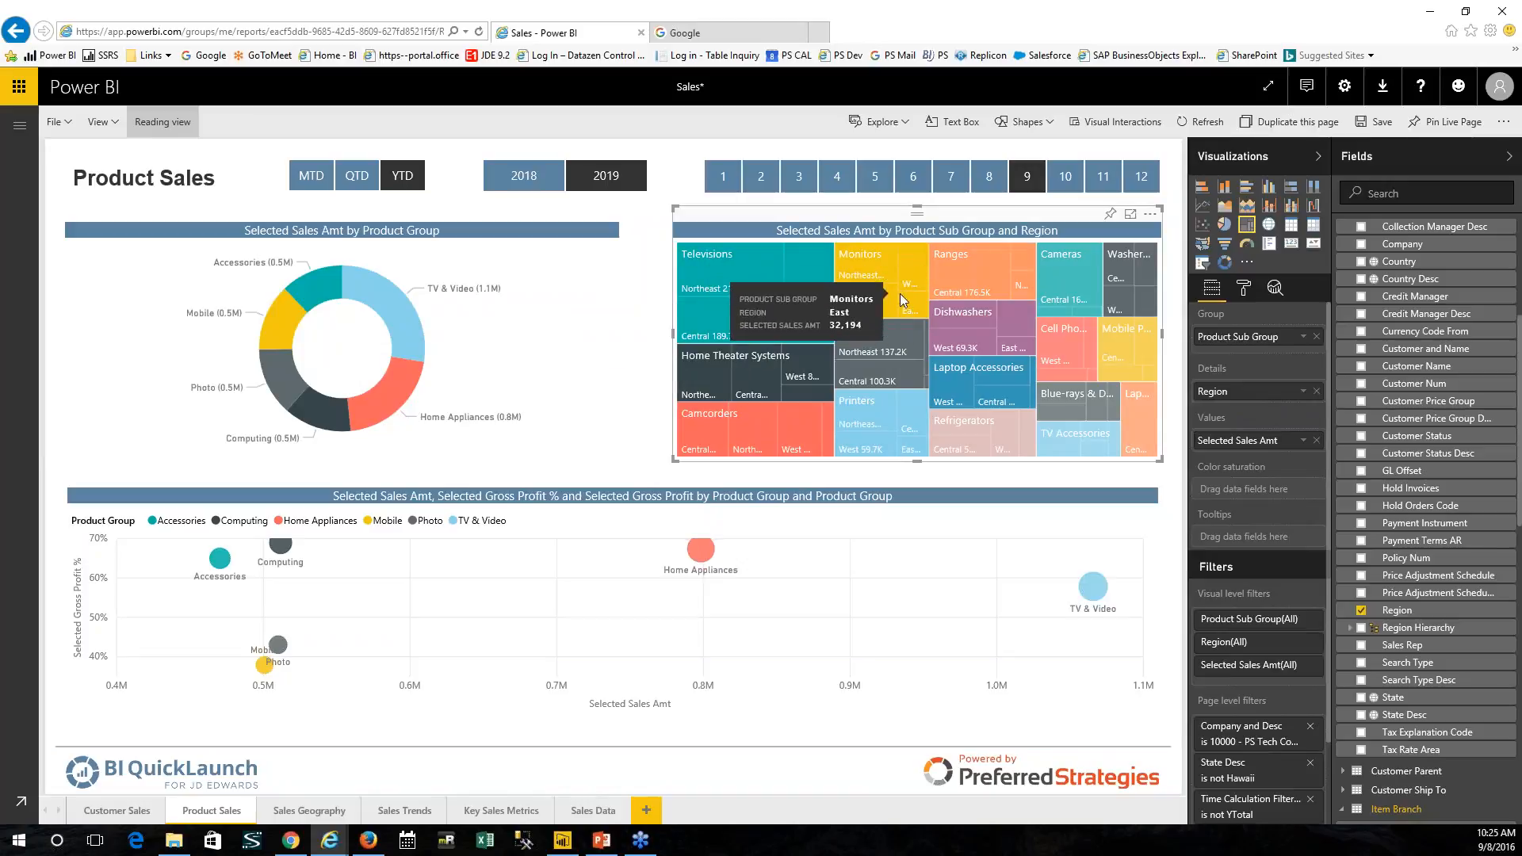
Step: Move Region into the treemap's grouping below Product Sub Group and add Customer Name as the third drill level
{"action": "left_click_drag", "start_coordinate": [1261, 391], "coordinate": [1268, 356]}
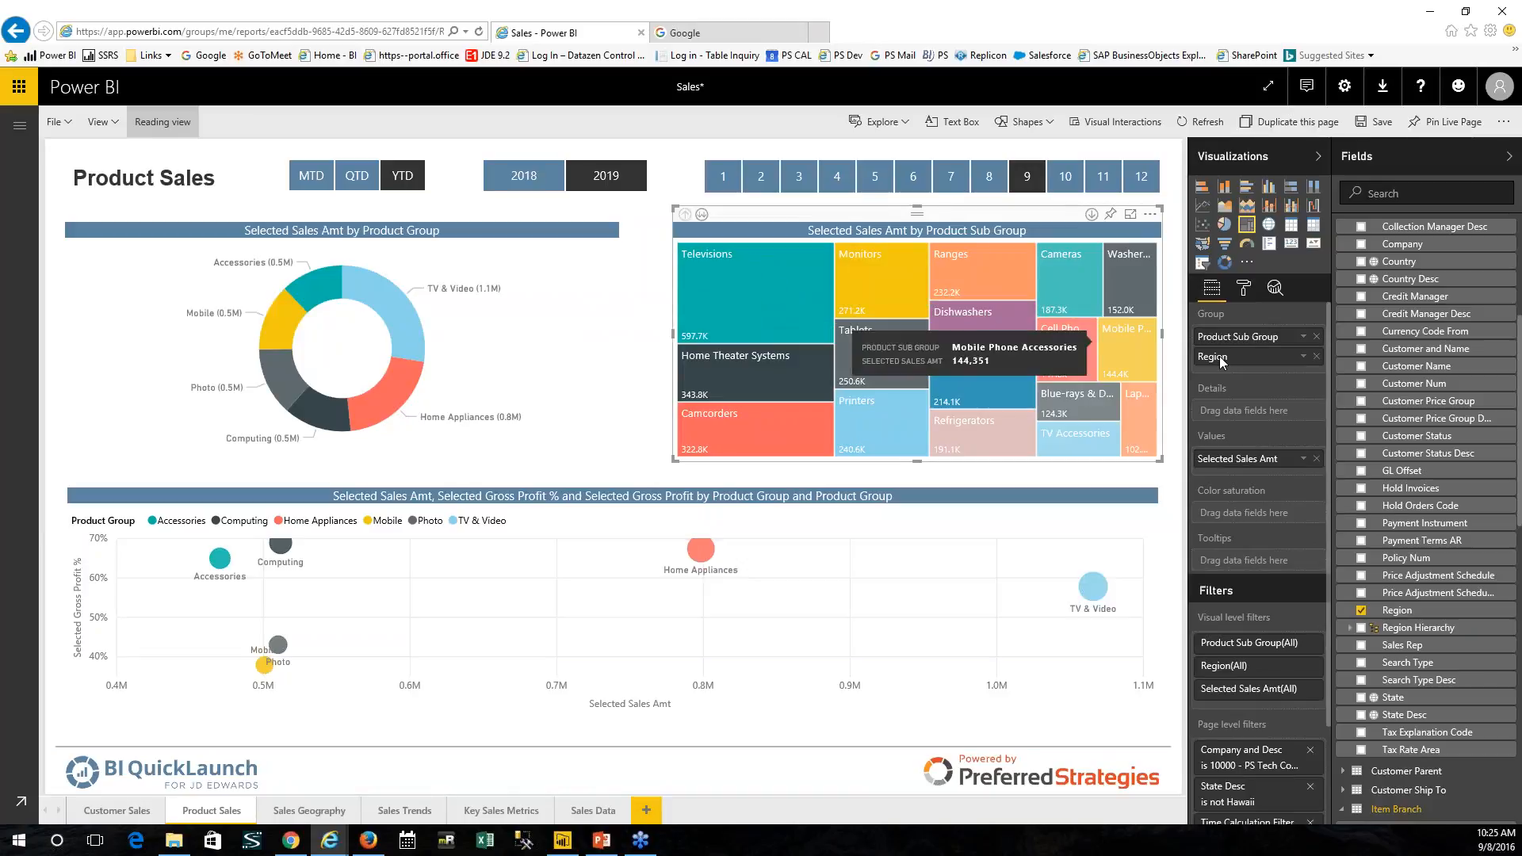
{"action": "left_click_drag", "start_coordinate": [1439, 372], "coordinate": [1300, 374]}
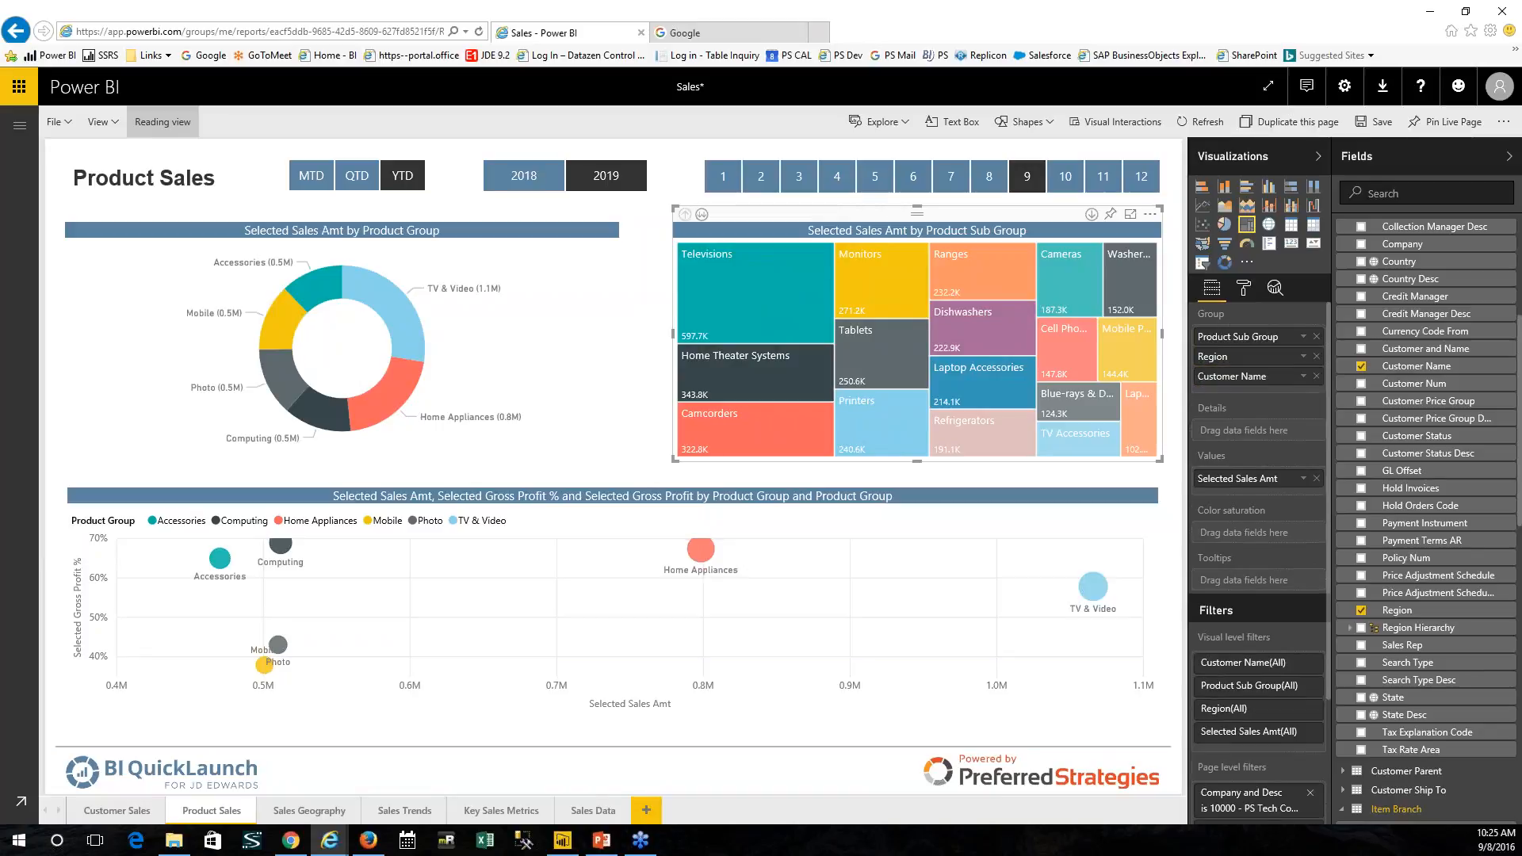
Step: Drill through the treemap from Televisions to the Northeast region's customers, and return to the Product Sub Group level
{"action": "right_click", "coordinate": [720, 268]}
{"action": "left_click", "coordinate": [736, 281]}
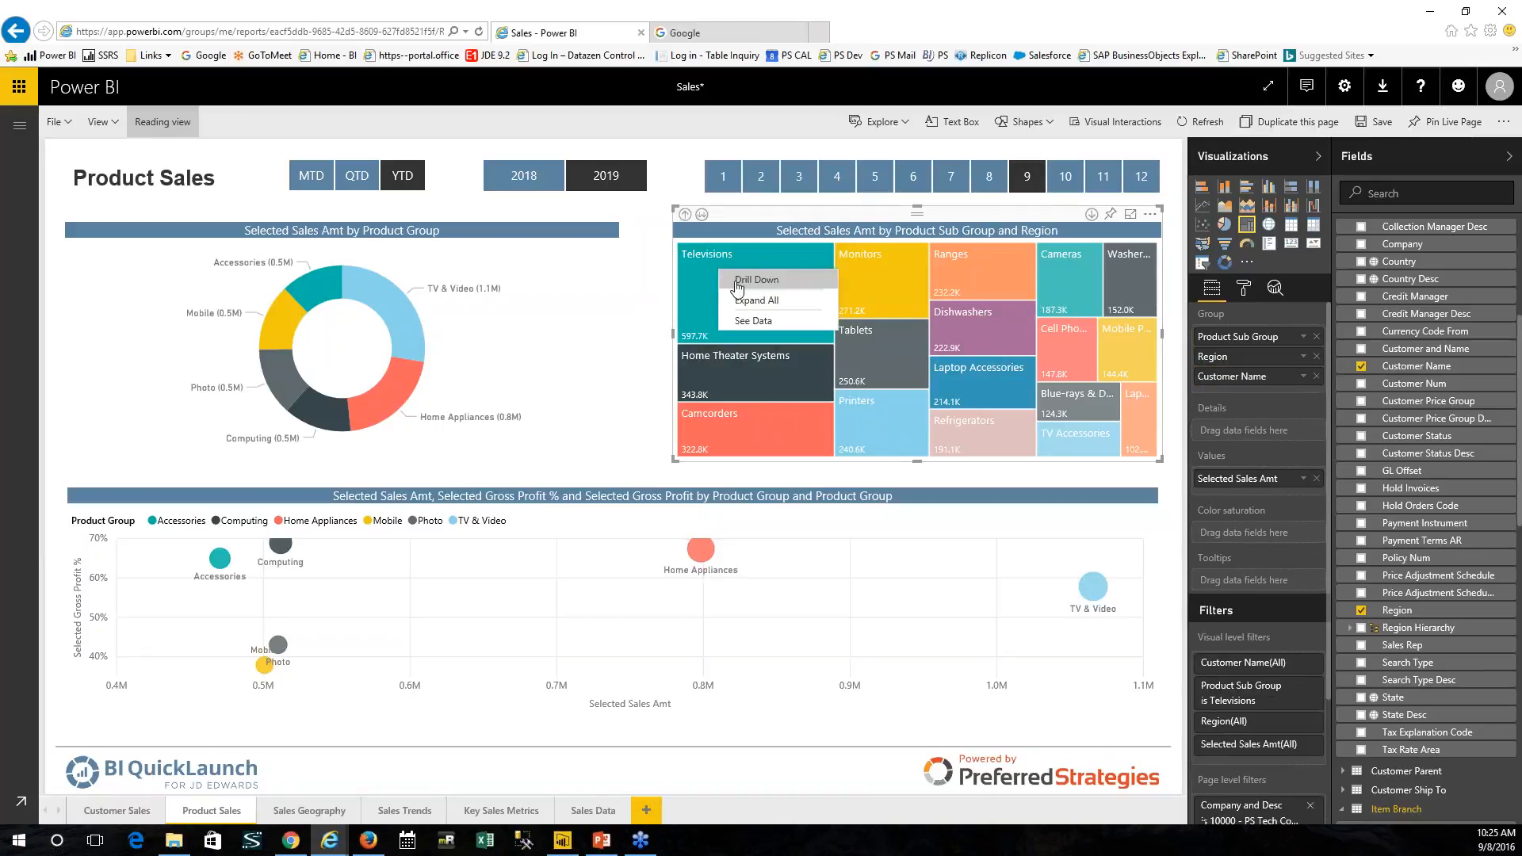
{"action": "mouse_move", "coordinate": [794, 301]}
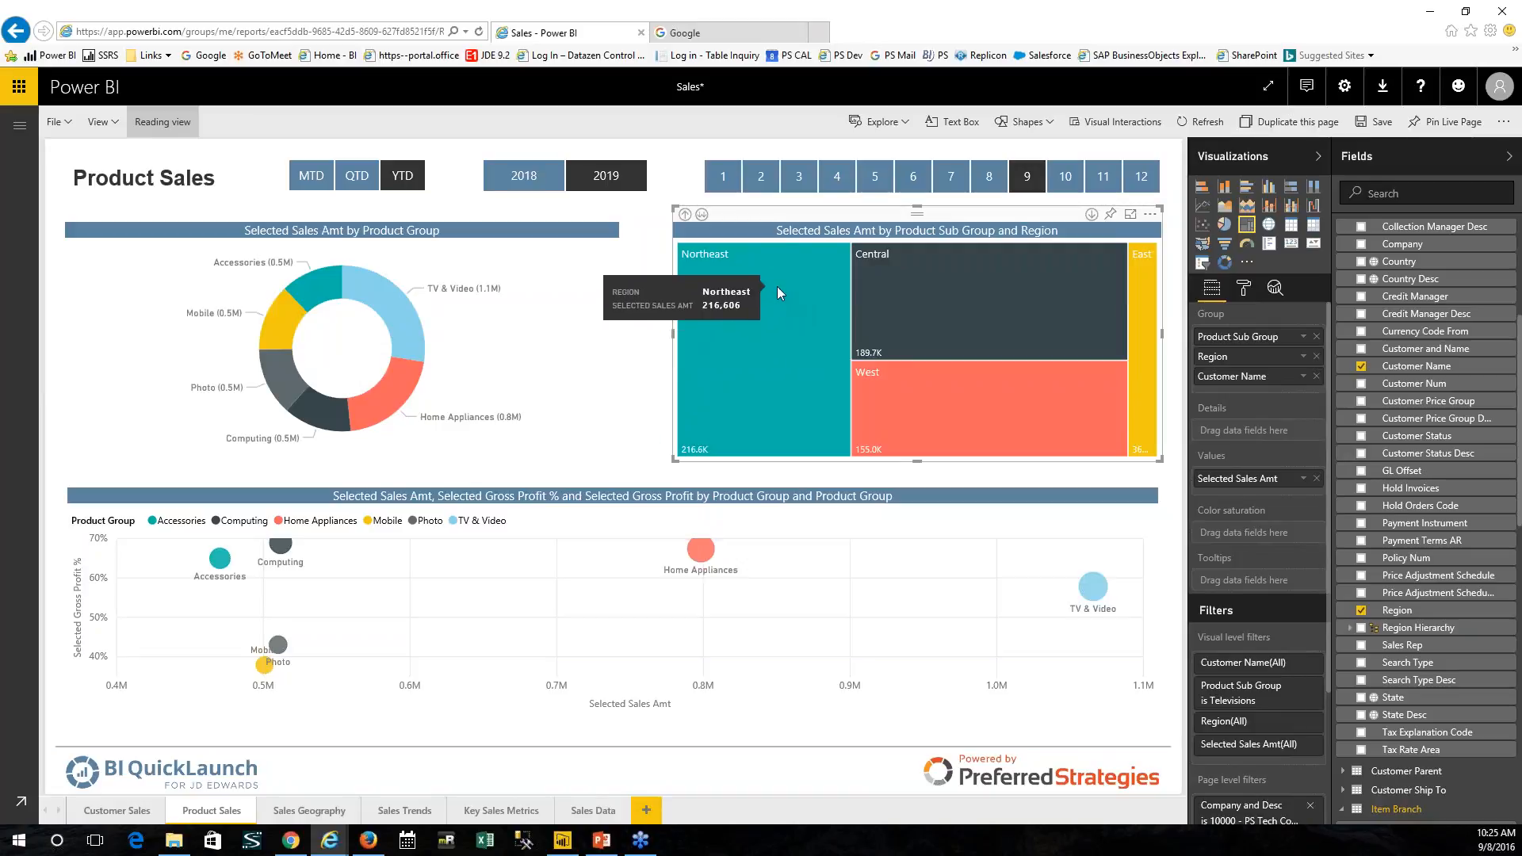
{"action": "right_click", "coordinate": [788, 292]}
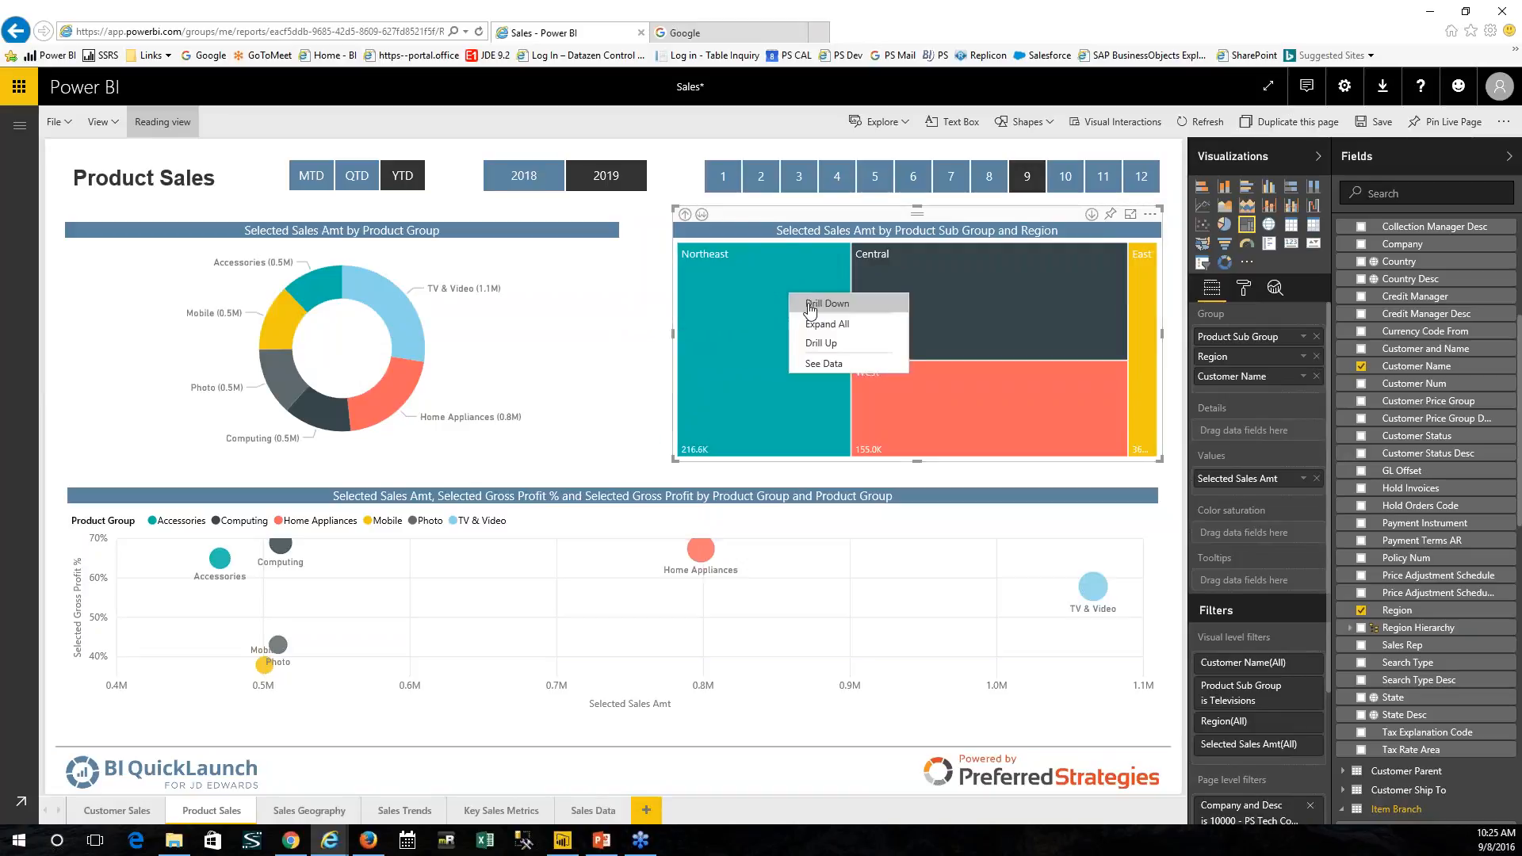
{"action": "left_click", "coordinate": [808, 299]}
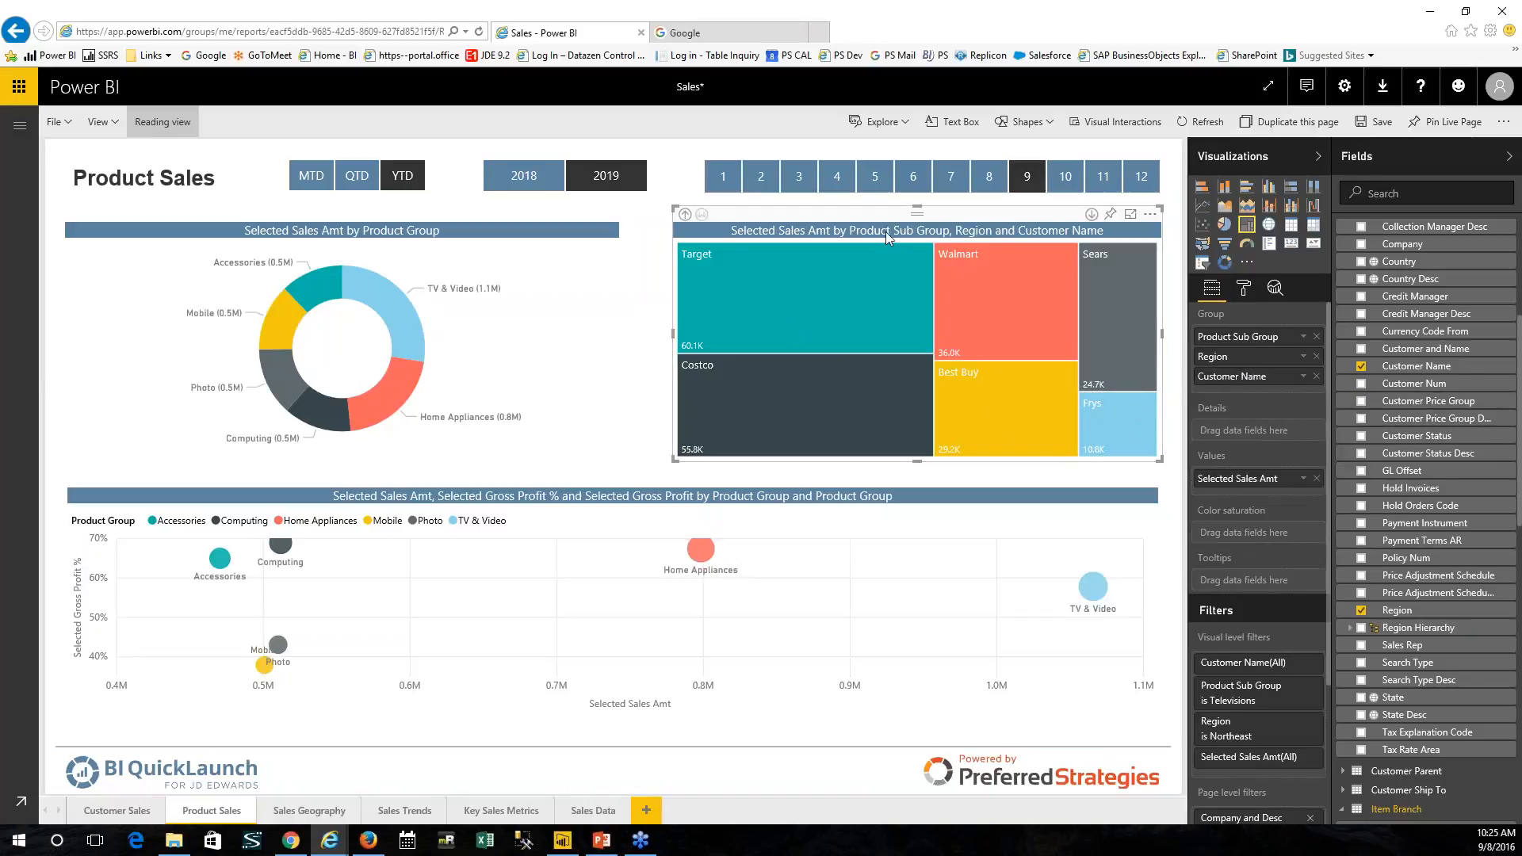
{"action": "left_click", "coordinate": [685, 215]}
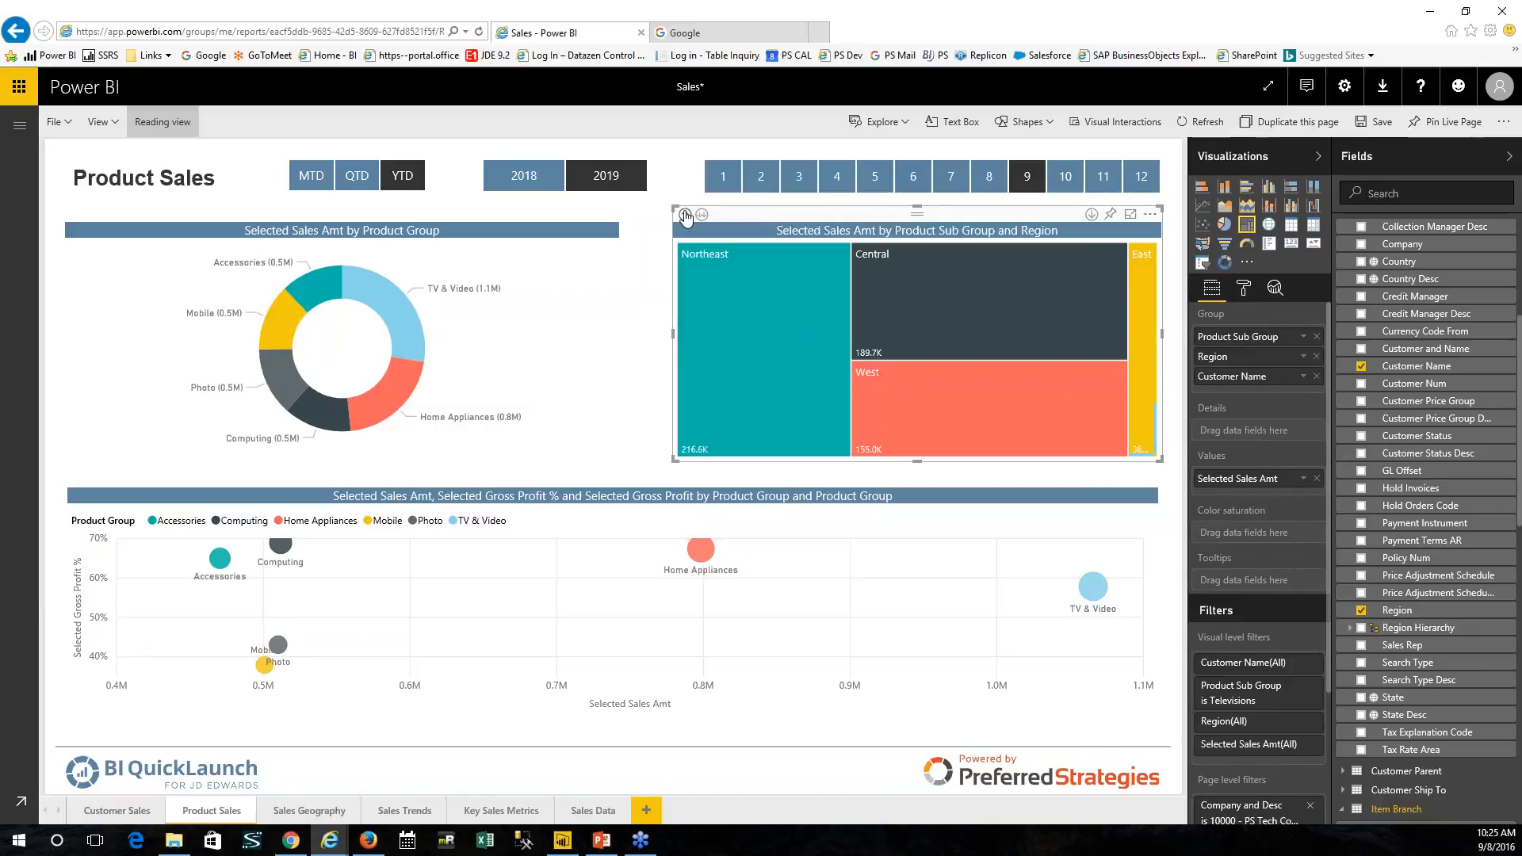
{"action": "left_click", "coordinate": [685, 215]}
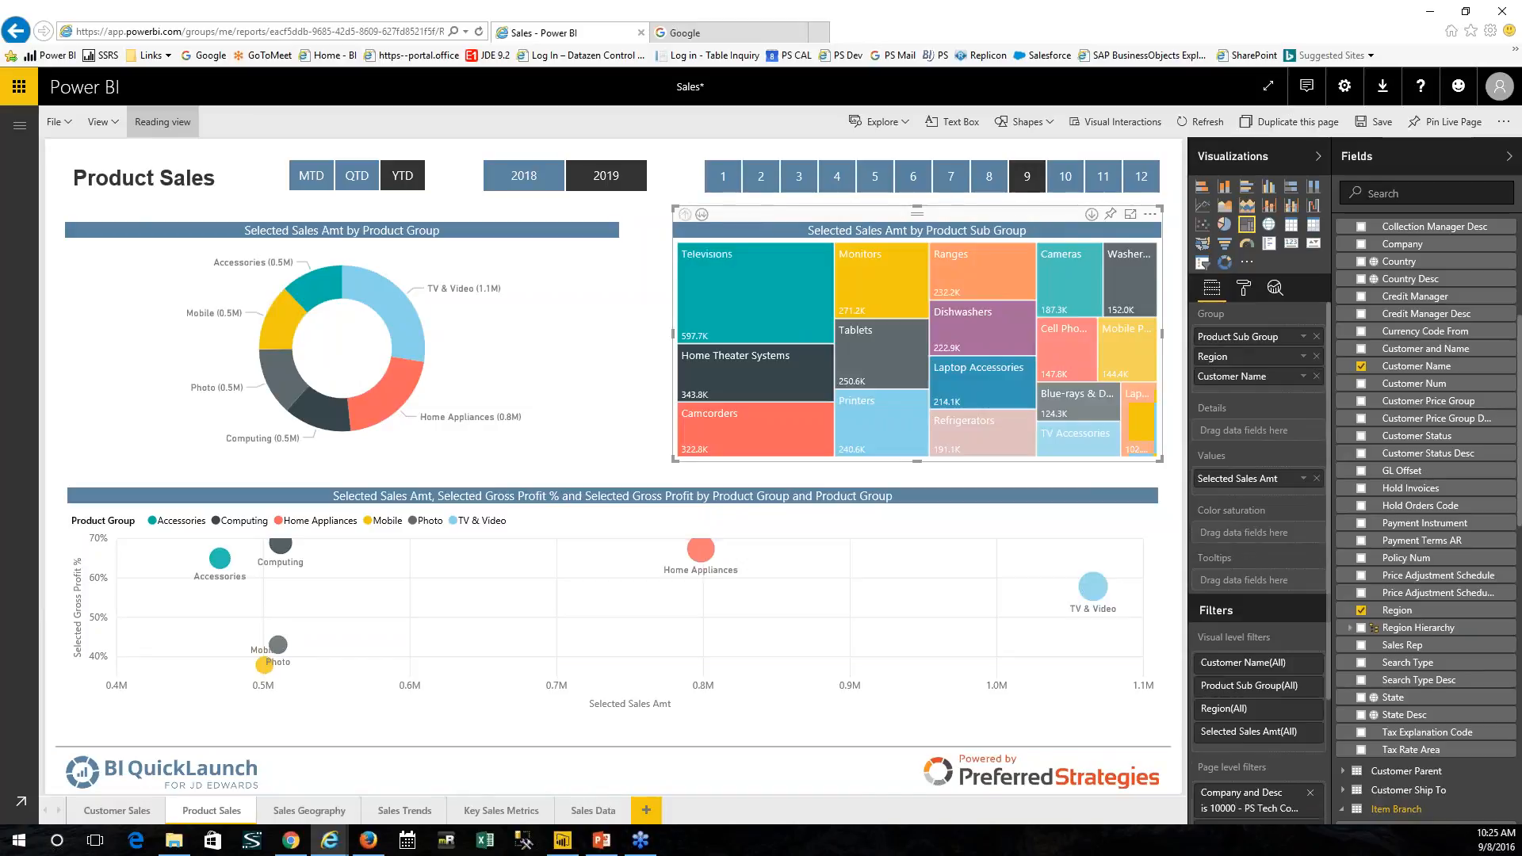
Step: Duplicate the Sales Data page and delete the sales matrix from the copy
{"action": "left_click", "coordinate": [610, 809]}
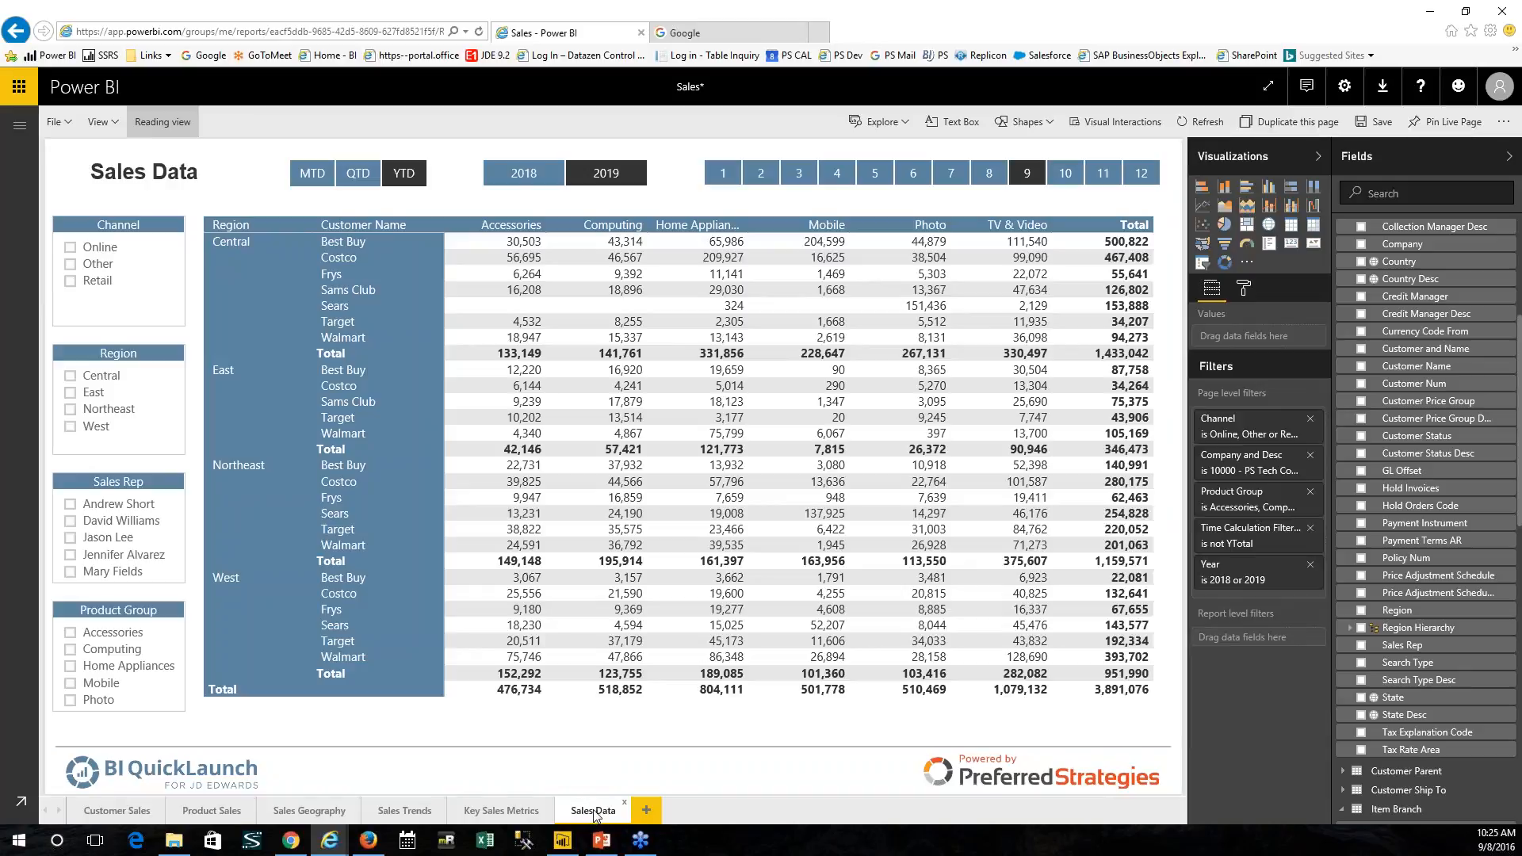
{"action": "right_click", "coordinate": [596, 813]}
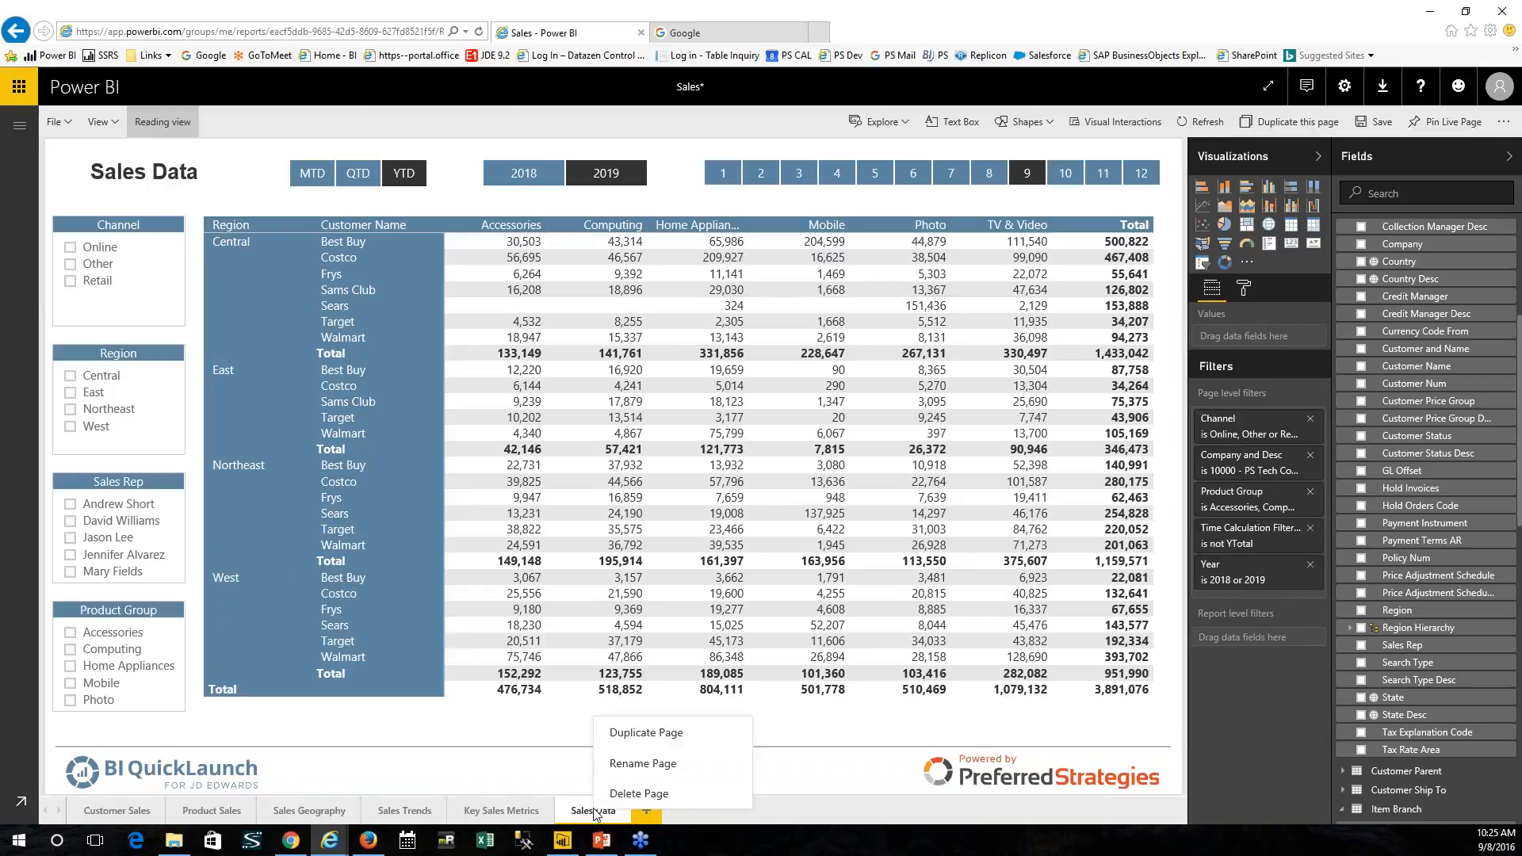
{"action": "left_click", "coordinate": [644, 745]}
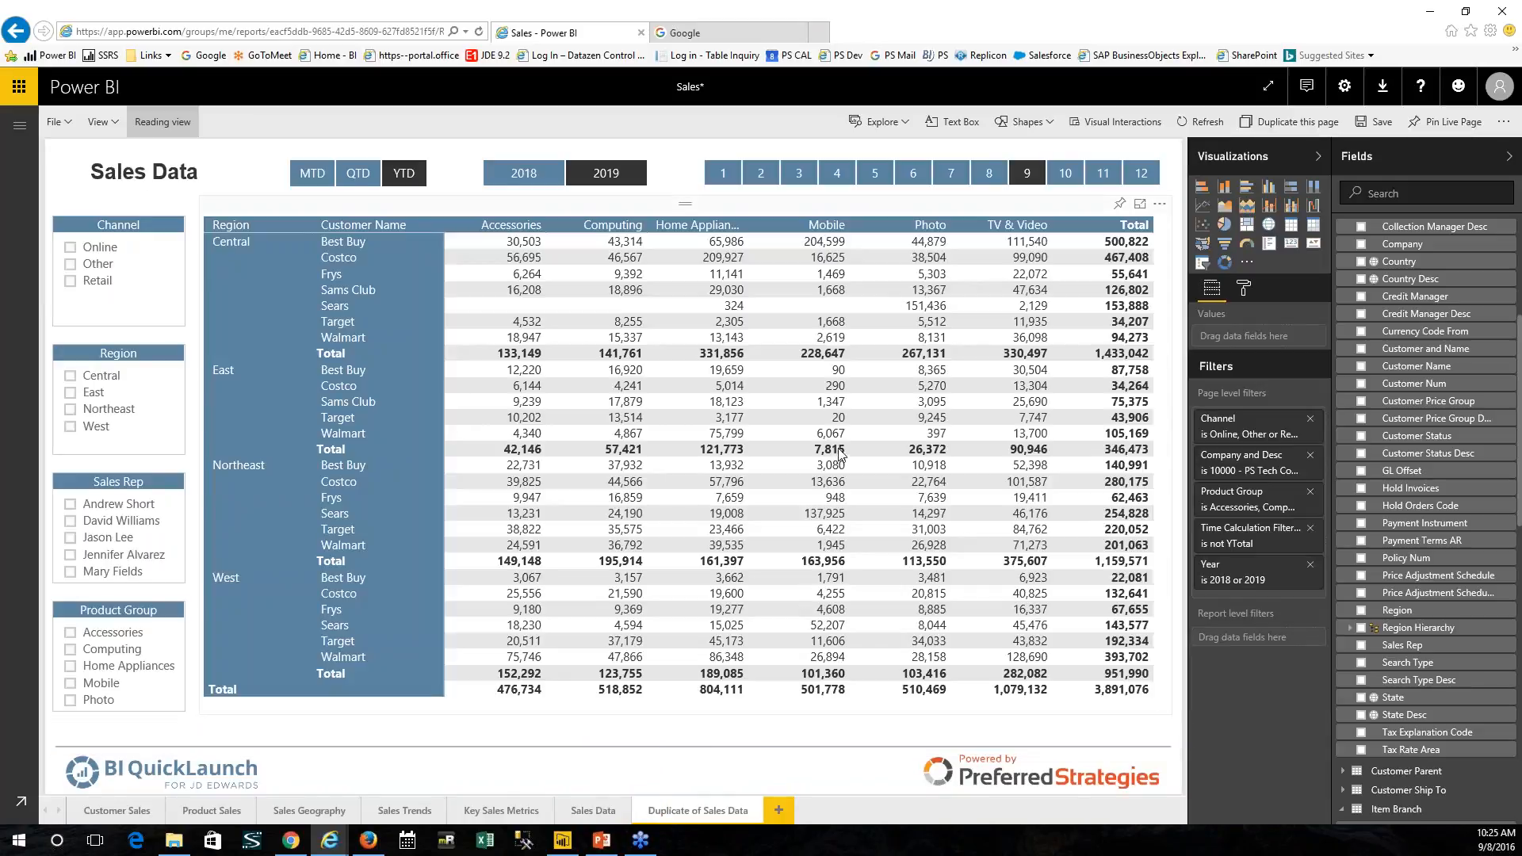
{"action": "left_click", "coordinate": [752, 219]}
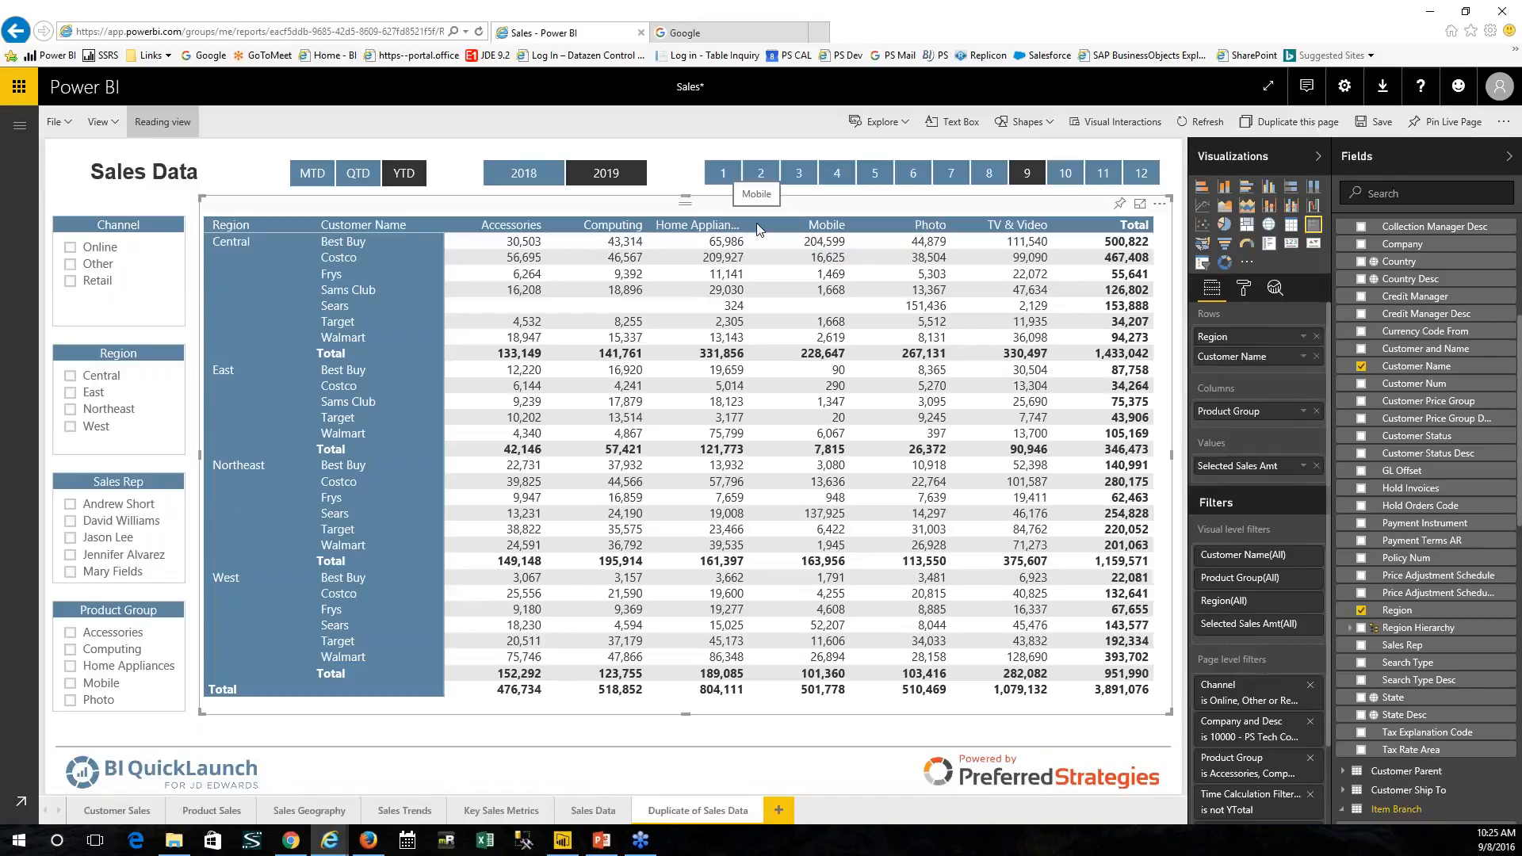
{"action": "key", "text": "Delete"}
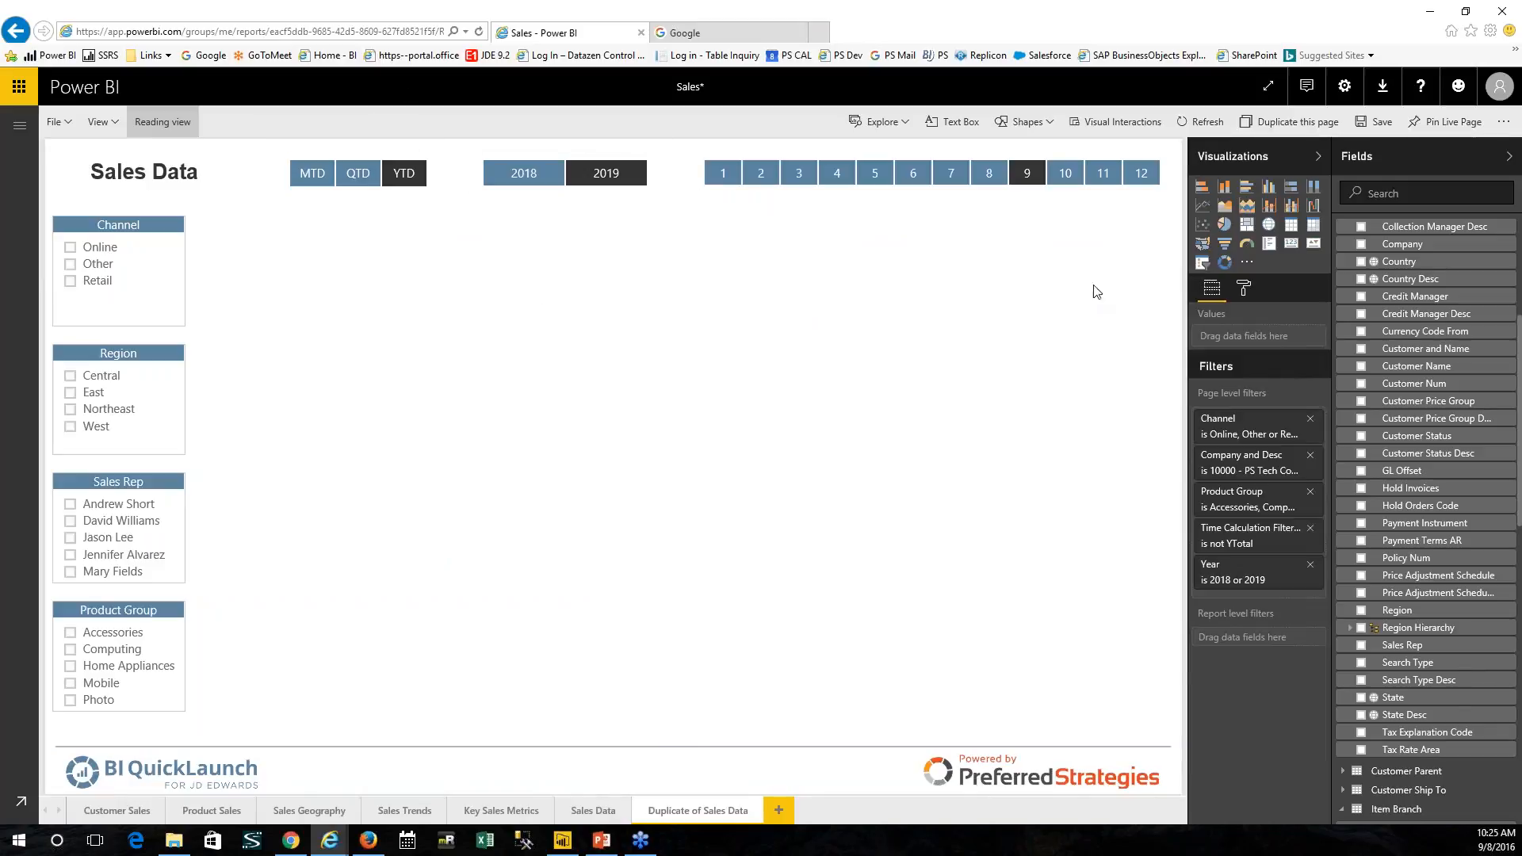
Step: Insert an empty map visual on the duplicated page and enlarge it to fill the area beside the slicers
{"action": "left_click", "coordinate": [1269, 229]}
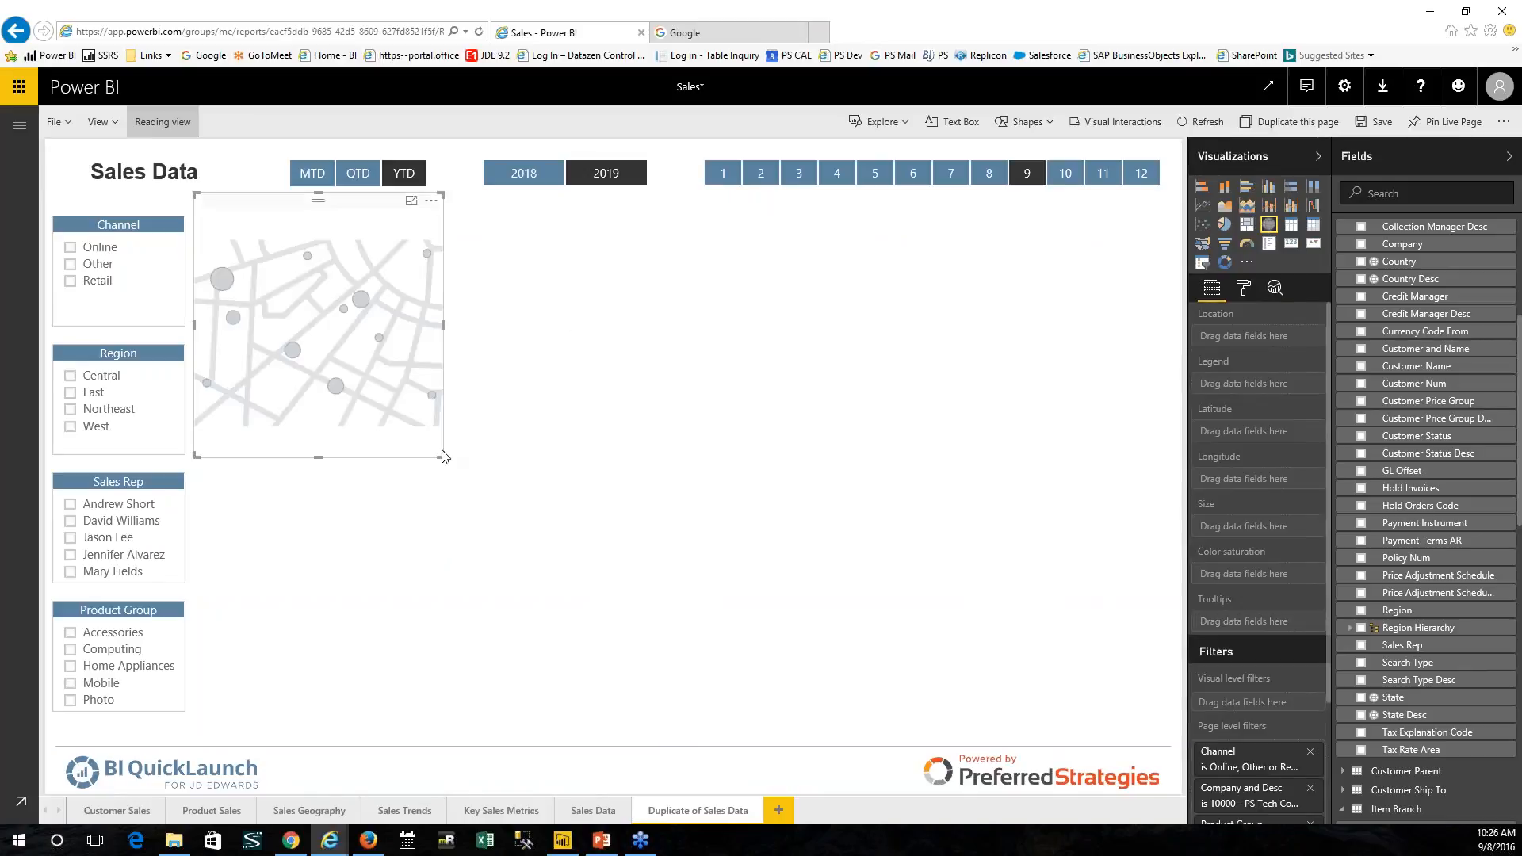
{"action": "left_click_drag", "start_coordinate": [442, 455], "coordinate": [1162, 715]}
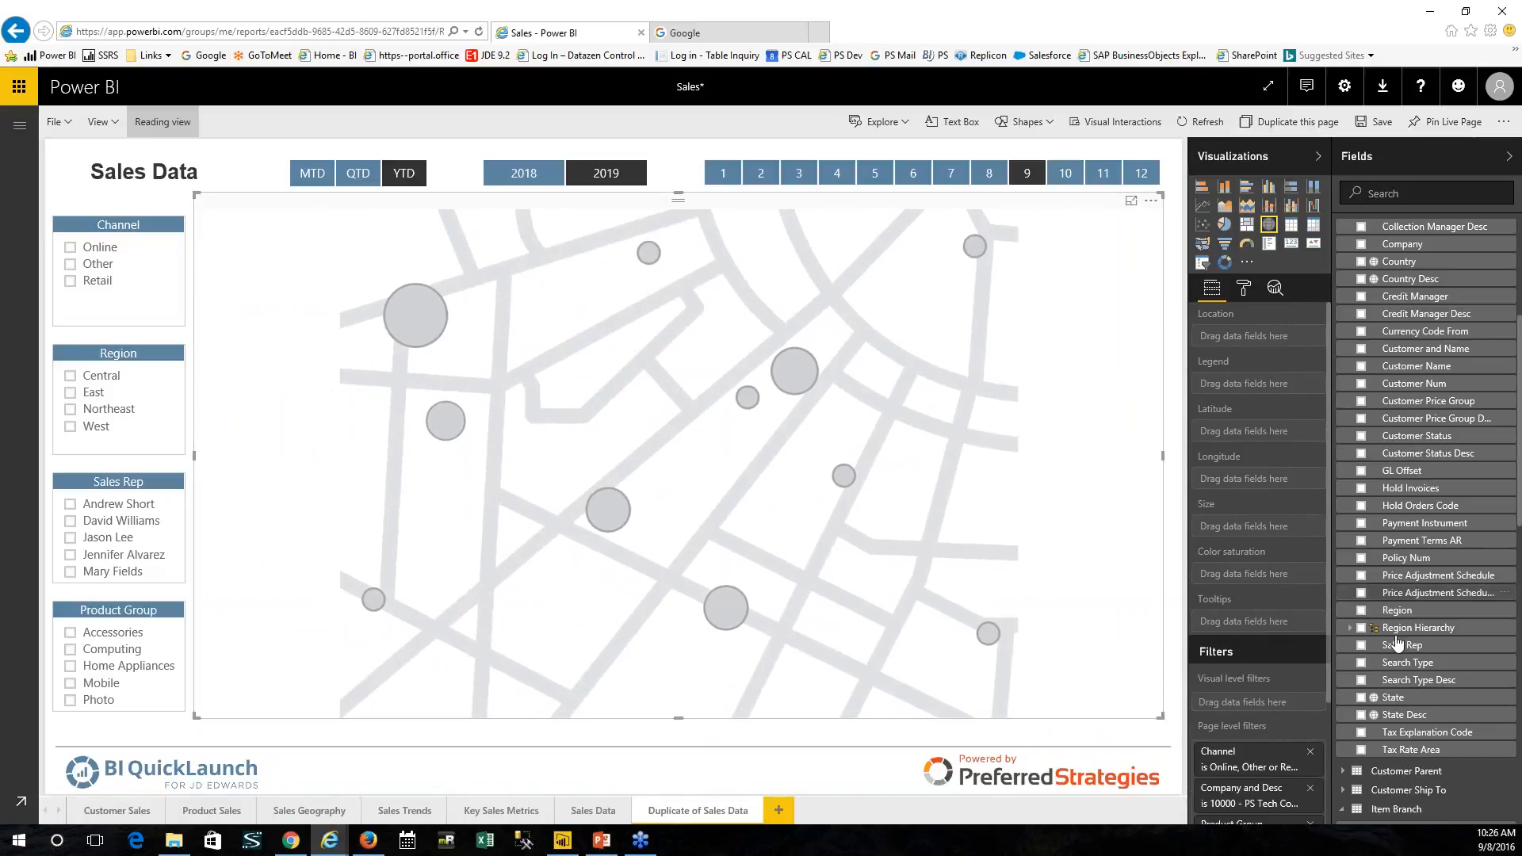
Step: Plot the customer State Desc as the map's location and size the bubbles by Sales Amt - YTD
{"action": "left_click_drag", "start_coordinate": [1404, 714], "coordinate": [1268, 340]}
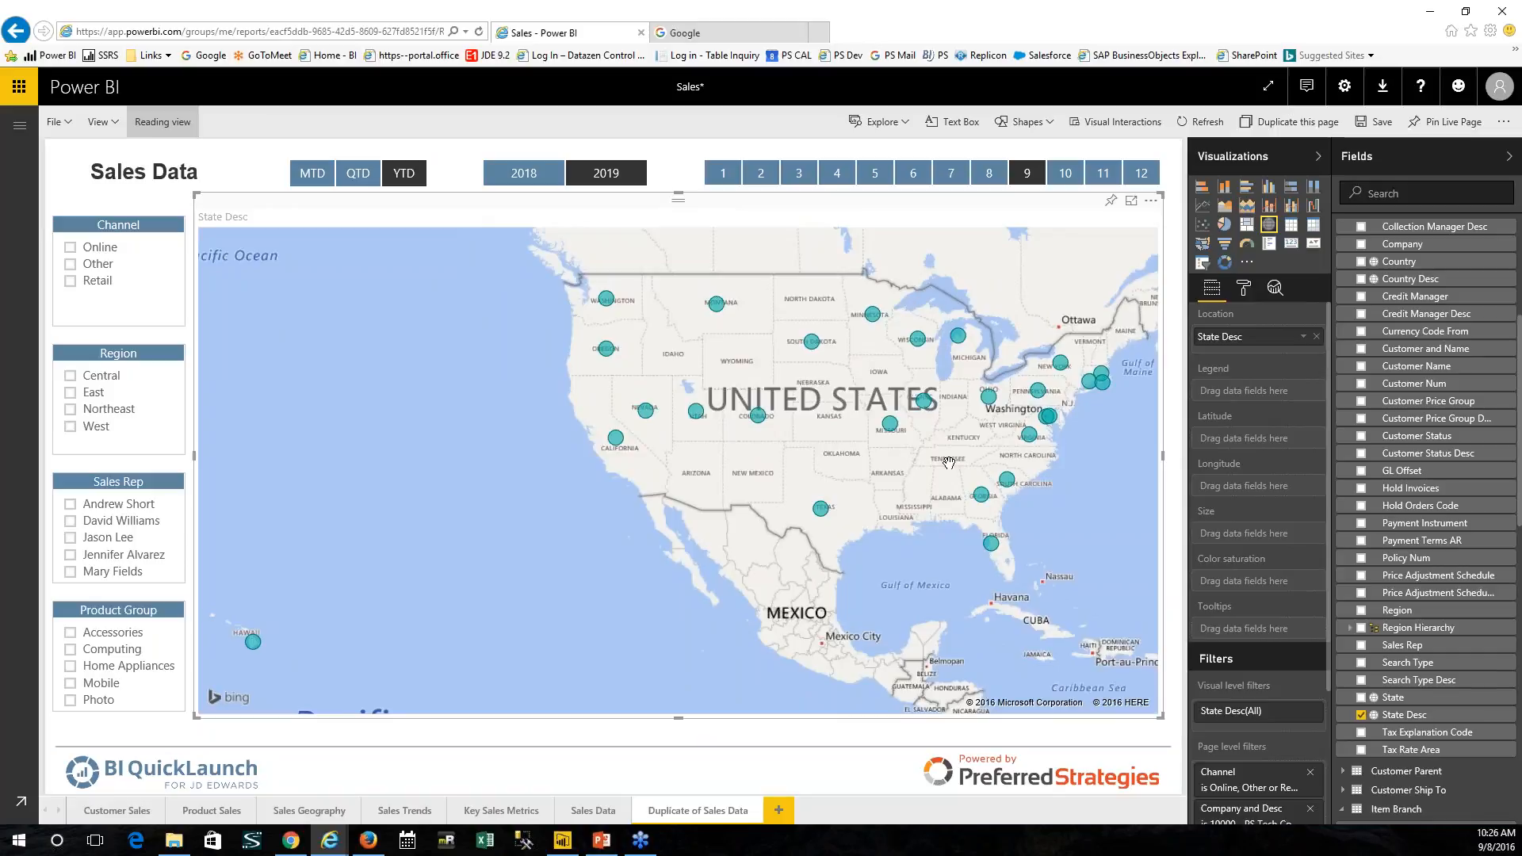
{"action": "scroll", "coordinate": [1395, 586], "scroll_direction": "down", "scroll_amount": 6}
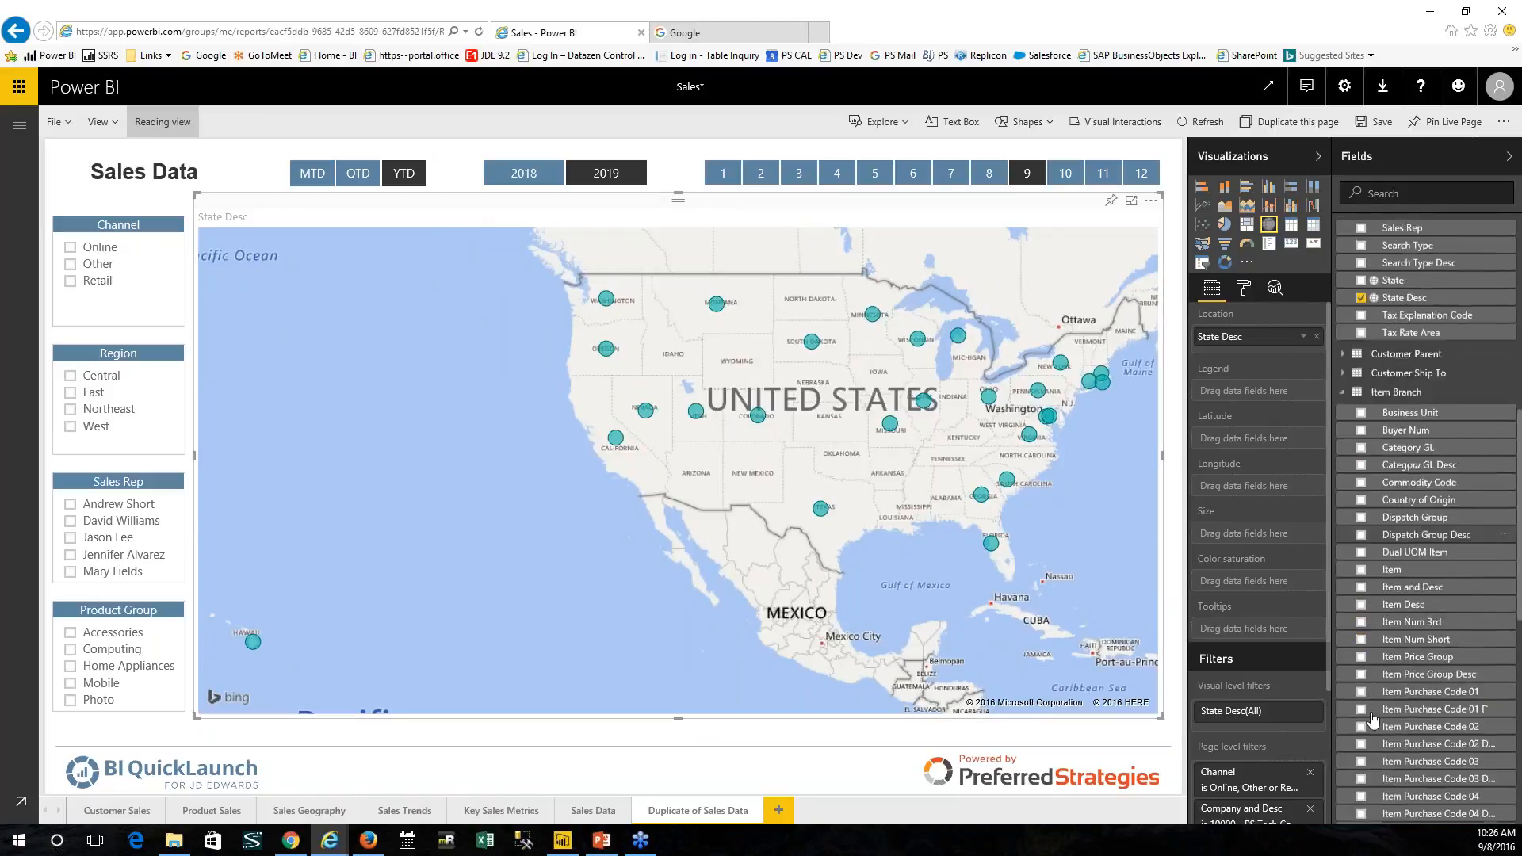
{"action": "scroll", "coordinate": [1404, 500], "scroll_direction": "down", "scroll_amount": 5}
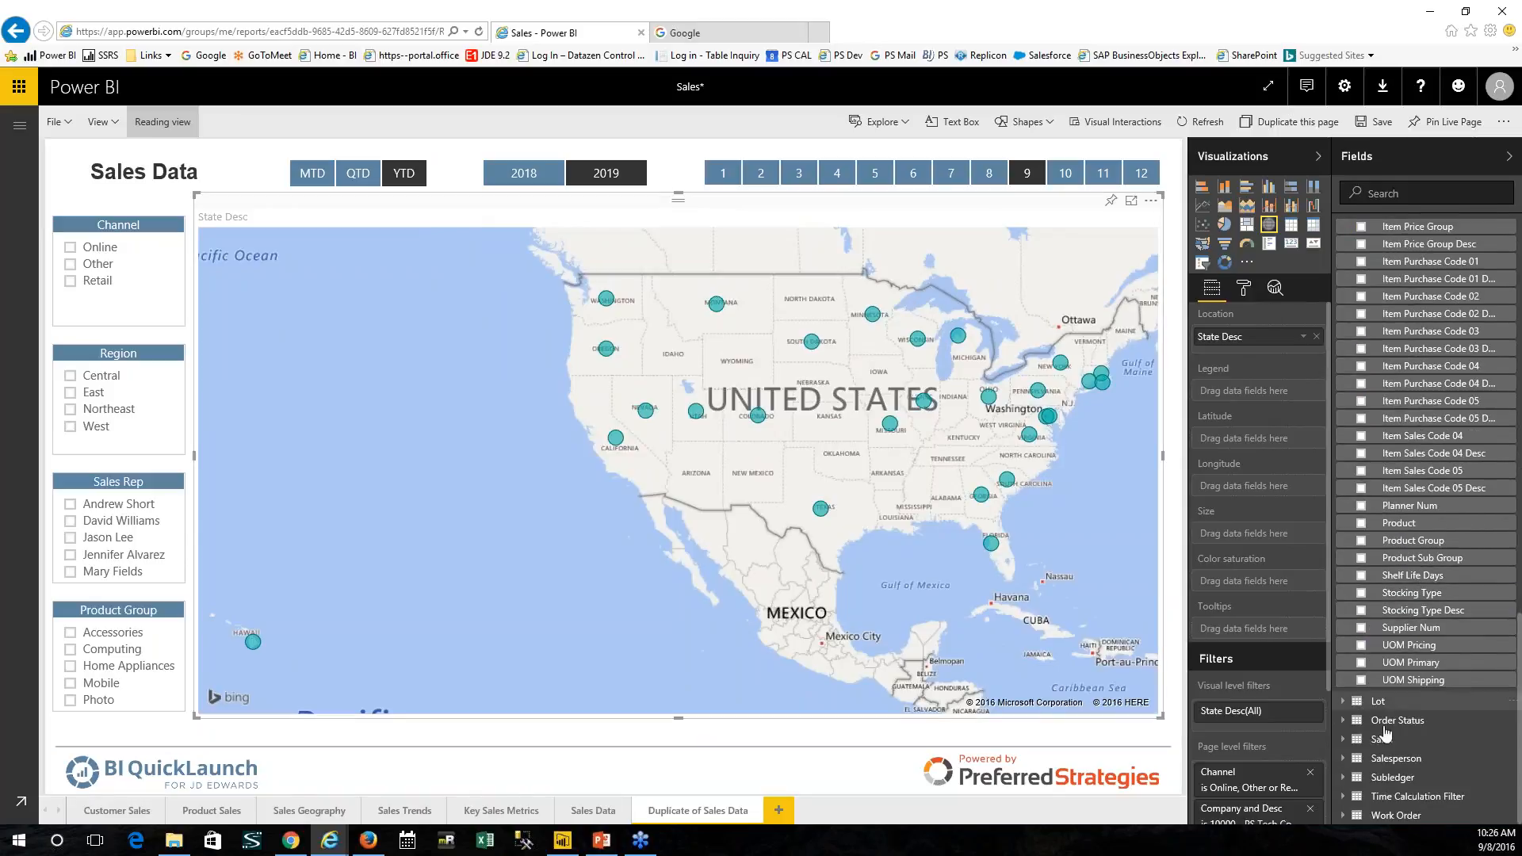
{"action": "left_click", "coordinate": [1343, 739]}
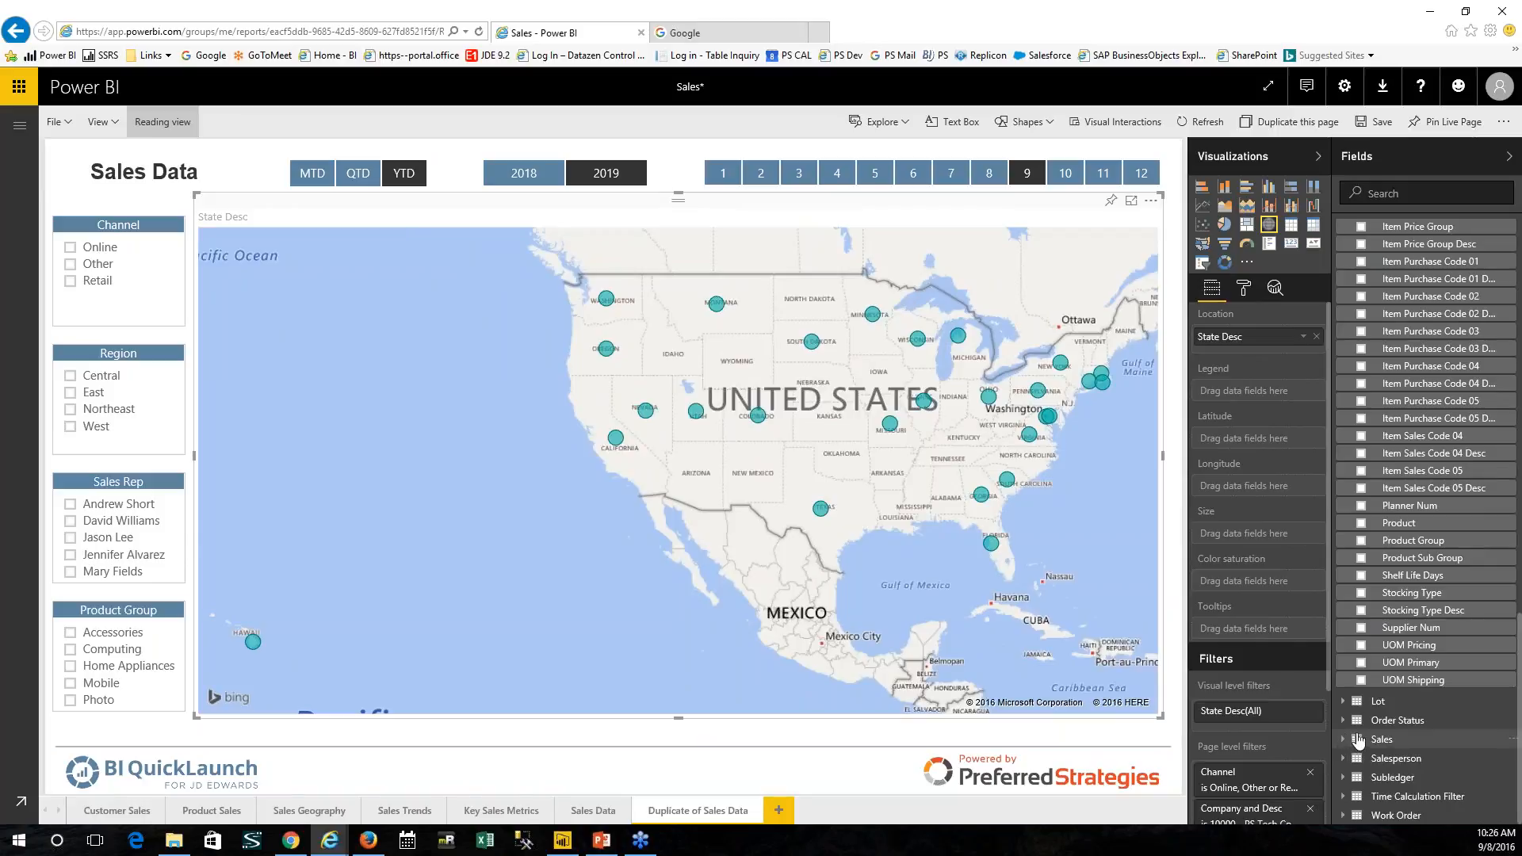
{"action": "scroll", "coordinate": [1403, 698], "scroll_direction": "down", "scroll_amount": 5}
{"action": "scroll", "coordinate": [1411, 702], "scroll_direction": "down", "scroll_amount": 10}
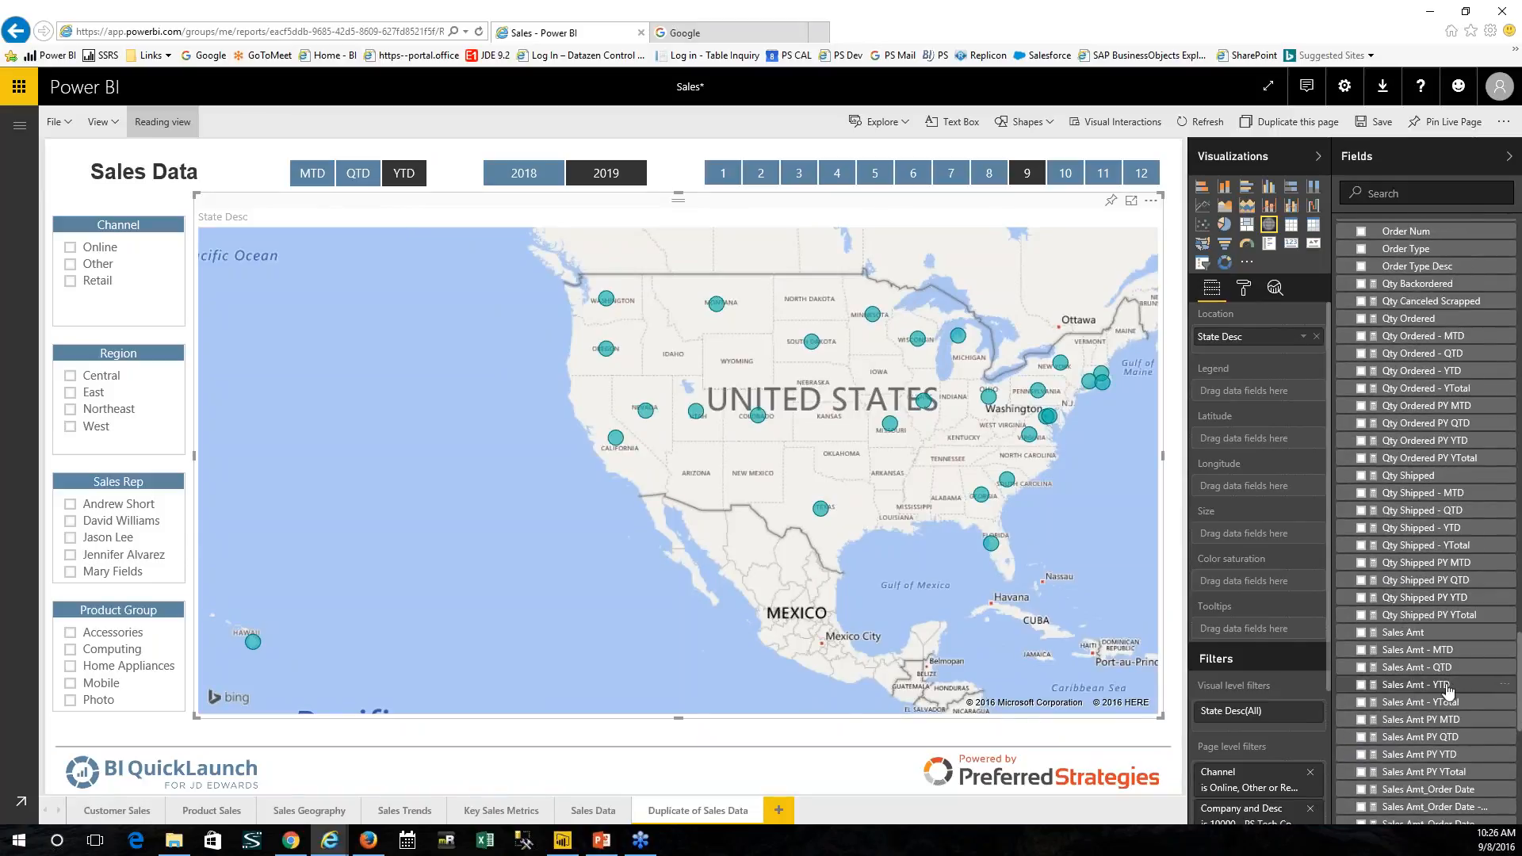
{"action": "left_click_drag", "start_coordinate": [1427, 684], "coordinate": [744, 416]}
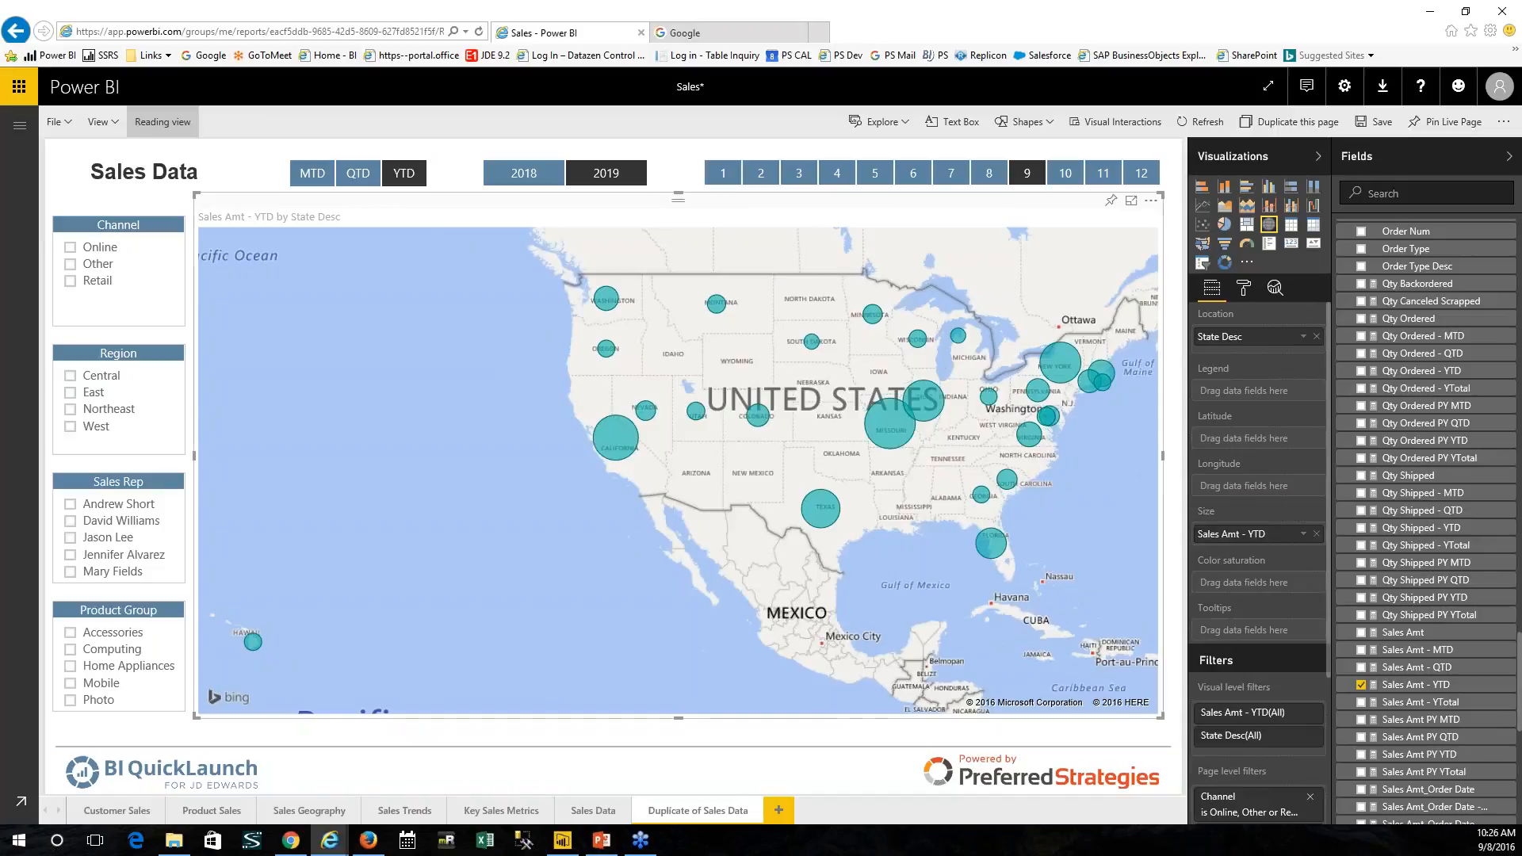
{"action": "mouse_move", "coordinate": [882, 432]}
{"action": "mouse_move", "coordinate": [930, 403]}
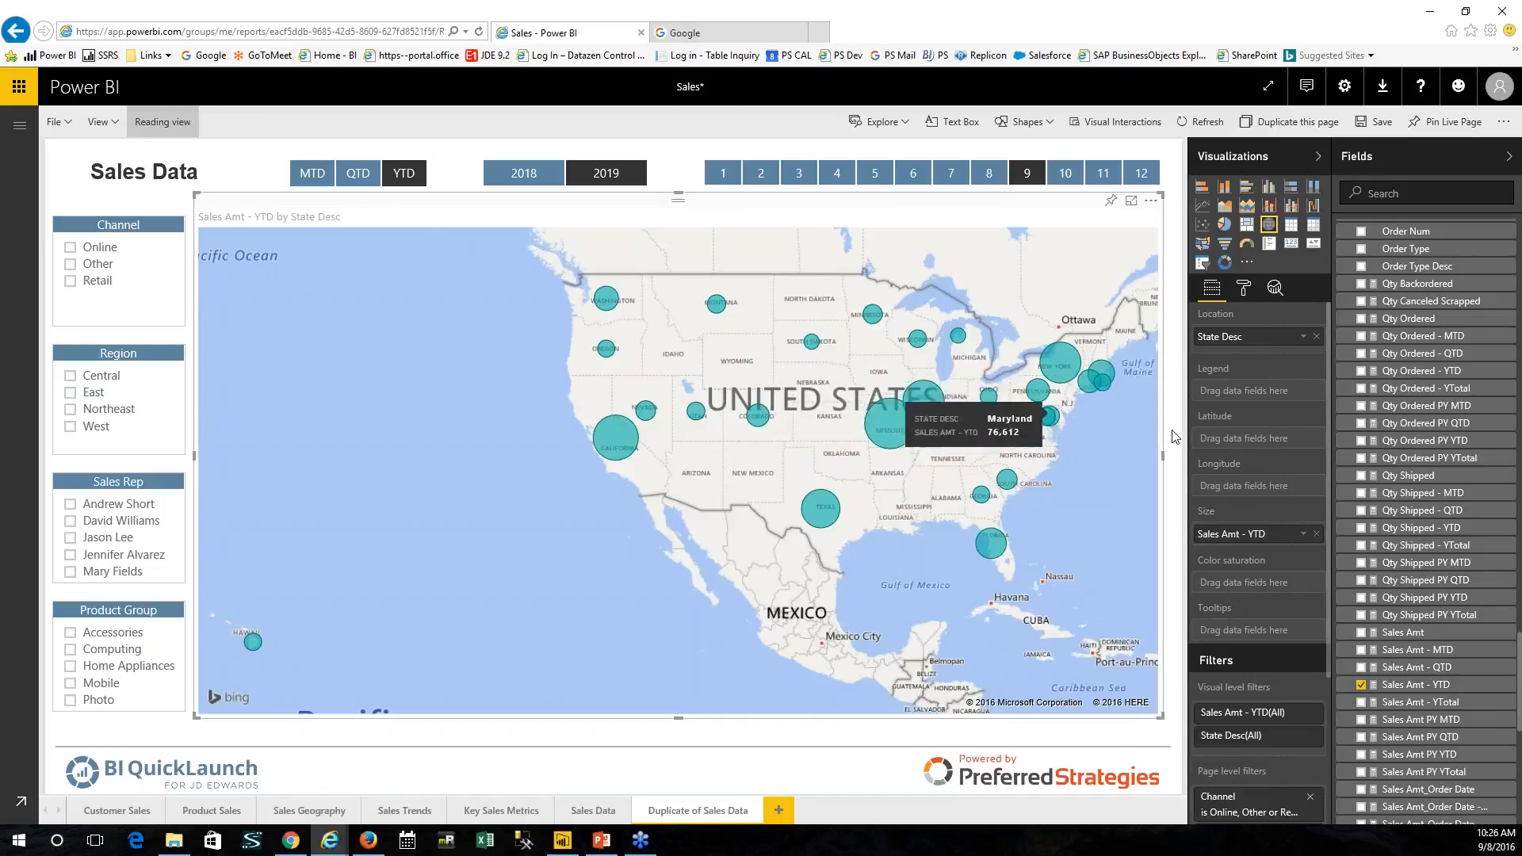
Step: Set Product Group as the map's legend and filter the page to the third sales rep in the slicer
{"action": "scroll", "coordinate": [1423, 407], "scroll_direction": "up", "scroll_amount": 10}
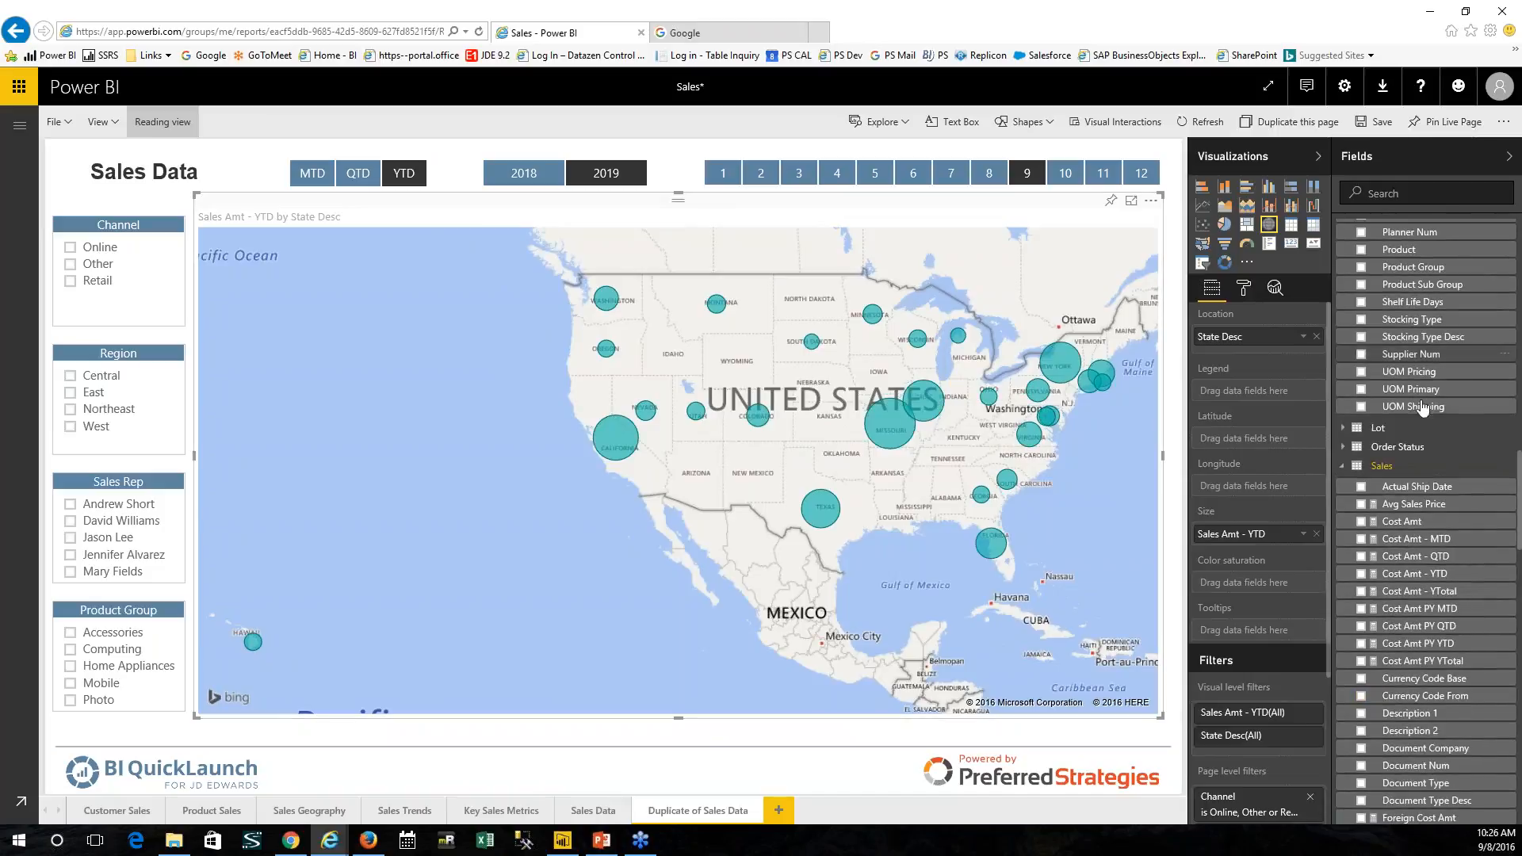
{"action": "left_click", "coordinate": [1342, 467]}
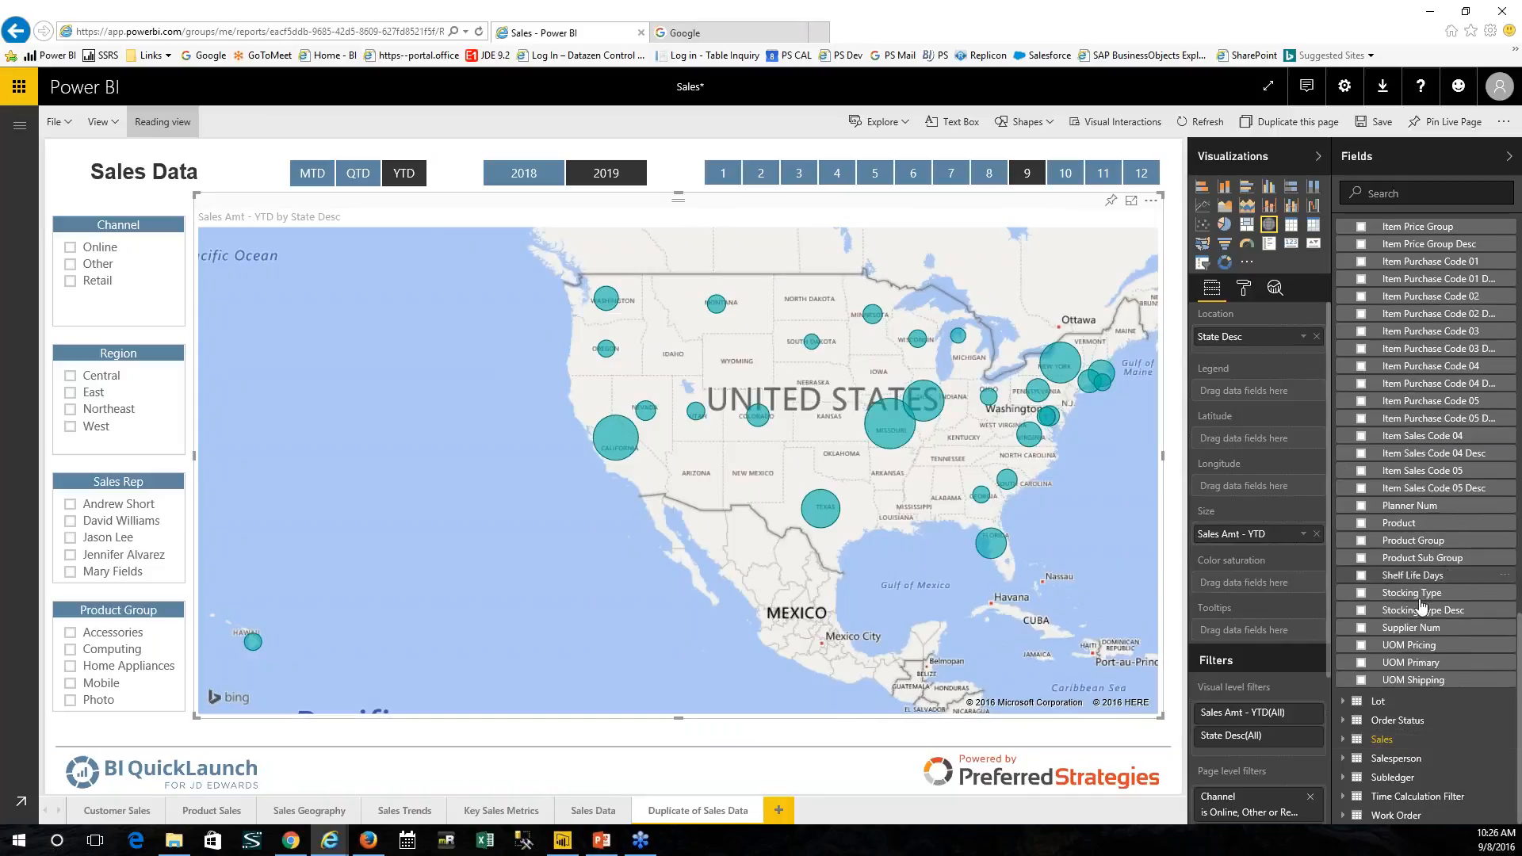
{"action": "left_click_drag", "start_coordinate": [1433, 543], "coordinate": [1269, 392]}
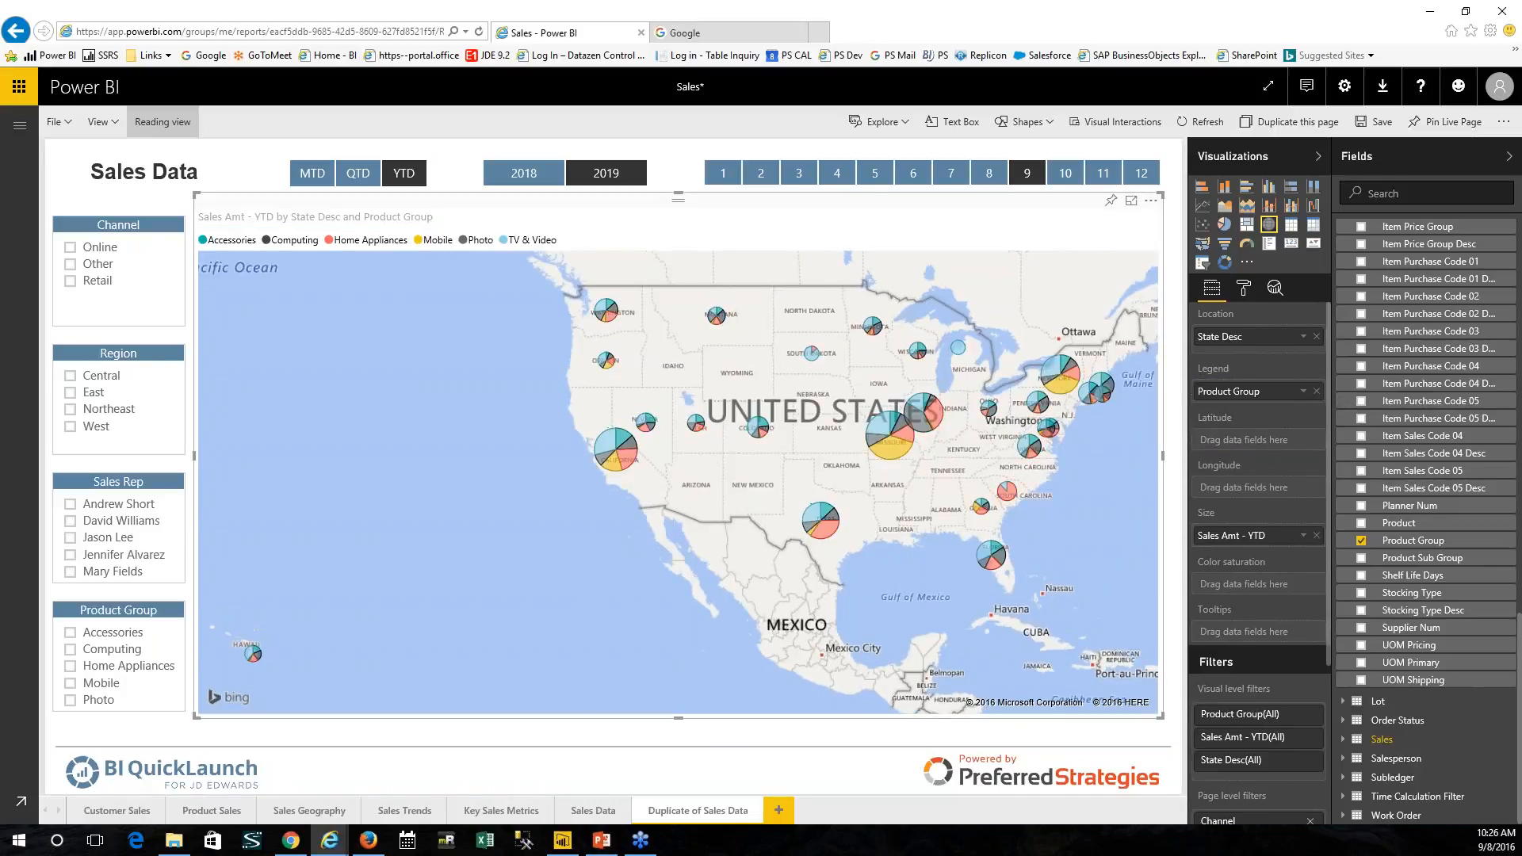
{"action": "mouse_move", "coordinate": [1048, 371]}
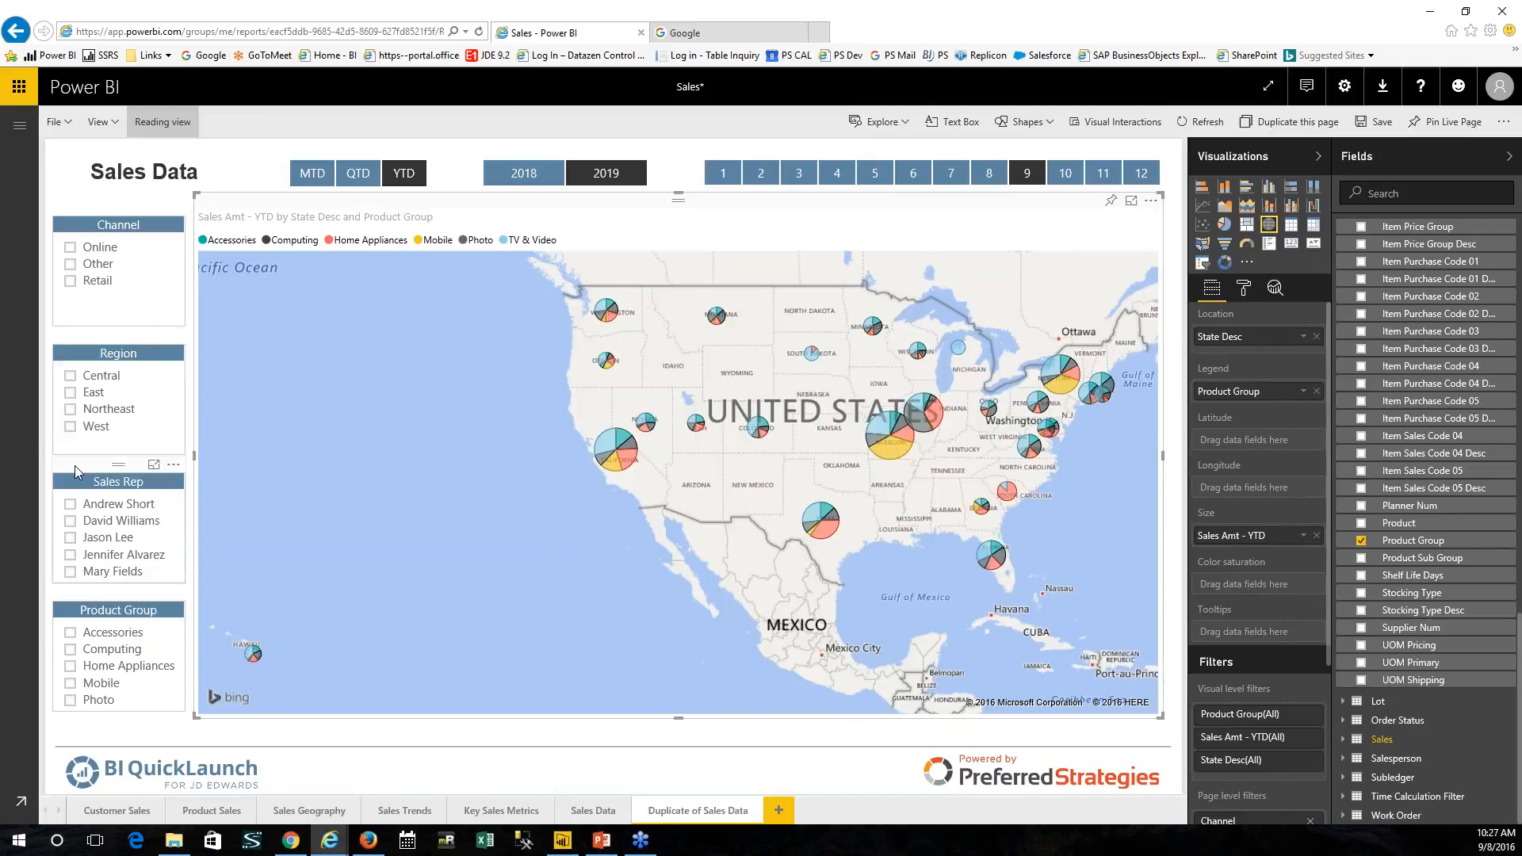
{"action": "left_click", "coordinate": [70, 538]}
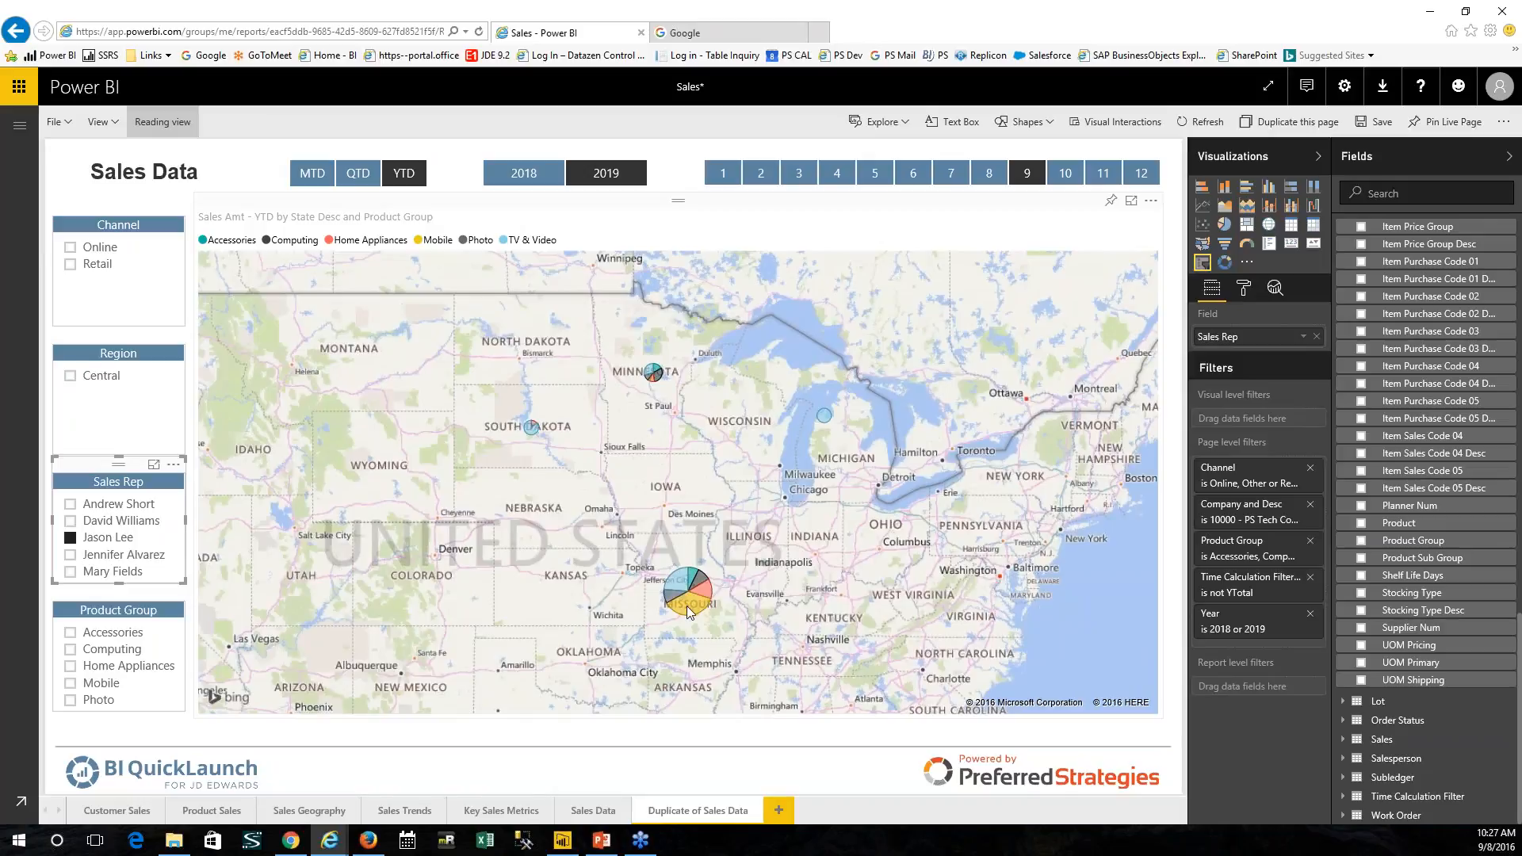
{"action": "mouse_move", "coordinate": [688, 610]}
Step: Add Gross Profit - YTD and Gross Profit % - YTD from the Sales table to the map's tooltips
{"action": "left_click", "coordinate": [989, 221]}
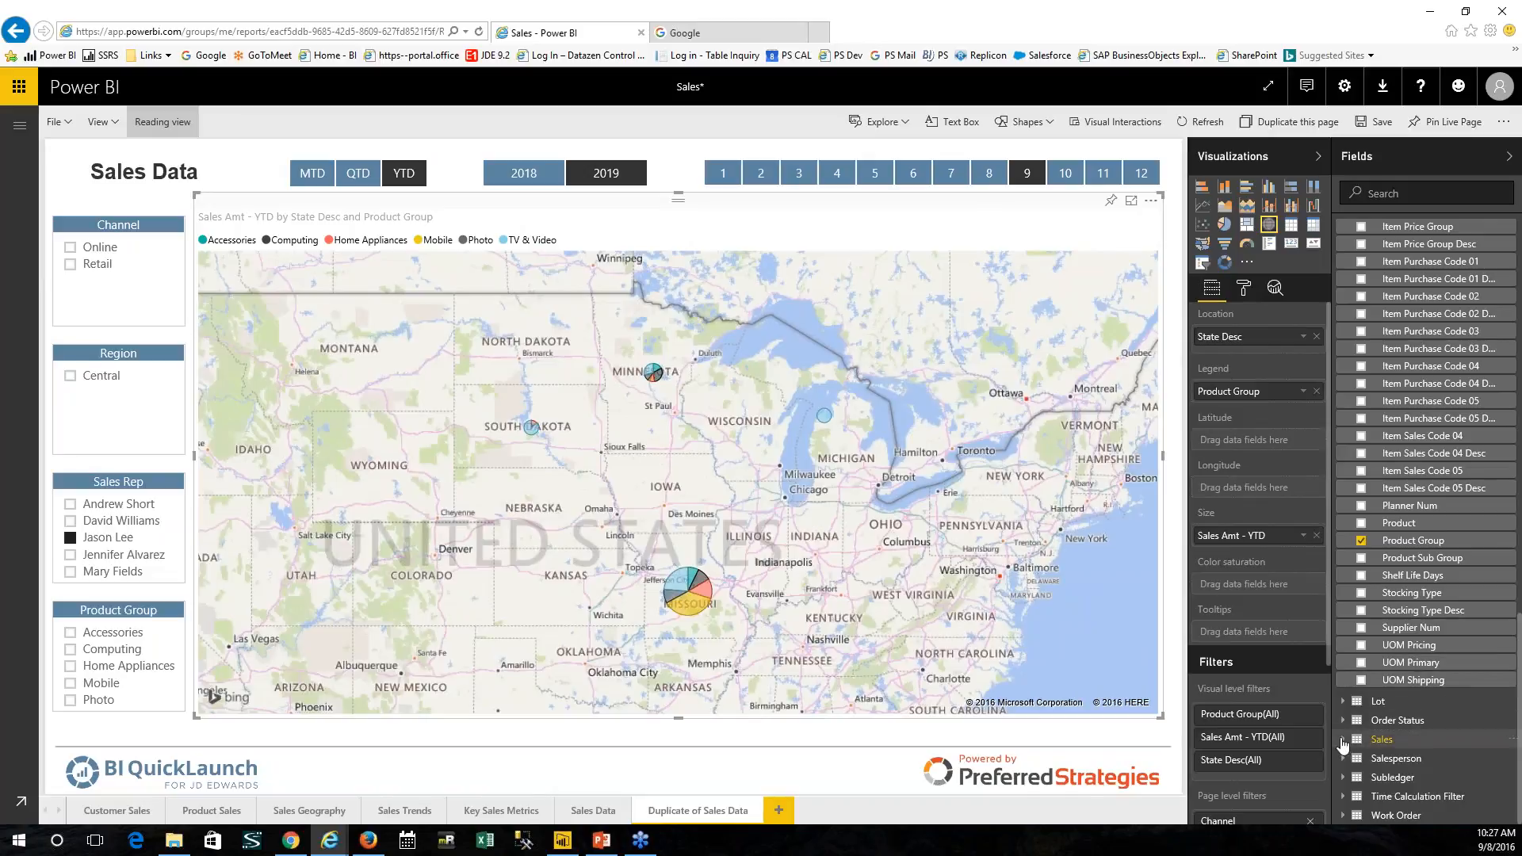
{"action": "left_click", "coordinate": [1348, 739]}
{"action": "scroll", "coordinate": [1422, 705], "scroll_direction": "down", "scroll_amount": 10}
{"action": "scroll", "coordinate": [1423, 702], "scroll_direction": "down", "scroll_amount": 2}
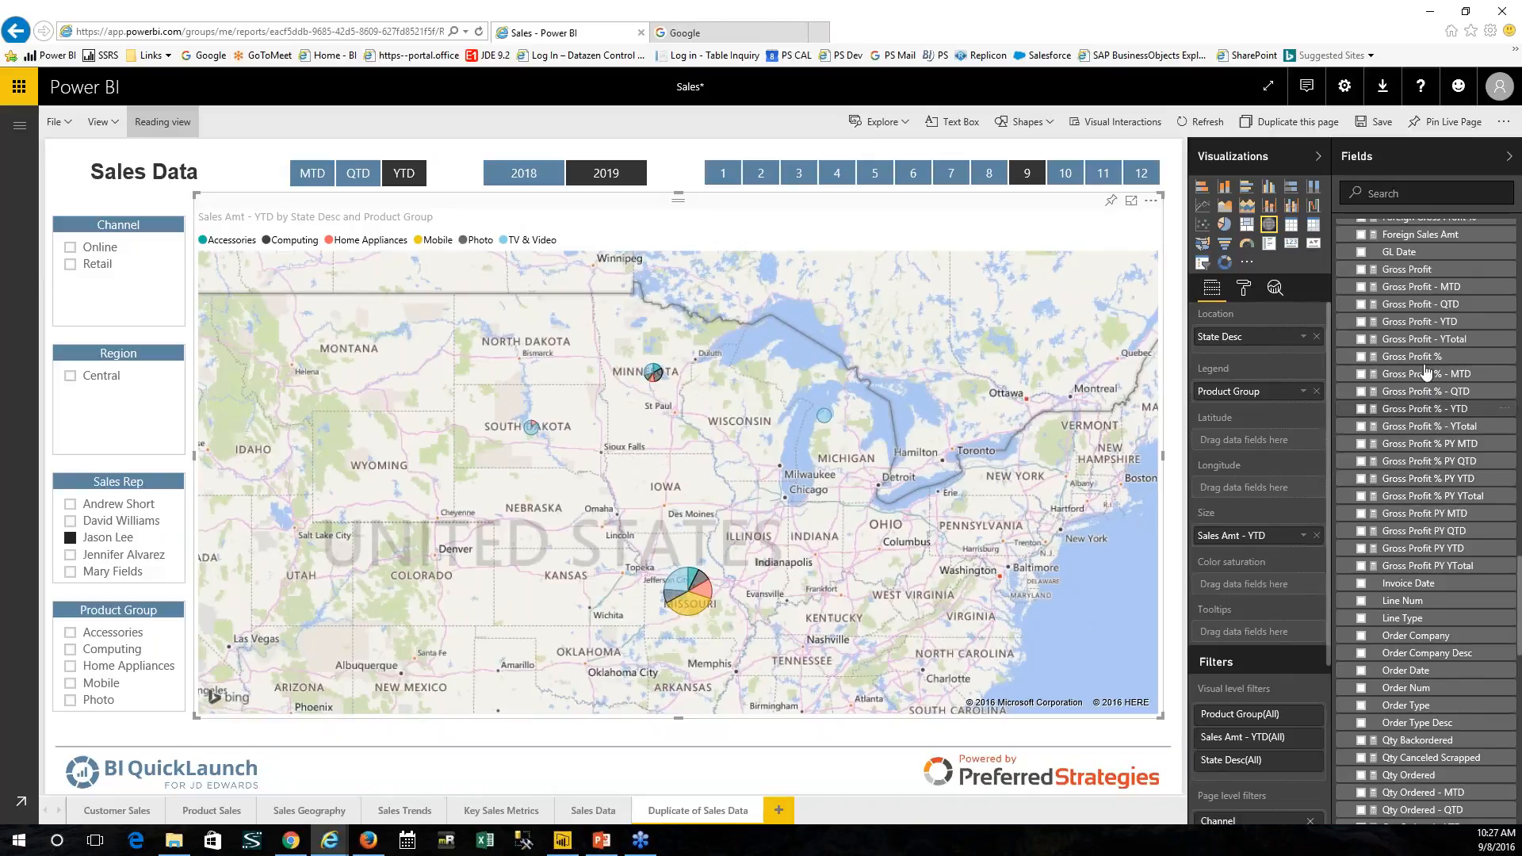
{"action": "left_click_drag", "start_coordinate": [1424, 323], "coordinate": [1263, 637]}
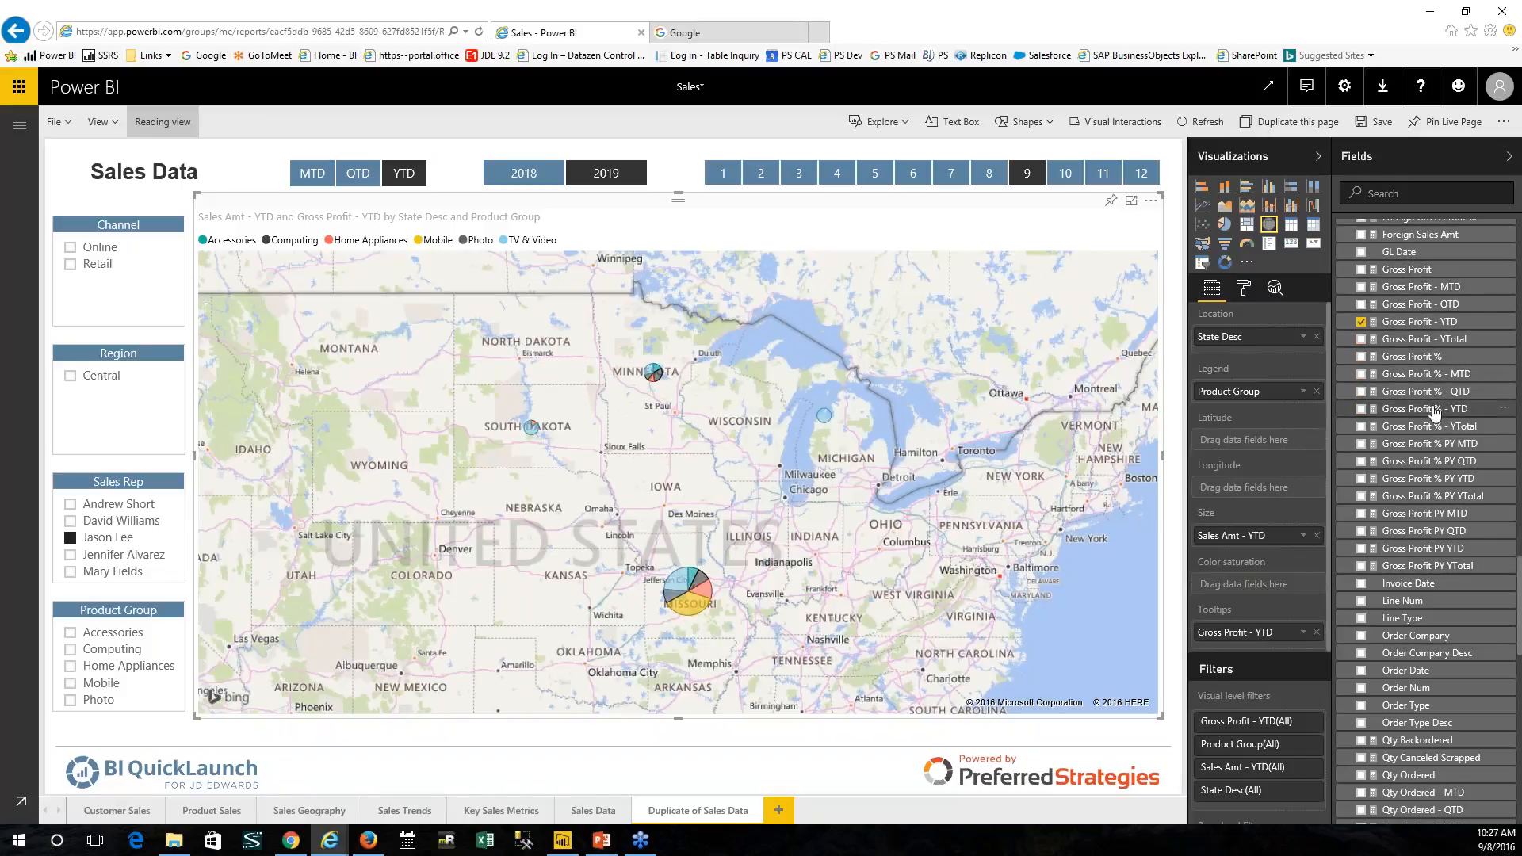
{"action": "left_click_drag", "start_coordinate": [1419, 408], "coordinate": [1276, 646]}
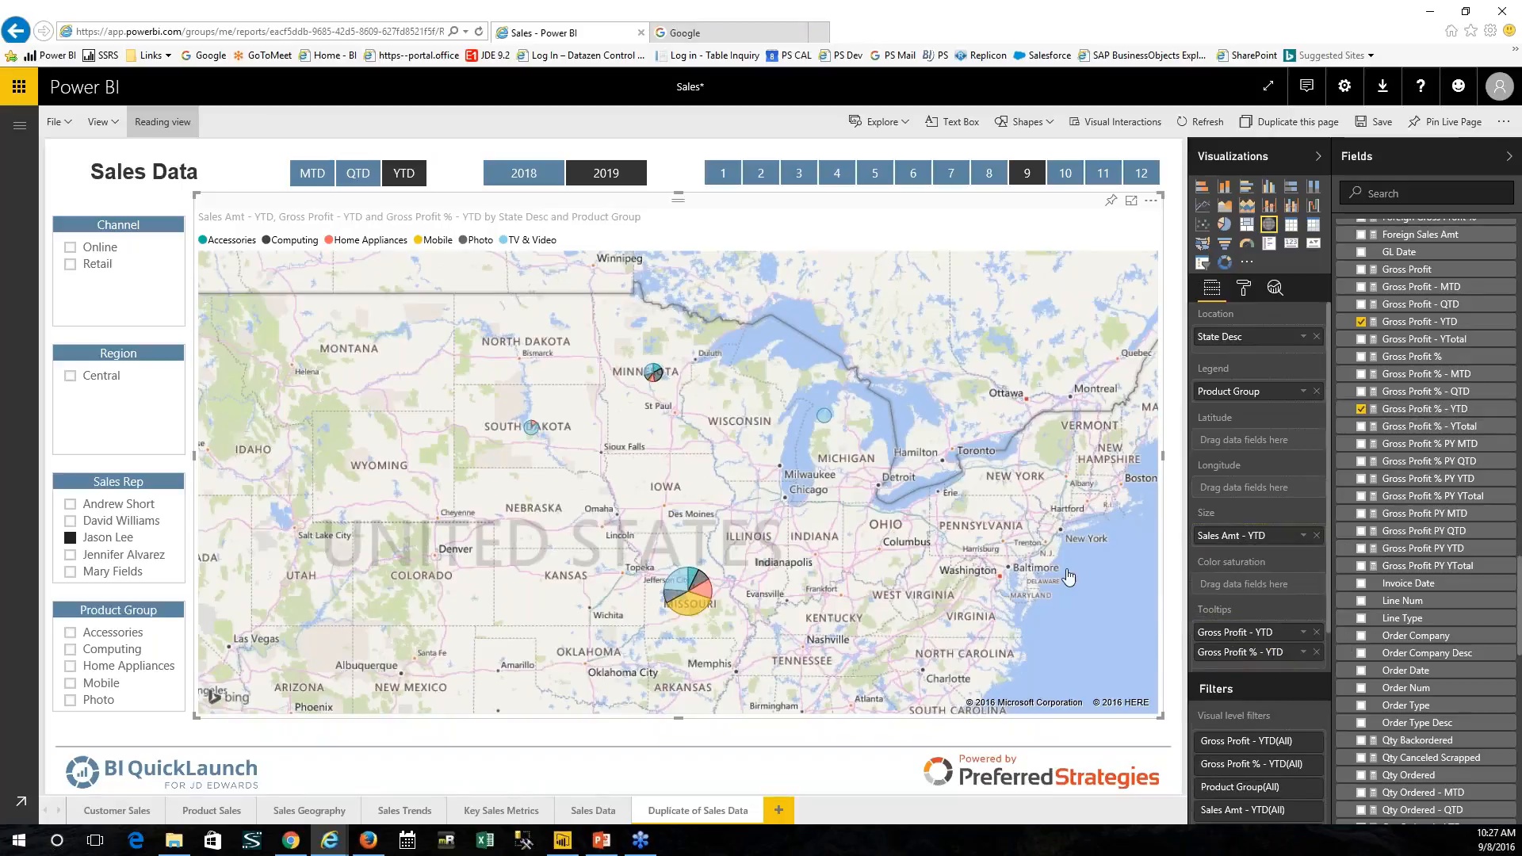
{"action": "mouse_move", "coordinate": [685, 611]}
Step: Add a new blank report page and insert a slicer on the Calendar table's Year field
{"action": "left_click", "coordinate": [781, 811]}
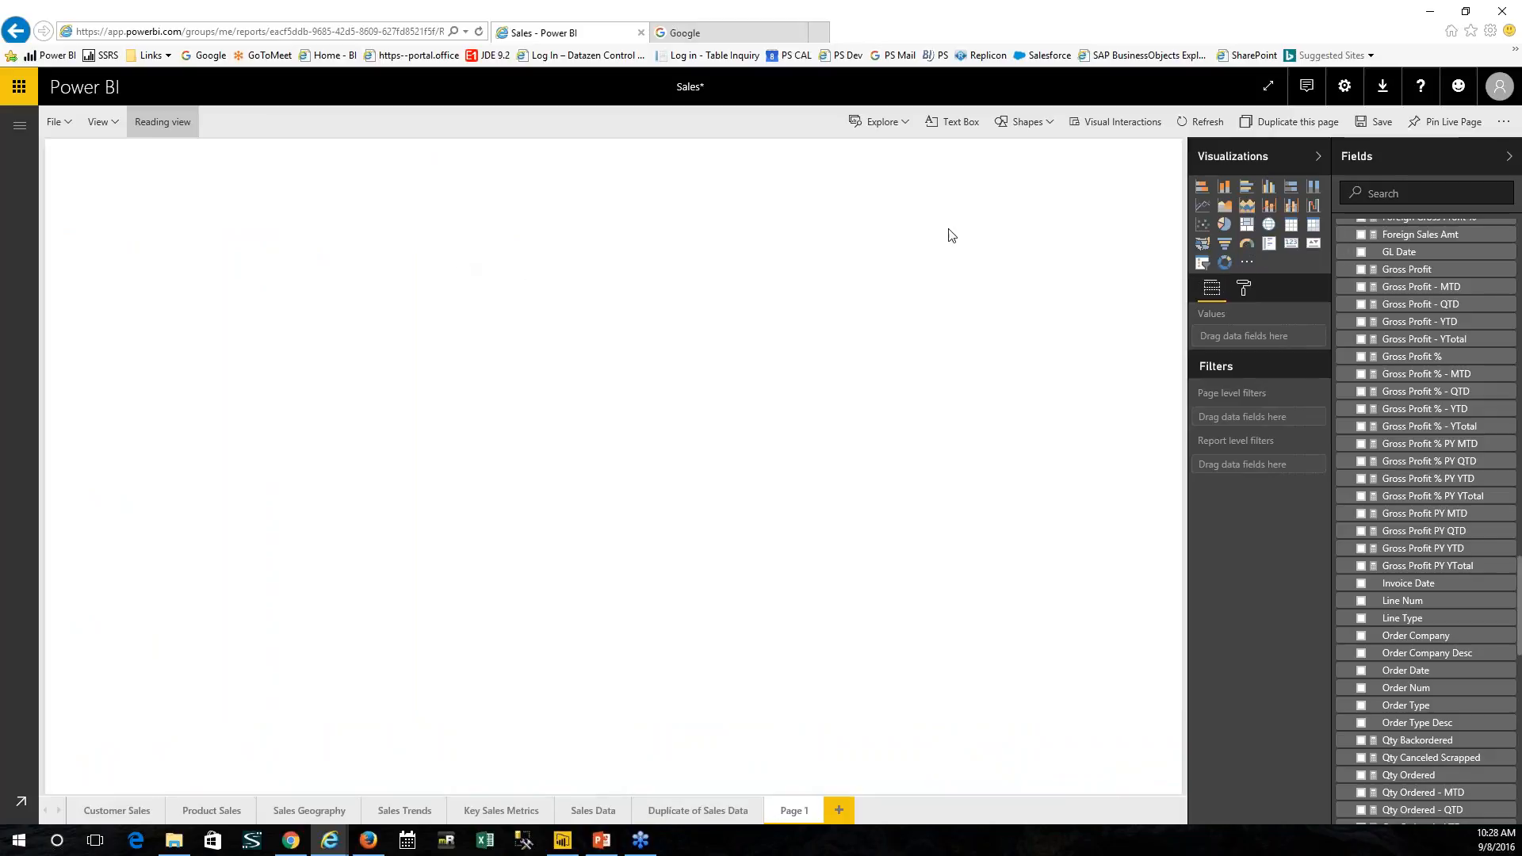
{"action": "left_click", "coordinate": [1197, 262]}
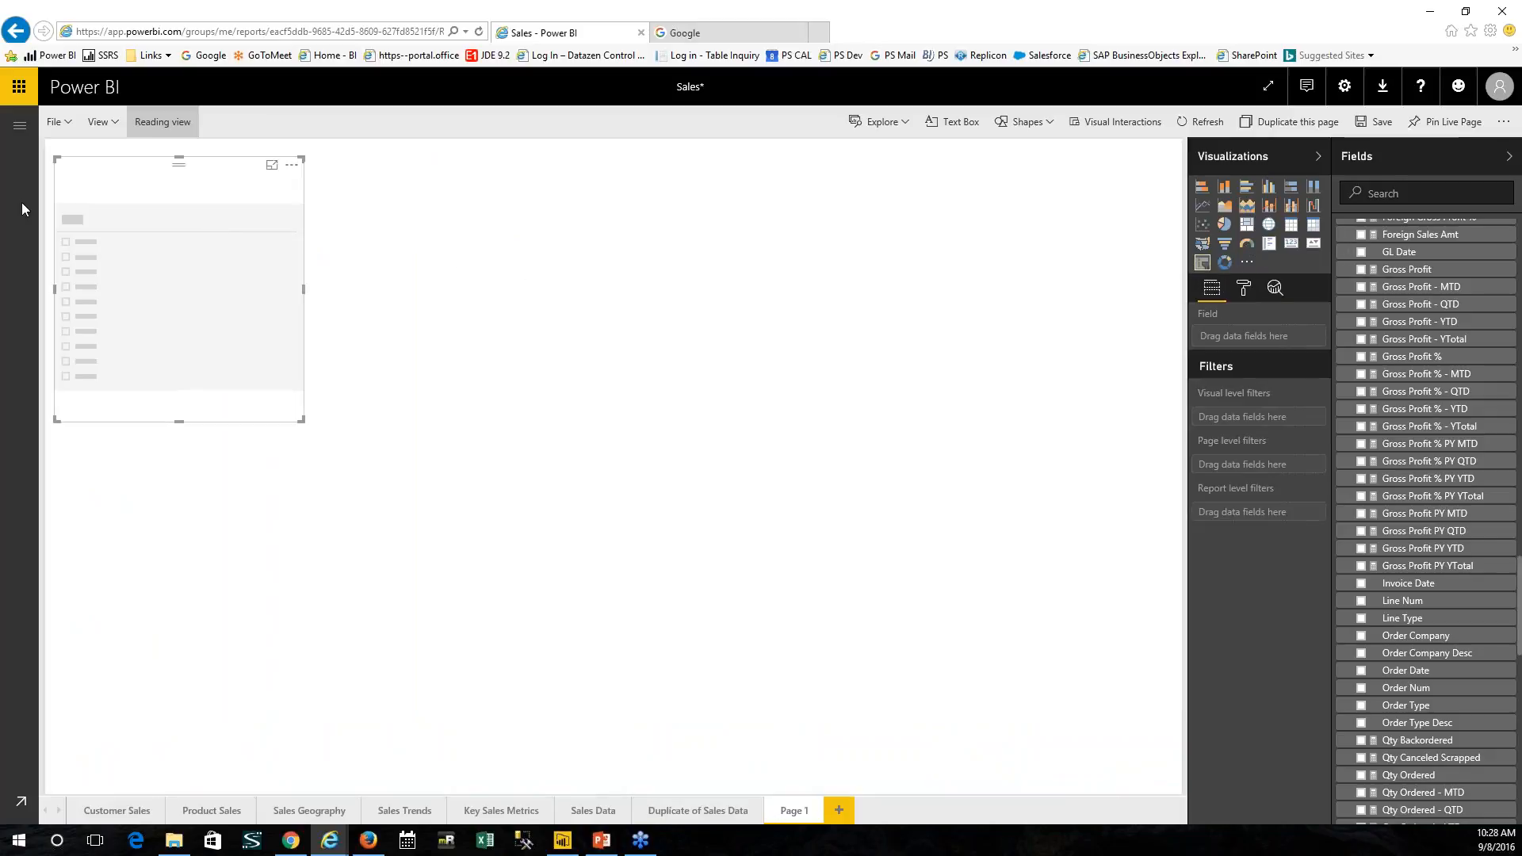
{"action": "scroll", "coordinate": [1474, 582], "scroll_direction": "up", "scroll_amount": 5}
{"action": "scroll", "coordinate": [1474, 475], "scroll_direction": "up", "scroll_amount": 10}
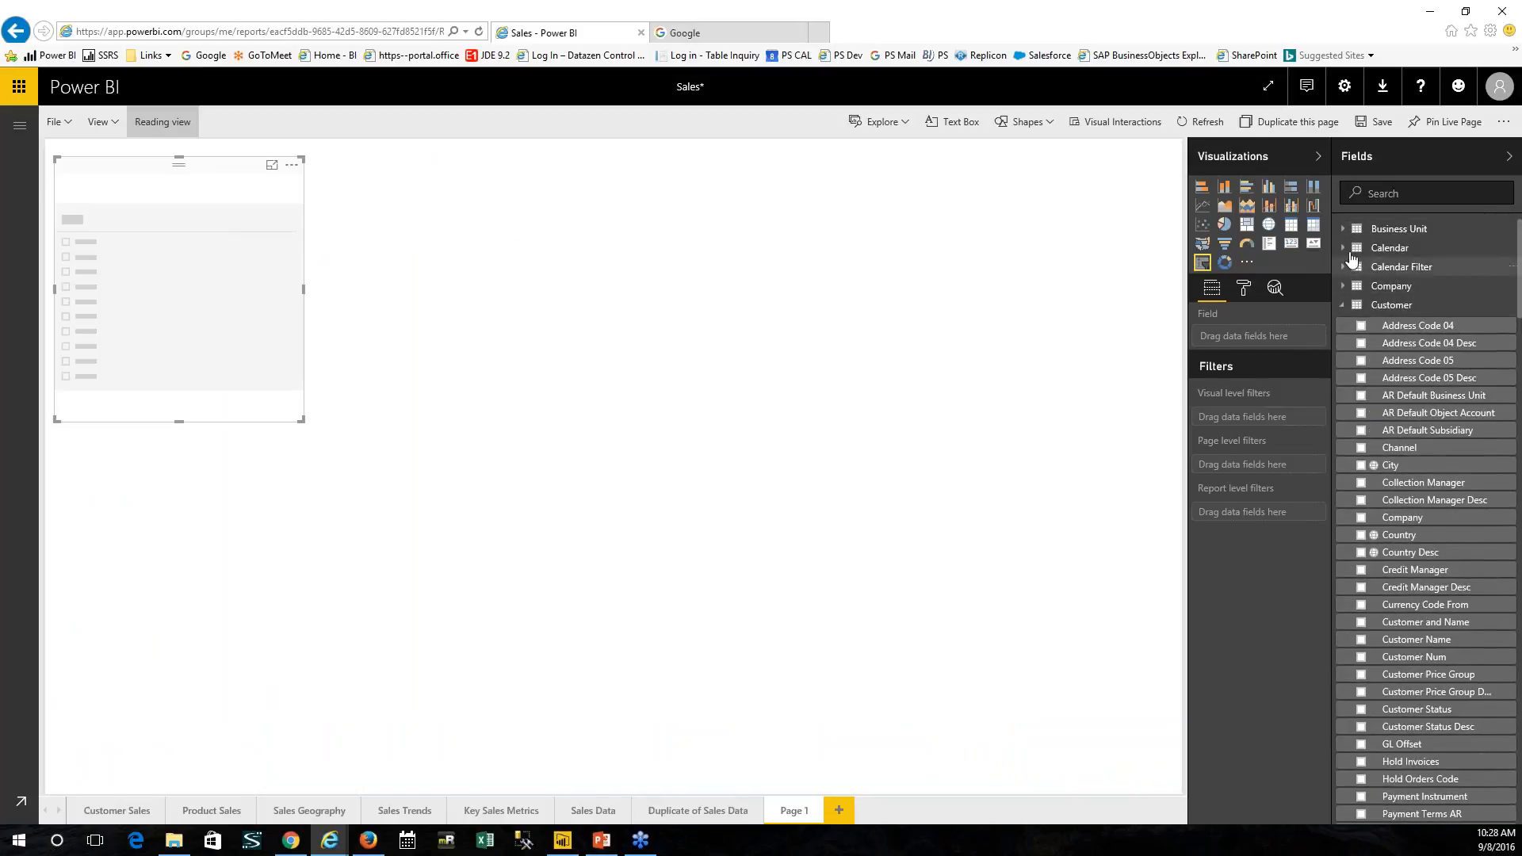
{"action": "left_click", "coordinate": [1345, 250]}
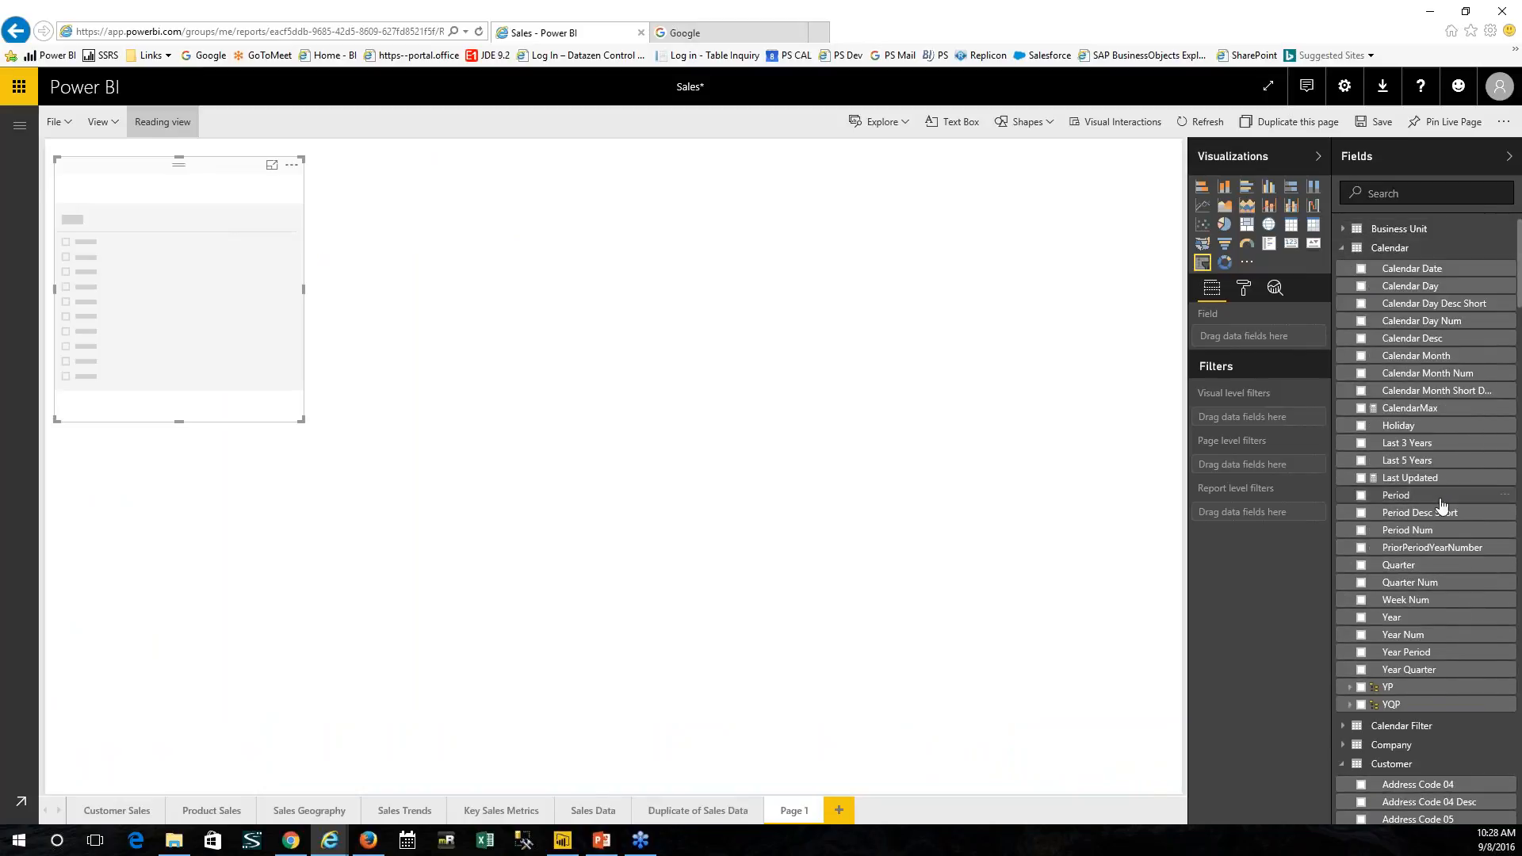
{"action": "left_click", "coordinate": [1362, 619]}
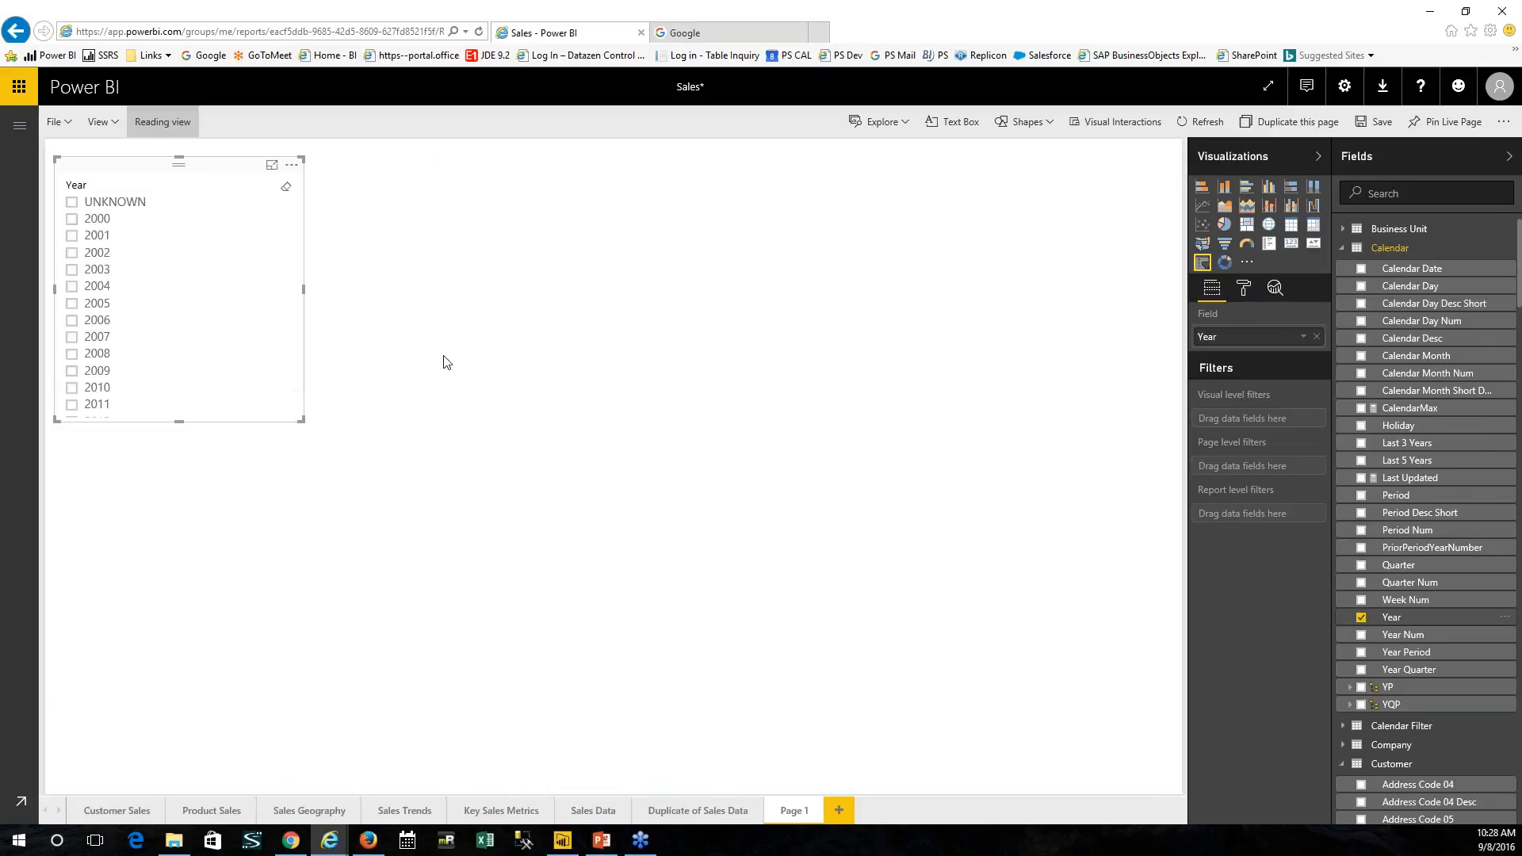
Step: Select 2019 in the Year slicer and deselect the visual
{"action": "scroll", "coordinate": [127, 339], "scroll_direction": "down", "scroll_amount": 5}
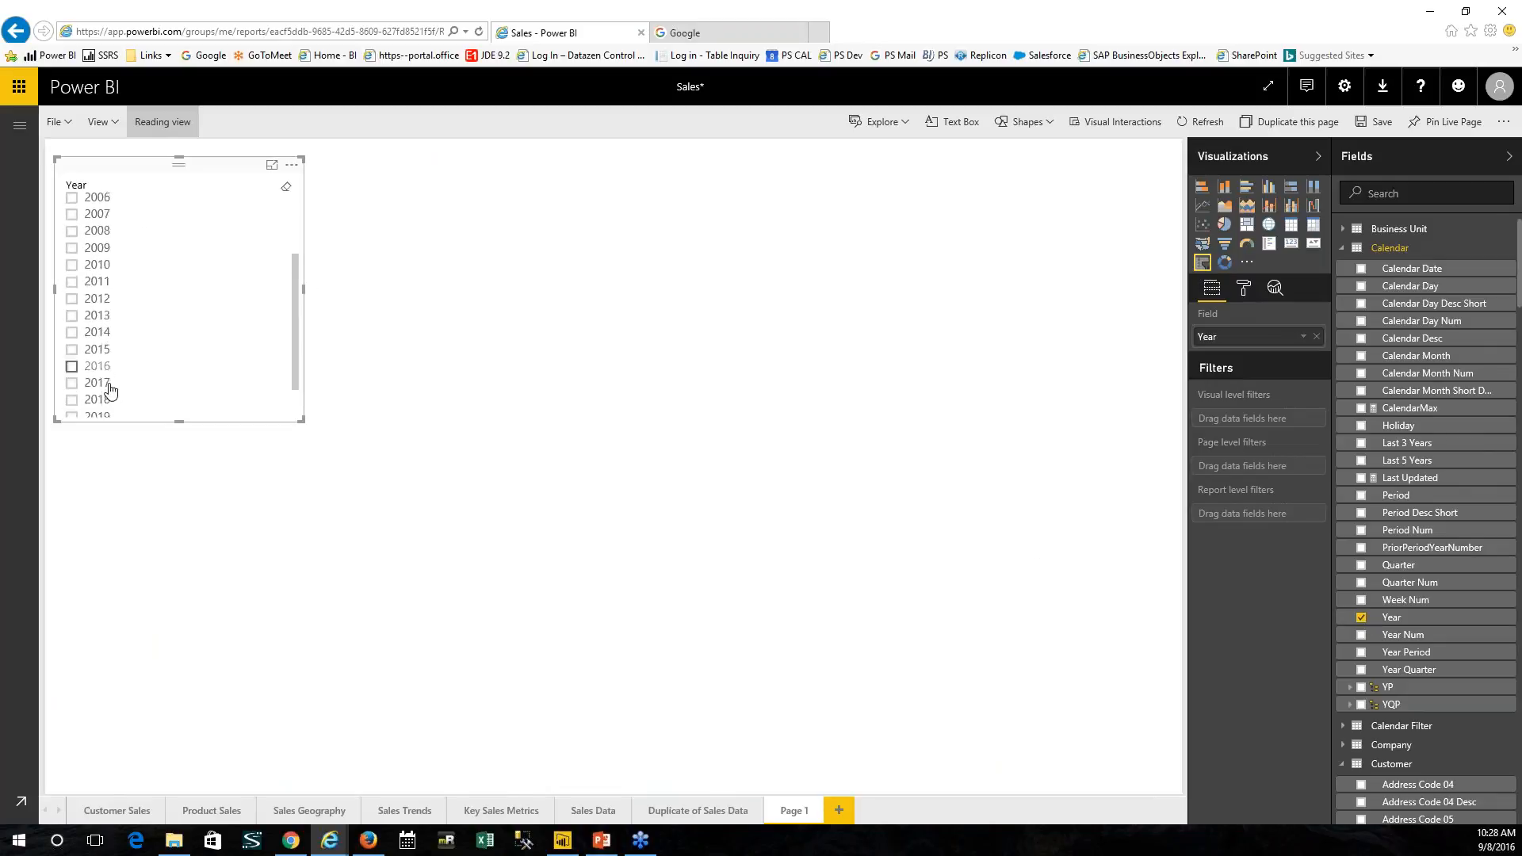
{"action": "left_click", "coordinate": [73, 397]}
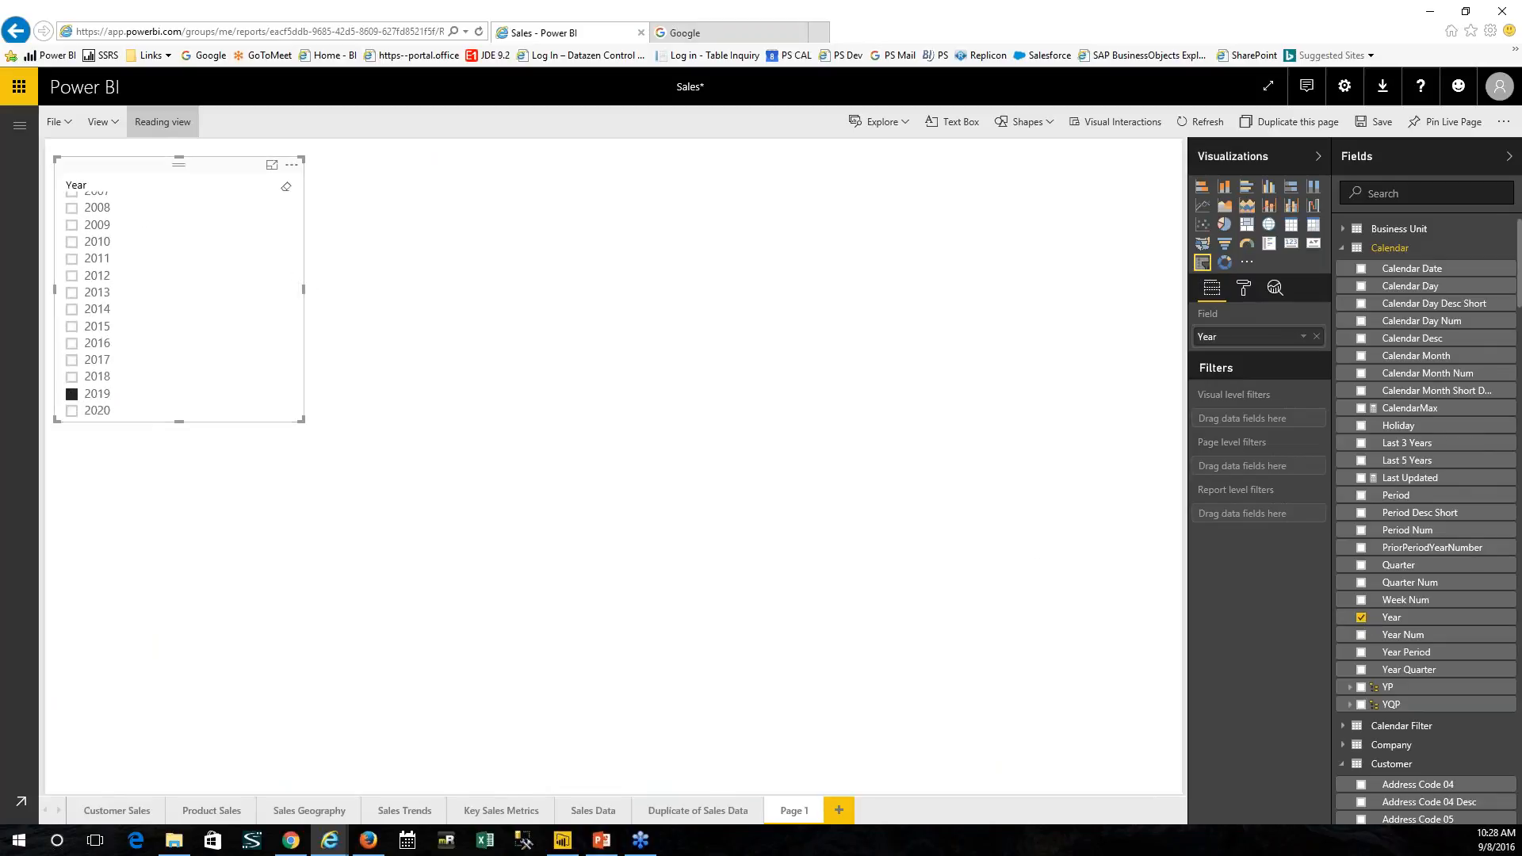
{"action": "left_click", "coordinate": [768, 379]}
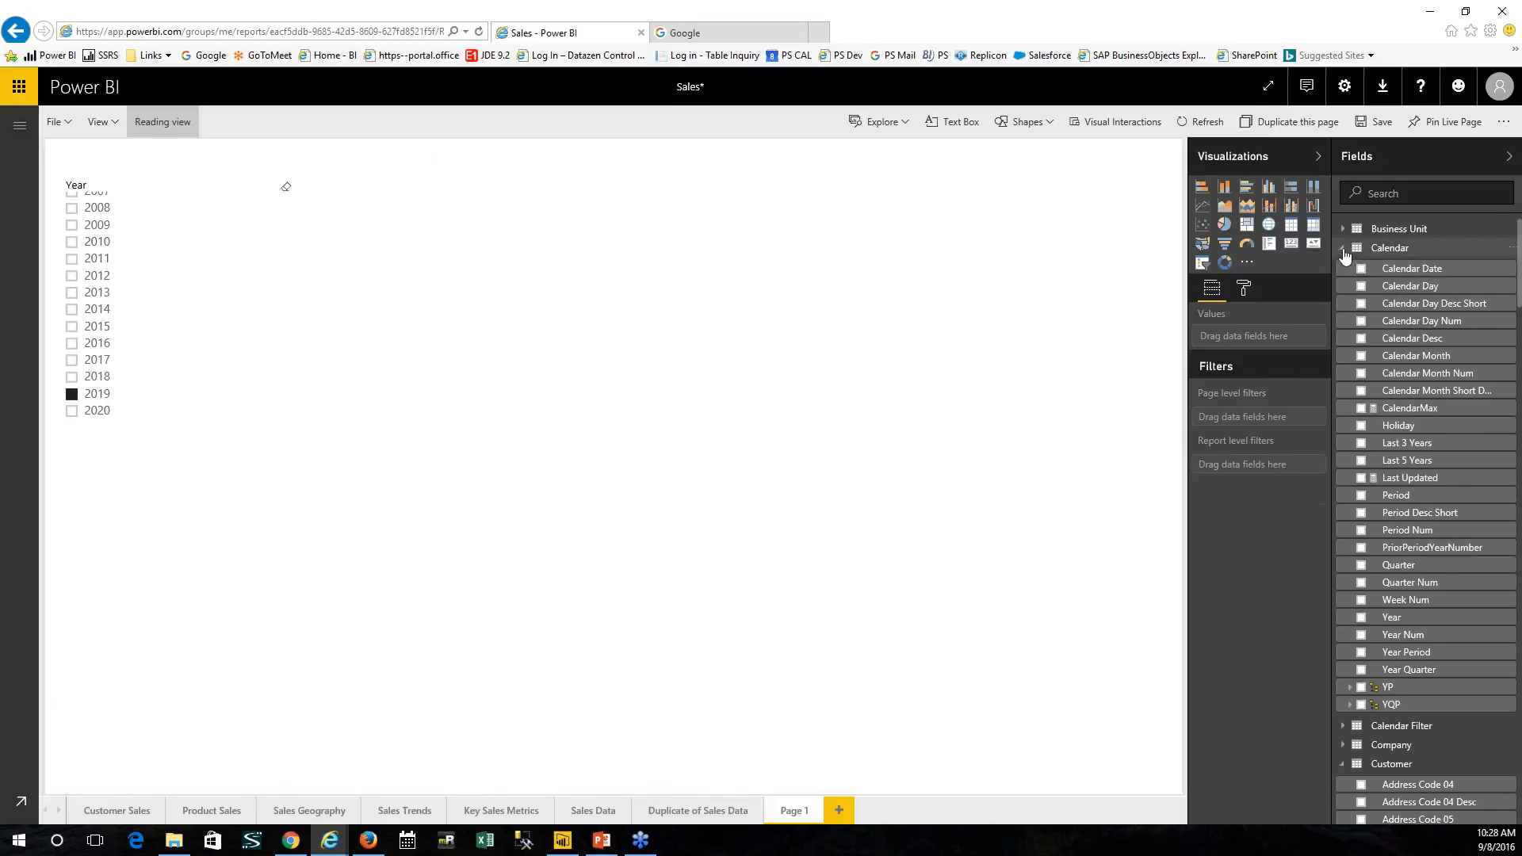
Step: Place the item branch Product Group field on the canvas as a new table beside the Year slicer
{"action": "left_click", "coordinate": [1344, 249]}
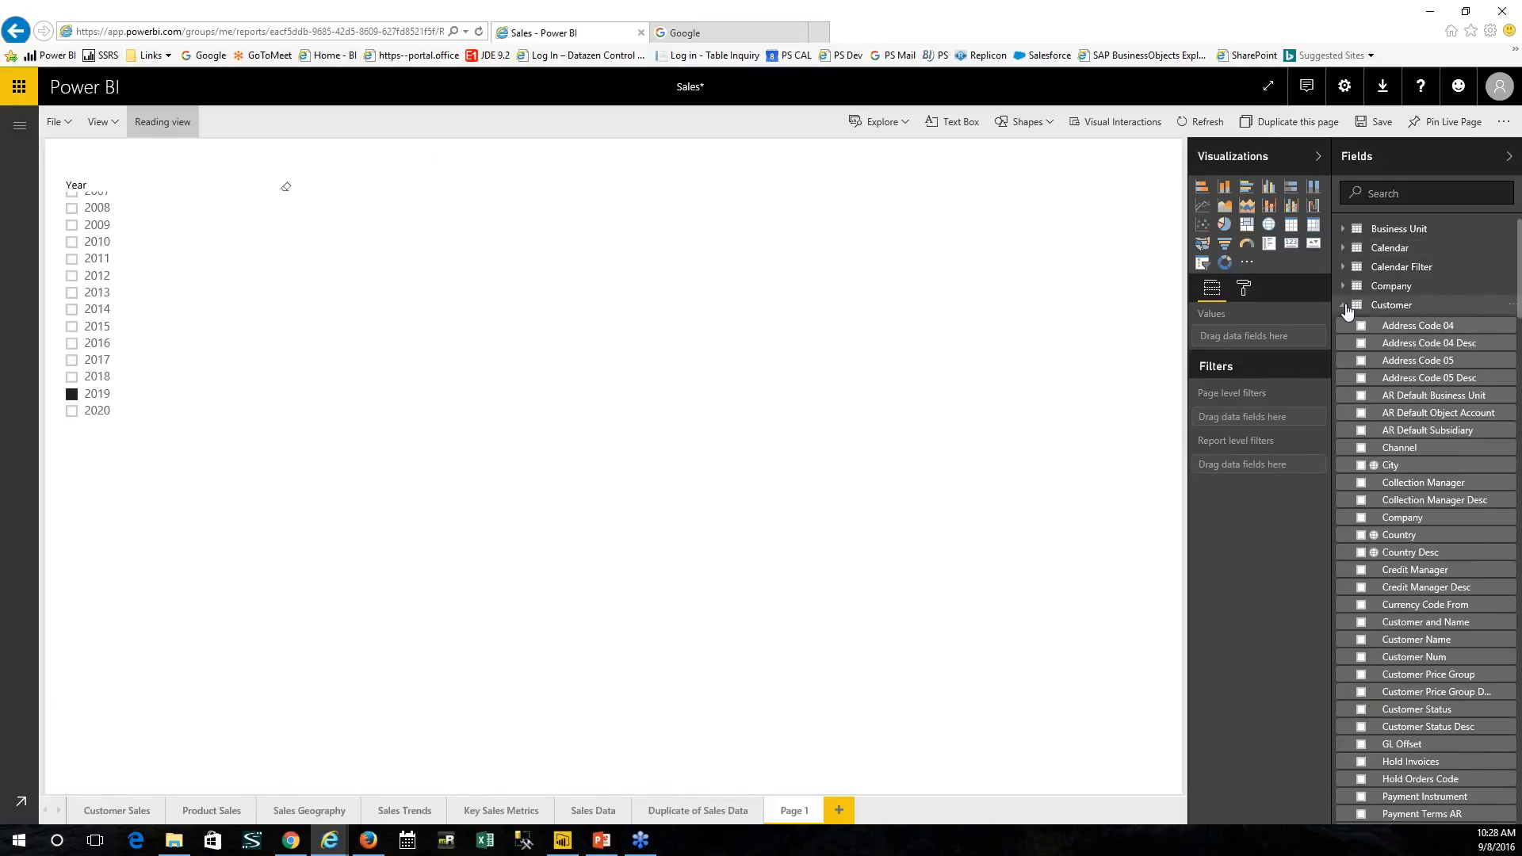
{"action": "left_click", "coordinate": [1344, 306]}
{"action": "scroll", "coordinate": [1432, 507], "scroll_direction": "down", "scroll_amount": 7}
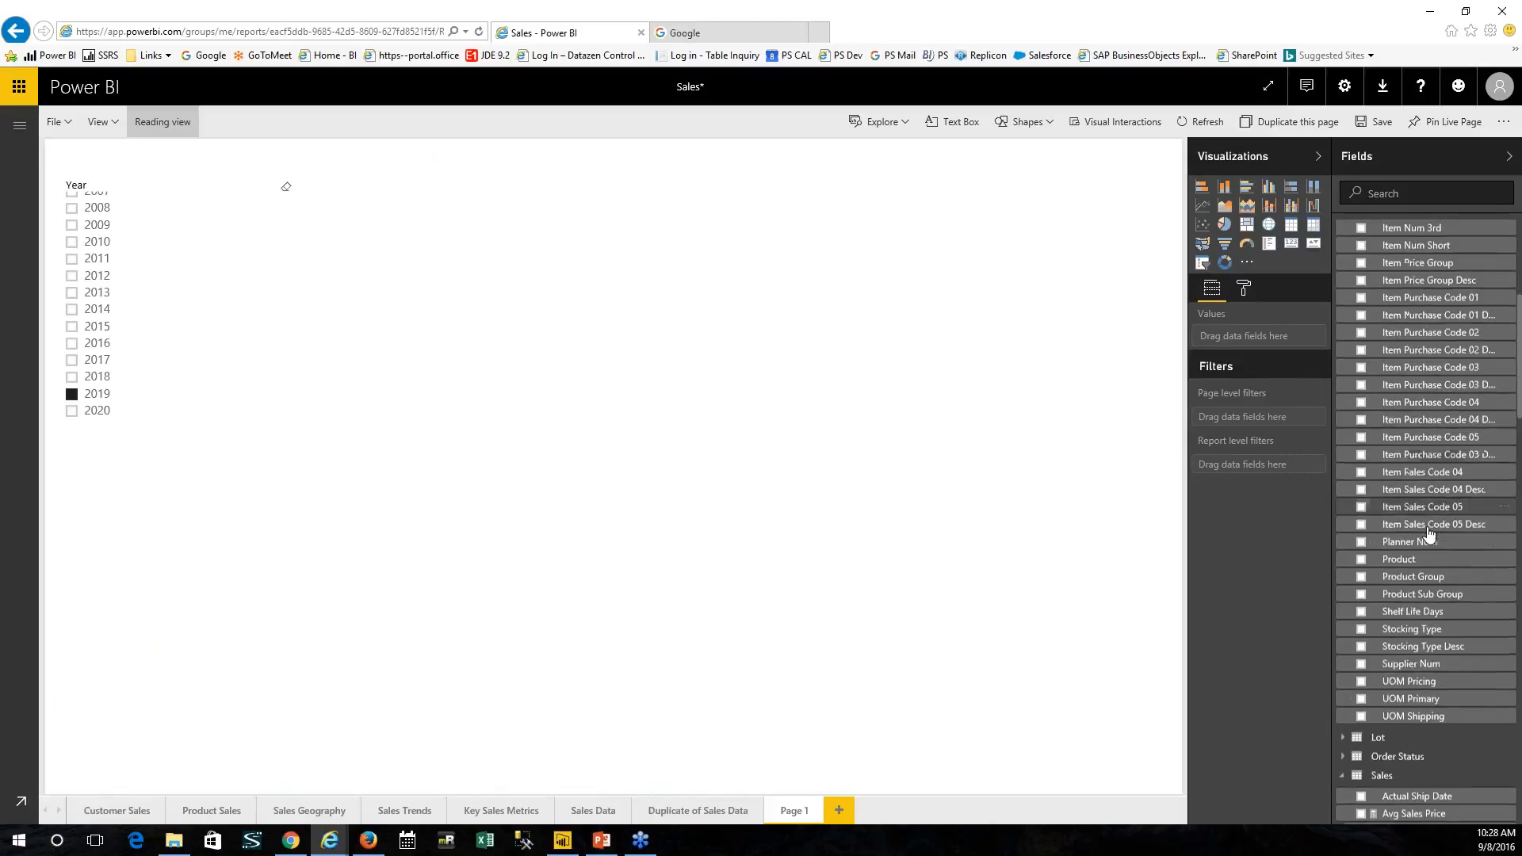
{"action": "left_click_drag", "start_coordinate": [1435, 577], "coordinate": [428, 230]}
Step: Narrow the Year slicer to about half its width and move the Product Group table clear of it
{"action": "left_click", "coordinate": [173, 185]}
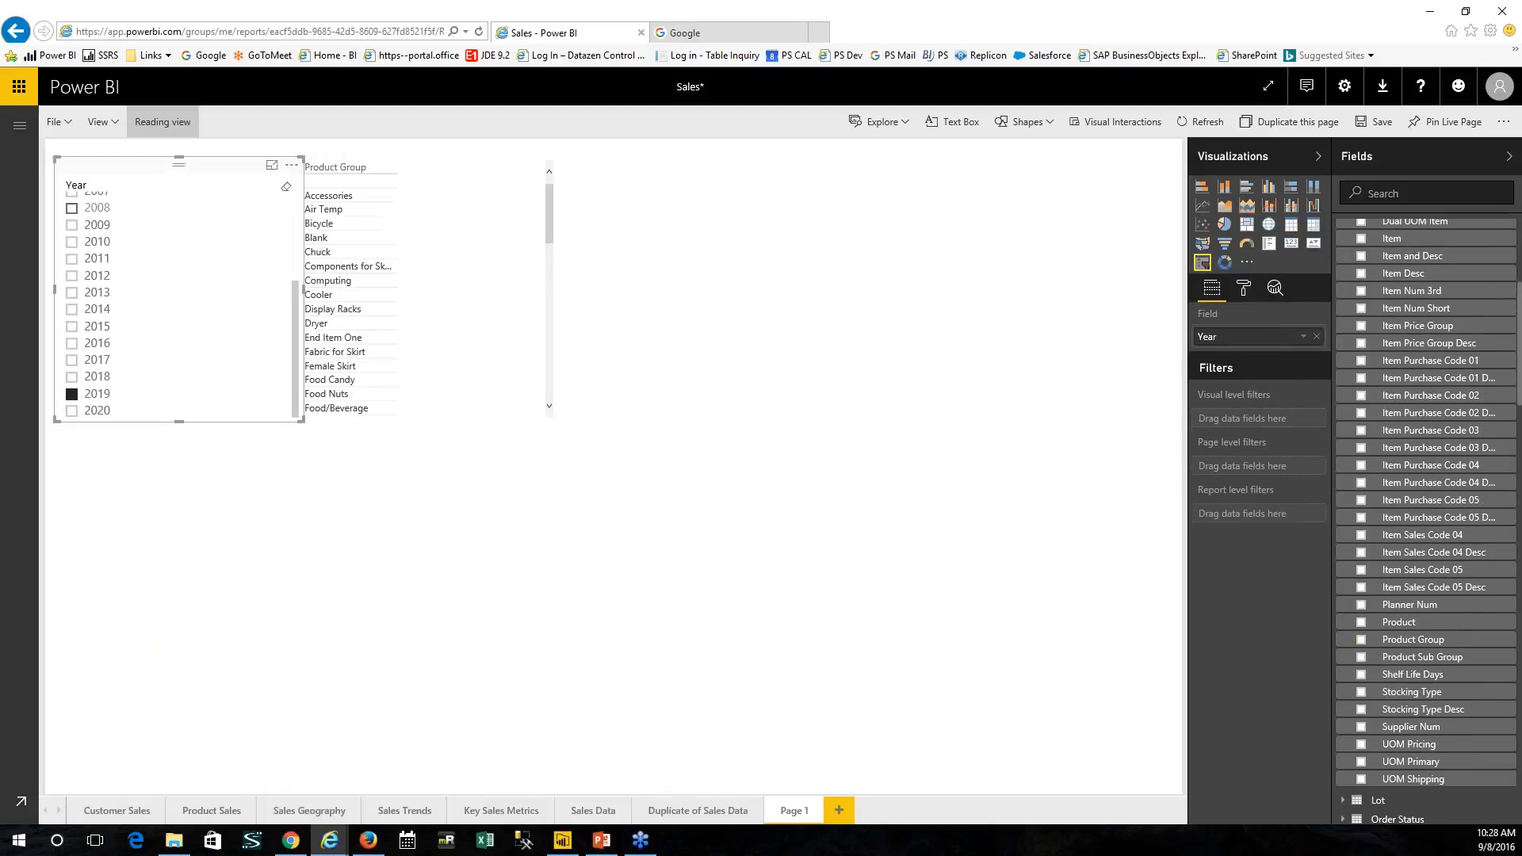
{"action": "left_click_drag", "start_coordinate": [303, 289], "coordinate": [180, 290]}
{"action": "left_click_drag", "start_coordinate": [424, 159], "coordinate": [383, 178]}
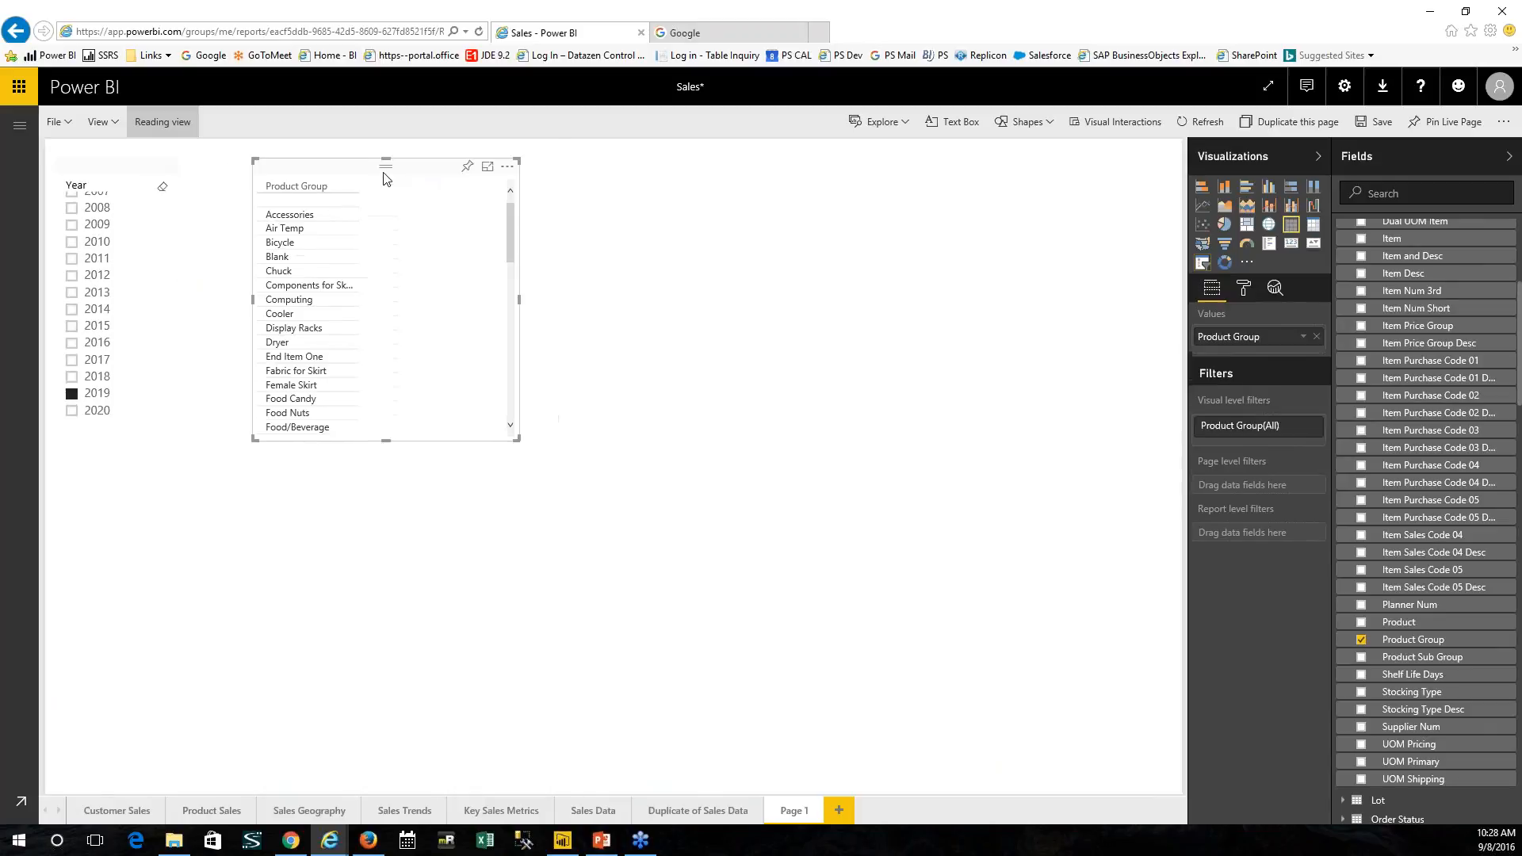
Step: Add Sales Amt - YTD to the Product Group table and move the table slightly down
{"action": "scroll", "coordinate": [1467, 381], "scroll_direction": "down", "scroll_amount": 10}
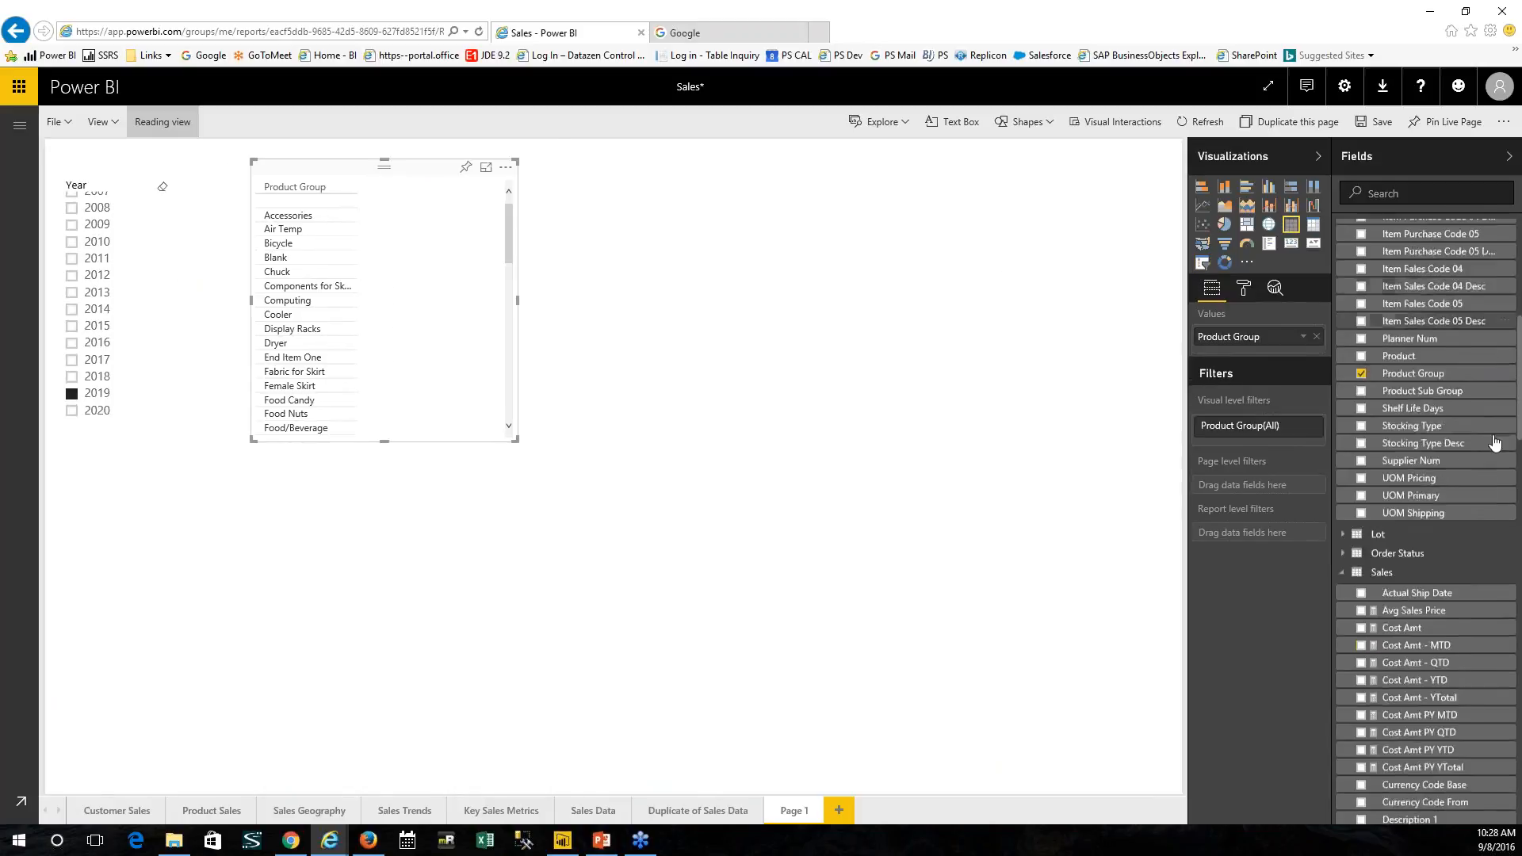
{"action": "scroll", "coordinate": [1482, 533], "scroll_direction": "down", "scroll_amount": 10}
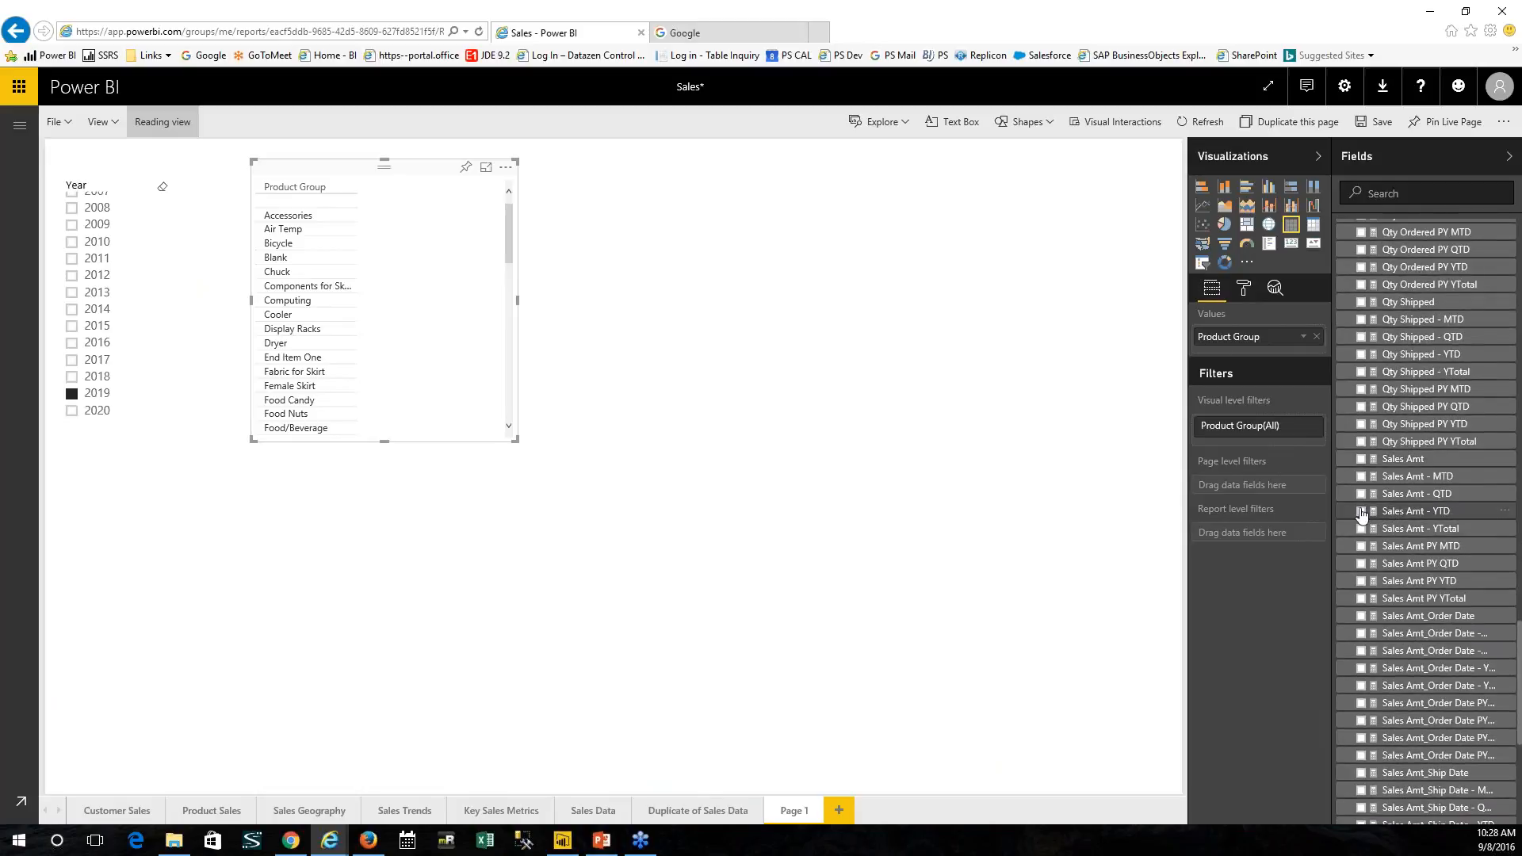
{"action": "left_click", "coordinate": [1360, 511]}
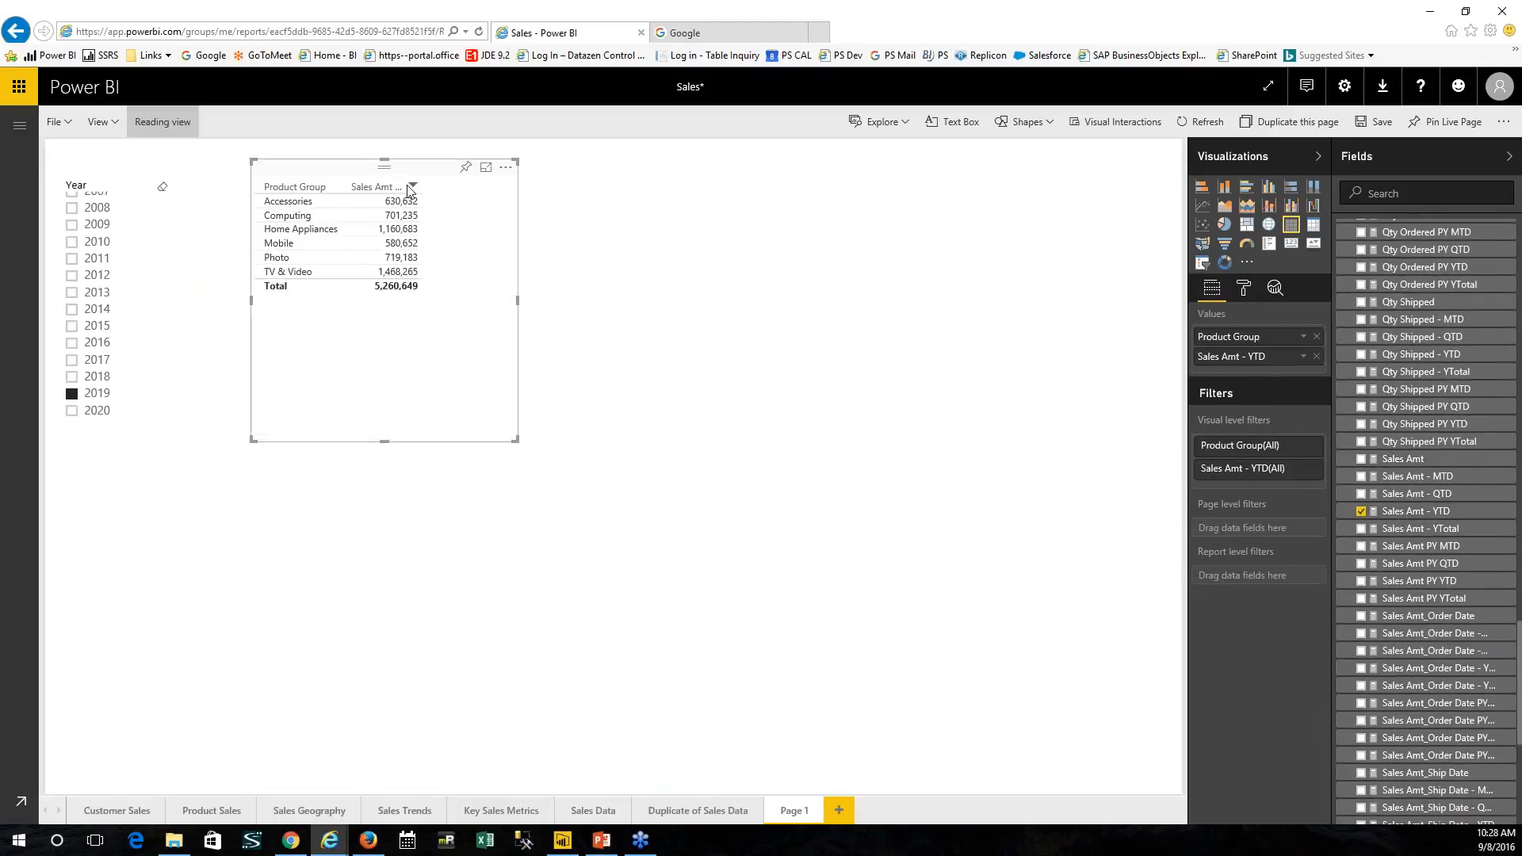
{"action": "left_click_drag", "start_coordinate": [396, 169], "coordinate": [384, 196]}
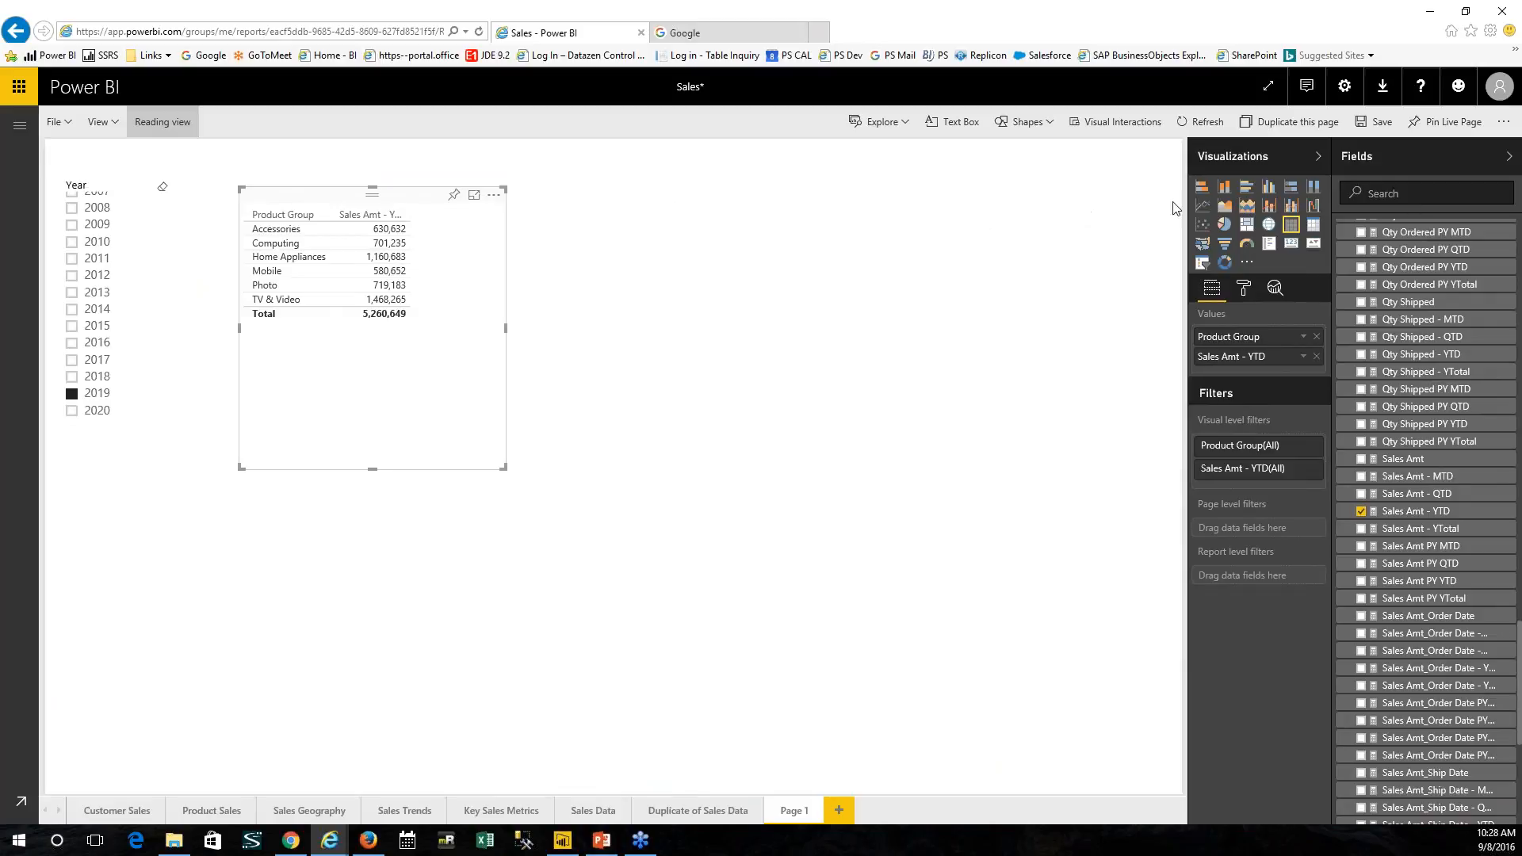
Step: Convert the Product Group table to a clustered bar chart and sort it by Sales Amt - YTD
{"action": "left_click", "coordinate": [1248, 189]}
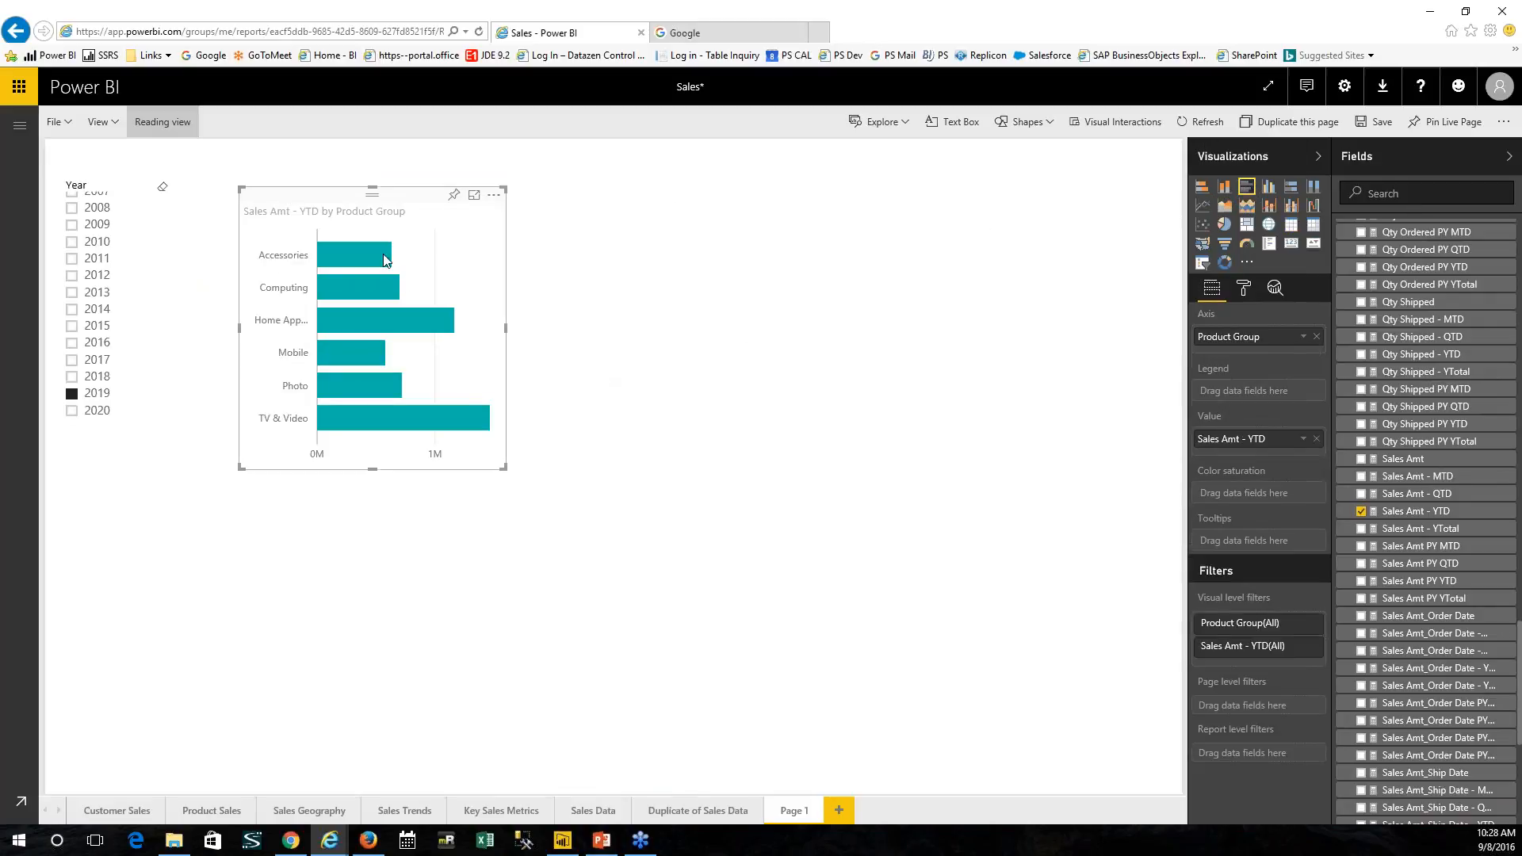
{"action": "left_click", "coordinate": [493, 198]}
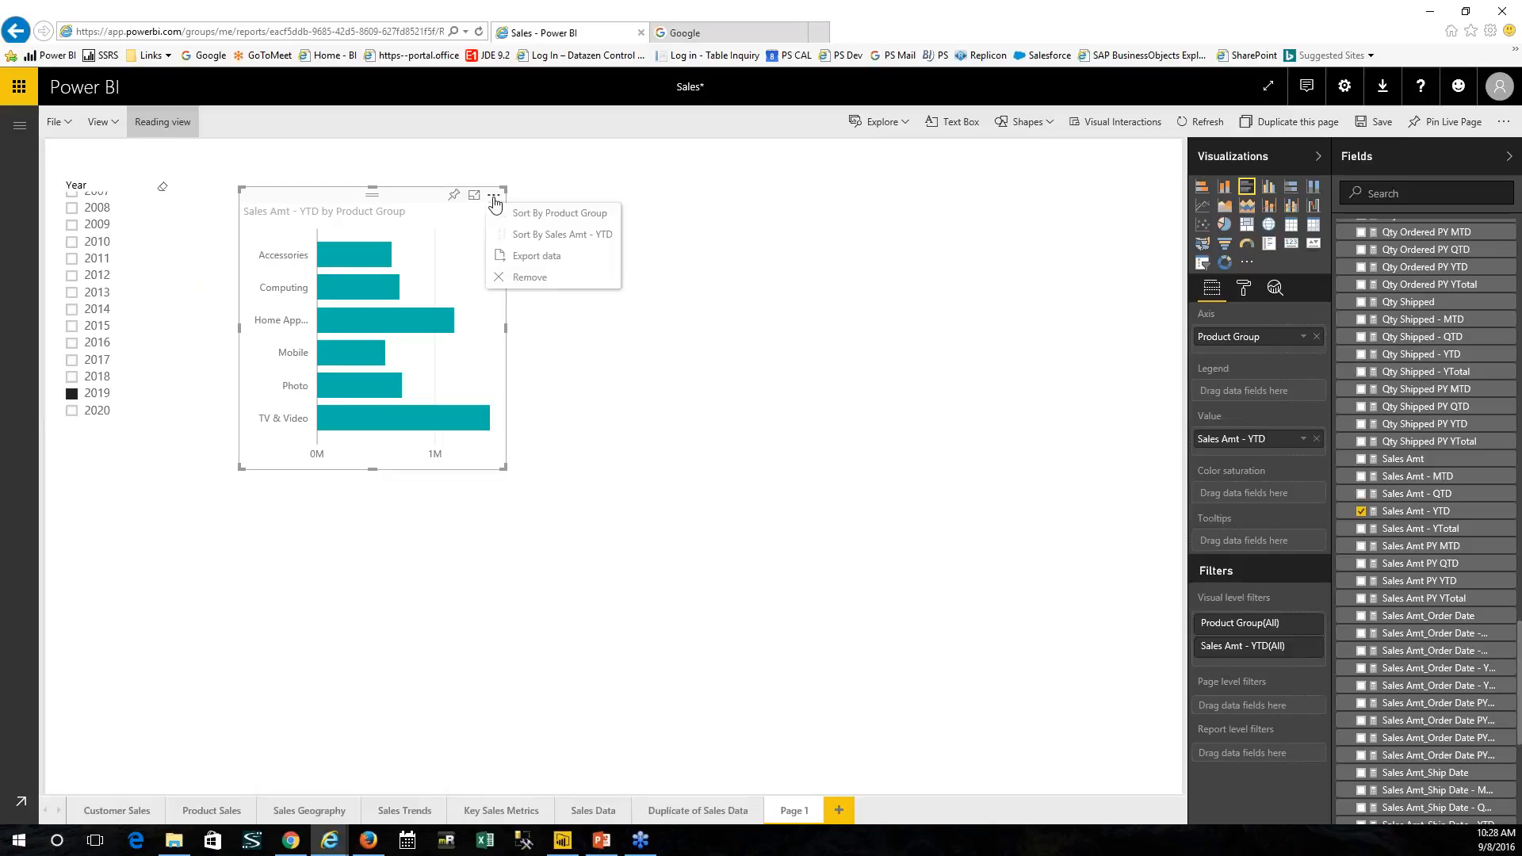
{"action": "left_click", "coordinate": [538, 235]}
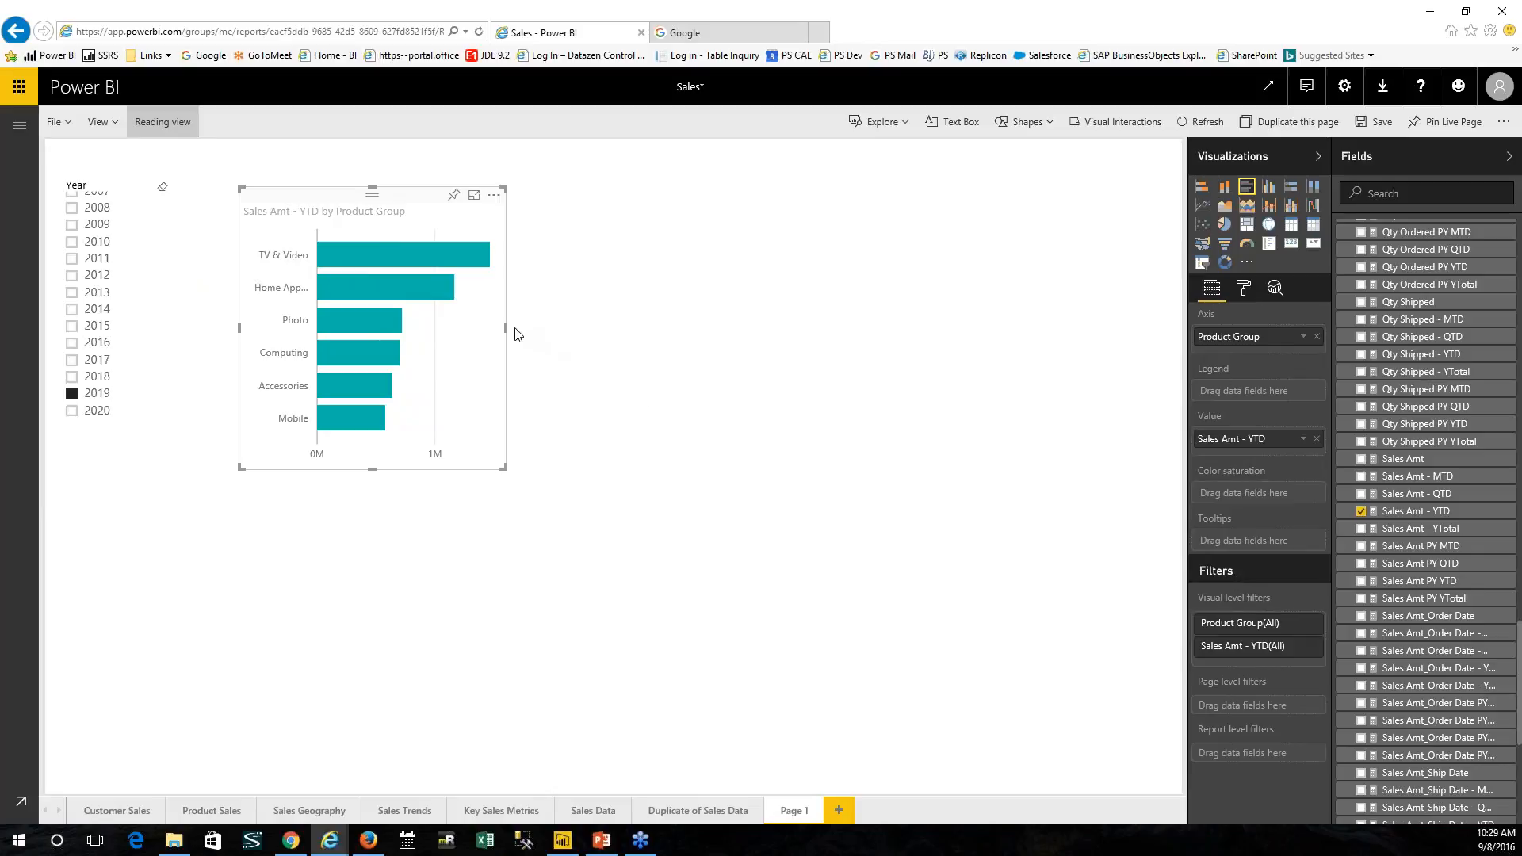
Step: Turn on data labels for the Product Group bar chart and set their display units to Thousands
{"action": "left_click", "coordinate": [1243, 290]}
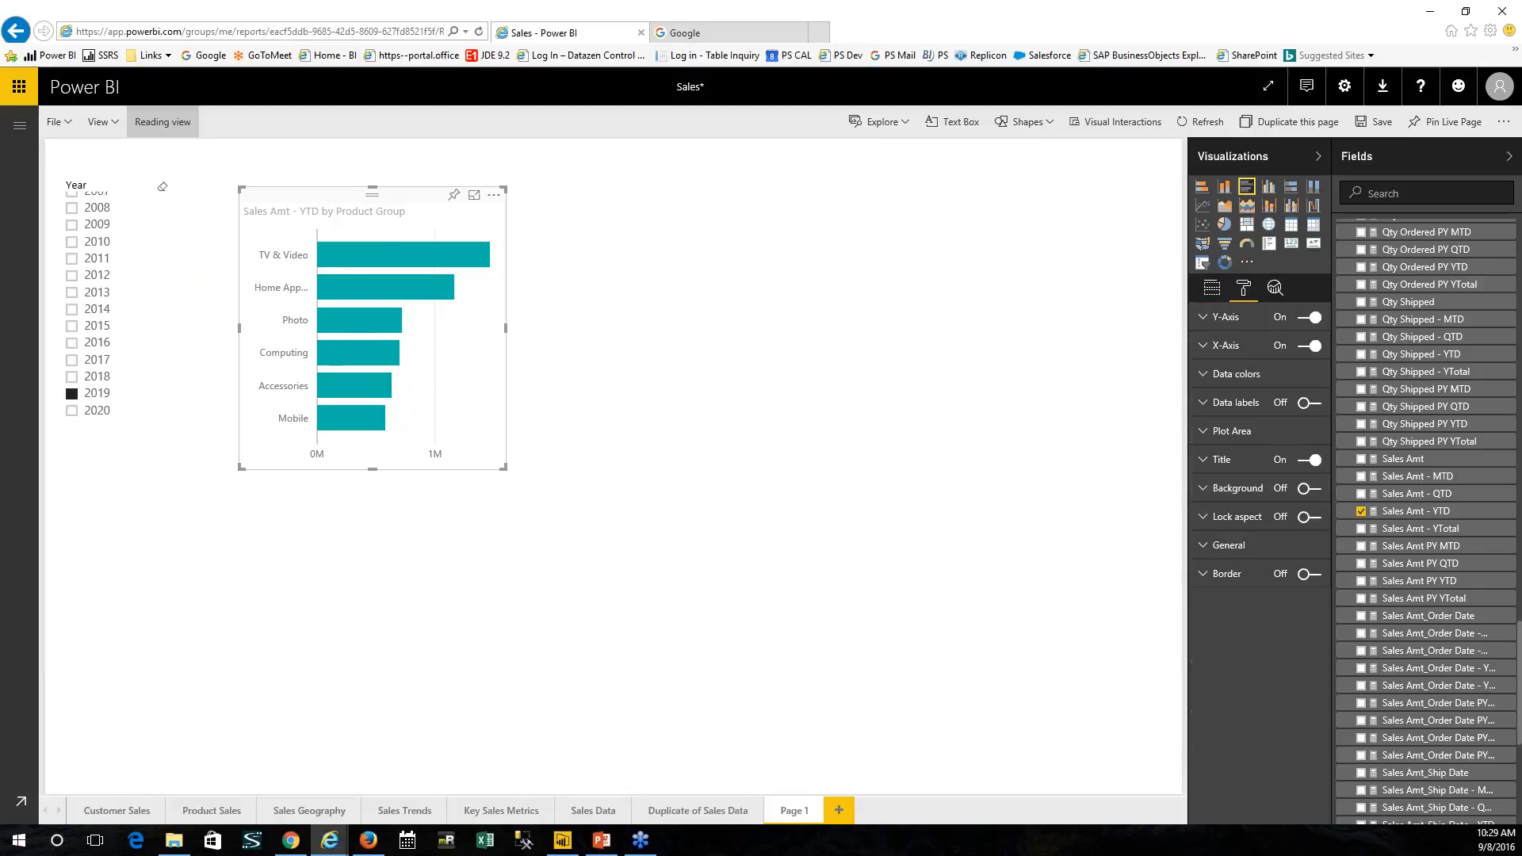
{"action": "left_click", "coordinate": [1305, 405]}
{"action": "left_click", "coordinate": [1213, 404]}
{"action": "left_click", "coordinate": [1304, 466]}
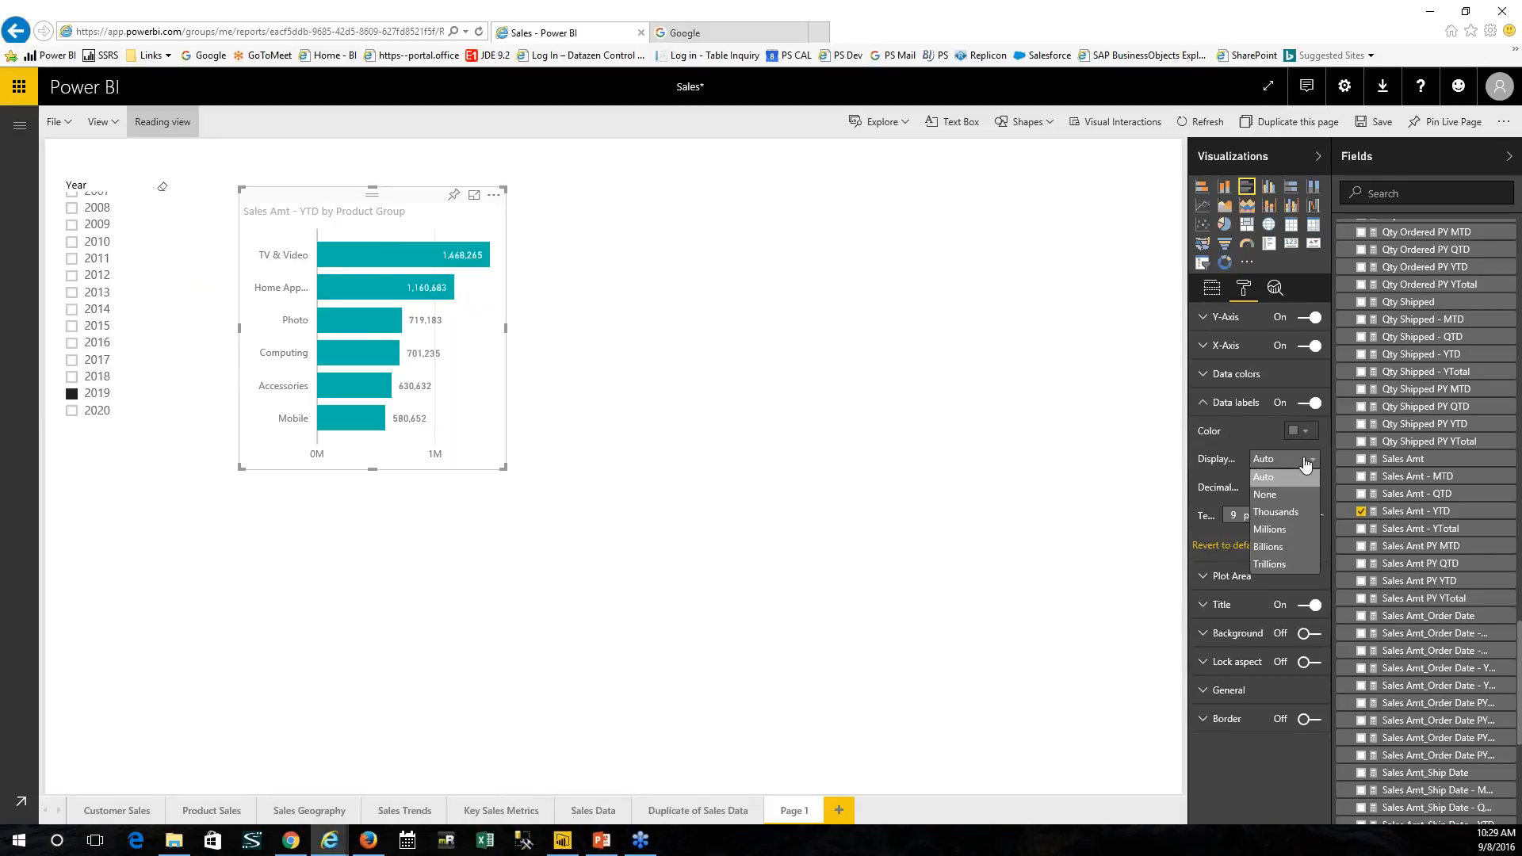
{"action": "left_click", "coordinate": [1277, 513]}
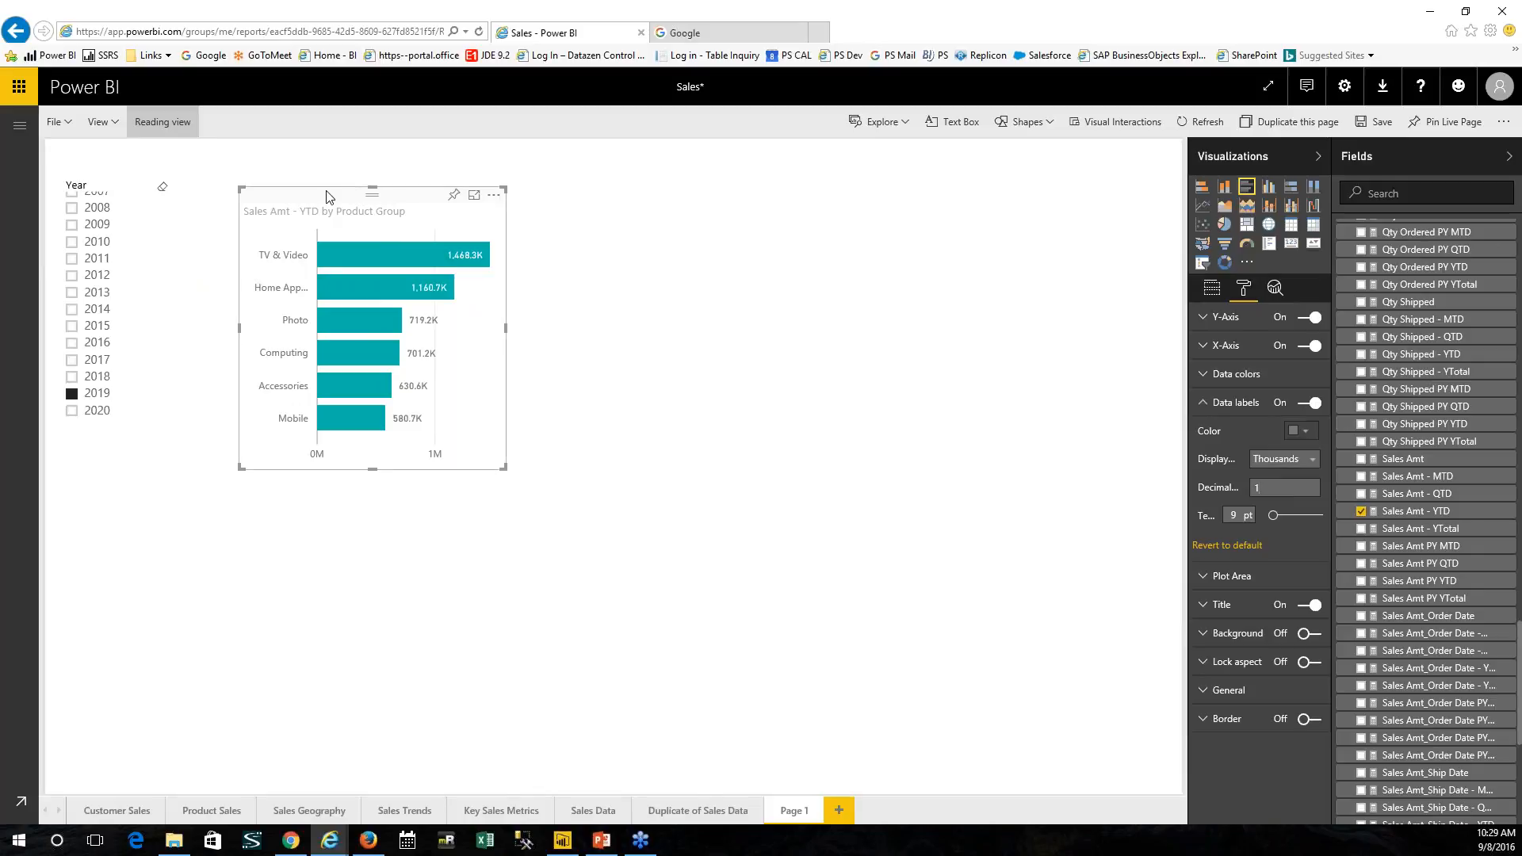
Step: Duplicate the Product Group bar chart, place the copy beside the original, and convert it to a donut chart
{"action": "key", "text": "ctrl+c"}
{"action": "key", "text": "ctrl+v"}
{"action": "left_click_drag", "start_coordinate": [349, 202], "coordinate": [687, 213]}
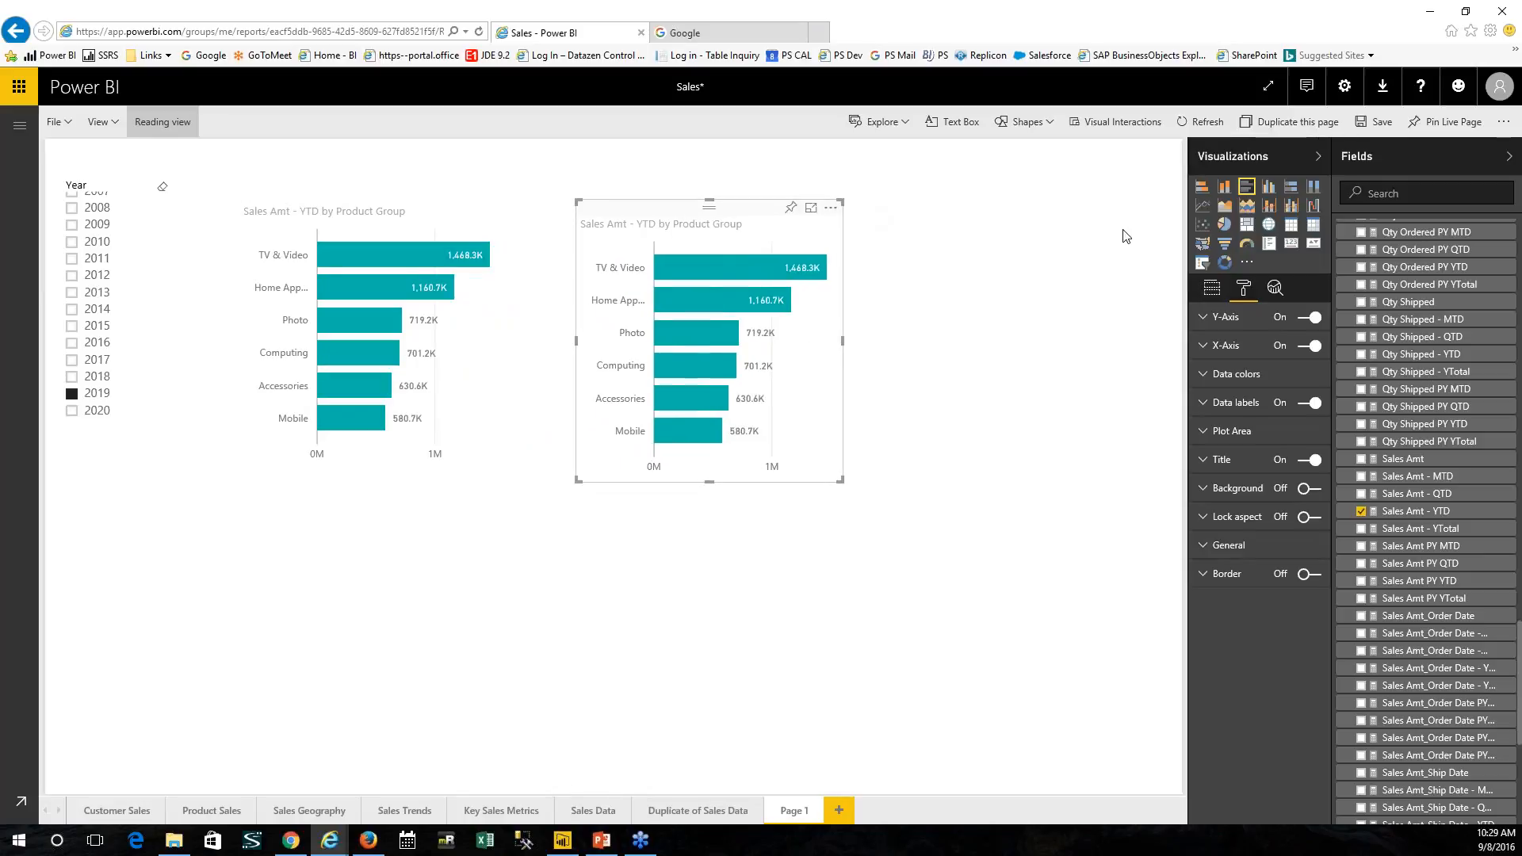
{"action": "left_click", "coordinate": [1225, 262]}
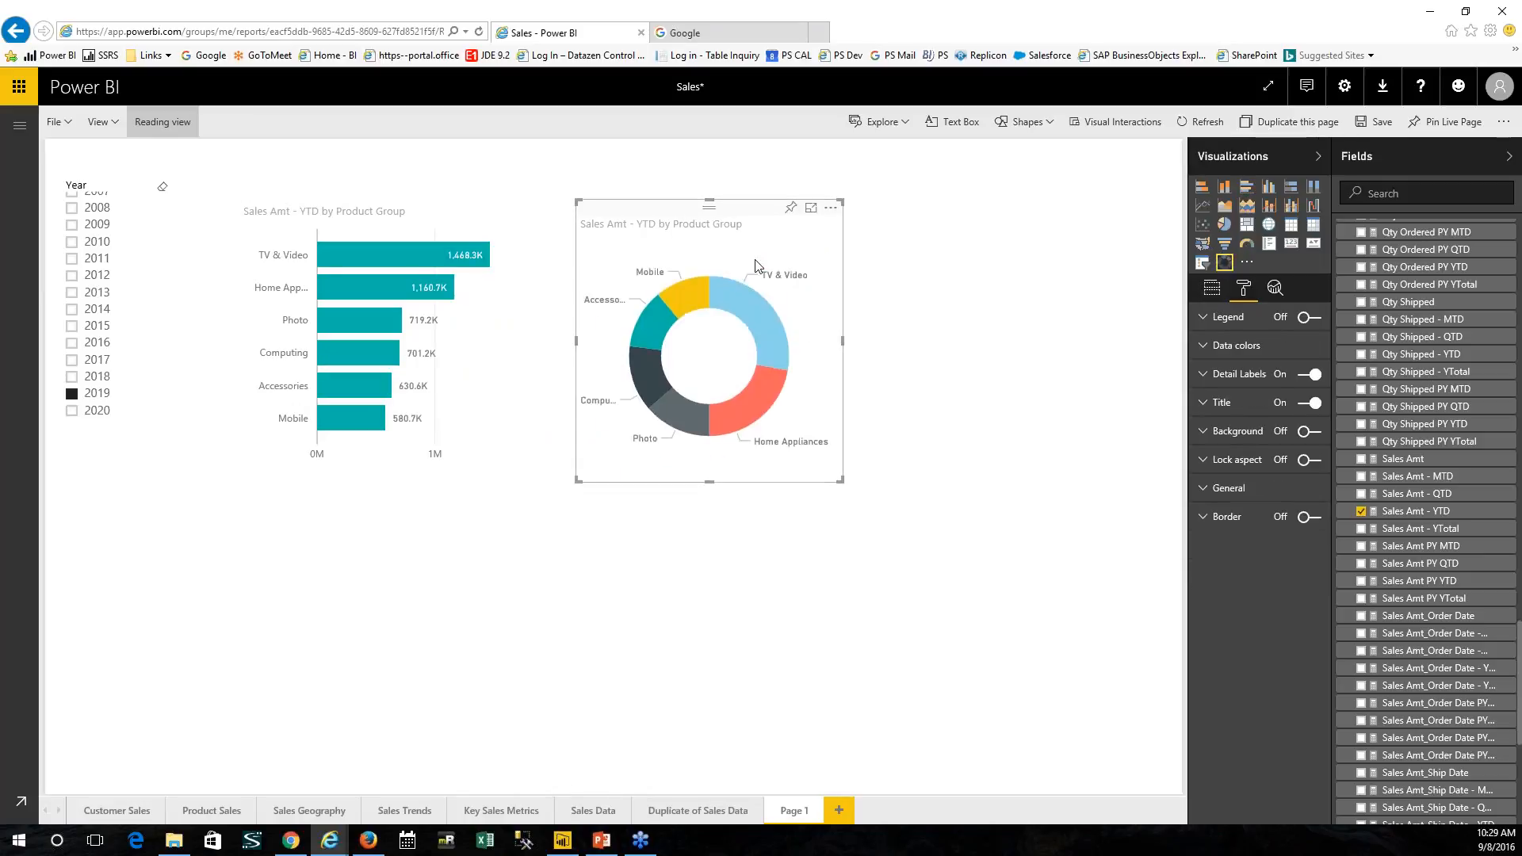
Step: Add the Customer table's Channel field to the donut chart
{"action": "scroll", "coordinate": [1508, 357], "scroll_direction": "up", "scroll_amount": 15}
{"action": "scroll", "coordinate": [1508, 357], "scroll_direction": "up", "scroll_amount": 5}
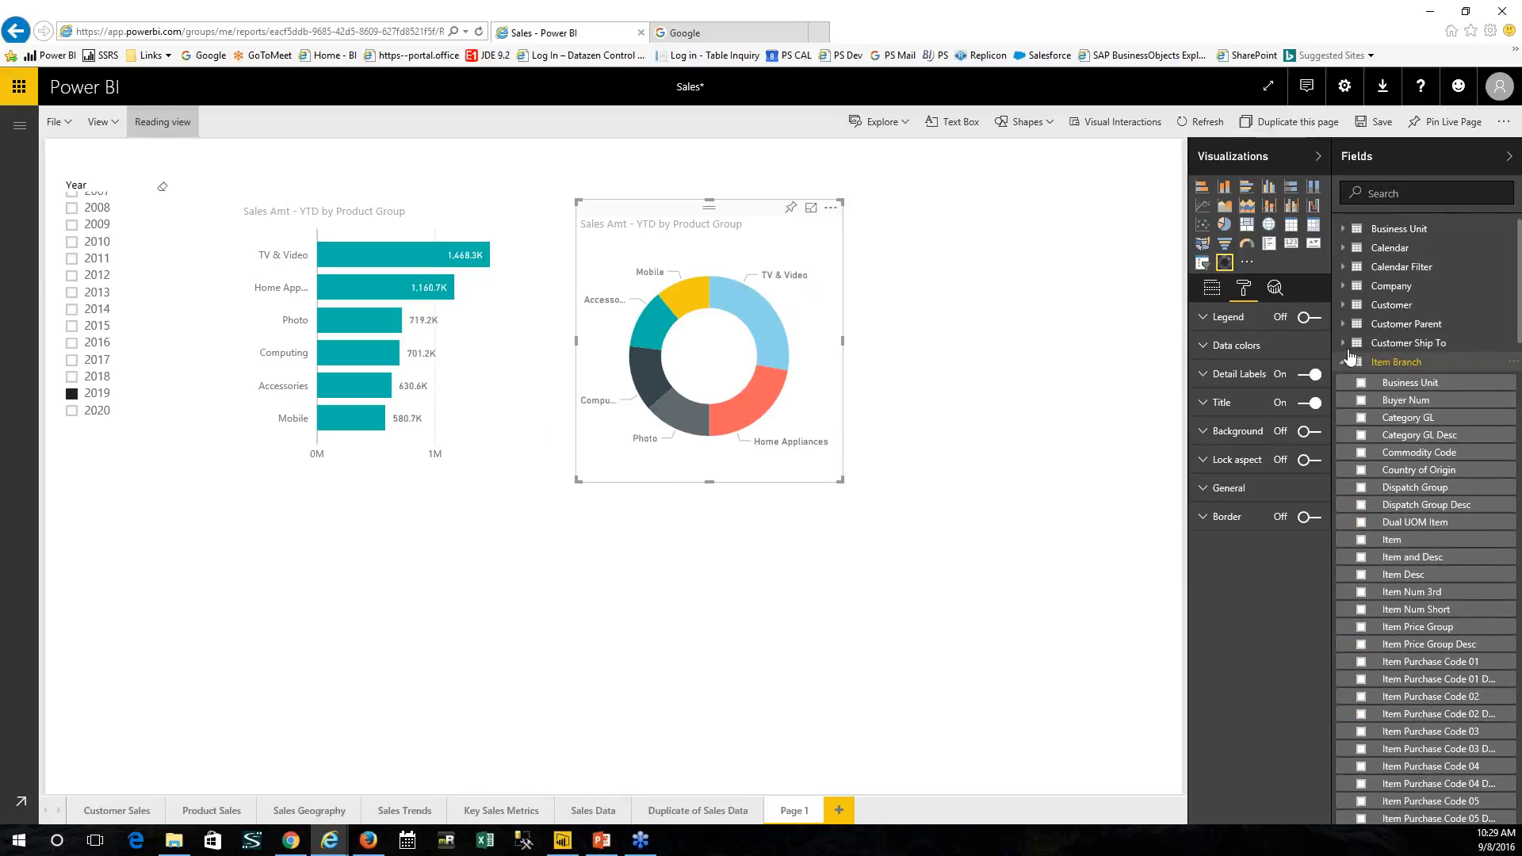
{"action": "left_click", "coordinate": [1345, 308]}
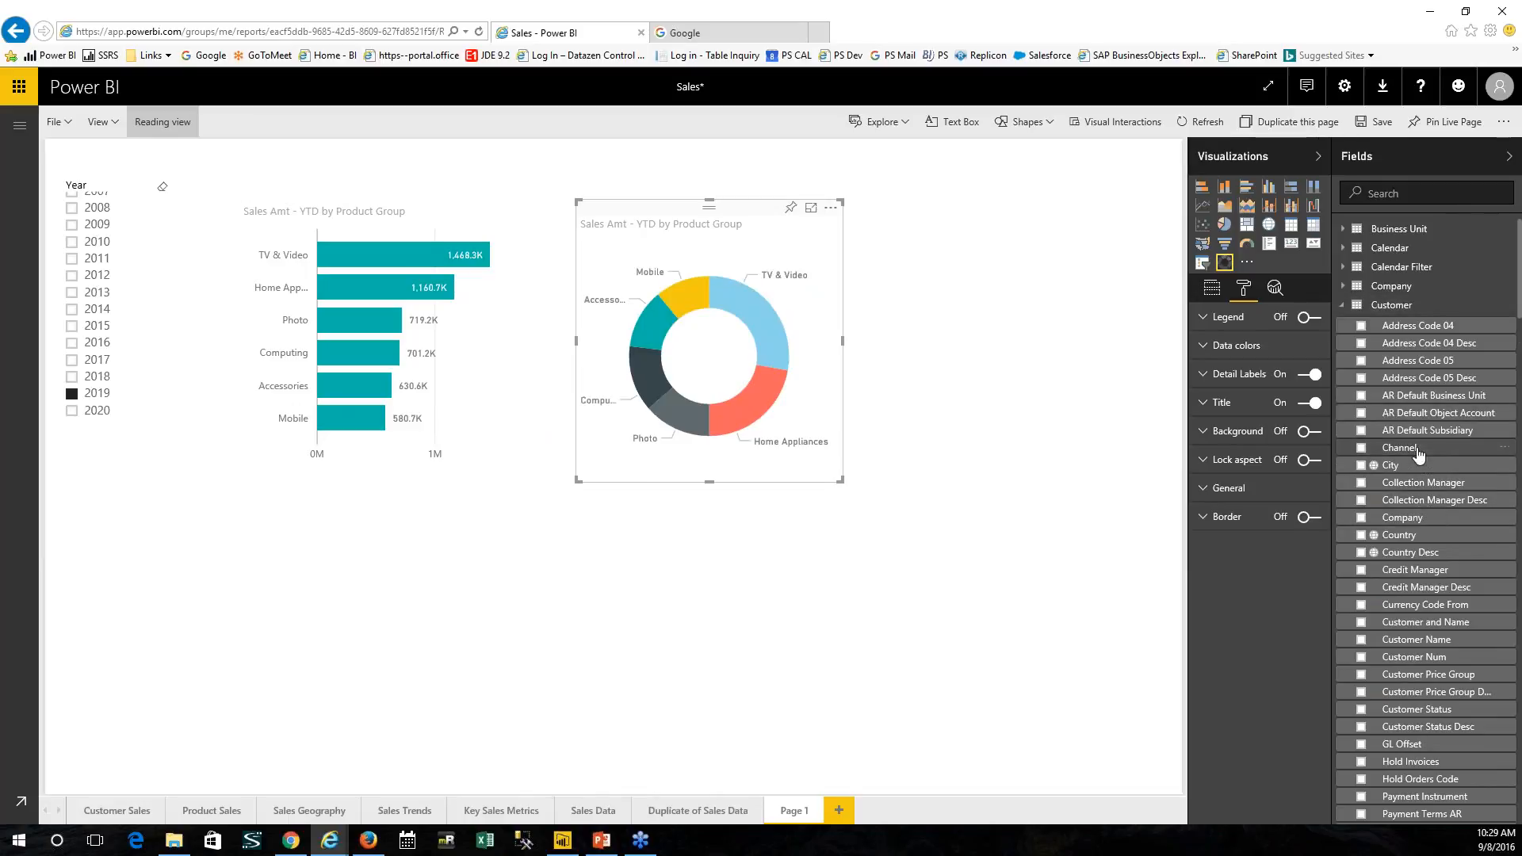
{"action": "left_click_drag", "start_coordinate": [1399, 447], "coordinate": [775, 326]}
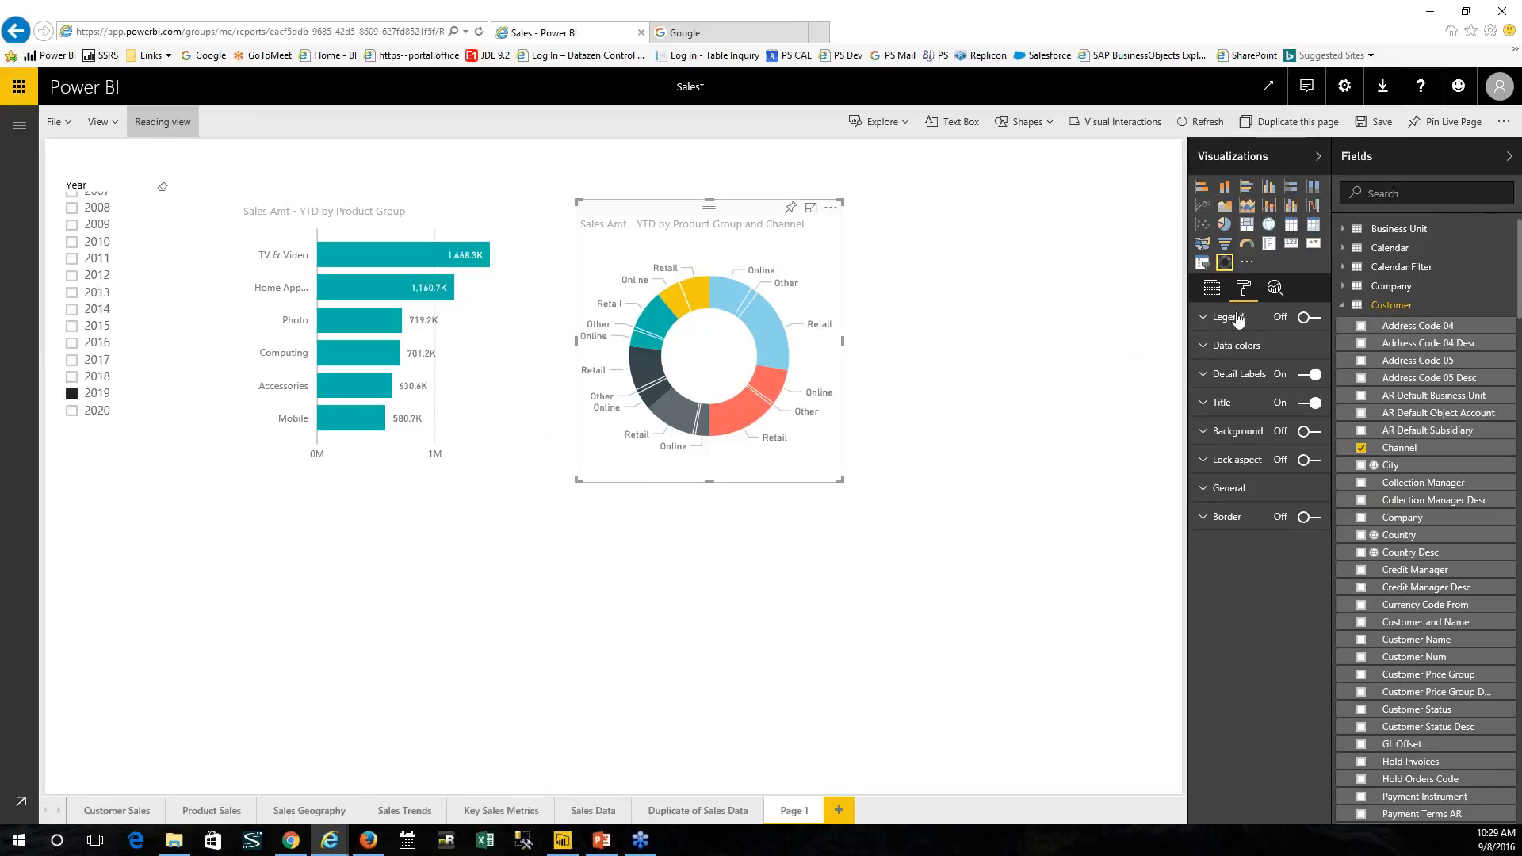
Step: Move Channel above Product Group in the donut chart's legend hierarchy and drill up to the Channel level
{"action": "left_click", "coordinate": [1212, 289]}
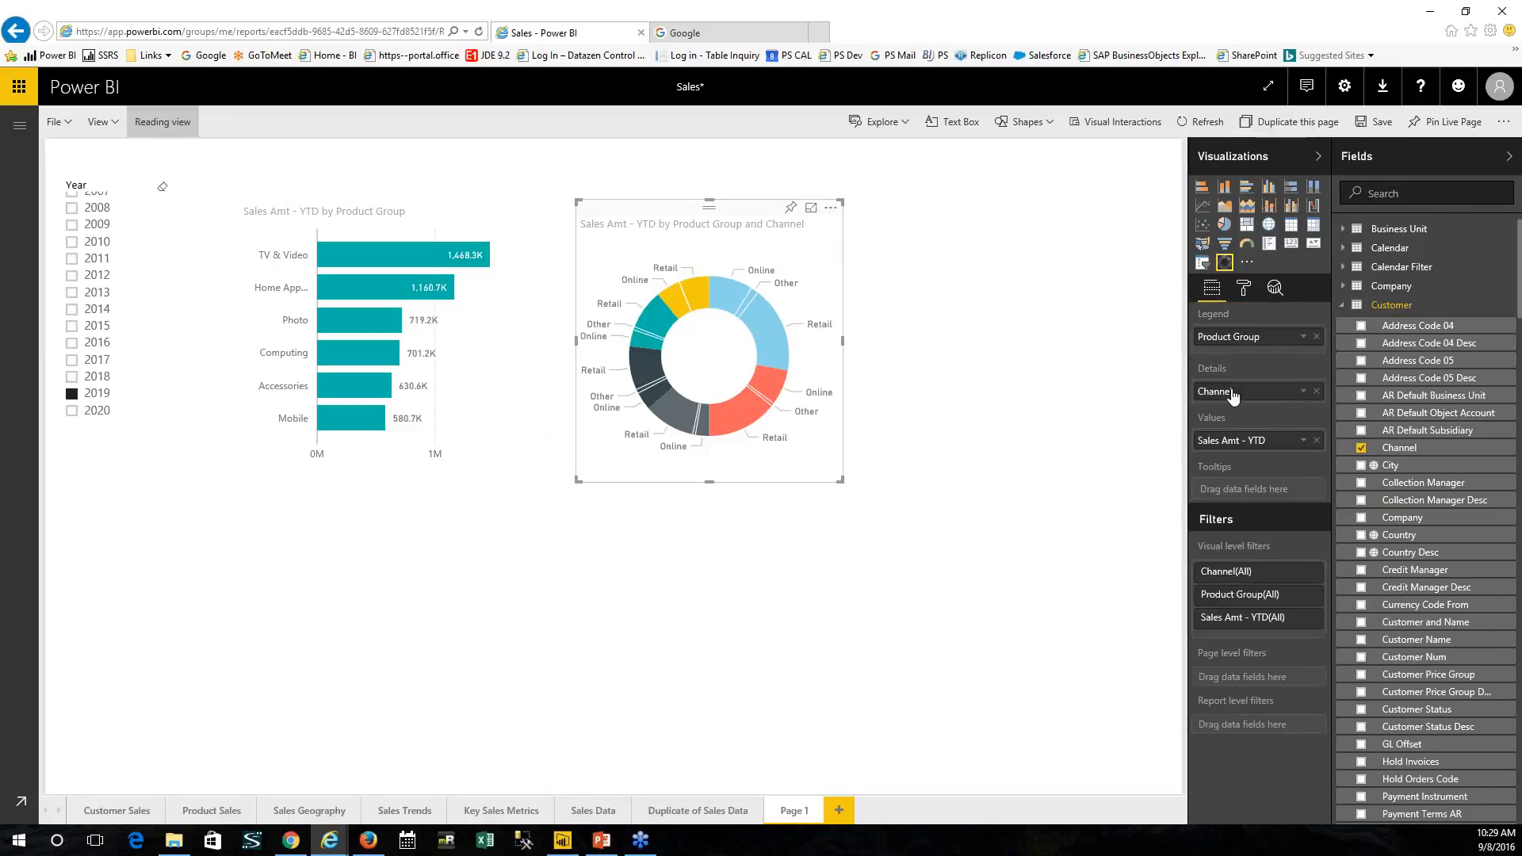
{"action": "left_click_drag", "start_coordinate": [1249, 391], "coordinate": [1253, 338]}
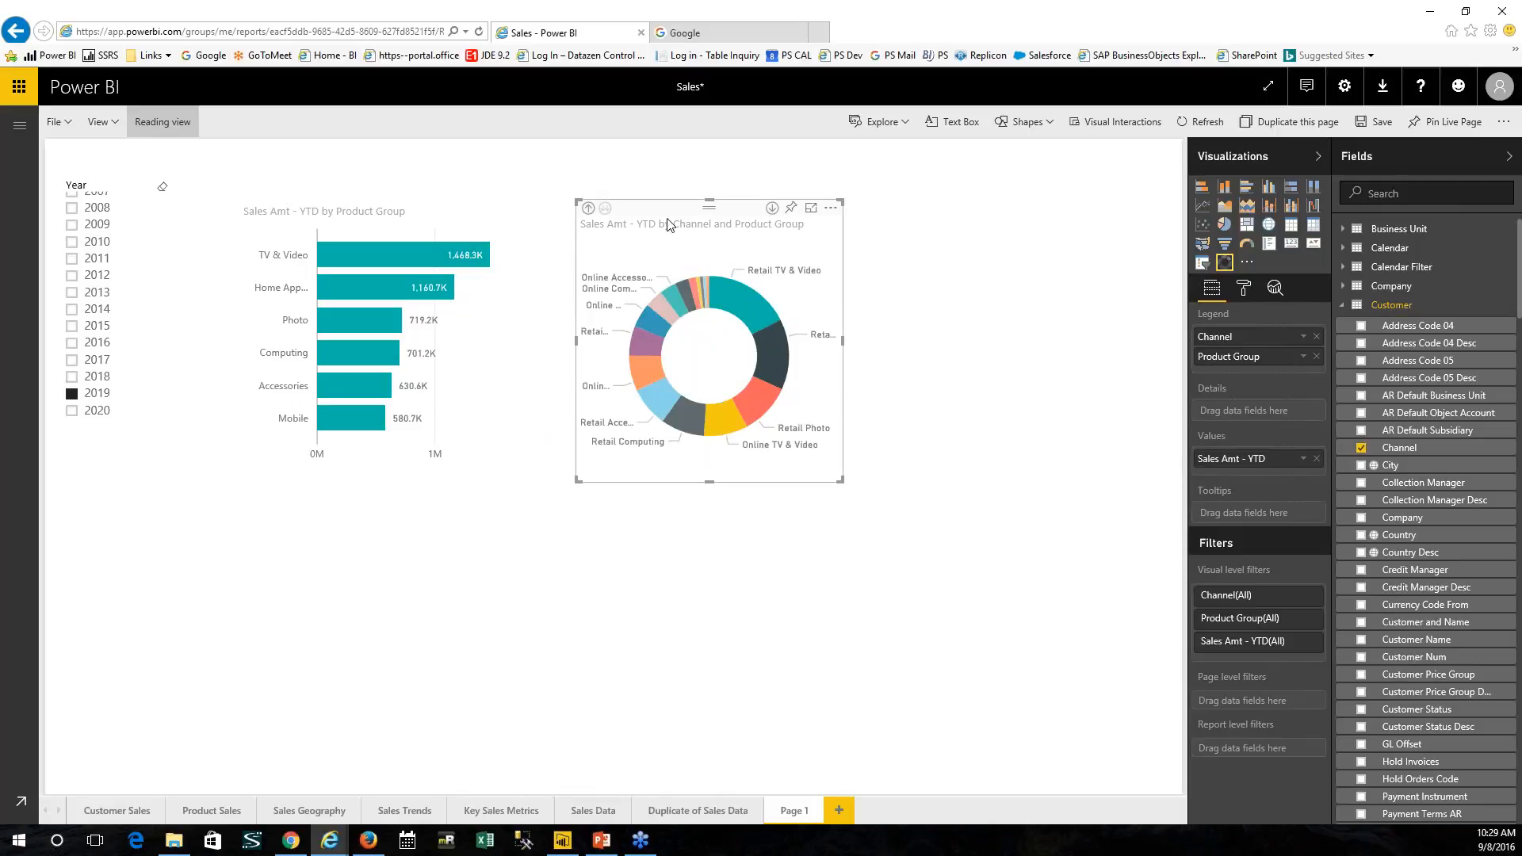
{"action": "left_click", "coordinate": [588, 207]}
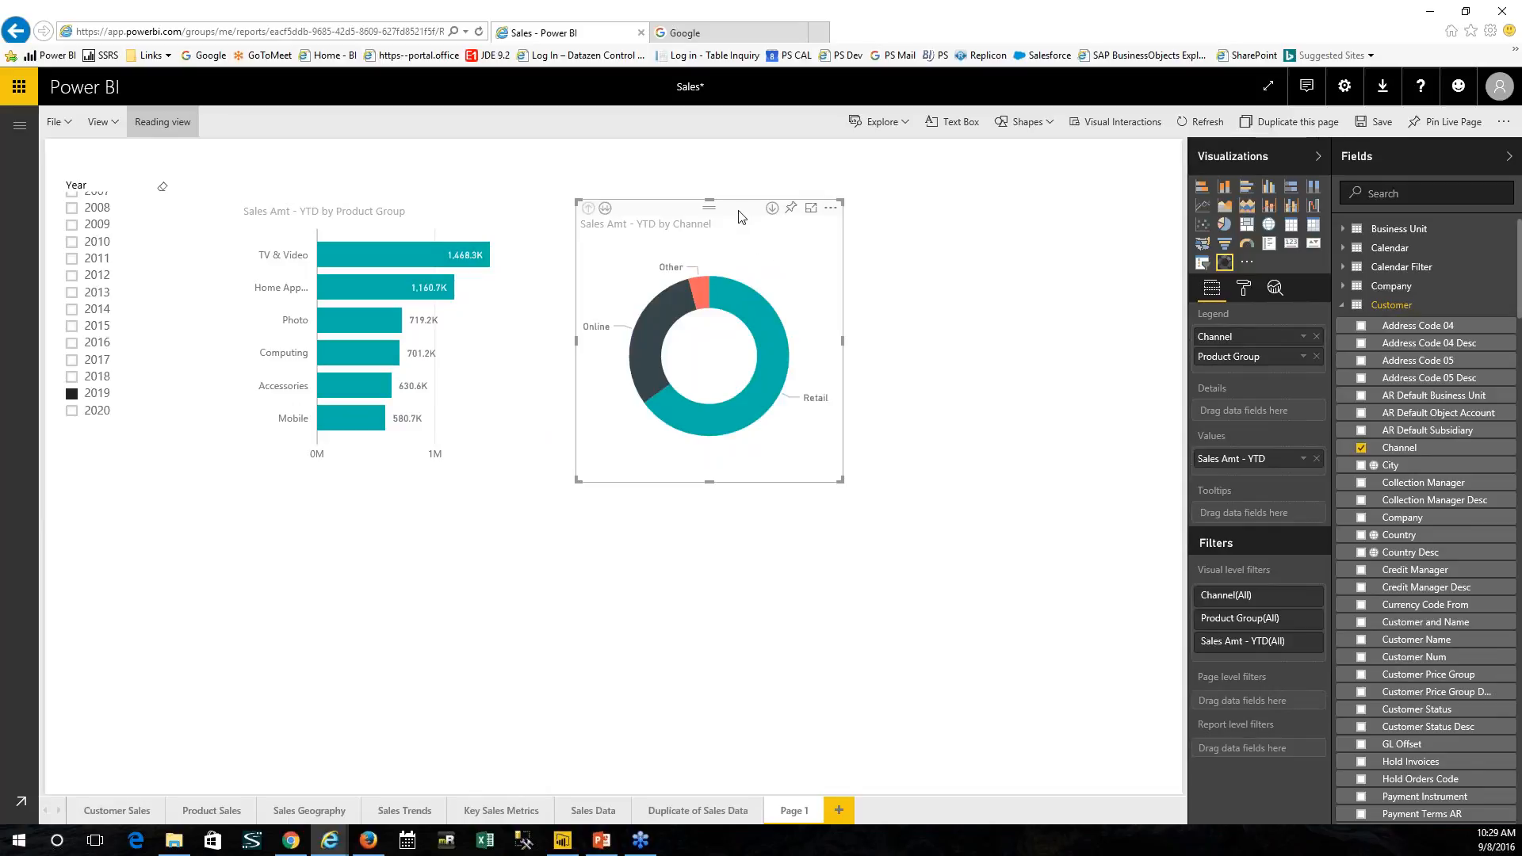
{"action": "left_click_drag", "start_coordinate": [749, 211], "coordinate": [760, 206]}
Step: Create a line and clustered column chart from Calendar's Year Period below the other visuals and widen it across the page
{"action": "left_click", "coordinate": [378, 591]}
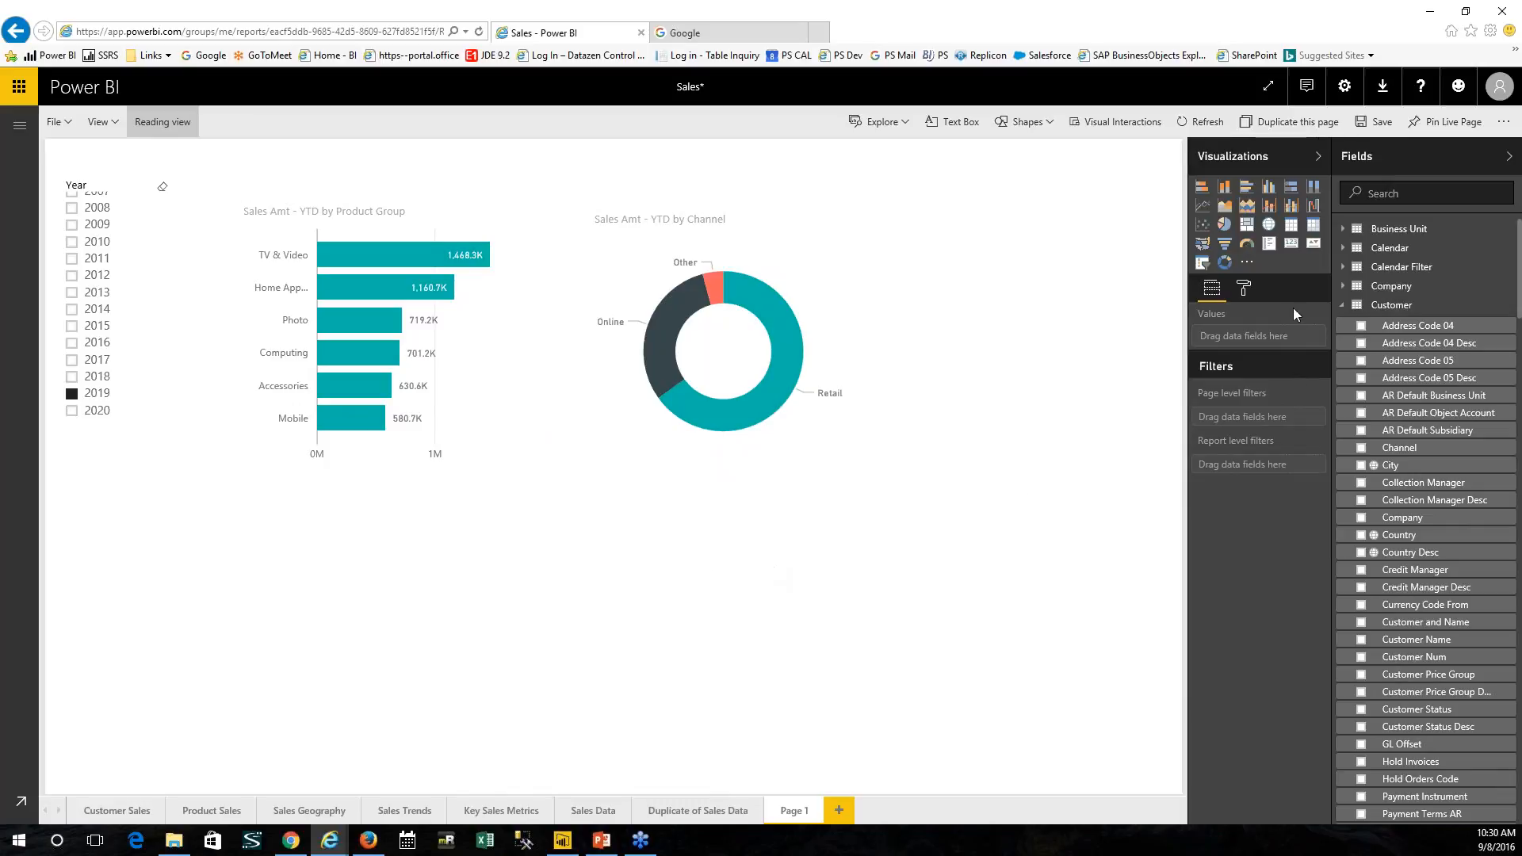
{"action": "left_click", "coordinate": [1343, 247]}
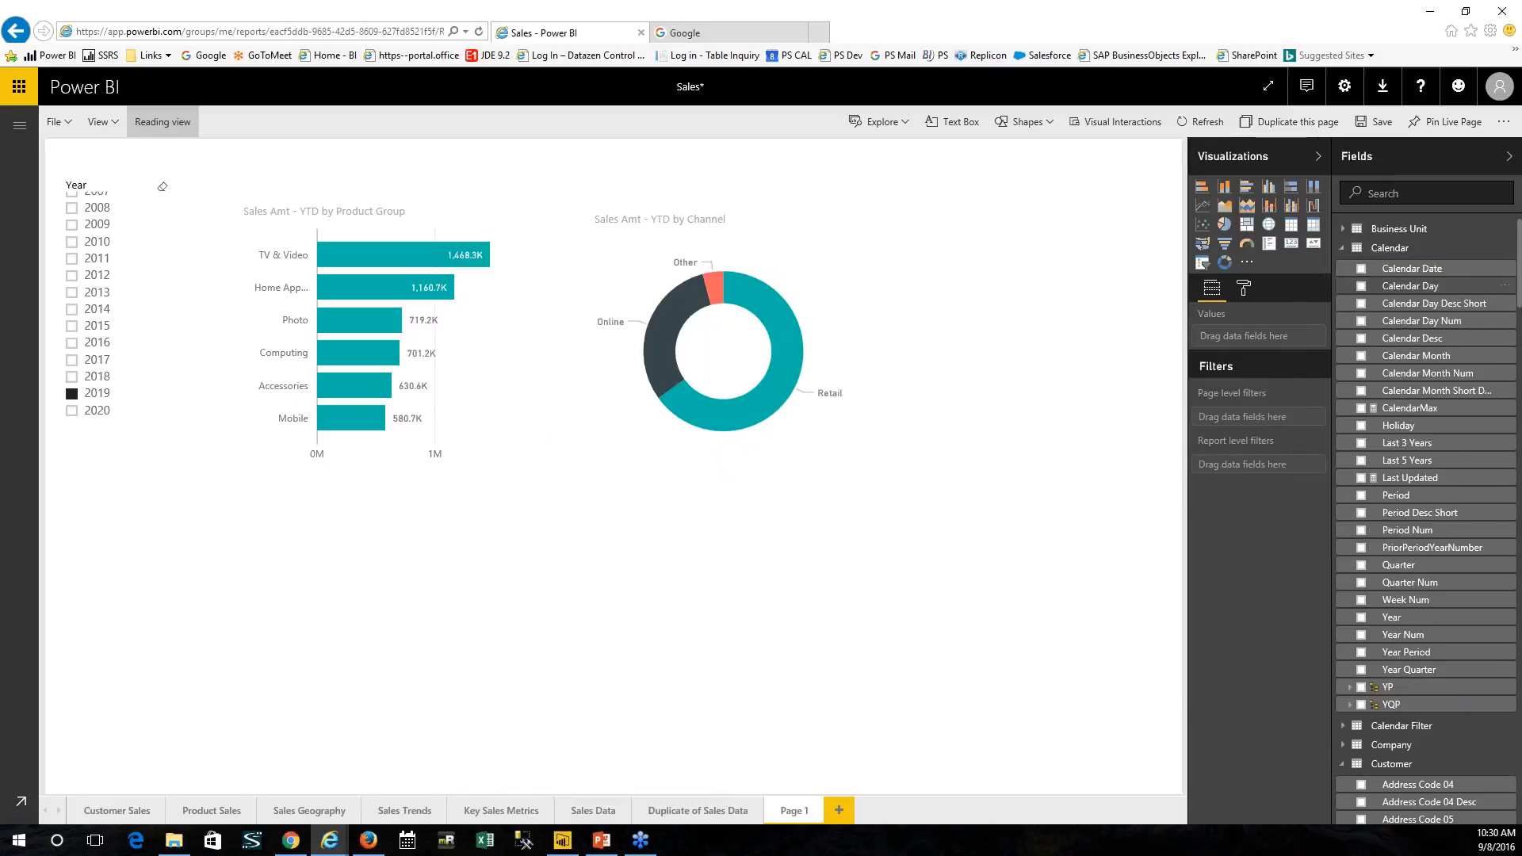
{"action": "left_click_drag", "start_coordinate": [984, 672], "coordinate": [255, 595]}
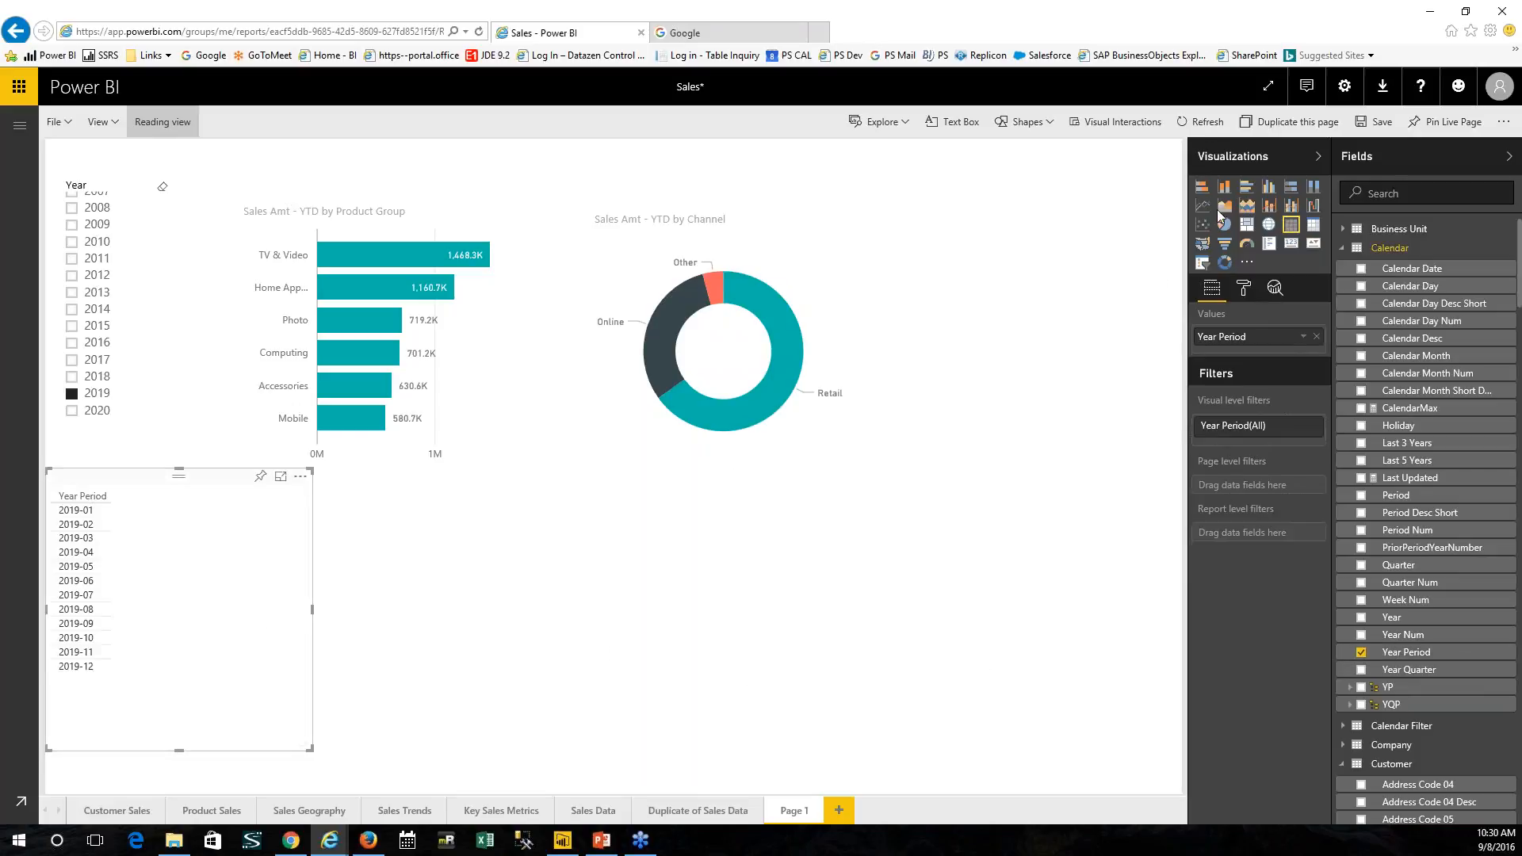
{"action": "left_click", "coordinate": [1292, 205]}
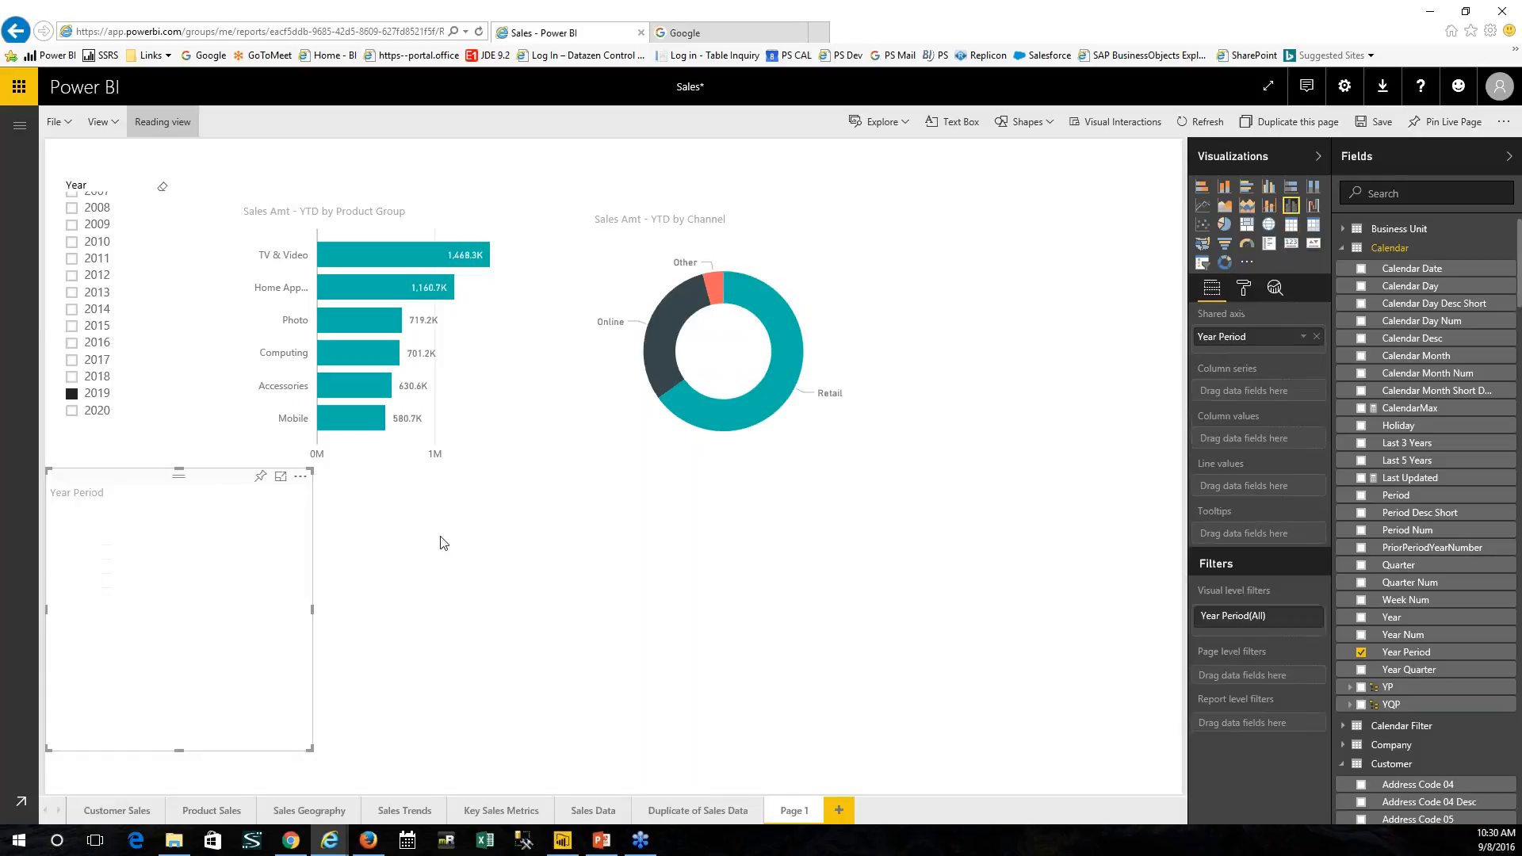
{"action": "left_click_drag", "start_coordinate": [319, 610], "coordinate": [1162, 634]}
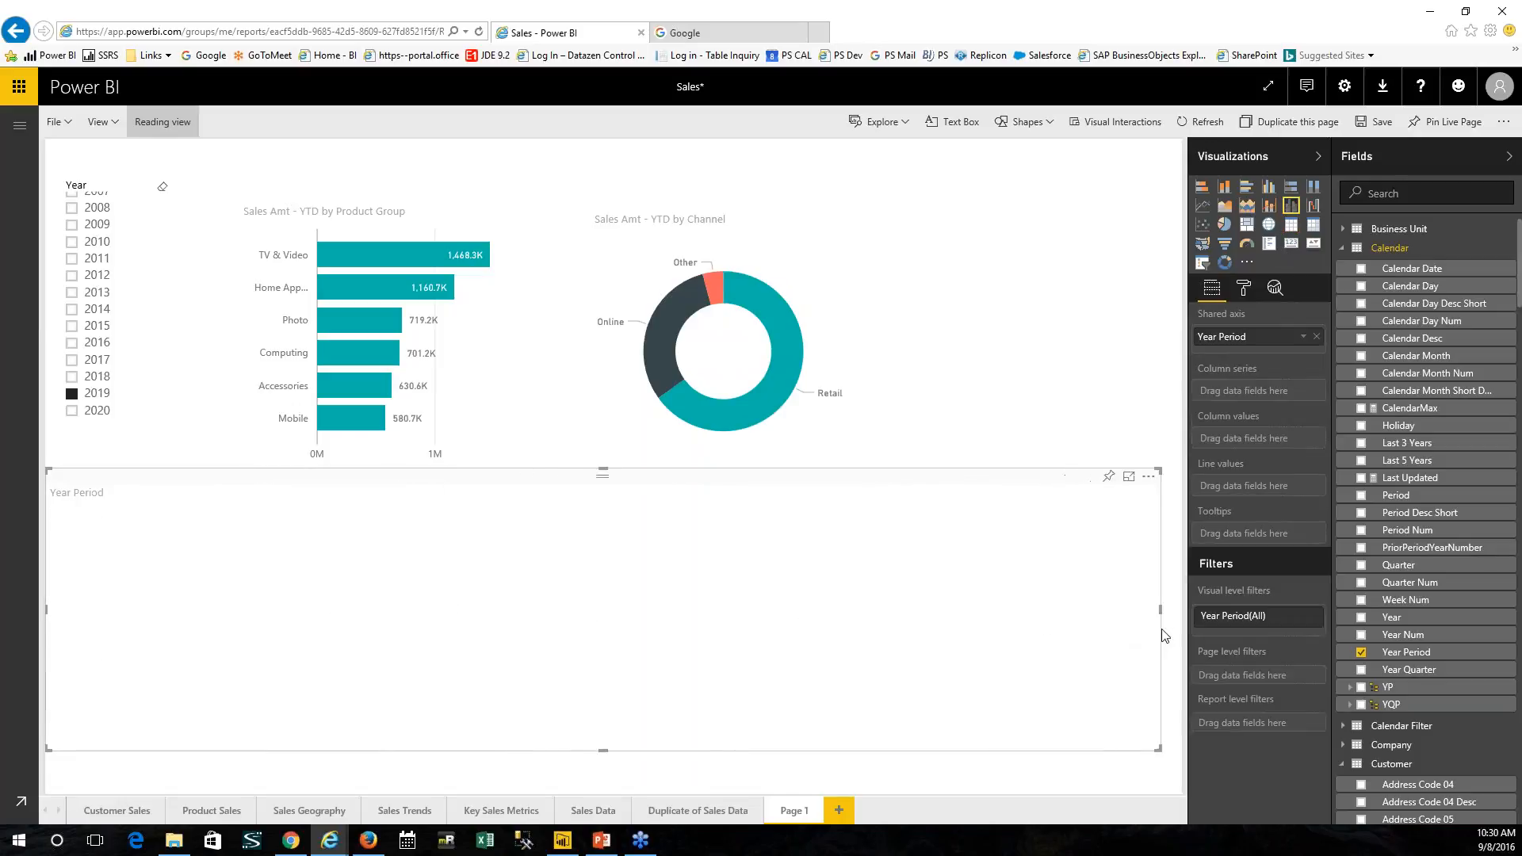
{"action": "left_click_drag", "start_coordinate": [883, 479], "coordinate": [896, 497]}
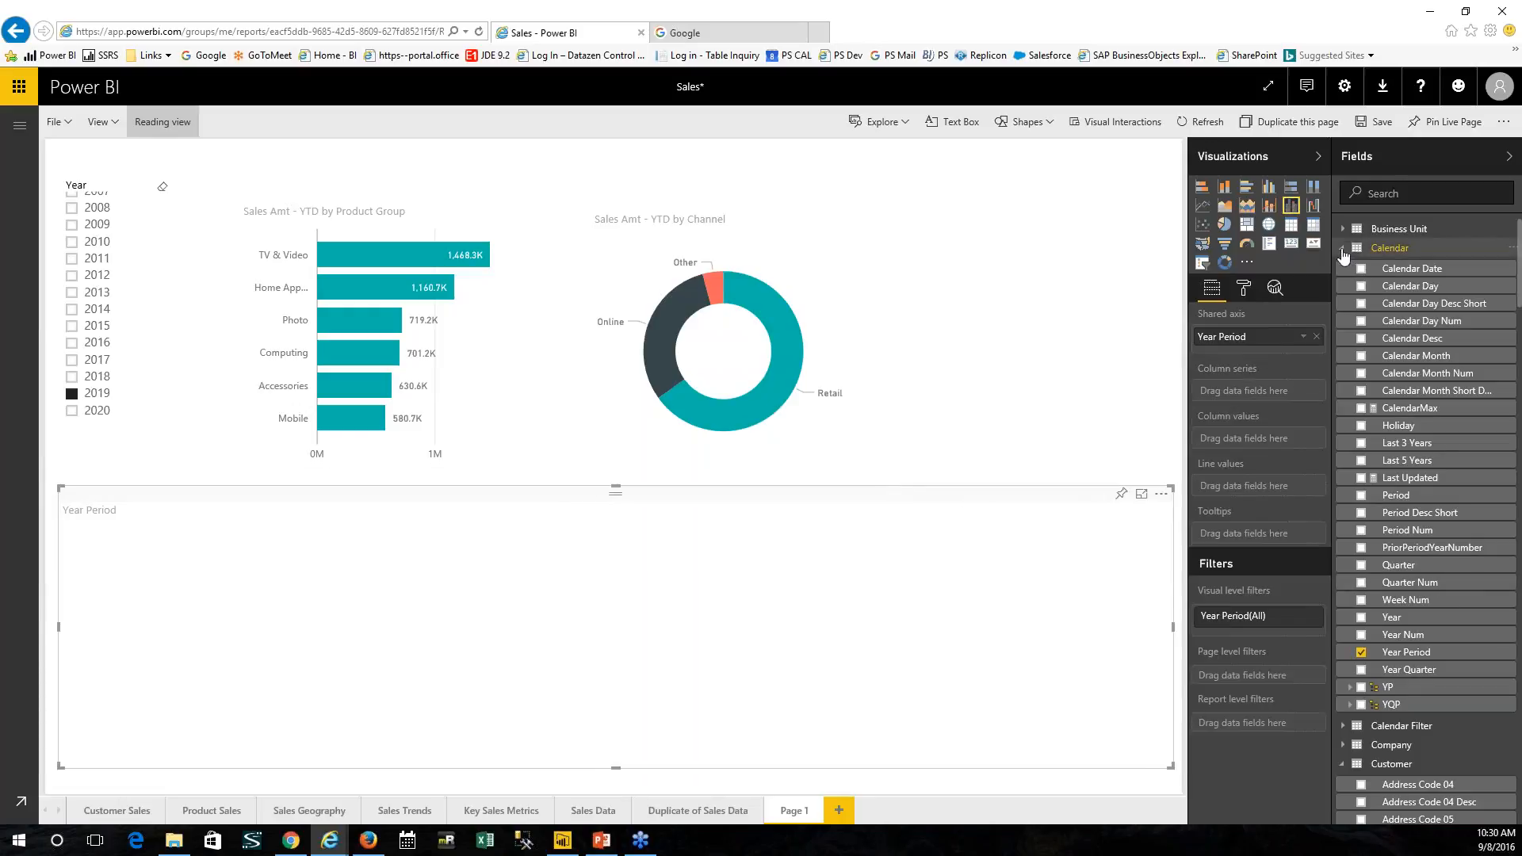
Step: Add Gross Profit as column values and Gross Profit % as line values to the Year Period chart
{"action": "left_click", "coordinate": [1342, 247]}
{"action": "left_click", "coordinate": [1343, 304]}
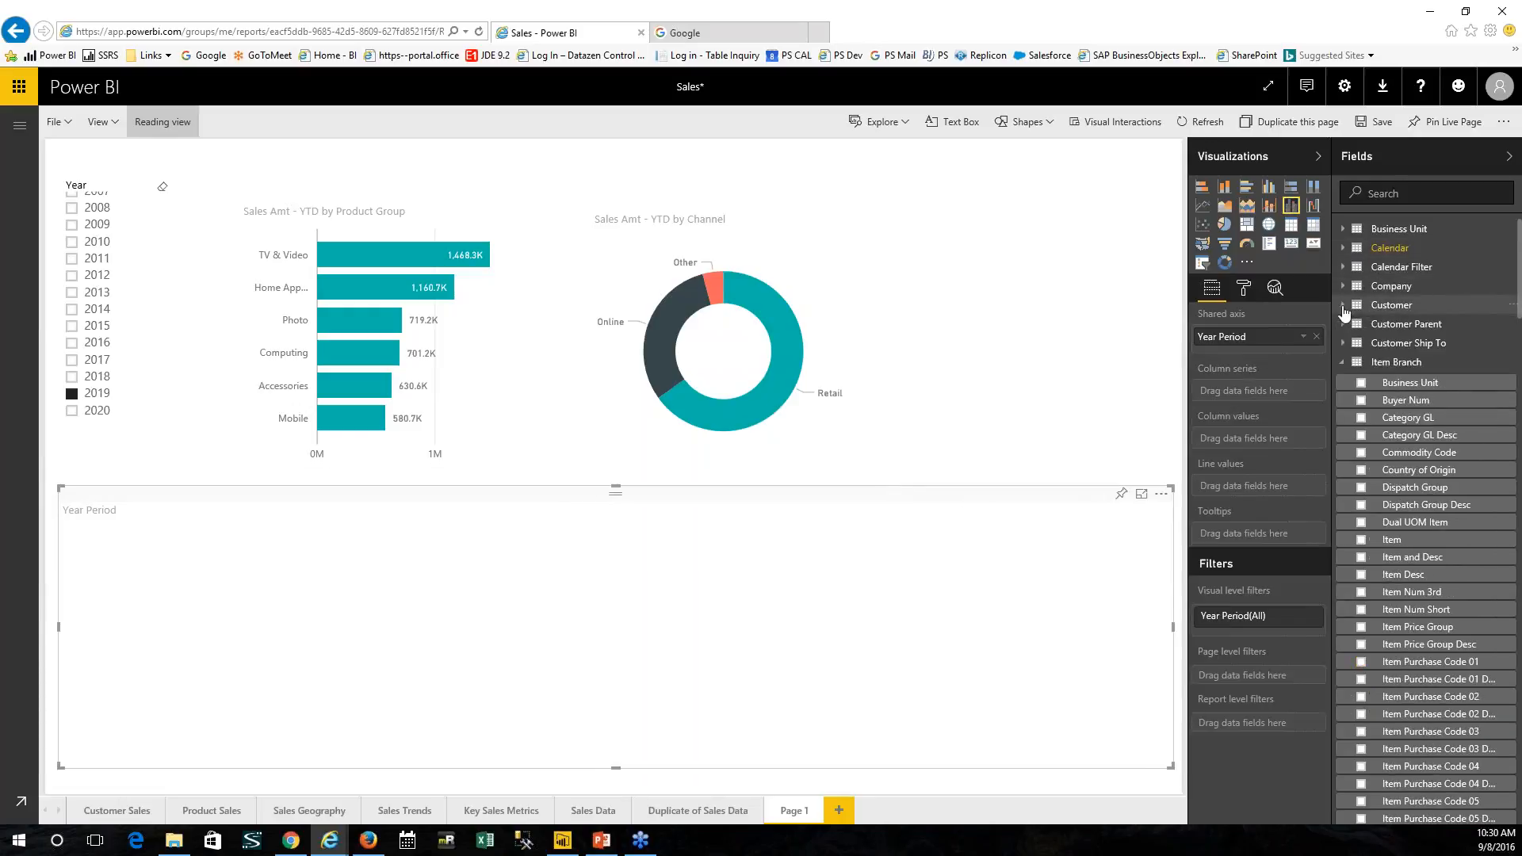
{"action": "left_click", "coordinate": [1343, 362]}
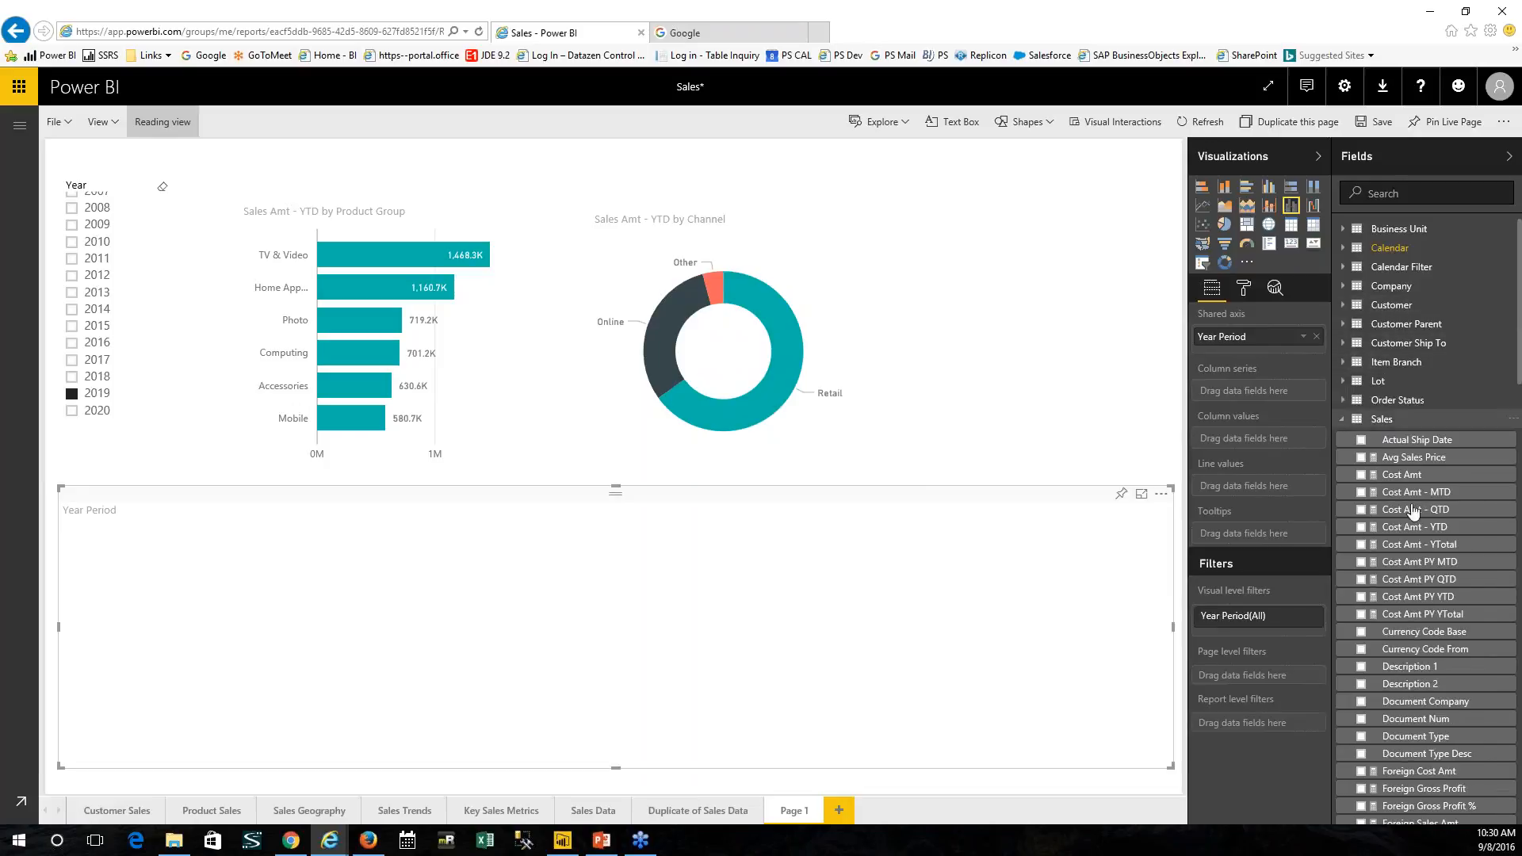
{"action": "scroll", "coordinate": [1419, 573], "scroll_direction": "down", "scroll_amount": 3}
{"action": "scroll", "coordinate": [1419, 573], "scroll_direction": "up", "scroll_amount": 1}
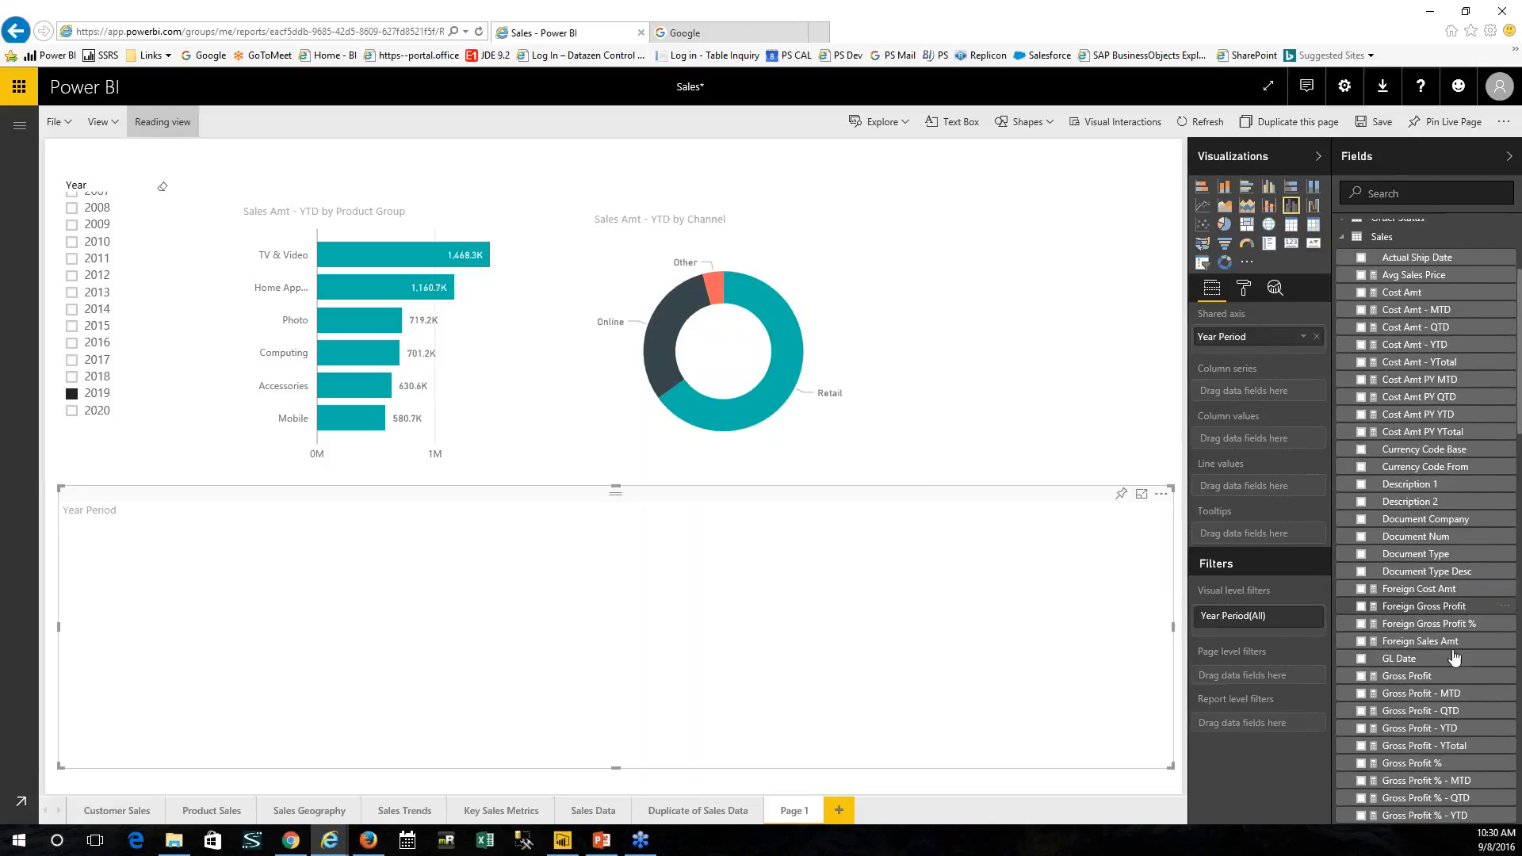
{"action": "left_click", "coordinate": [1362, 676]}
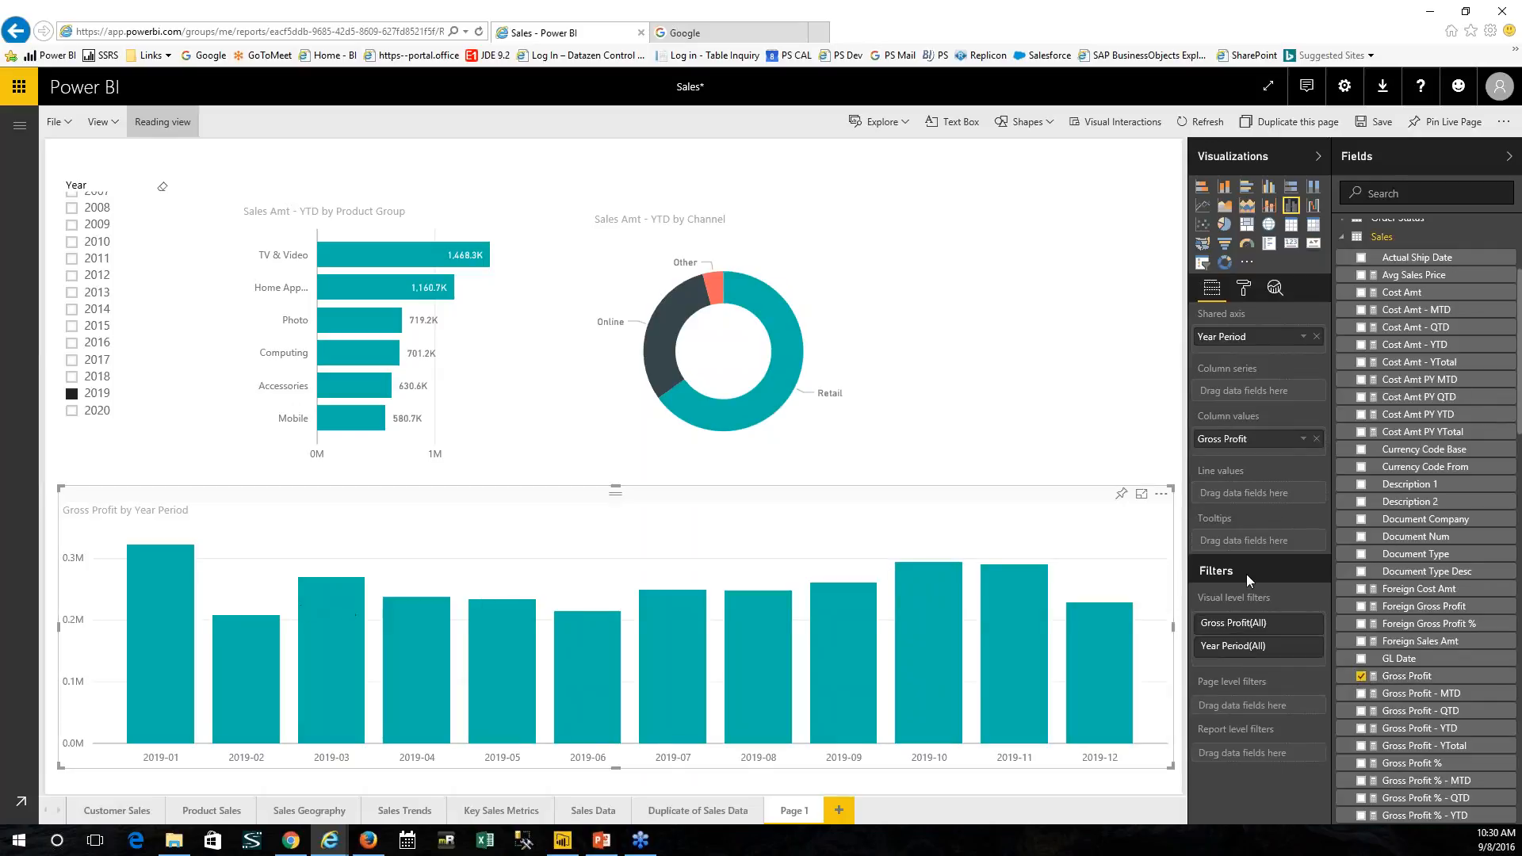
{"action": "left_click_drag", "start_coordinate": [1427, 762], "coordinate": [1297, 497]}
Step: Turn on data labels for the Gross Profit combo chart and deselect it
{"action": "left_click", "coordinate": [1245, 290]}
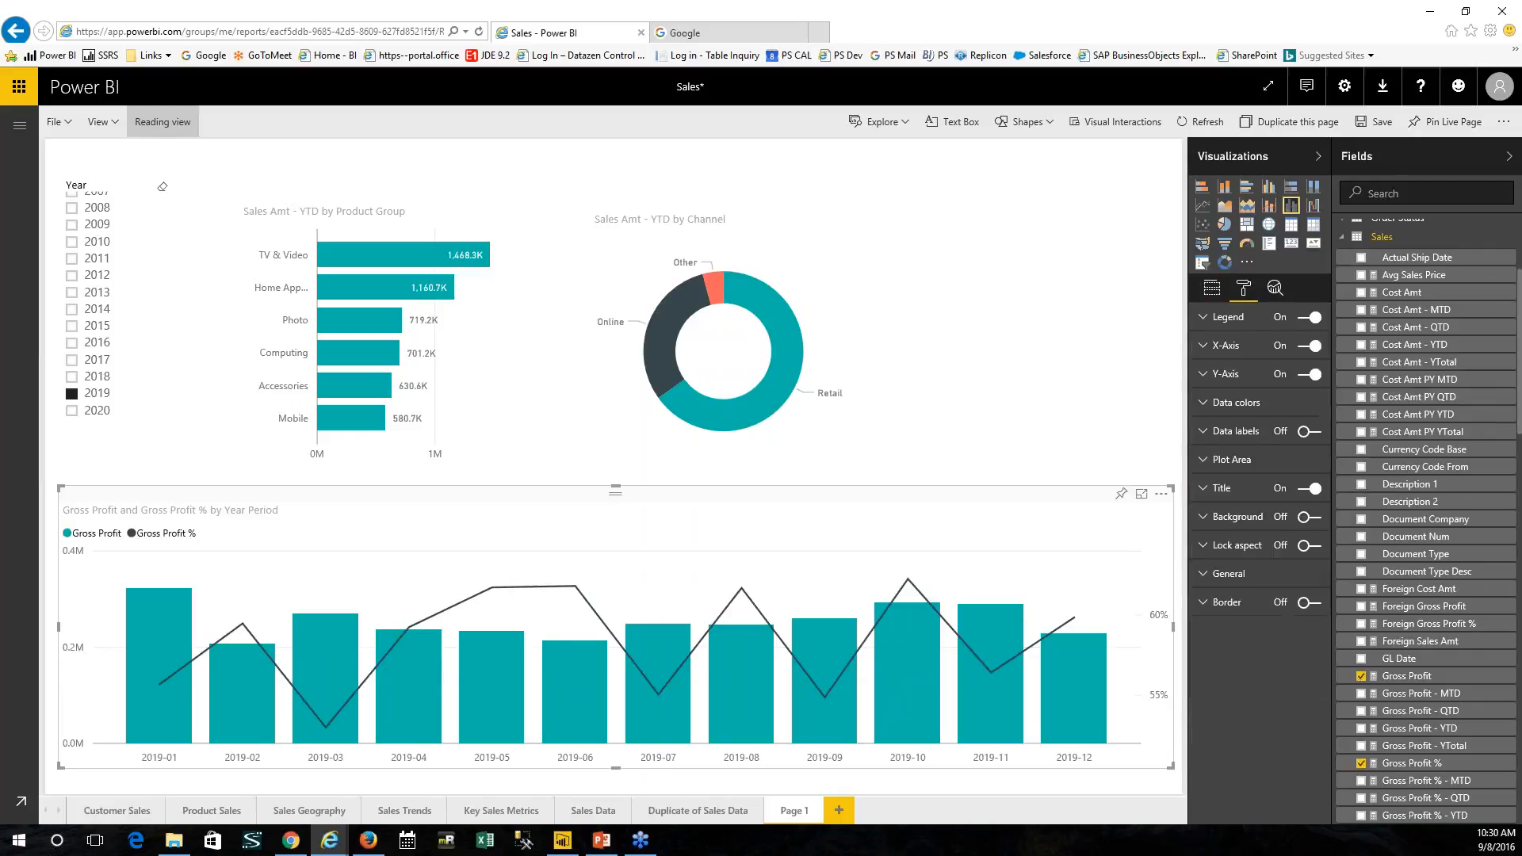
{"action": "left_click", "coordinate": [1309, 433]}
{"action": "left_click", "coordinate": [1220, 433]}
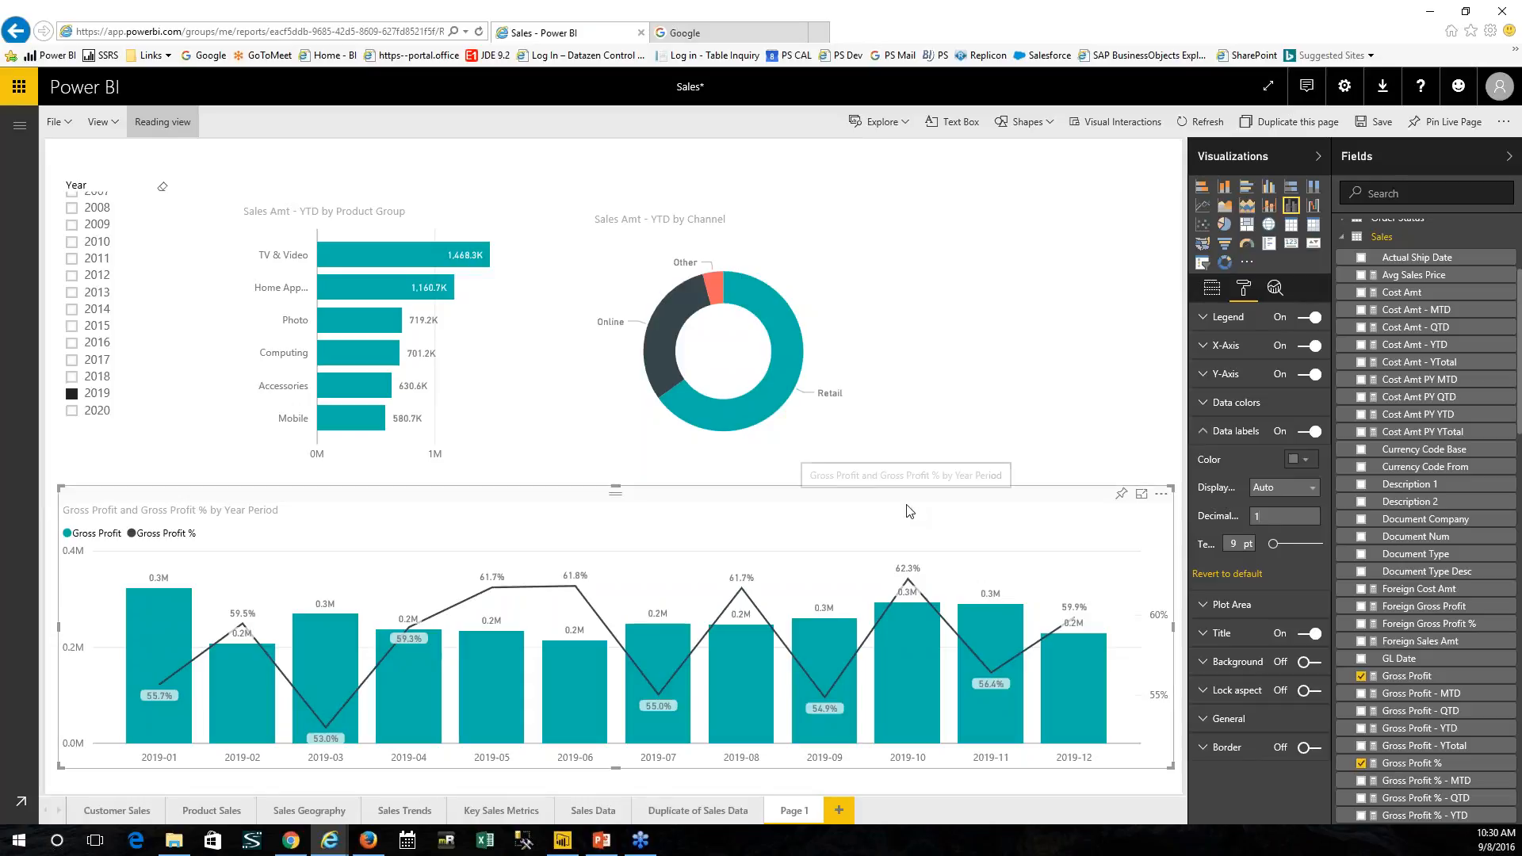
{"action": "left_click", "coordinate": [913, 210]}
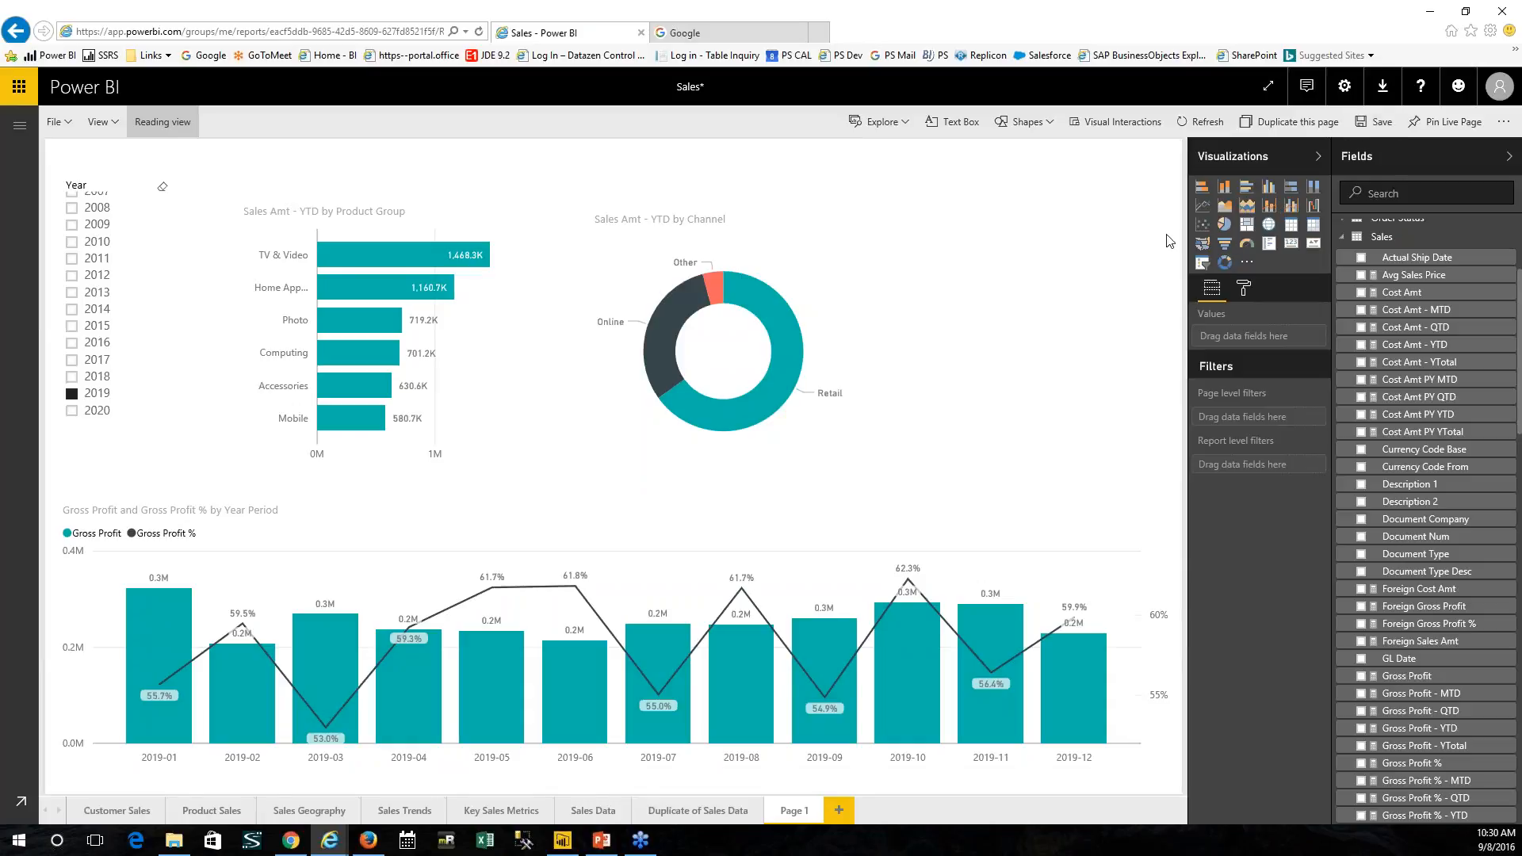
Step: Save a copy of the report as "Sales Ad hoc Report" and dismiss the notification
{"action": "left_click", "coordinate": [54, 122]}
{"action": "left_click", "coordinate": [94, 197]}
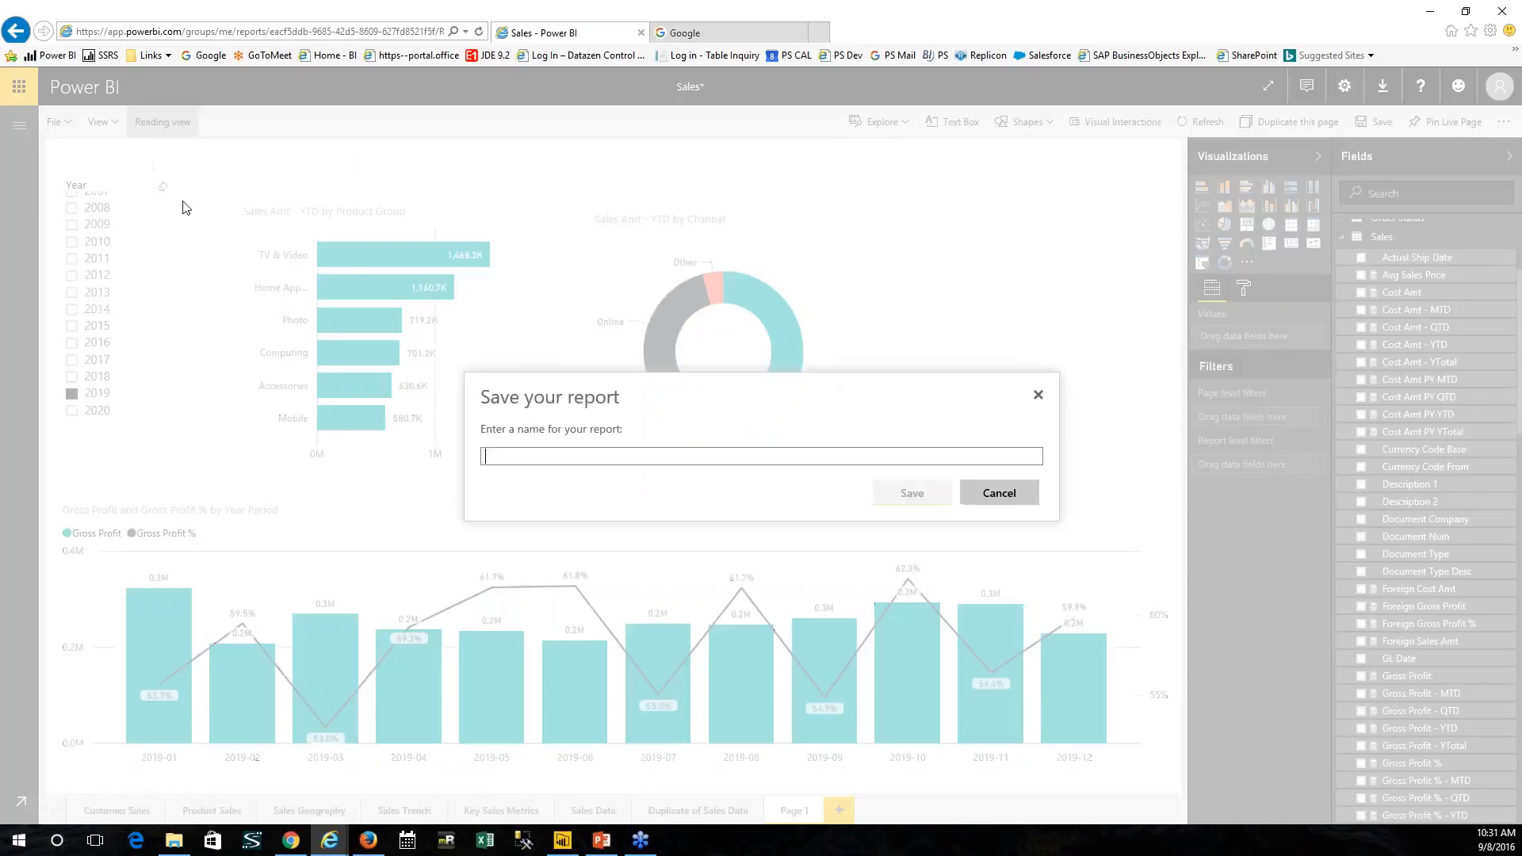
{"action": "type", "text": "Asale"}
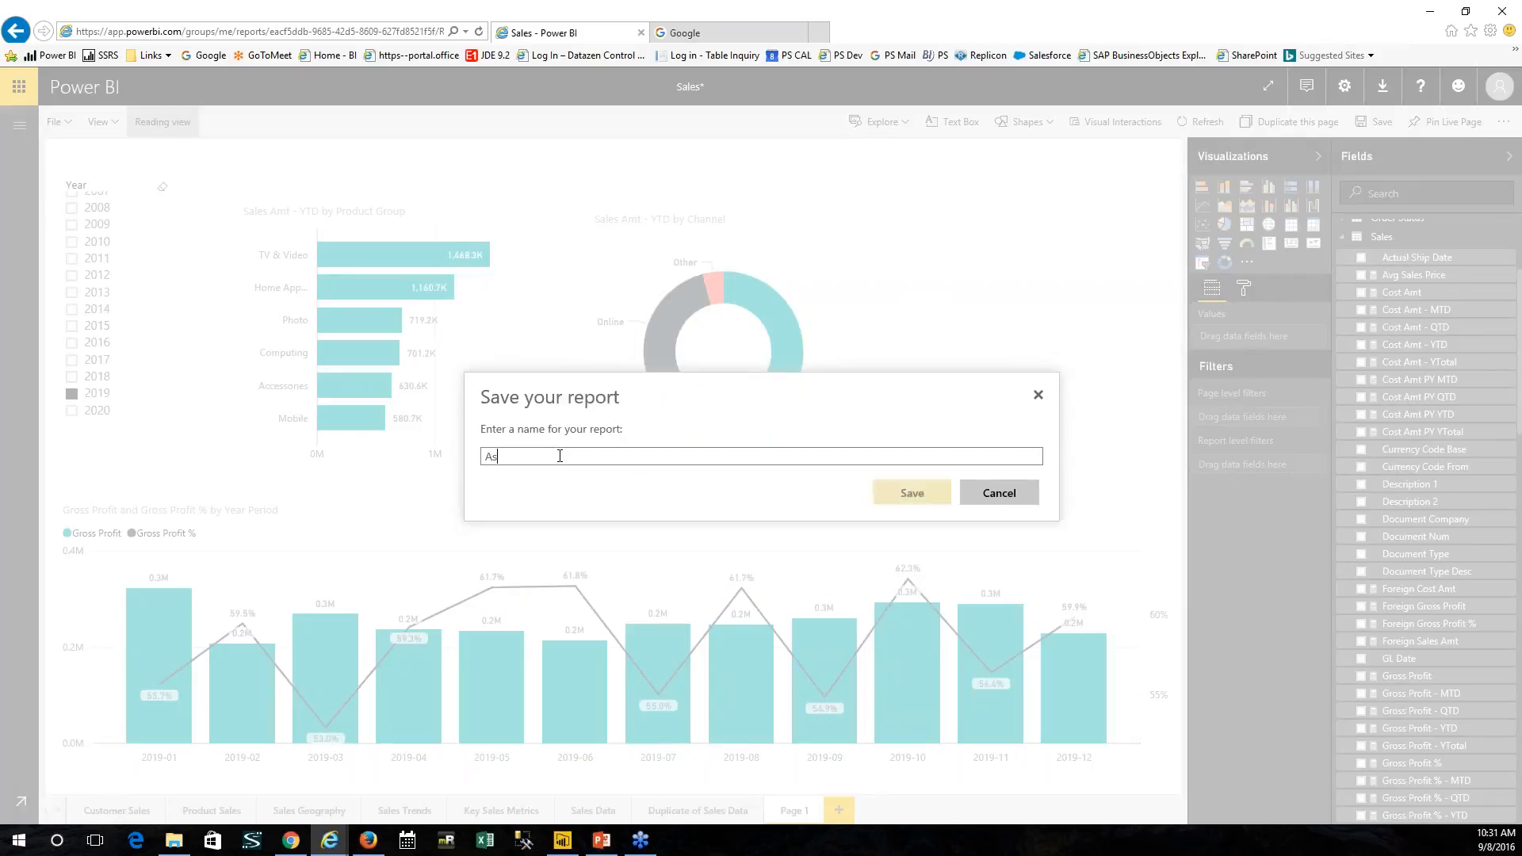
{"action": "key", "text": "BackSpace"}
{"action": "key", "text": "BackSpace"}
{"action": "type", "text": "Sales Ad hoc Report"}
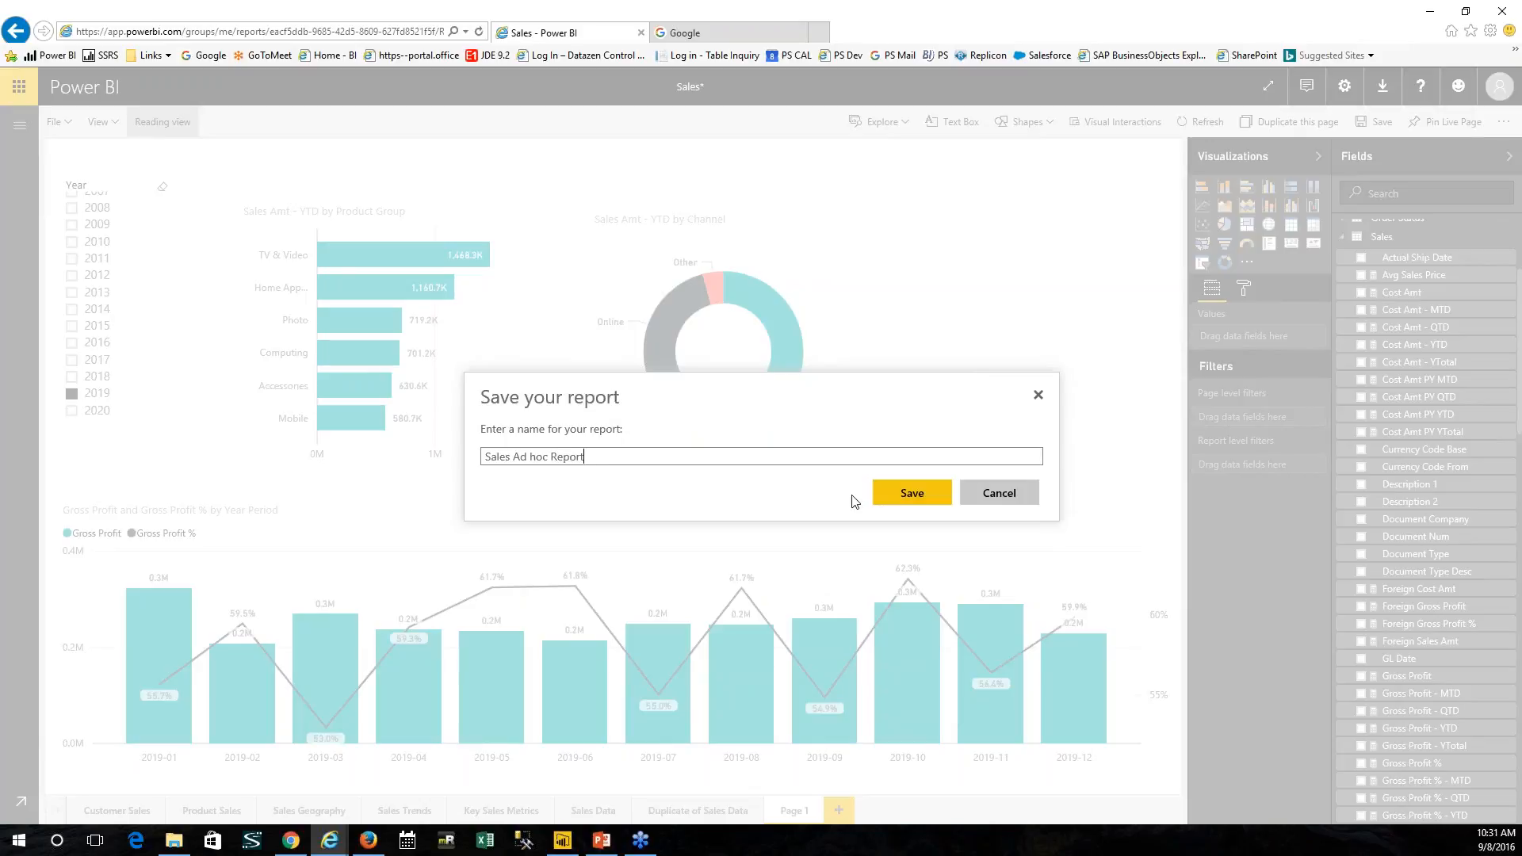
{"action": "left_click", "coordinate": [930, 498]}
{"action": "left_click", "coordinate": [927, 495]}
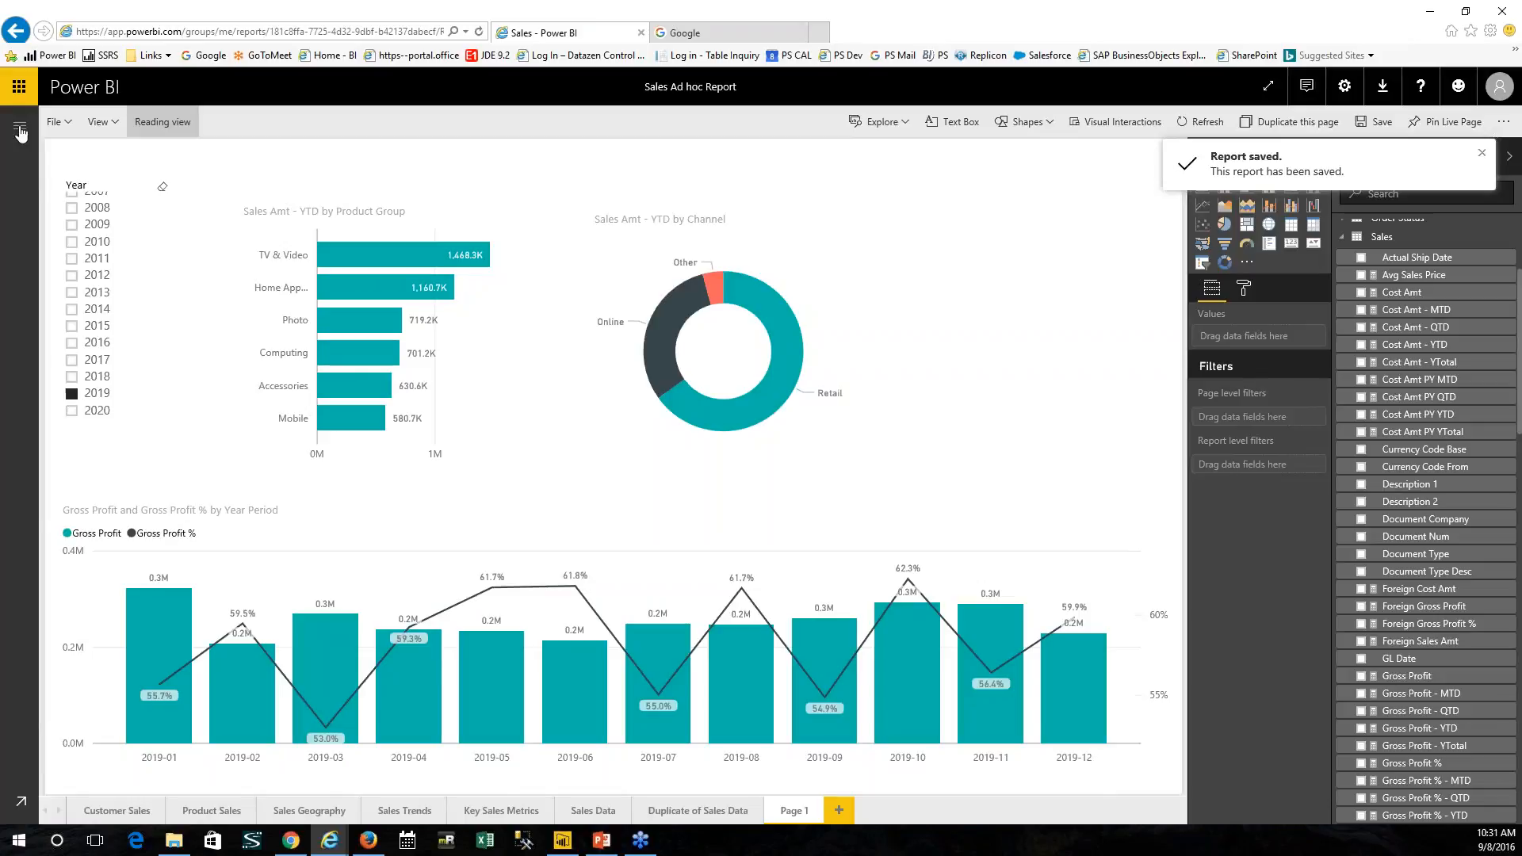
{"action": "left_click", "coordinate": [1481, 153]}
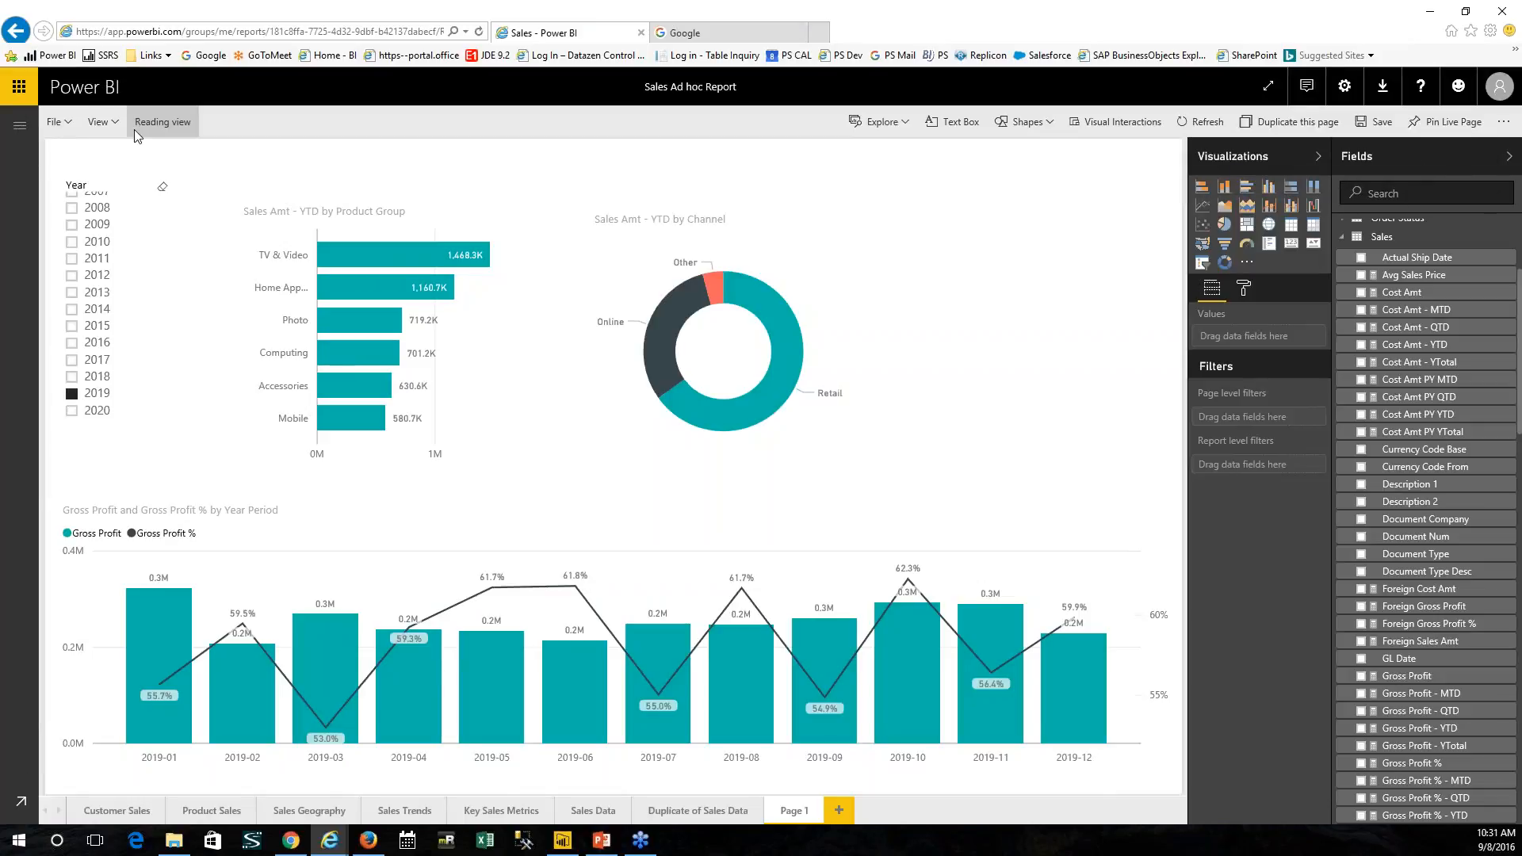
Step: Pin the Sales Amt - YTD by Product Group chart to the existing Corporate Dashboard and open that dashboard
{"action": "left_click", "coordinate": [20, 129]}
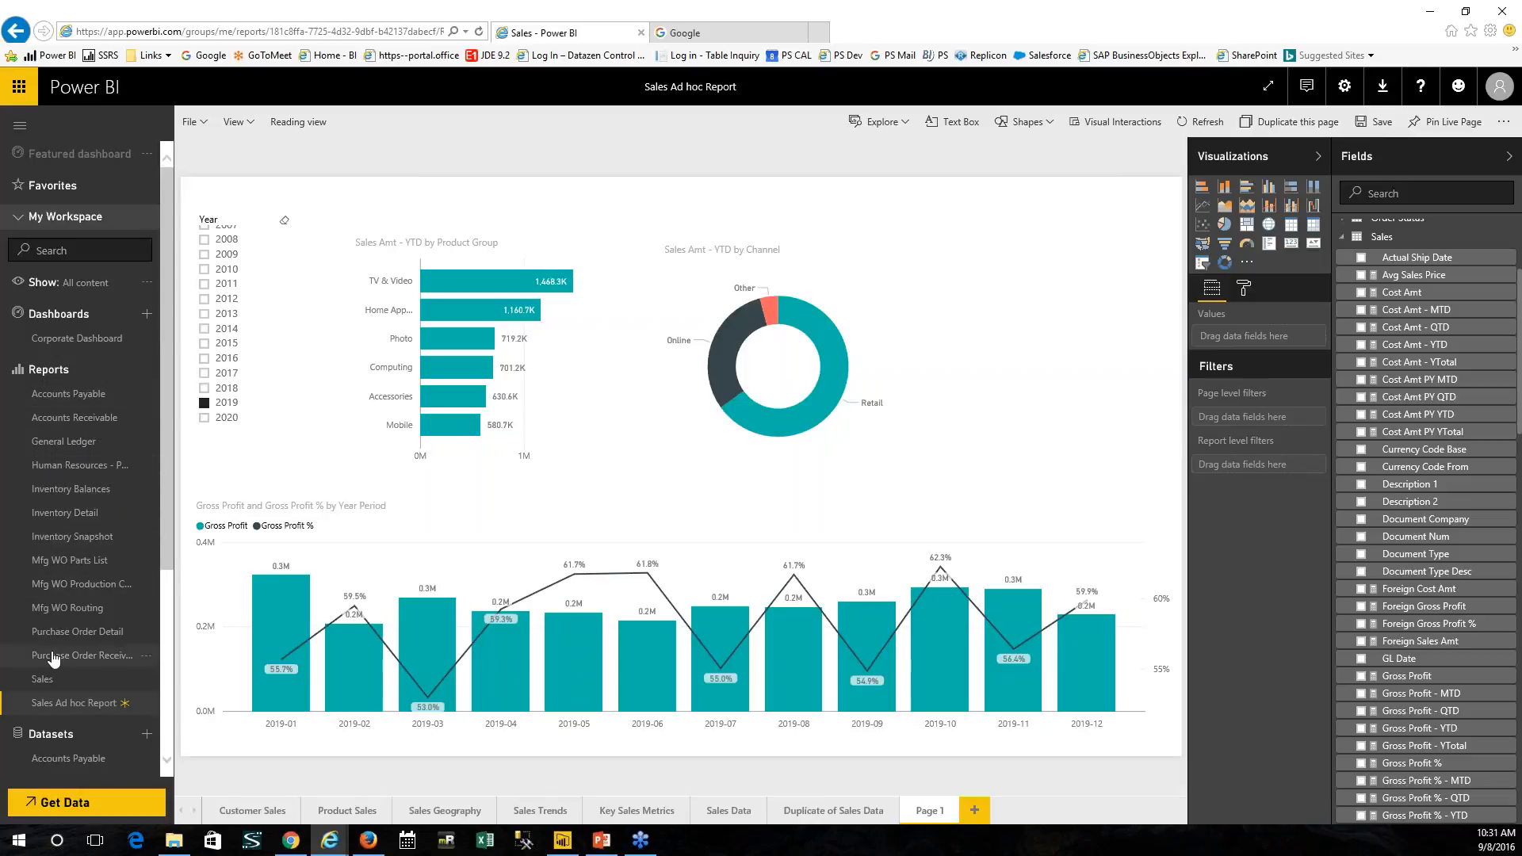
{"action": "left_click_drag", "start_coordinate": [169, 469], "coordinate": [160, 435]}
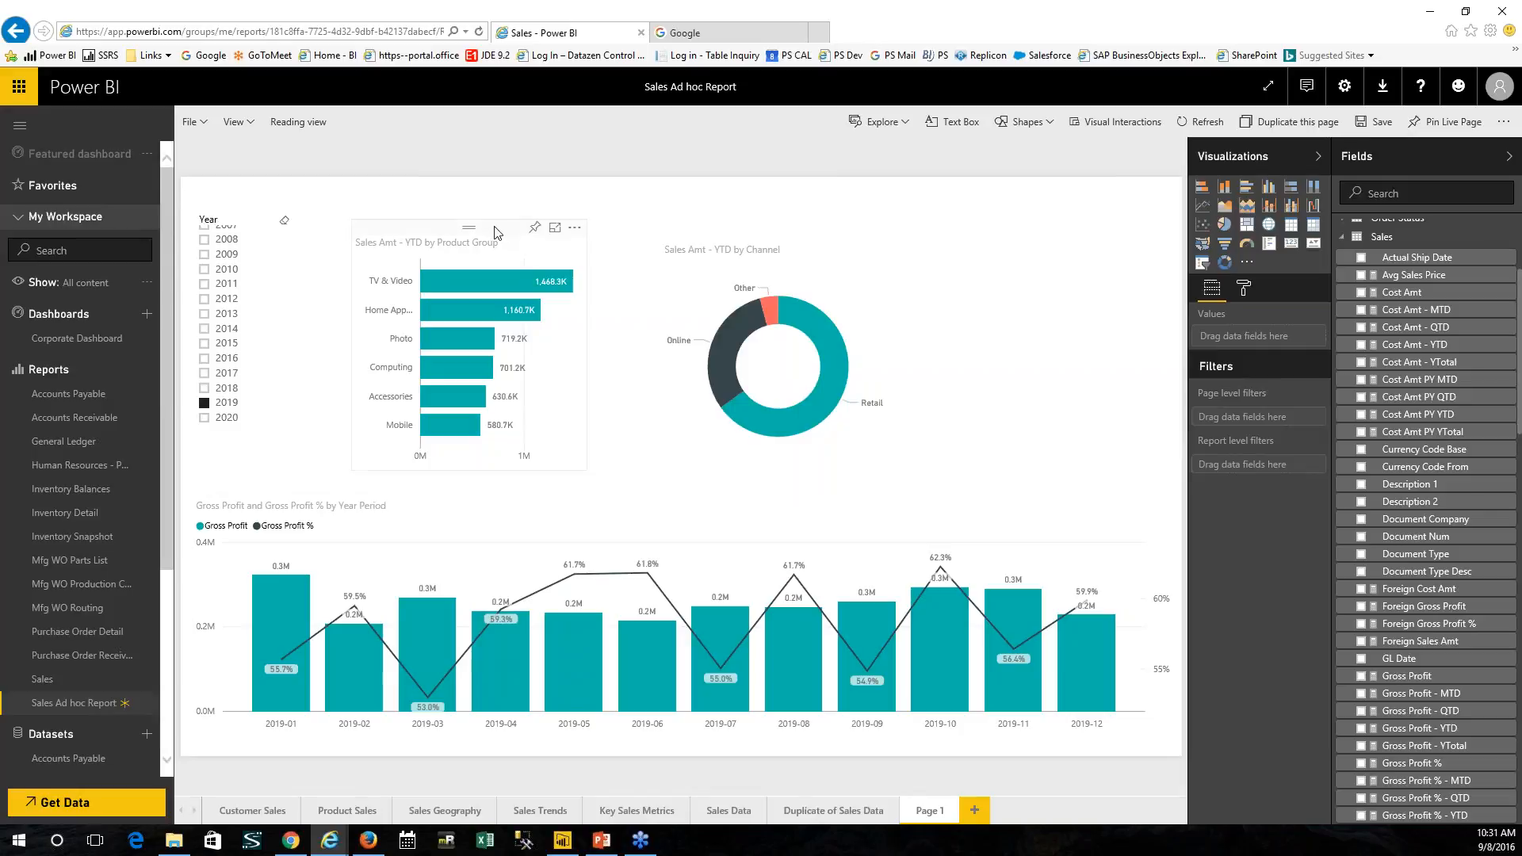
{"action": "left_click", "coordinate": [536, 230]}
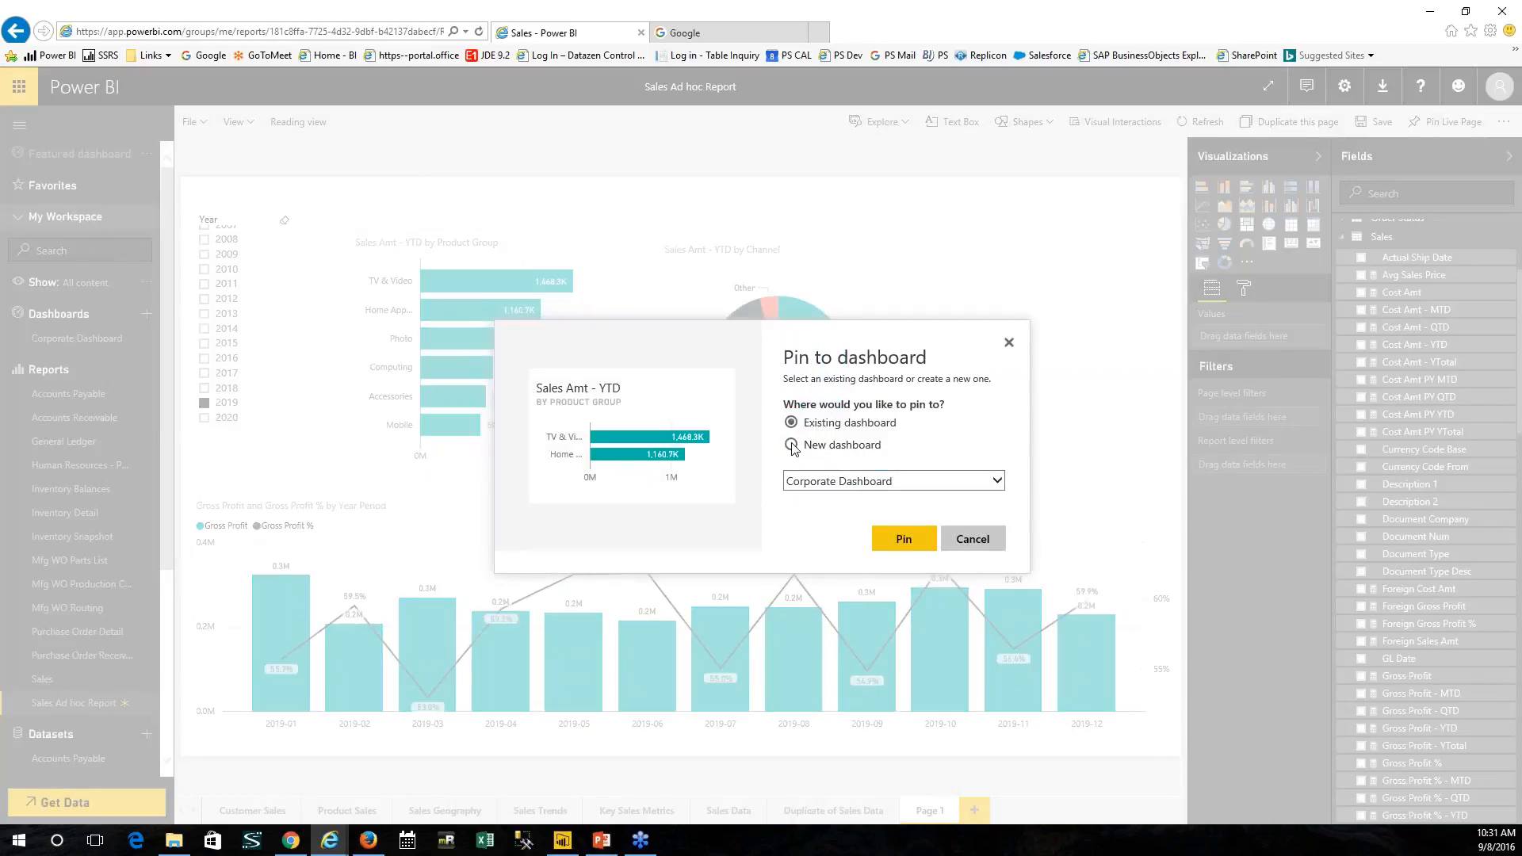
{"action": "left_click", "coordinate": [900, 536]}
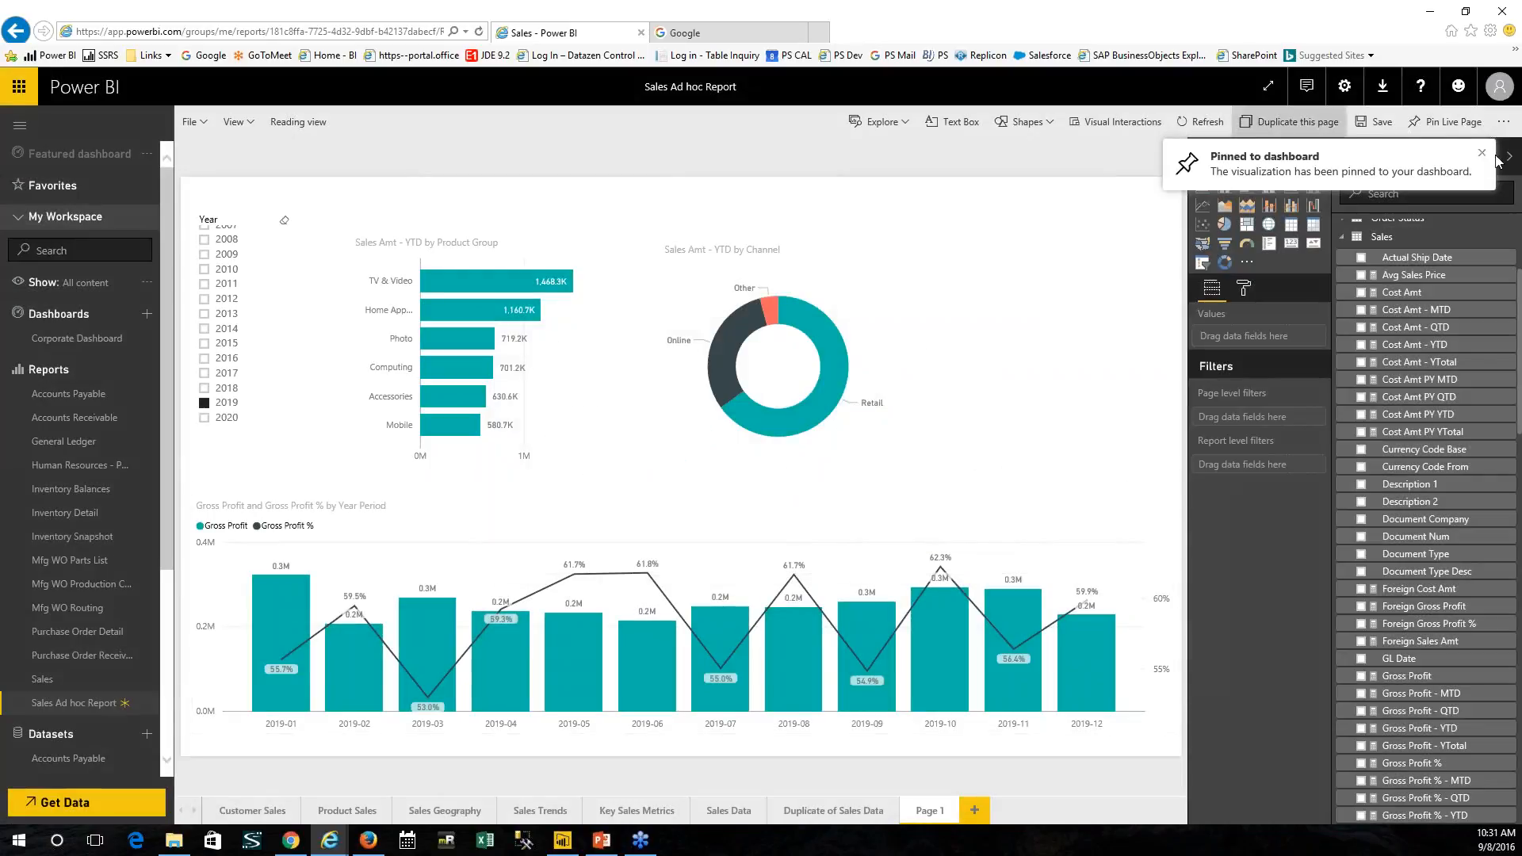
{"action": "left_click", "coordinate": [1482, 156]}
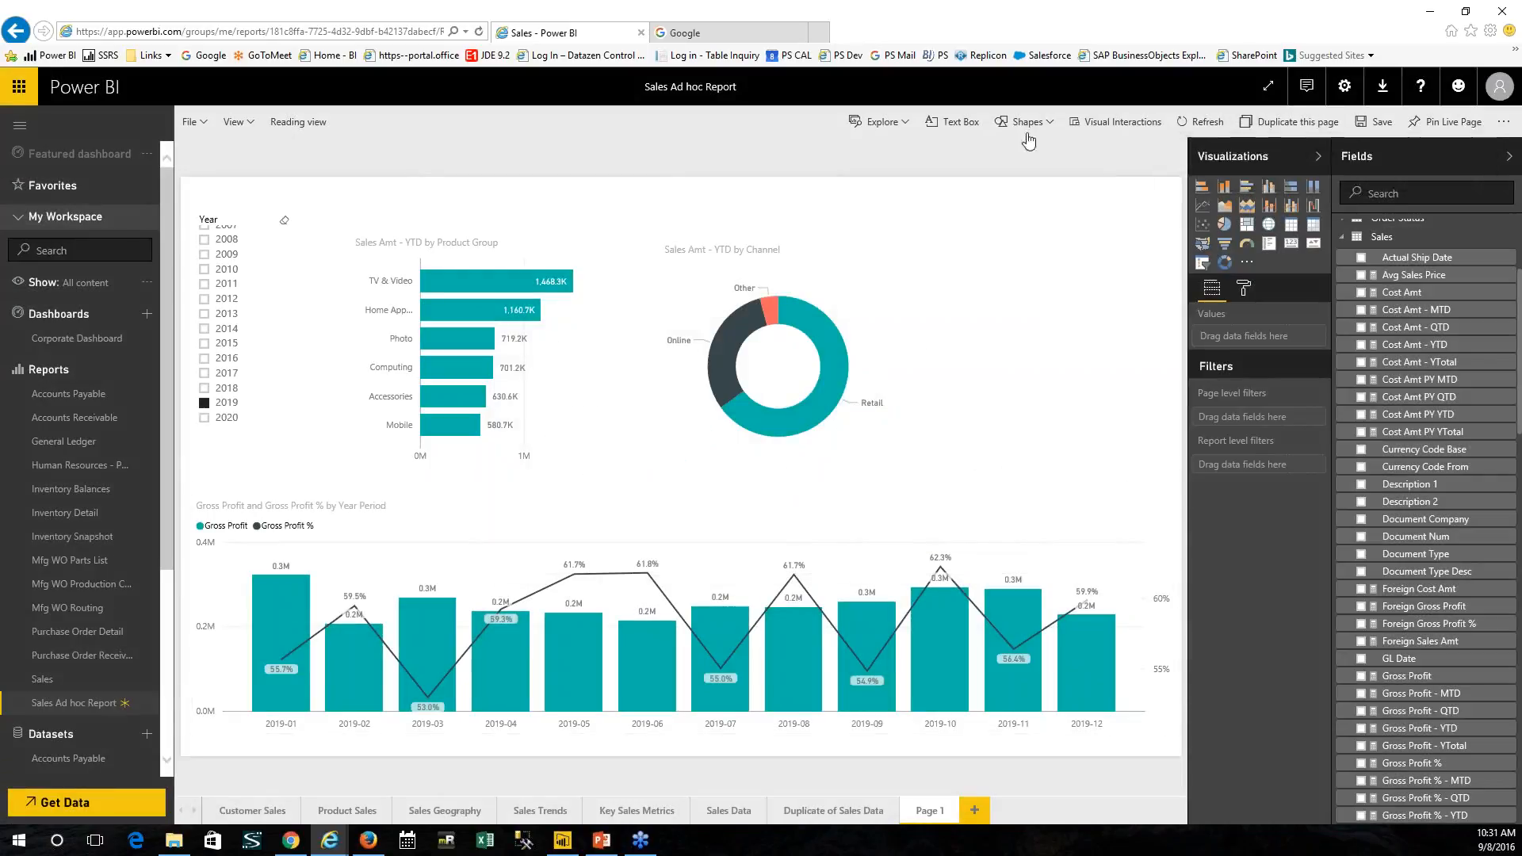
{"action": "left_click", "coordinate": [70, 340]}
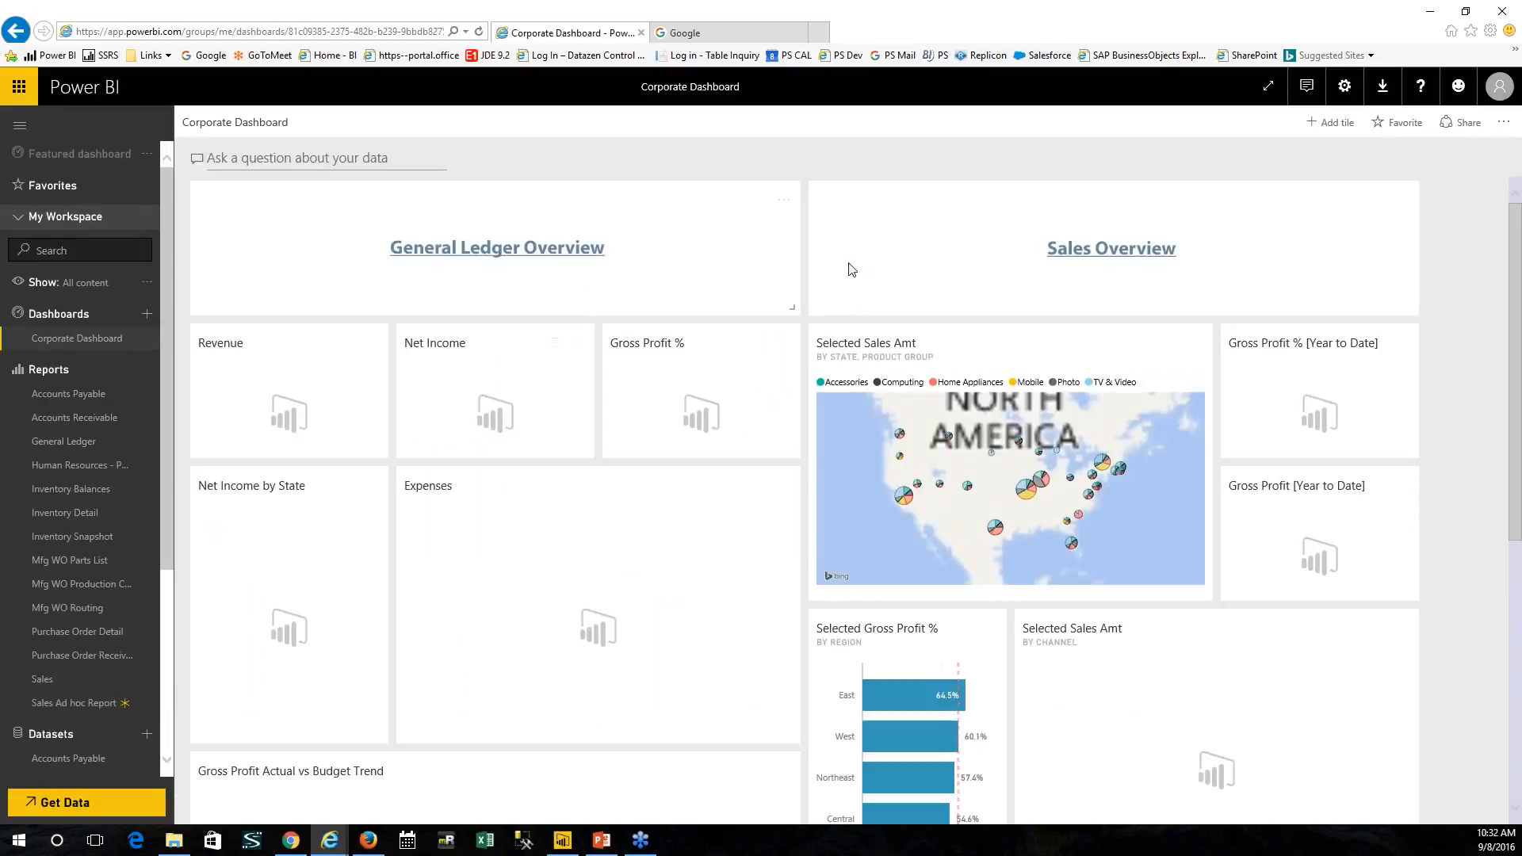
Step: Move the Sales Amt - YTD tile beneath the Gross Profit % Trend tile and expand My Workspace to list the group workspaces
{"action": "scroll", "coordinate": [1072, 630], "scroll_direction": "down", "scroll_amount": 5}
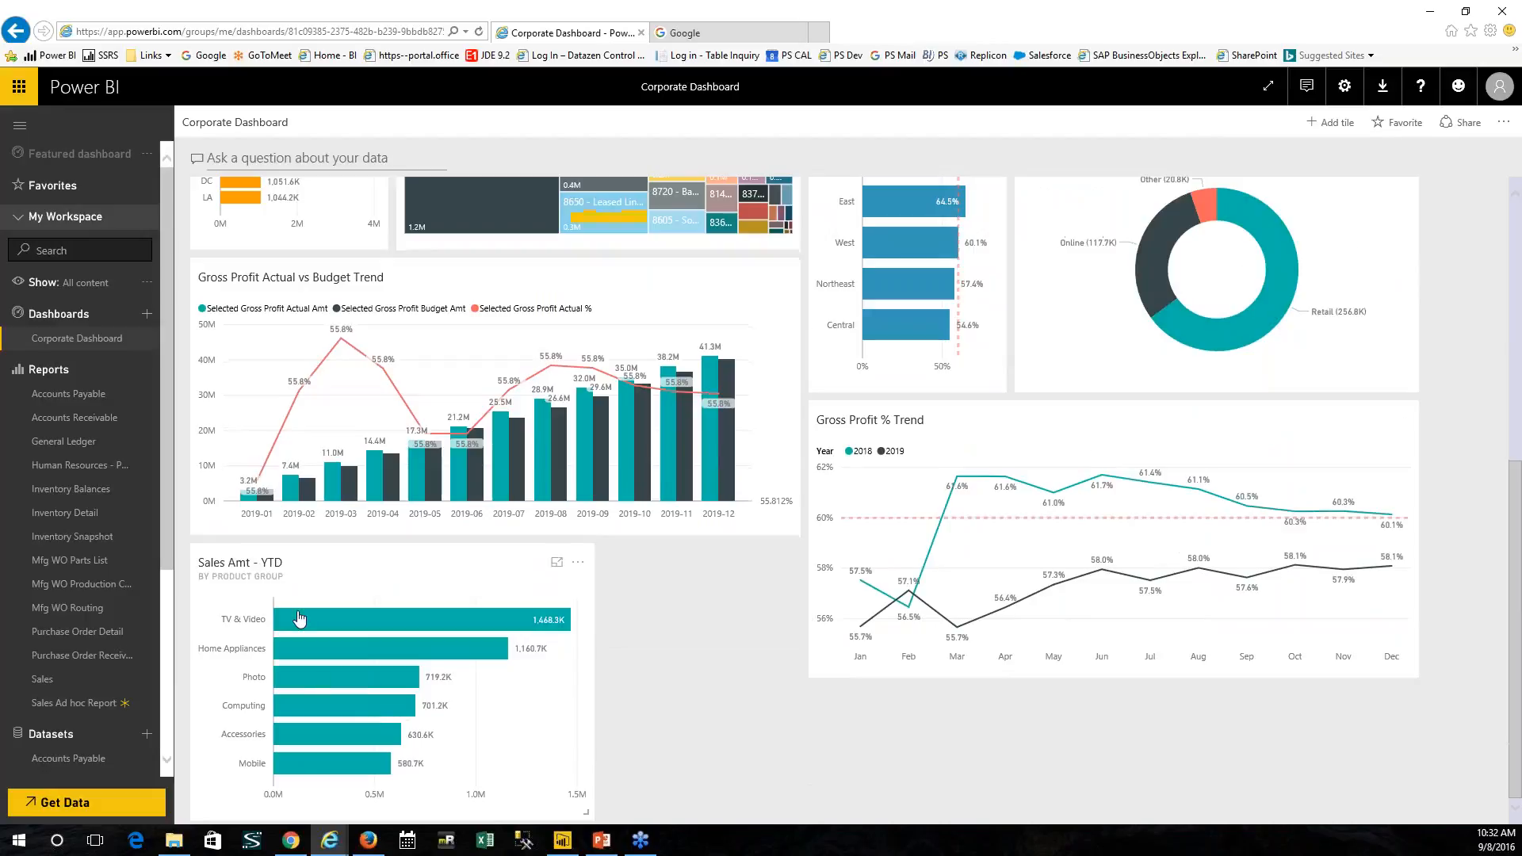
{"action": "left_click_drag", "start_coordinate": [300, 564], "coordinate": [934, 706]}
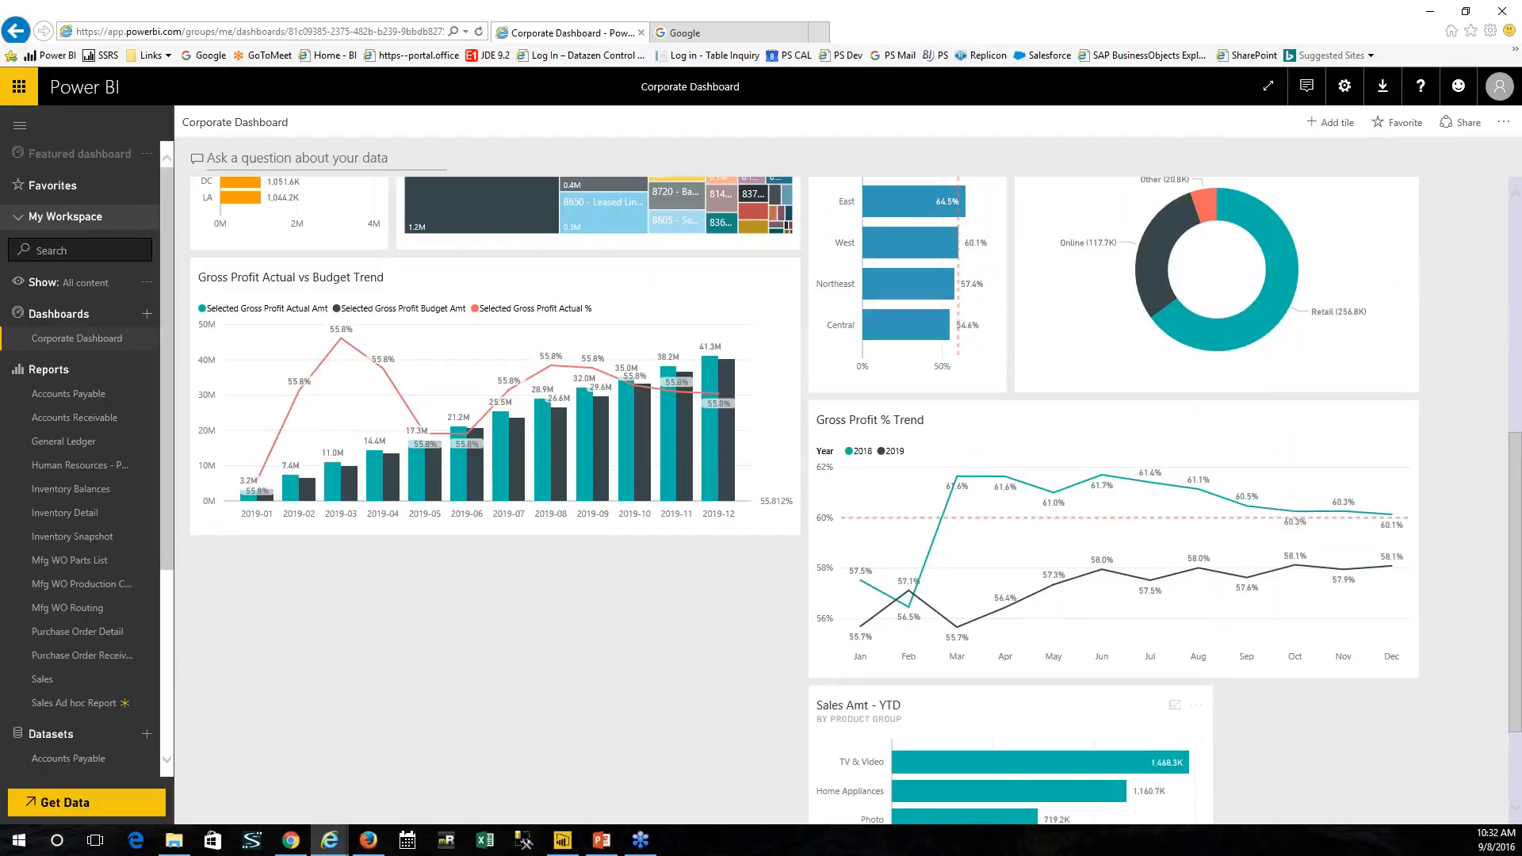
{"action": "scroll", "coordinate": [1441, 670], "scroll_direction": "down", "scroll_amount": 2}
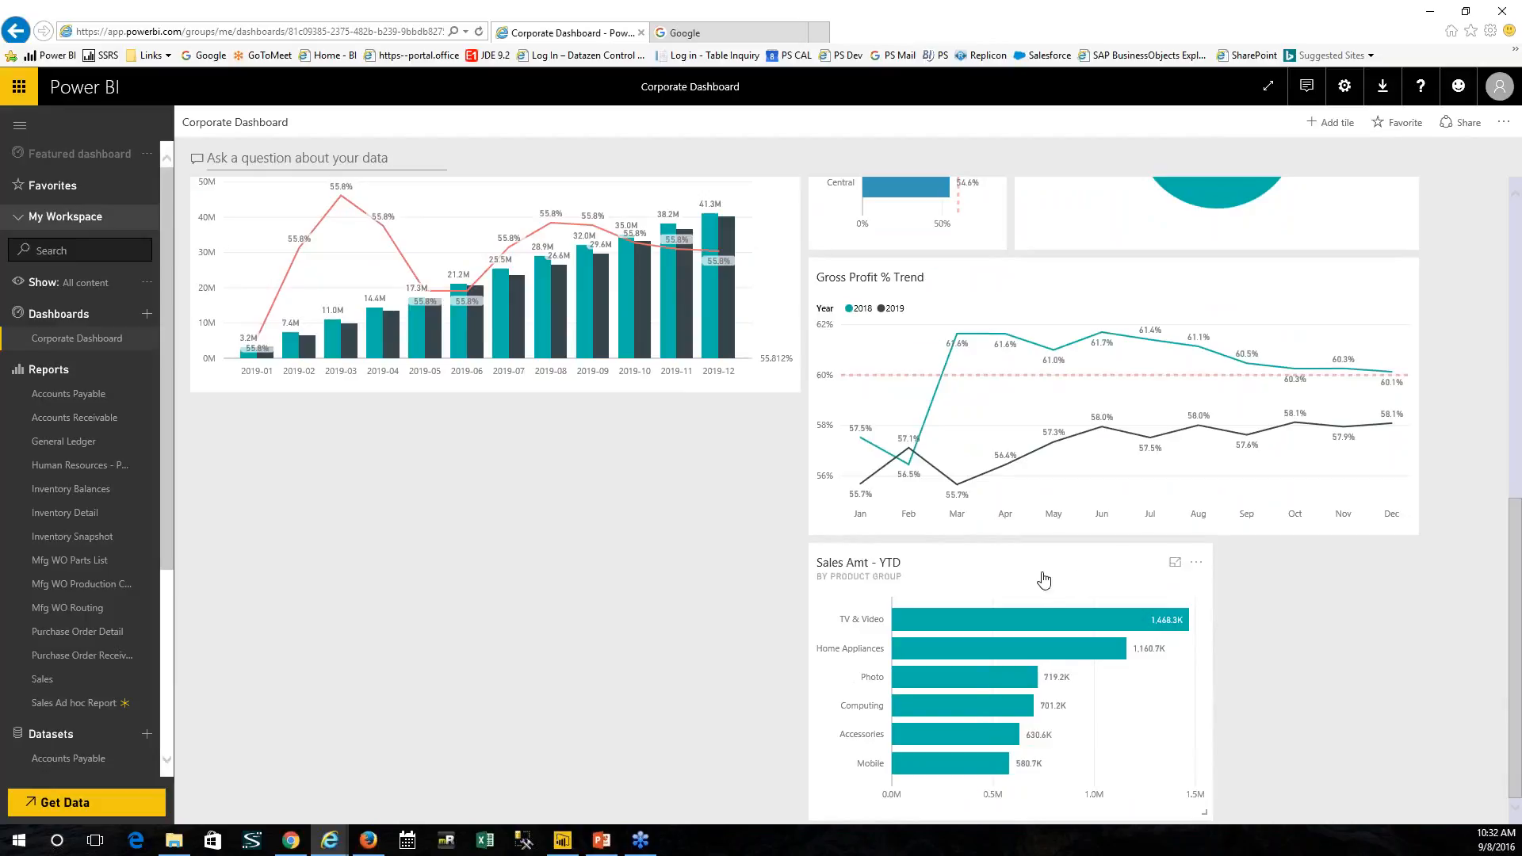
{"action": "scroll", "coordinate": [1171, 583], "scroll_direction": "up", "scroll_amount": 1}
{"action": "scroll", "coordinate": [1172, 585], "scroll_direction": "up", "scroll_amount": 7}
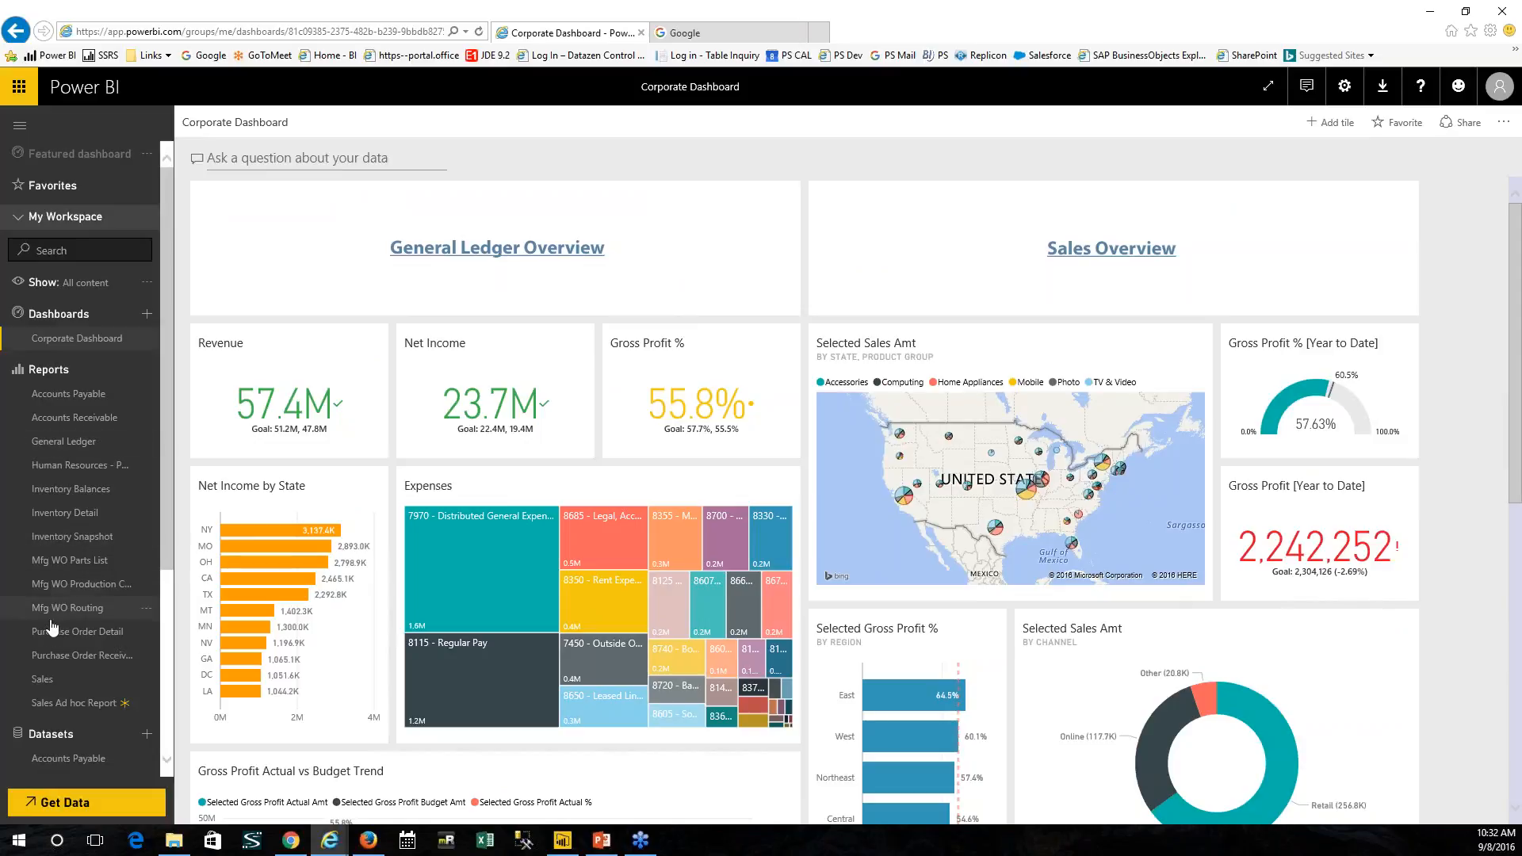
{"action": "mouse_move", "coordinate": [476, 521]}
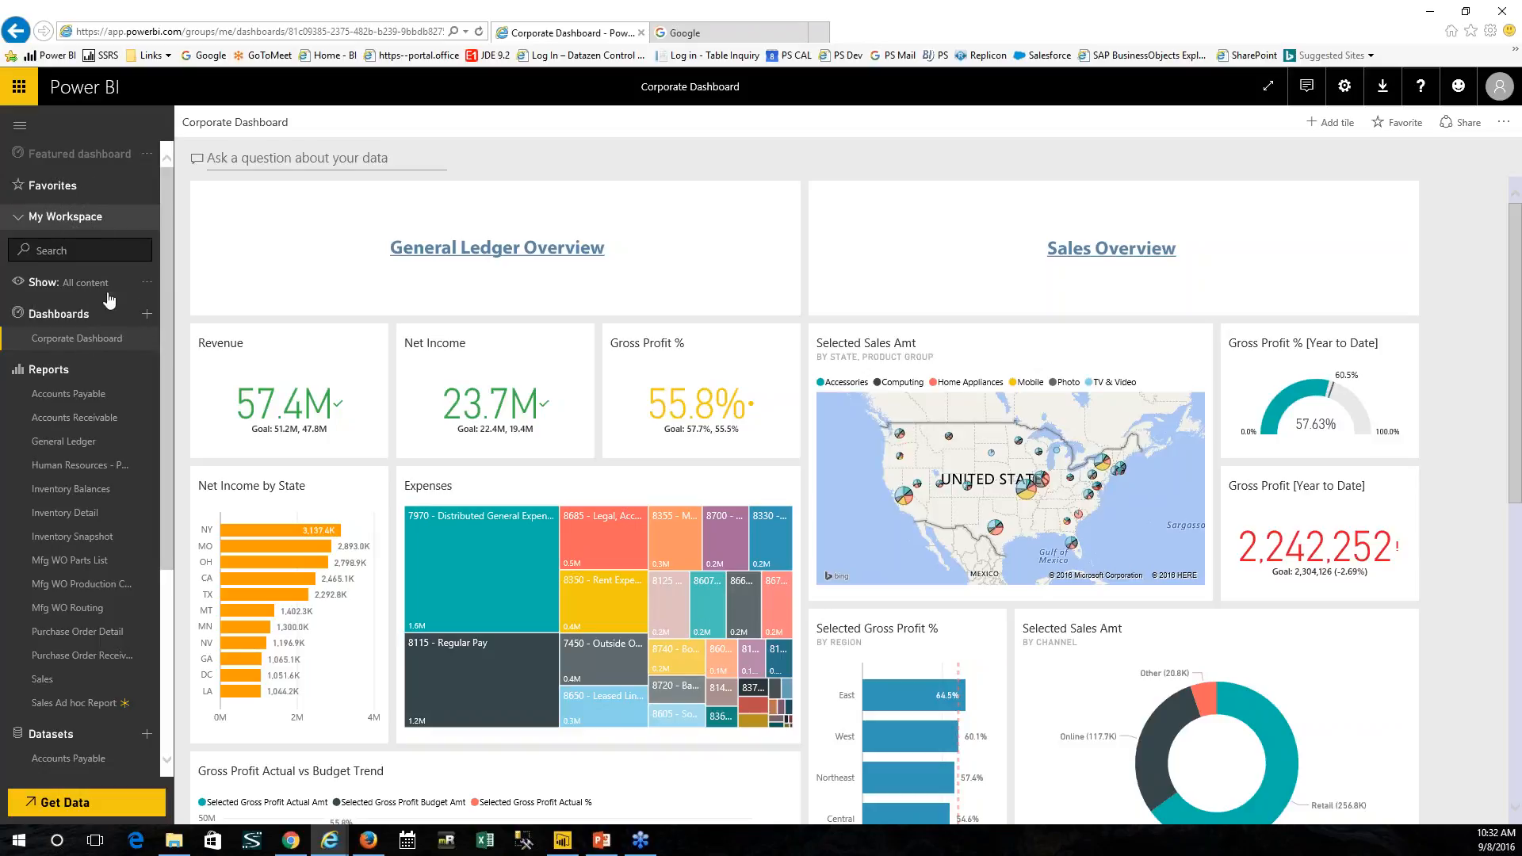
{"action": "left_click", "coordinate": [19, 218]}
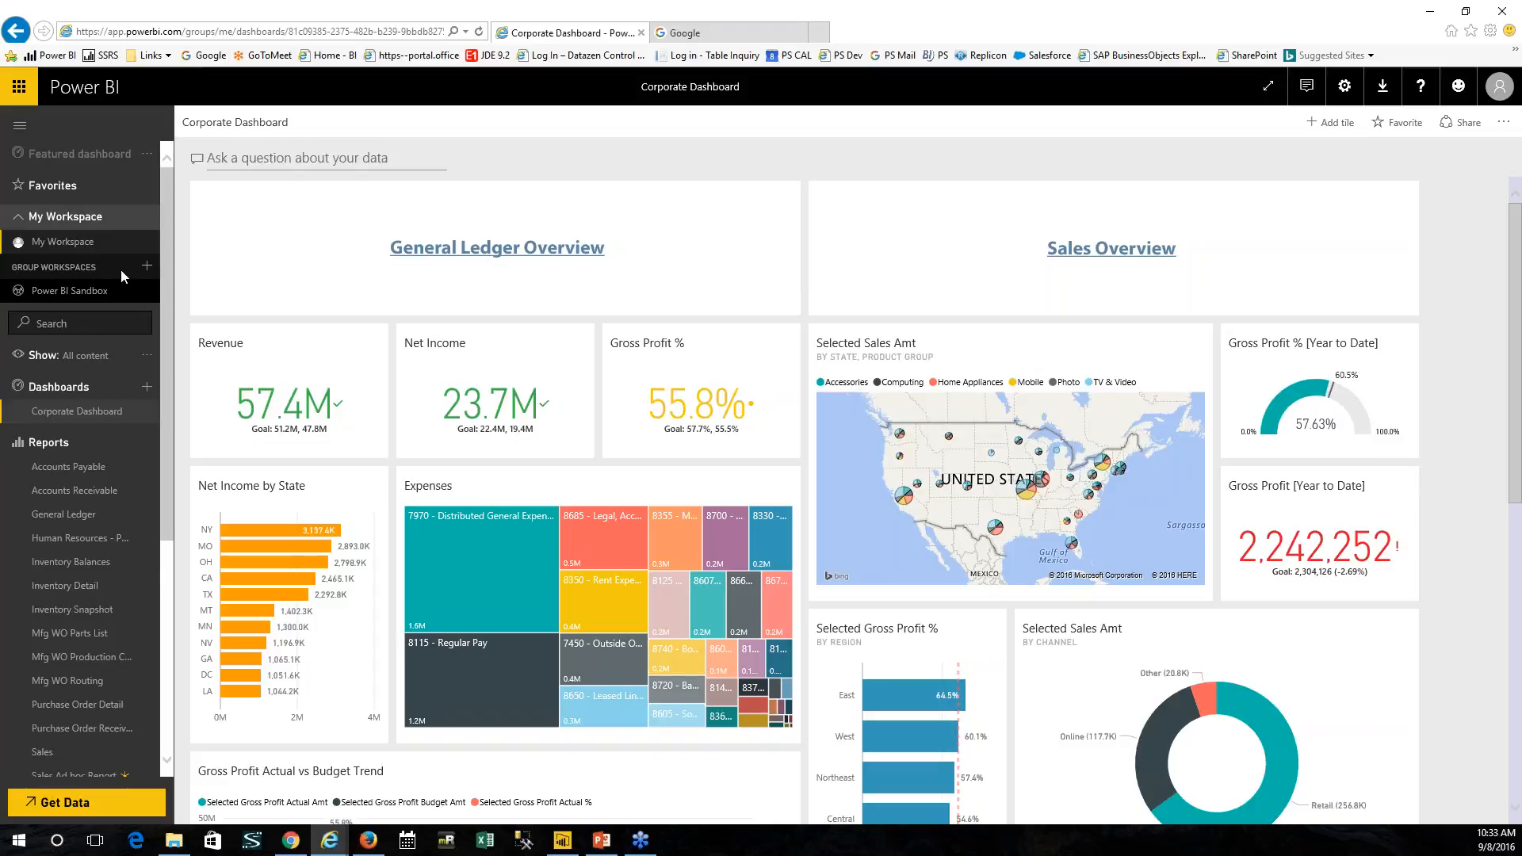
Step: Ask the dashboard's Q&A for "sales by product group" and inspect the TV & Video bar
{"action": "left_click", "coordinate": [273, 158]}
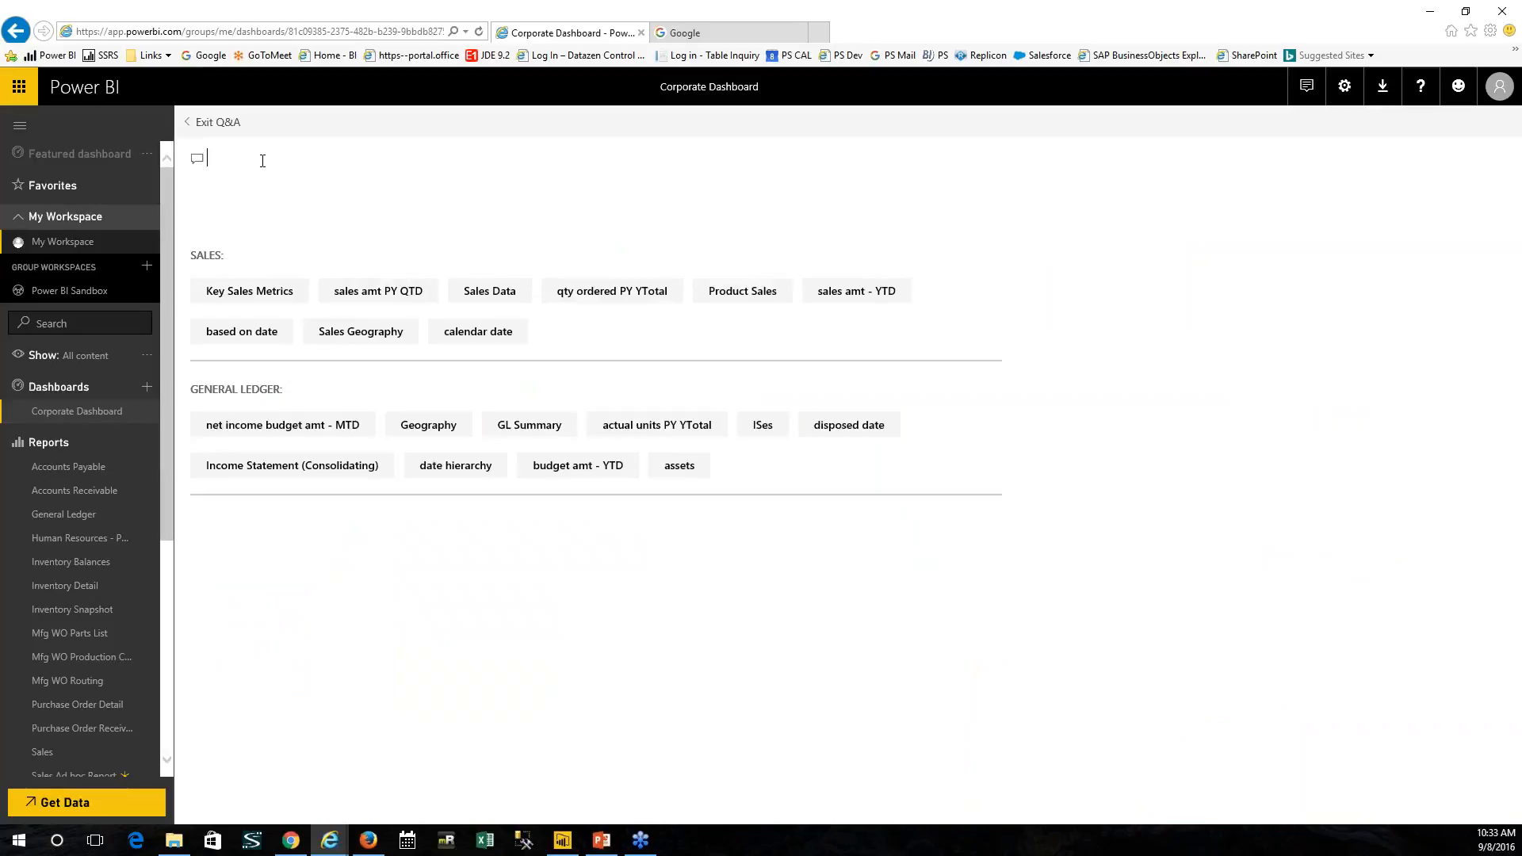
{"action": "type", "text": "sale"}
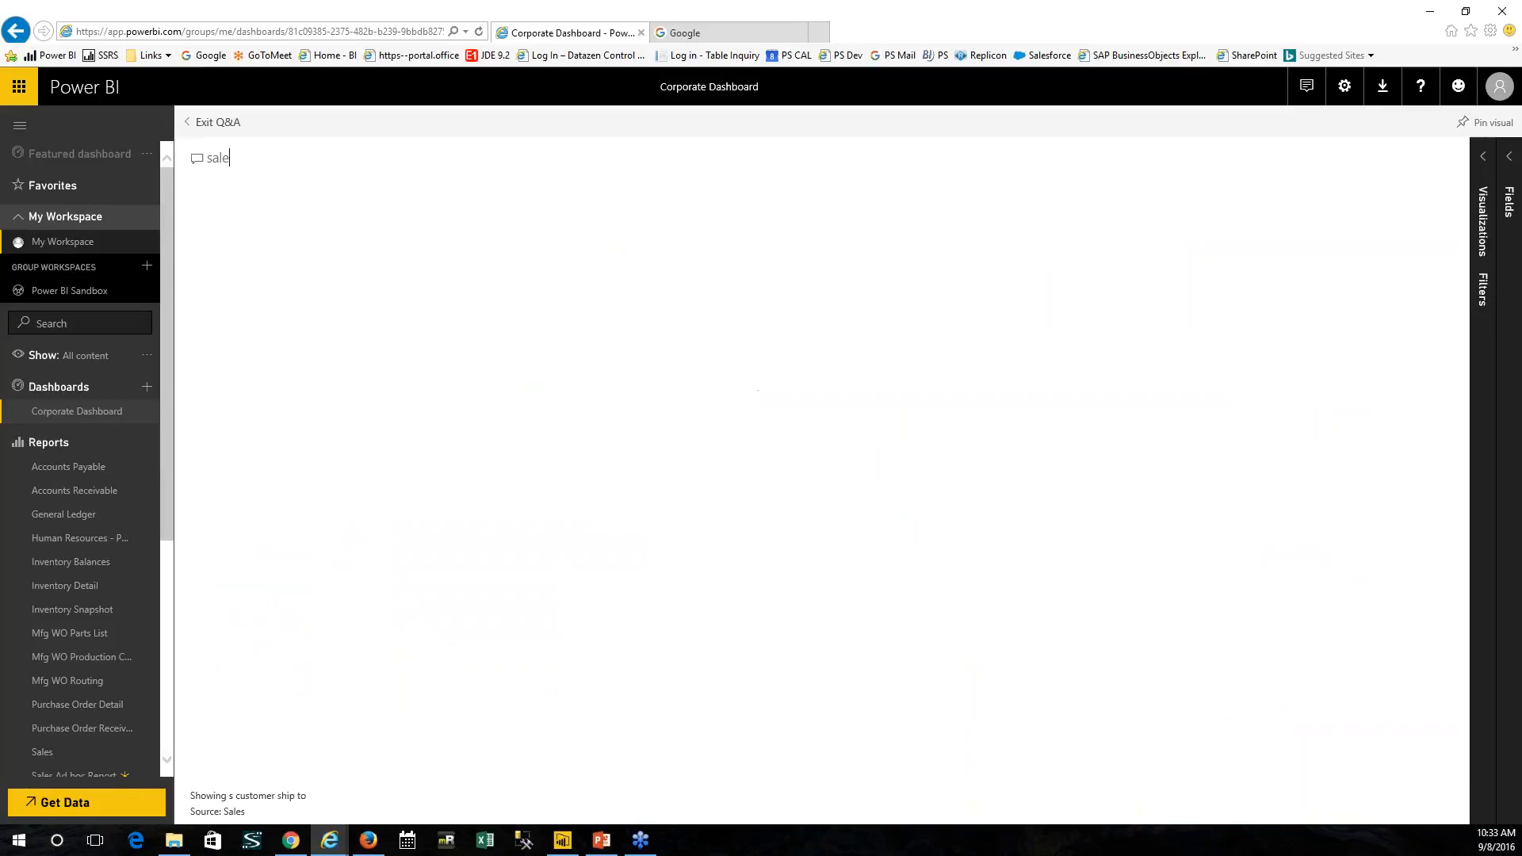
{"action": "type", "text": "s by product group"}
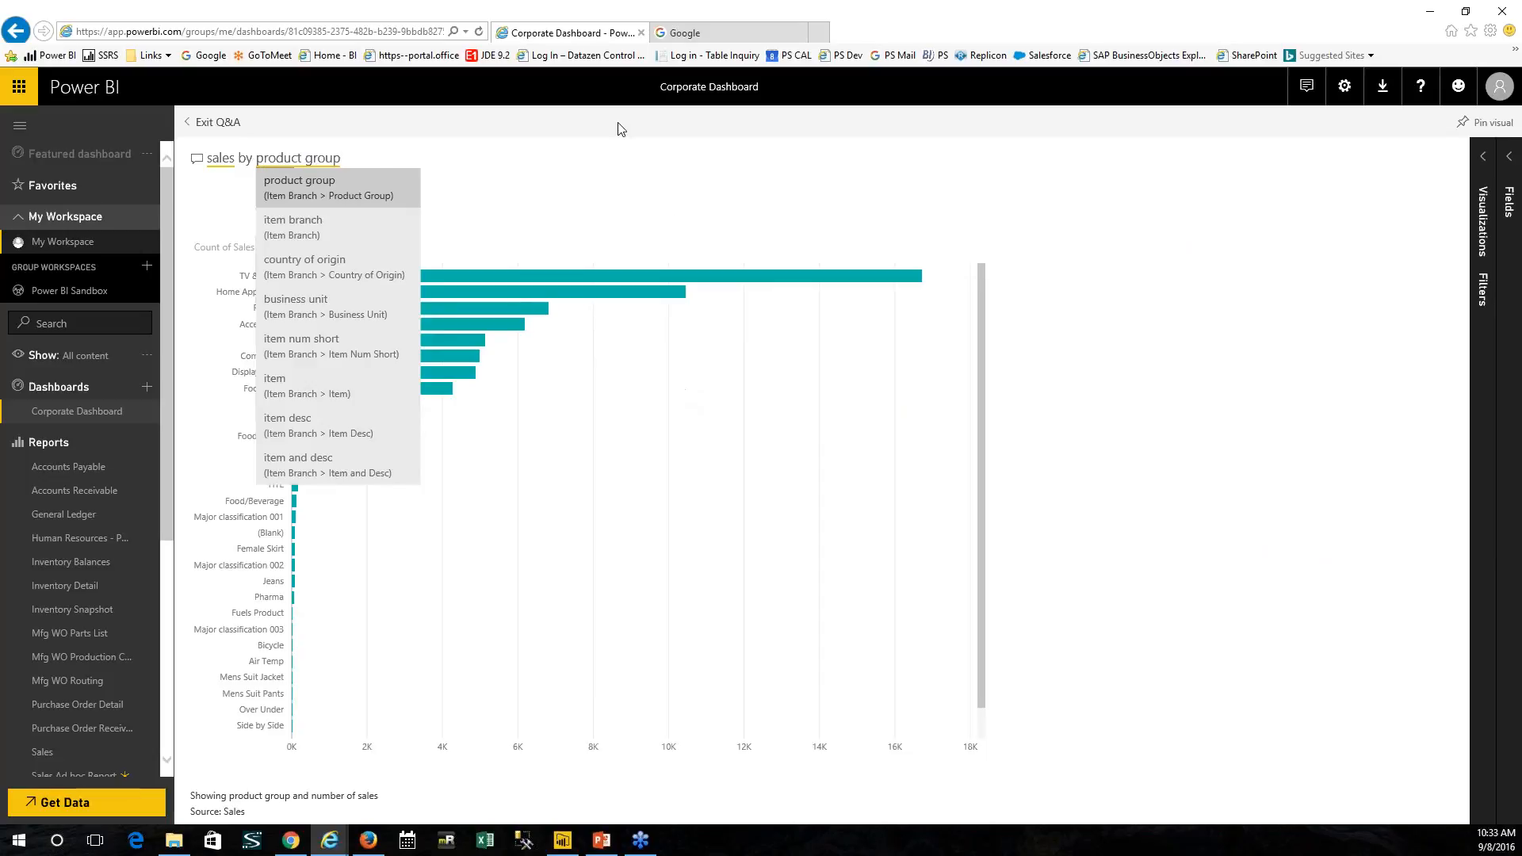
{"action": "left_click", "coordinate": [643, 230]}
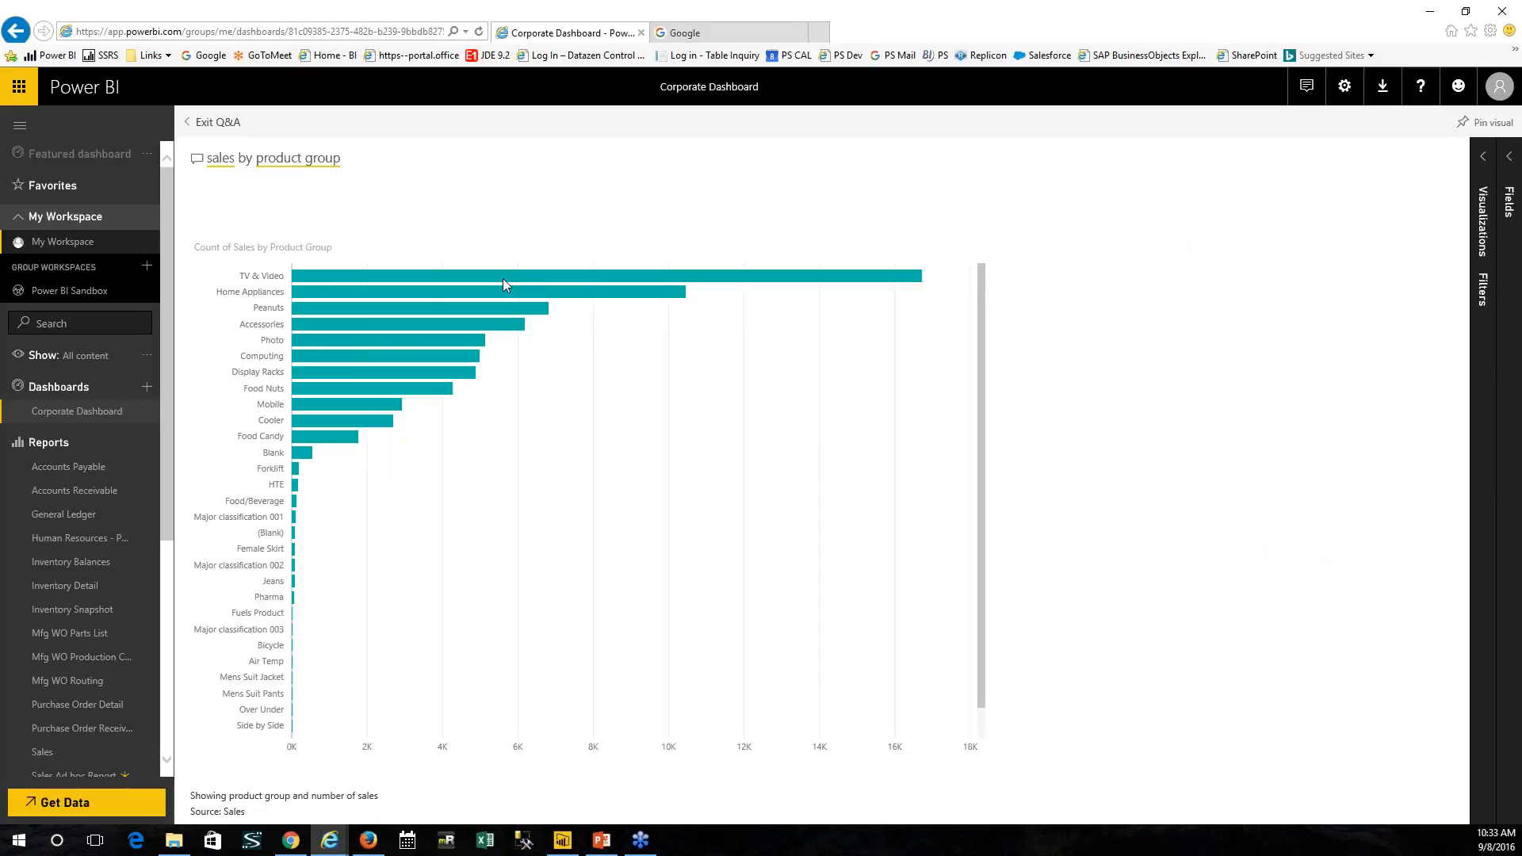
{"action": "mouse_move", "coordinate": [503, 279]}
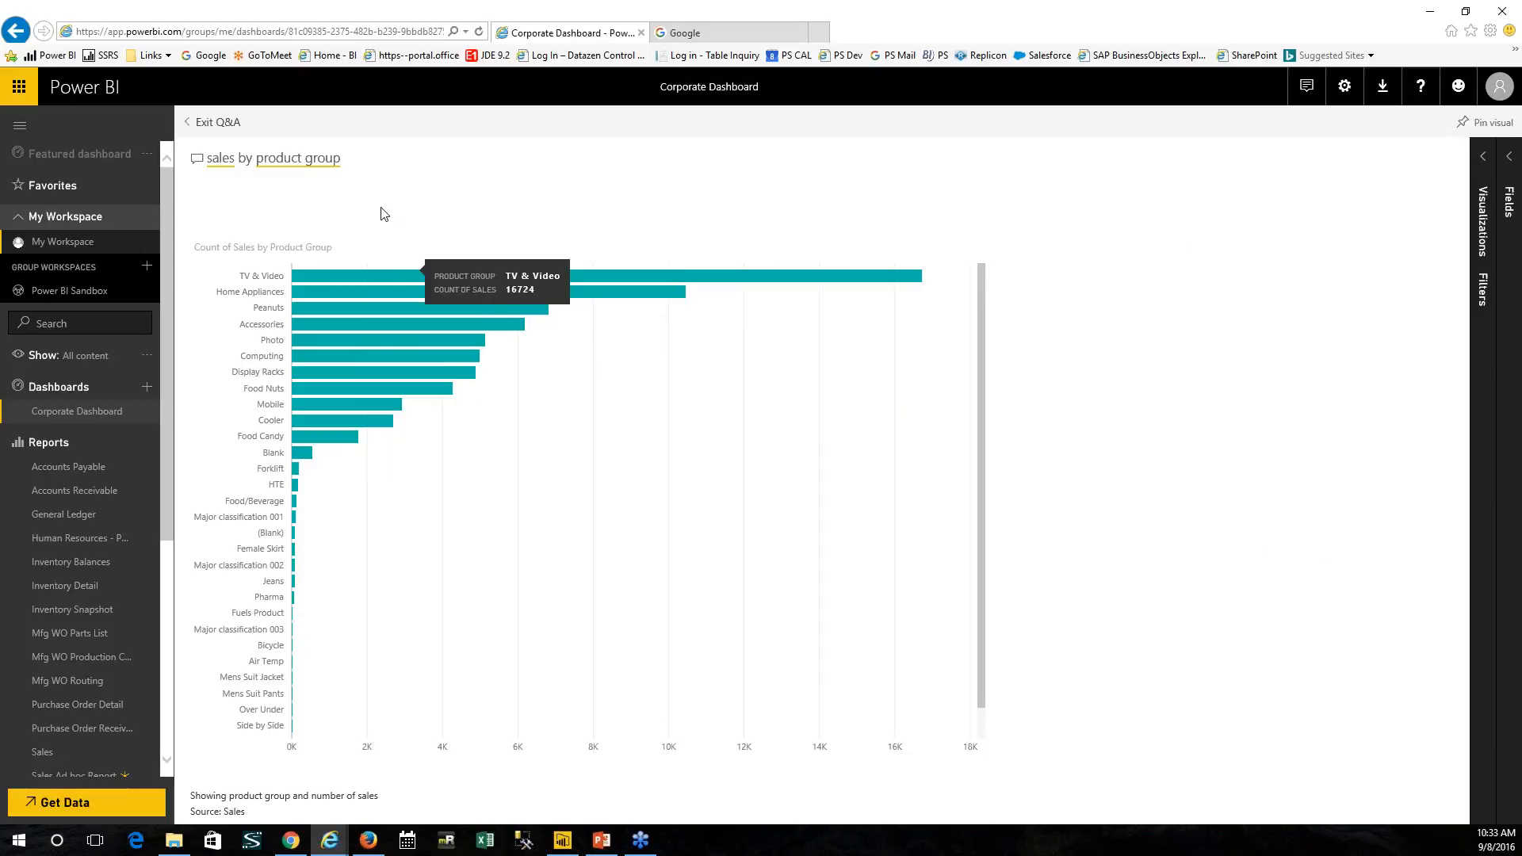
Step: Clear the Q&A question and return to the Corporate Dashboard
{"action": "left_click_drag", "start_coordinate": [340, 157], "coordinate": [254, 158]}
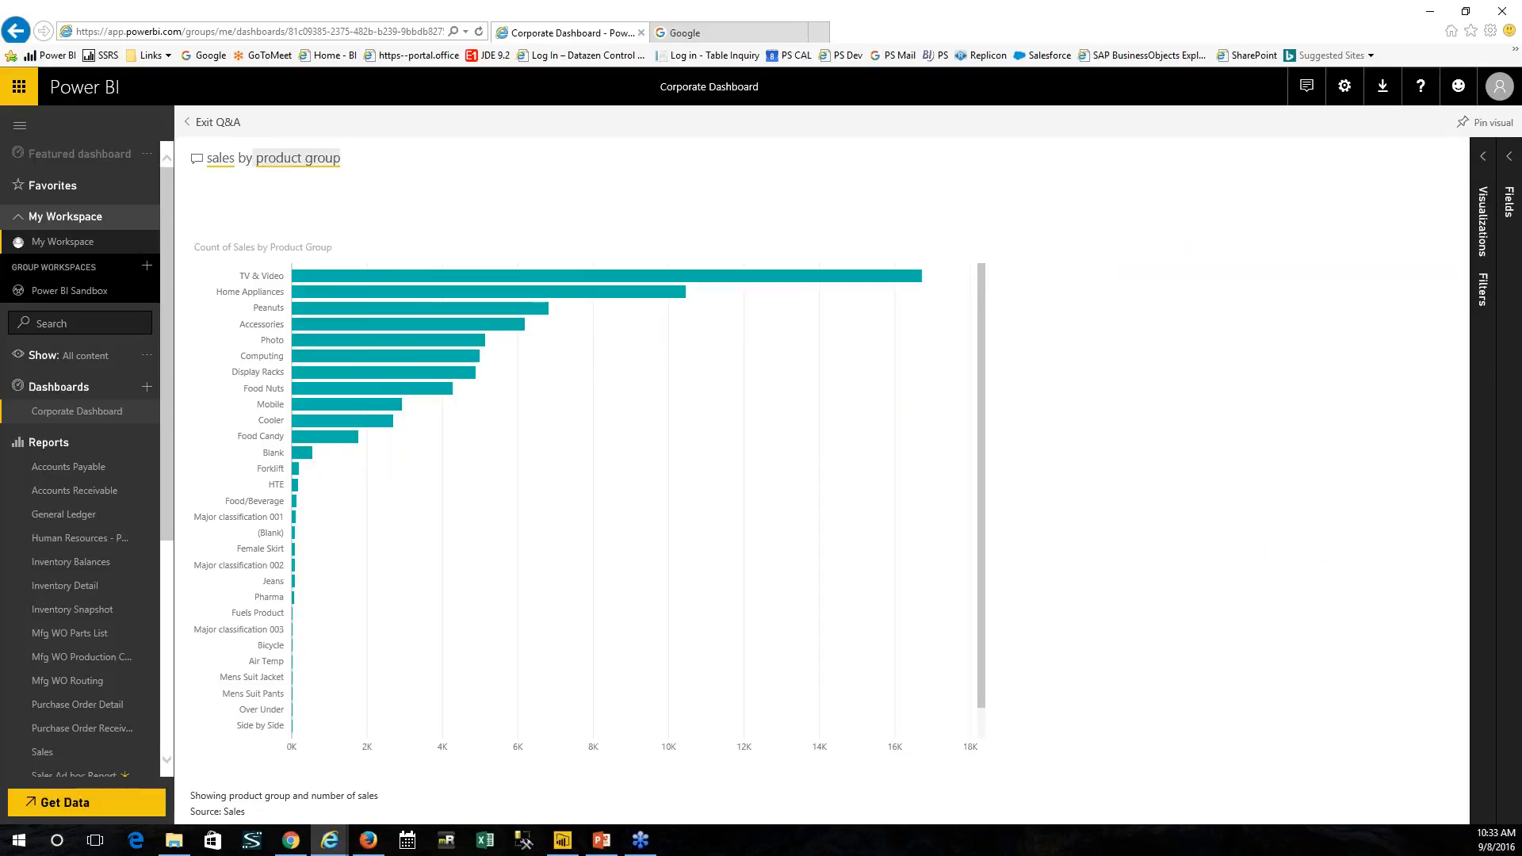
{"action": "key", "text": "BackSpace"}
{"action": "key", "text": "BackSpace"}
{"action": "key", "text": "BackSpace"}
{"action": "key", "text": "BackSpace"}
{"action": "key", "text": "BackSpace"}
{"action": "key", "text": "BackSpace"}
{"action": "key", "text": "BackSpace"}
{"action": "key", "text": "BackSpace"}
{"action": "key", "text": "BackSpace"}
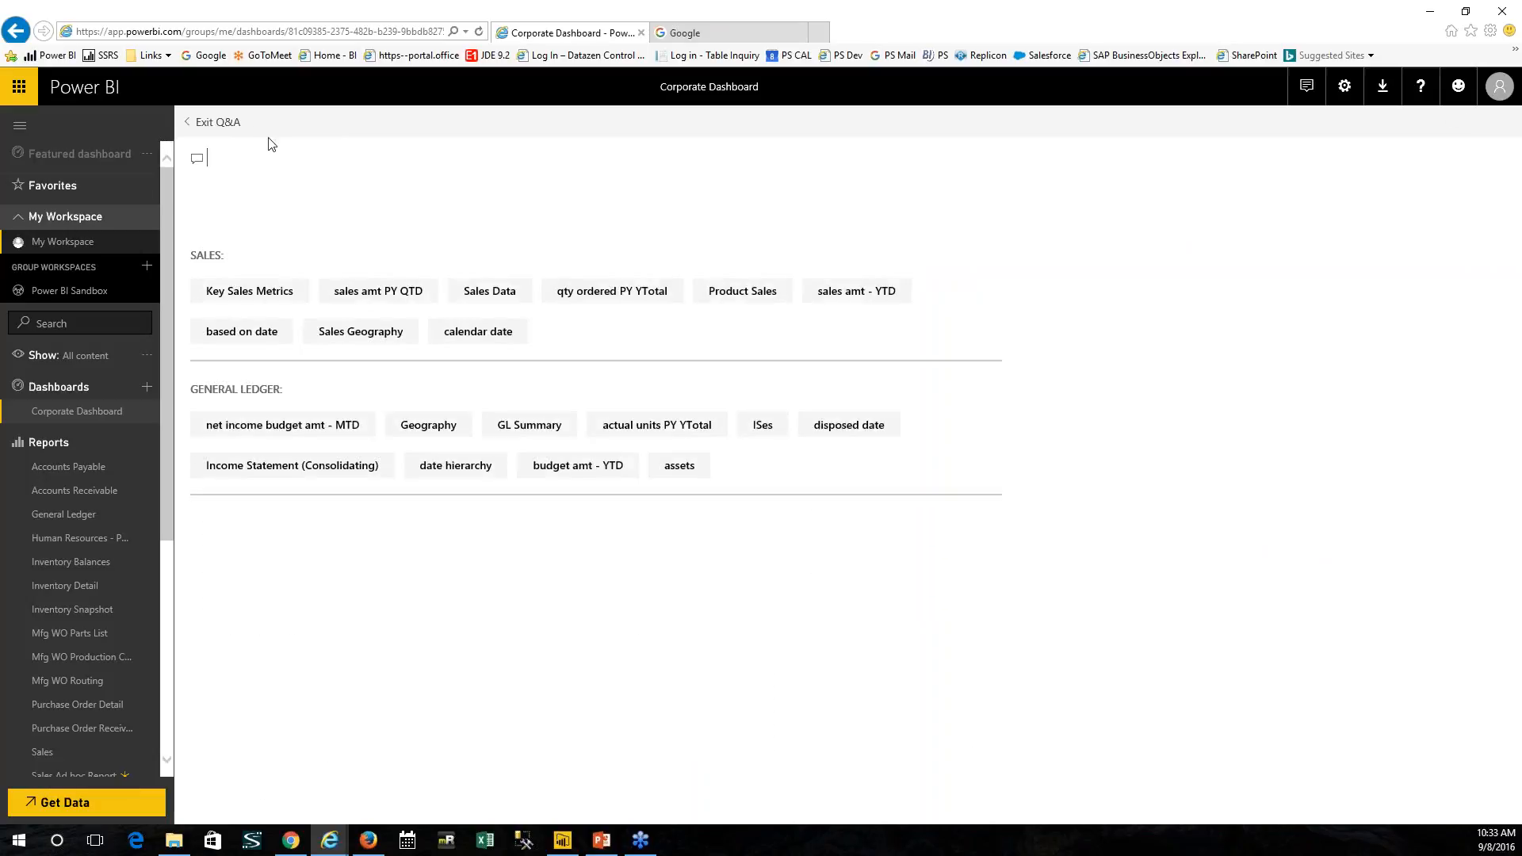
{"action": "left_click", "coordinate": [73, 411]}
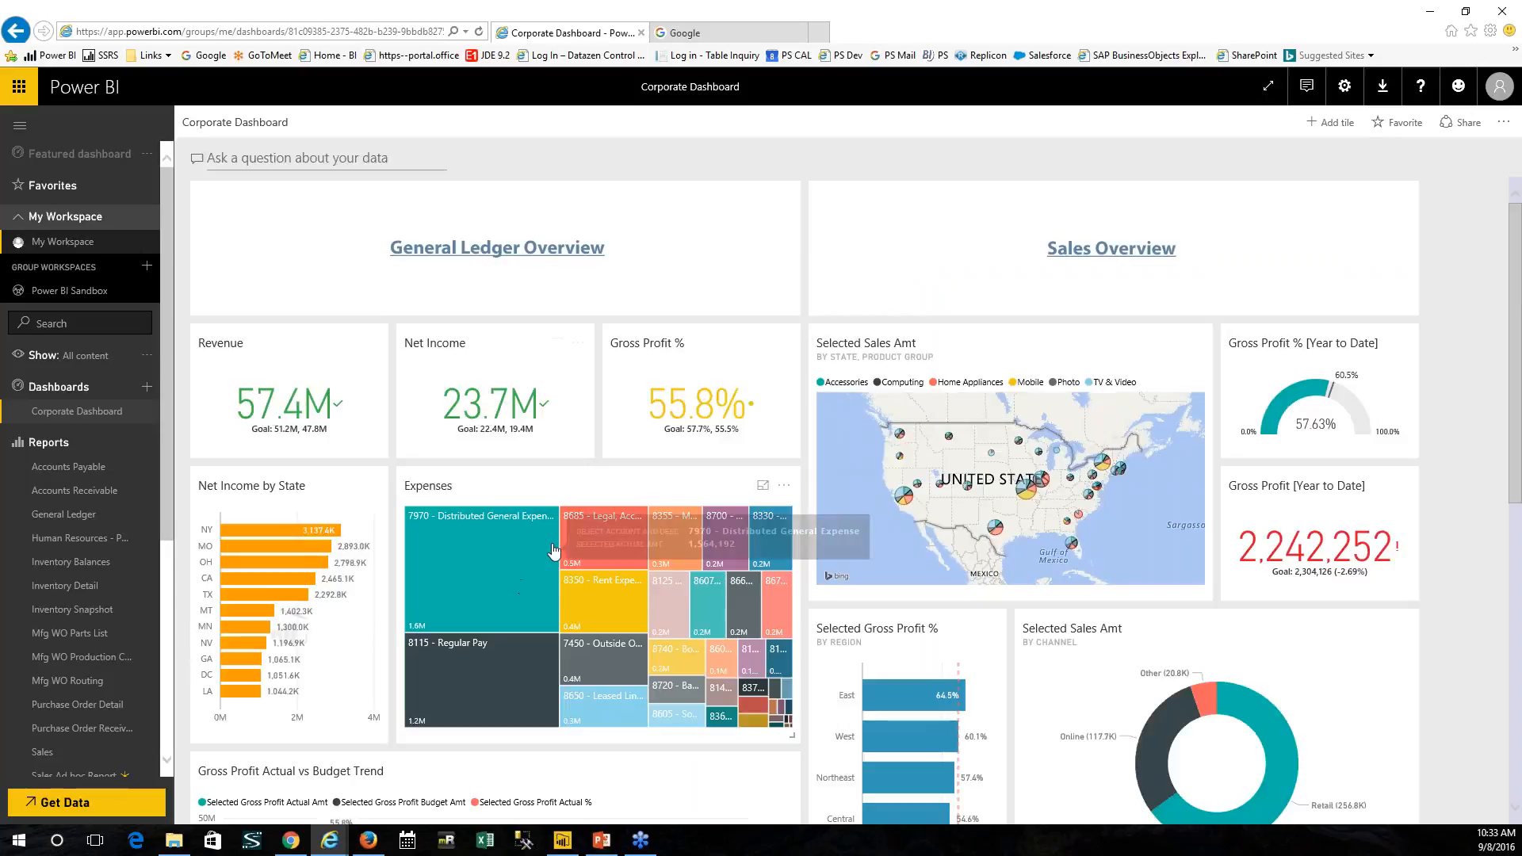
Step: Open the General Ledger report and display it in full screen
{"action": "scroll", "coordinate": [538, 547], "scroll_direction": "down", "scroll_amount": 2}
{"action": "scroll", "coordinate": [538, 547], "scroll_direction": "down", "scroll_amount": 1}
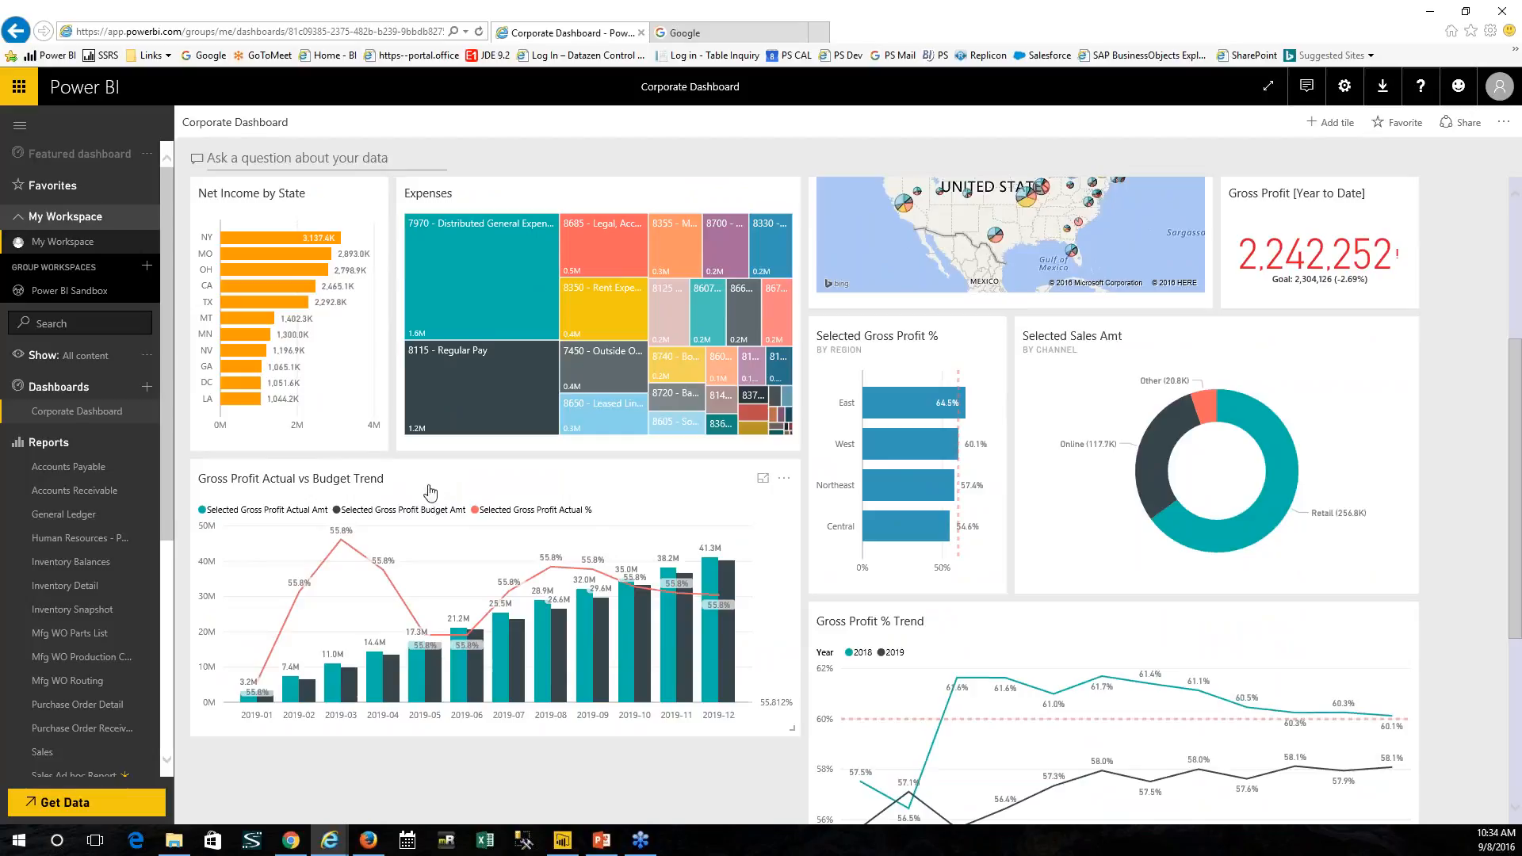
{"action": "left_click", "coordinate": [61, 515]}
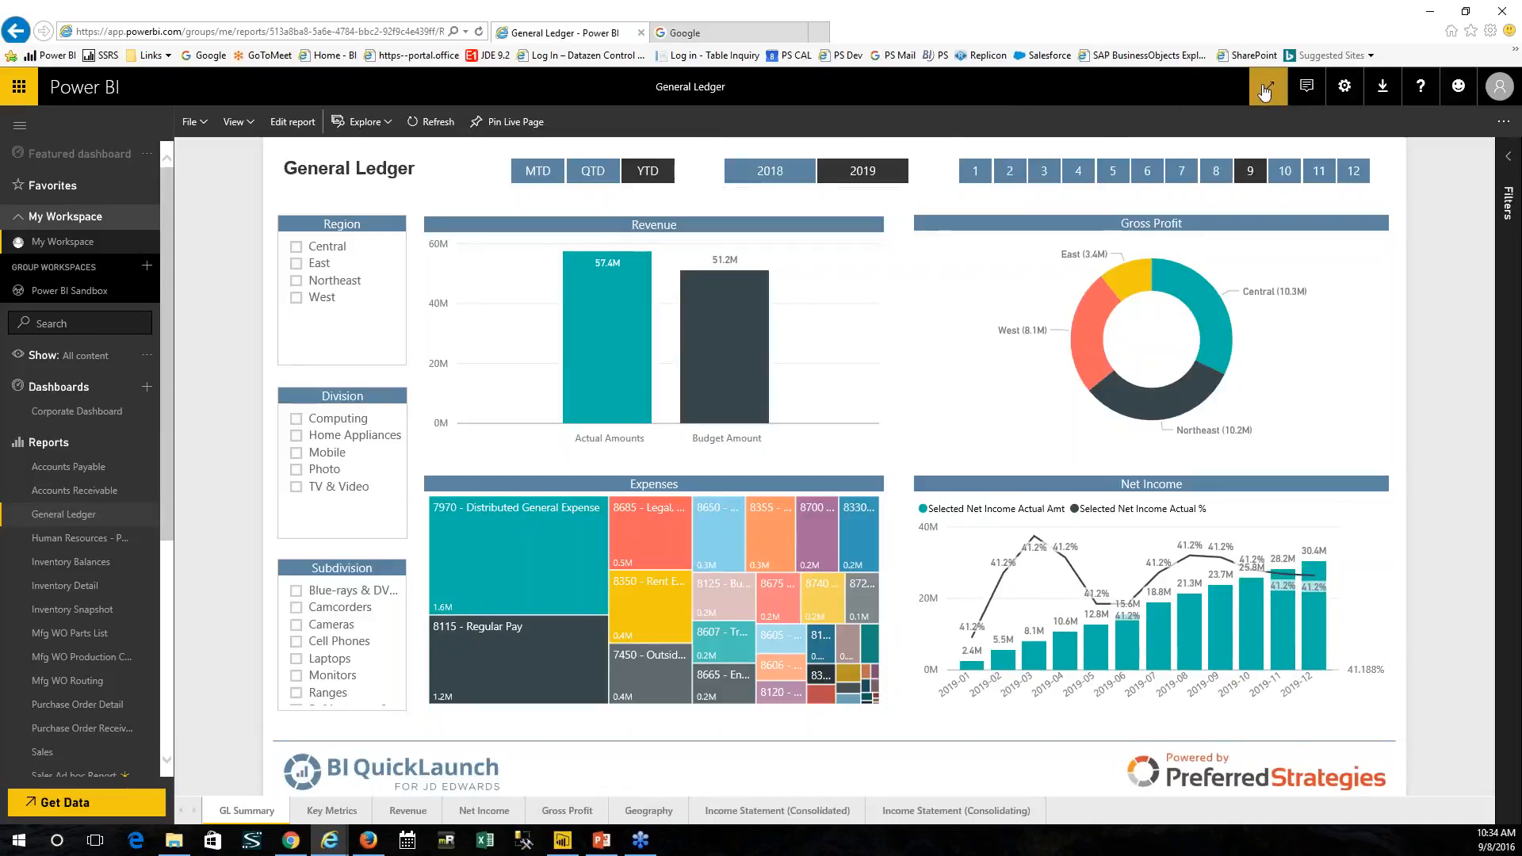
{"action": "left_click", "coordinate": [1269, 85]}
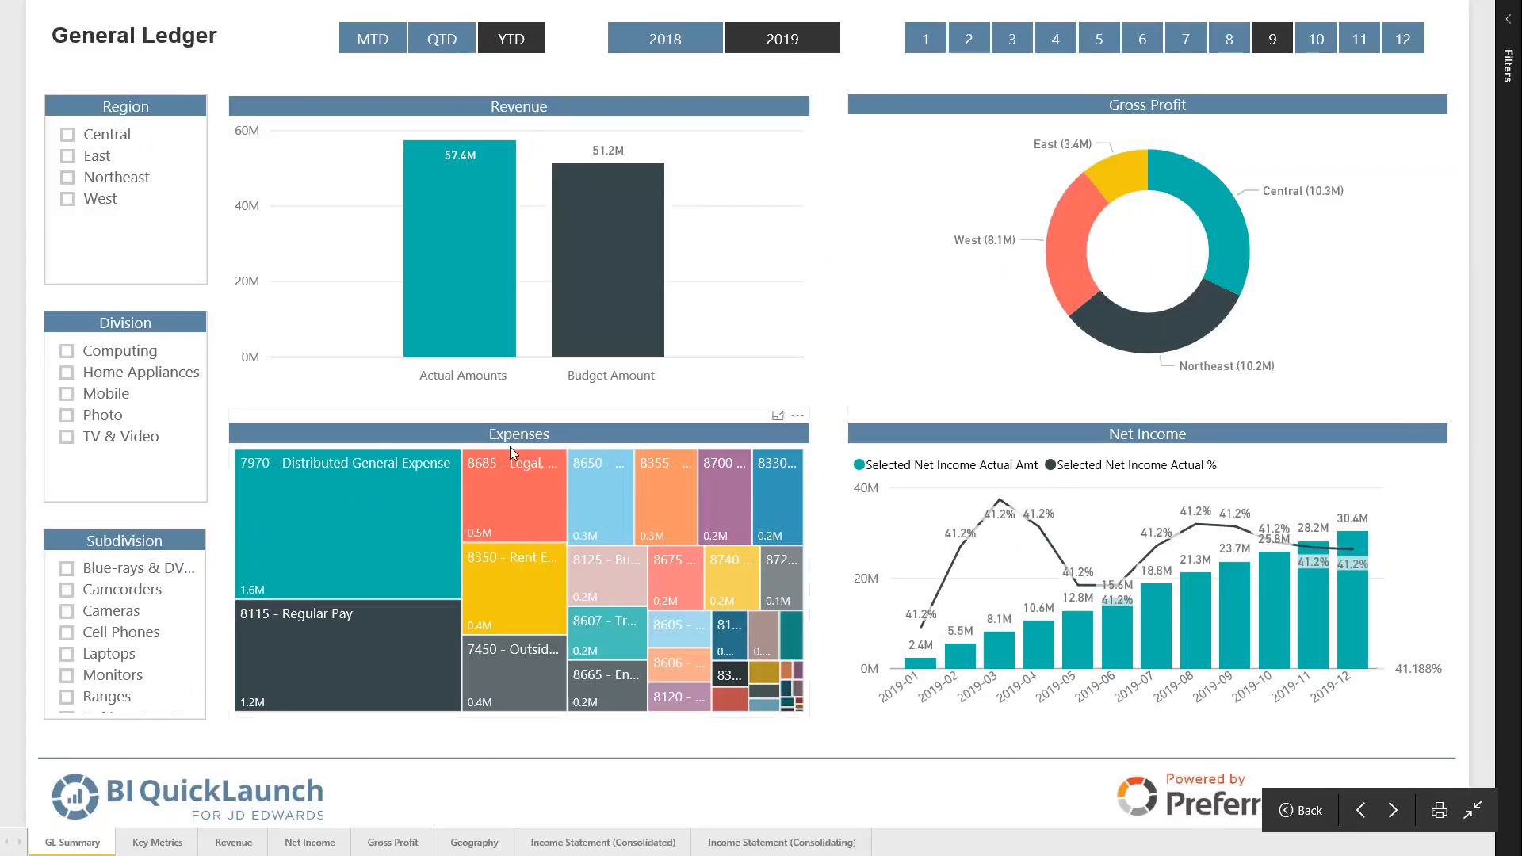
Step: Filter the GL Summary page by the West region and Computing division, and clear both filters
{"action": "left_click", "coordinate": [68, 199]}
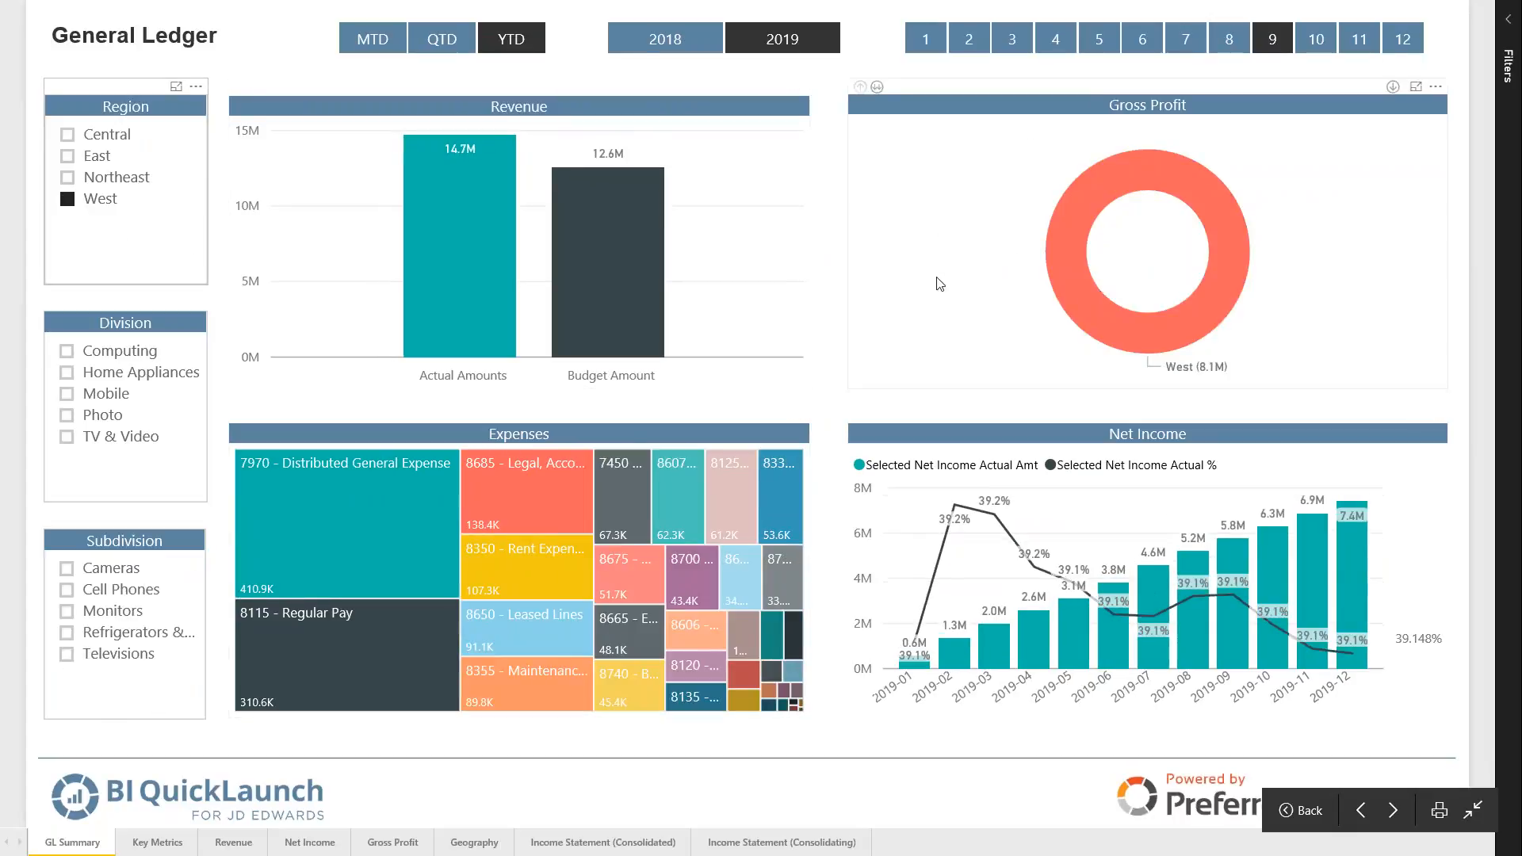
{"action": "left_click", "coordinate": [68, 354]}
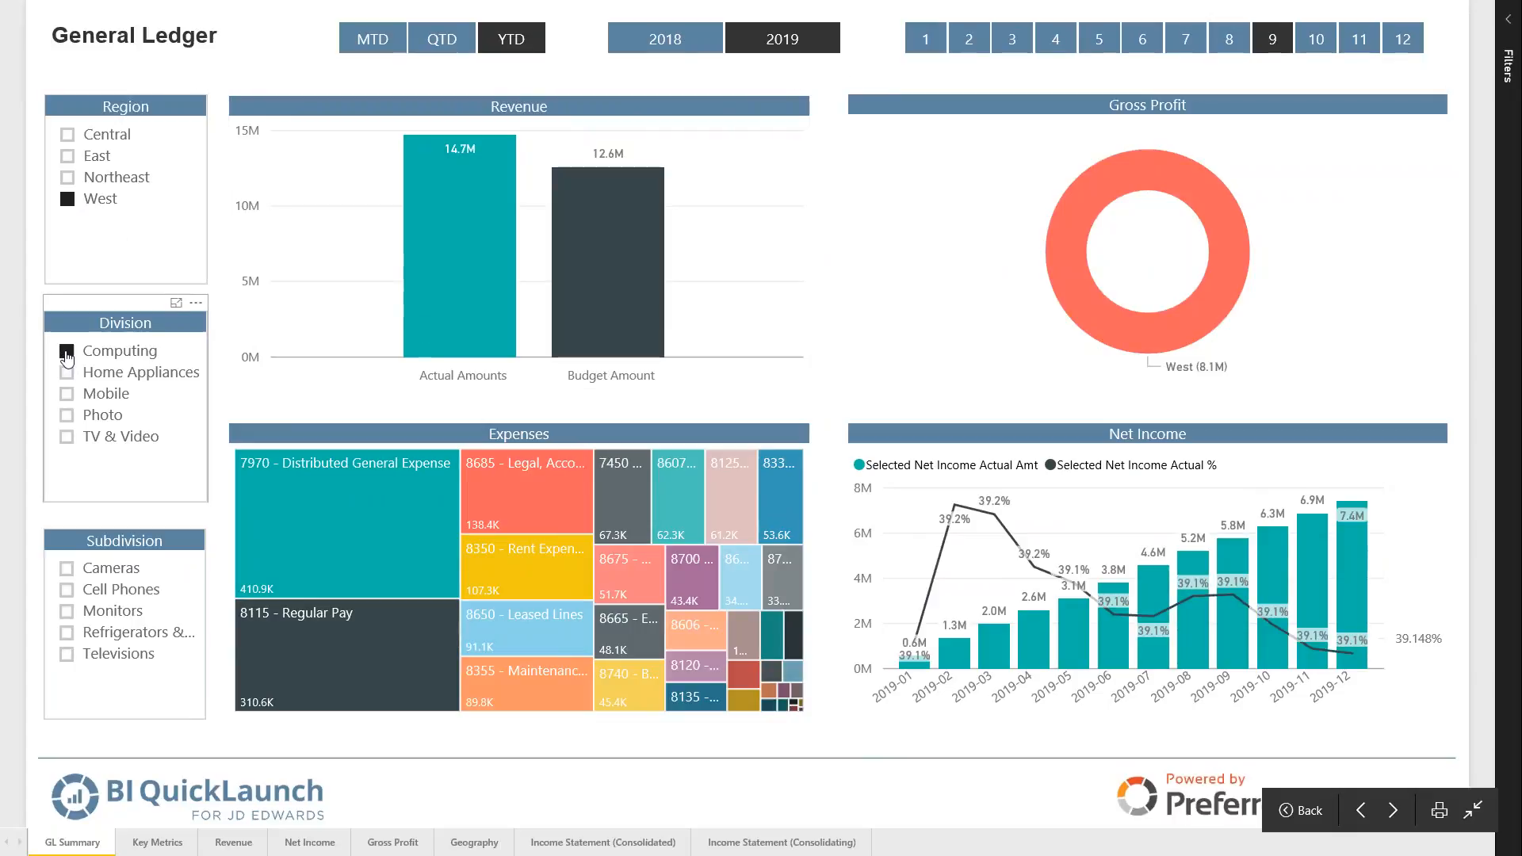
{"action": "left_click", "coordinate": [67, 352]}
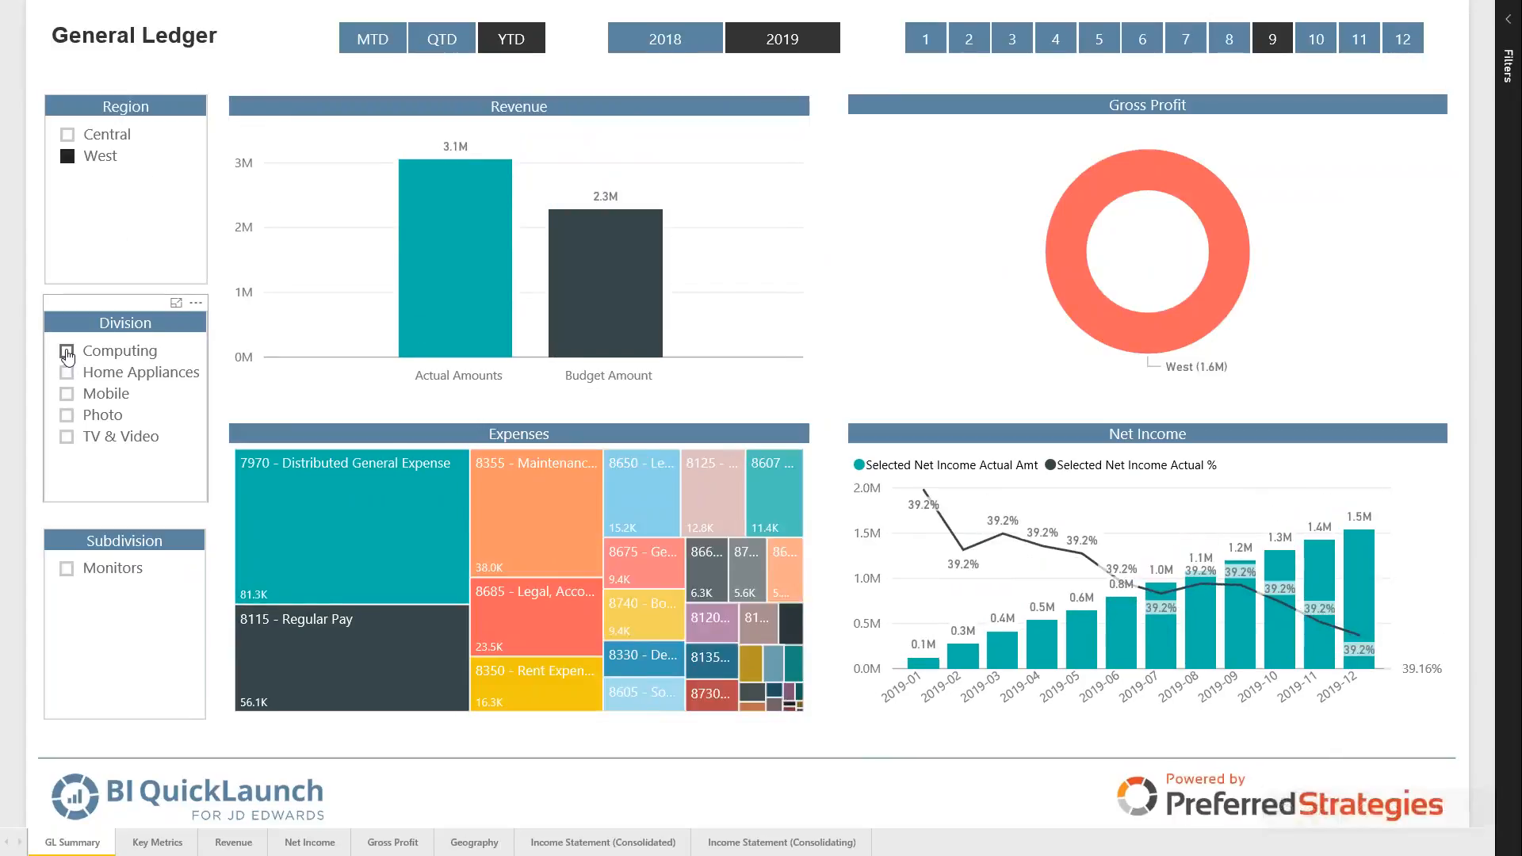
{"action": "left_click", "coordinate": [68, 200]}
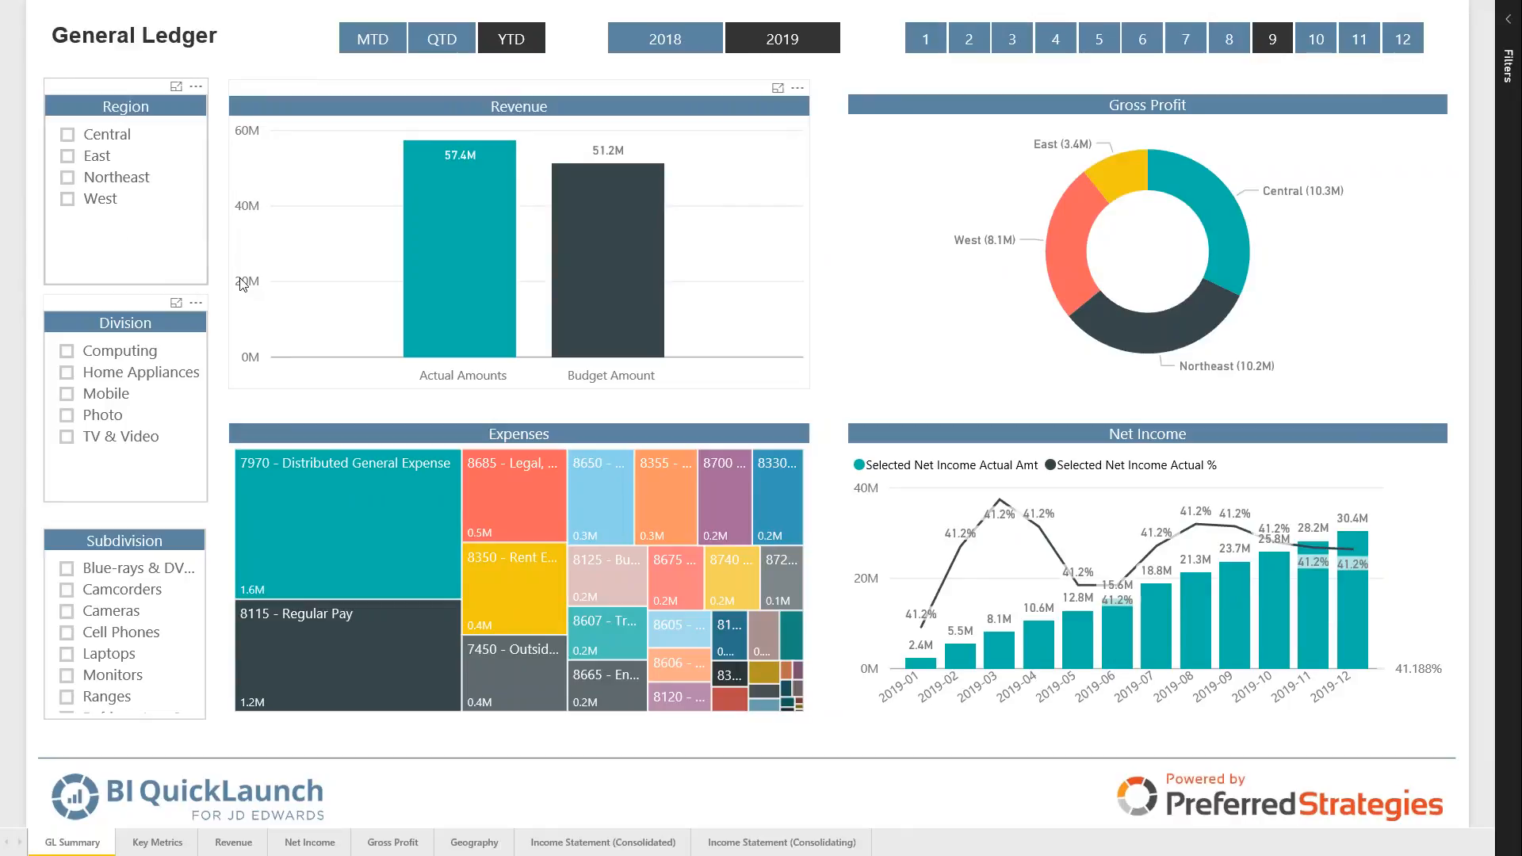
Step: Browse from Key Metrics to the Income Statement (Consolidated) page and filter it to QTD and the Home Appliances division
{"action": "left_click", "coordinate": [157, 845]}
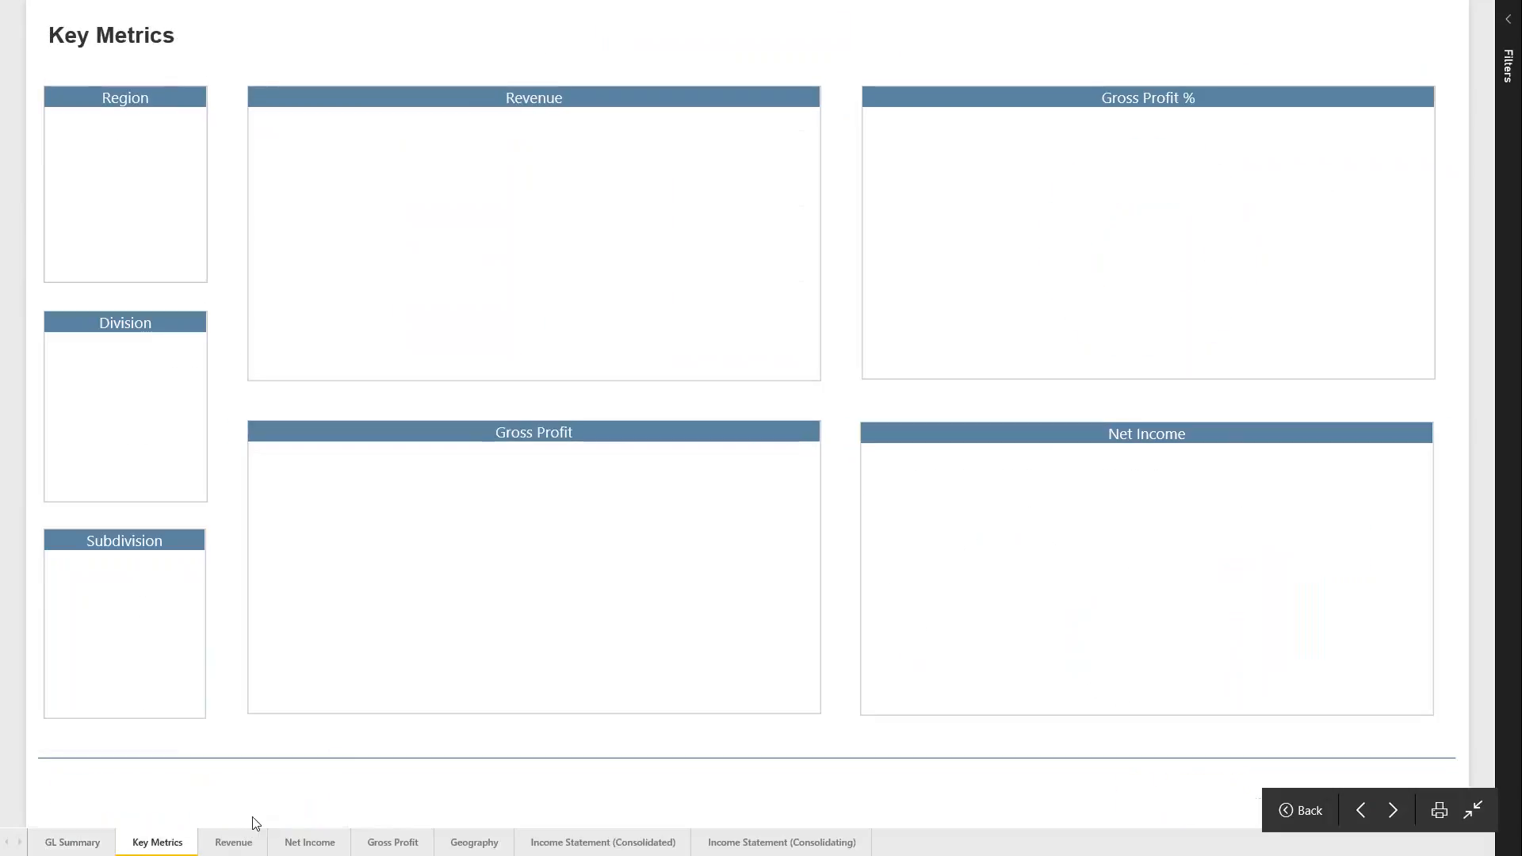
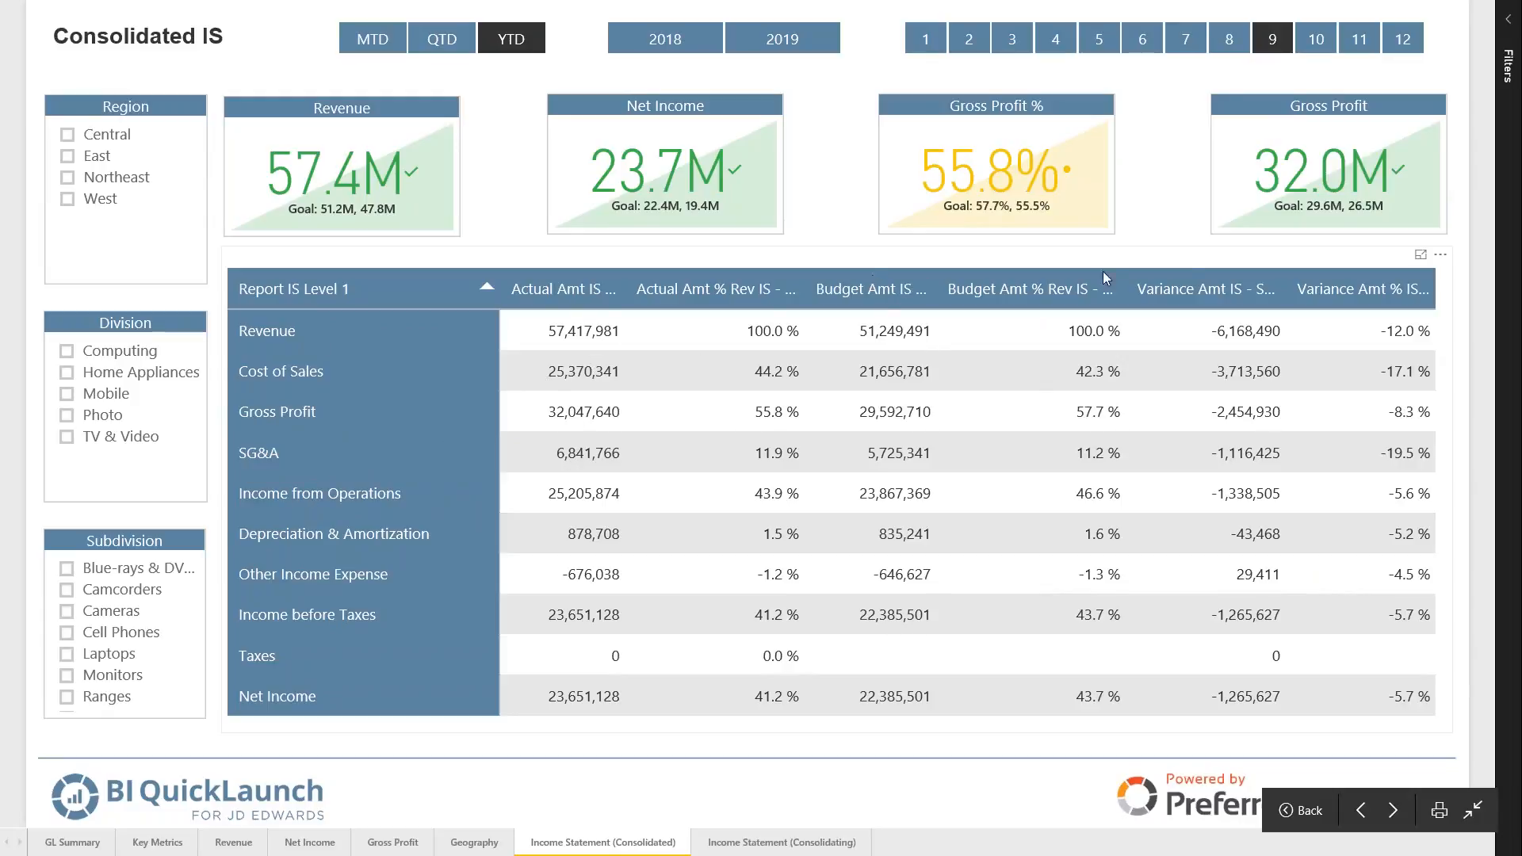
{"action": "left_click", "coordinate": [454, 38]}
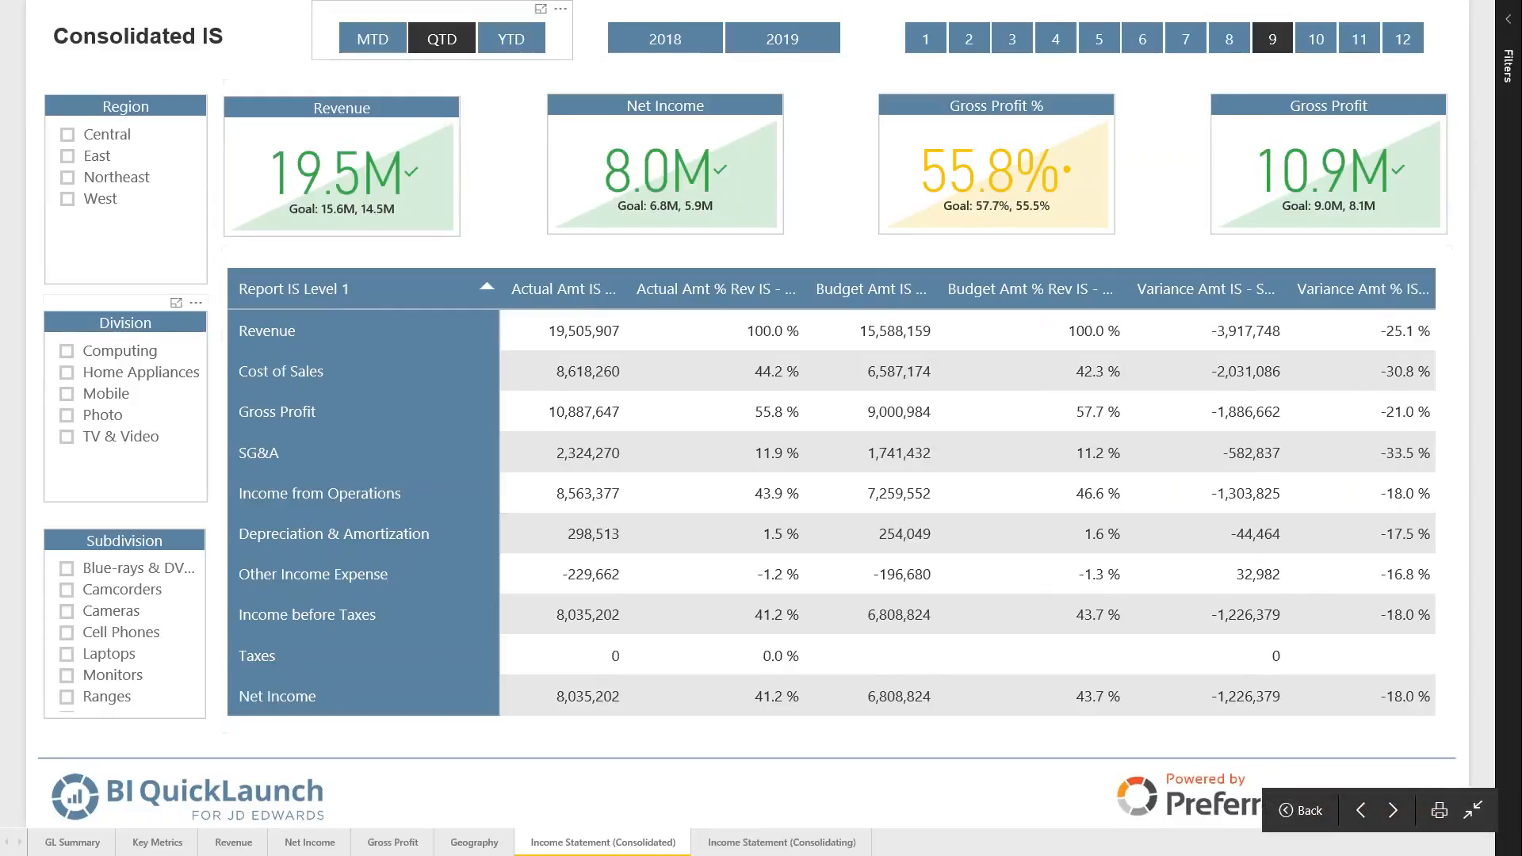
{"action": "left_click", "coordinate": [65, 375]}
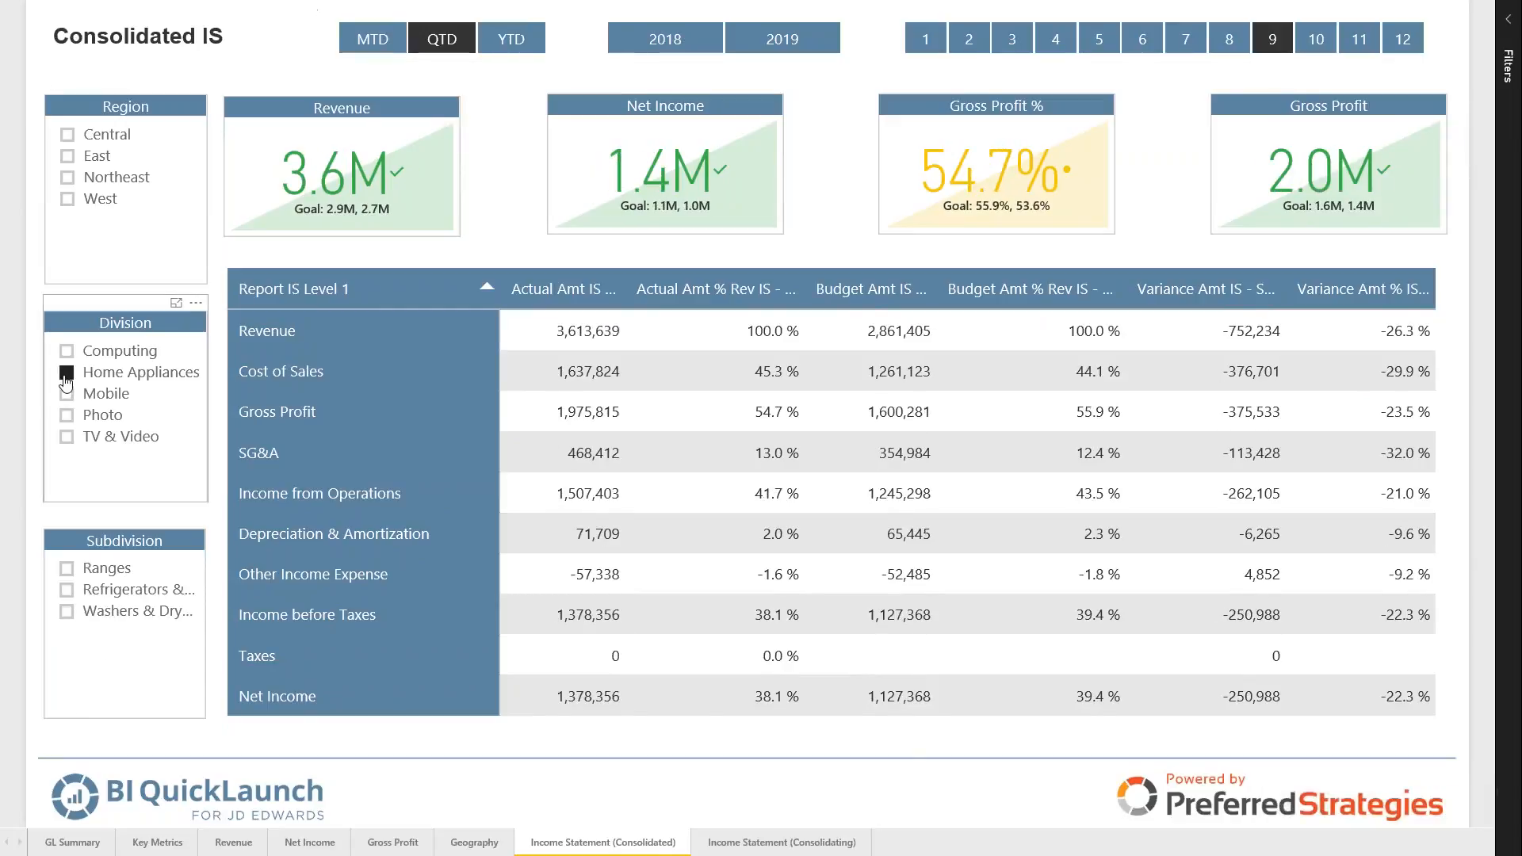
Step: View the Income Statement (Consolidating) page, return to the consolidated page and exit full screen
{"action": "left_click", "coordinate": [794, 845]}
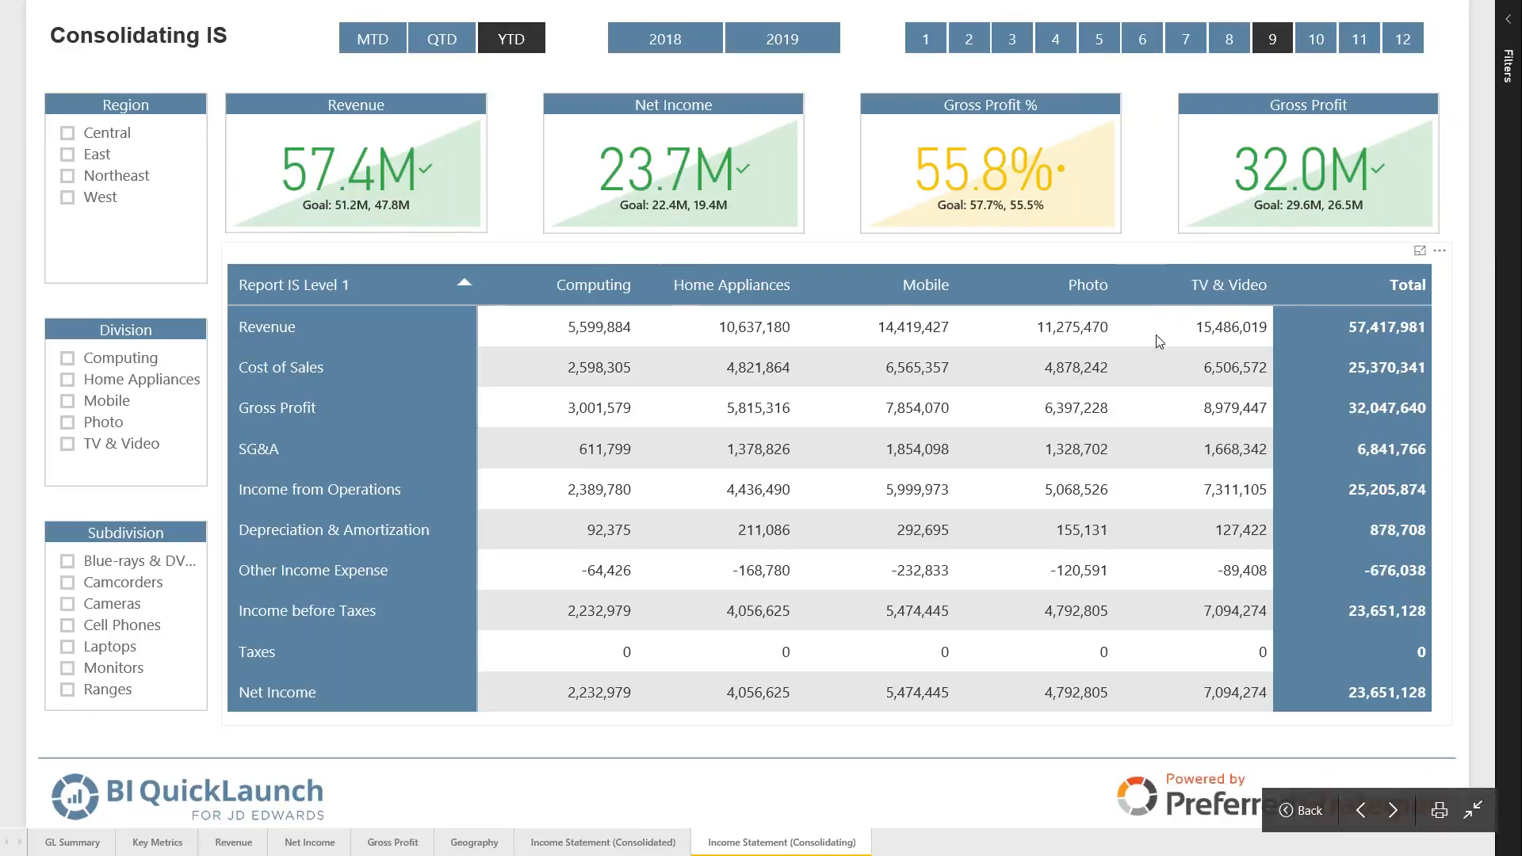
{"action": "left_click", "coordinate": [612, 845]}
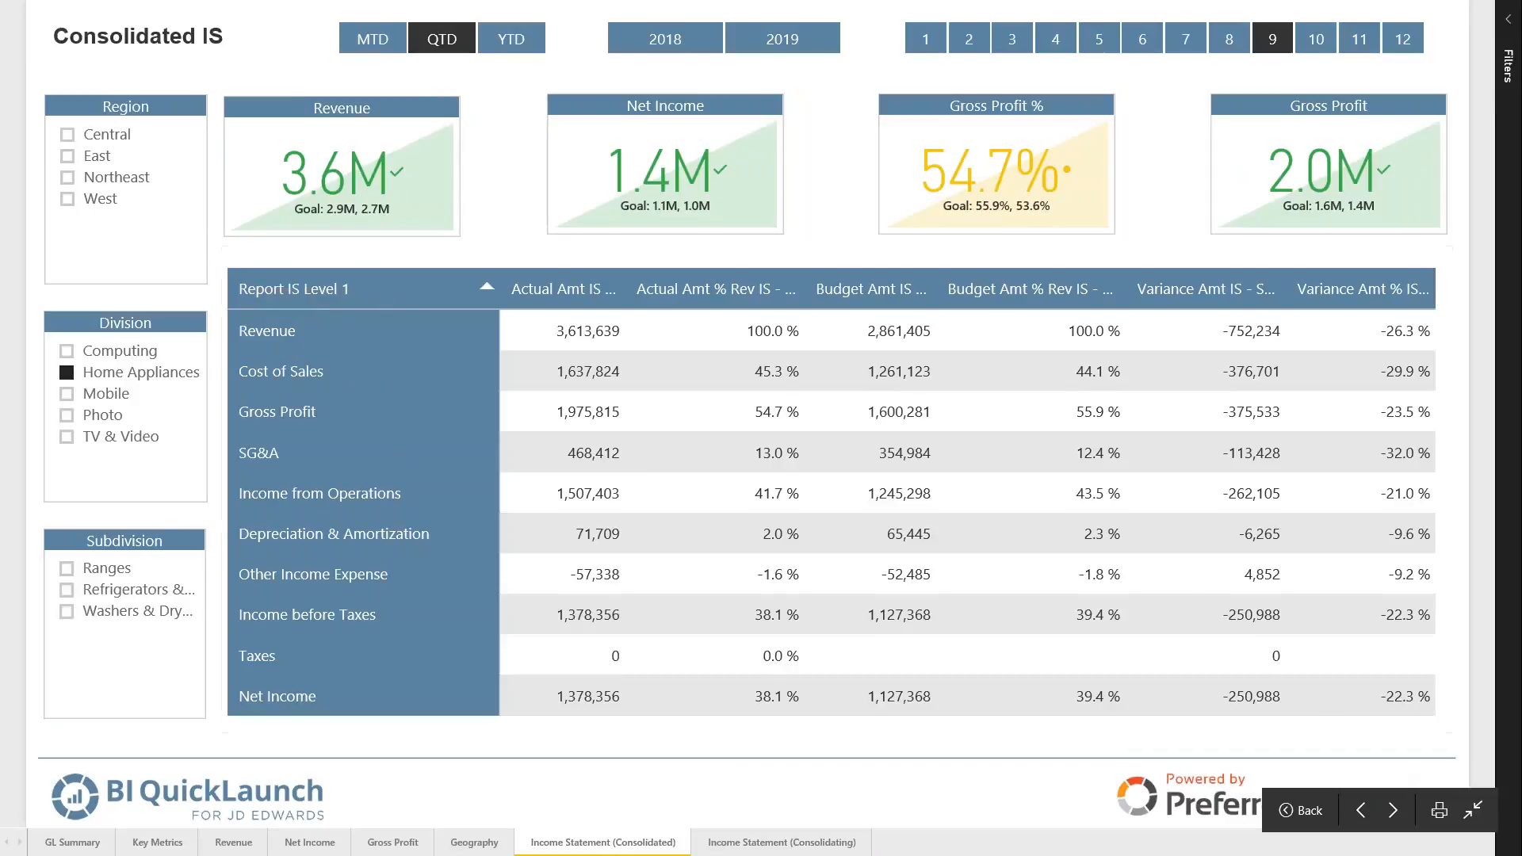
{"action": "left_click", "coordinate": [1473, 809]}
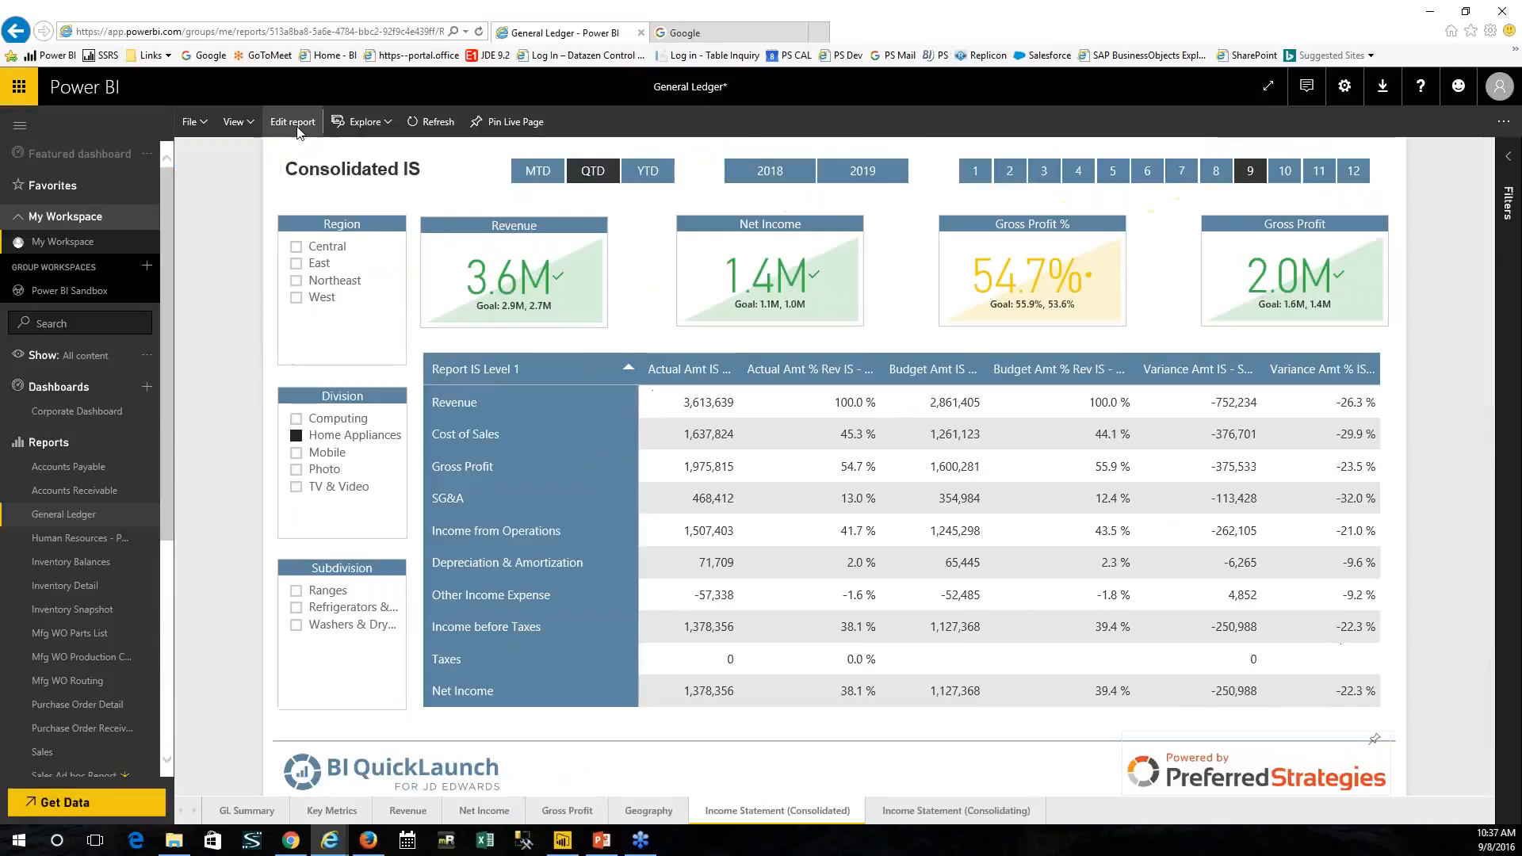
Step: Switch the report to editing, duplicate the Income Statement (Consolidated) page and rename the copy "IS by Division"
{"action": "left_click", "coordinate": [294, 123]}
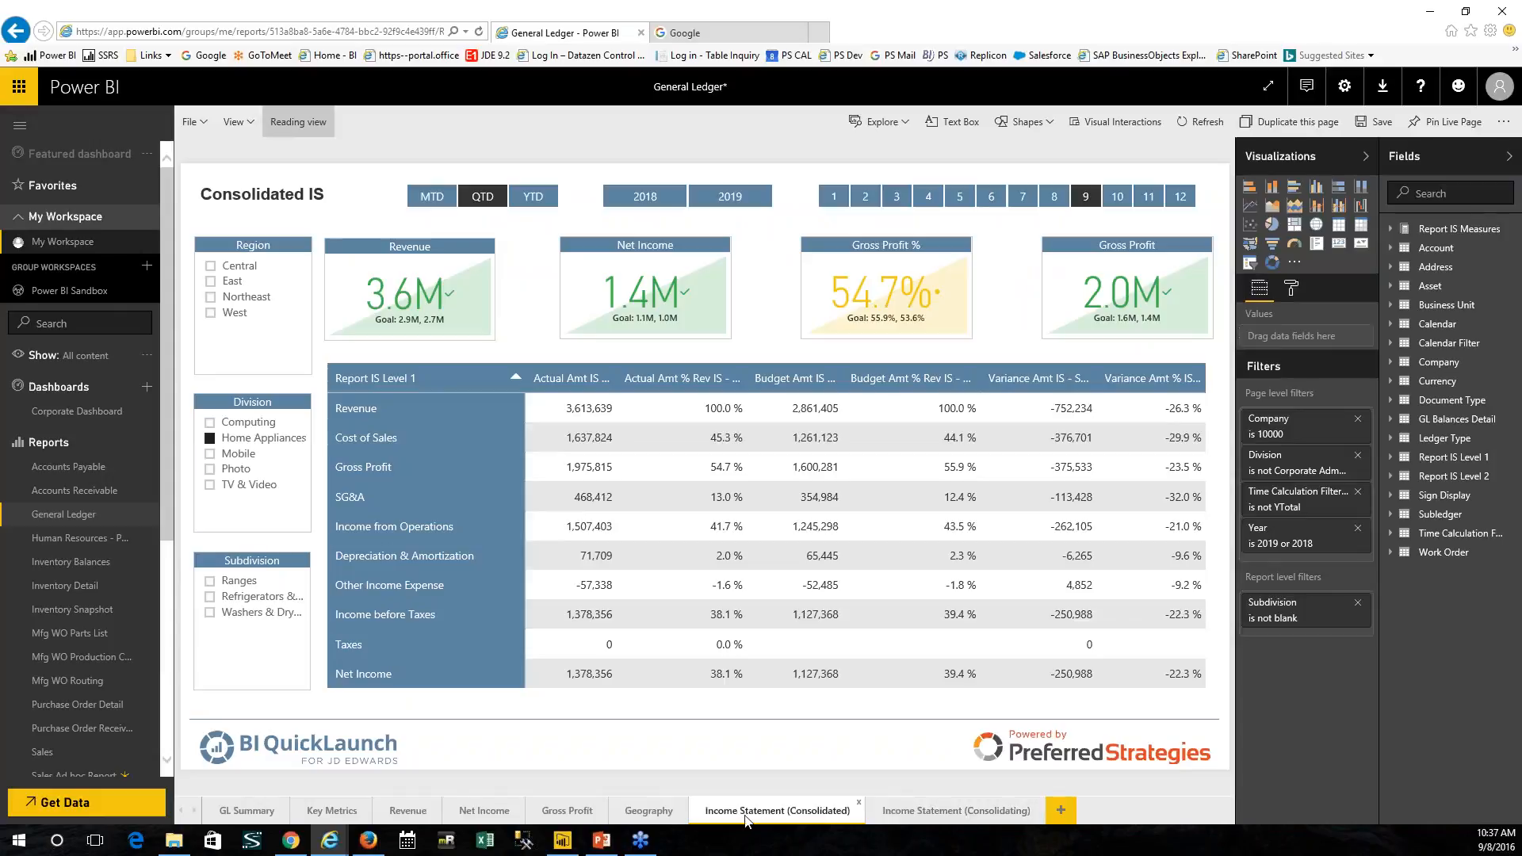
{"action": "right_click", "coordinate": [766, 816]}
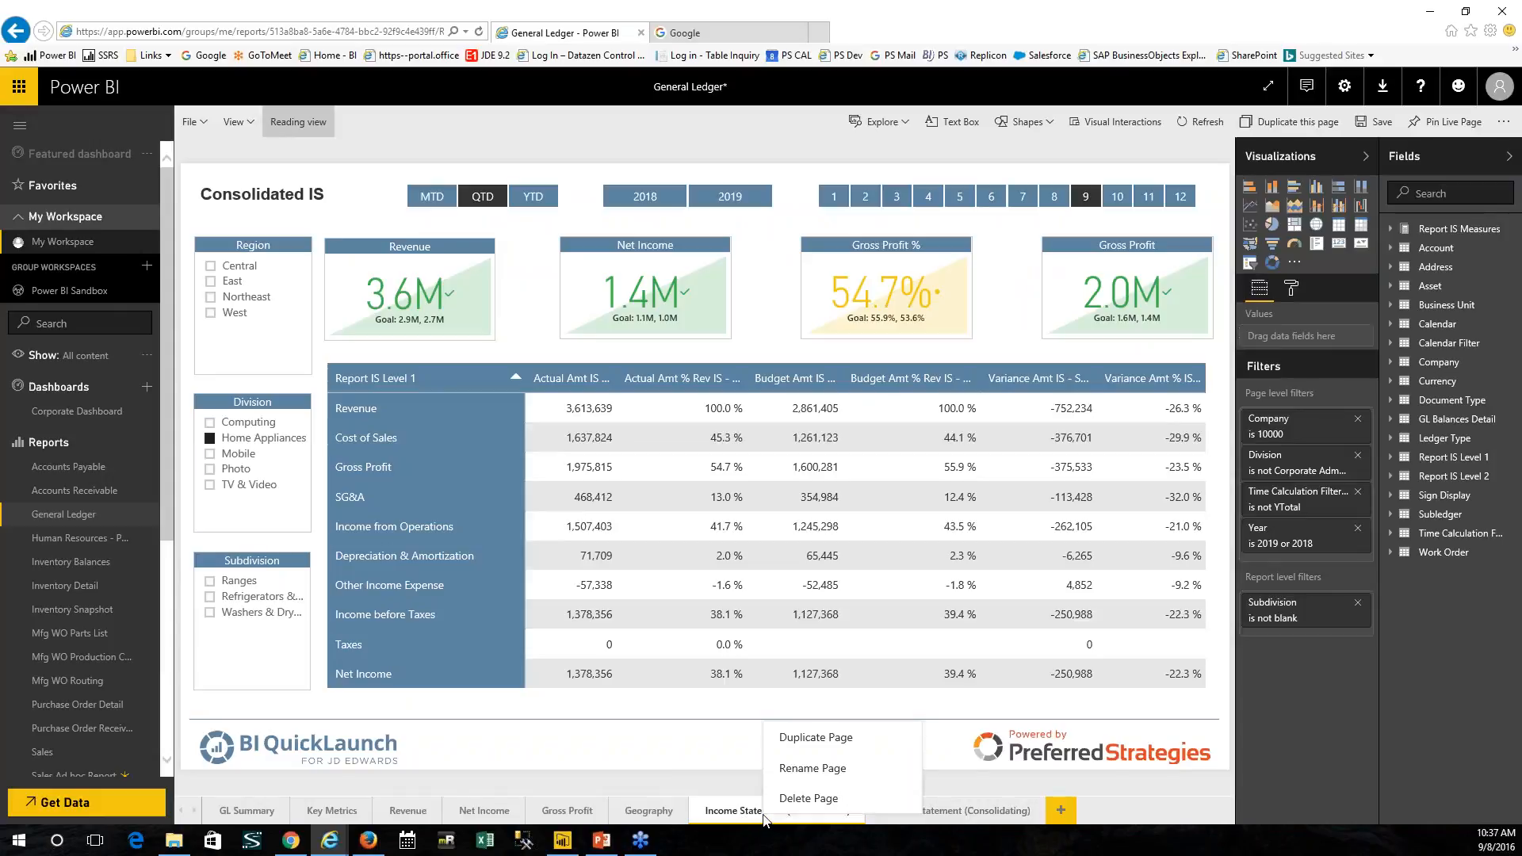
{"action": "left_click", "coordinate": [809, 738]}
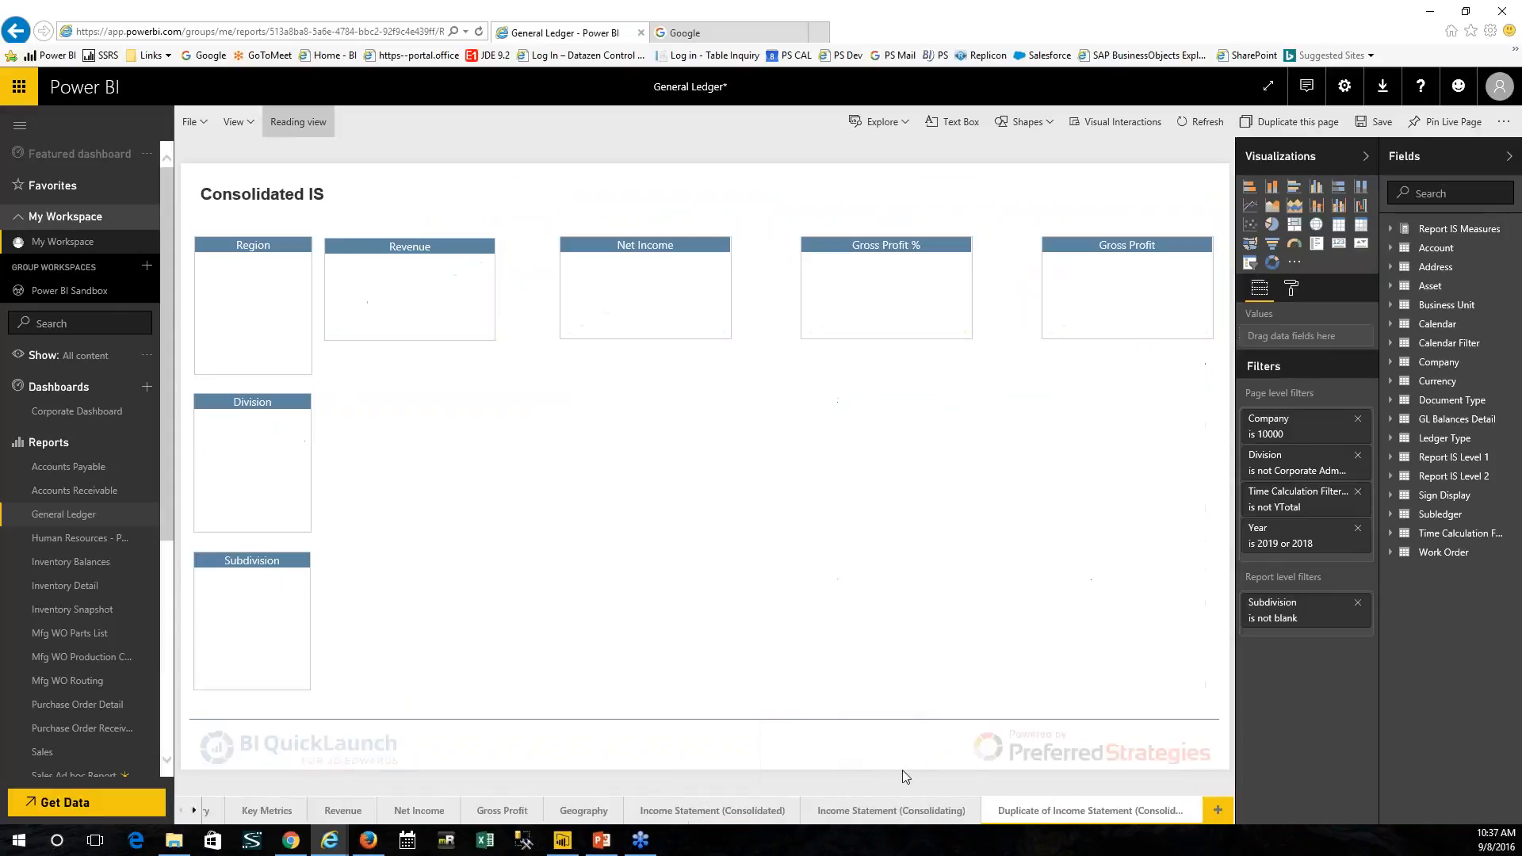
{"action": "double_click", "coordinate": [1113, 811]}
{"action": "key", "text": "BackSpace"}
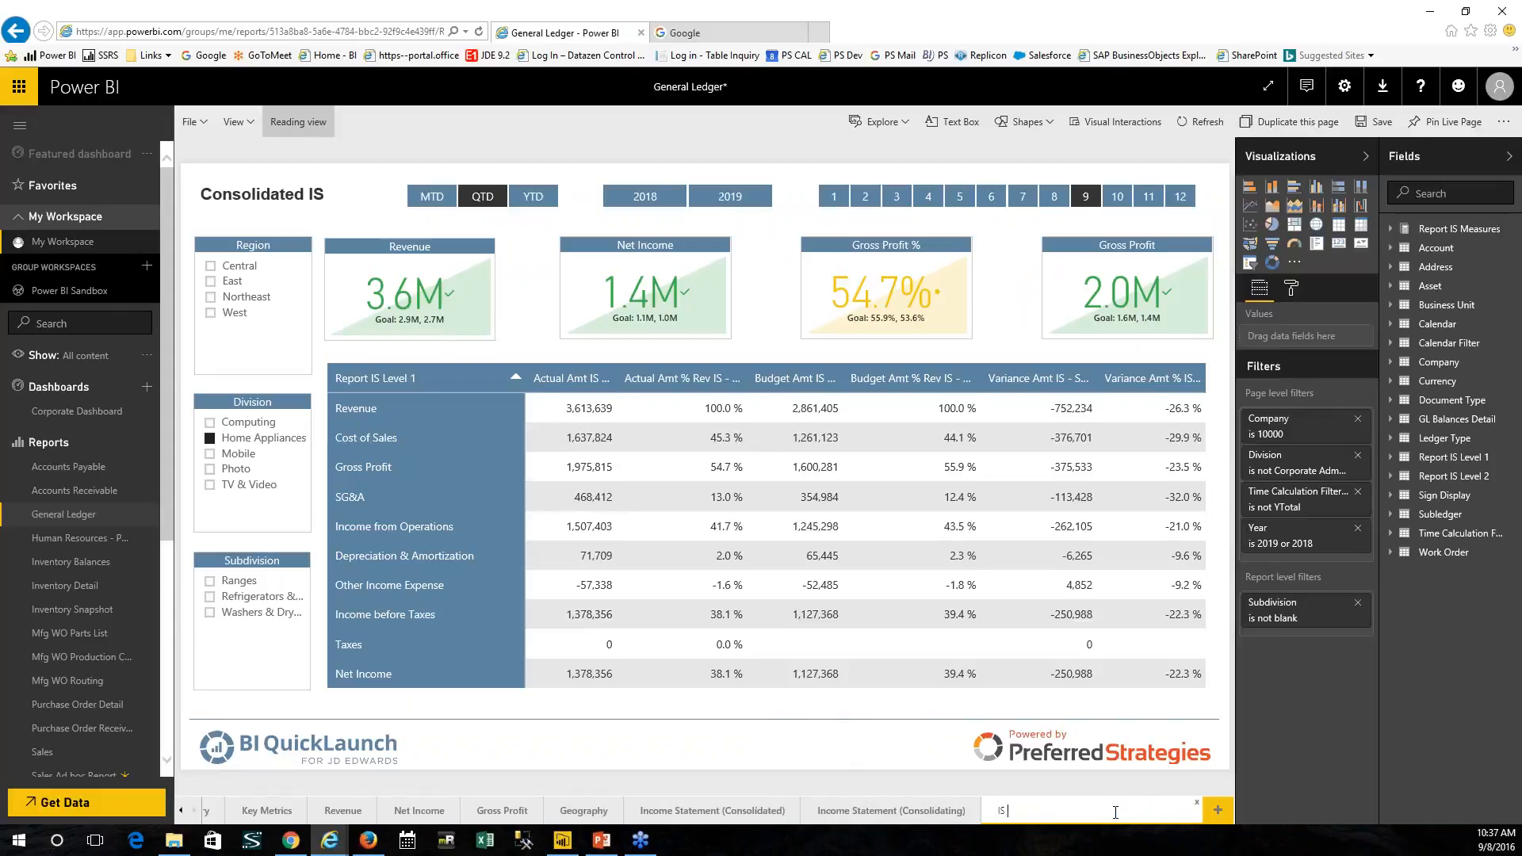
{"action": "key", "text": "Return"}
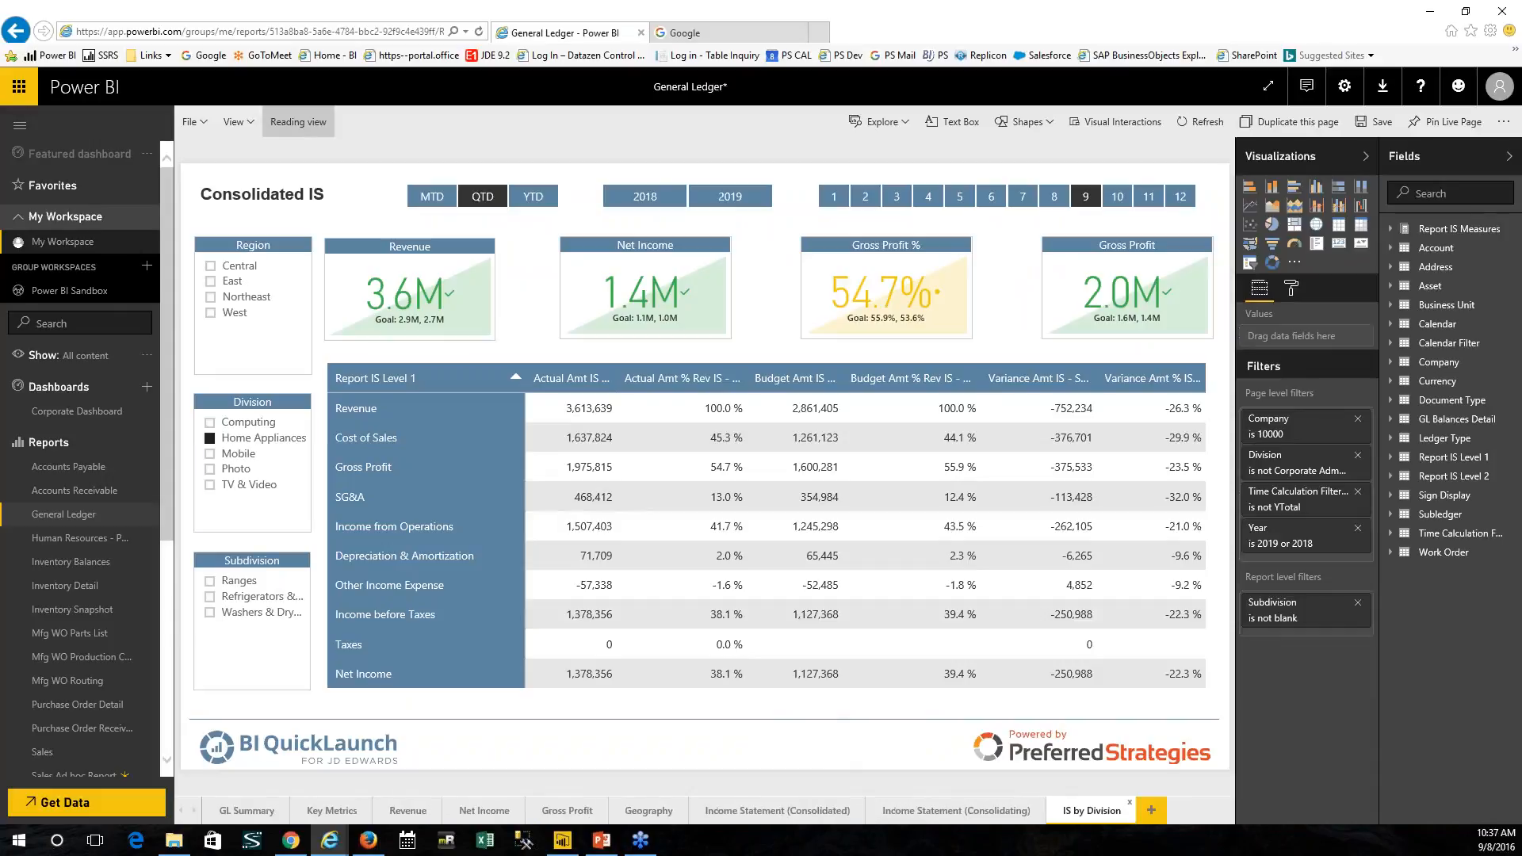
Step: Add the Division field to the income statement matrix rows under Report IS Level 1 and clear the Home Appliances division filter
{"action": "left_click", "coordinate": [664, 360]}
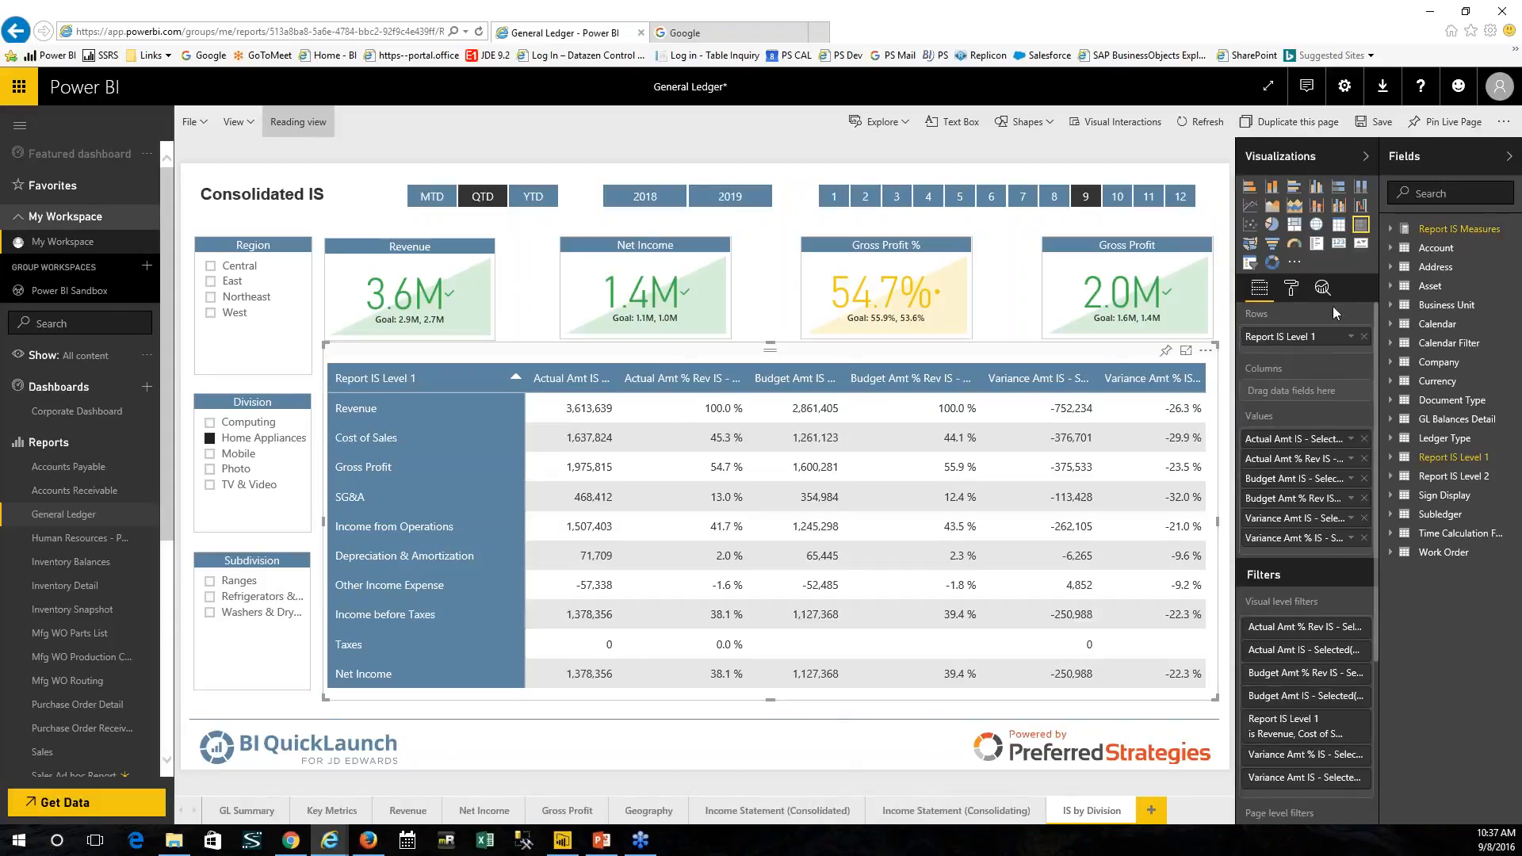
{"action": "left_click", "coordinate": [1392, 306]}
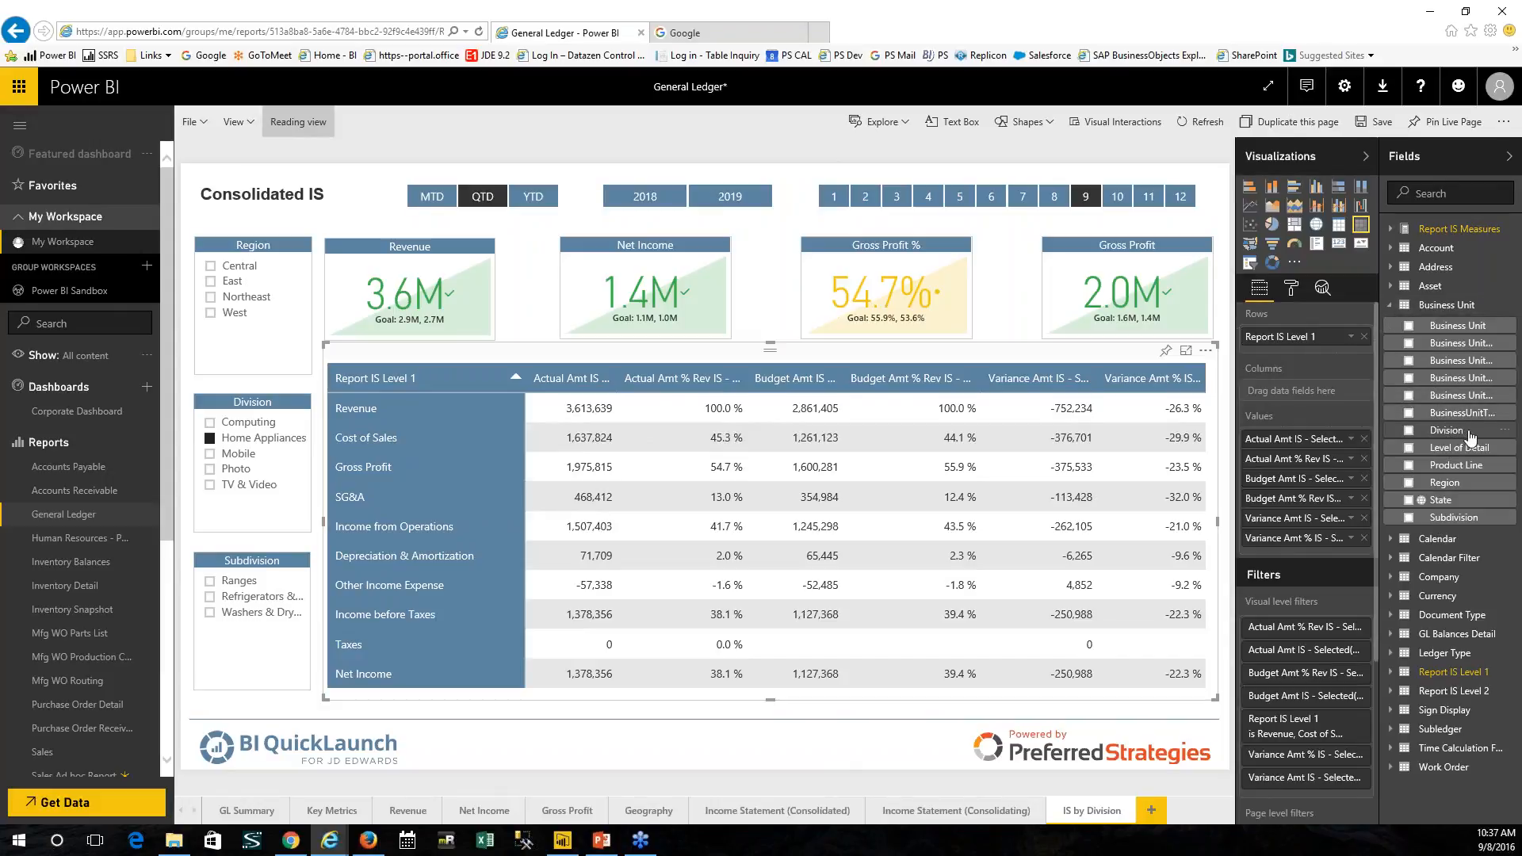
{"action": "left_click_drag", "start_coordinate": [1466, 437], "coordinate": [1345, 357]}
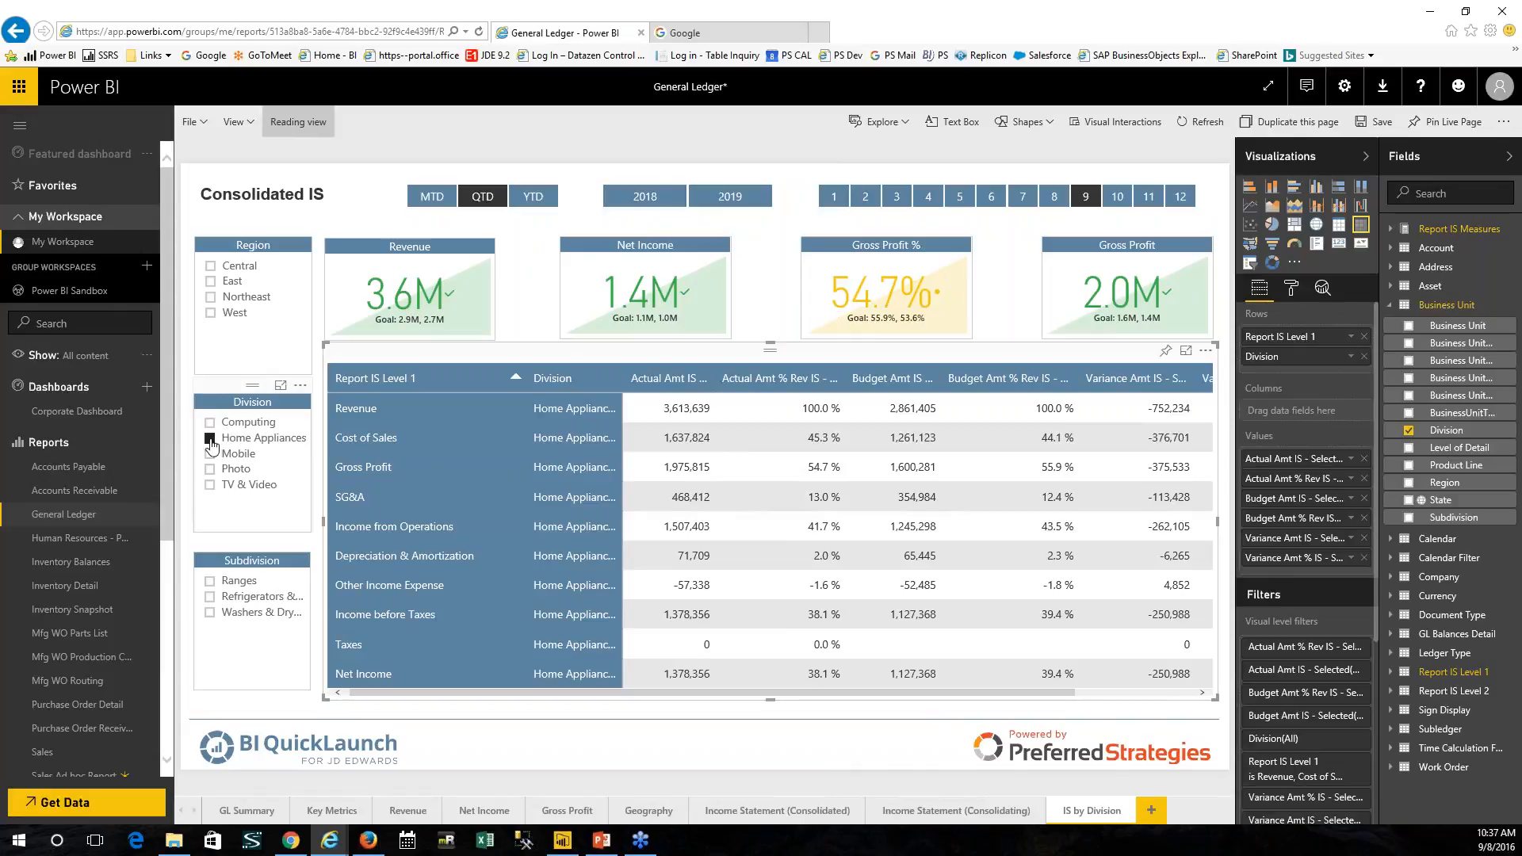
{"action": "left_click", "coordinate": [294, 441]}
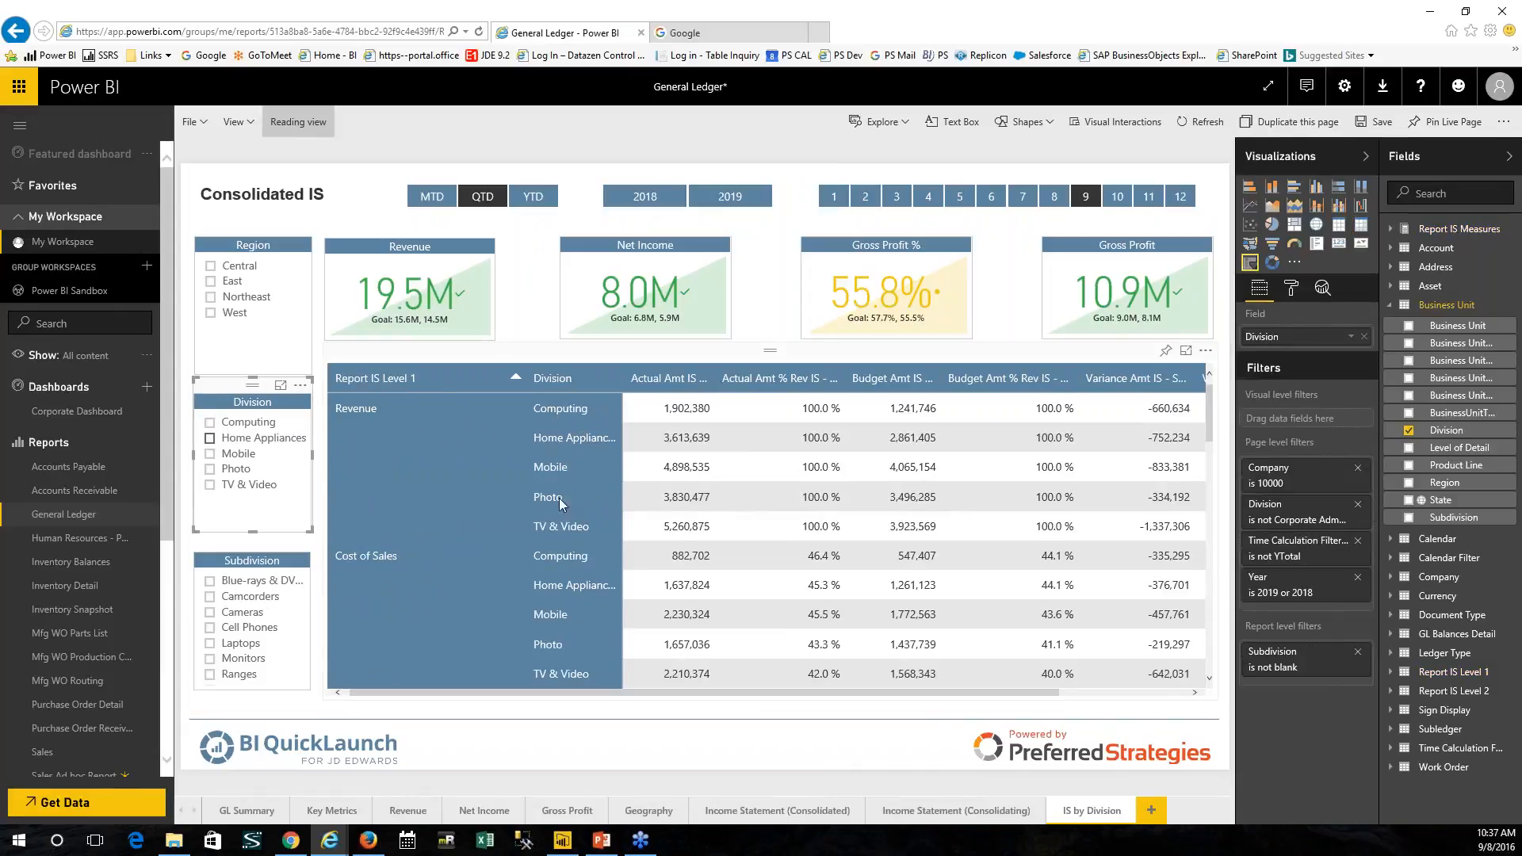
{"action": "scroll", "coordinate": [564, 595], "scroll_direction": "down", "scroll_amount": 4}
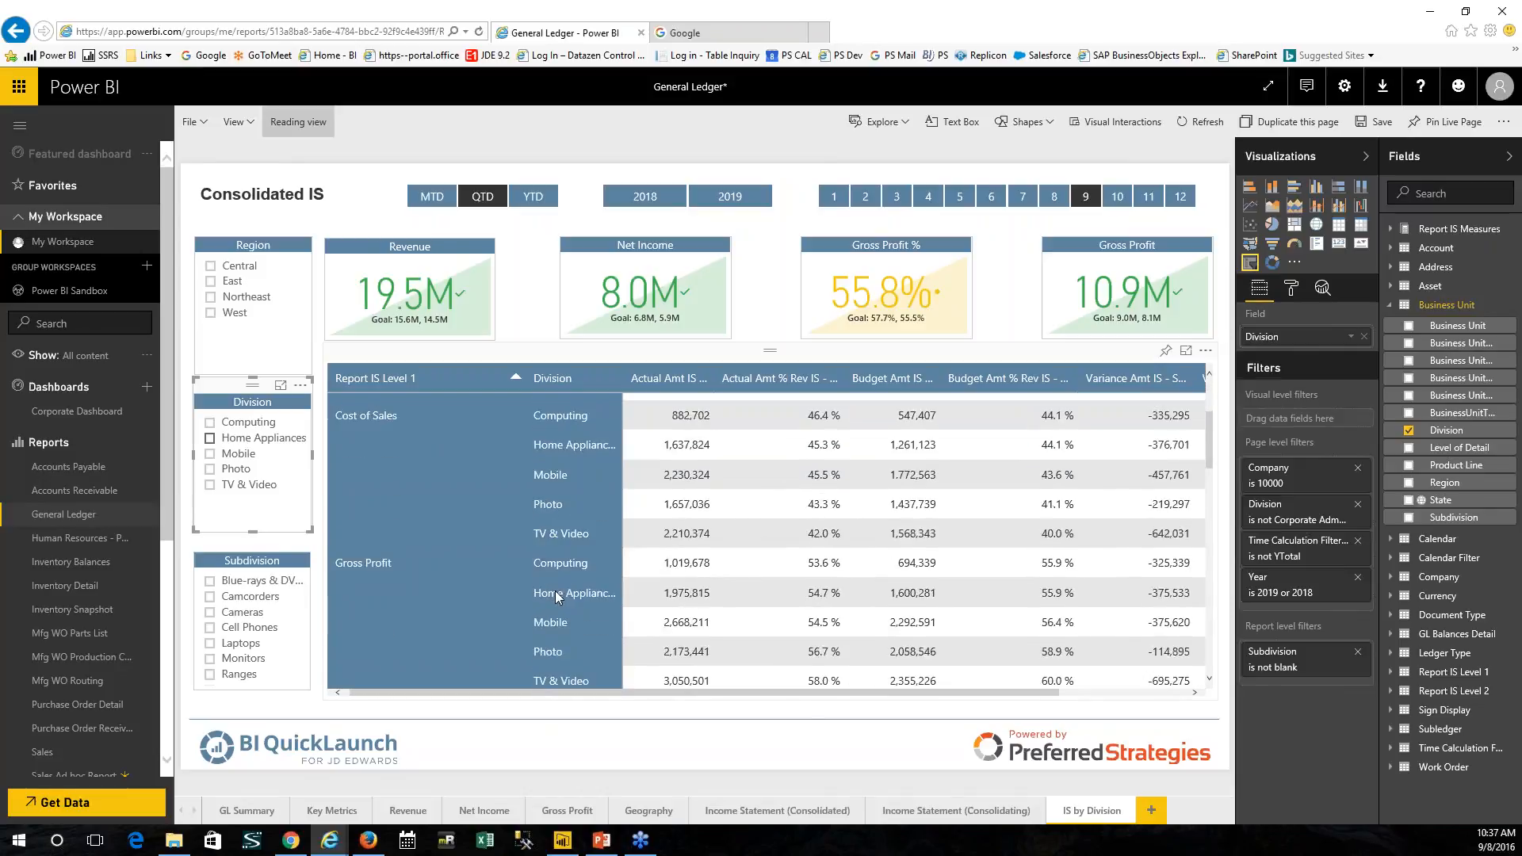
{"action": "scroll", "coordinate": [552, 586], "scroll_direction": "up", "scroll_amount": 3}
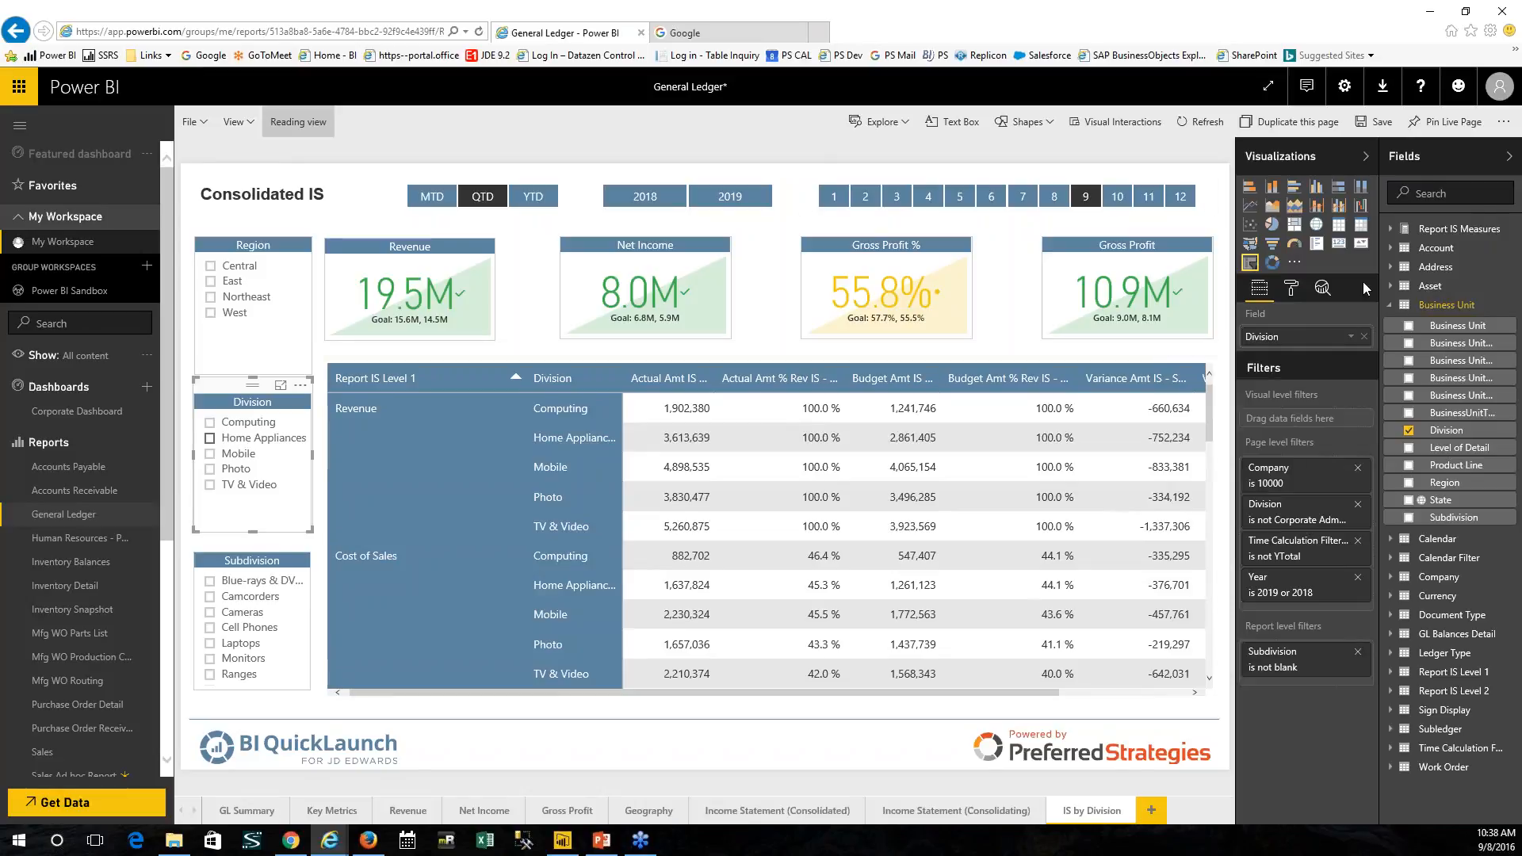
Step: Examine the measures available in the GL Balances Detail table and the fields in the Account table
{"action": "left_click", "coordinate": [1390, 306]}
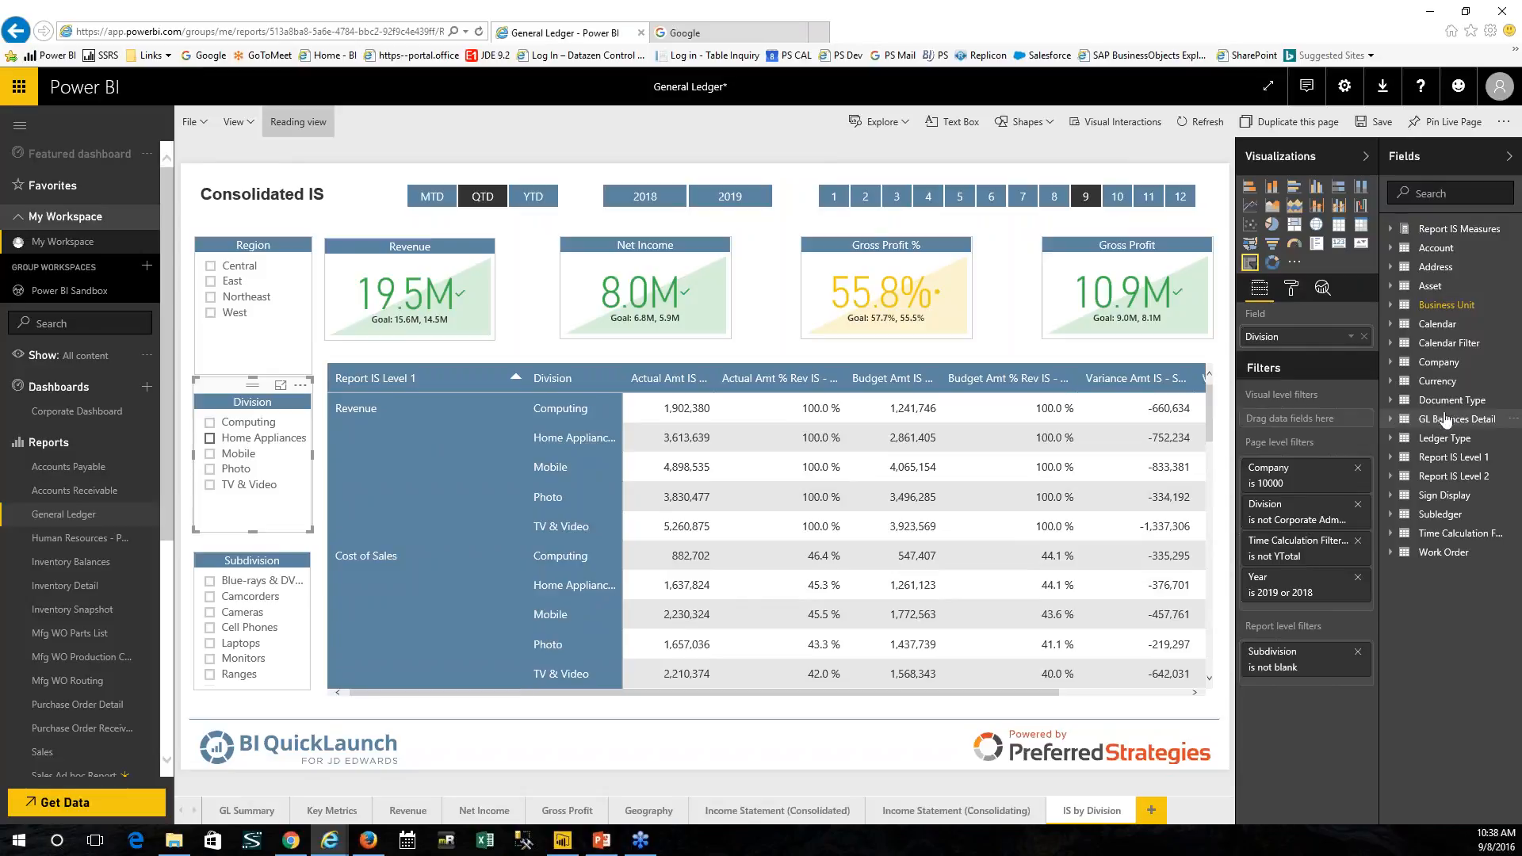
{"action": "left_click", "coordinate": [1392, 426]}
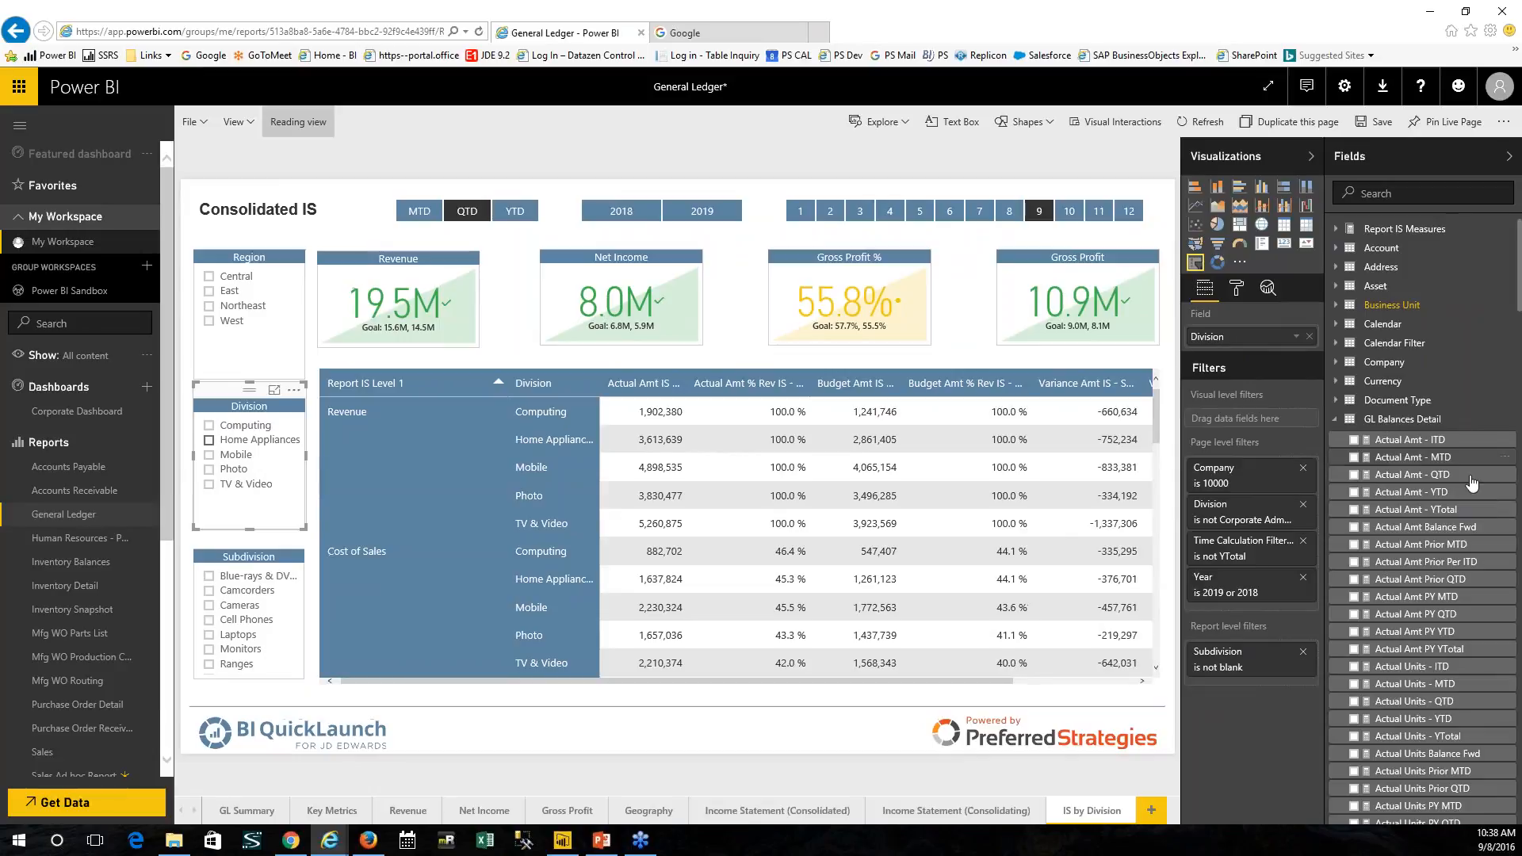
{"action": "scroll", "coordinate": [1461, 474], "scroll_direction": "down", "scroll_amount": 6}
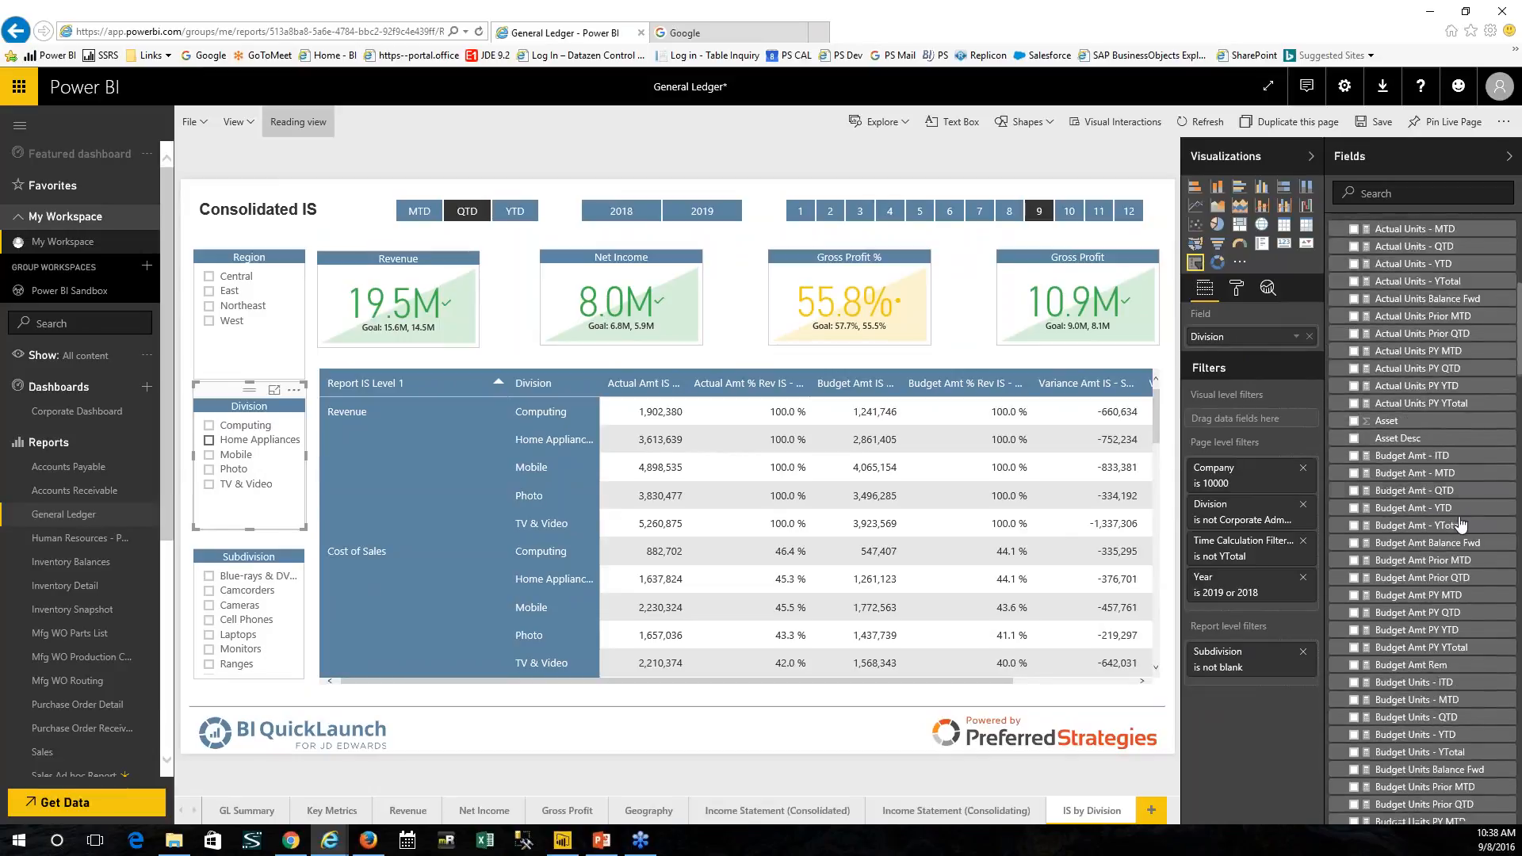
{"action": "scroll", "coordinate": [1456, 522], "scroll_direction": "down", "scroll_amount": 6}
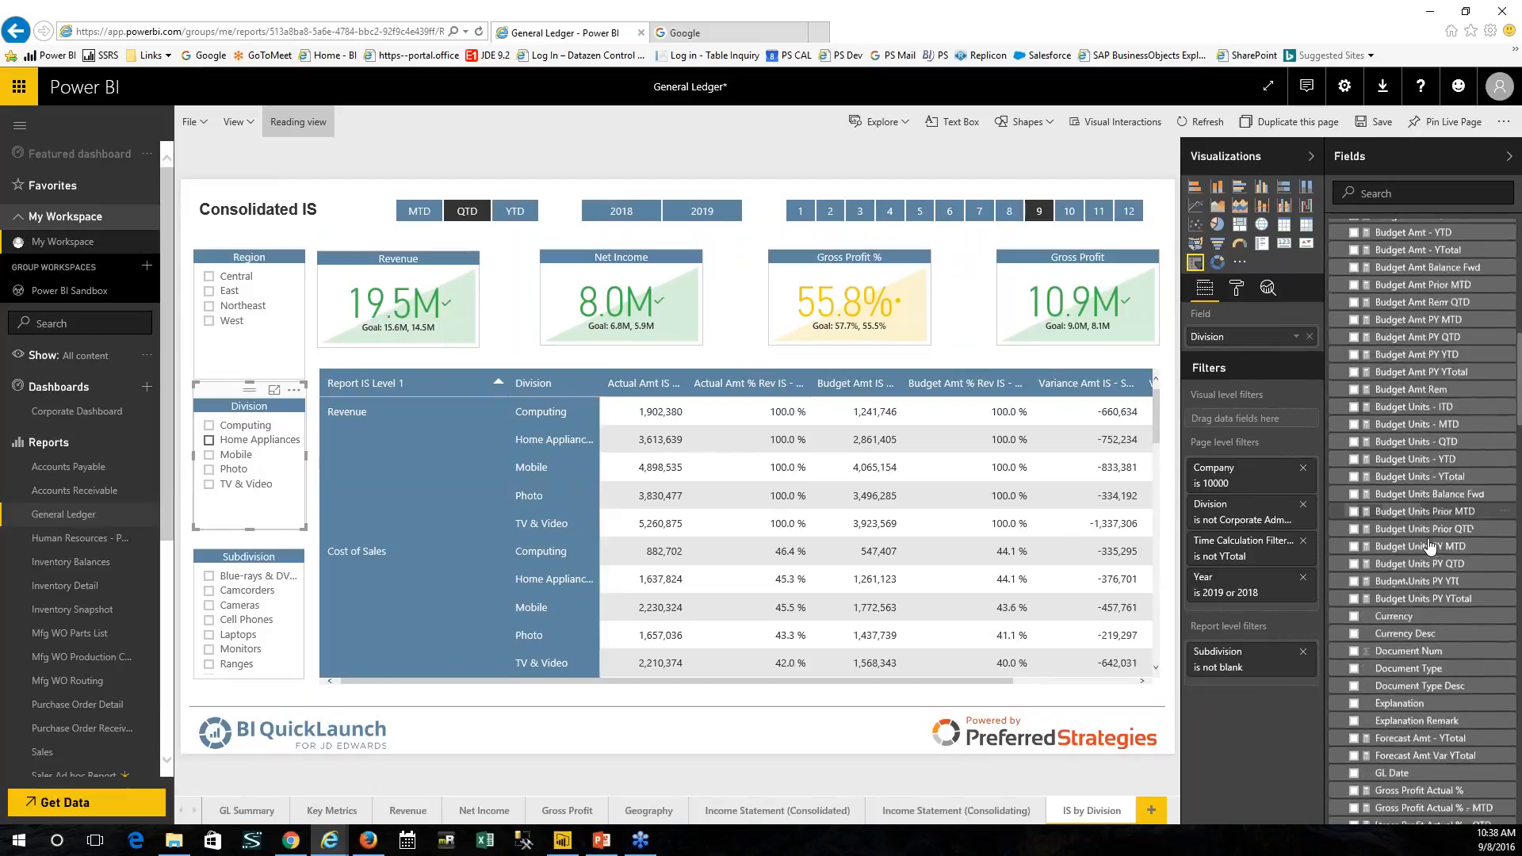
{"action": "scroll", "coordinate": [1427, 626], "scroll_direction": "up", "scroll_amount": 6}
{"action": "scroll", "coordinate": [1442, 666], "scroll_direction": "down", "scroll_amount": 5}
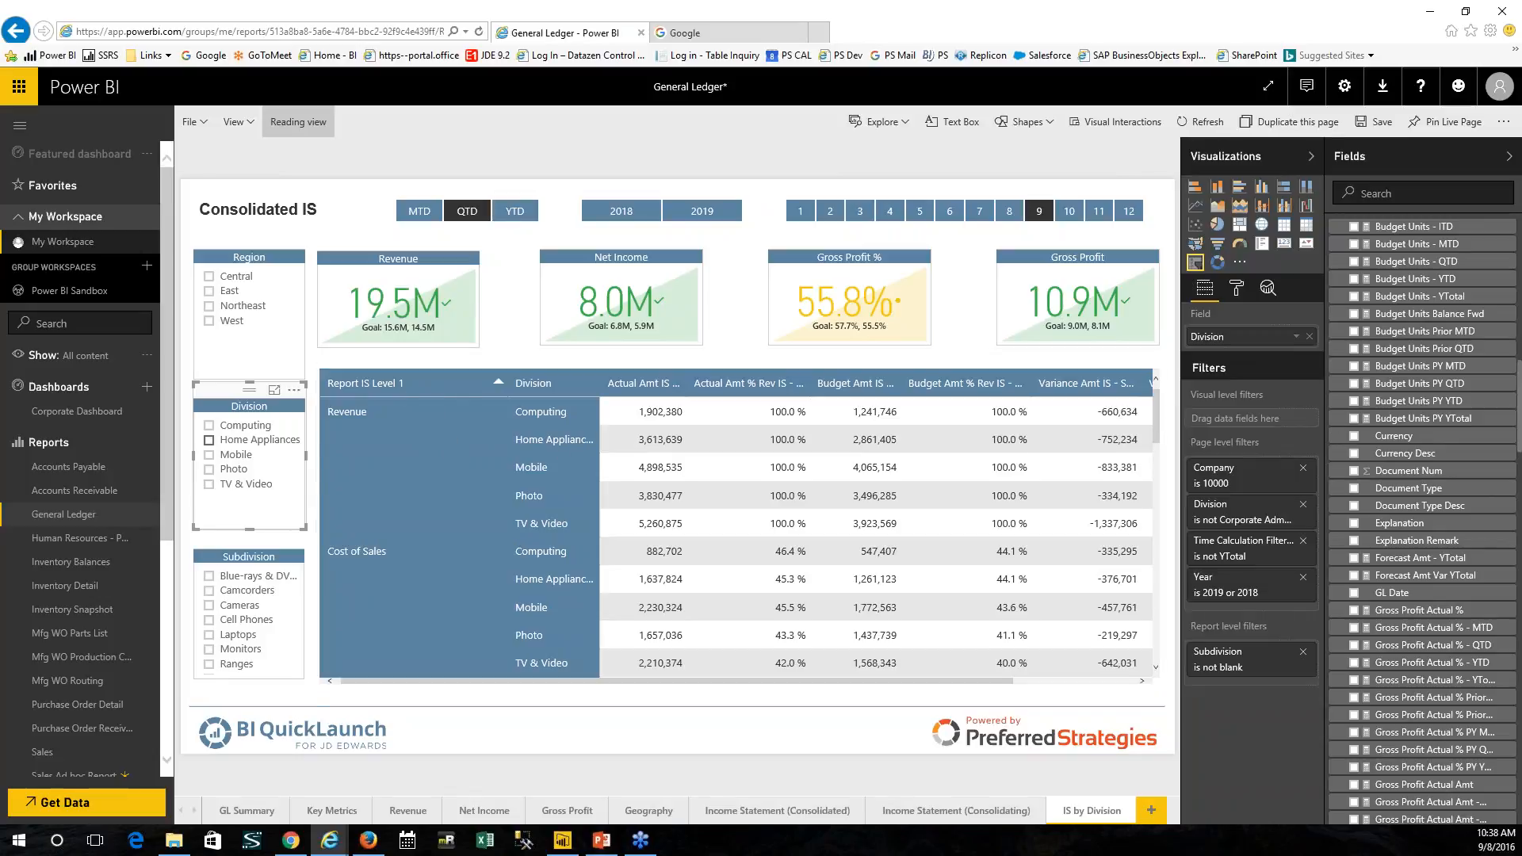
{"action": "scroll", "coordinate": [1394, 374], "scroll_direction": "up", "scroll_amount": 10}
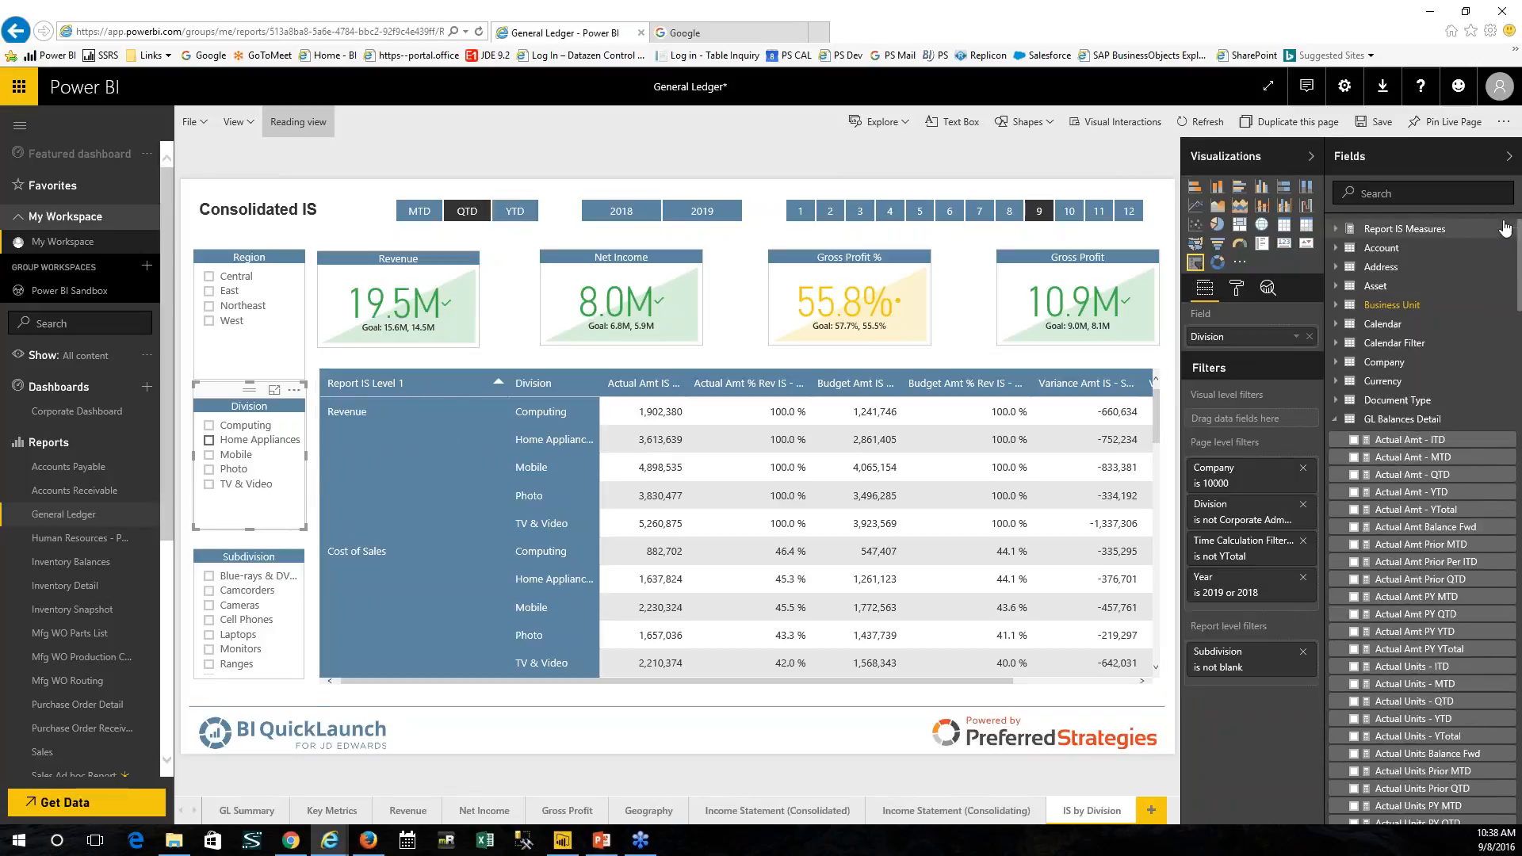
{"action": "left_click", "coordinate": [1335, 419]}
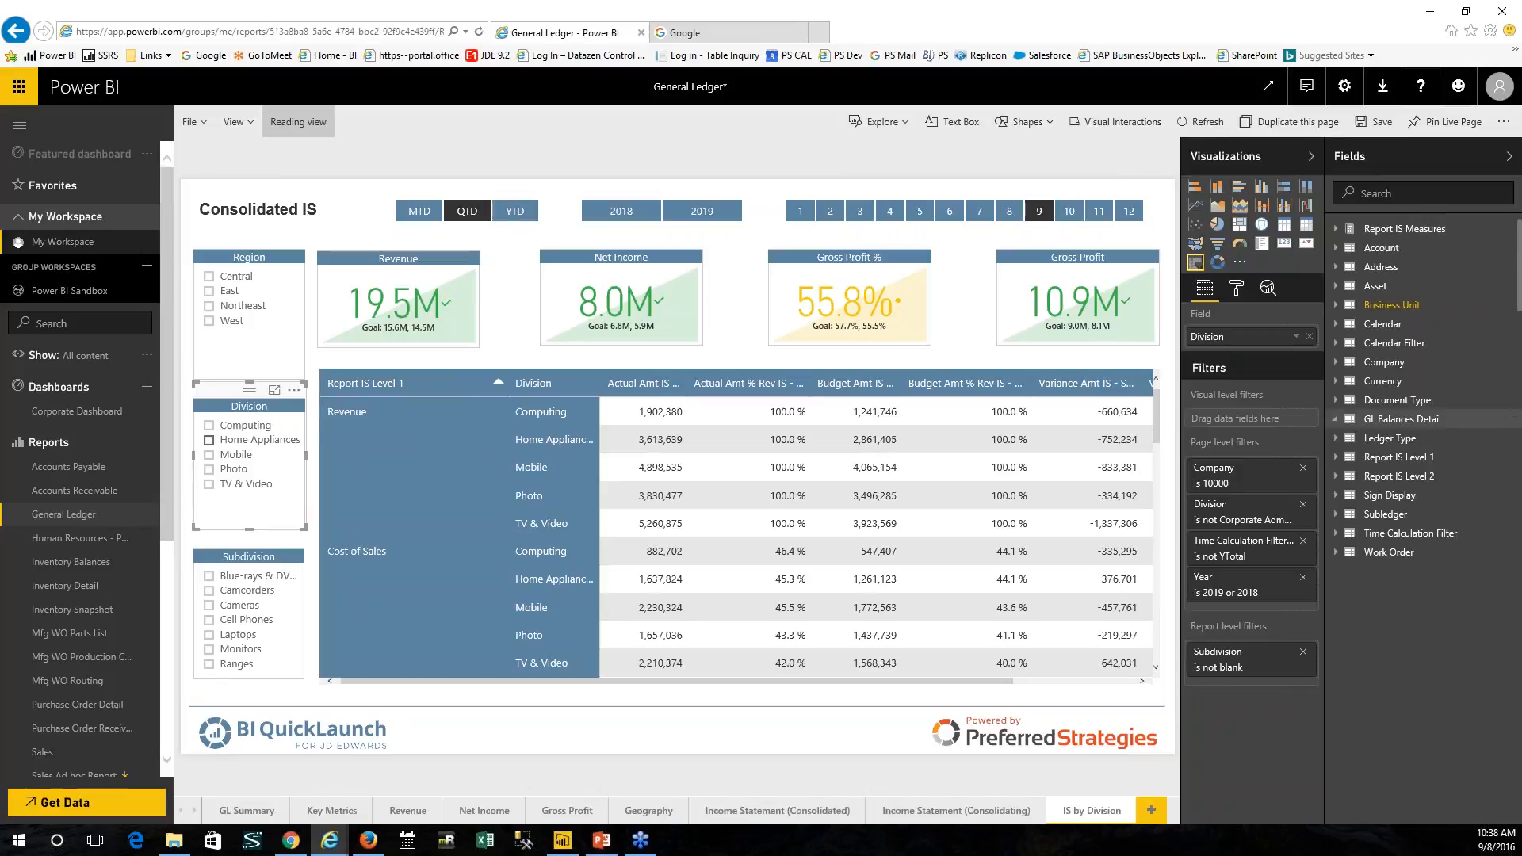
{"action": "left_click", "coordinate": [1336, 249]}
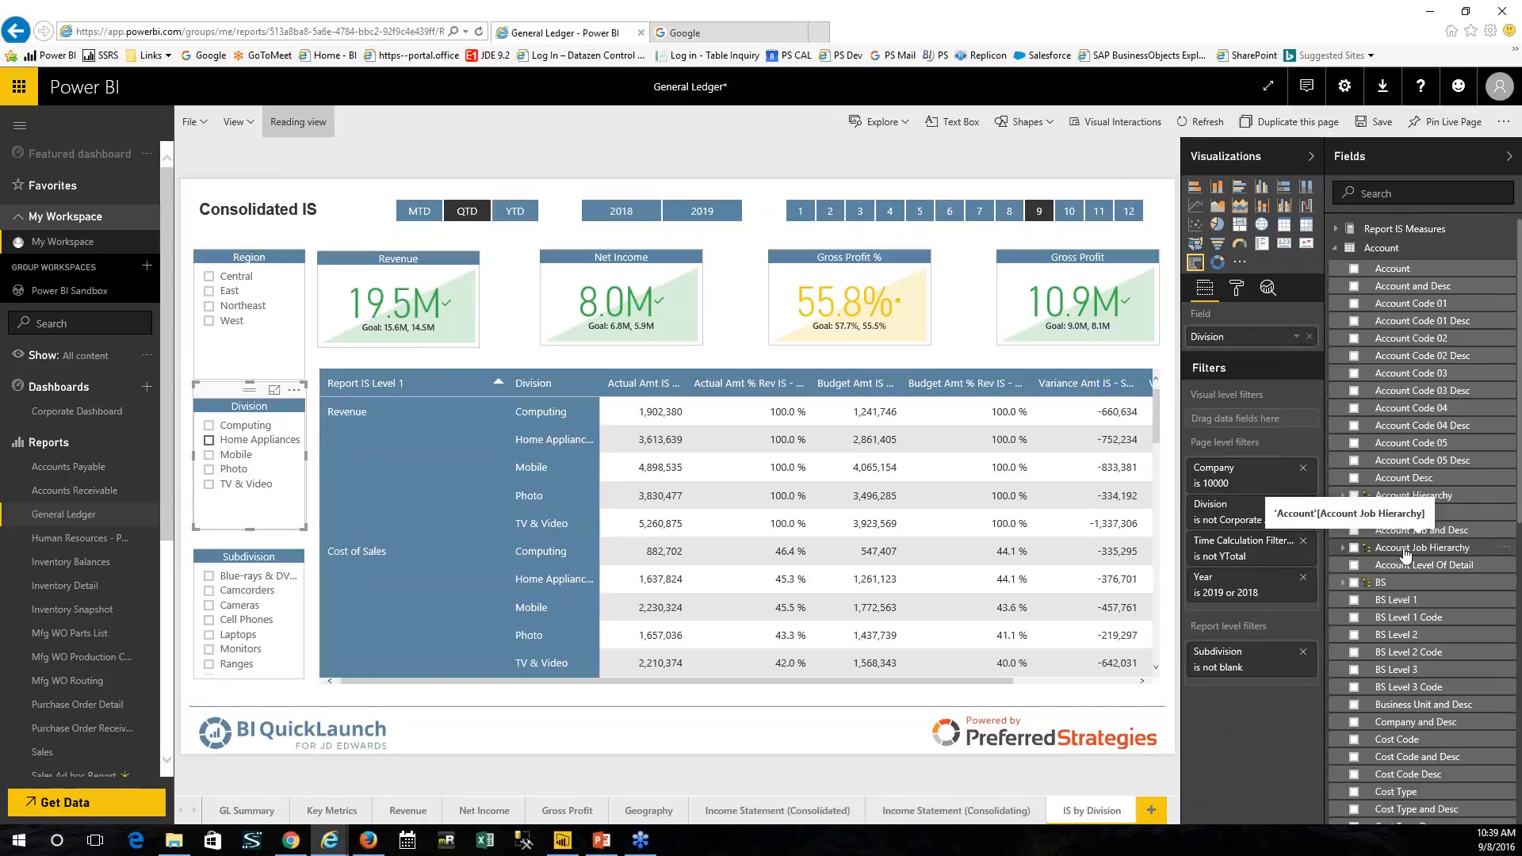
{"action": "left_click", "coordinate": [1336, 249]}
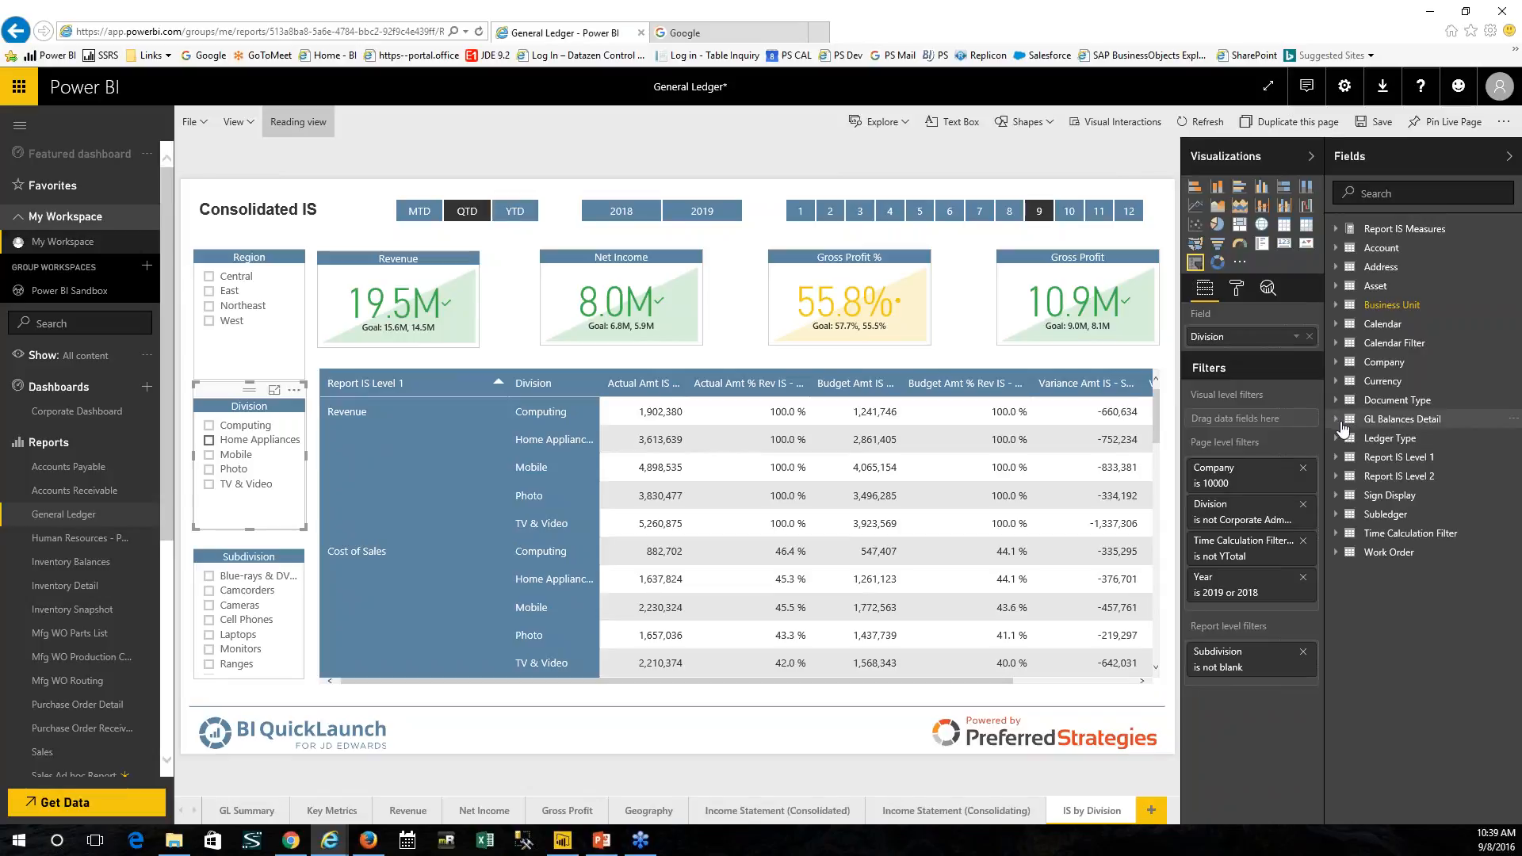
Step: Examine the GL Balances Detail measures again, from the actual and budget amounts through gross profit and net income
{"action": "left_click", "coordinate": [1342, 428]}
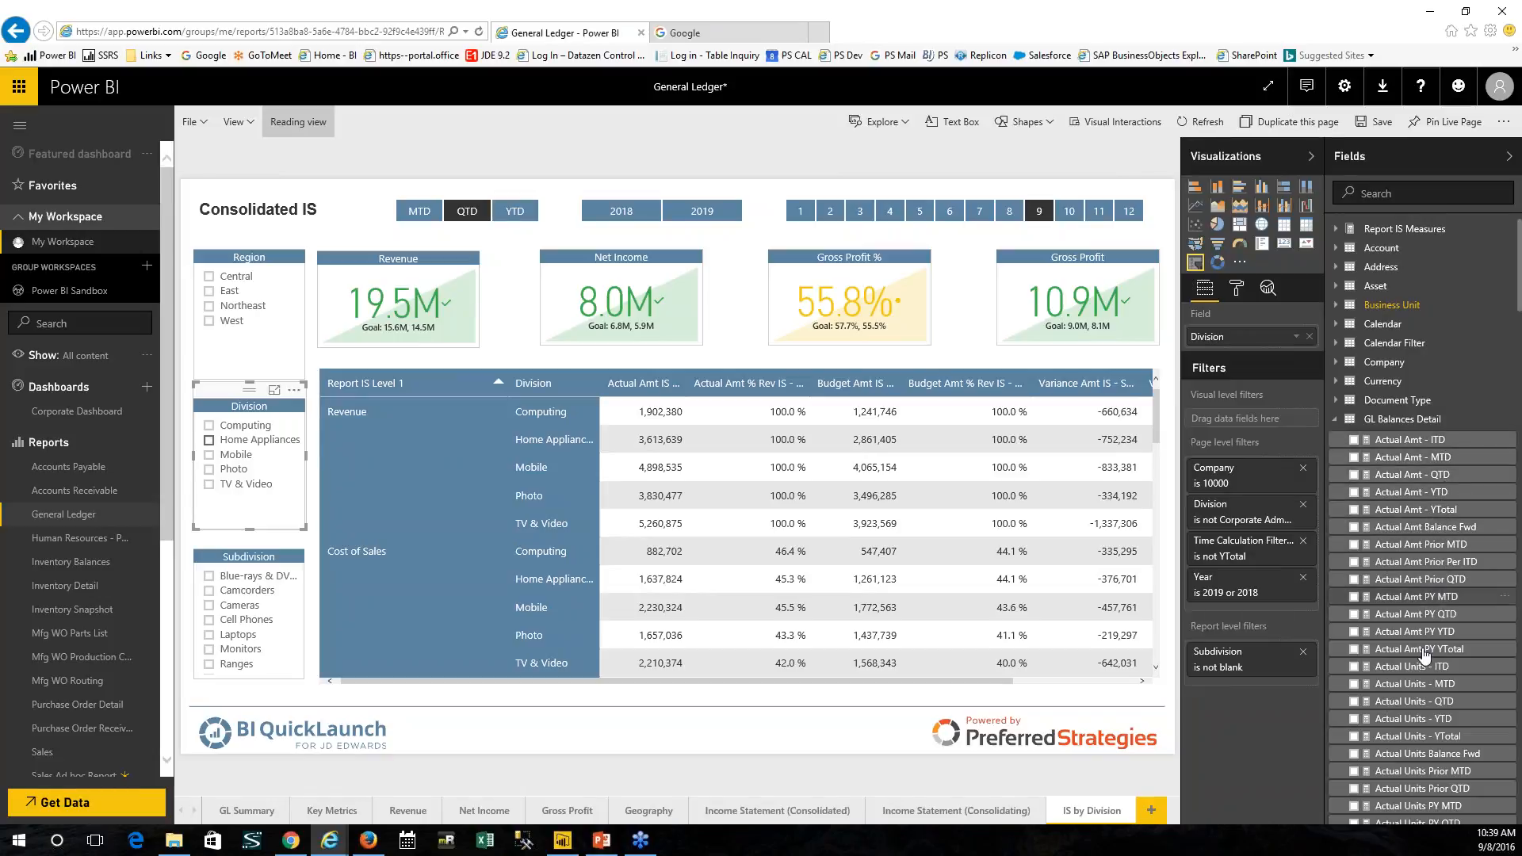
{"action": "scroll", "coordinate": [1424, 658], "scroll_direction": "down", "scroll_amount": 3}
{"action": "scroll", "coordinate": [1424, 658], "scroll_direction": "down", "scroll_amount": 9}
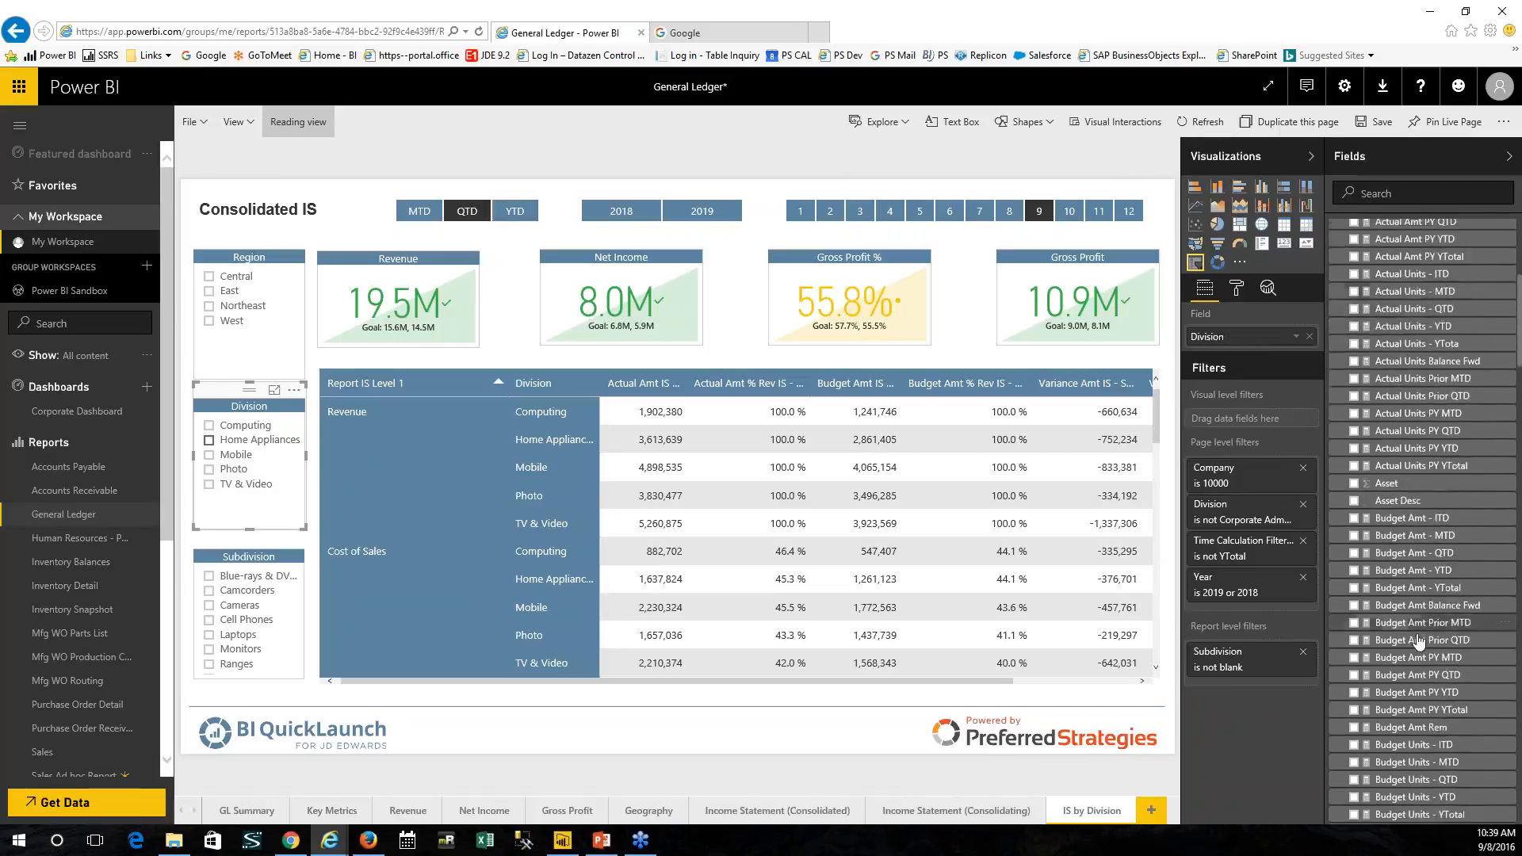
{"action": "scroll", "coordinate": [1419, 648], "scroll_direction": "down", "scroll_amount": 10}
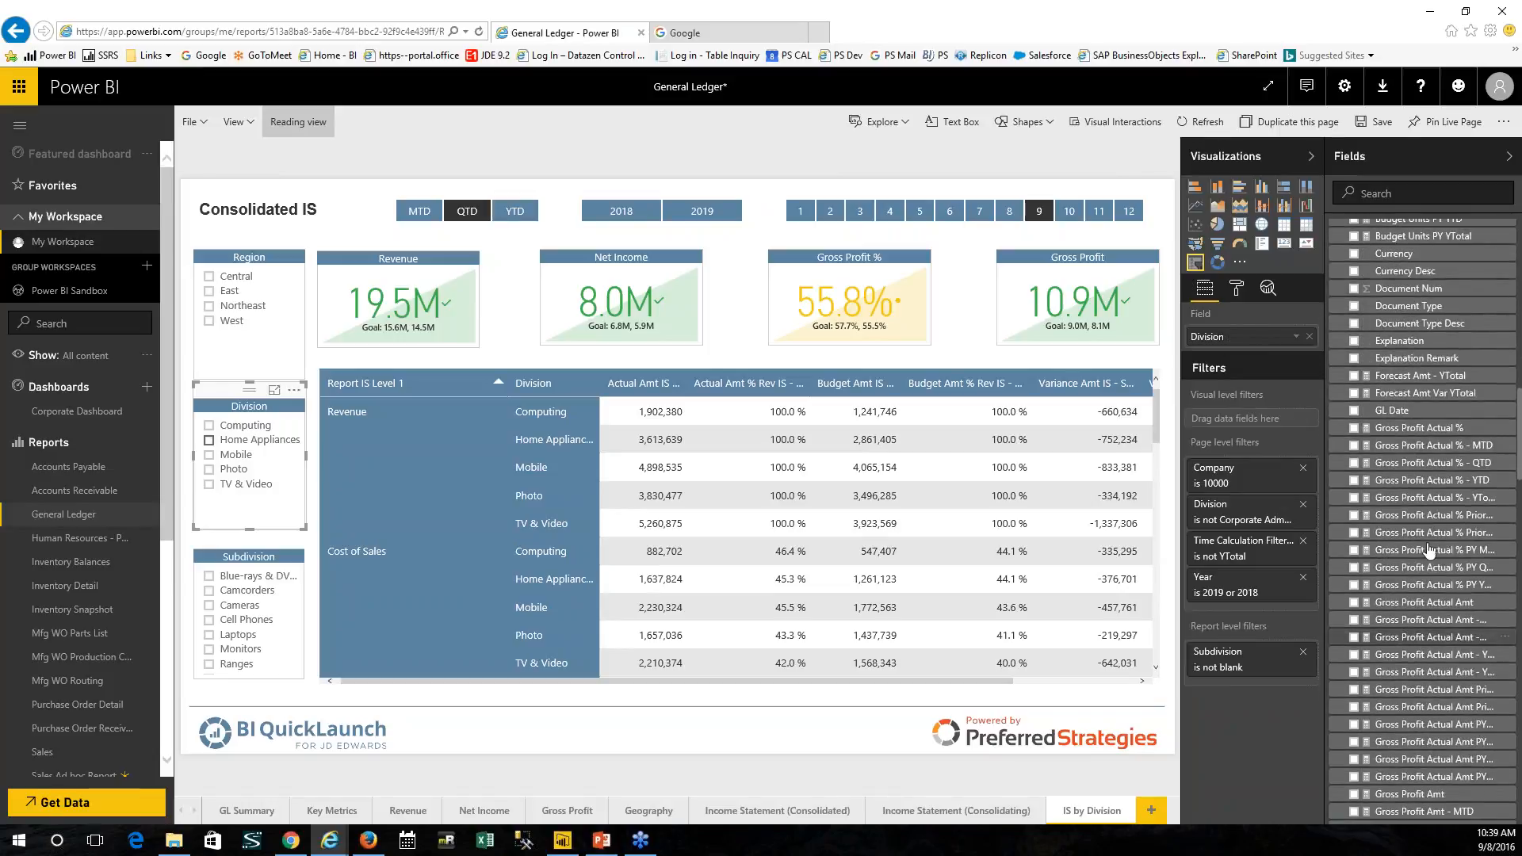
{"action": "scroll", "coordinate": [1424, 611], "scroll_direction": "down", "scroll_amount": 6}
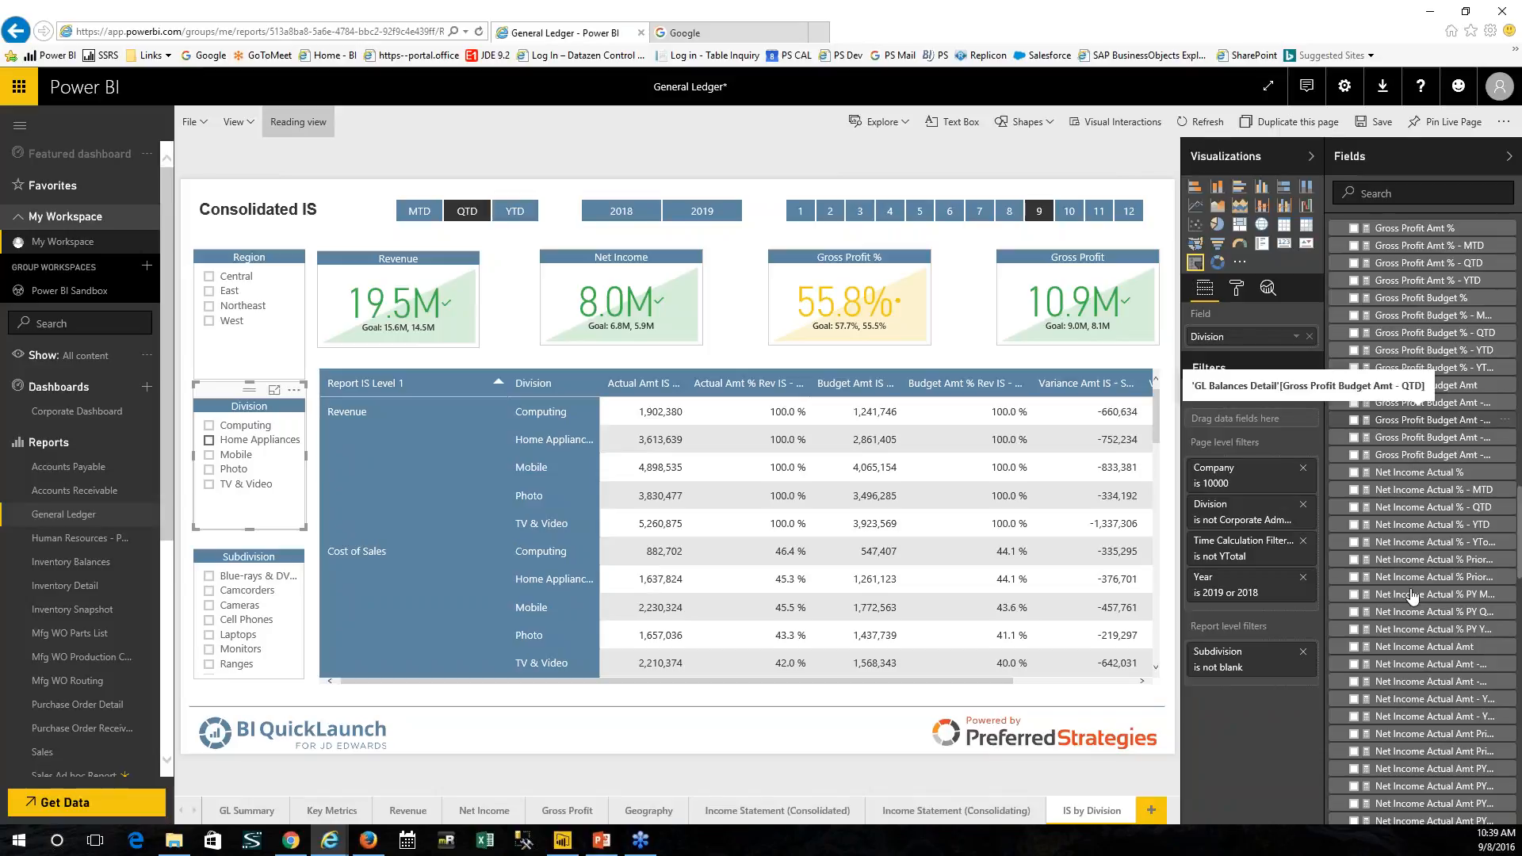
{"action": "scroll", "coordinate": [1435, 357], "scroll_direction": "up", "scroll_amount": 6}
{"action": "scroll", "coordinate": [1439, 339], "scroll_direction": "up", "scroll_amount": 15}
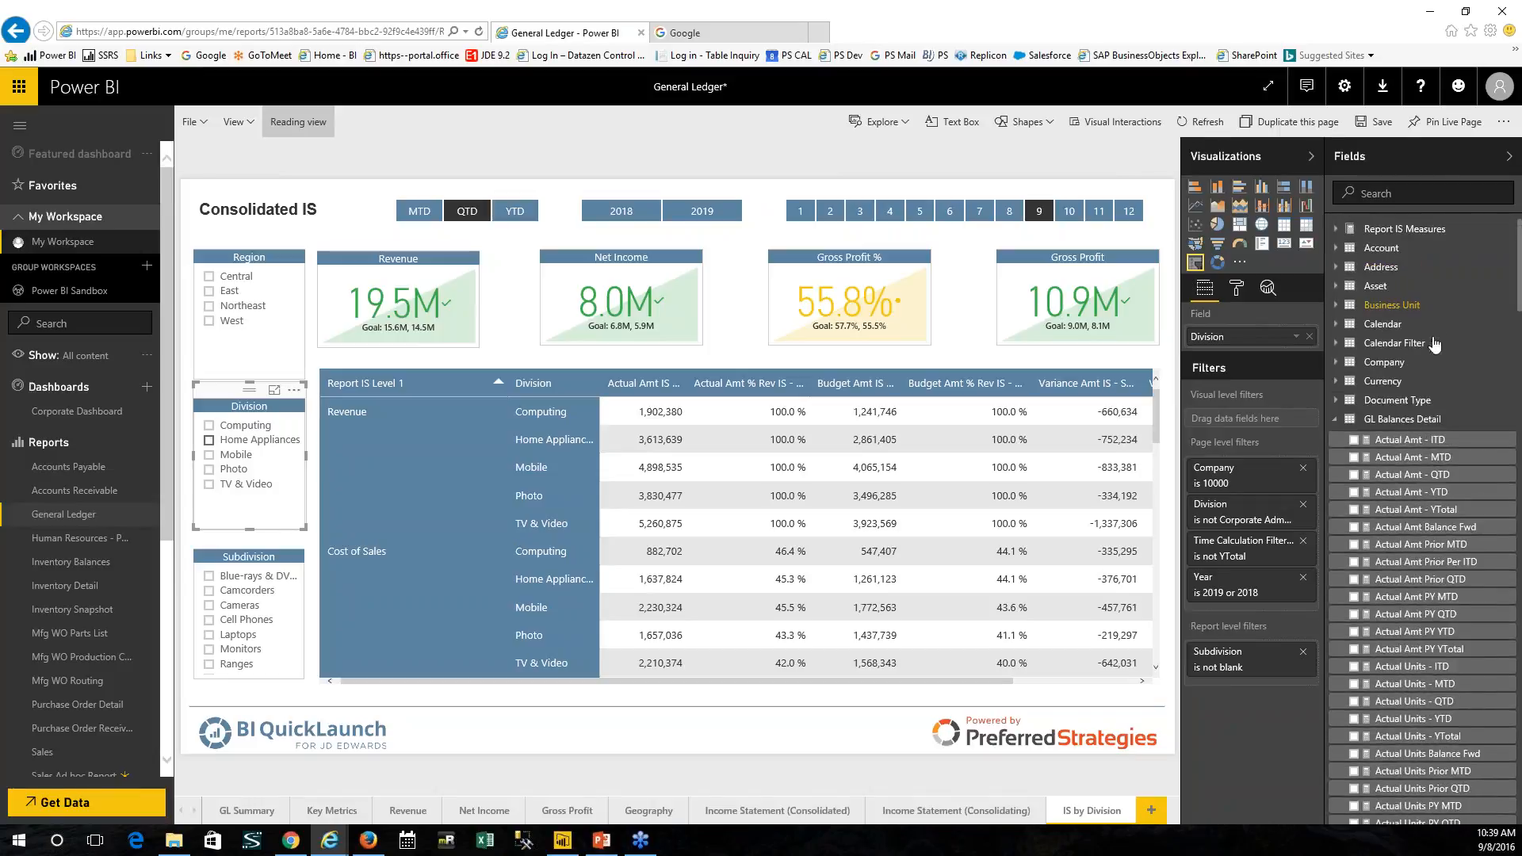
{"action": "left_click", "coordinate": [1338, 420]}
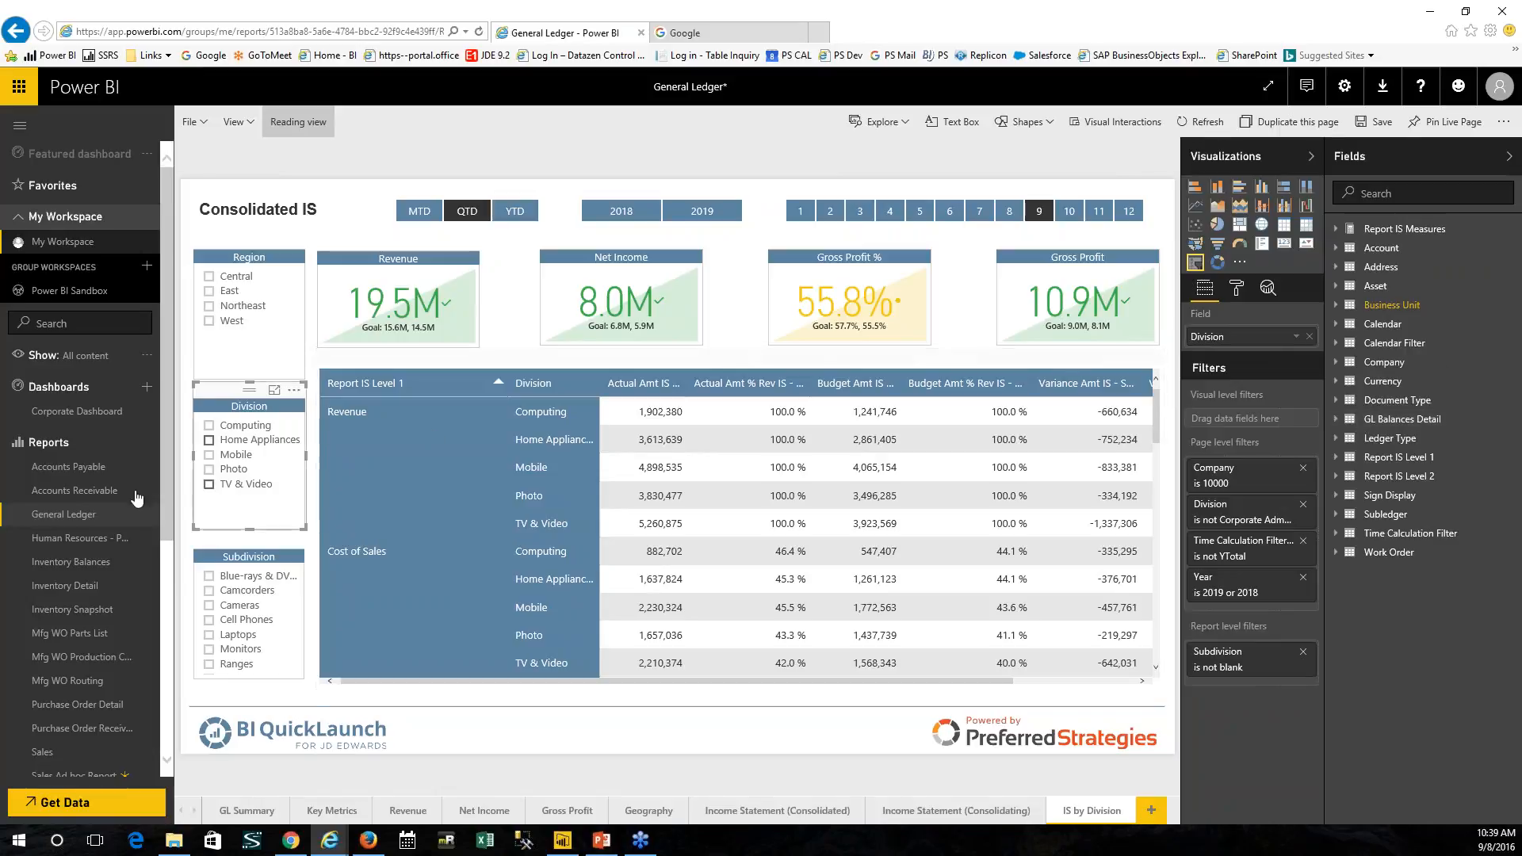
Step: Open the Human Resources - Payroll report without saving the General Ledger changes and filter it by Active, Full-time Regular and Account Executive
{"action": "left_click", "coordinate": [99, 543]}
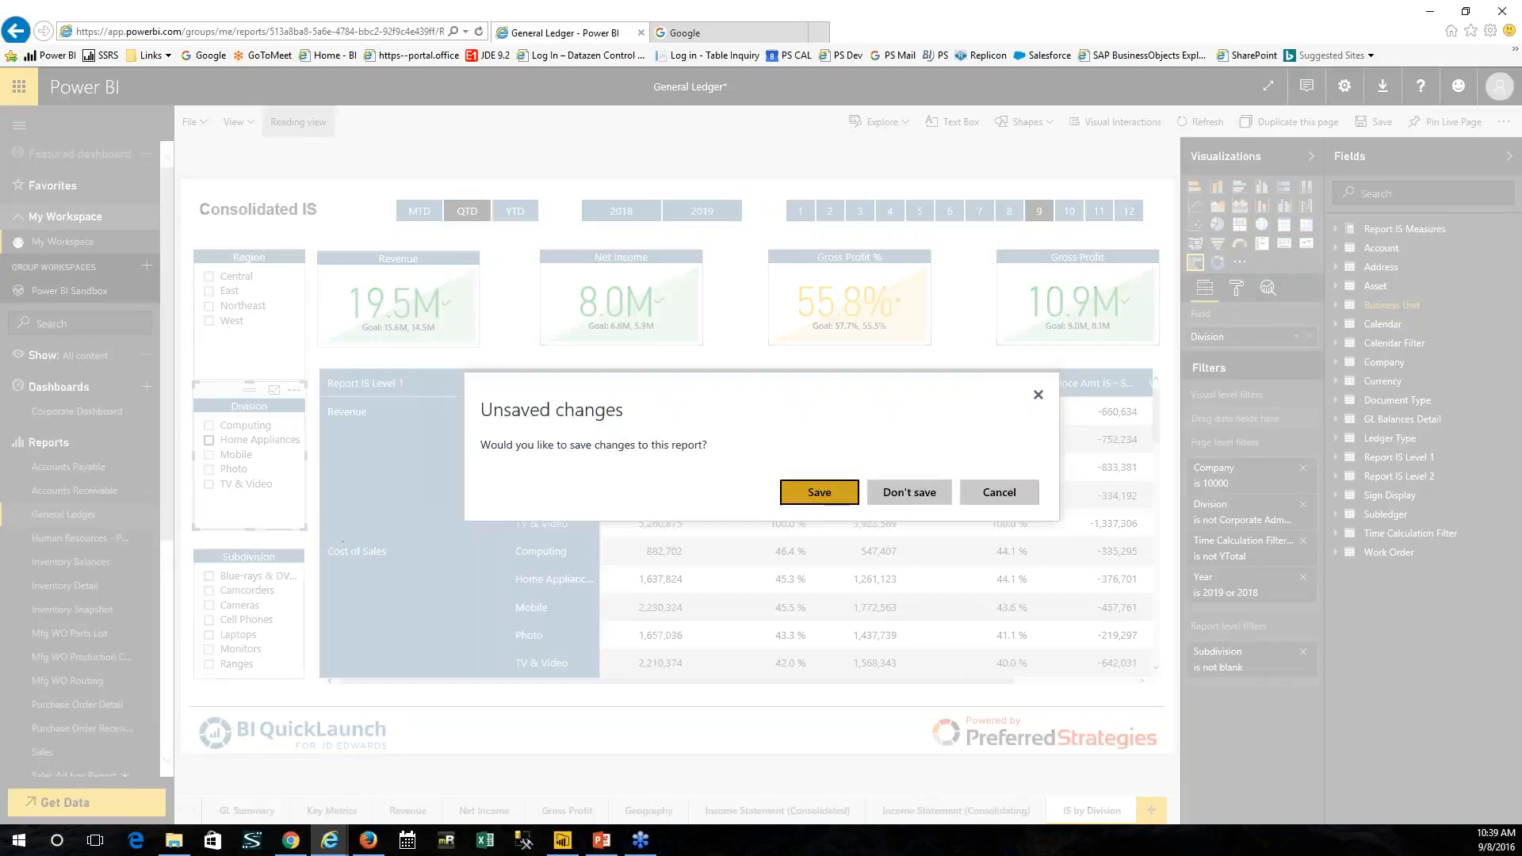
{"action": "left_click", "coordinate": [909, 500]}
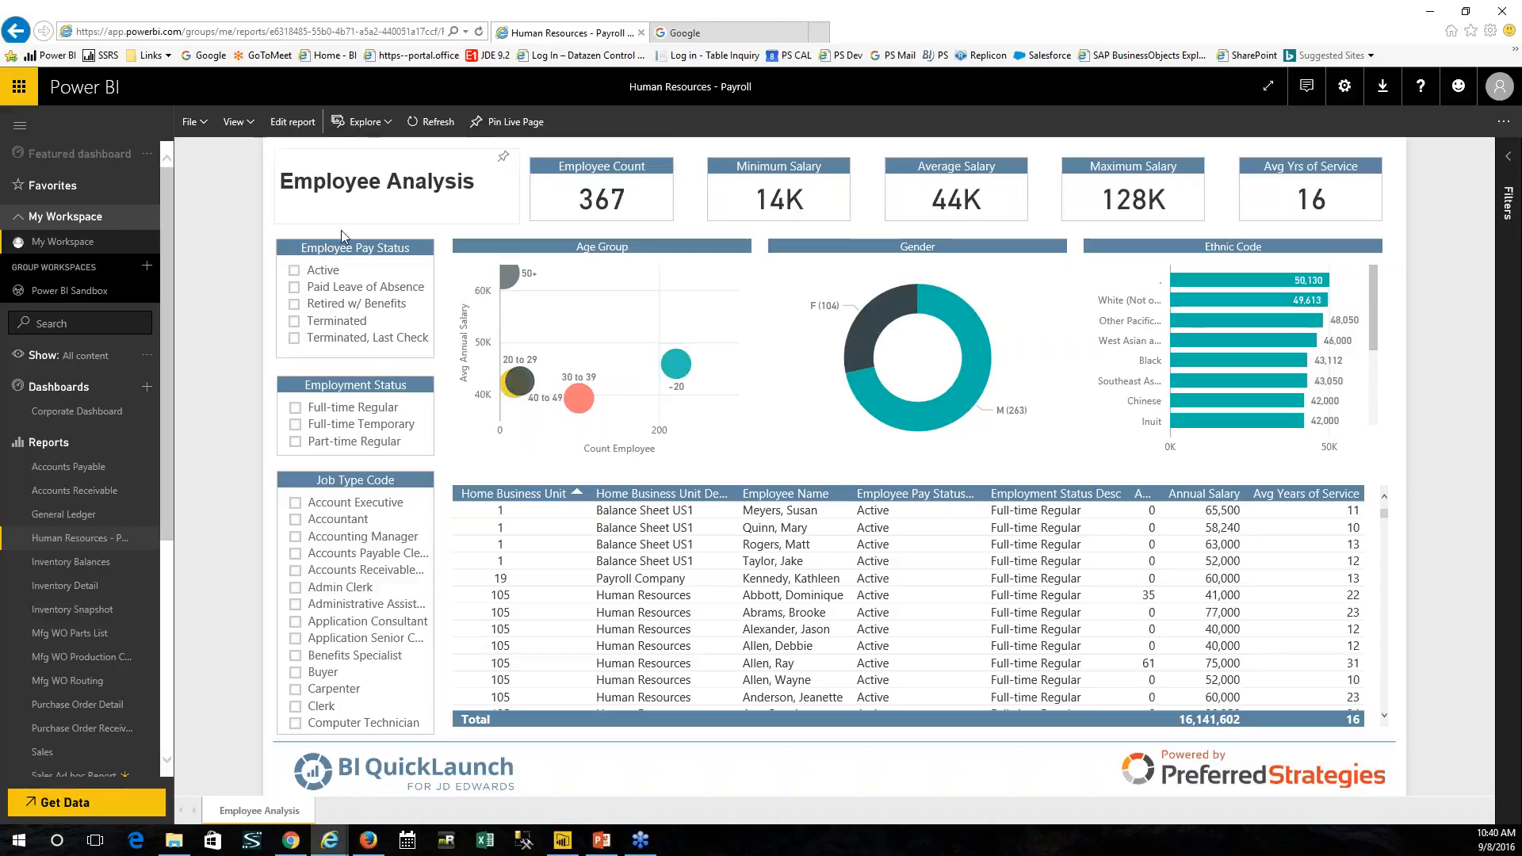
{"action": "left_click", "coordinate": [294, 271]}
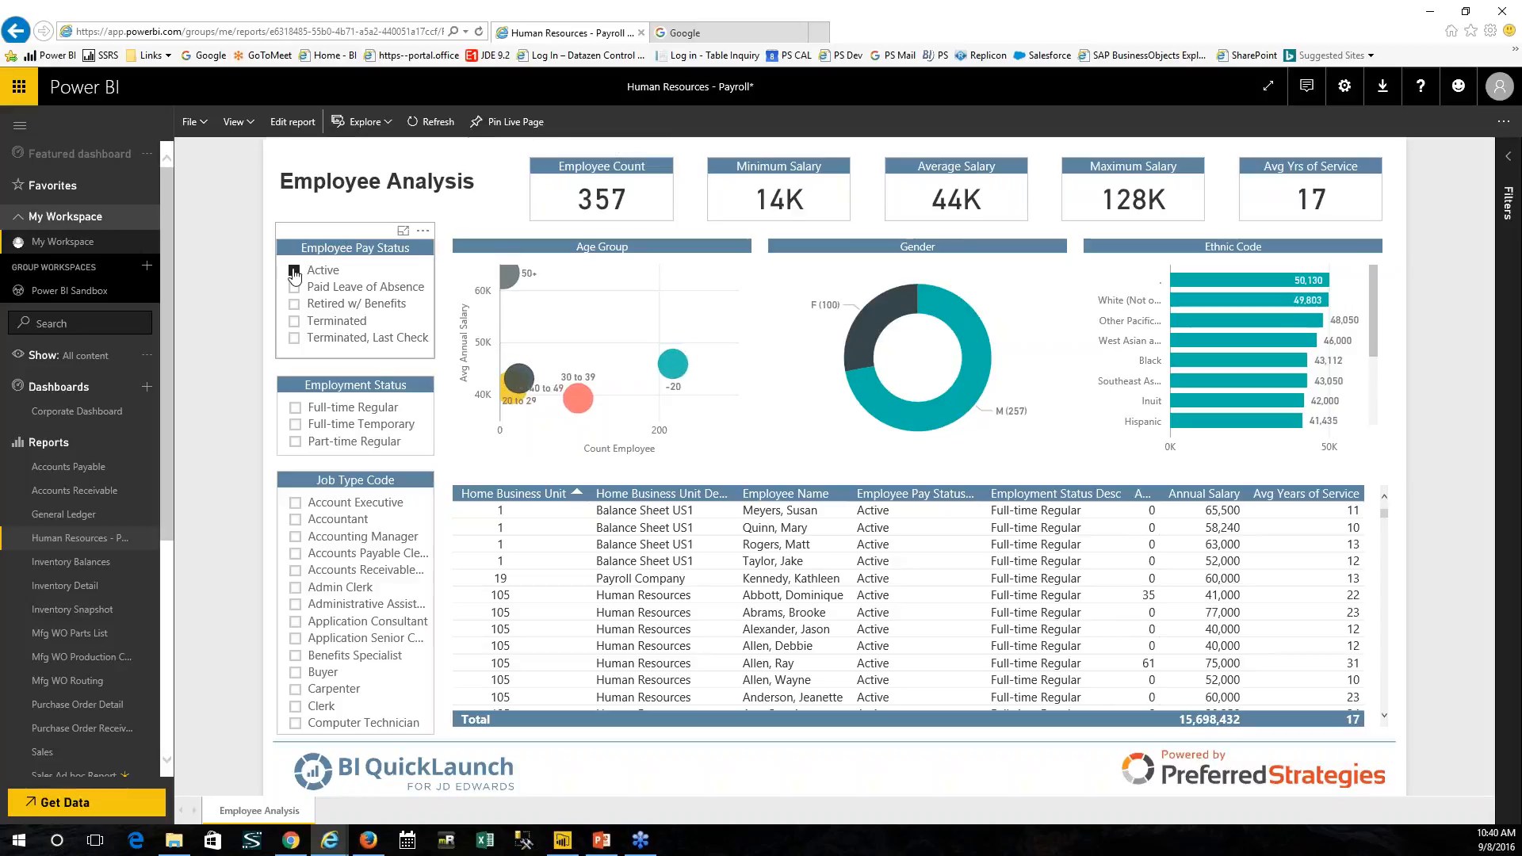
{"action": "left_click", "coordinate": [295, 408]}
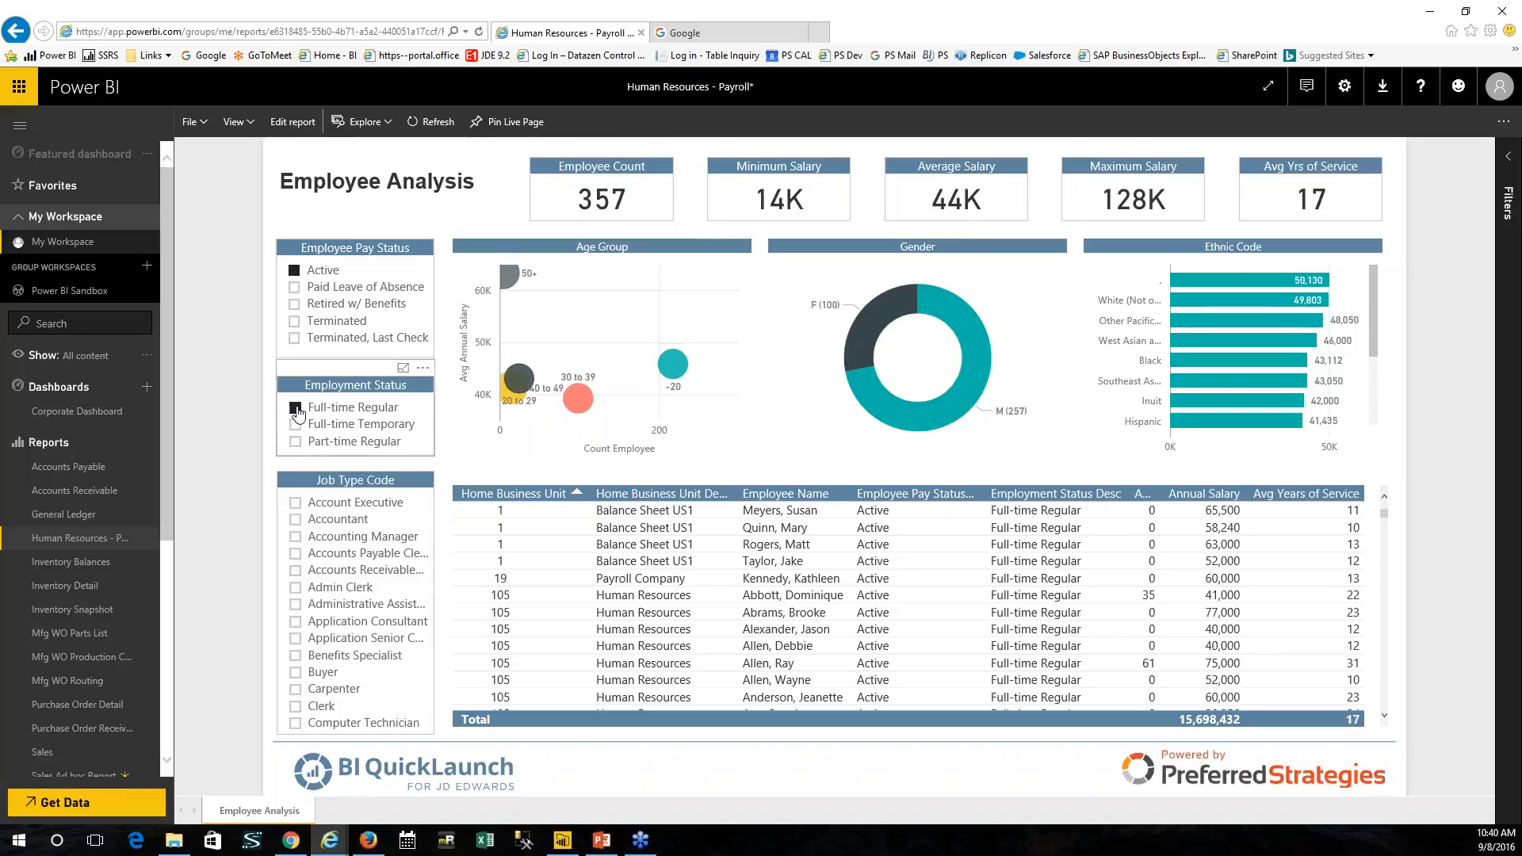
{"action": "left_click", "coordinate": [295, 502]}
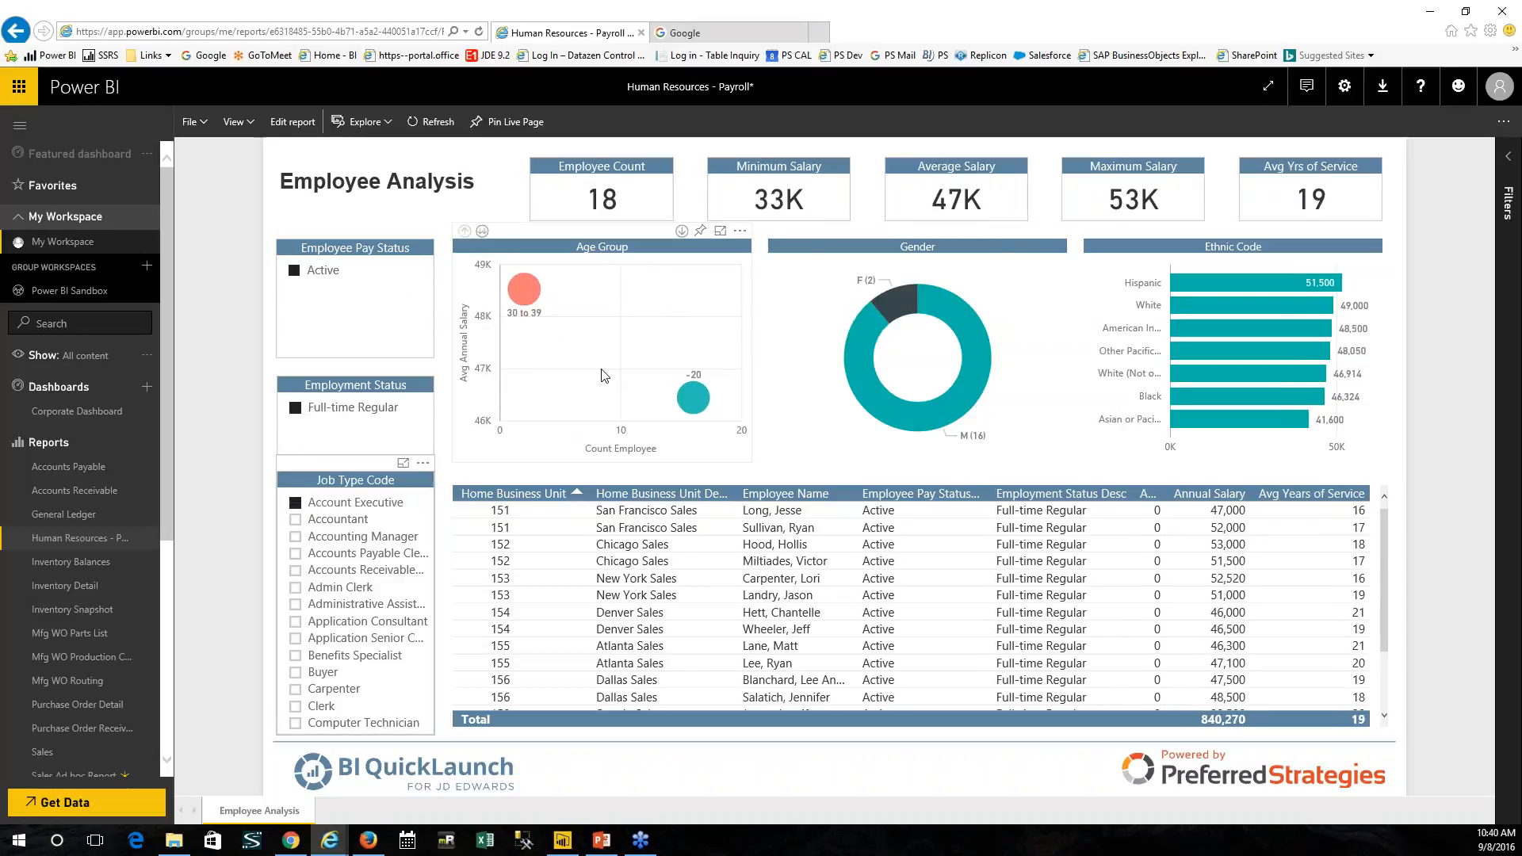
Step: Drill the Gender chart down to individual employees and back up, and cross-filter the page by M and F before clearing the selection
{"action": "right_click", "coordinate": [962, 316]}
{"action": "left_click", "coordinate": [991, 326]}
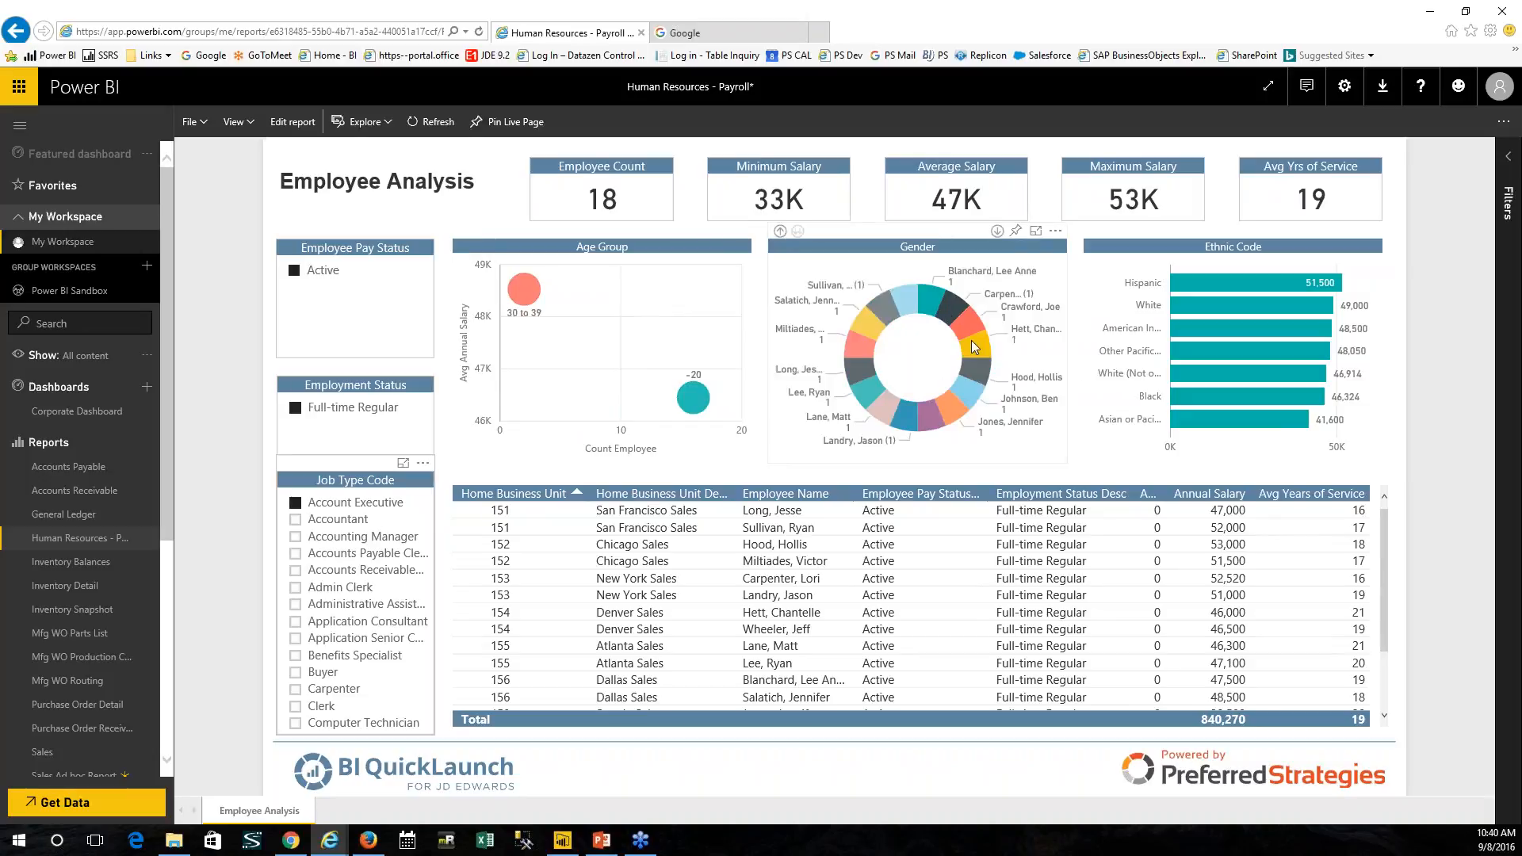
{"action": "left_click", "coordinate": [780, 230]}
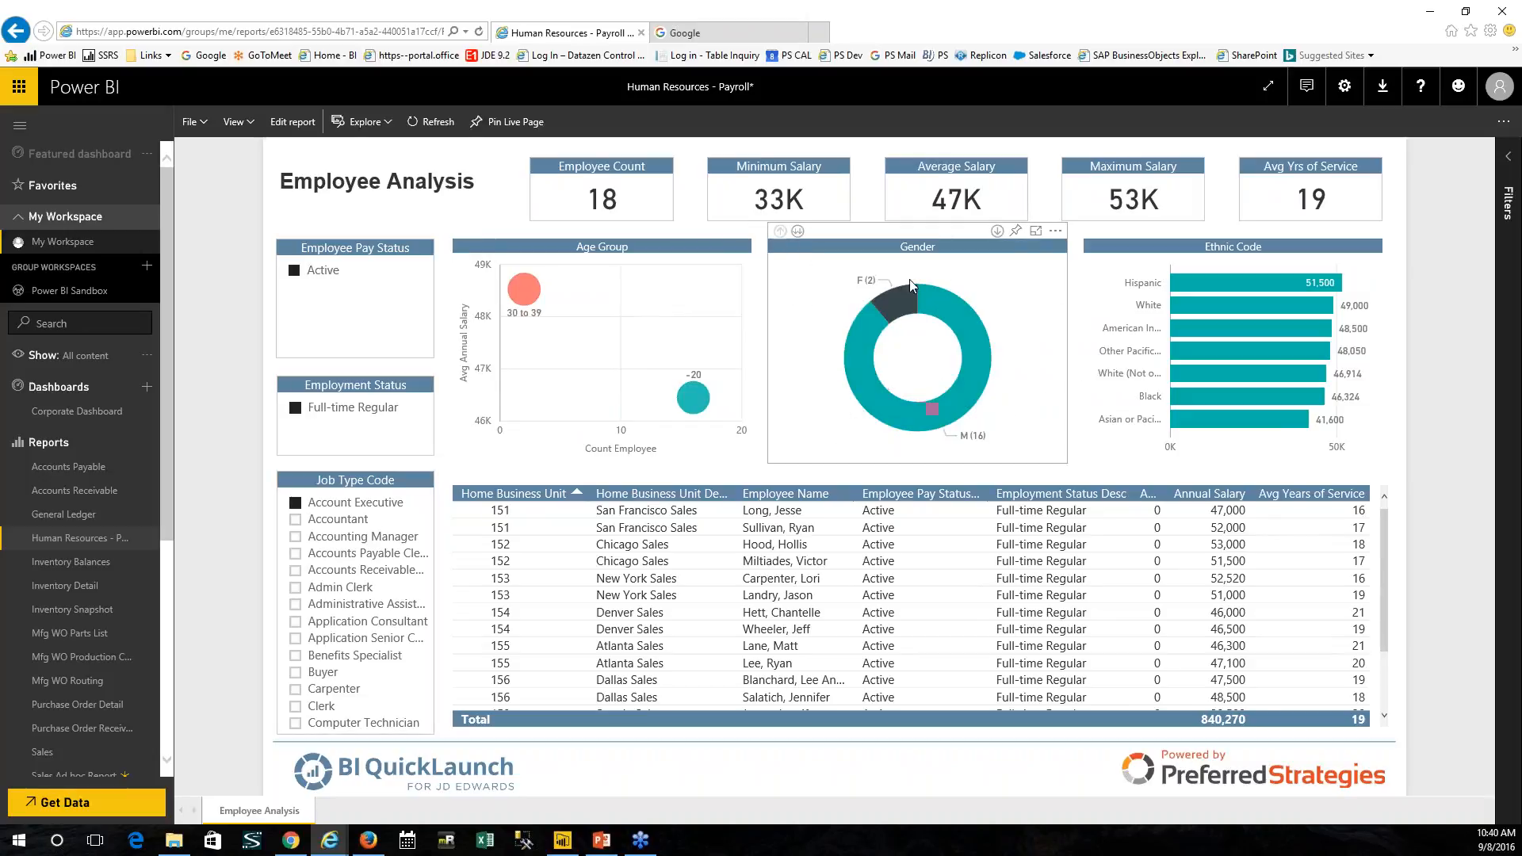
{"action": "left_click", "coordinate": [973, 354]}
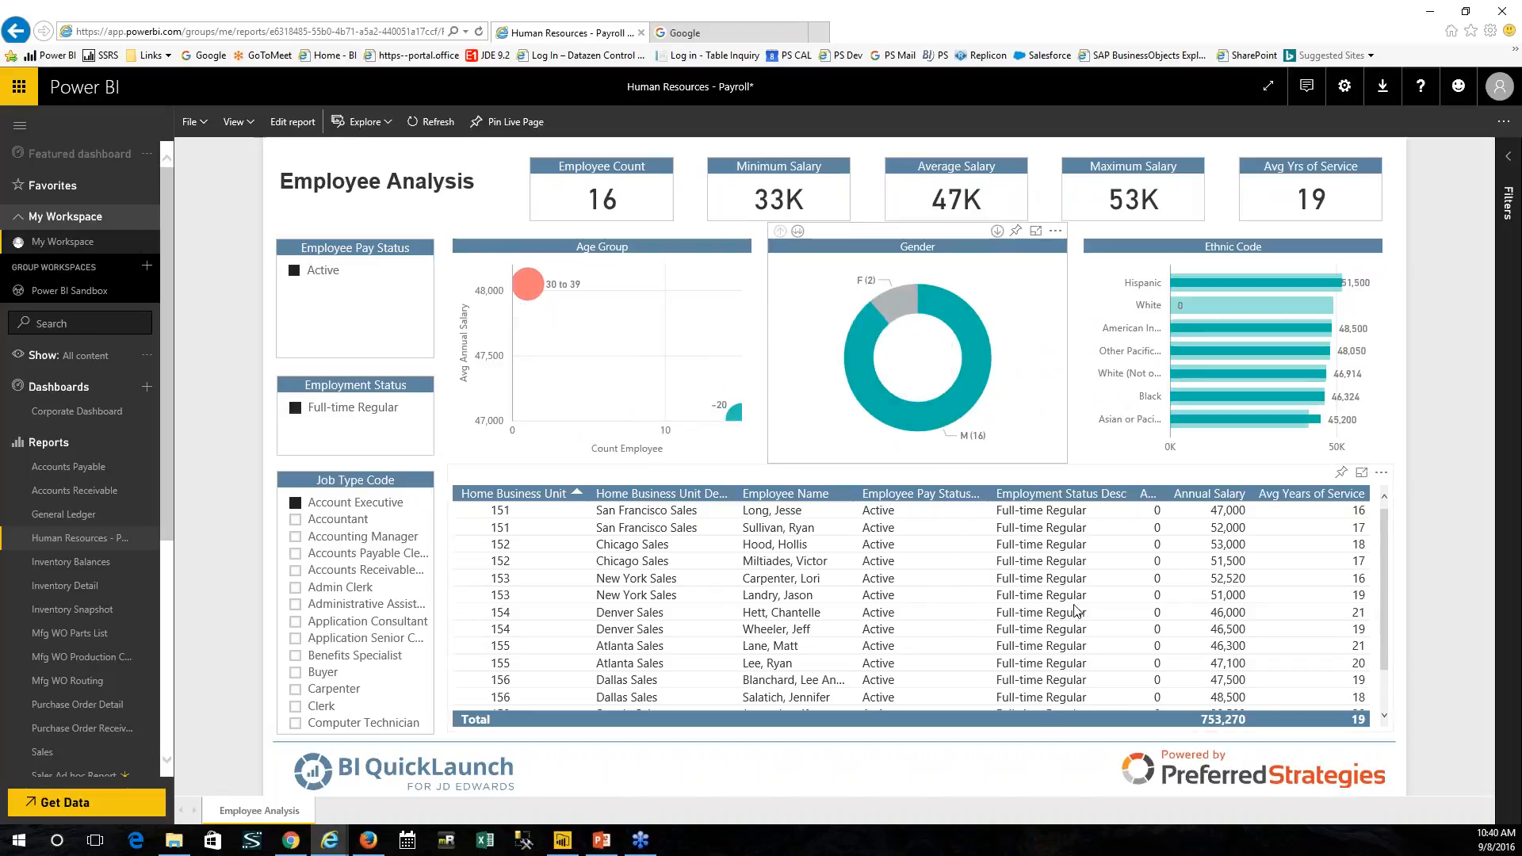
{"action": "left_click", "coordinate": [892, 293]}
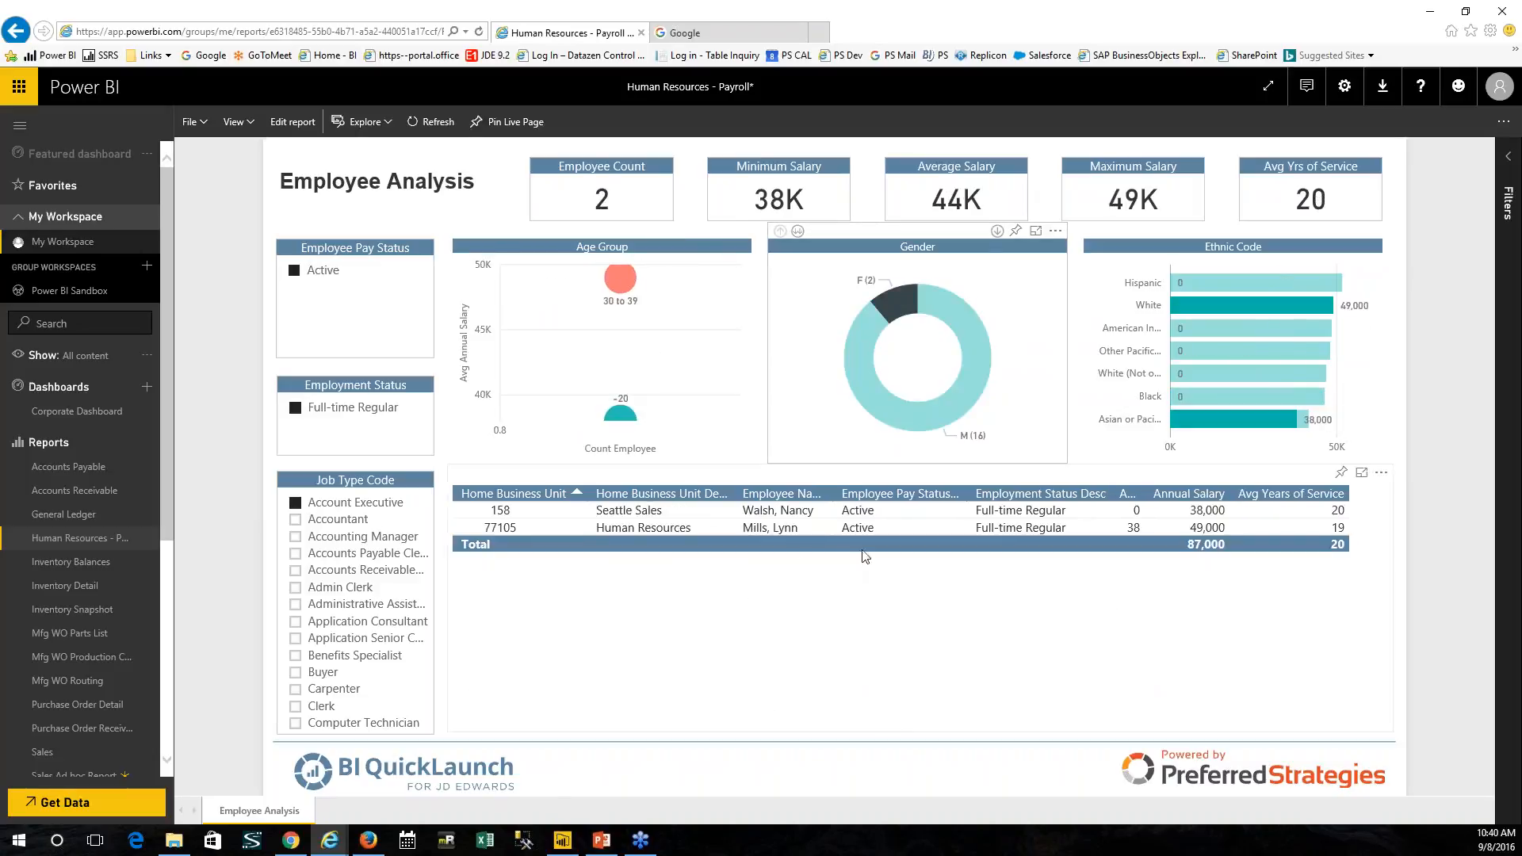
{"action": "left_click", "coordinate": [897, 296]}
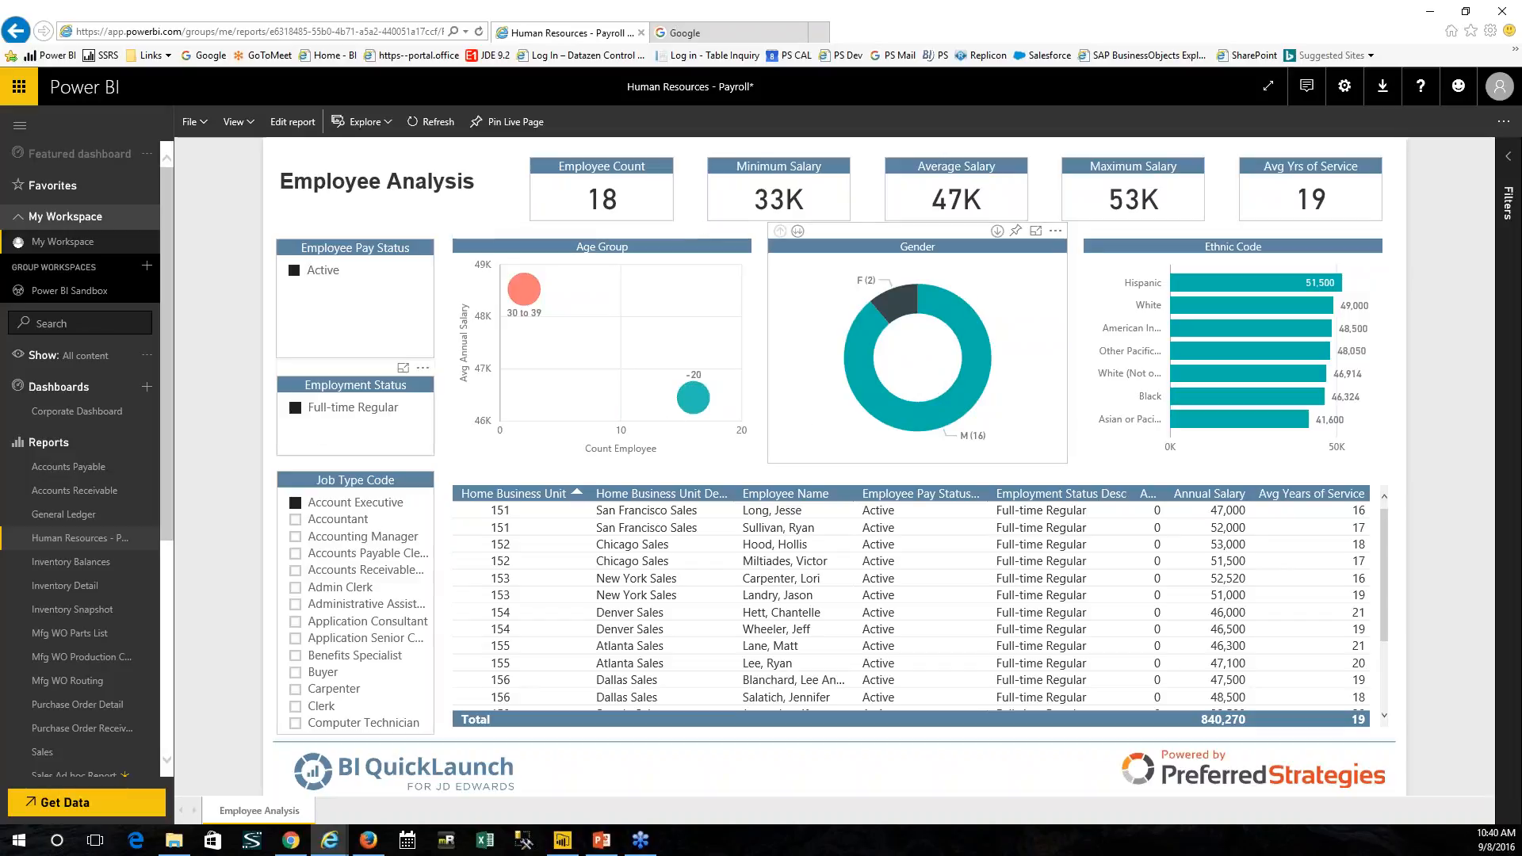
Step: View the Purchase Order Detail report and open the Accounts Payable dataset on a blank report page
{"action": "left_click", "coordinate": [91, 704]}
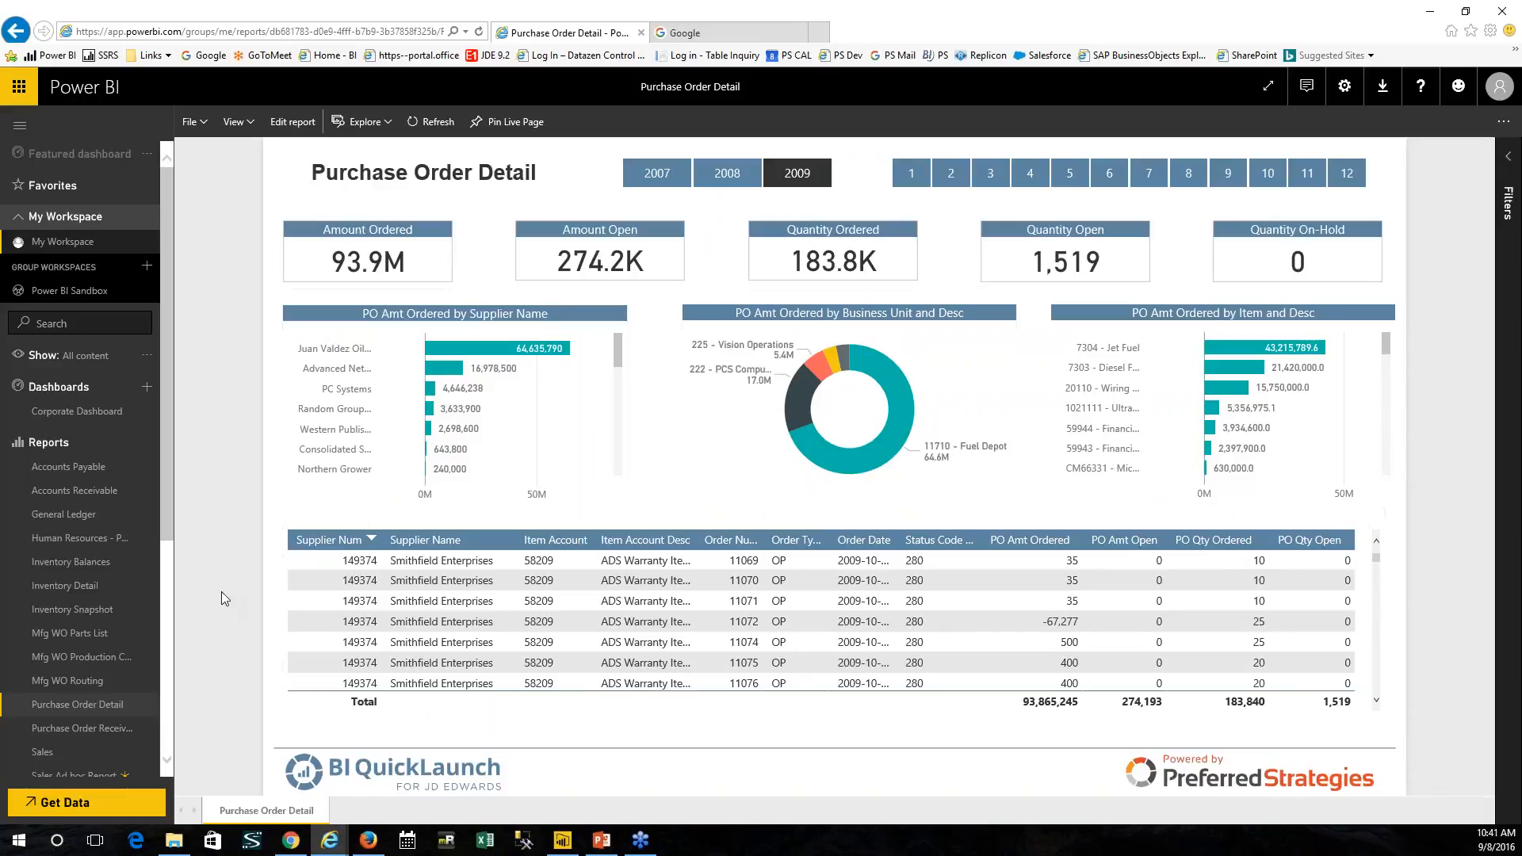
{"action": "left_click_drag", "start_coordinate": [170, 497], "coordinate": [174, 745]}
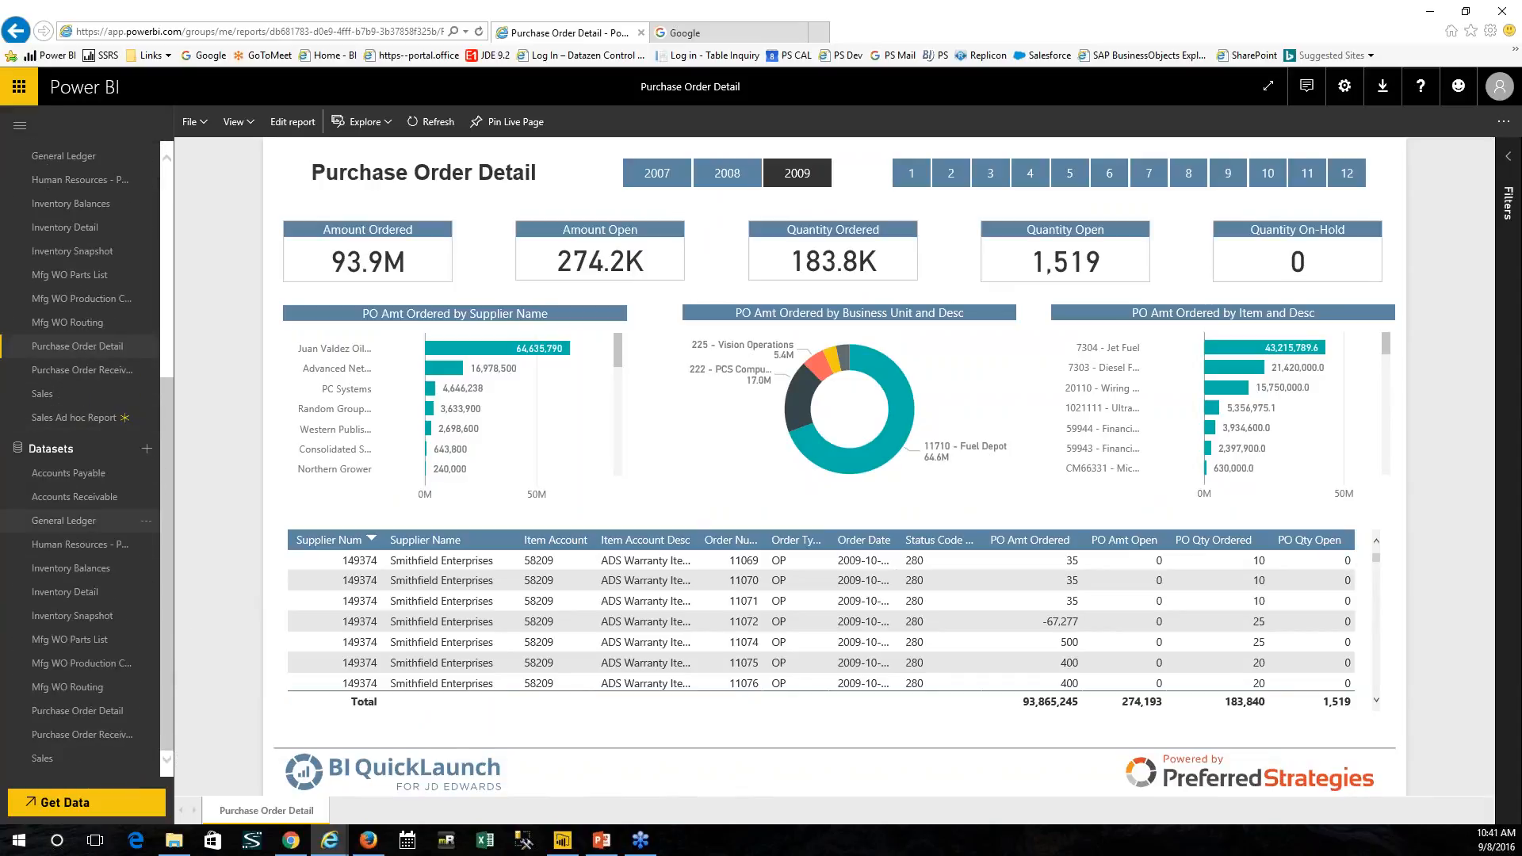
{"action": "left_click", "coordinate": [82, 475]}
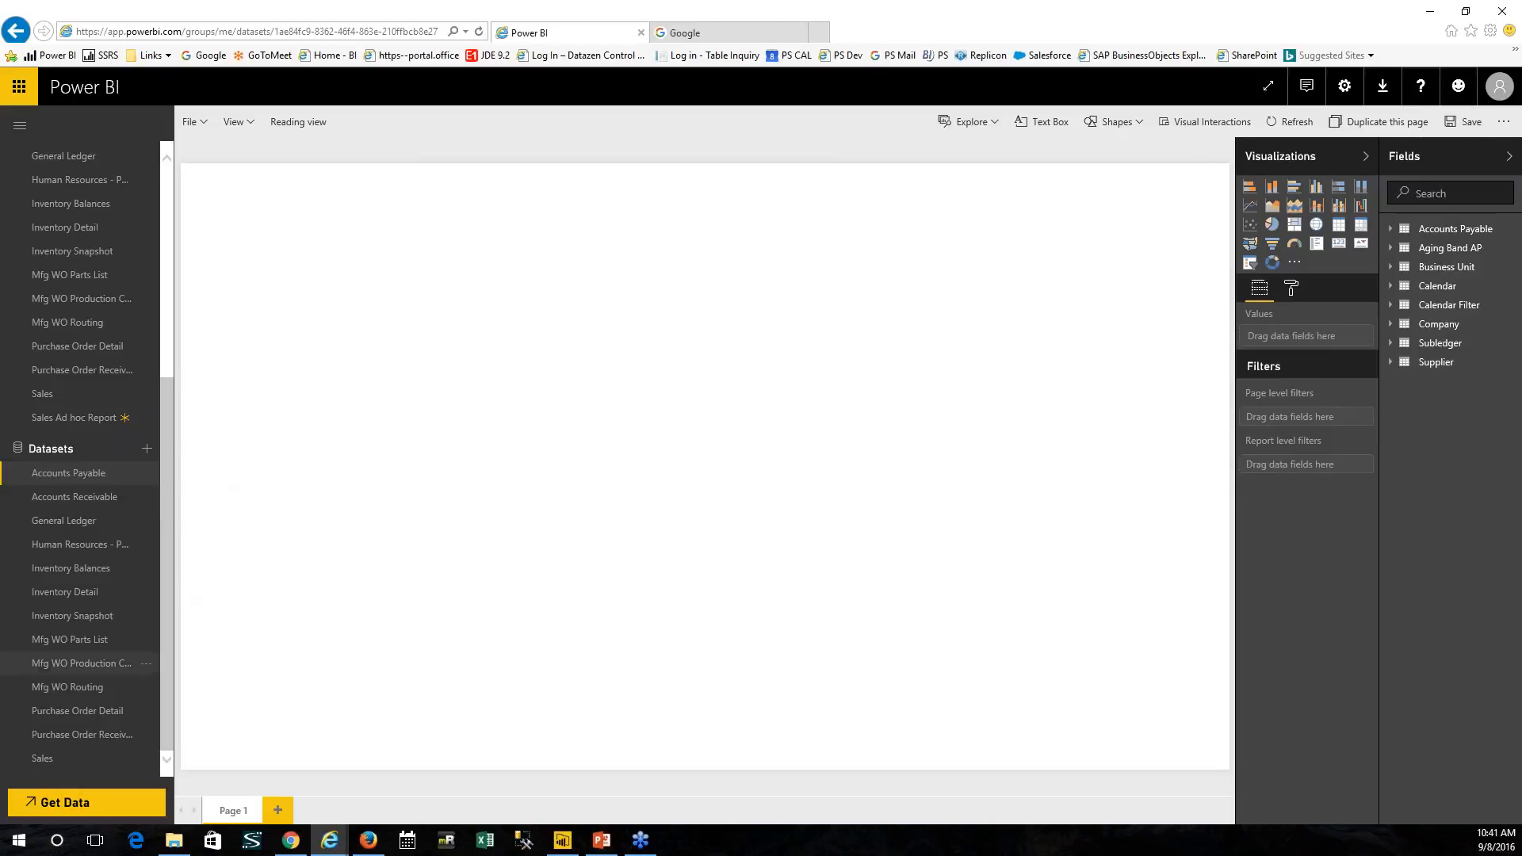
Step: Open the Purchase Order Detail dataset for analysis in Excel, enabling its data connections and maximizing the workbook window
{"action": "left_click", "coordinate": [146, 716]}
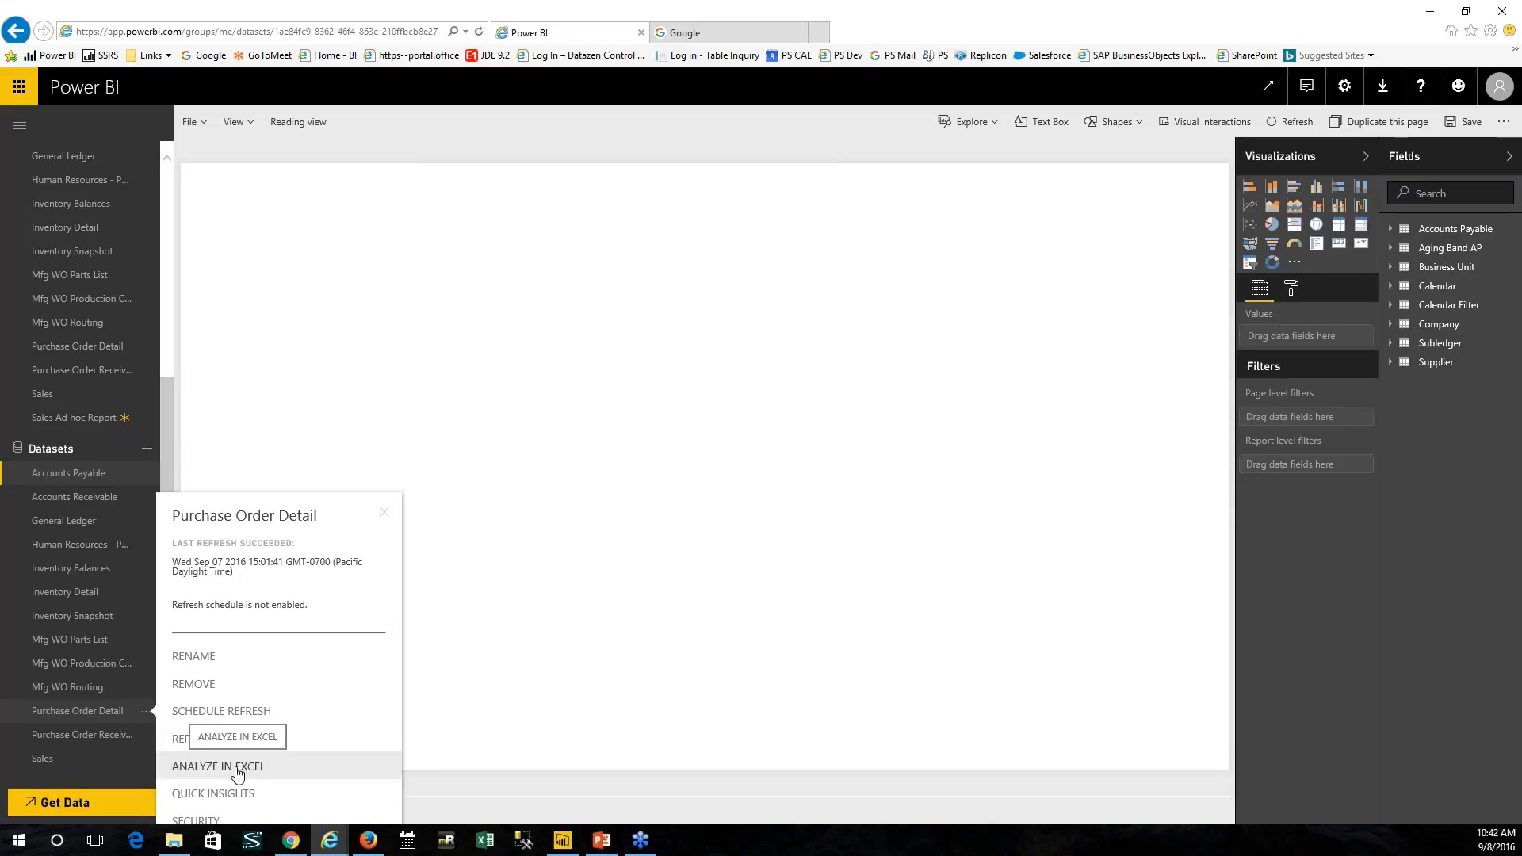
{"action": "left_click", "coordinate": [213, 771]}
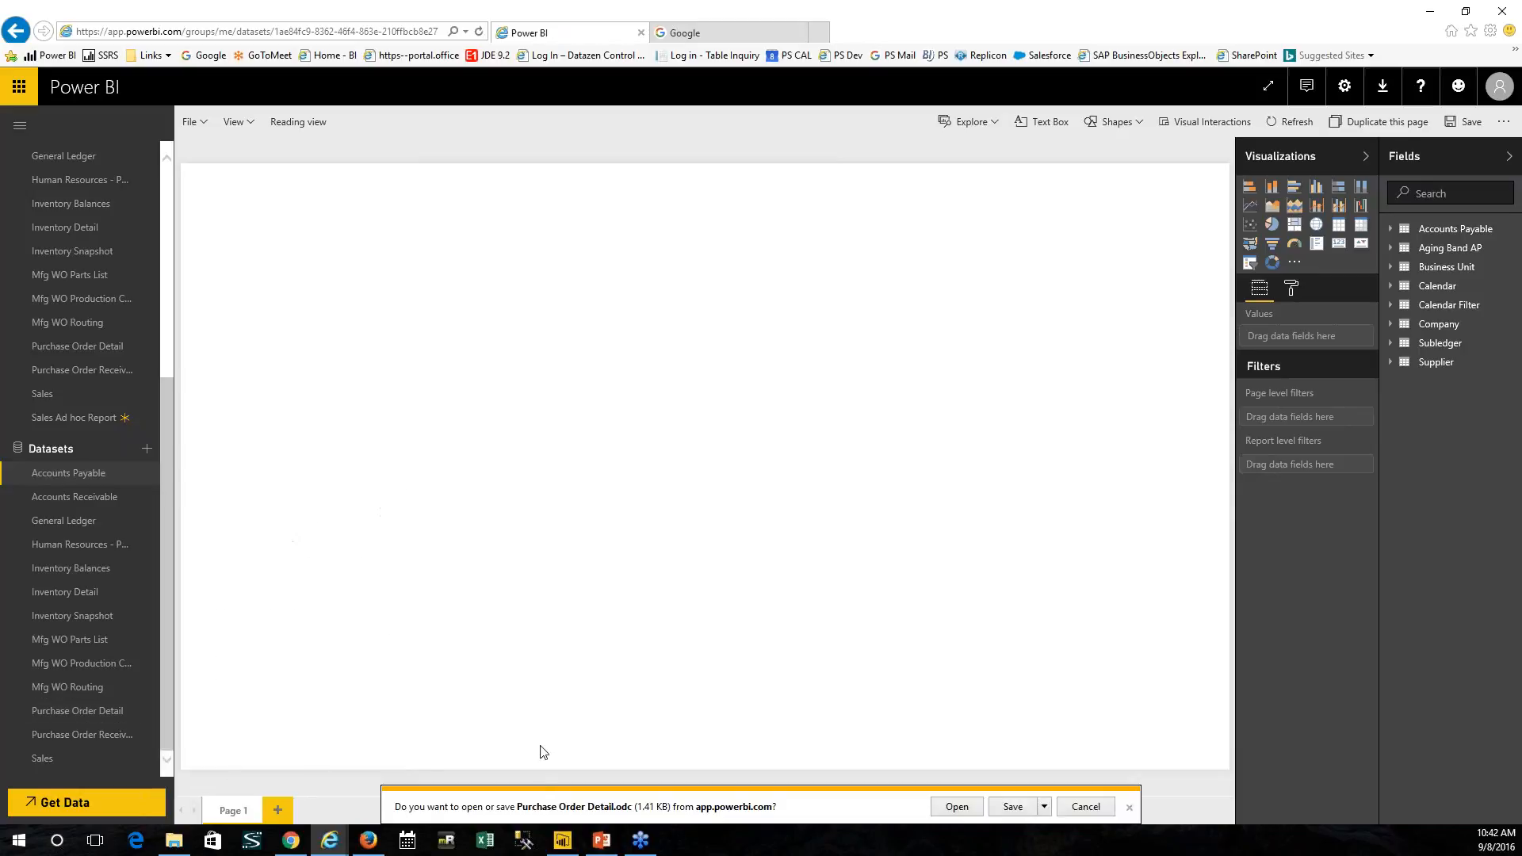
{"action": "left_click", "coordinate": [959, 810]}
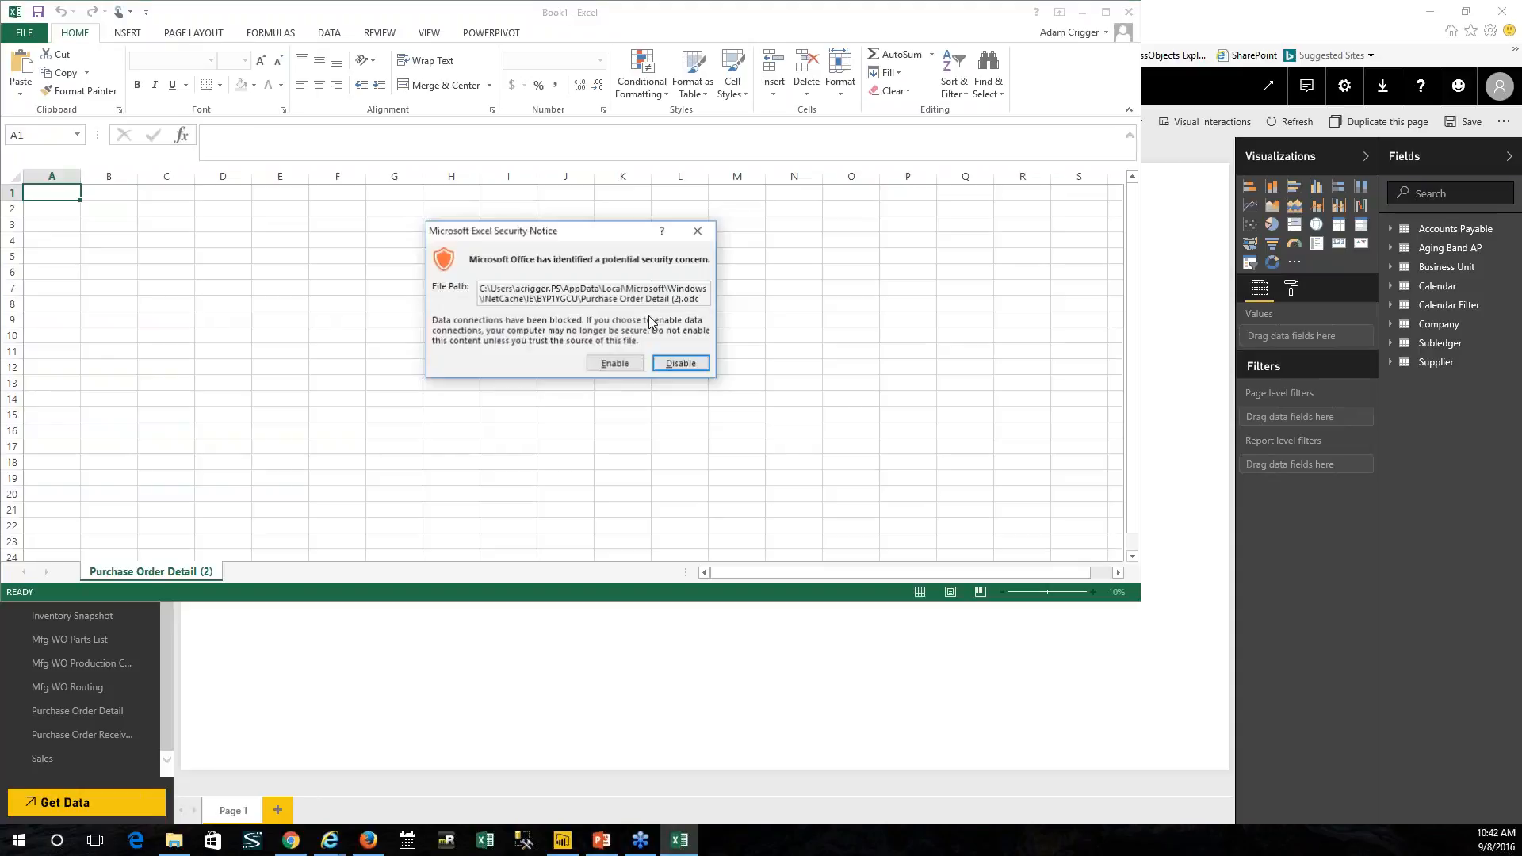
{"action": "left_click", "coordinate": [616, 363]}
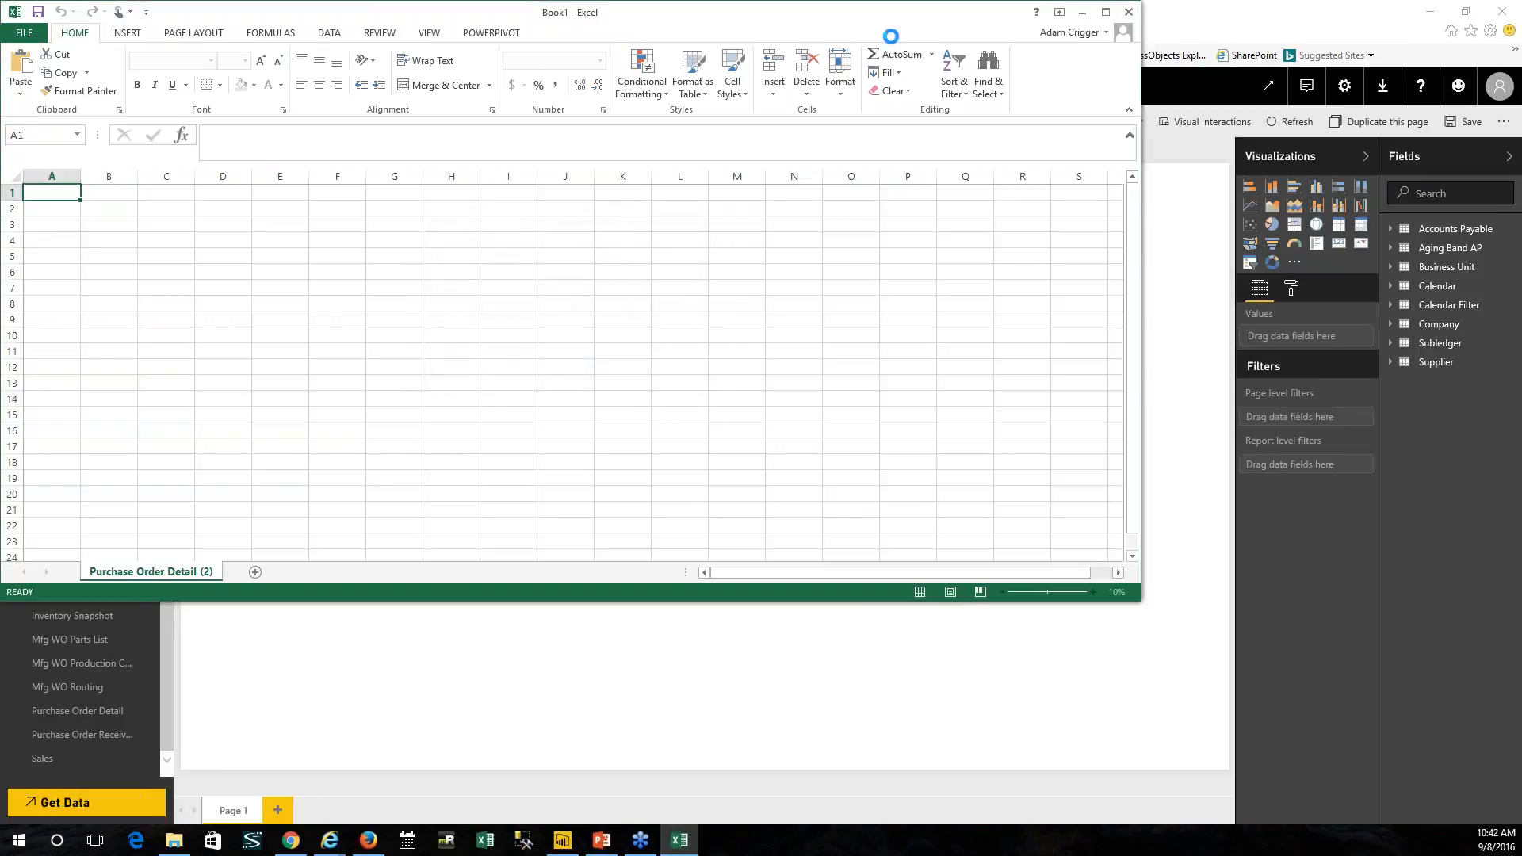
{"action": "left_click", "coordinate": [1106, 12]}
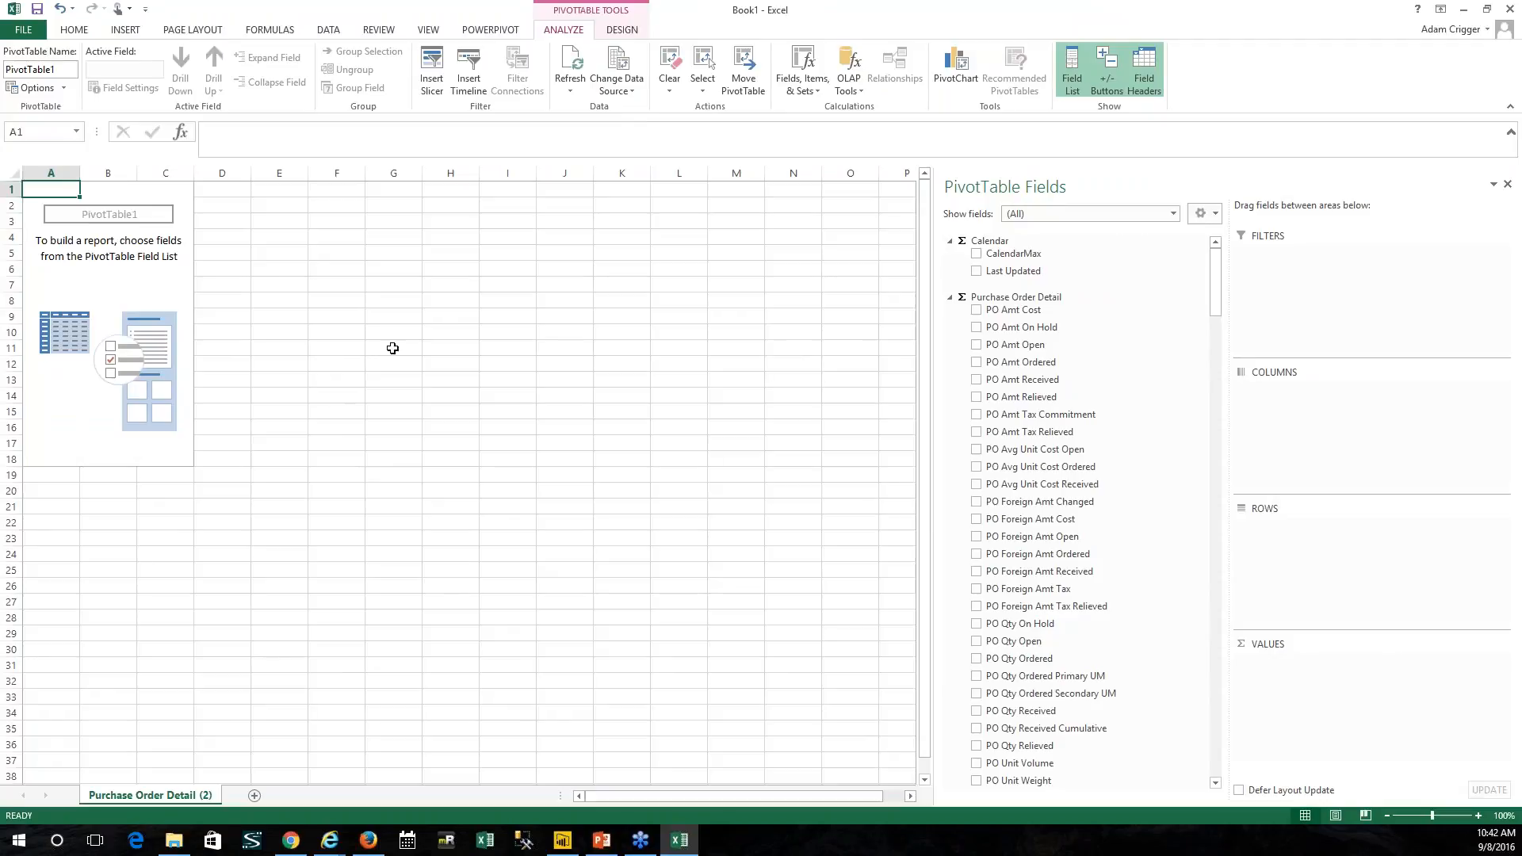
Step: Add the PO Amt Open measure to the PivotTable's values and collapse all groups in the field list
{"action": "scroll", "coordinate": [1215, 282], "scroll_direction": "down", "scroll_amount": 2}
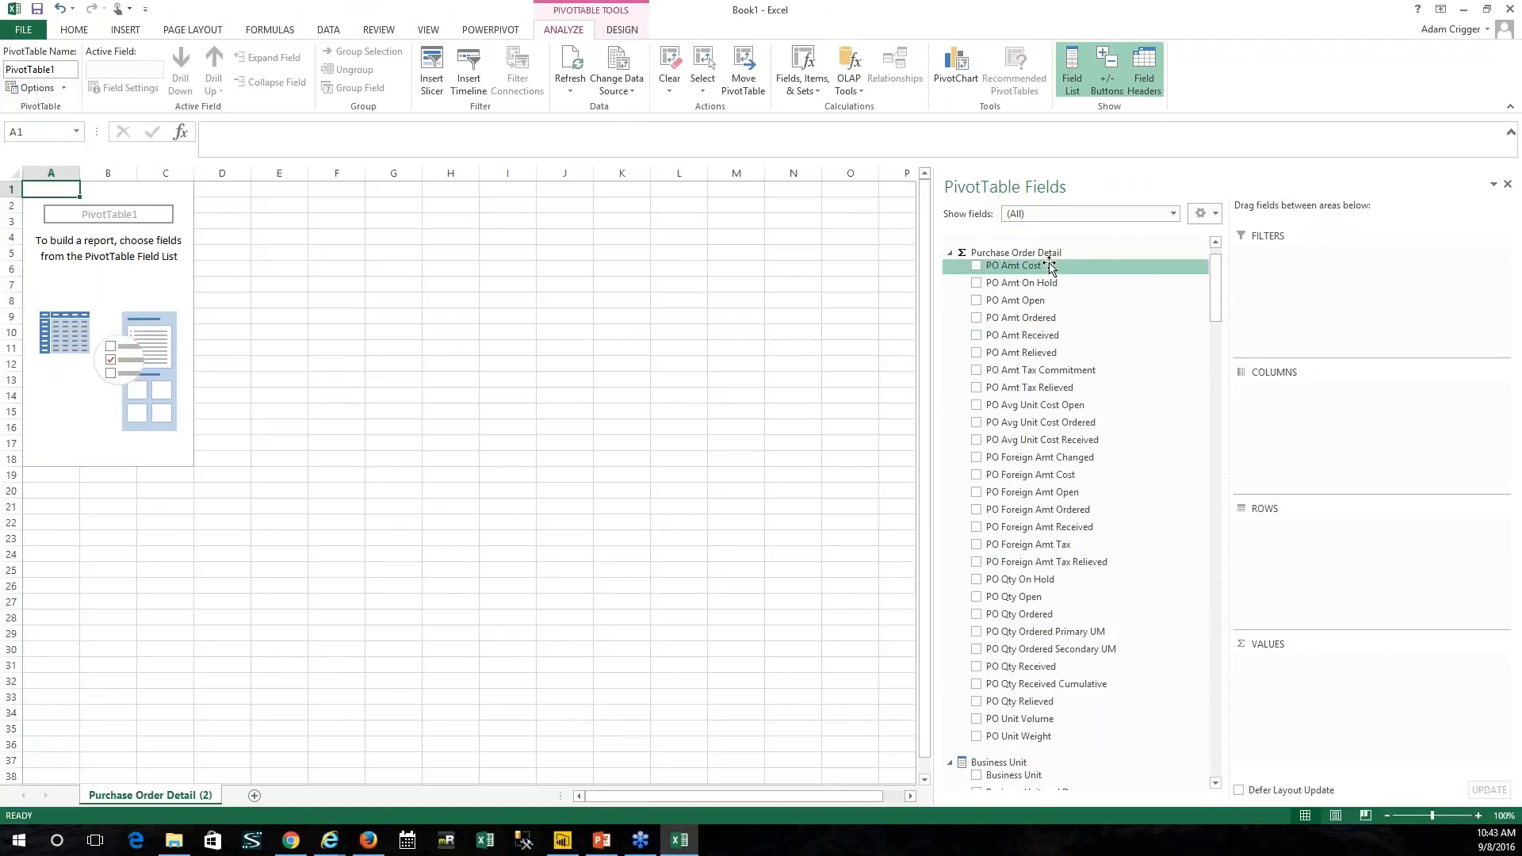
{"action": "left_click_drag", "start_coordinate": [1017, 300], "coordinate": [1350, 691]}
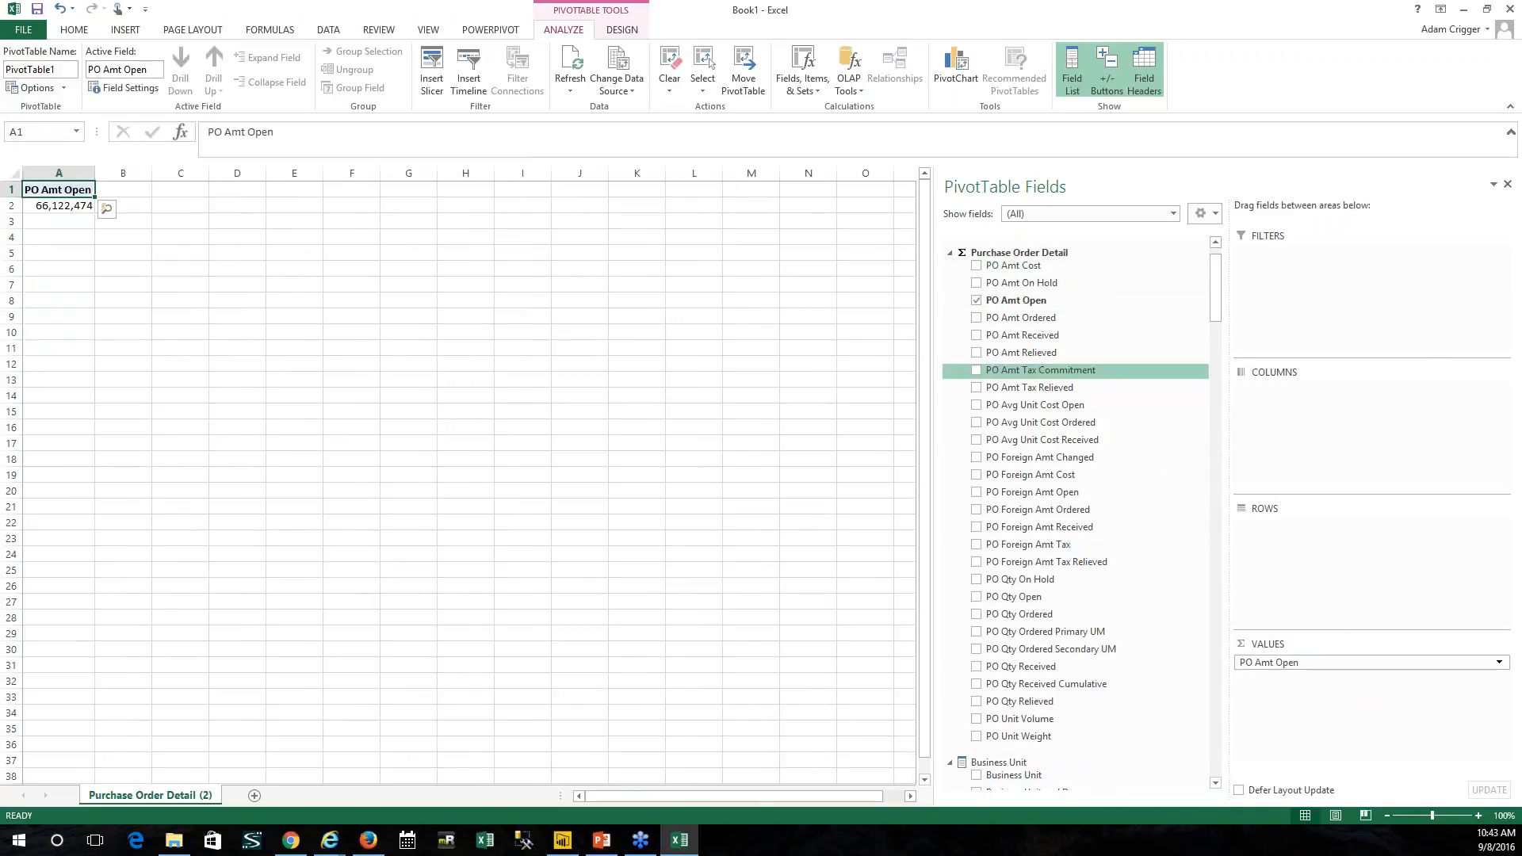
{"action": "left_click", "coordinate": [1204, 213]}
{"action": "left_click", "coordinate": [1238, 429]}
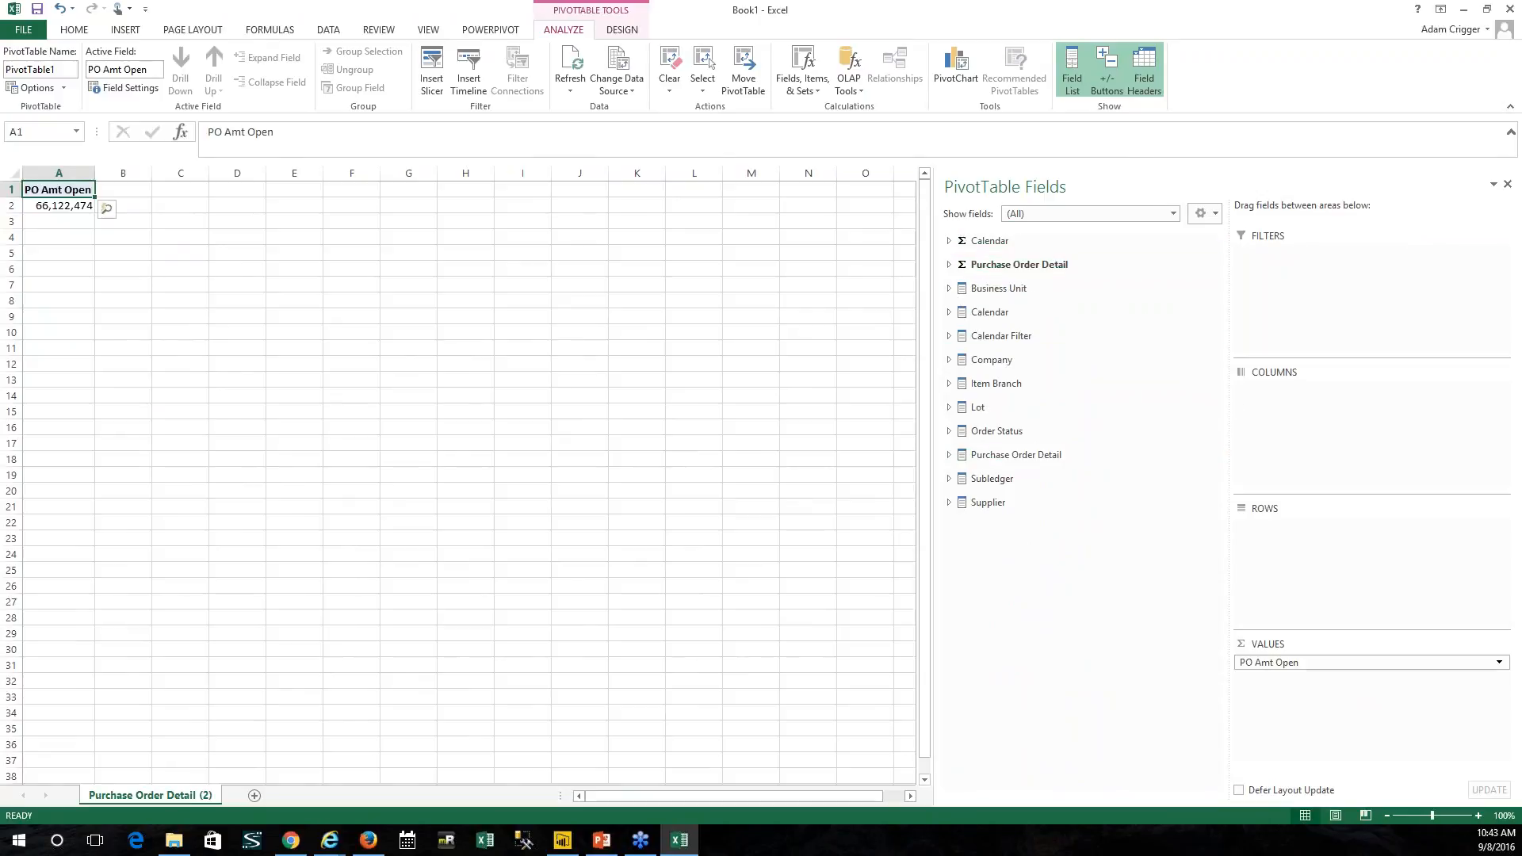
{"action": "mouse_move", "coordinate": [69, 205]}
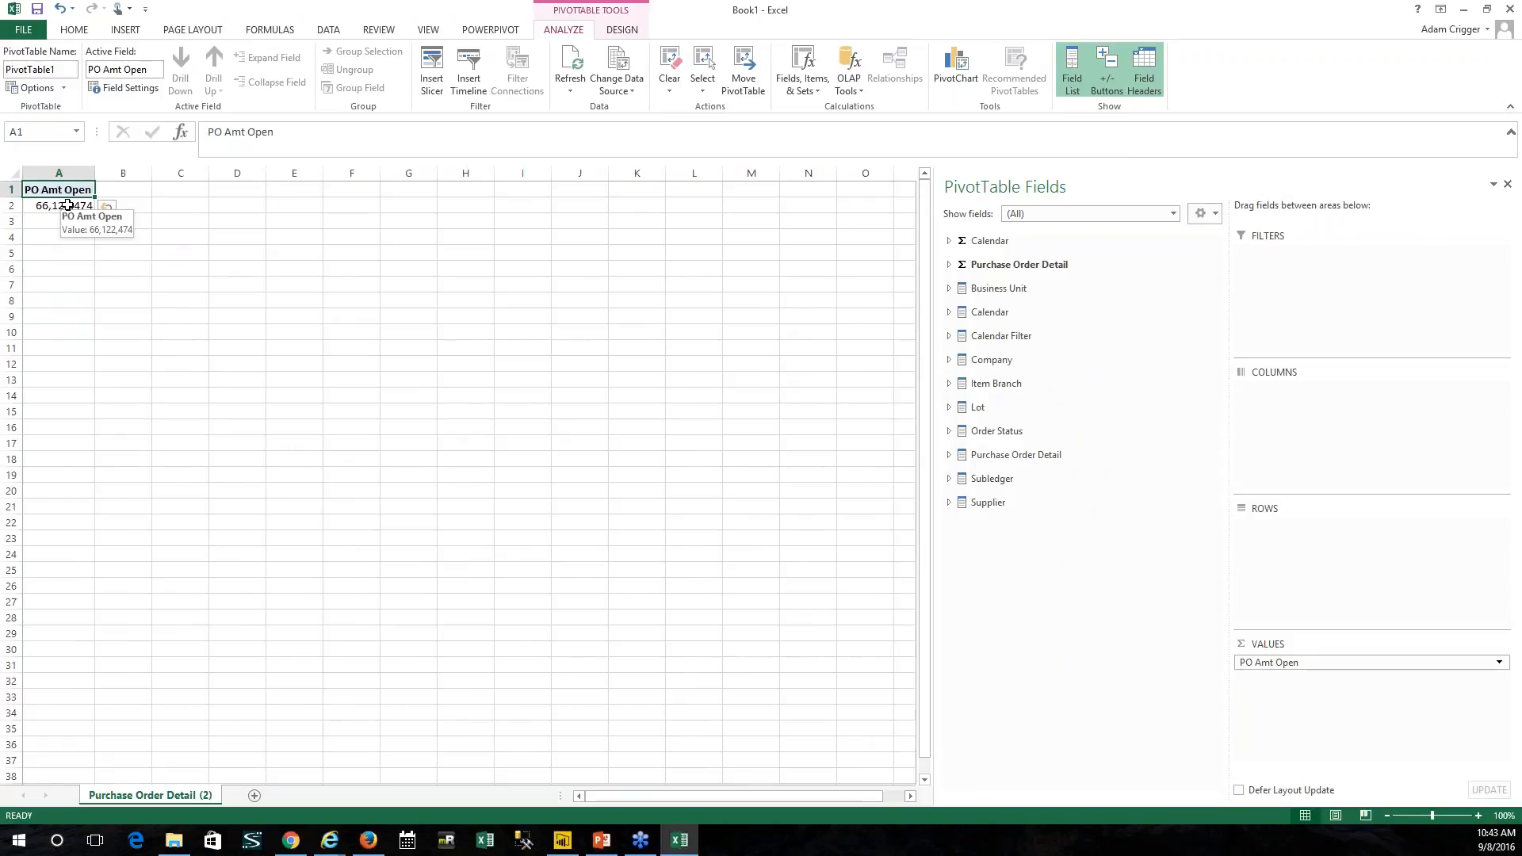
{"action": "left_click", "coordinate": [67, 206]}
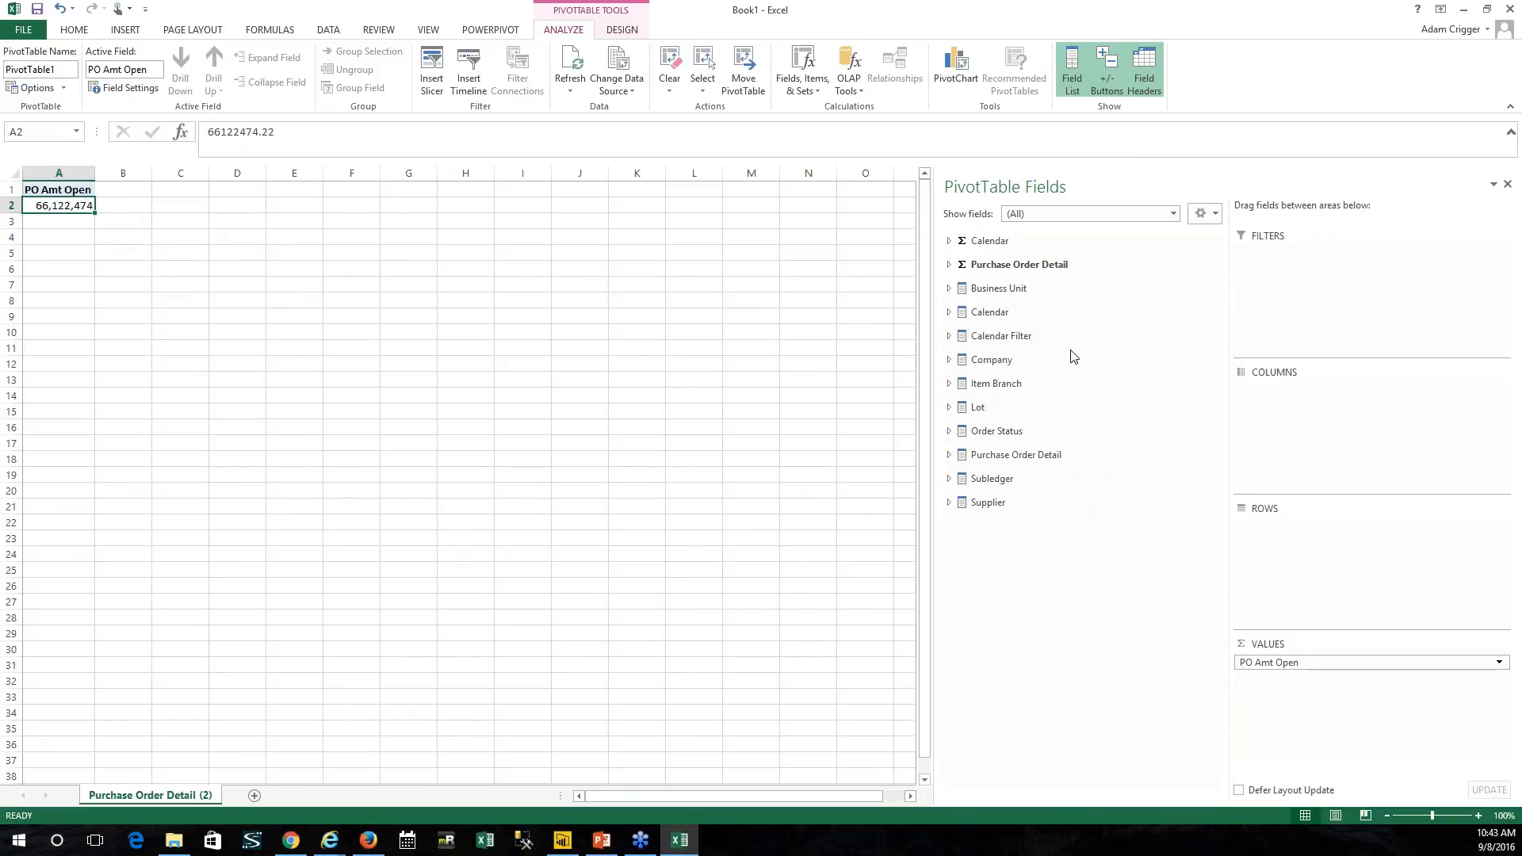
Step: Add Supplier Name from the Supplier table to the PivotTable rows and sort the suppliers by PO Amt Open from largest to smallest
{"action": "left_click", "coordinate": [987, 502]}
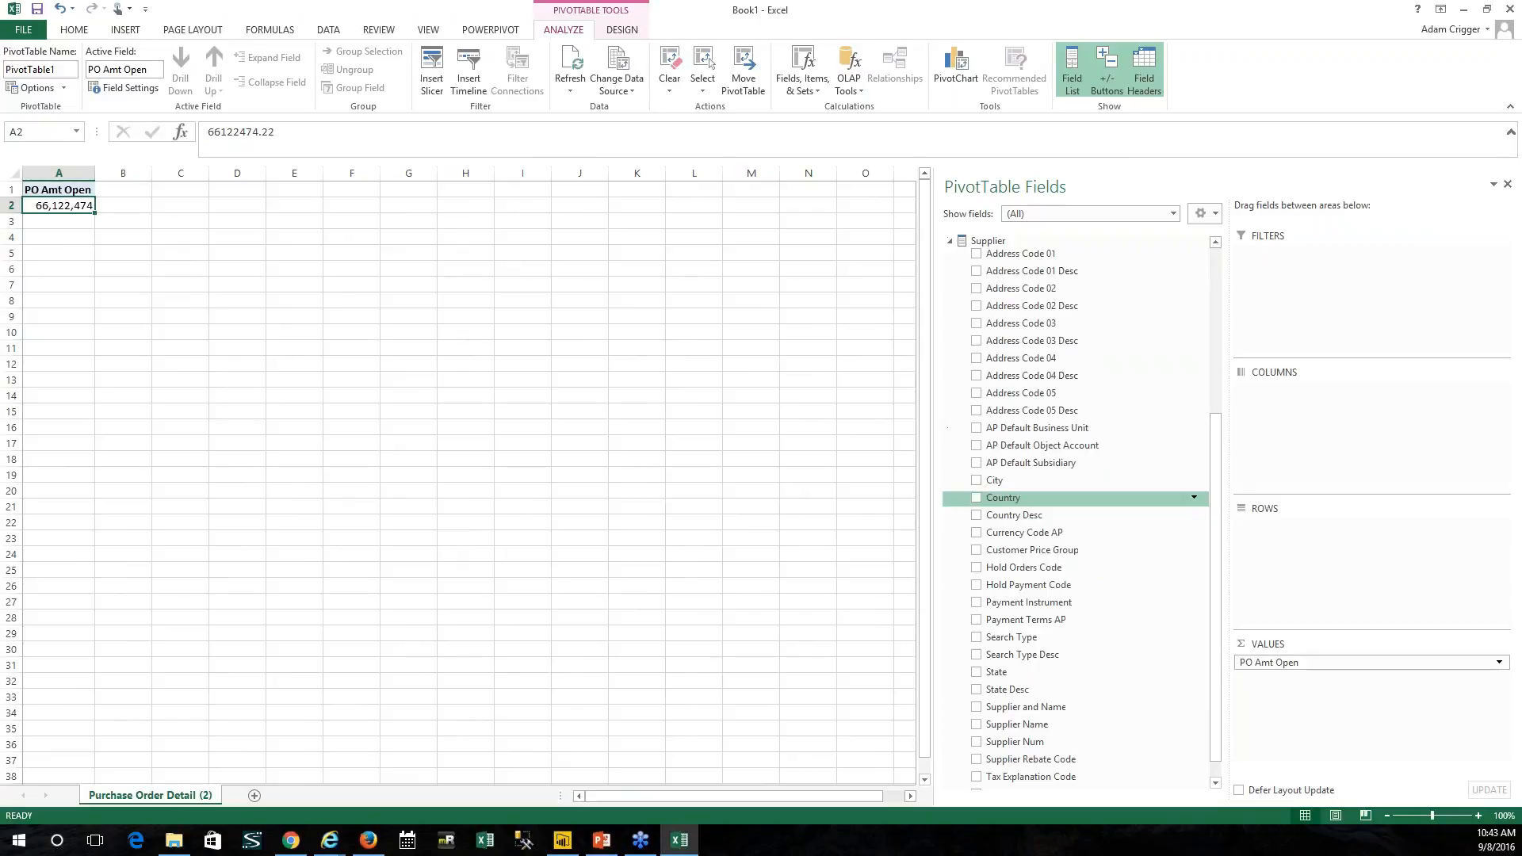
{"action": "scroll", "coordinate": [1044, 578], "scroll_direction": "down", "scroll_amount": 1}
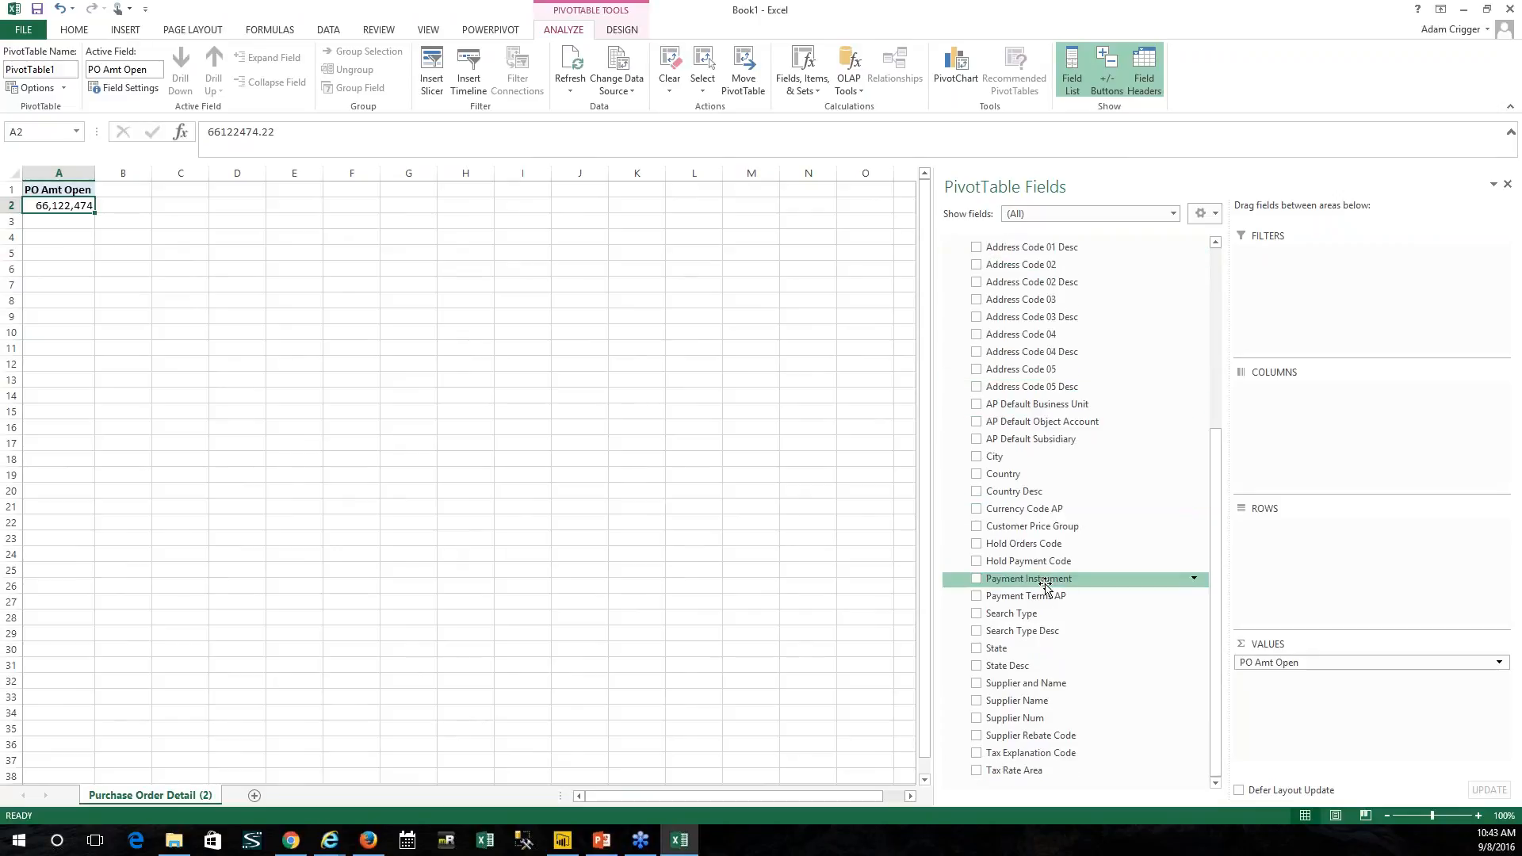
{"action": "left_click_drag", "start_coordinate": [1018, 700], "coordinate": [1318, 527]}
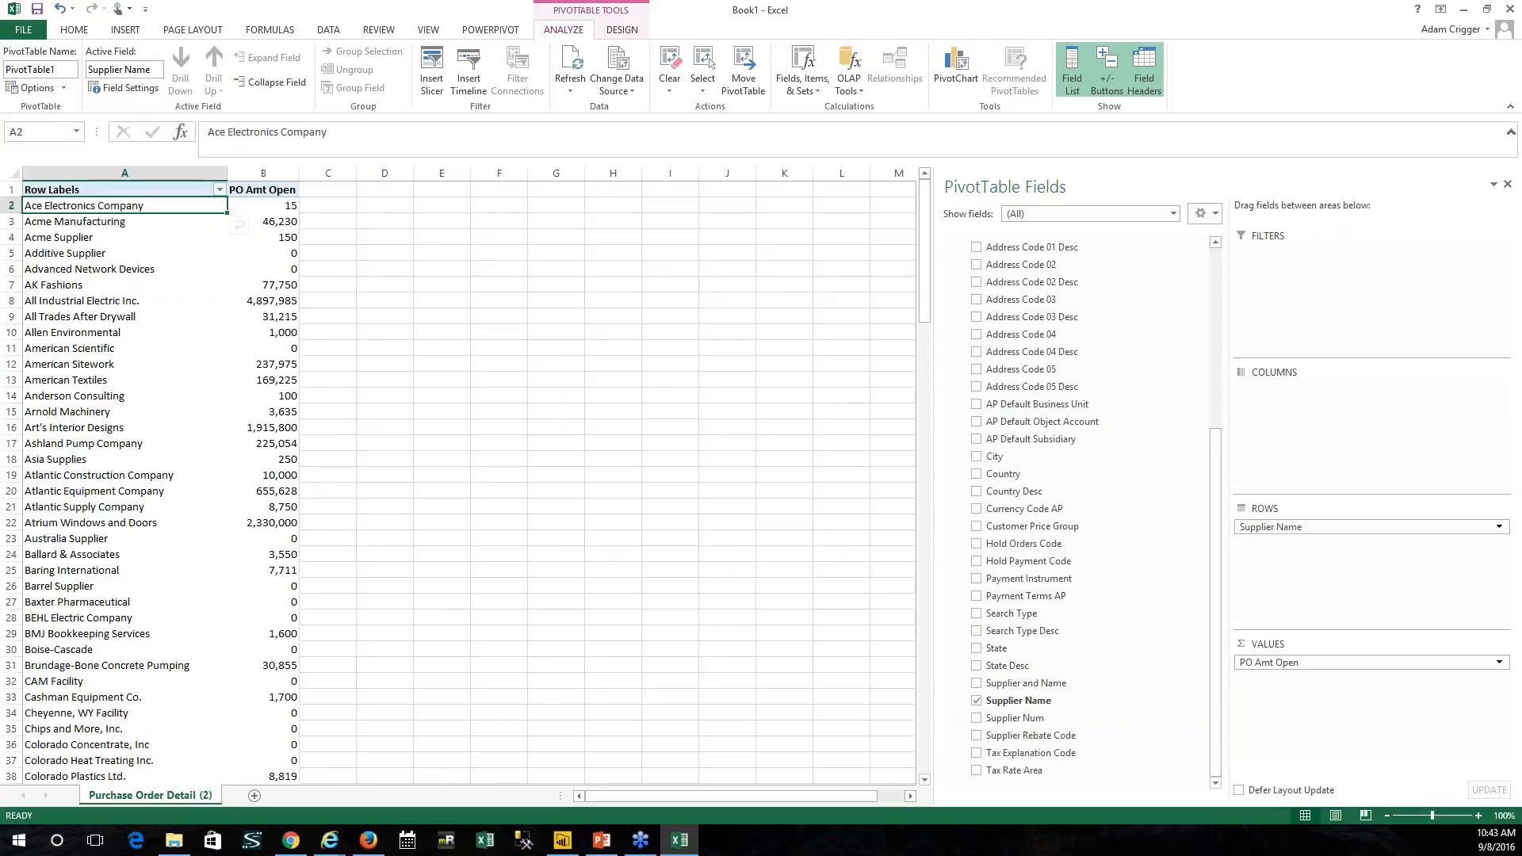
{"action": "left_click", "coordinate": [284, 203]}
{"action": "right_click", "coordinate": [285, 203]}
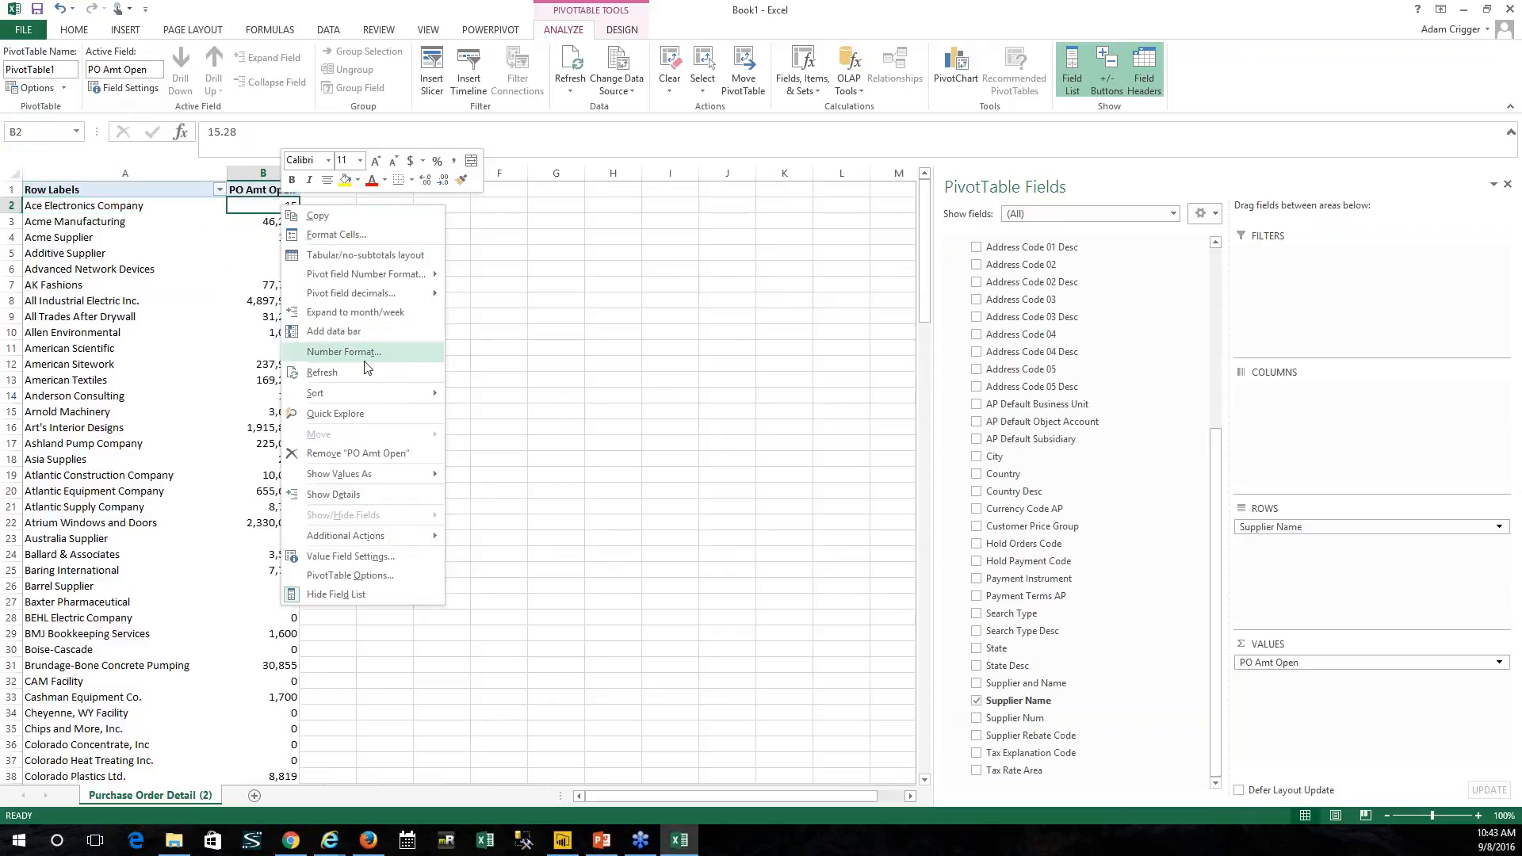
{"action": "mouse_move", "coordinate": [376, 393]}
{"action": "left_click", "coordinate": [514, 414]}
{"action": "left_click", "coordinate": [138, 208]}
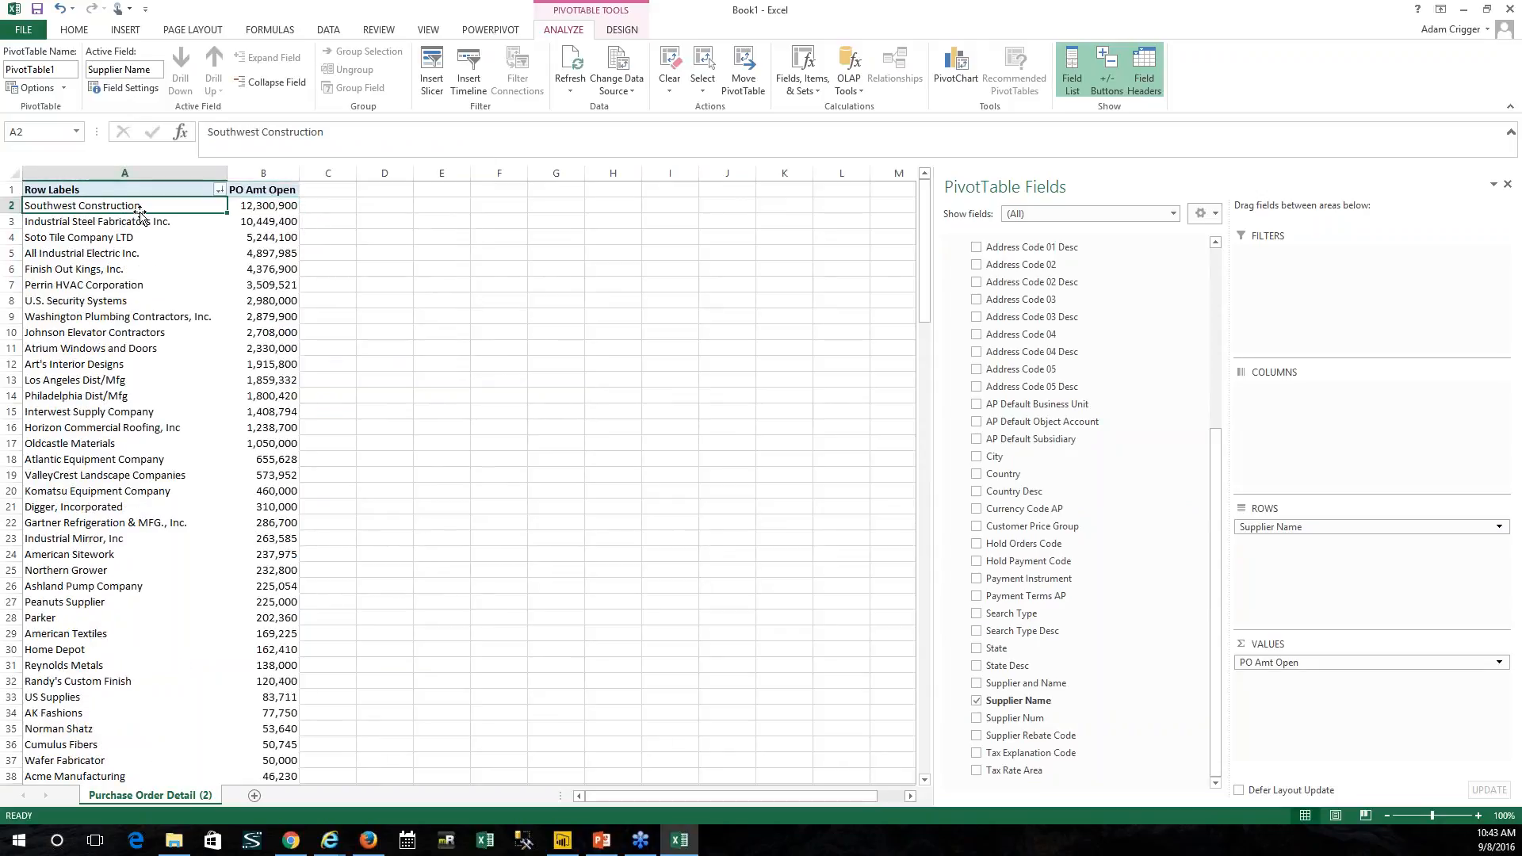
Step: Add Business Unit and Desc to the PivotTable rows above Supplier Name
{"action": "scroll", "coordinate": [1206, 361], "scroll_direction": "up", "scroll_amount": 4}
{"action": "scroll", "coordinate": [1206, 362], "scroll_direction": "up", "scroll_amount": 2}
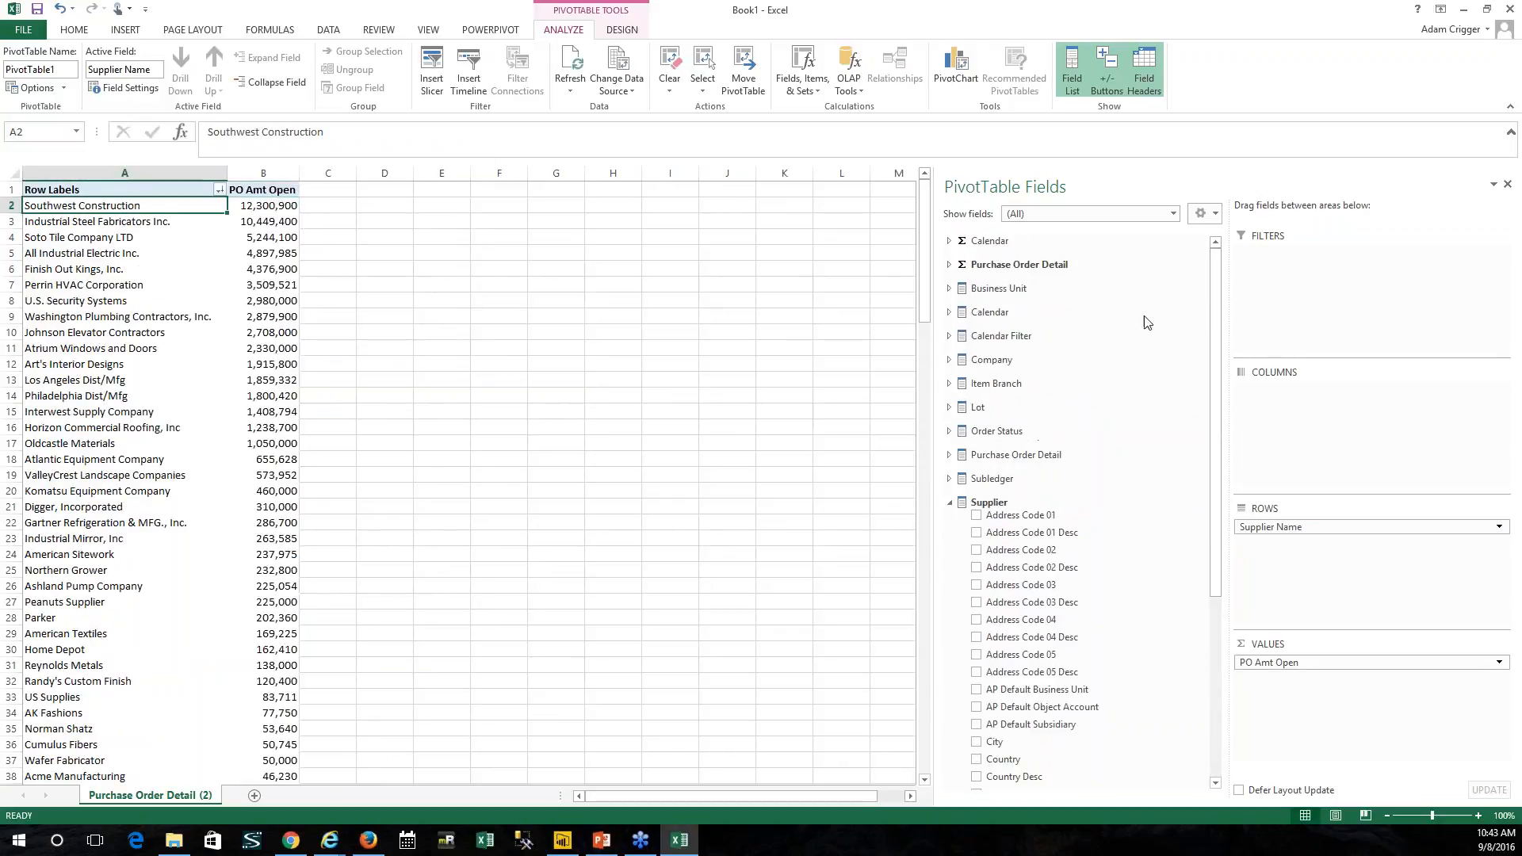
{"action": "left_click", "coordinate": [950, 290]}
{"action": "left_click_drag", "start_coordinate": [1030, 317], "coordinate": [1345, 529]}
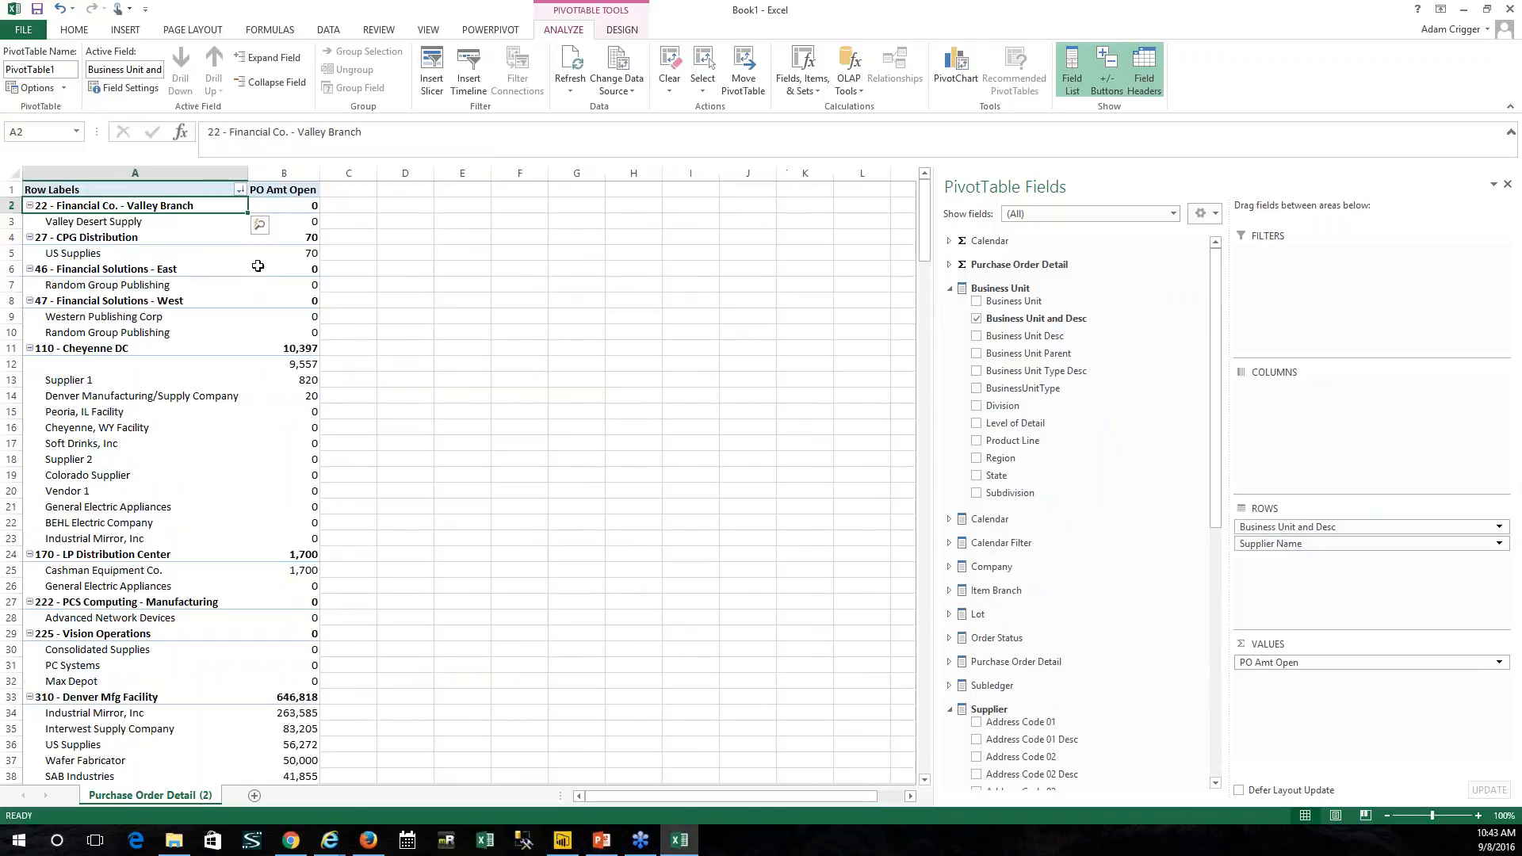
Step: Try to collapse the entire field from a Supplier Name row under the Valley Branch business unit
{"action": "left_click", "coordinate": [94, 221]}
{"action": "right_click", "coordinate": [94, 221]}
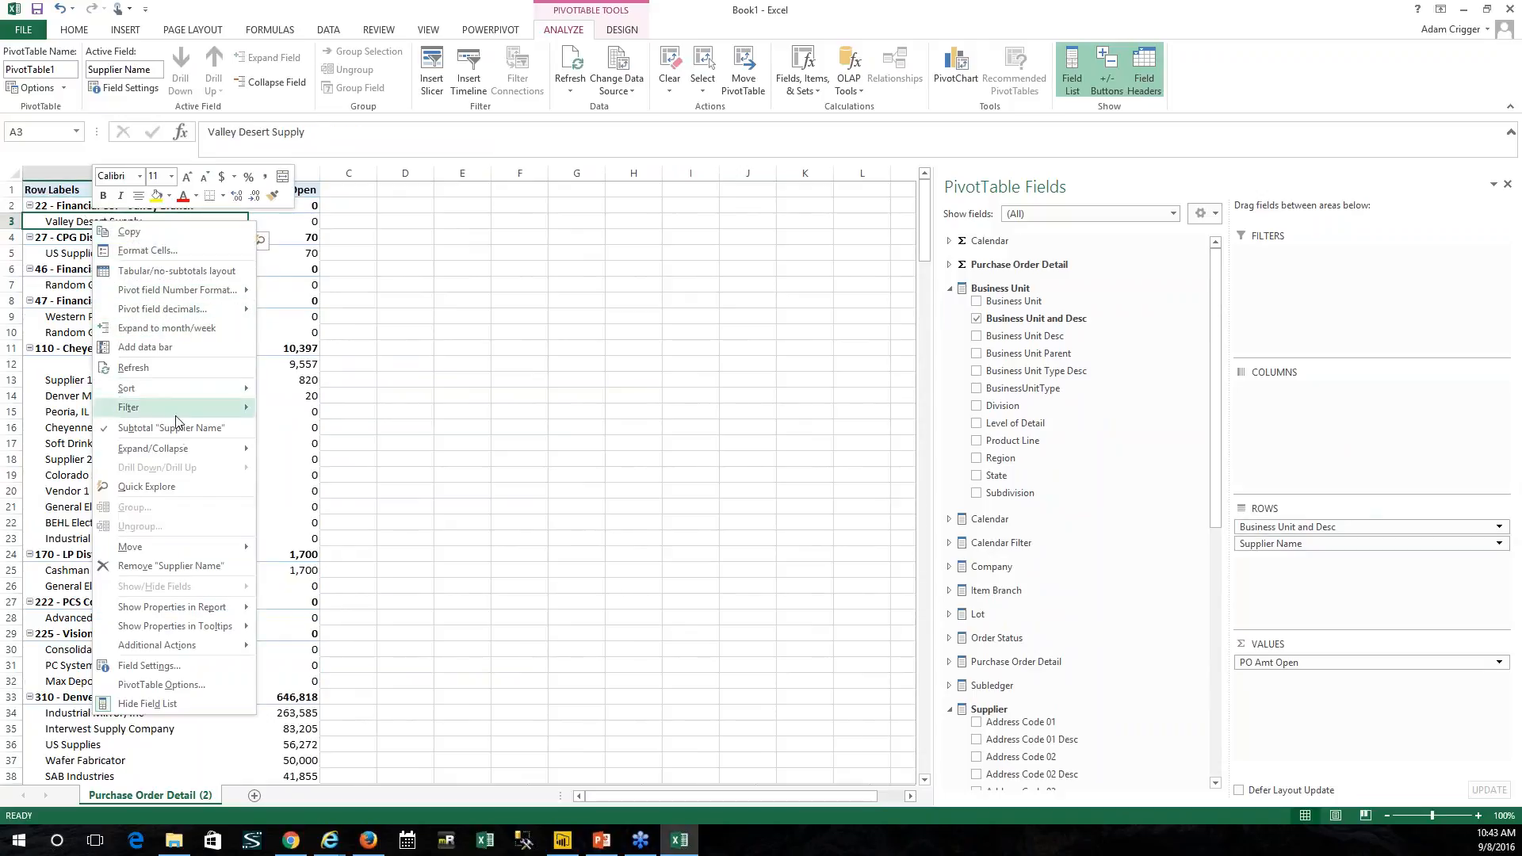
{"action": "mouse_move", "coordinate": [185, 448]}
{"action": "left_click", "coordinate": [299, 507]}
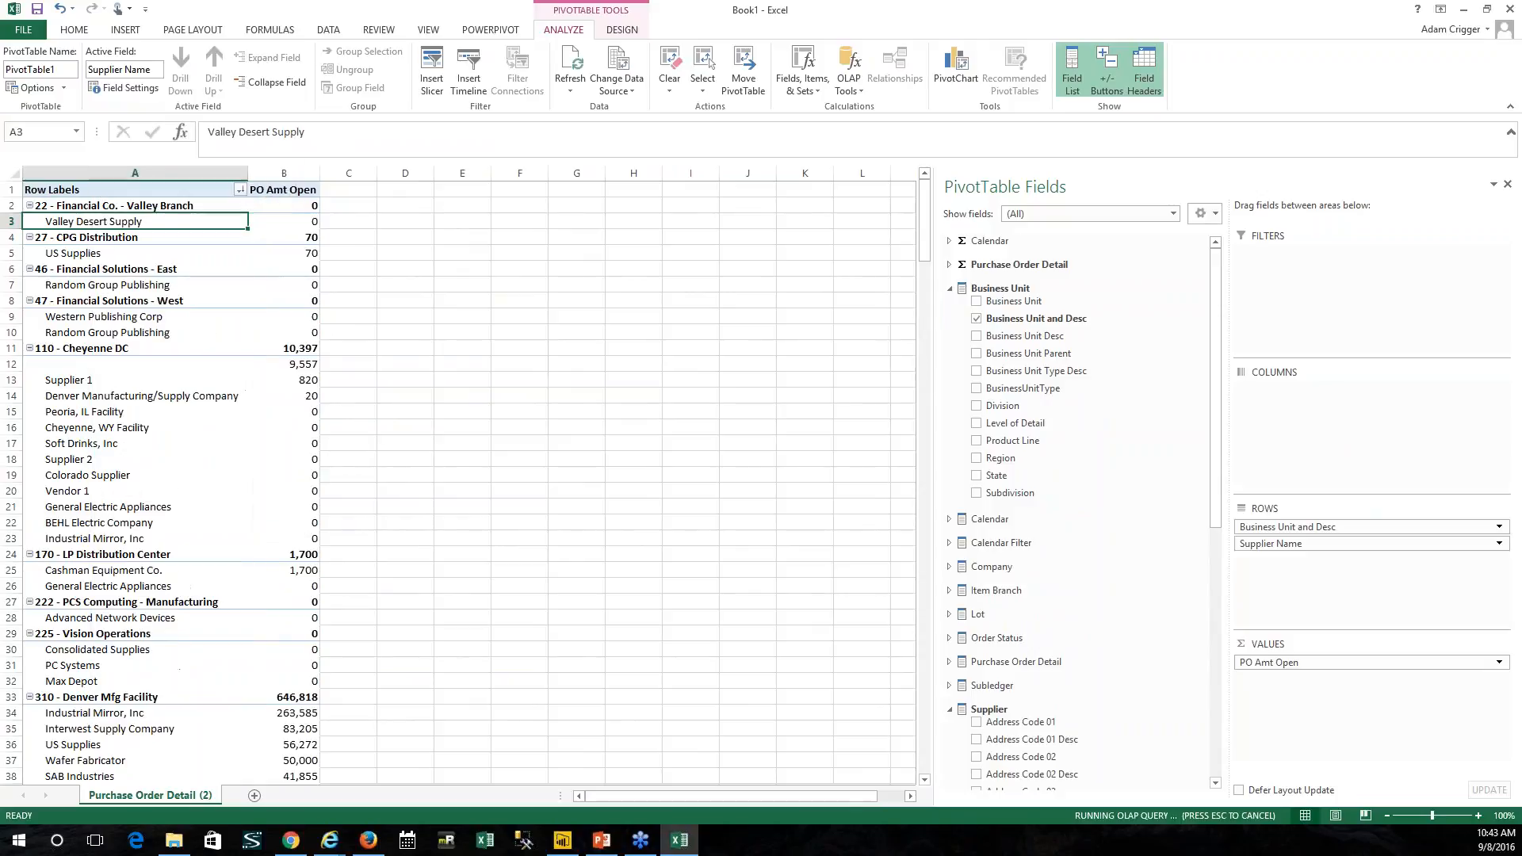
{"action": "right_click", "coordinate": [171, 222]}
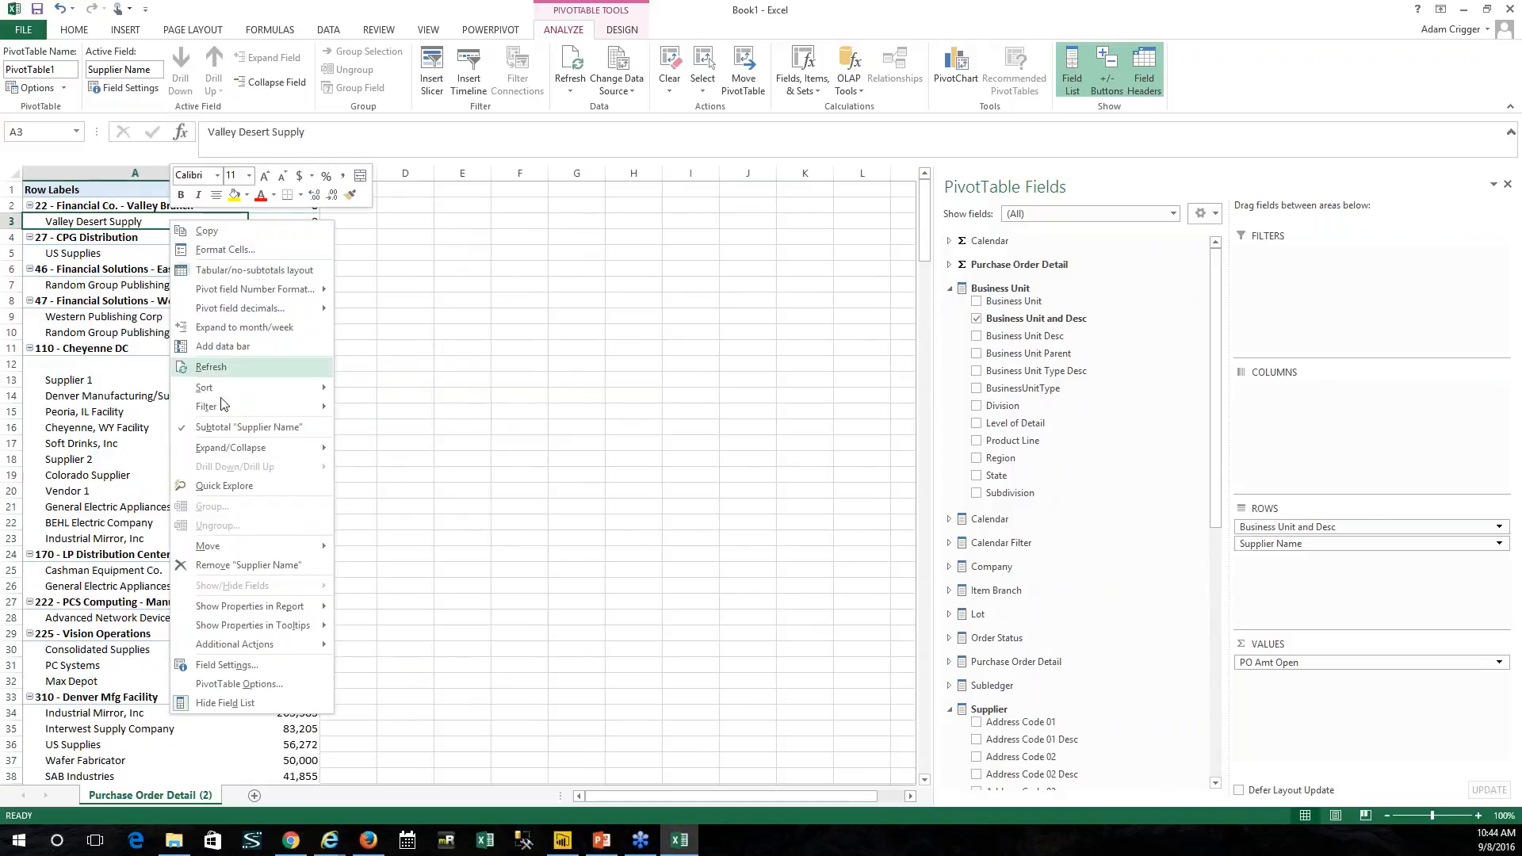
{"action": "mouse_move", "coordinate": [332, 451]}
{"action": "left_click", "coordinate": [400, 507]}
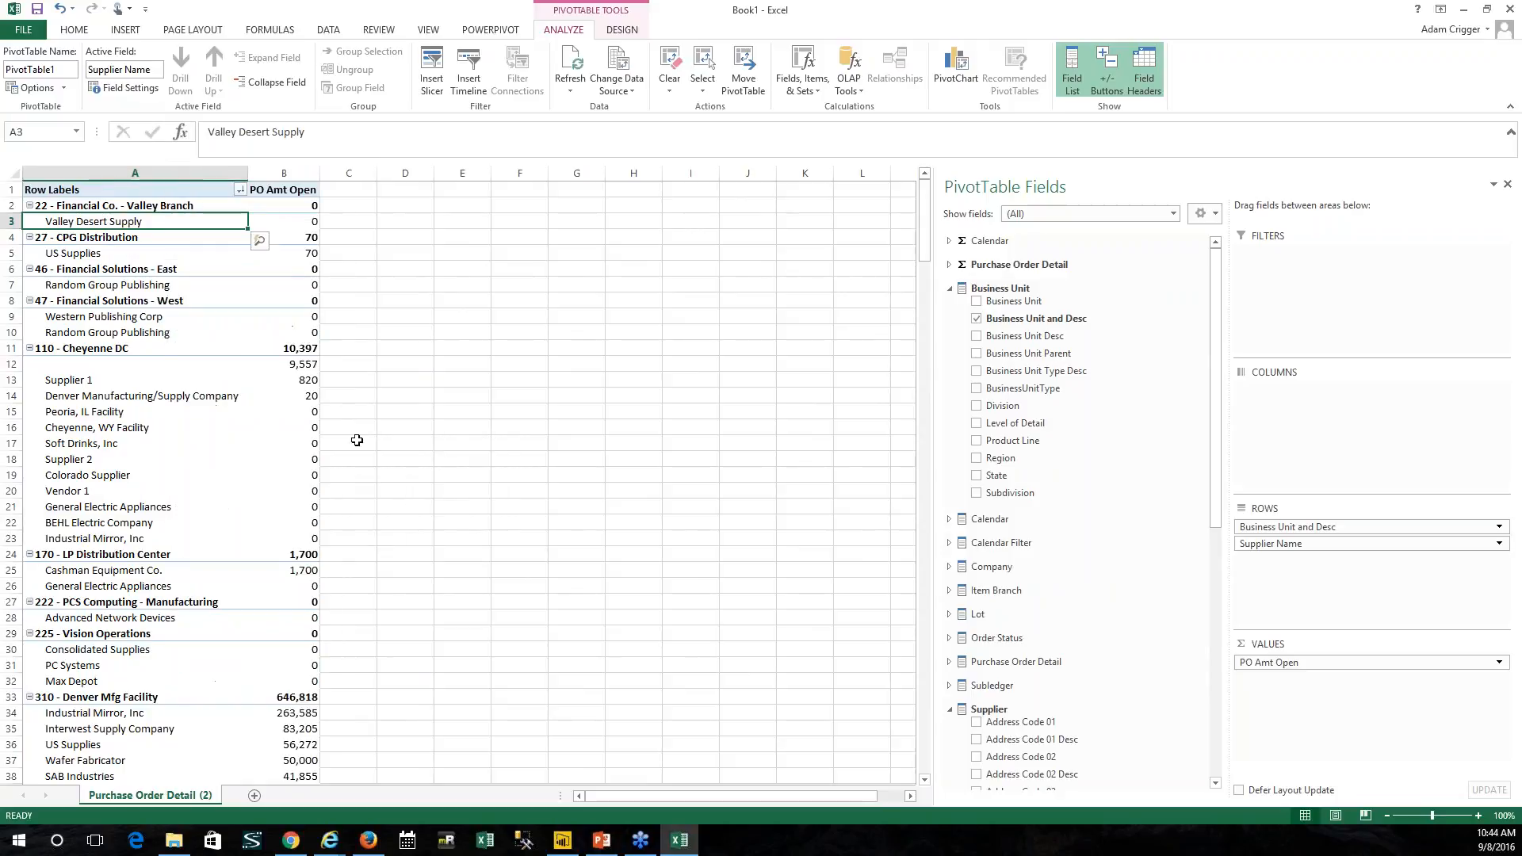
Step: Collapse all business units in the PivotTable, then expand 310 - Denver Mfg Facility to its suppliers and collapse it again
{"action": "left_click", "coordinate": [64, 352]}
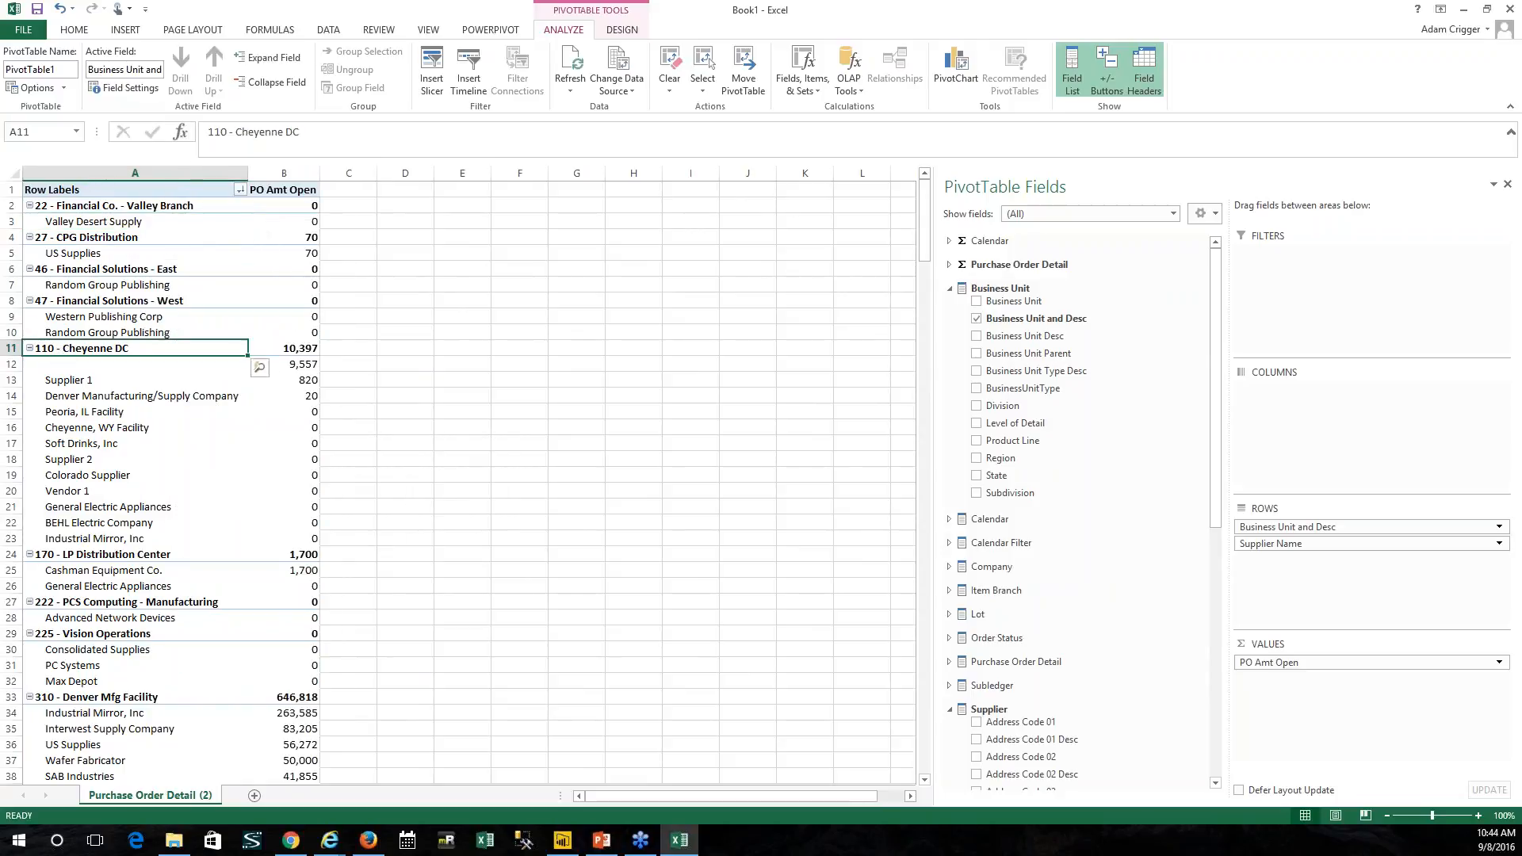
{"action": "left_click", "coordinate": [29, 348]}
{"action": "left_click", "coordinate": [115, 381]}
{"action": "right_click", "coordinate": [117, 366]}
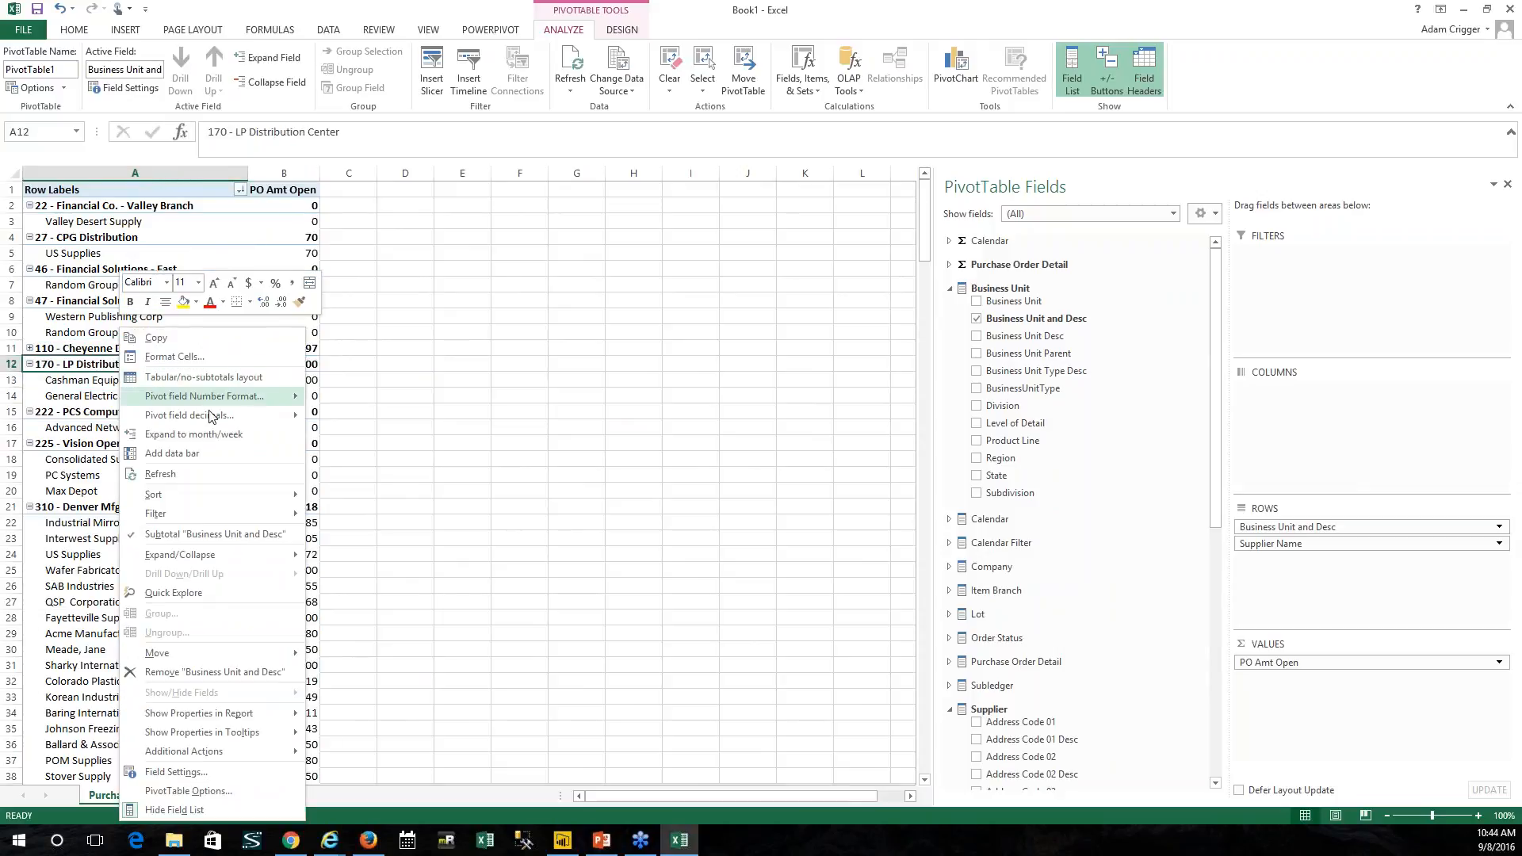
{"action": "mouse_move", "coordinate": [244, 555]}
{"action": "left_click", "coordinate": [354, 615]}
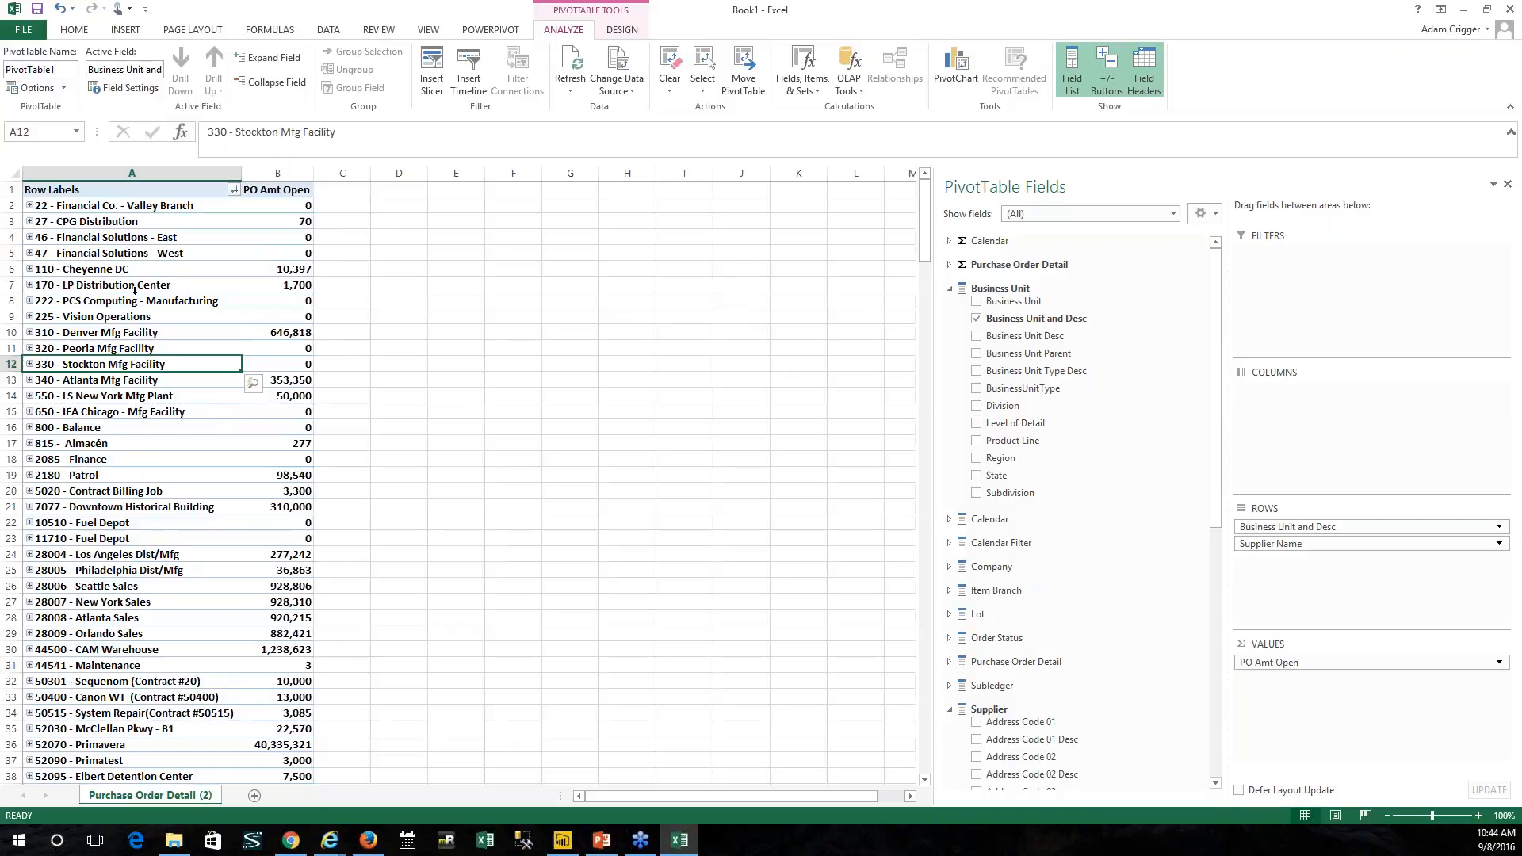
{"action": "left_click", "coordinate": [30, 332]}
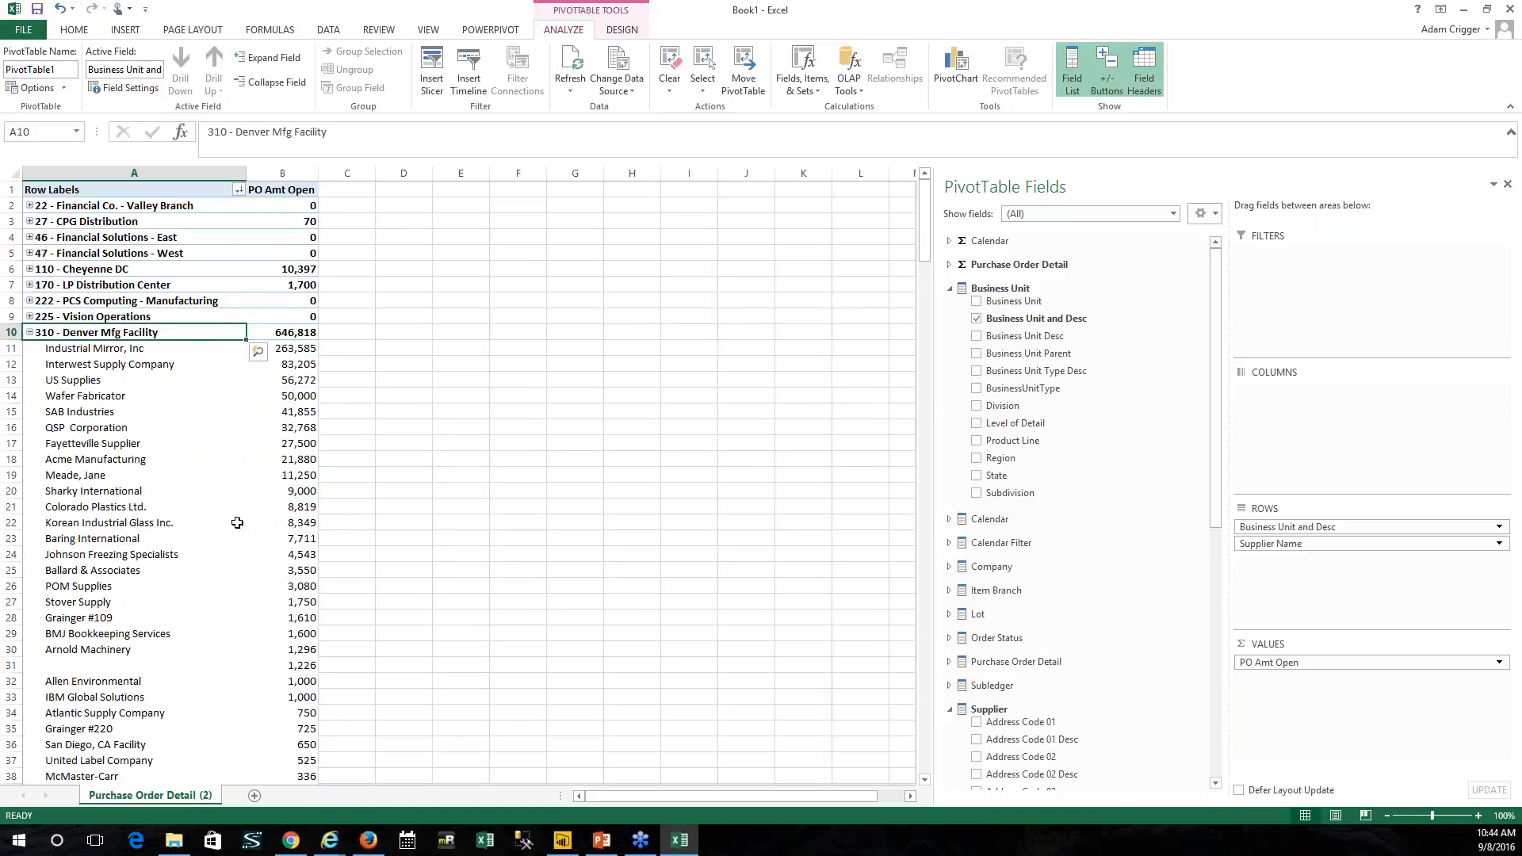
{"action": "left_click", "coordinate": [30, 332]}
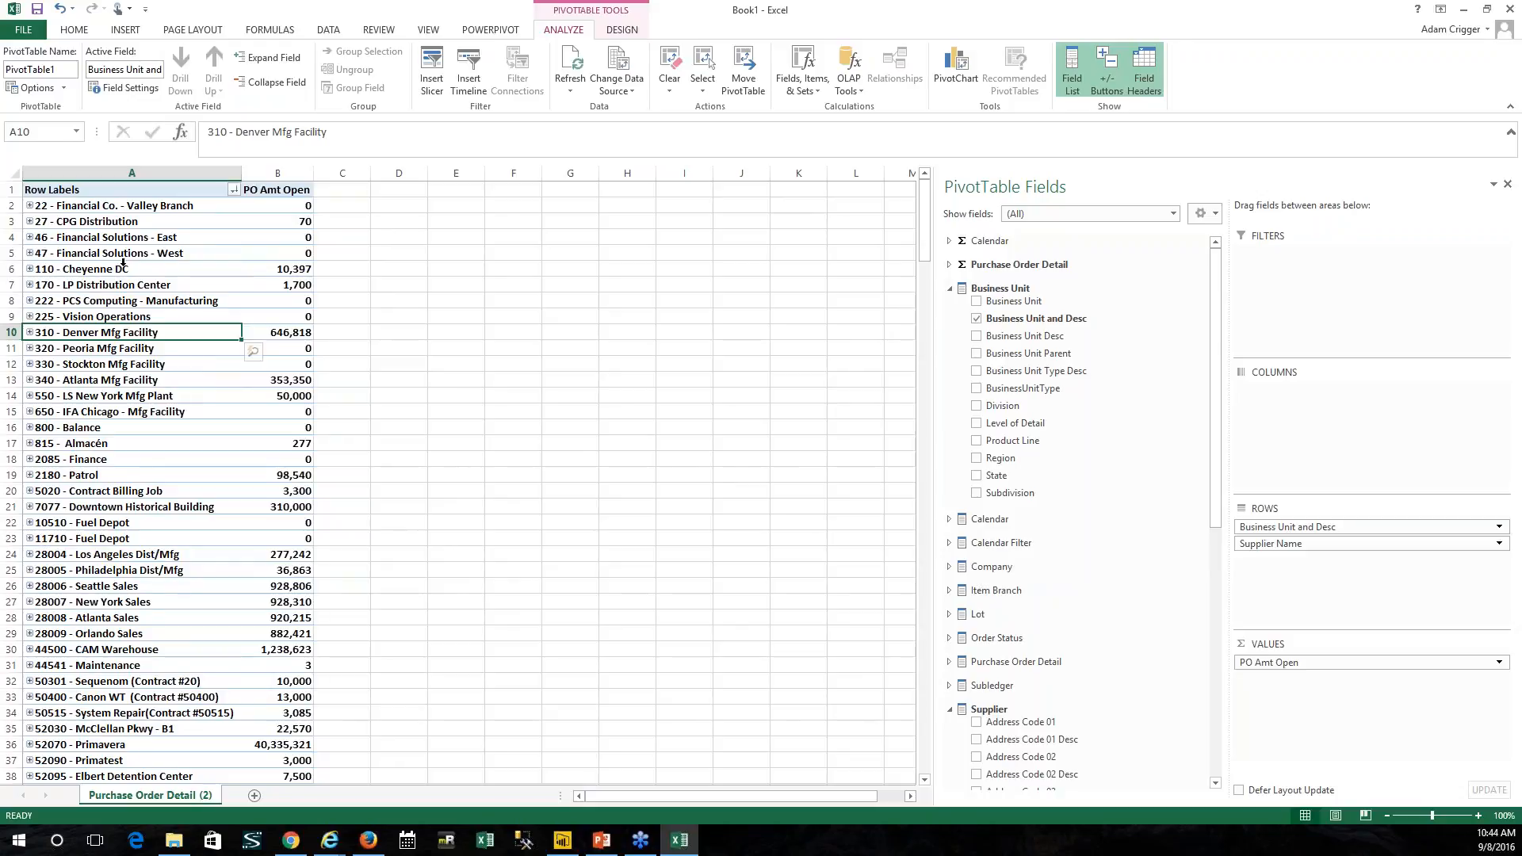
Step: Add a new worksheet and enable the Microsoft Power BI Publisher for Excel COM add-in
{"action": "left_click", "coordinate": [254, 796]}
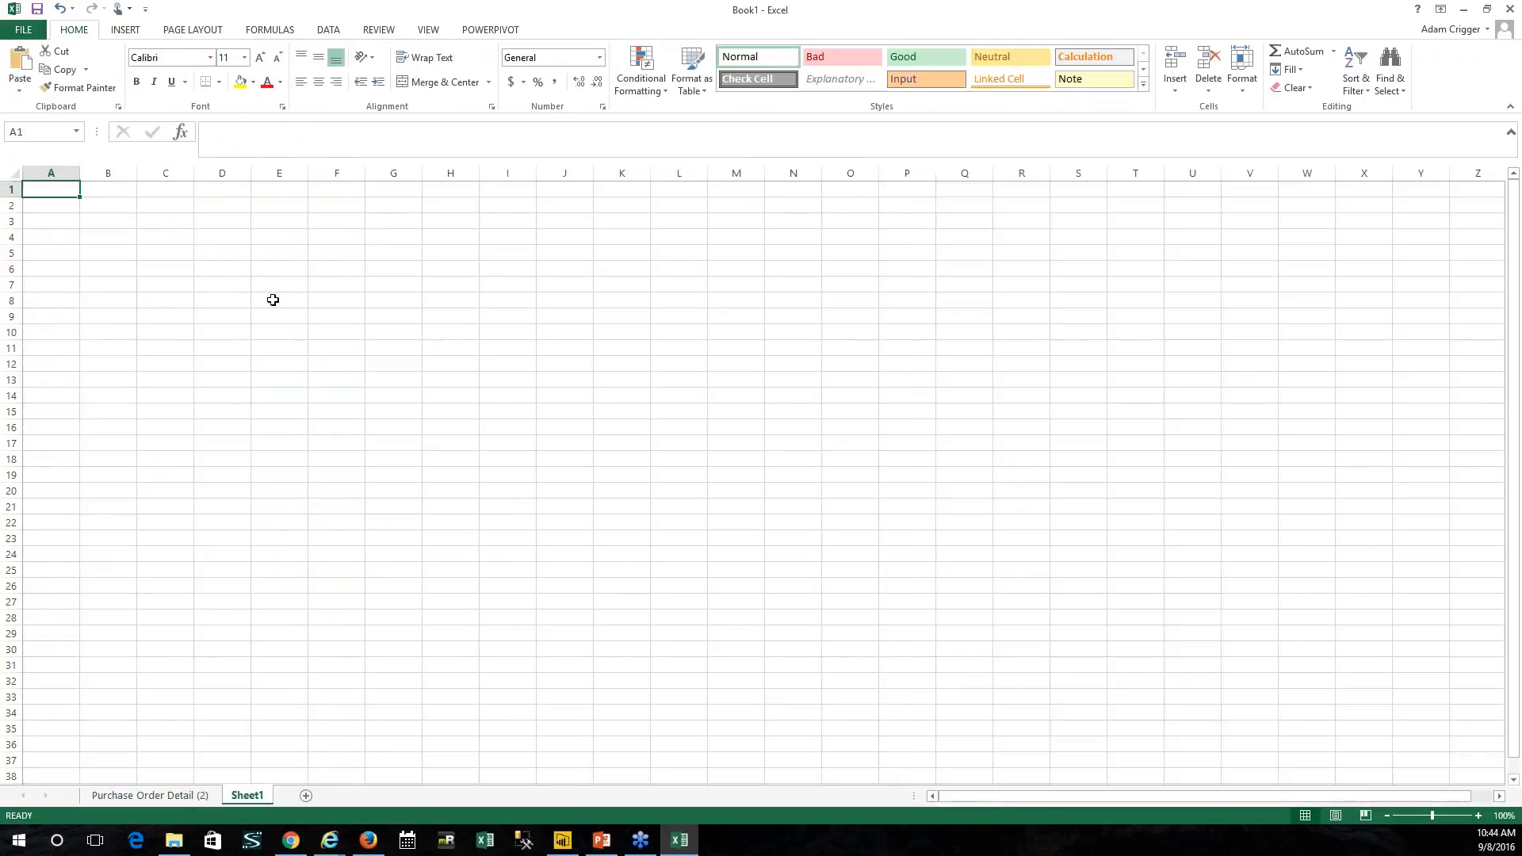
{"action": "left_click", "coordinate": [127, 206]}
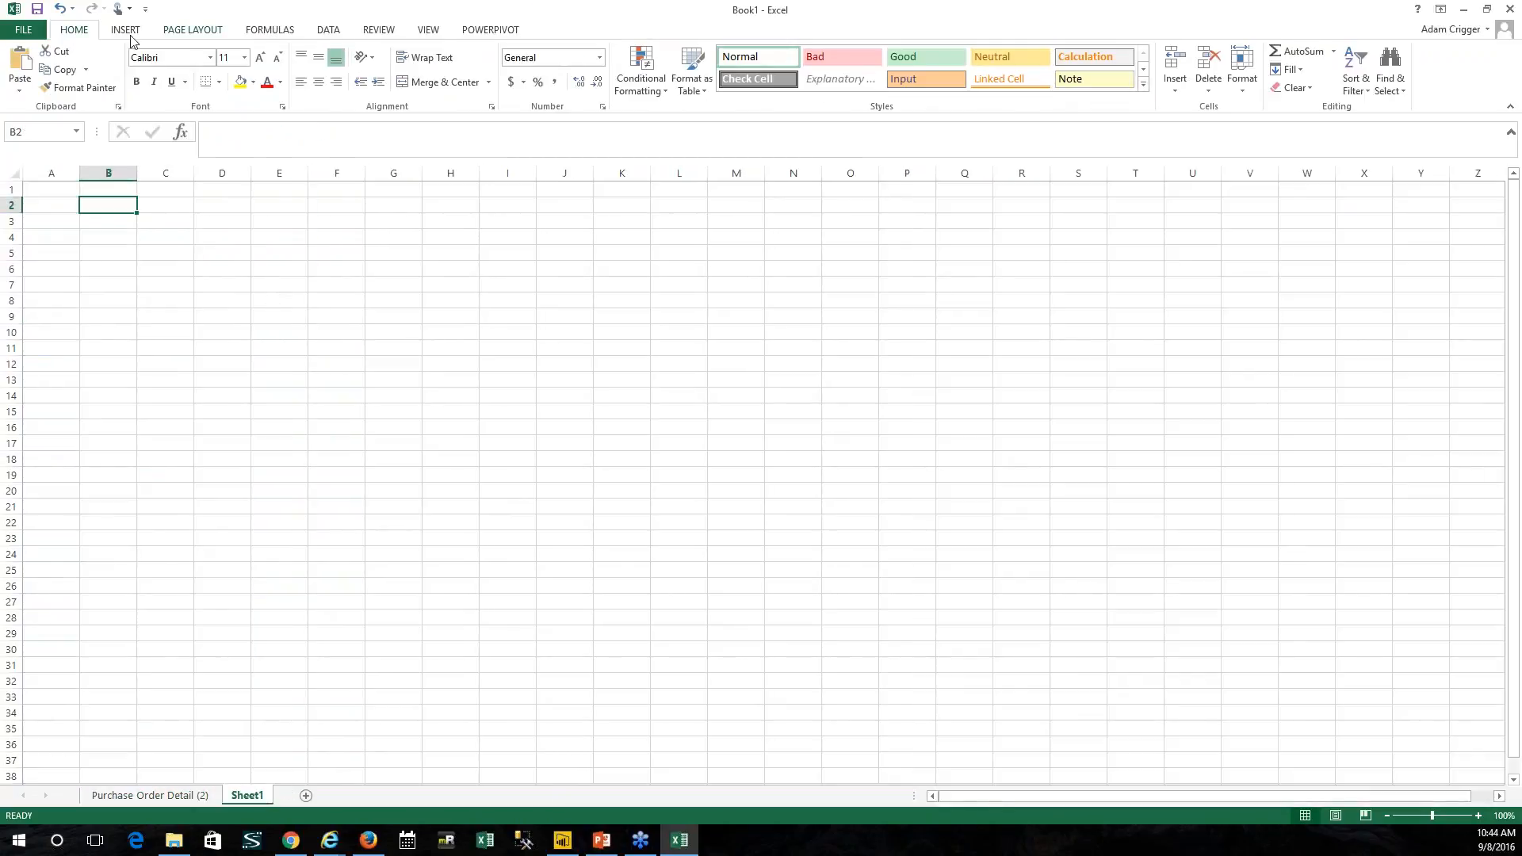
{"action": "left_click", "coordinate": [41, 33]}
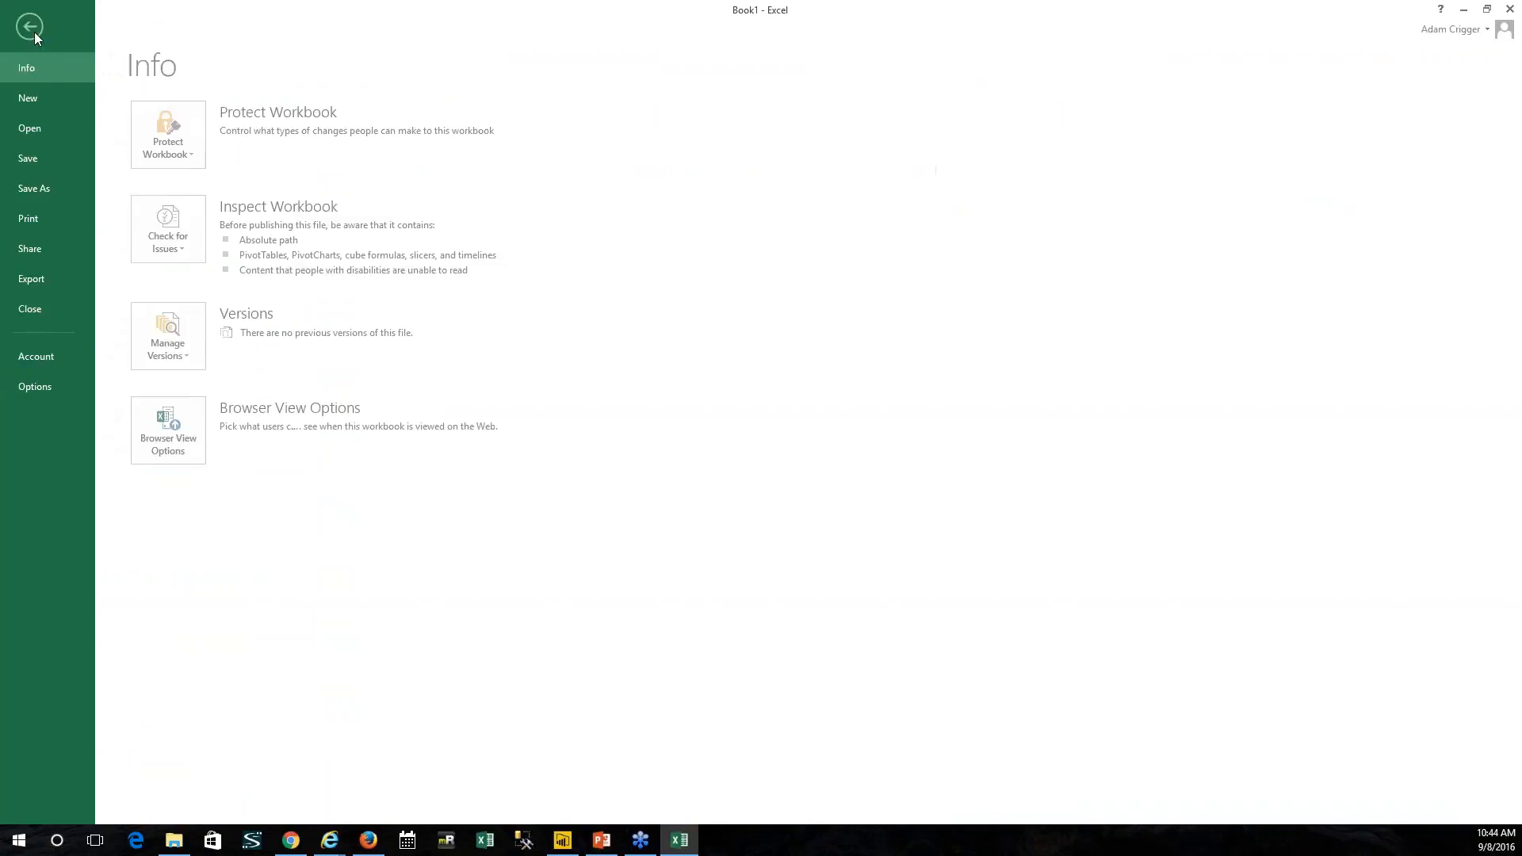
{"action": "left_click", "coordinate": [46, 385]}
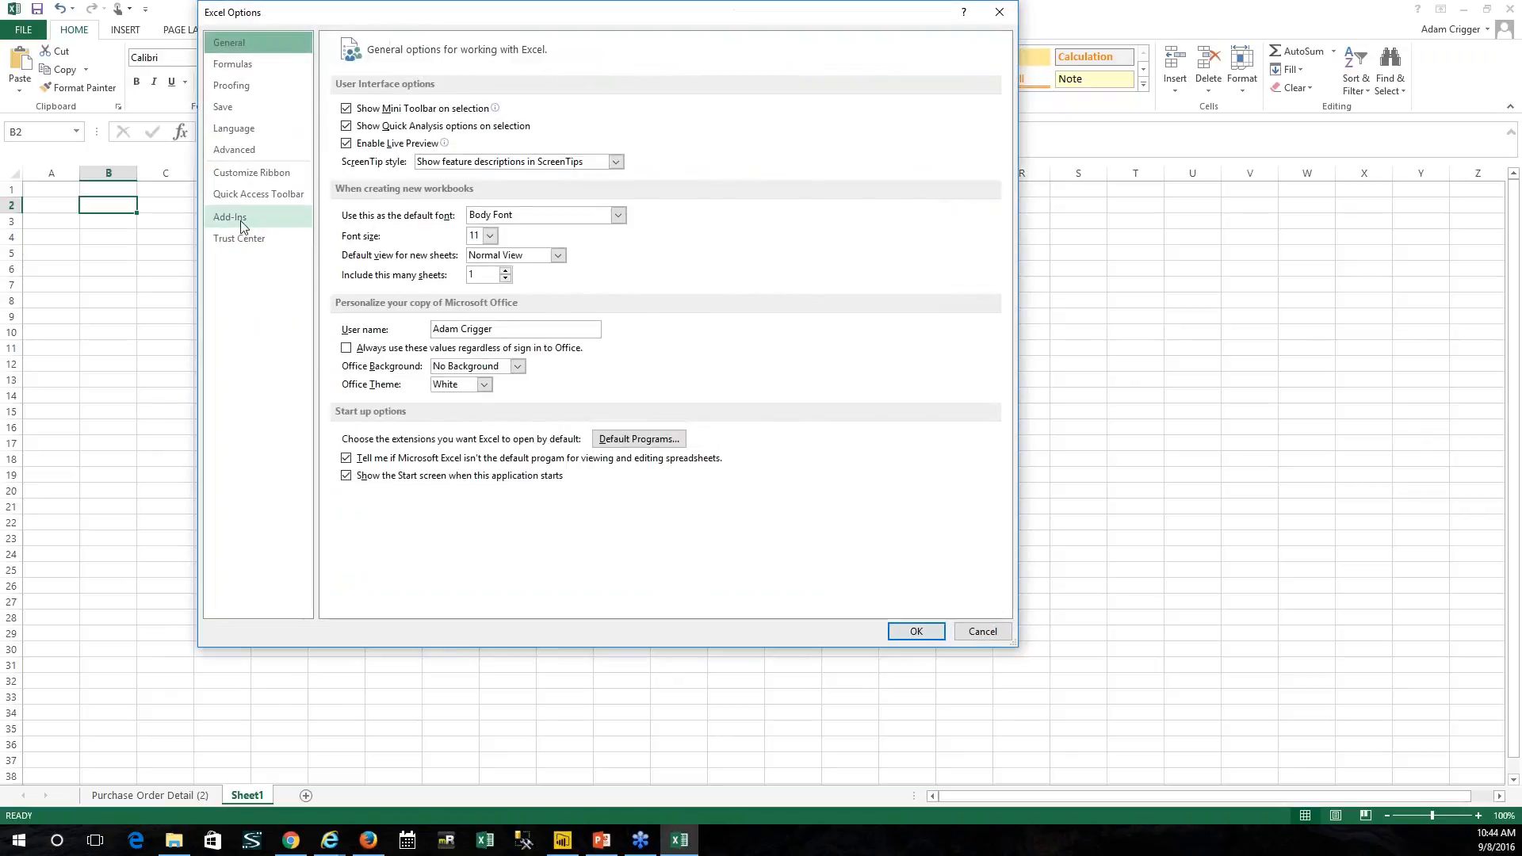
{"action": "left_click", "coordinate": [238, 216]}
{"action": "left_click", "coordinate": [480, 596]}
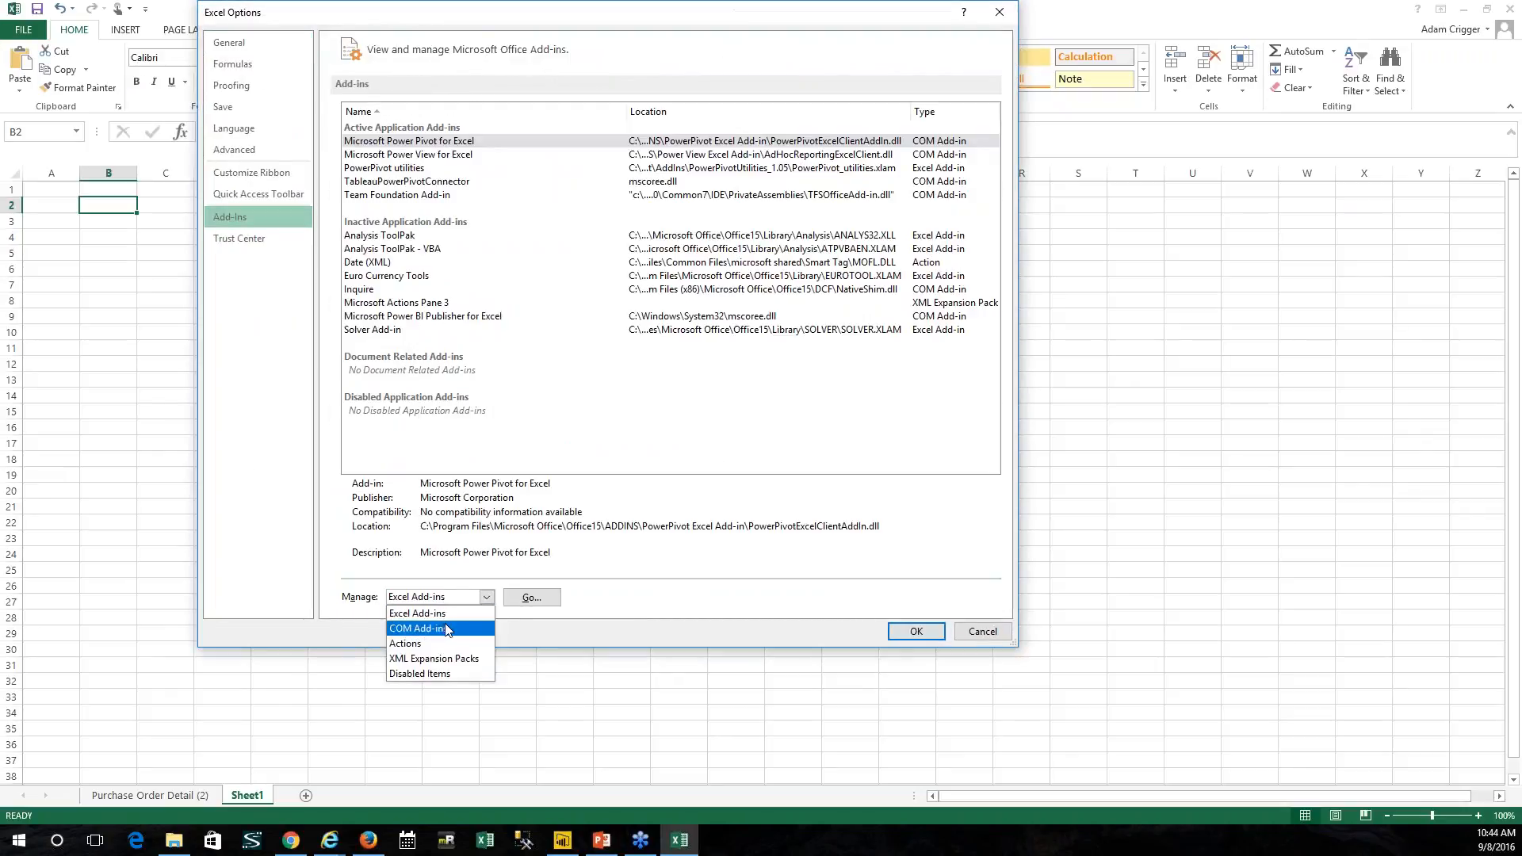
{"action": "left_click", "coordinate": [444, 623]}
{"action": "left_click", "coordinate": [527, 600]}
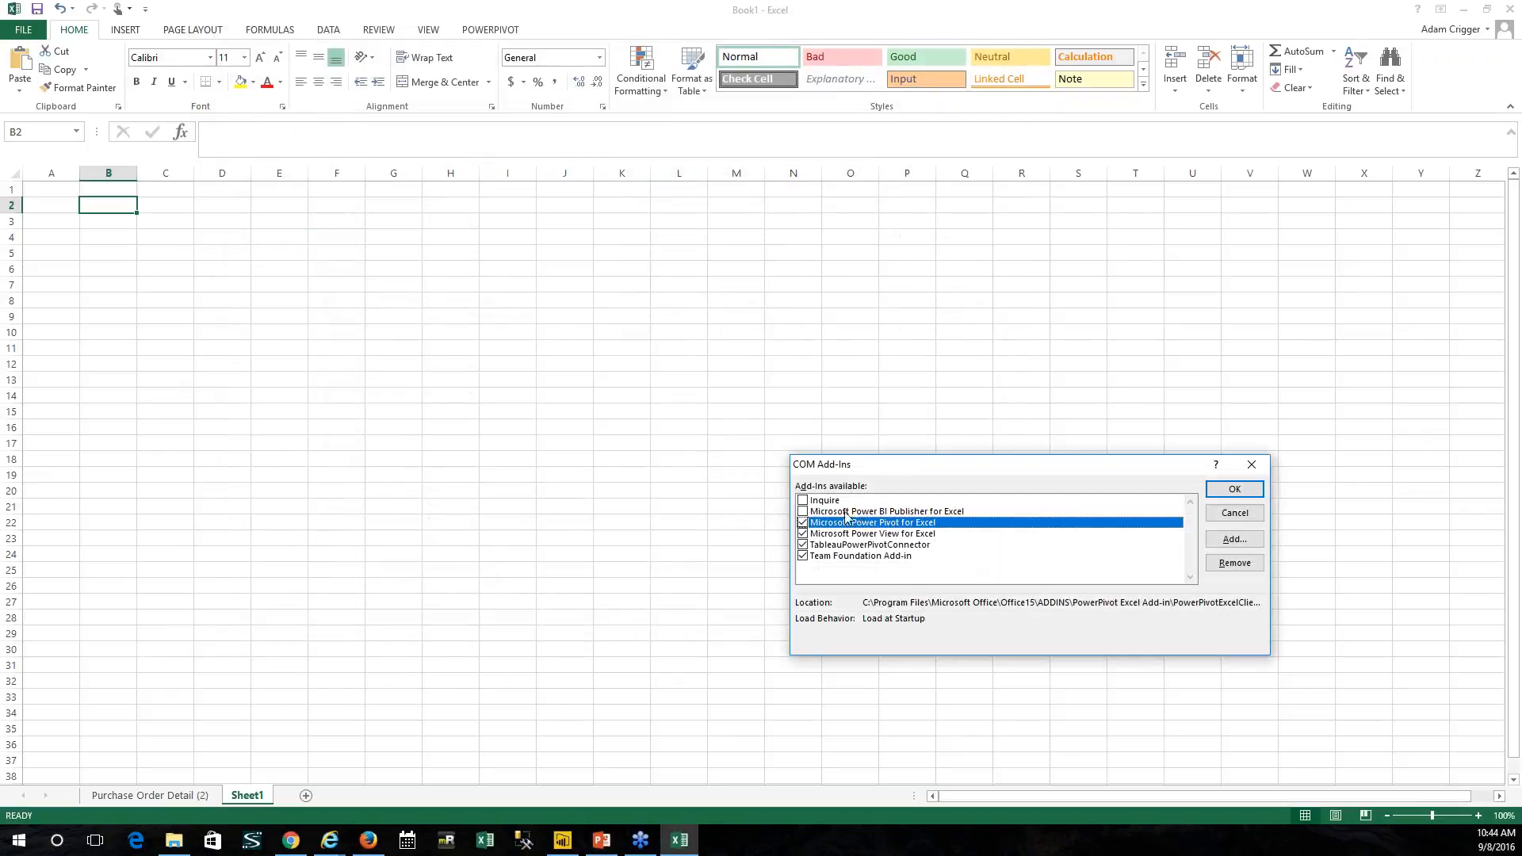
{"action": "left_click", "coordinate": [803, 522]}
{"action": "left_click", "coordinate": [1234, 489]}
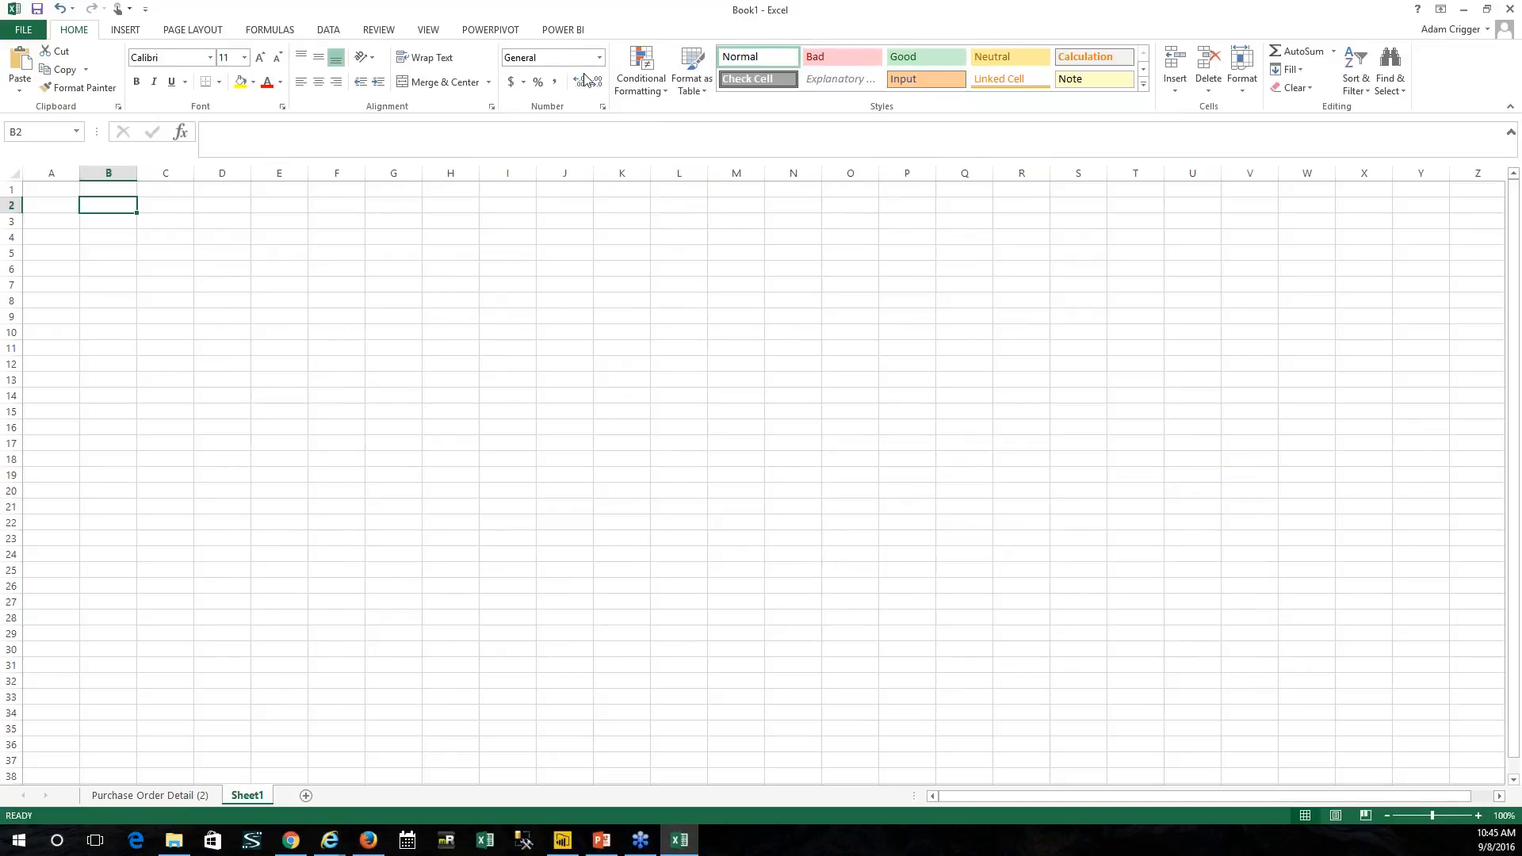
Step: Switch back to the blank Power BI report page in Internet Explorer
{"action": "left_click", "coordinate": [291, 840]}
{"action": "mouse_move", "coordinate": [327, 846]}
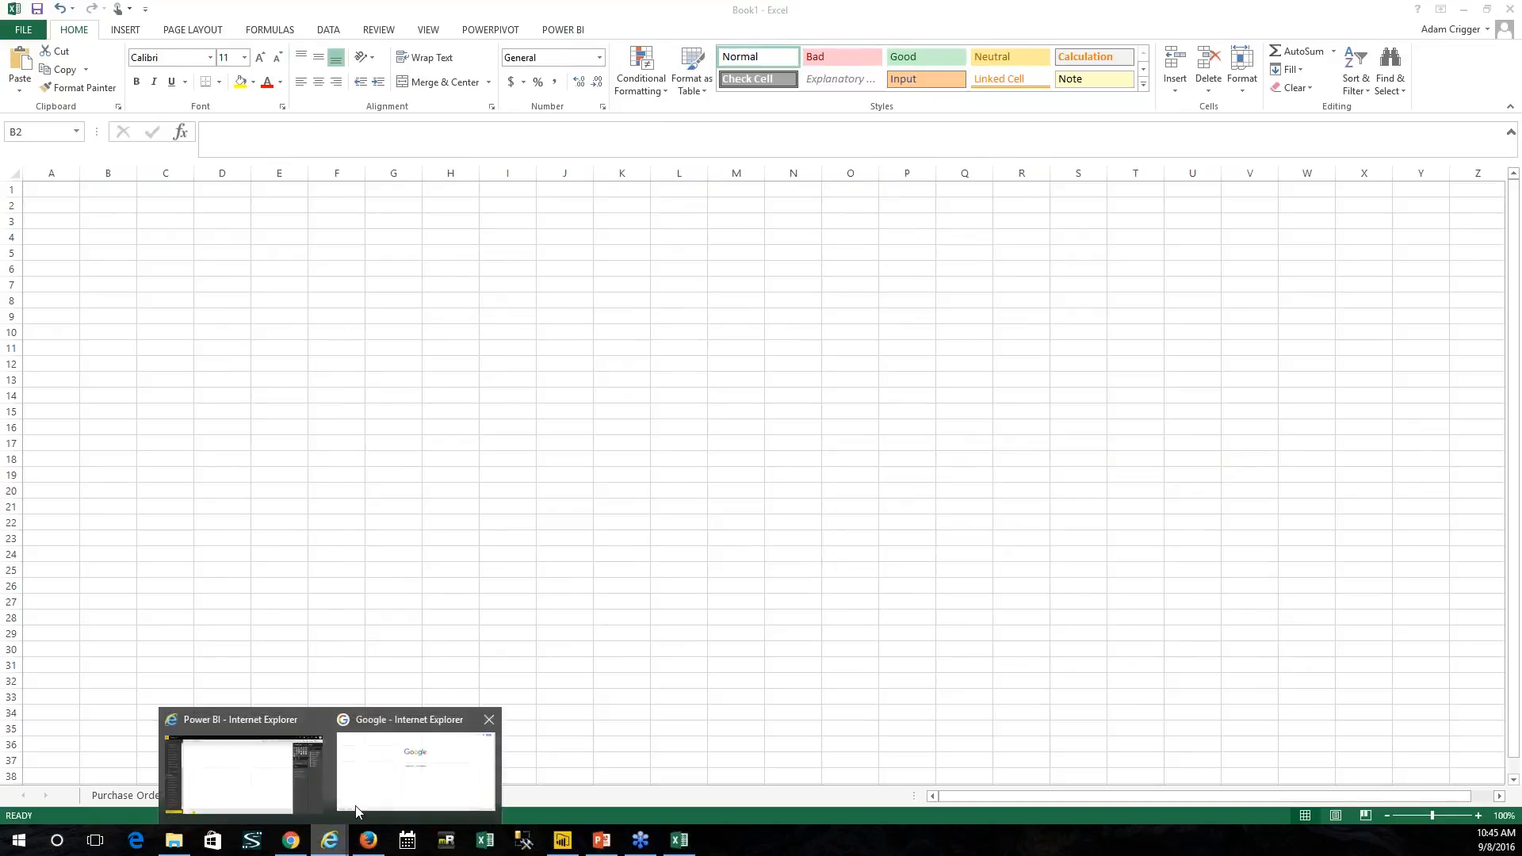
{"action": "left_click", "coordinate": [244, 721]}
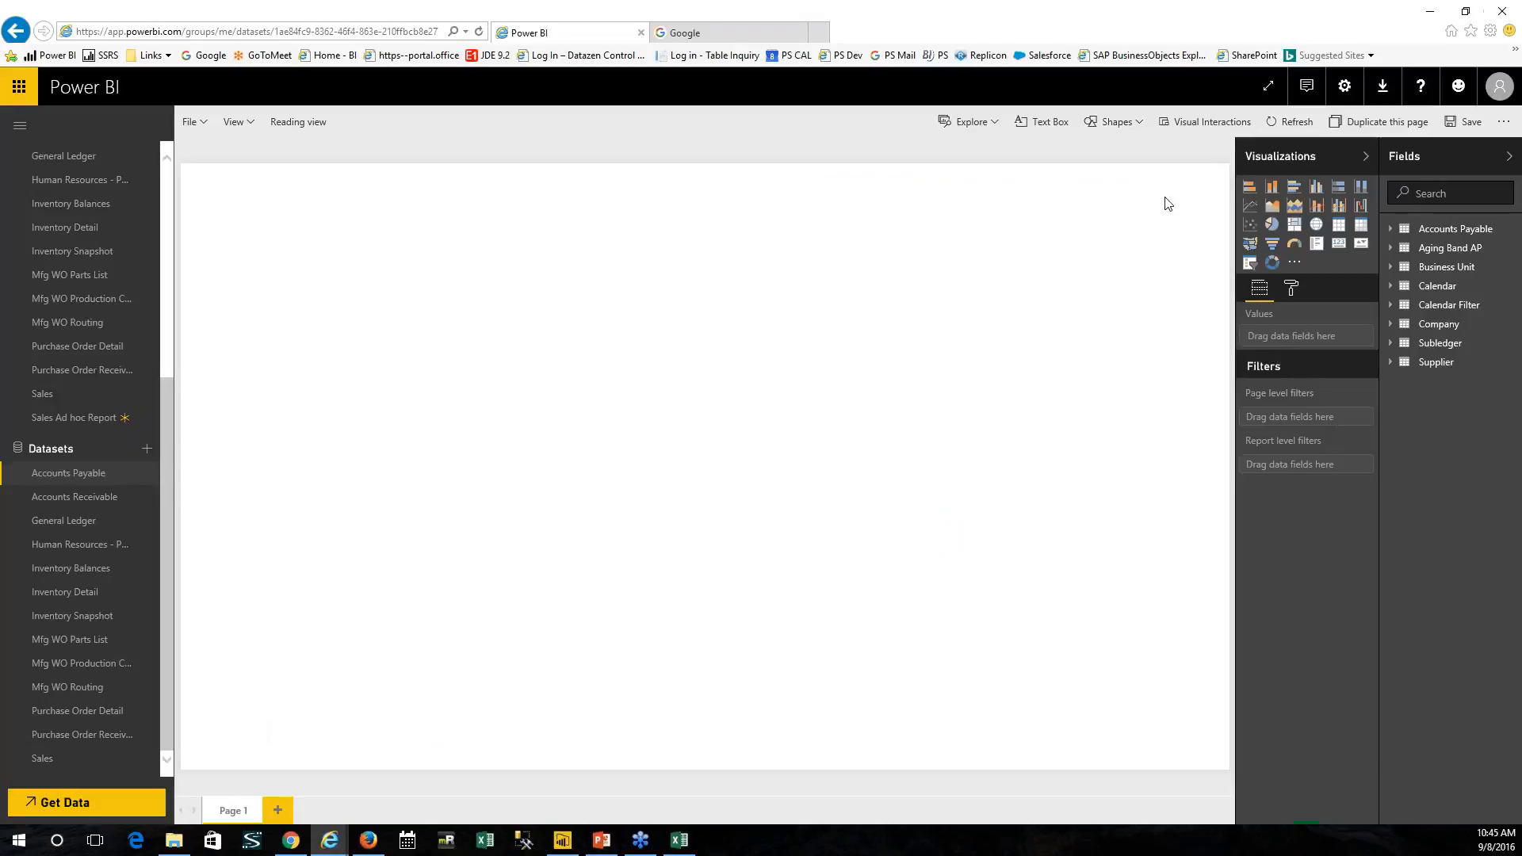
Step: Show the Power BI download options, including the Power BI publisher for Excel
{"action": "left_click", "coordinate": [1380, 89]}
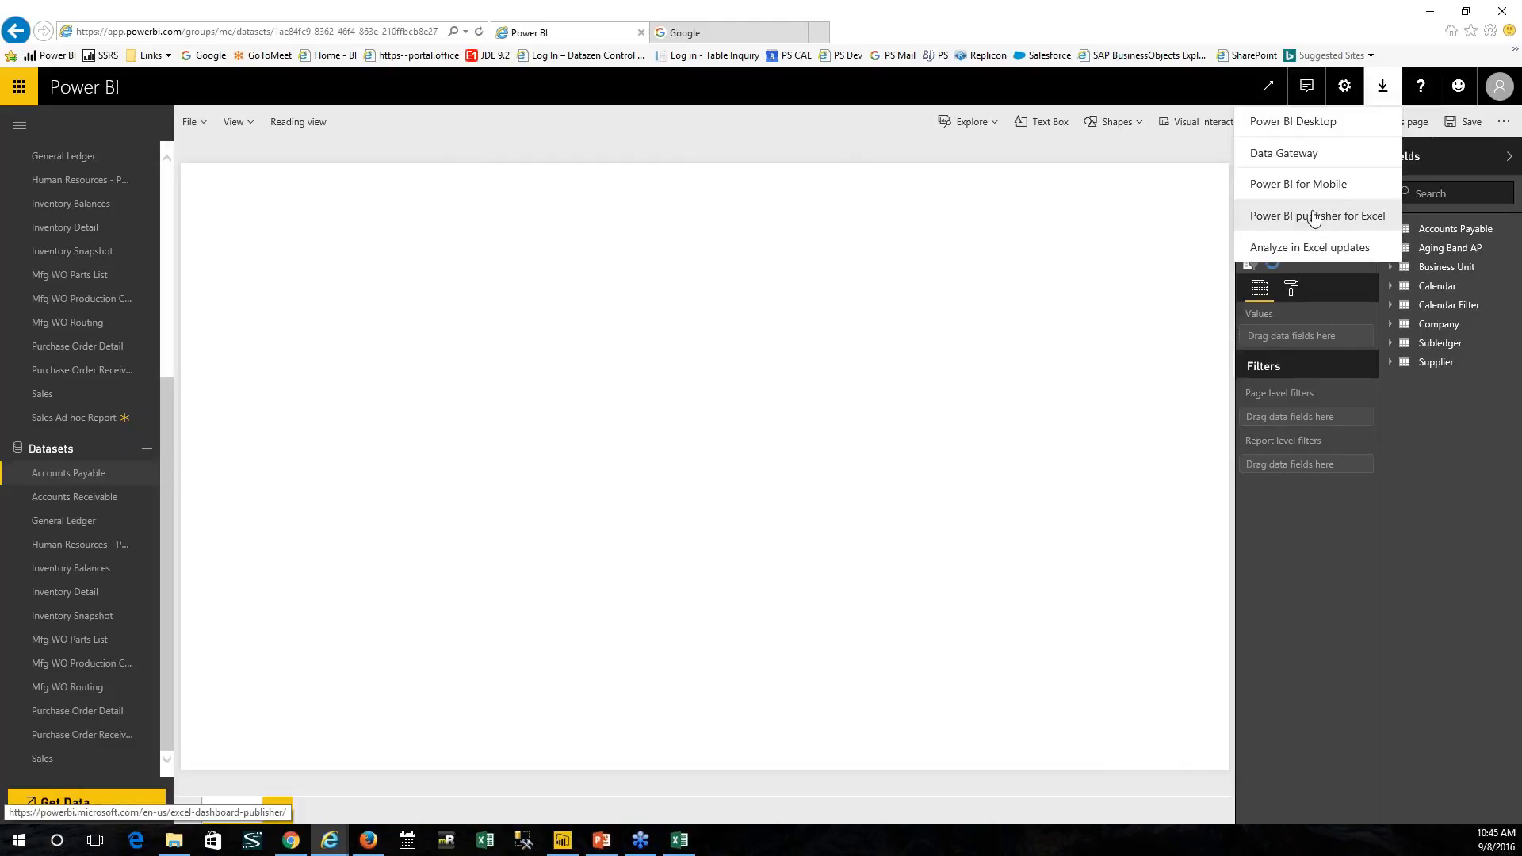
Step: Switch to the Excel workbook and connect it to the Sales report in My Workspace through the Power BI add-in
{"action": "left_click", "coordinate": [679, 839]}
{"action": "left_click", "coordinate": [565, 32]}
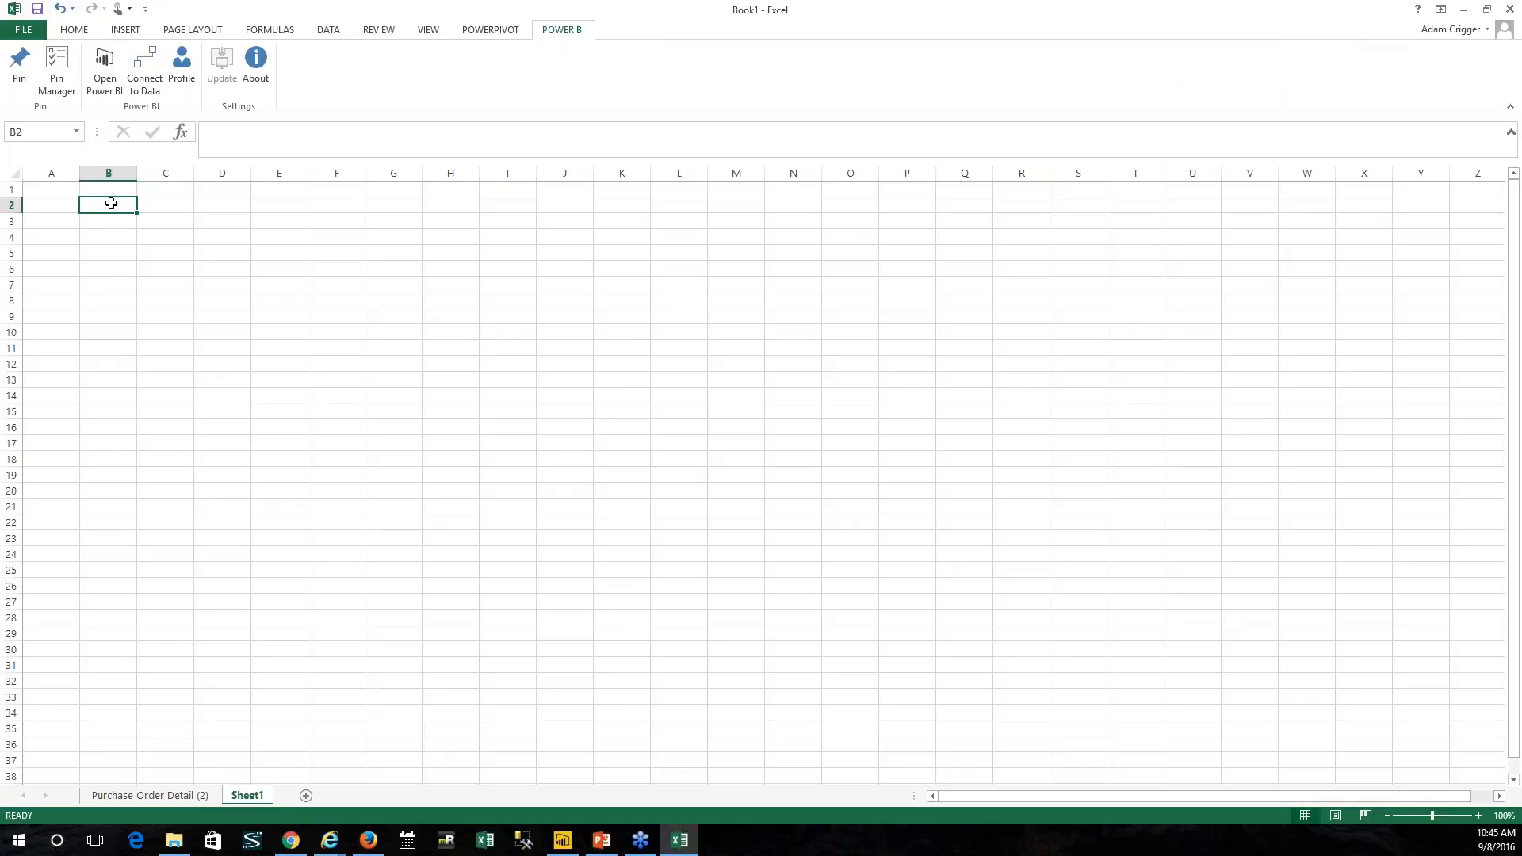
{"action": "left_click", "coordinate": [151, 77]}
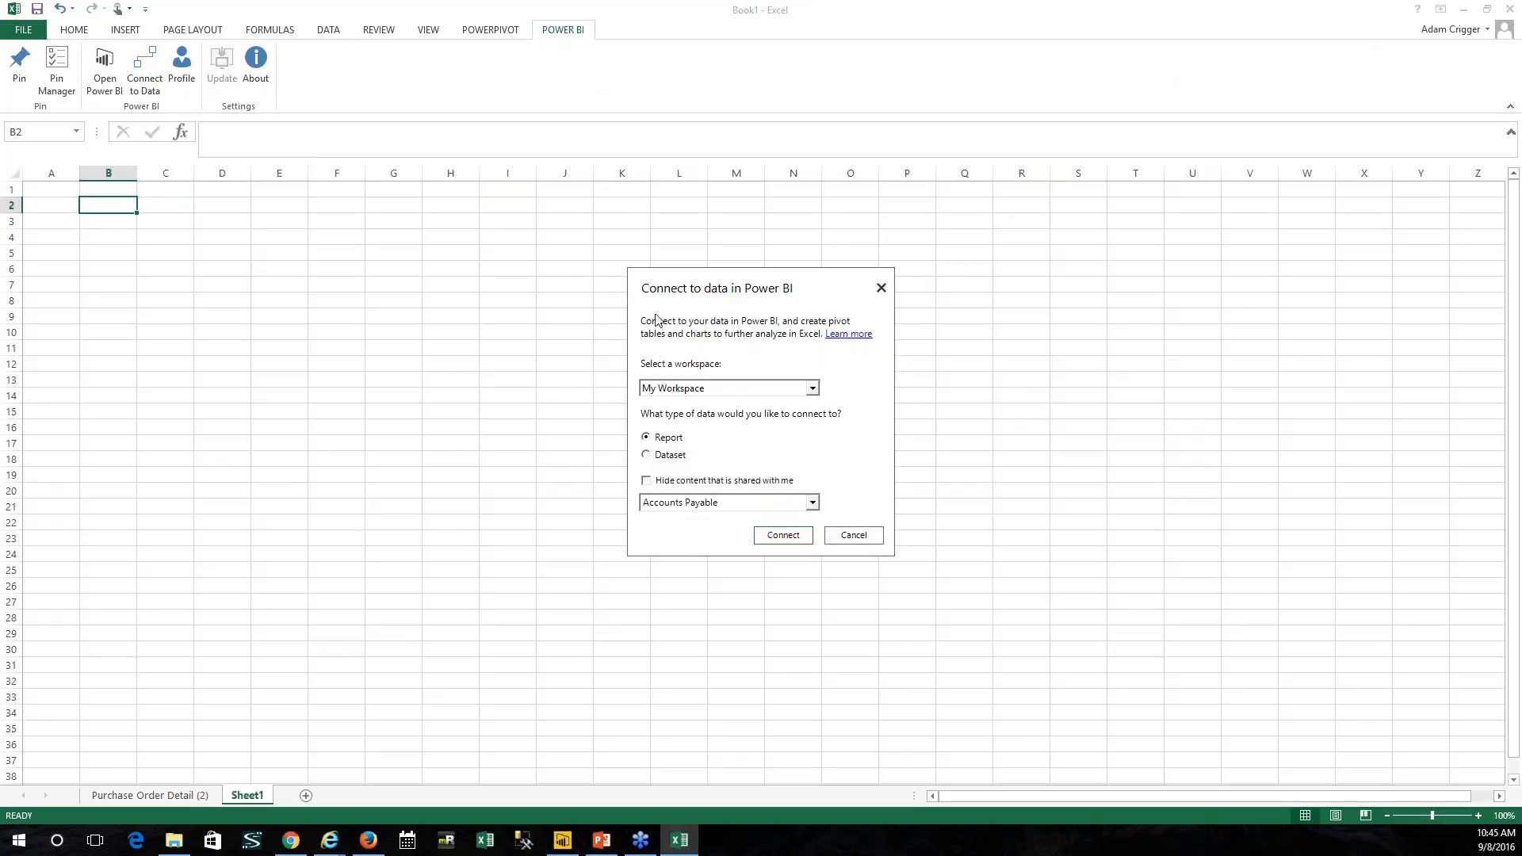
{"action": "left_click", "coordinate": [810, 503]}
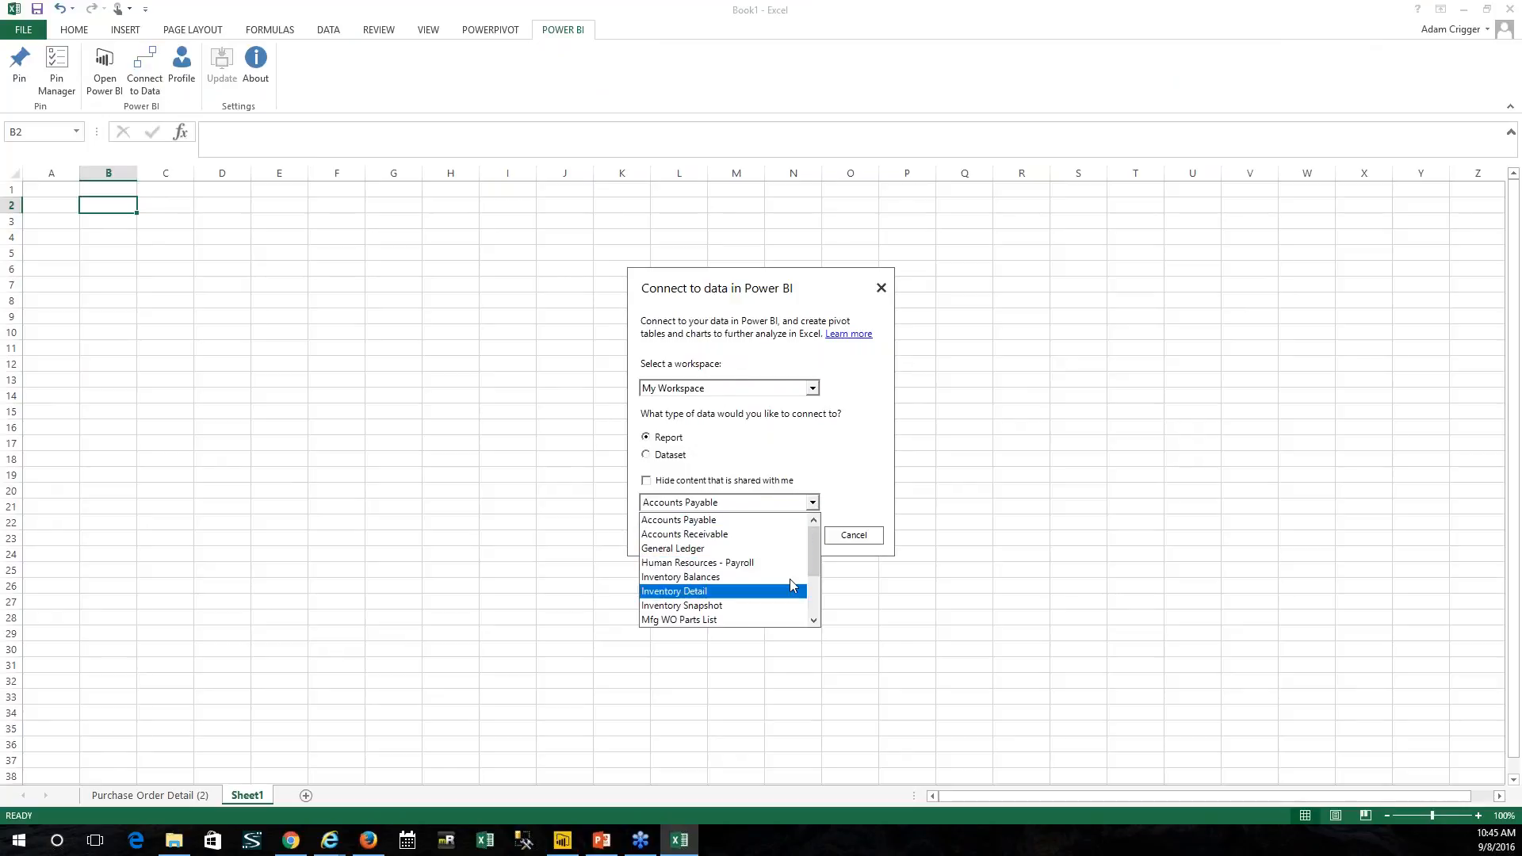
{"action": "left_click_drag", "start_coordinate": [814, 563], "coordinate": [813, 607]}
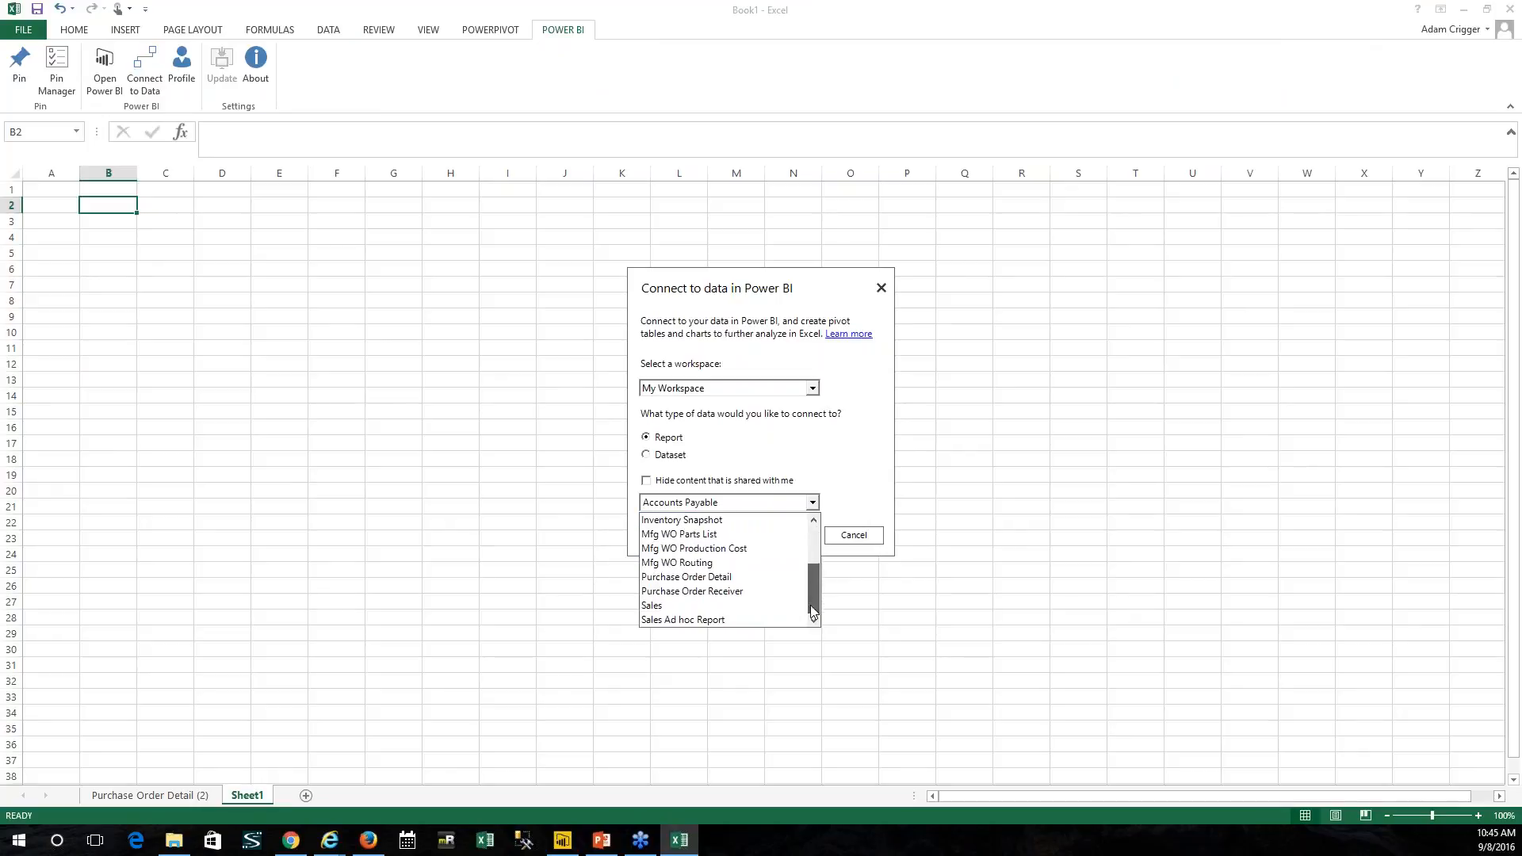
{"action": "left_click", "coordinate": [730, 609]}
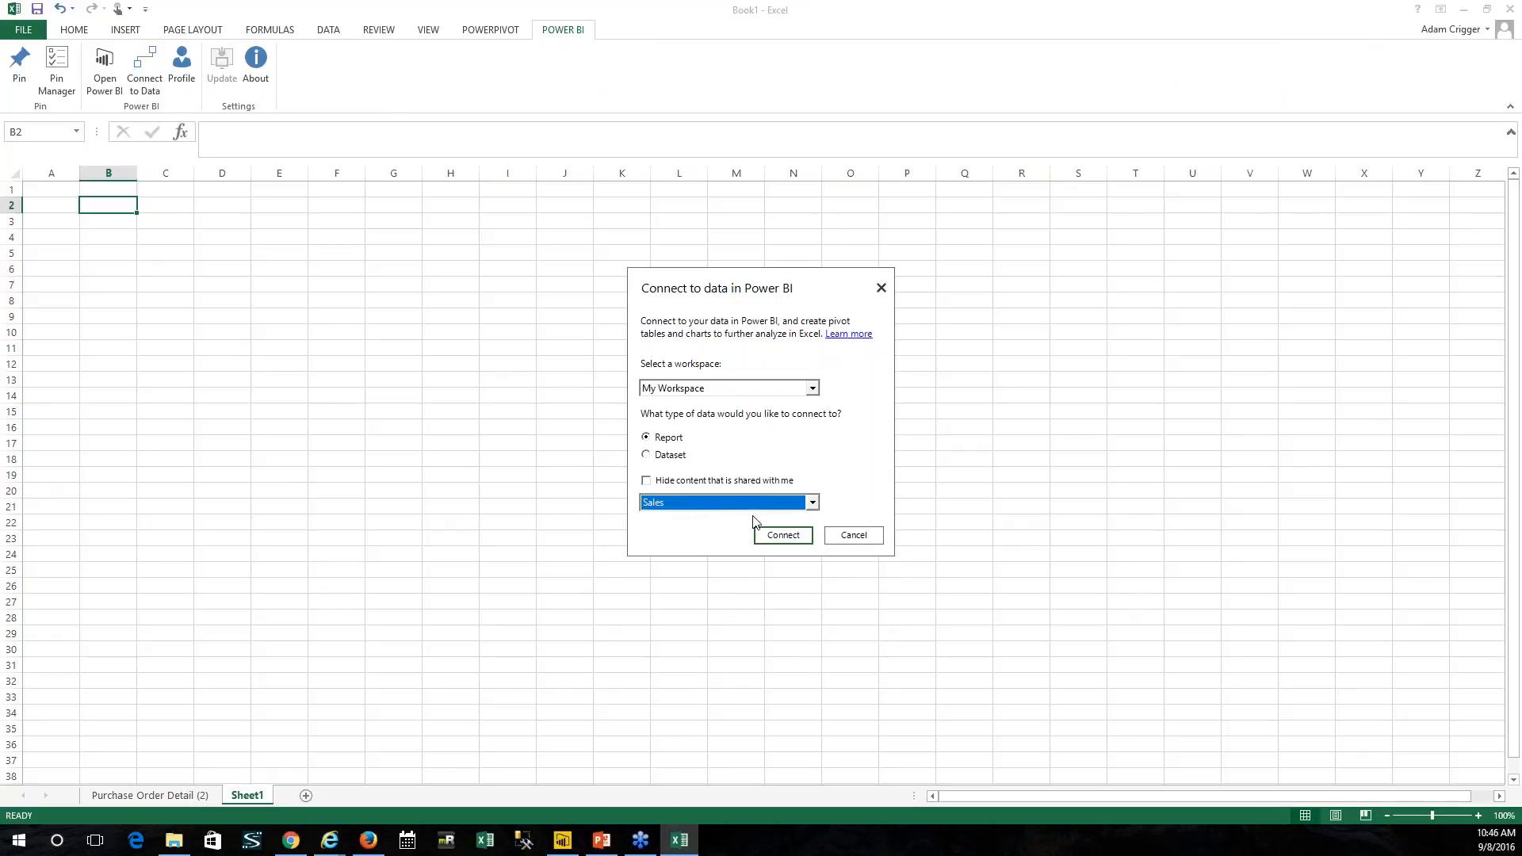
{"action": "left_click", "coordinate": [791, 541]}
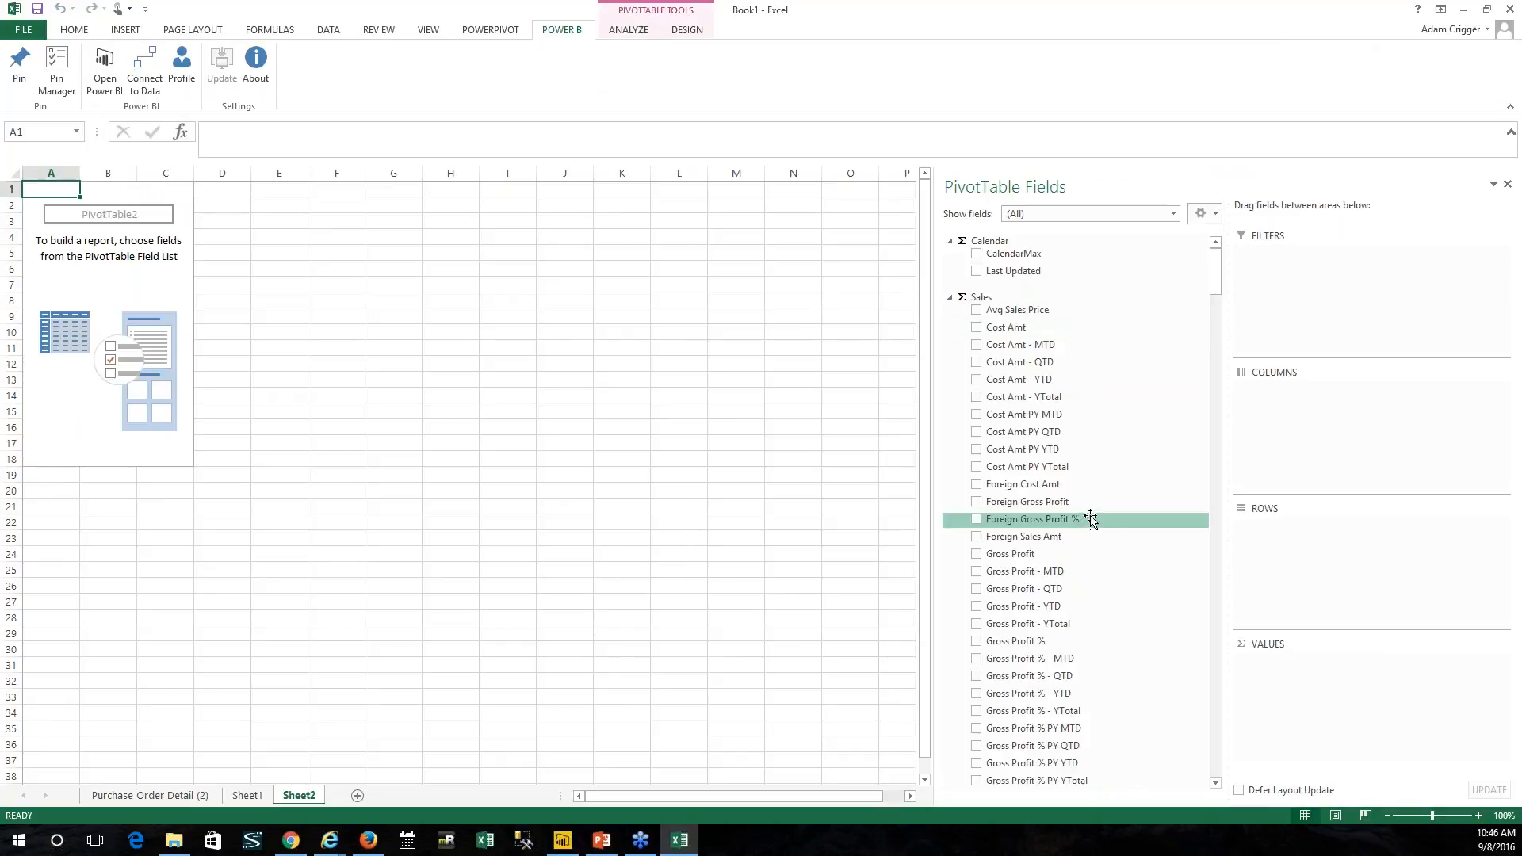
Step: Collapse all groups in the PivotTable field list, then review the Sales table's fields and collapse it again
{"action": "left_click", "coordinate": [1202, 213]}
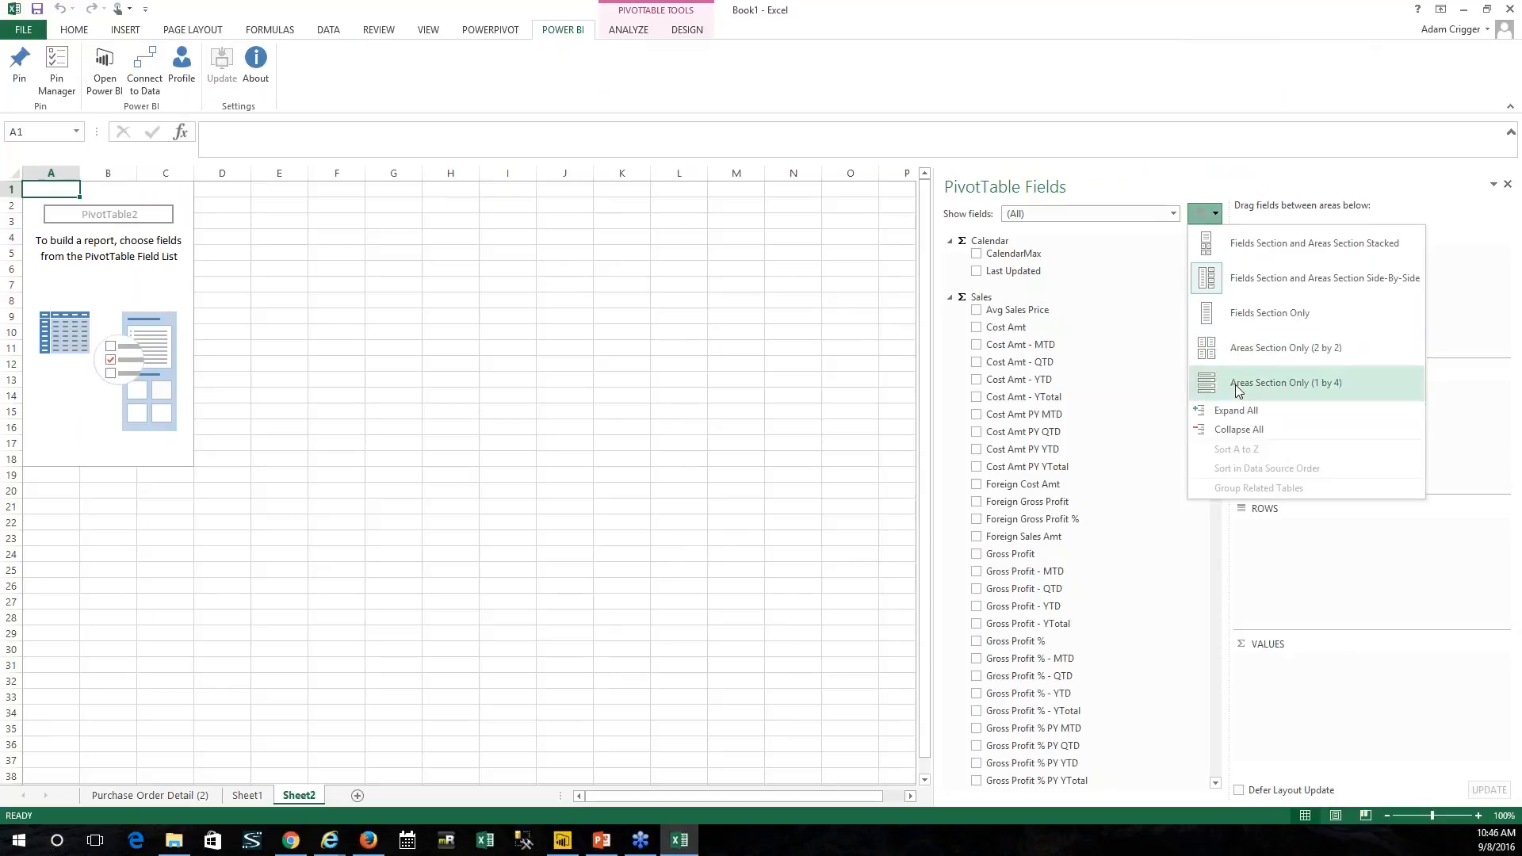
{"action": "left_click", "coordinate": [1239, 432]}
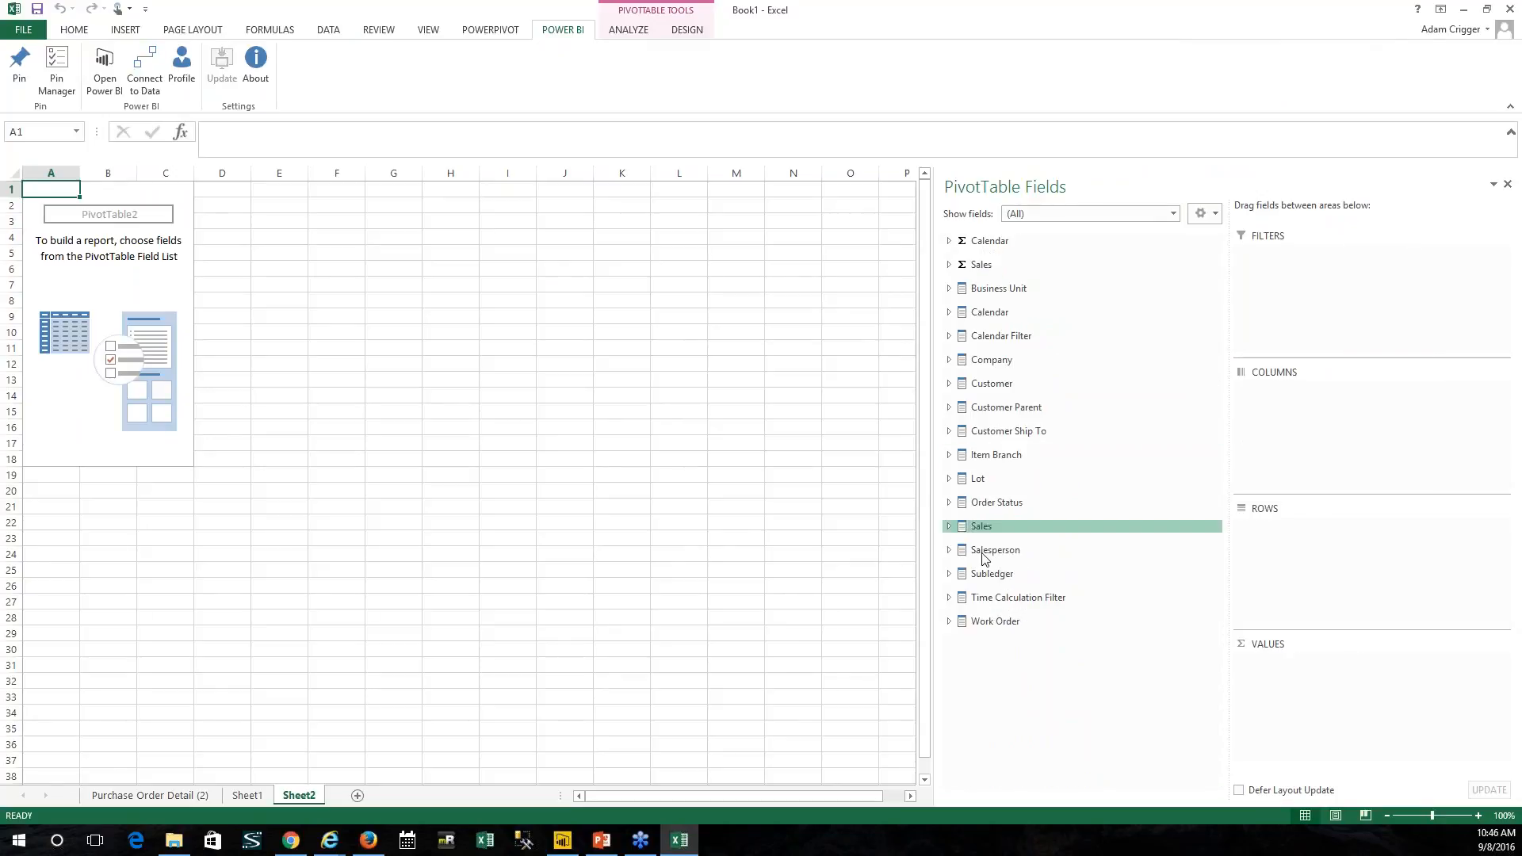
{"action": "left_click", "coordinate": [950, 526]}
{"action": "scroll", "coordinate": [1094, 555], "scroll_direction": "down", "scroll_amount": 3}
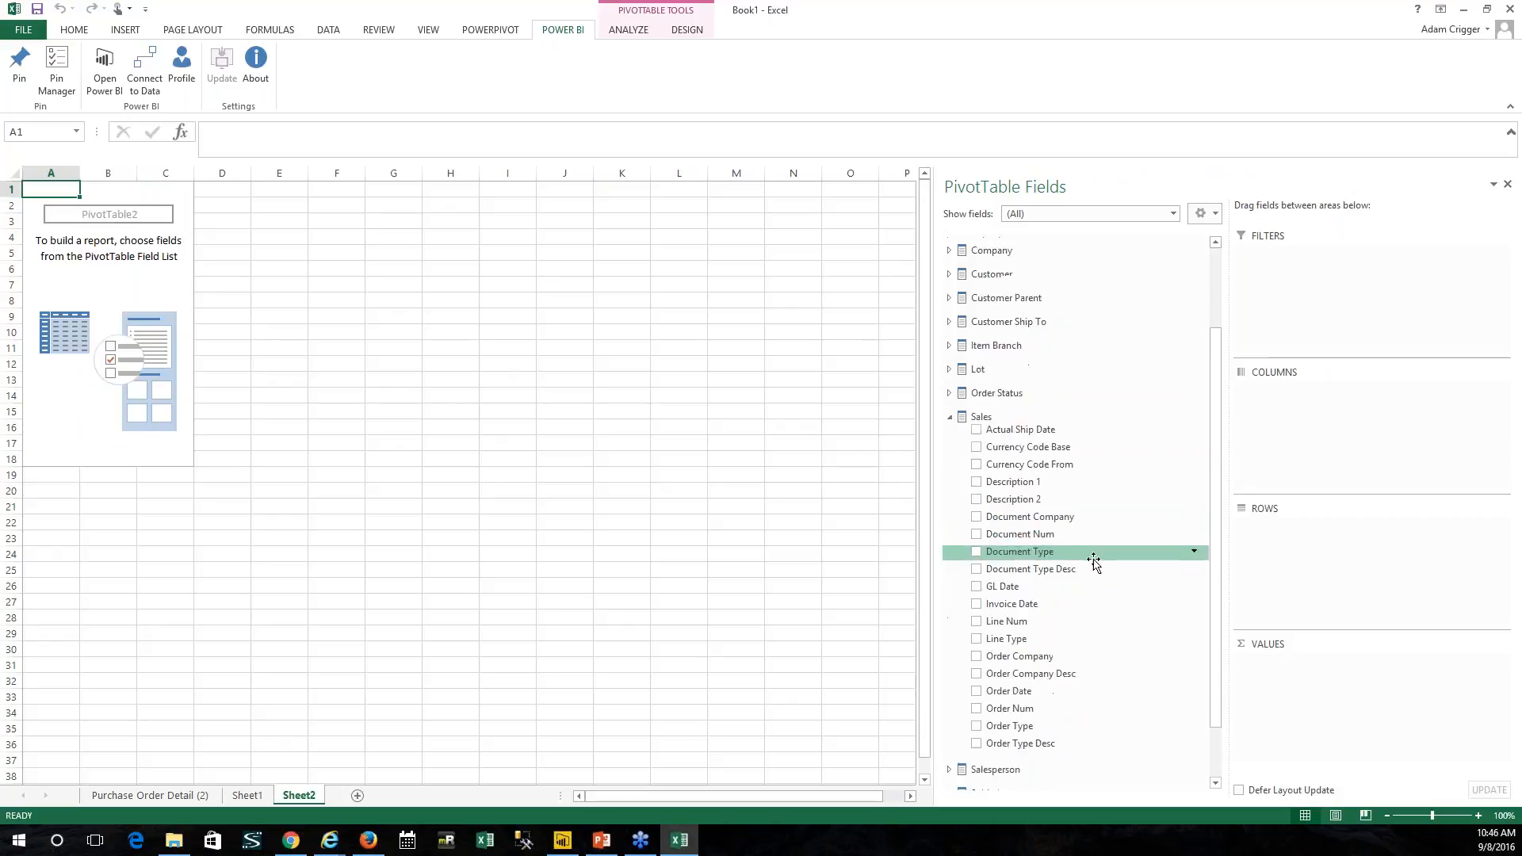
{"action": "scroll", "coordinate": [1060, 373], "scroll_direction": "up", "scroll_amount": 3}
{"action": "left_click", "coordinate": [949, 526]}
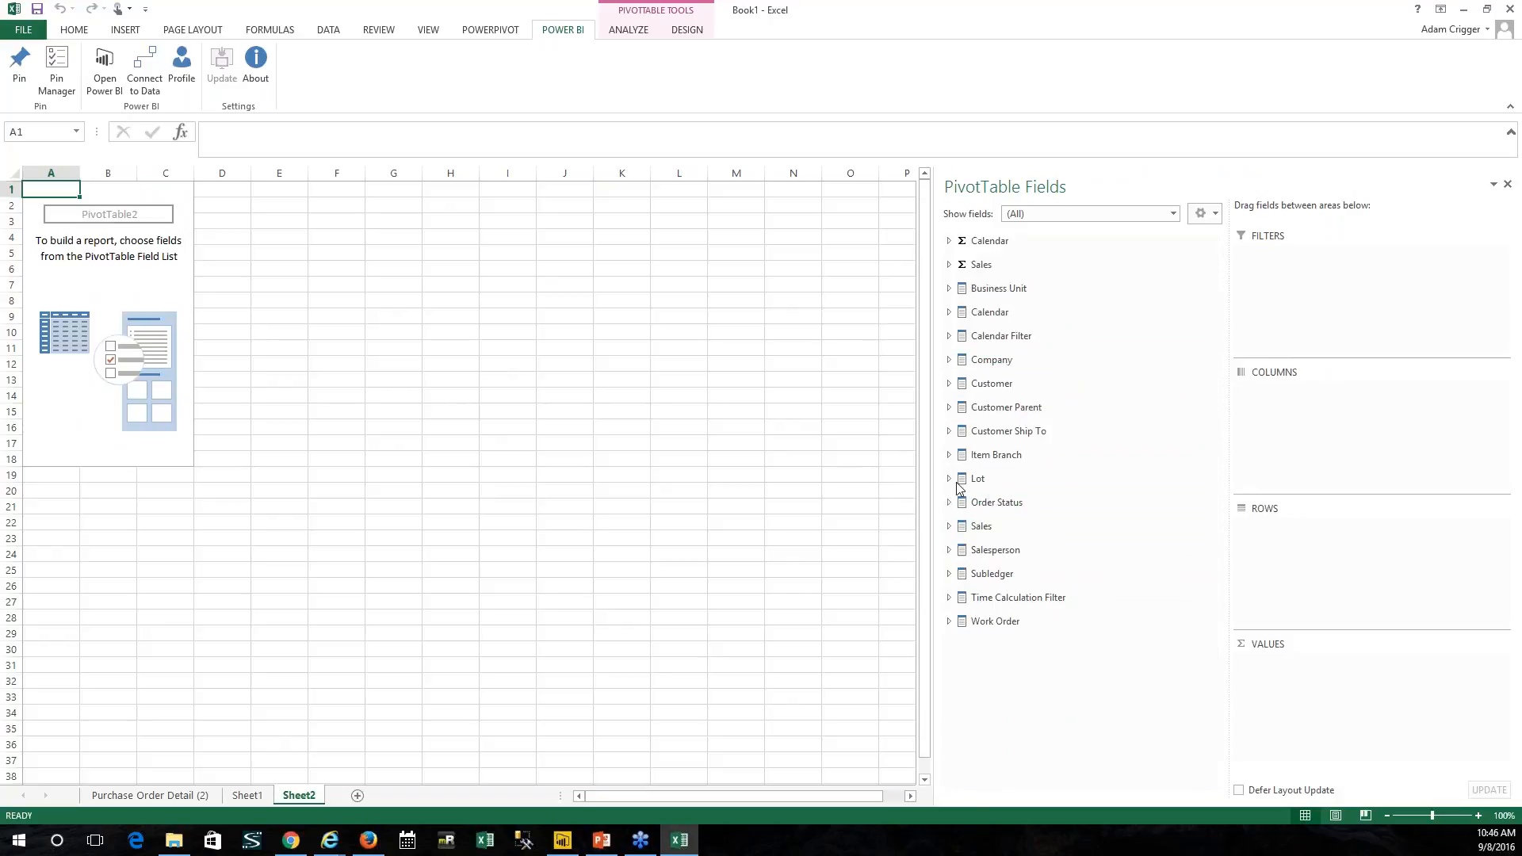
Step: Add the Sales Amt - YTD measure from the Sales measures to the PivotTable values
{"action": "left_click", "coordinate": [950, 266]}
{"action": "scroll", "coordinate": [1100, 507], "scroll_direction": "down", "scroll_amount": 3}
{"action": "scroll", "coordinate": [1102, 537], "scroll_direction": "down", "scroll_amount": 9}
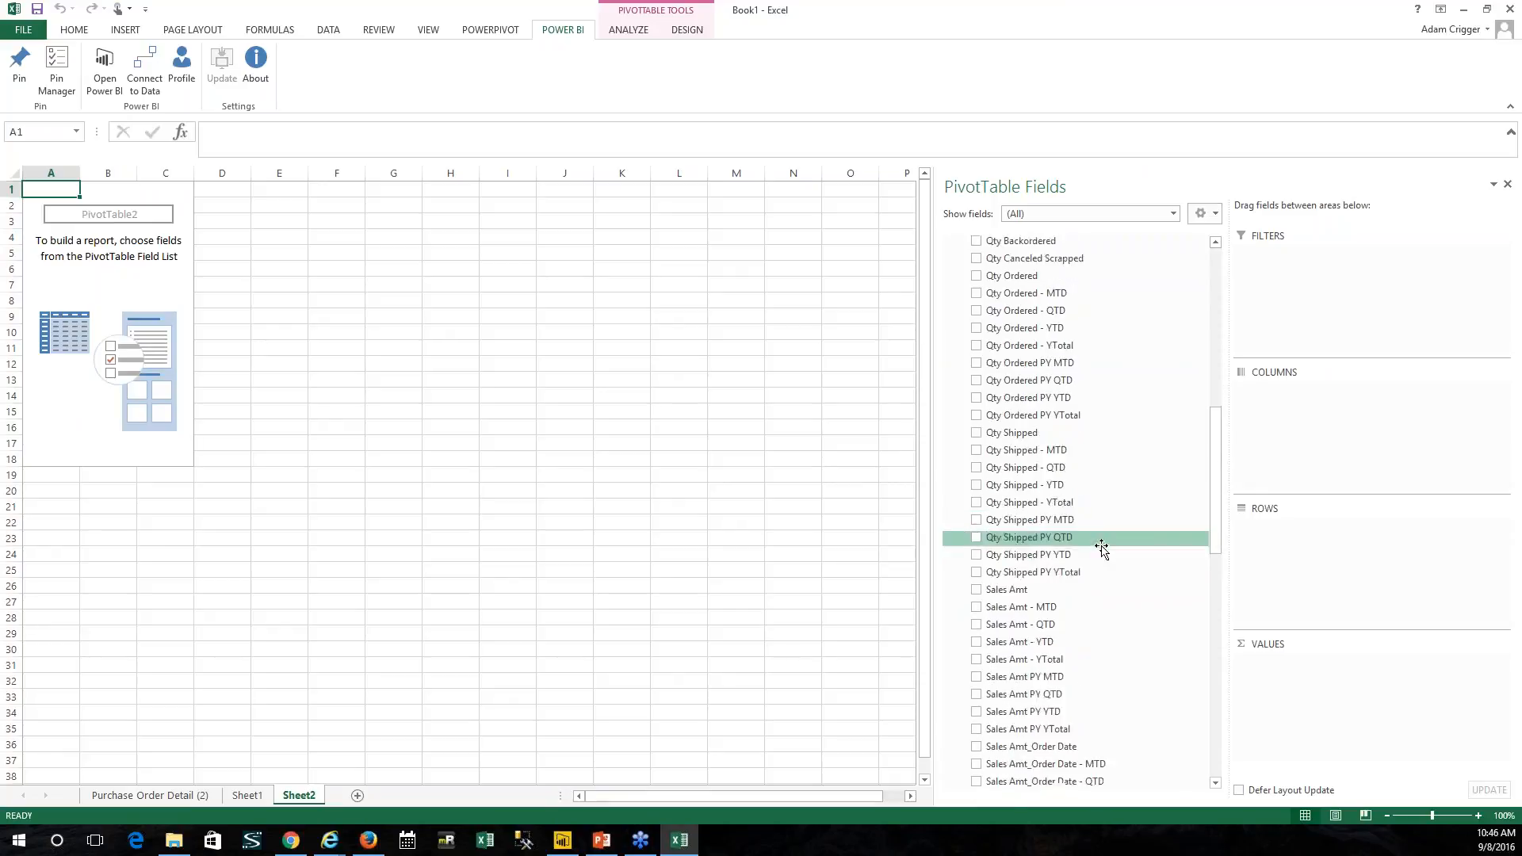
{"action": "left_click_drag", "start_coordinate": [1044, 565], "coordinate": [1331, 691]}
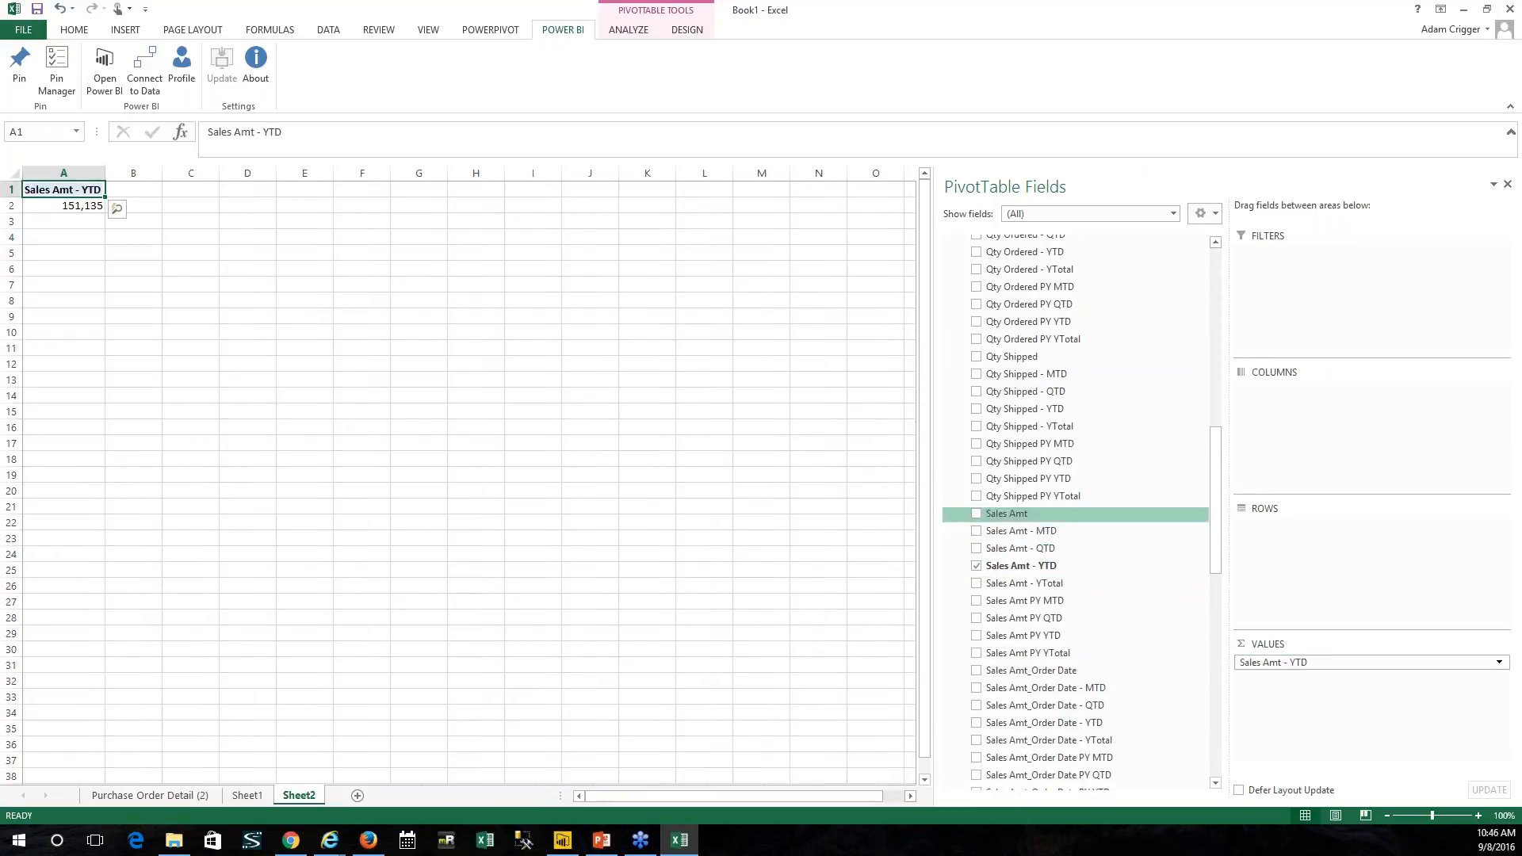
{"action": "left_click_drag", "start_coordinate": [1213, 503], "coordinate": [1211, 311]}
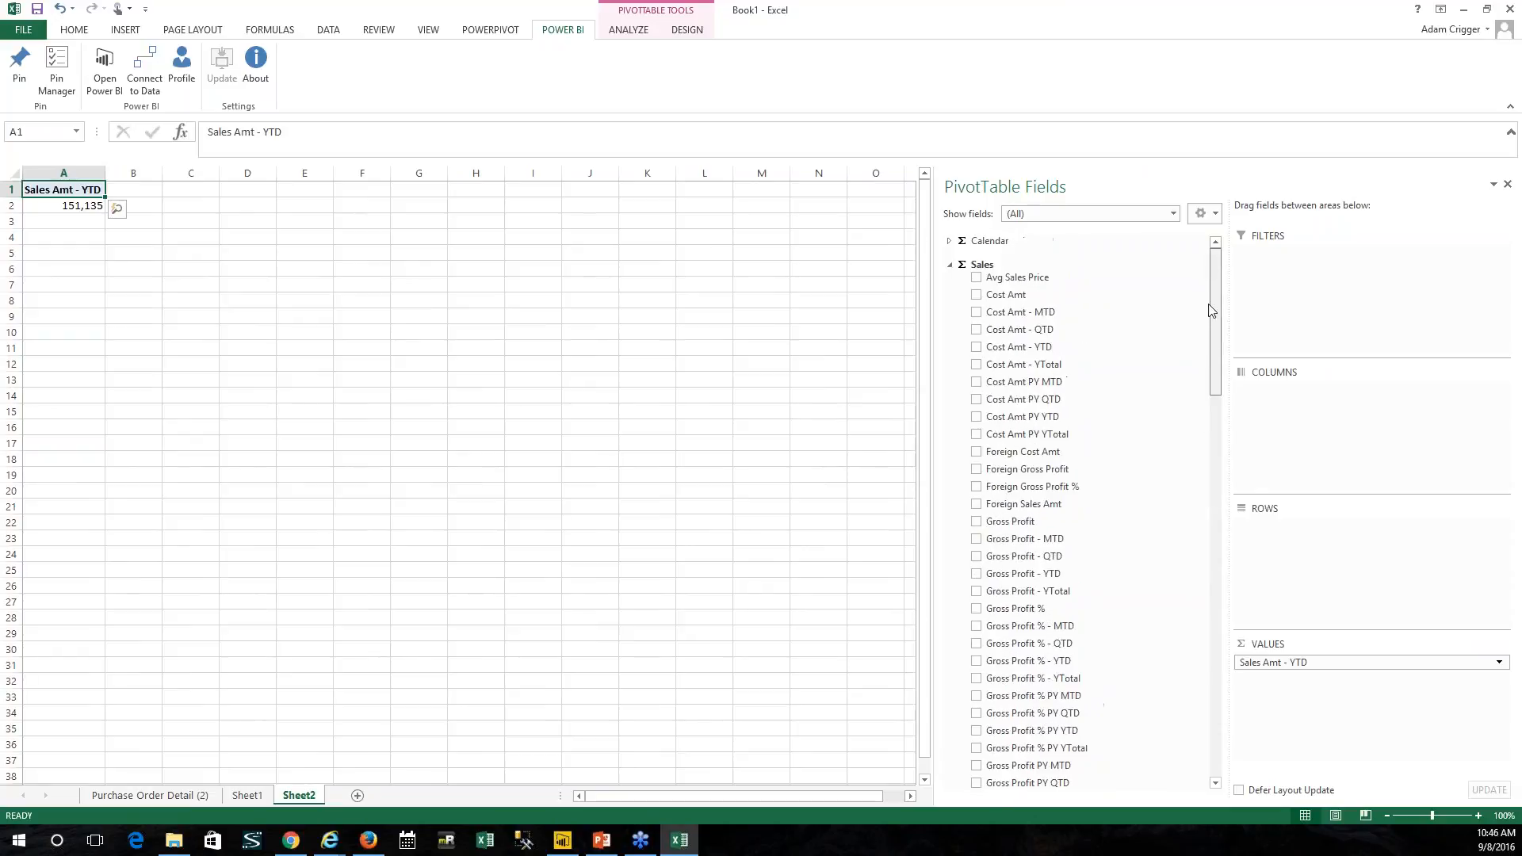
{"action": "left_click", "coordinate": [950, 266]}
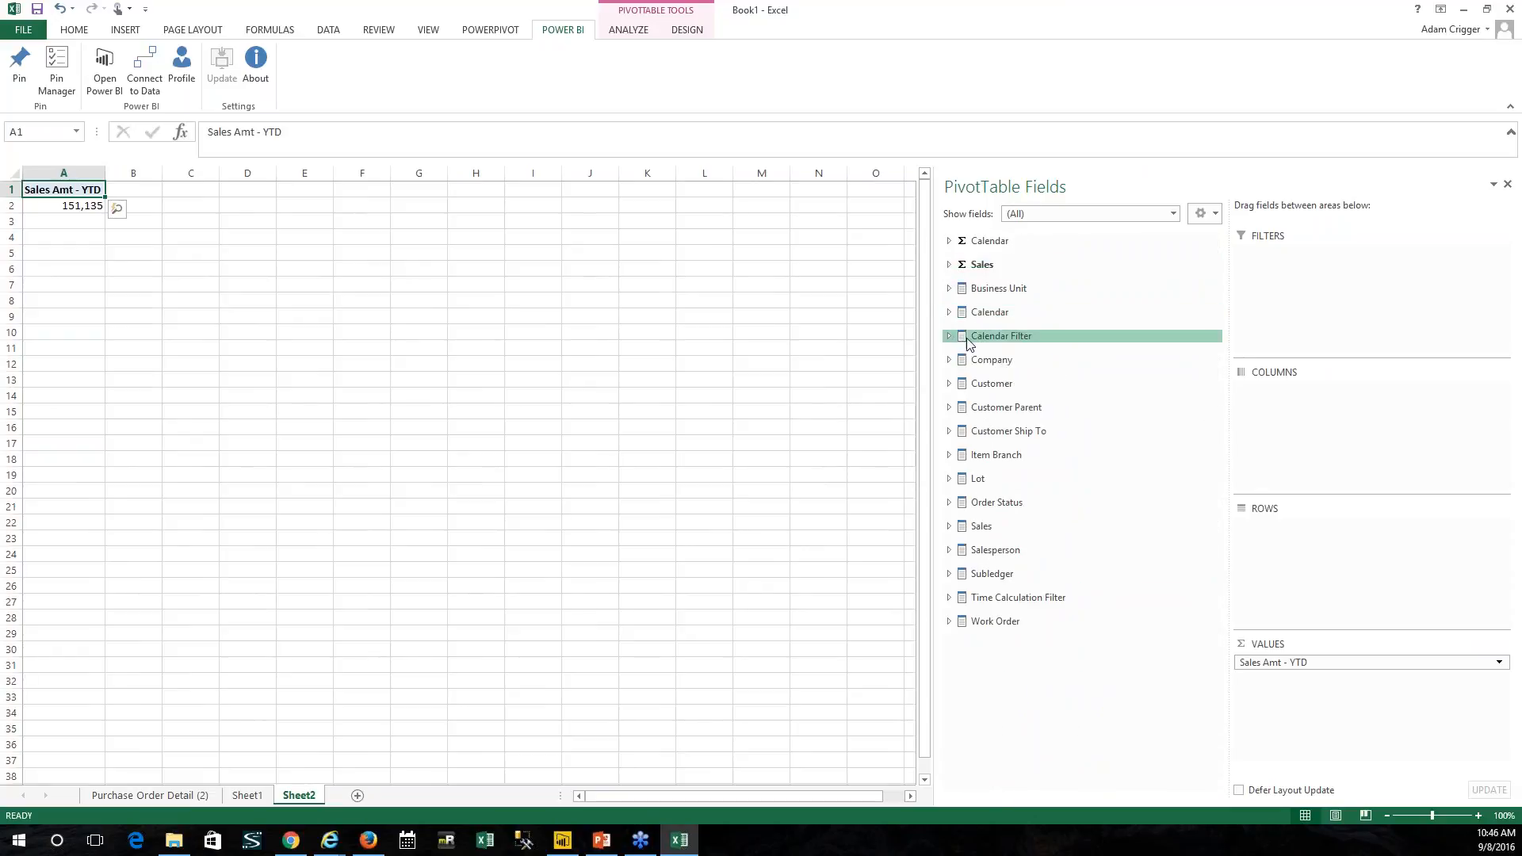
Step: Add the Sales Rep field from the Customer table's More Fields to the PivotTable rows
{"action": "left_click", "coordinate": [949, 383]}
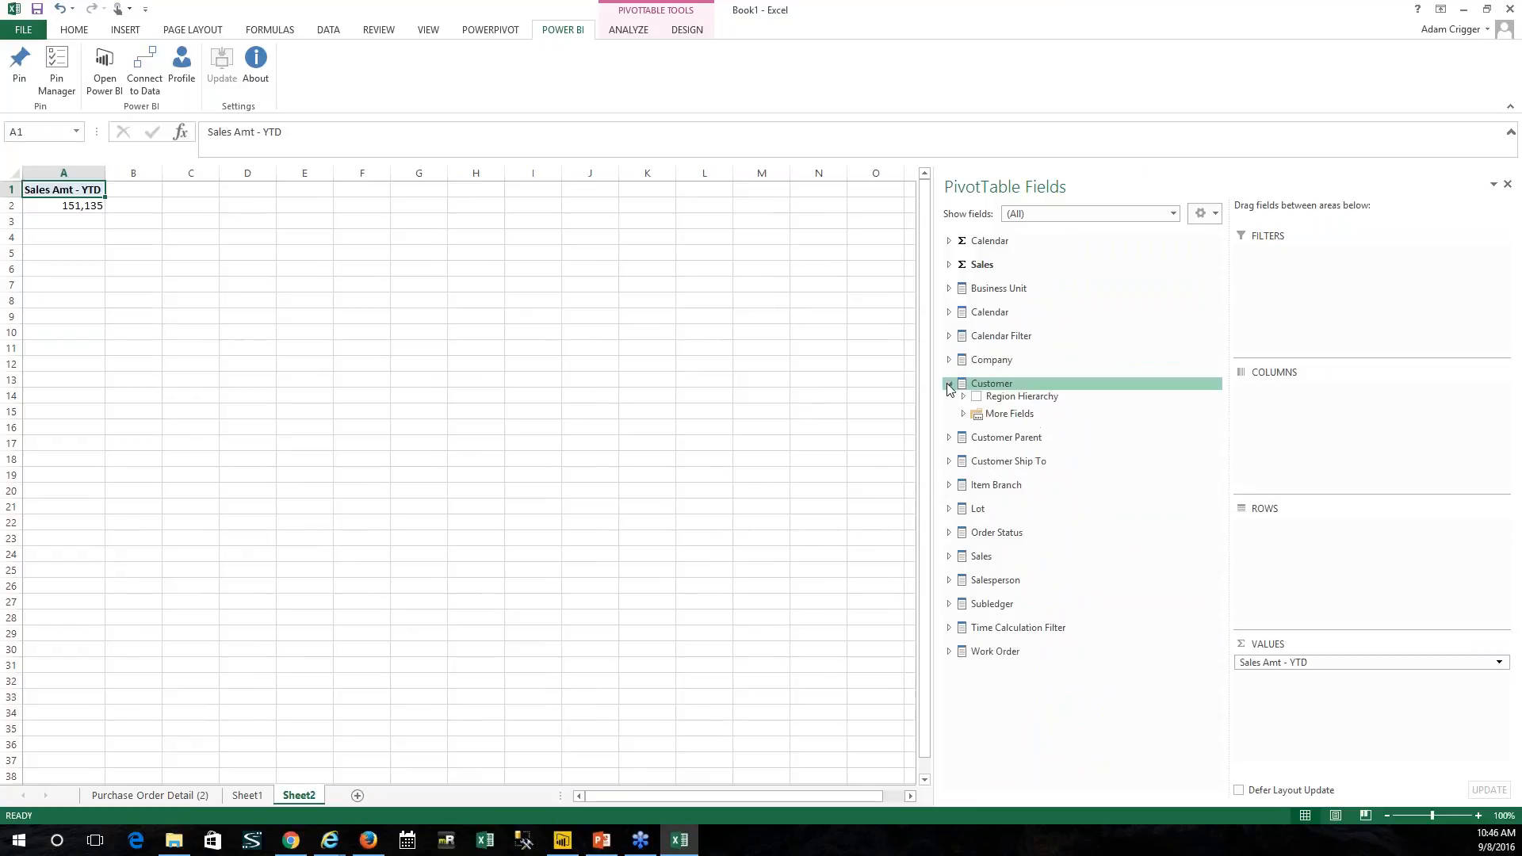
{"action": "left_click", "coordinate": [959, 413]}
{"action": "scroll", "coordinate": [1070, 586], "scroll_direction": "down", "scroll_amount": 4}
{"action": "left_click_drag", "start_coordinate": [1050, 639], "coordinate": [1314, 547]}
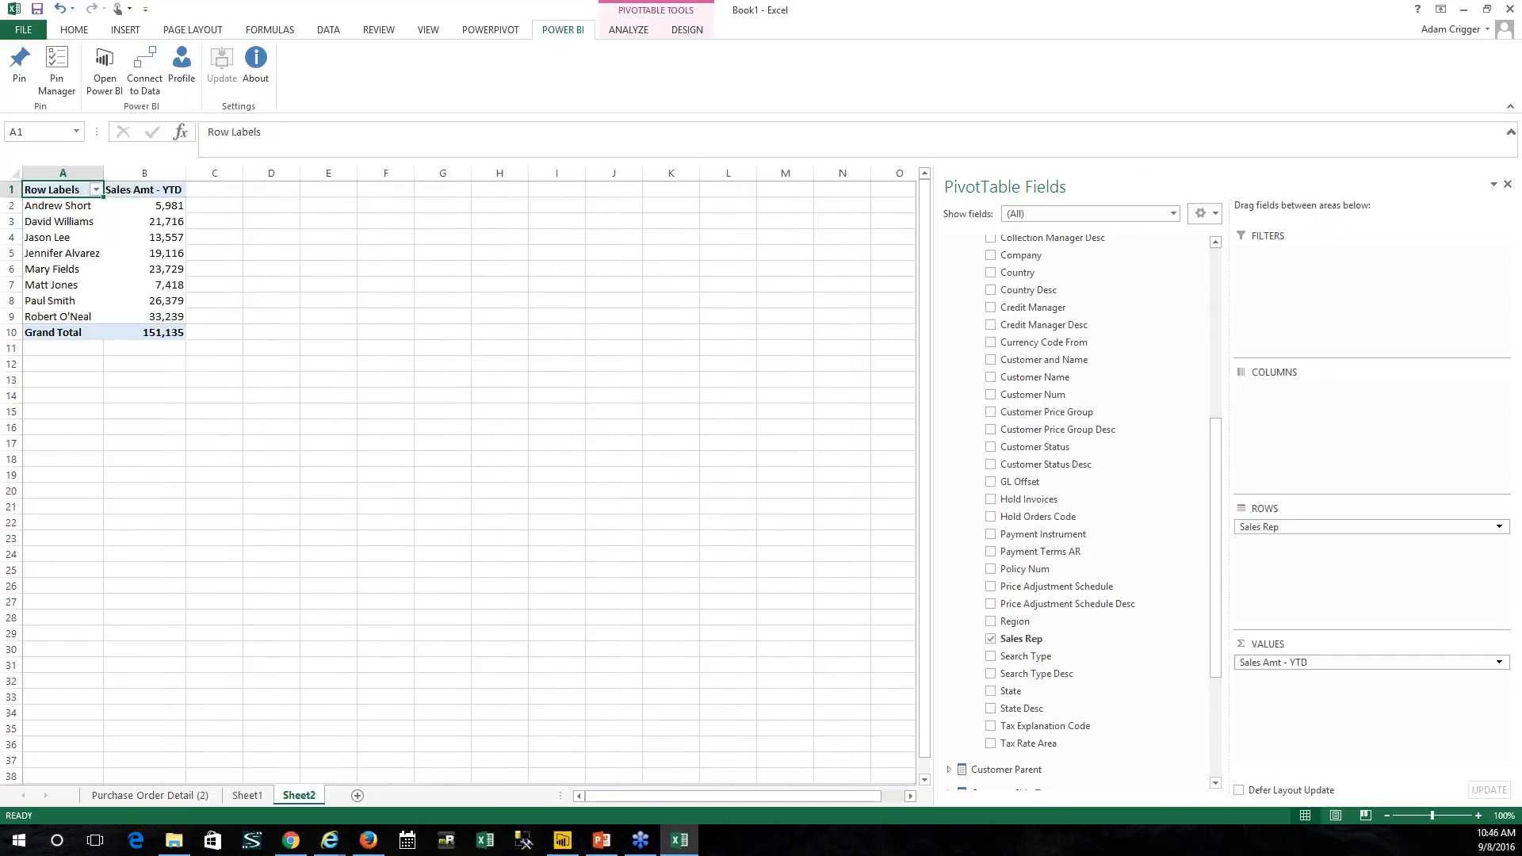
Step: Sort the sales reps in the PivotTable by Sales Amt - YTD from largest to smallest
{"action": "left_click", "coordinate": [82, 216]}
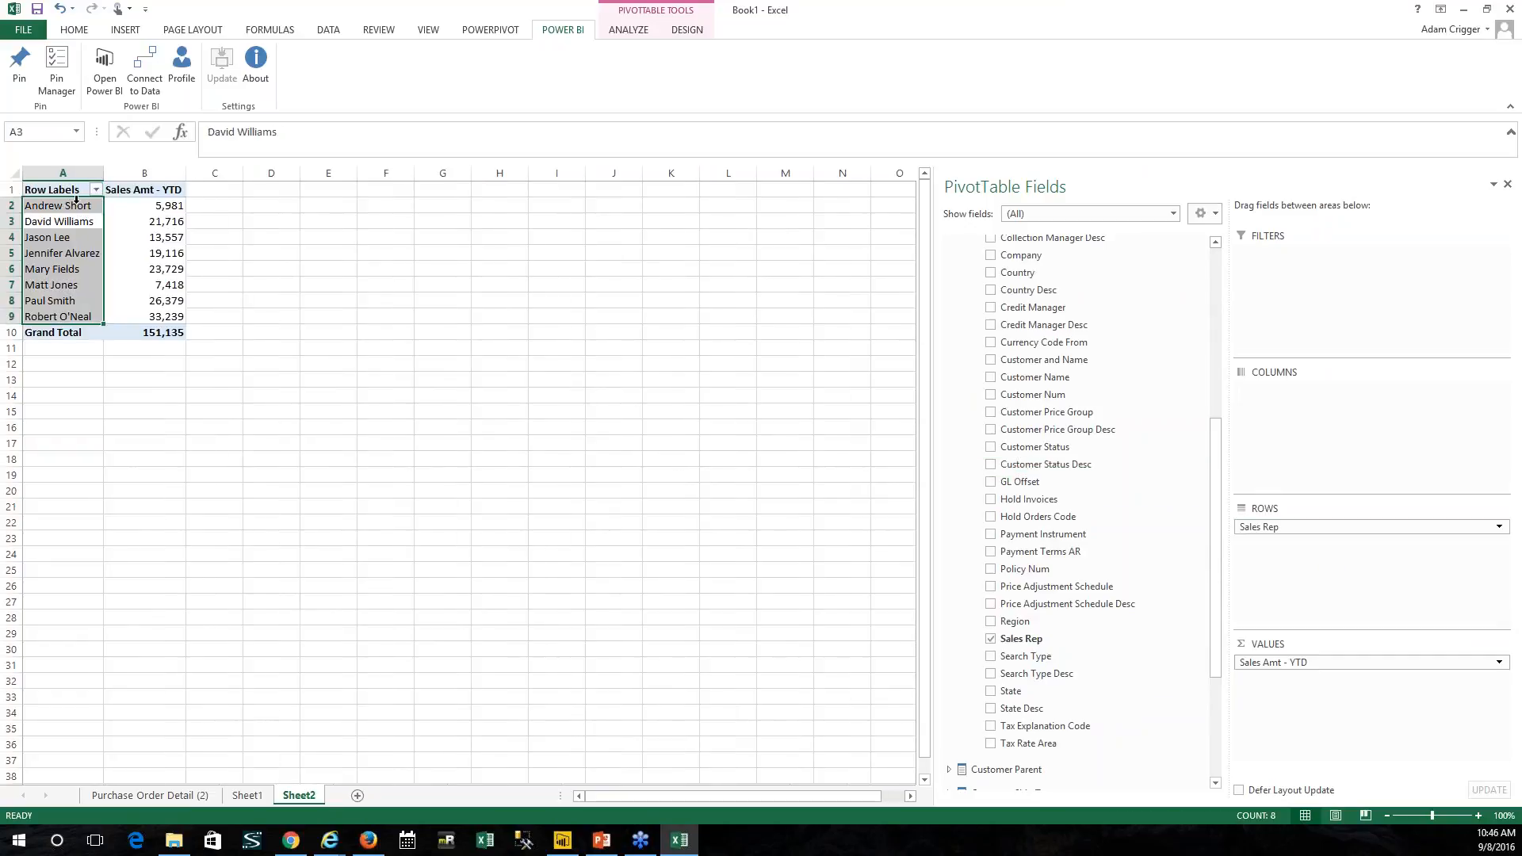
{"action": "left_click_drag", "start_coordinate": [97, 199], "coordinate": [130, 203]}
{"action": "right_click", "coordinate": [142, 206]}
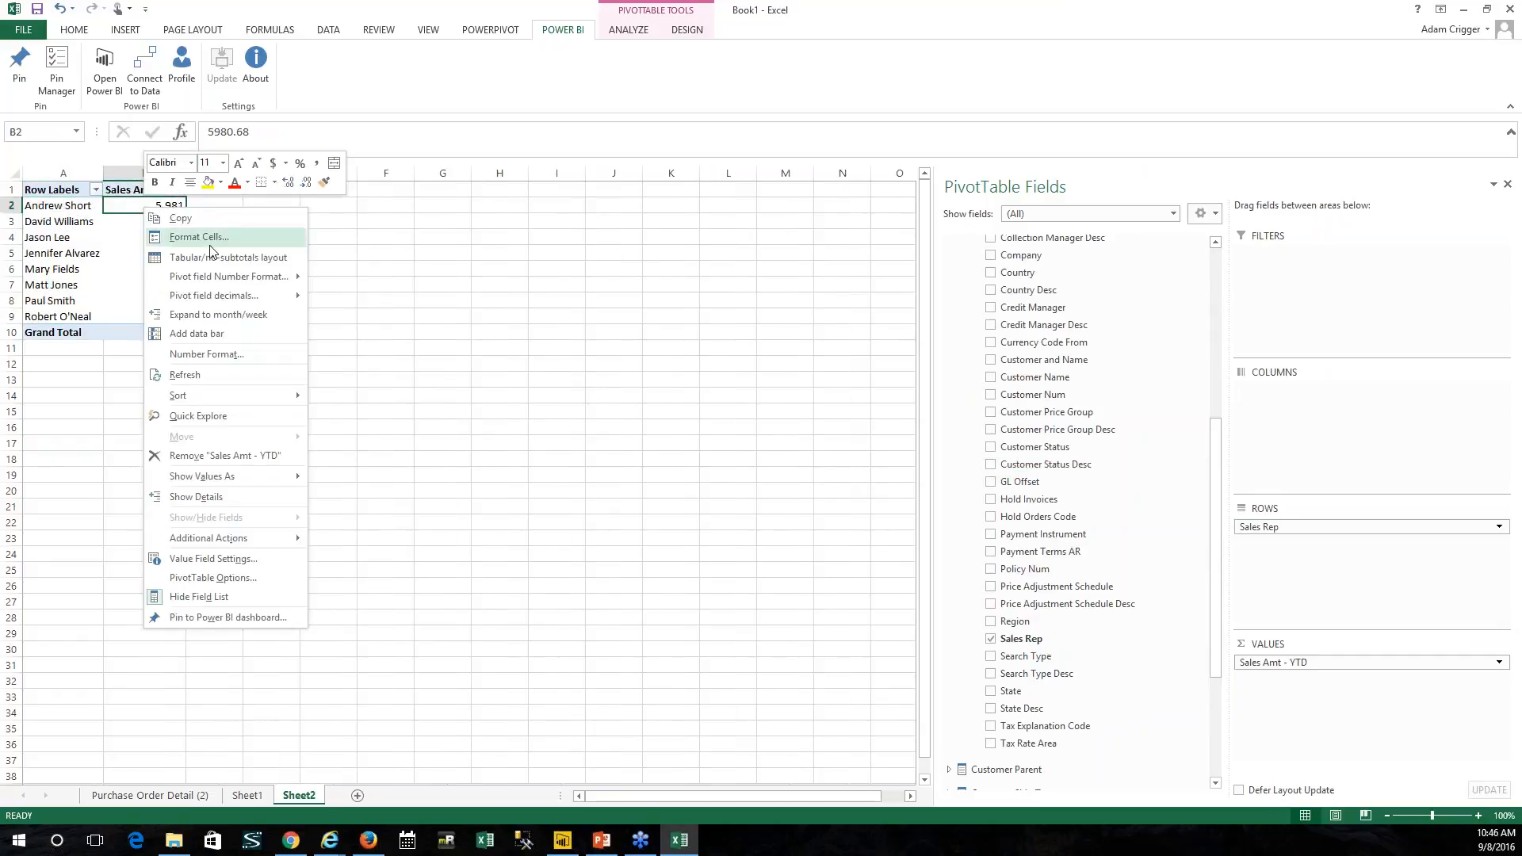
{"action": "mouse_move", "coordinate": [256, 403]}
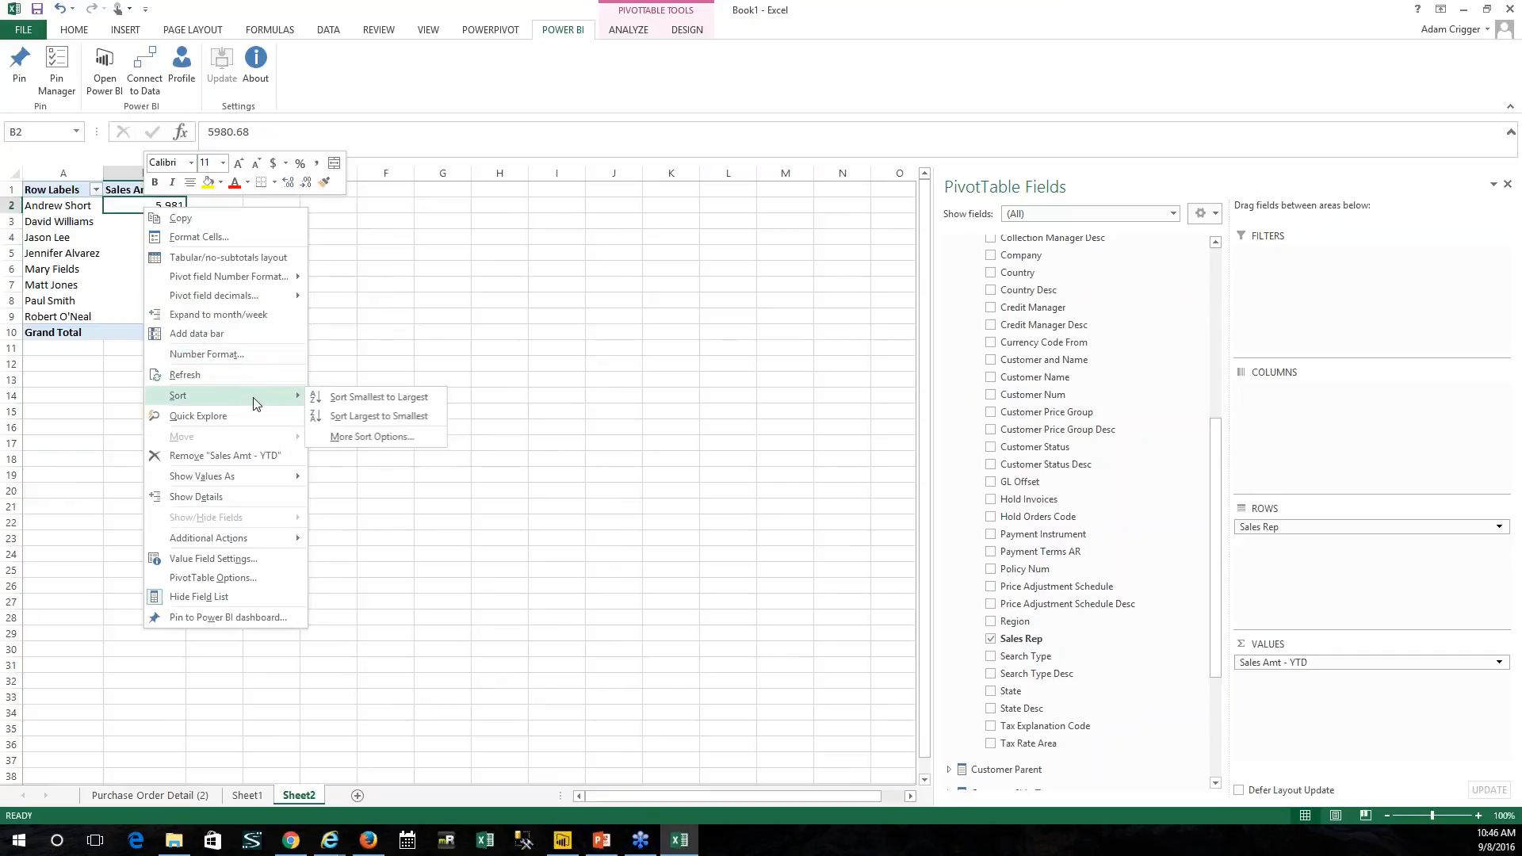
{"action": "left_click", "coordinate": [343, 418]}
{"action": "left_click", "coordinate": [252, 237]}
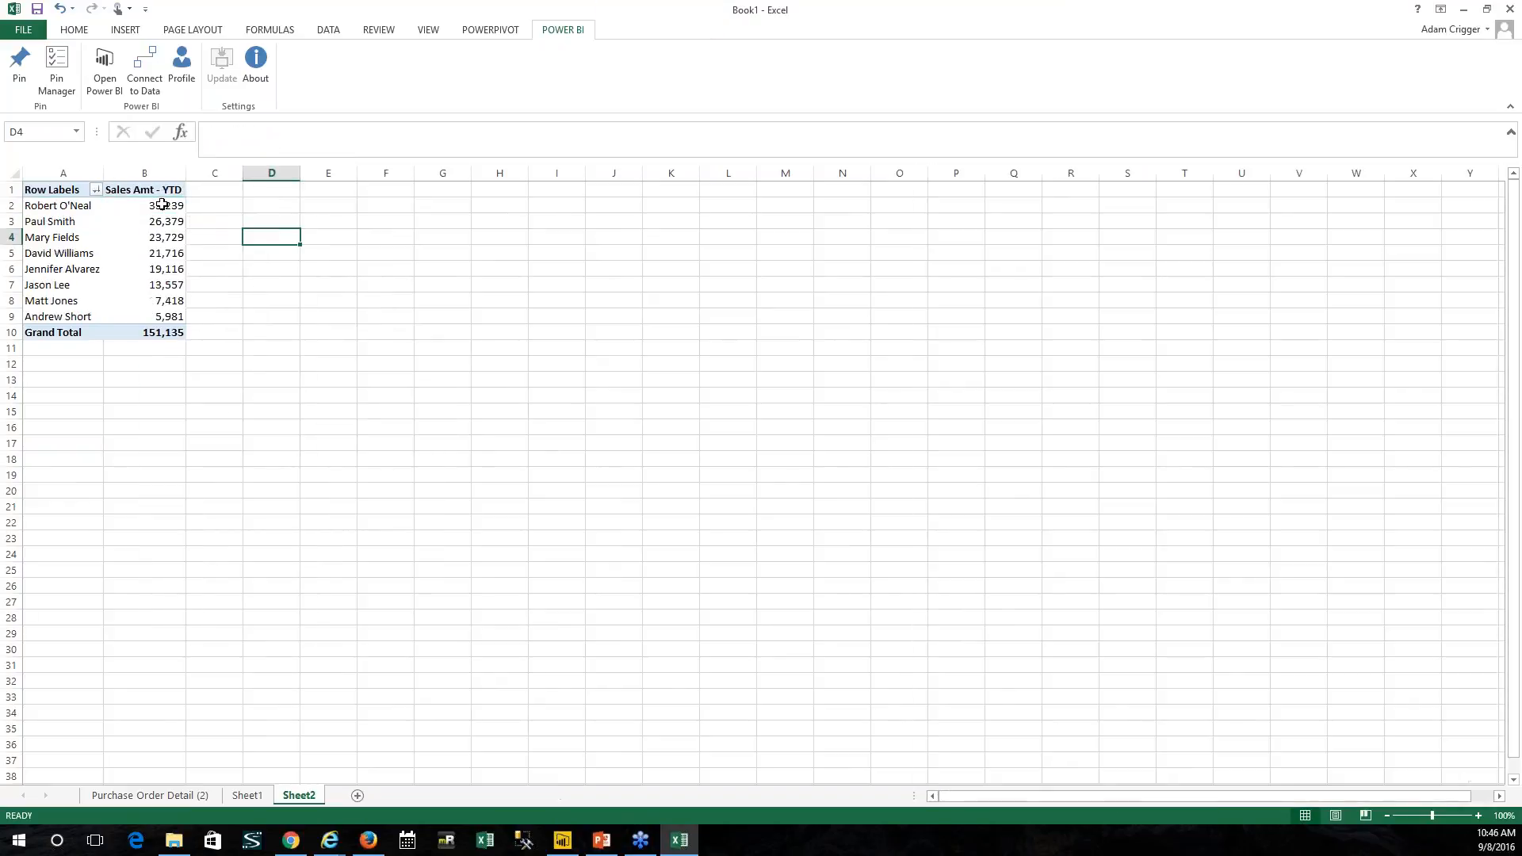
Step: Insert a People Graph and create it from the sales rep names and YTD amounts in A2:B9
{"action": "left_click_drag", "start_coordinate": [44, 204], "coordinate": [152, 321]}
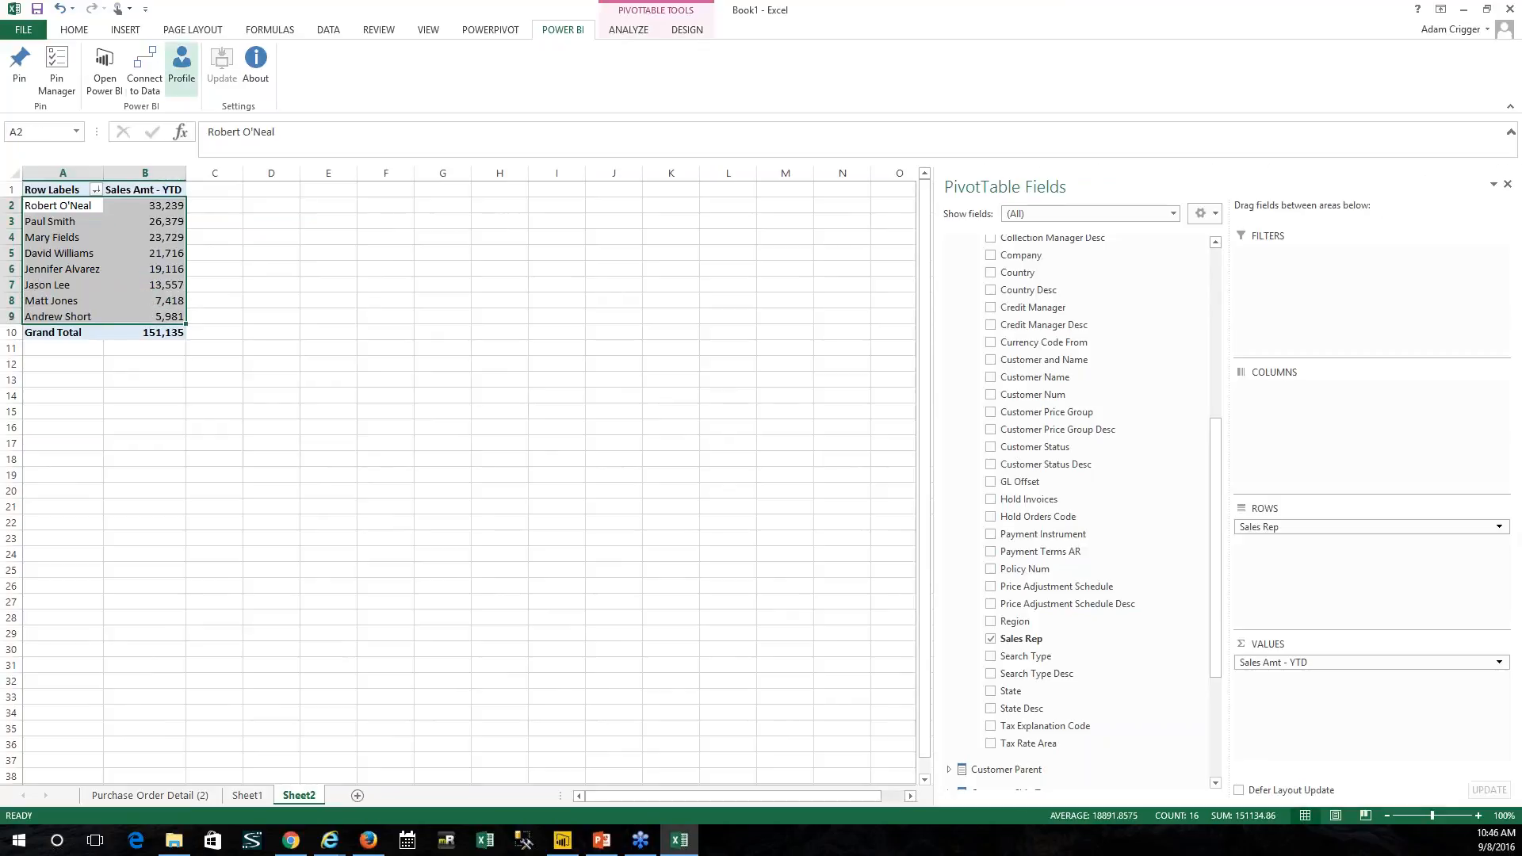
{"action": "left_click", "coordinate": [133, 31]}
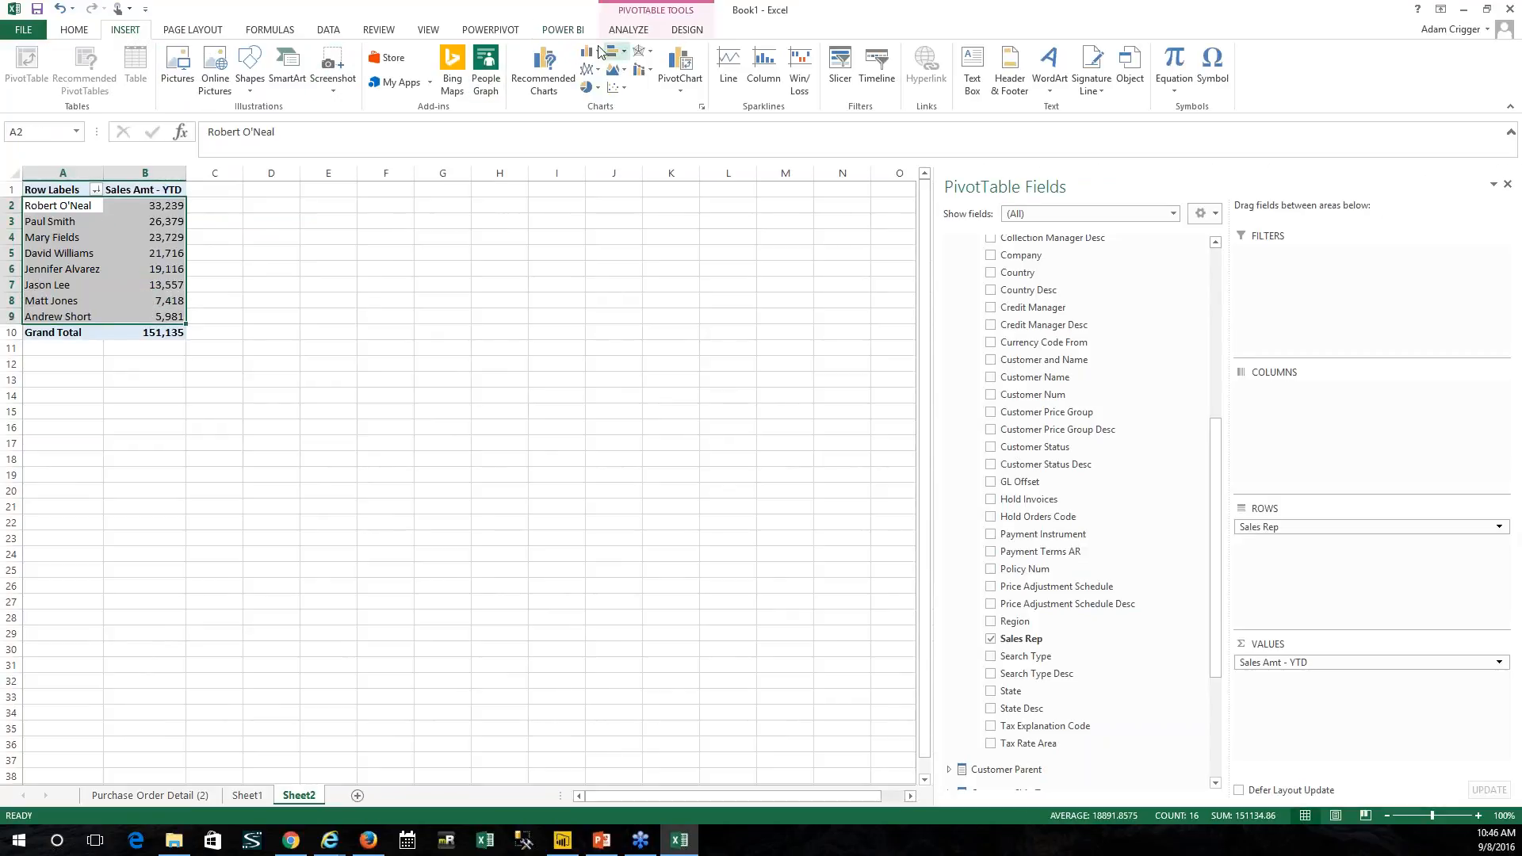
{"action": "left_click", "coordinate": [487, 62]}
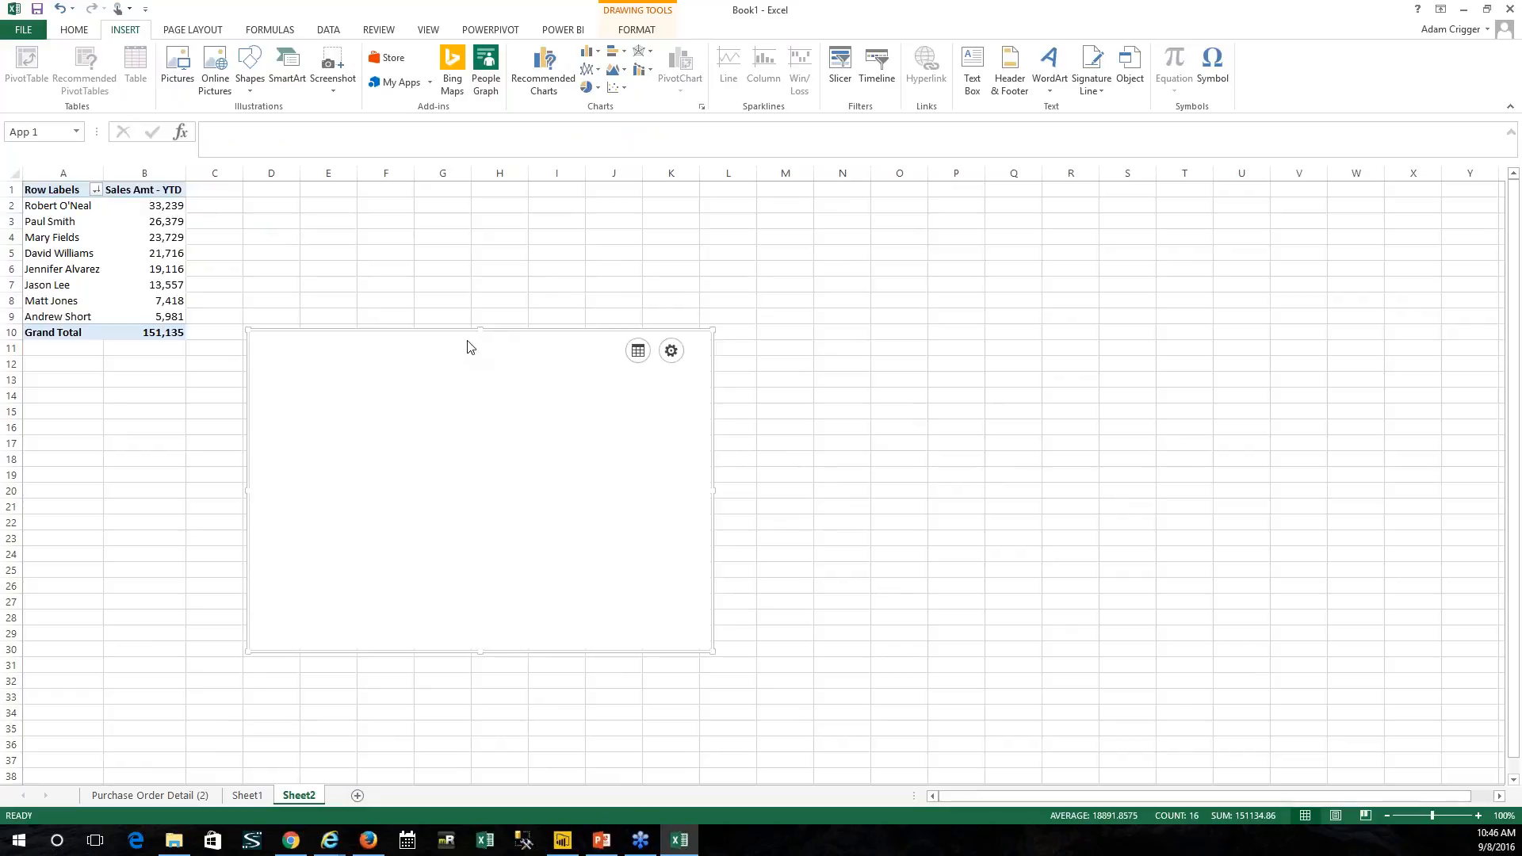
{"action": "left_click", "coordinate": [639, 351]}
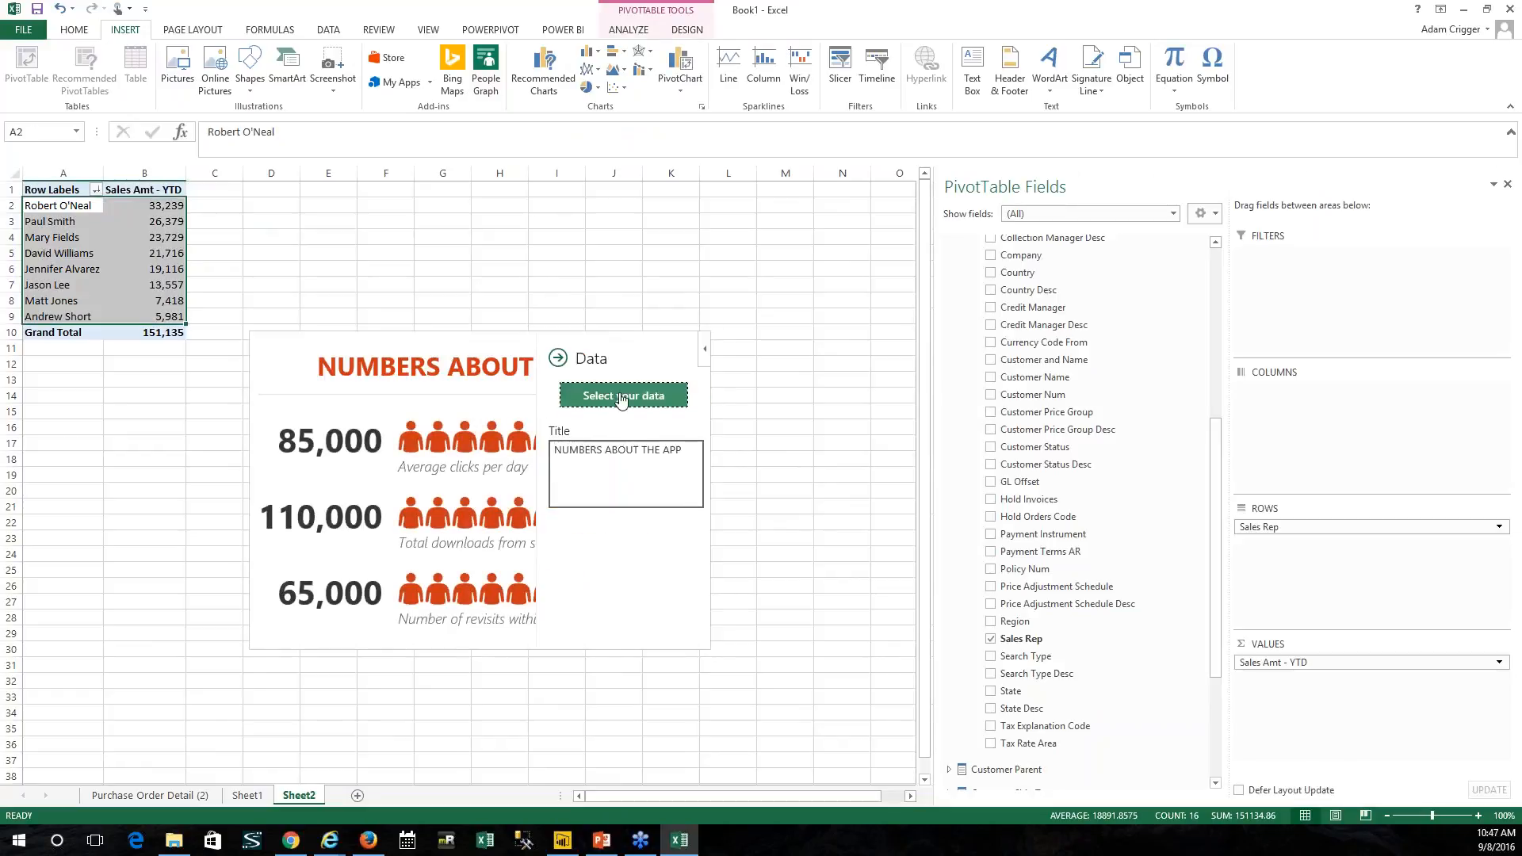
{"action": "left_click", "coordinate": [621, 399]}
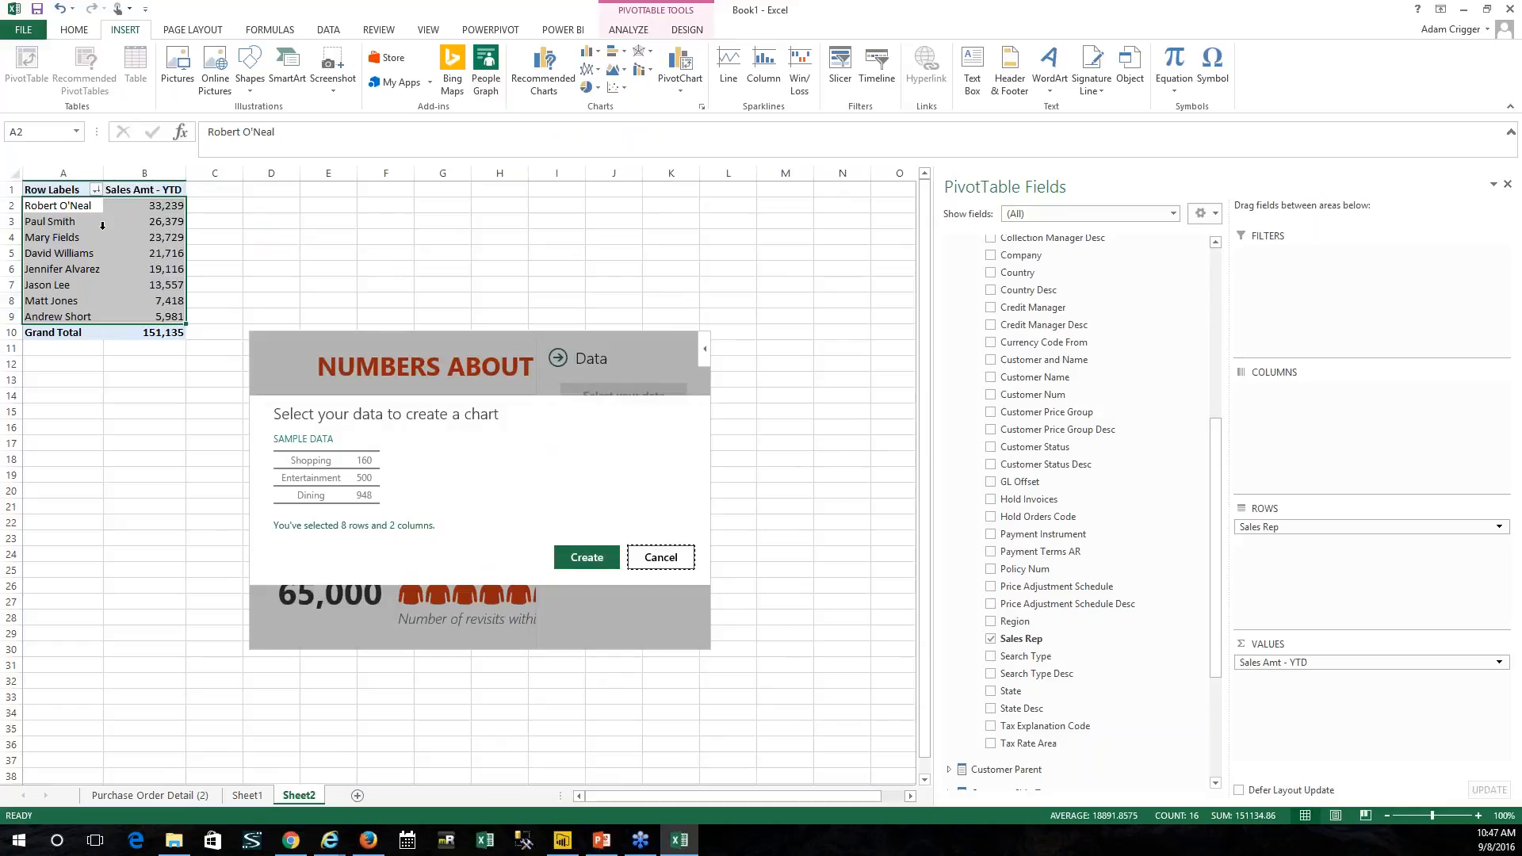
{"action": "left_click", "coordinate": [585, 555]}
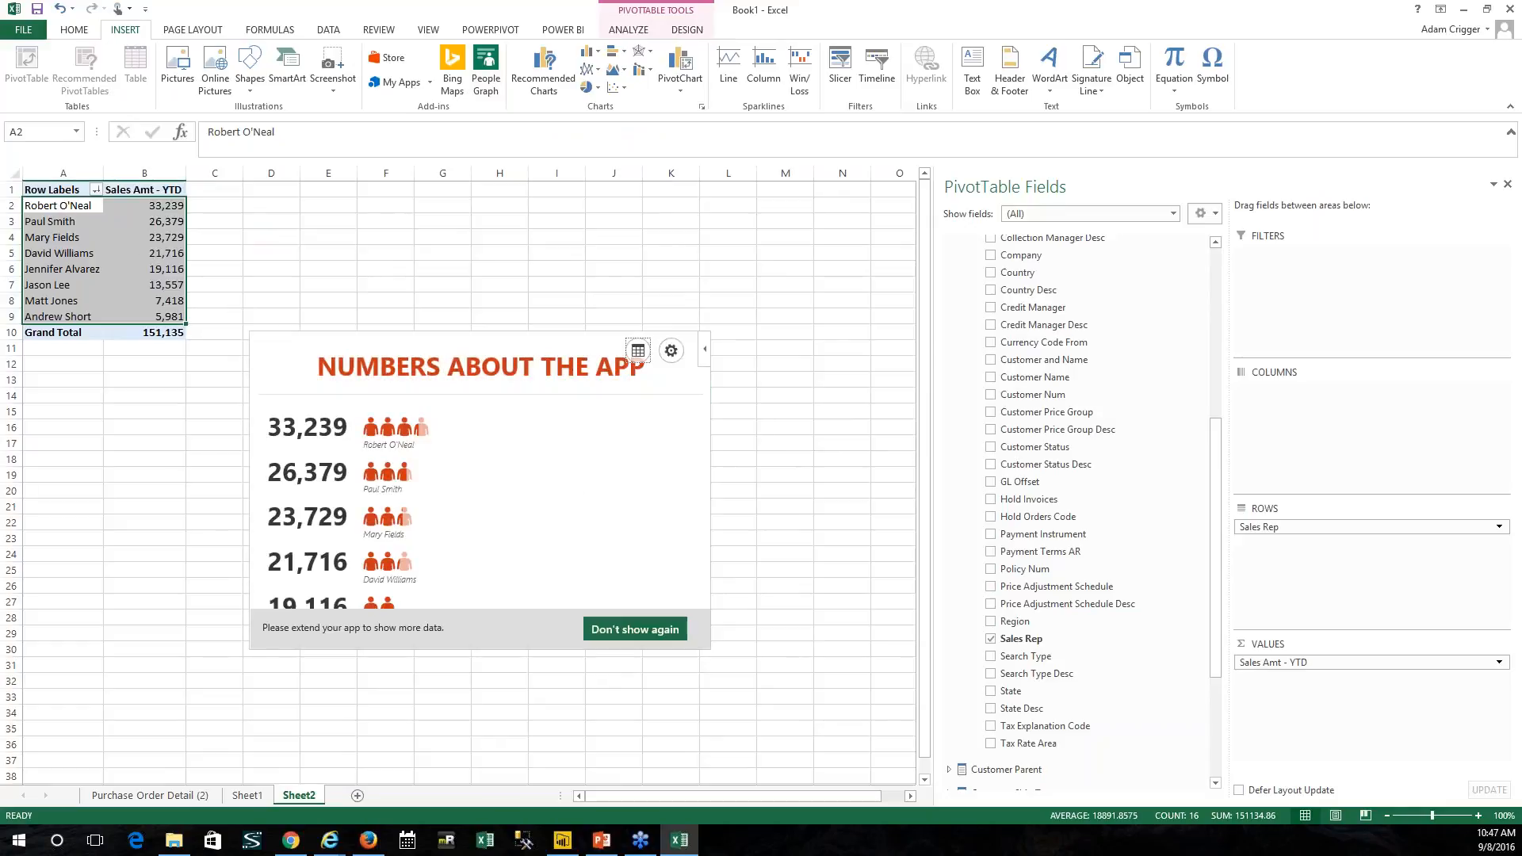
Step: Move the People Graph up beside the PivotTable and resize it narrower and taller, ending at about row 28
{"action": "left_click_drag", "start_coordinate": [432, 346], "coordinate": [413, 213]}
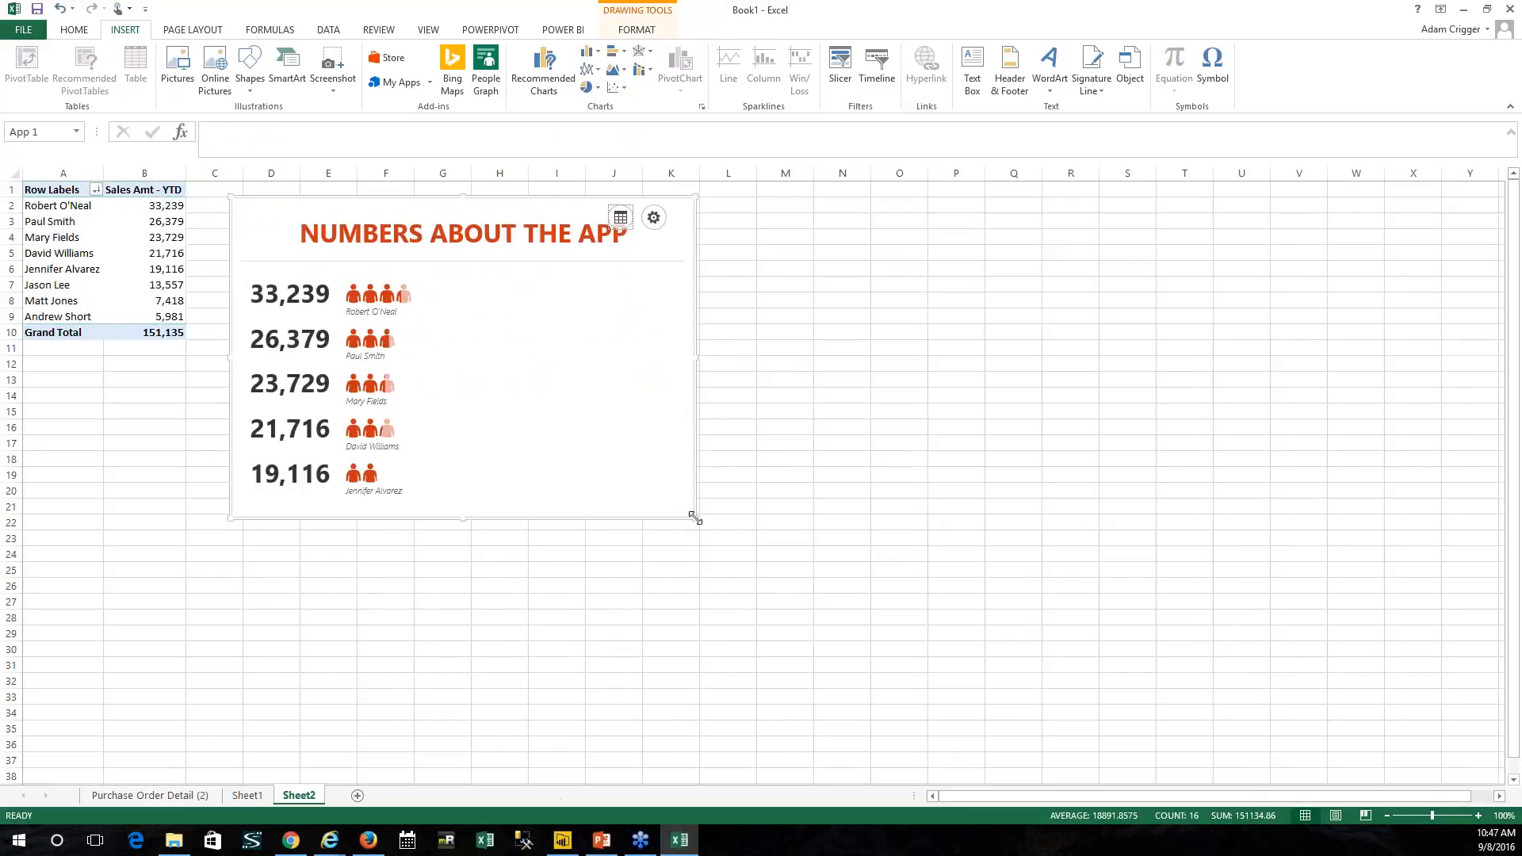
{"action": "left_click_drag", "start_coordinate": [692, 521], "coordinate": [658, 624]}
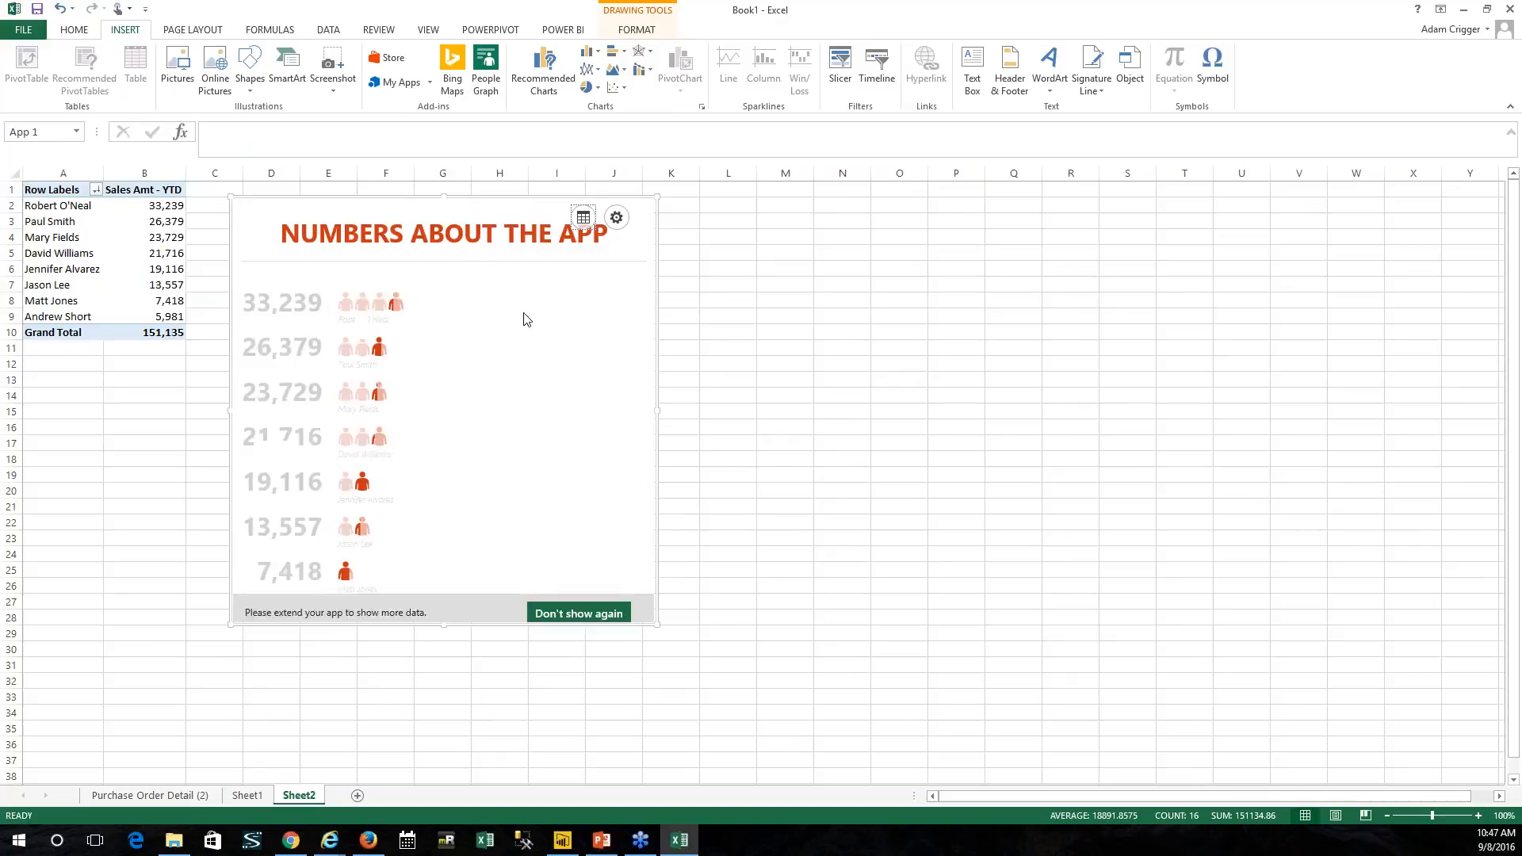
Step: Set the People Graph's title to "YTD Sales by Rep"
{"action": "left_click", "coordinate": [583, 218]}
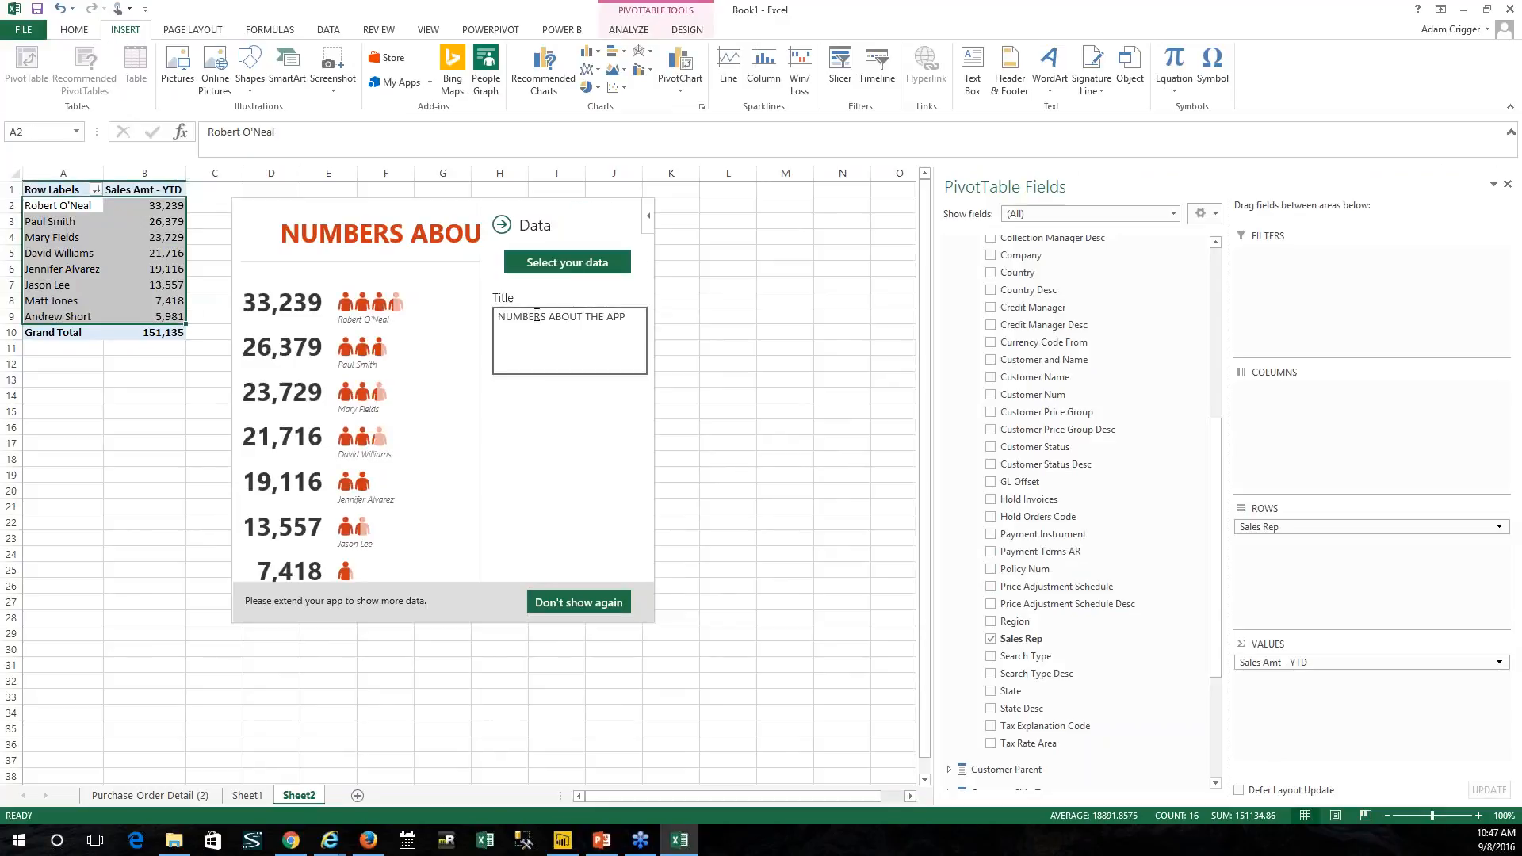
{"action": "left_click_drag", "start_coordinate": [498, 316], "coordinate": [673, 333]}
{"action": "type", "text": "Y"}
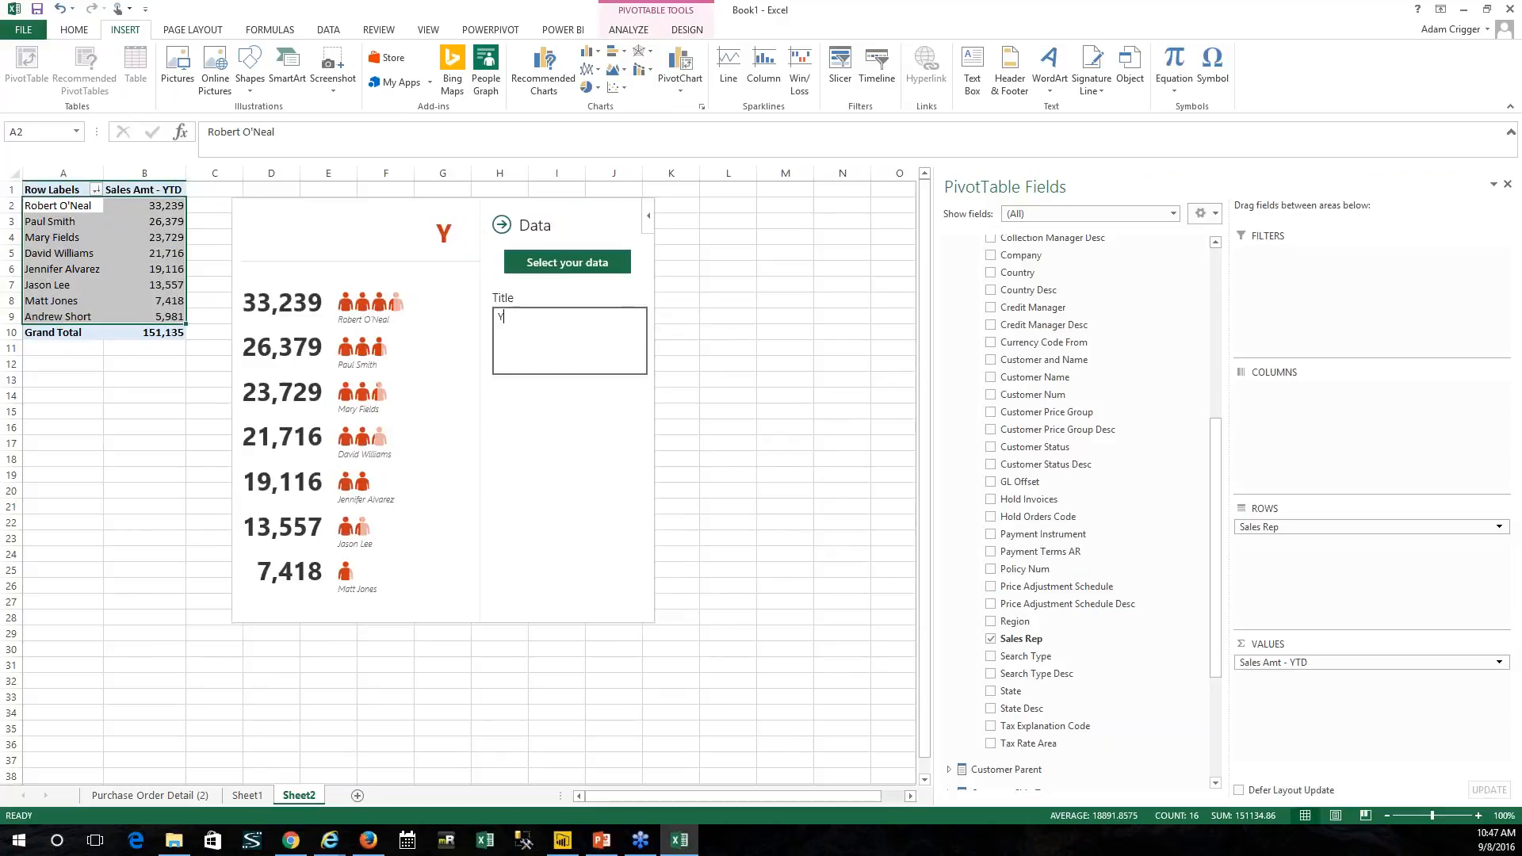
{"action": "type", "text": "TD Salesby"}
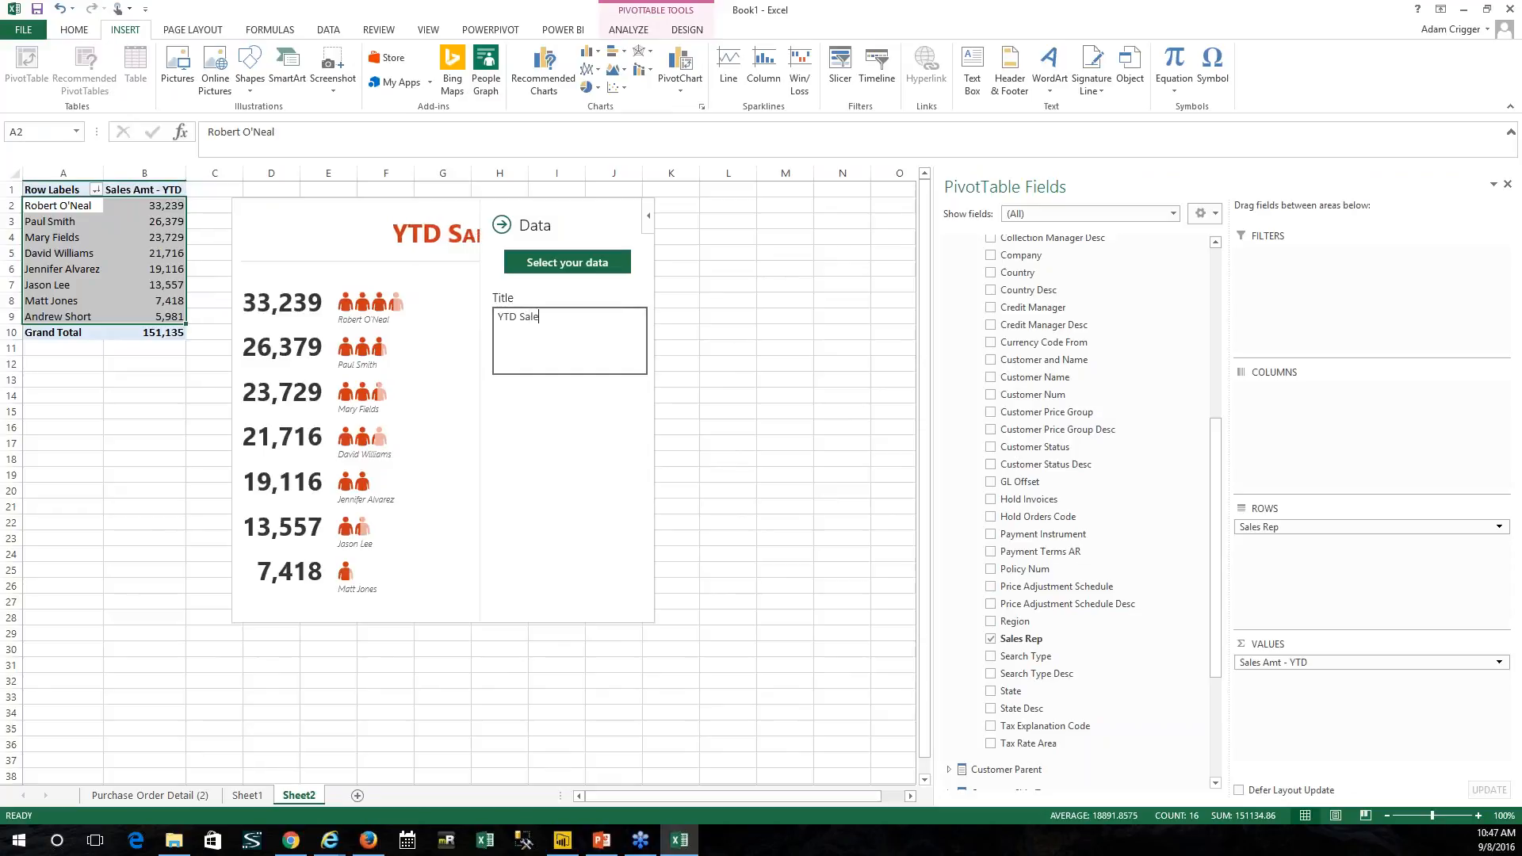
{"action": "key", "text": "BackSpace"}
{"action": "key", "text": "BackSpace"}
{"action": "key", "text": "BackSpace"}
{"action": "type", "text": "byR"}
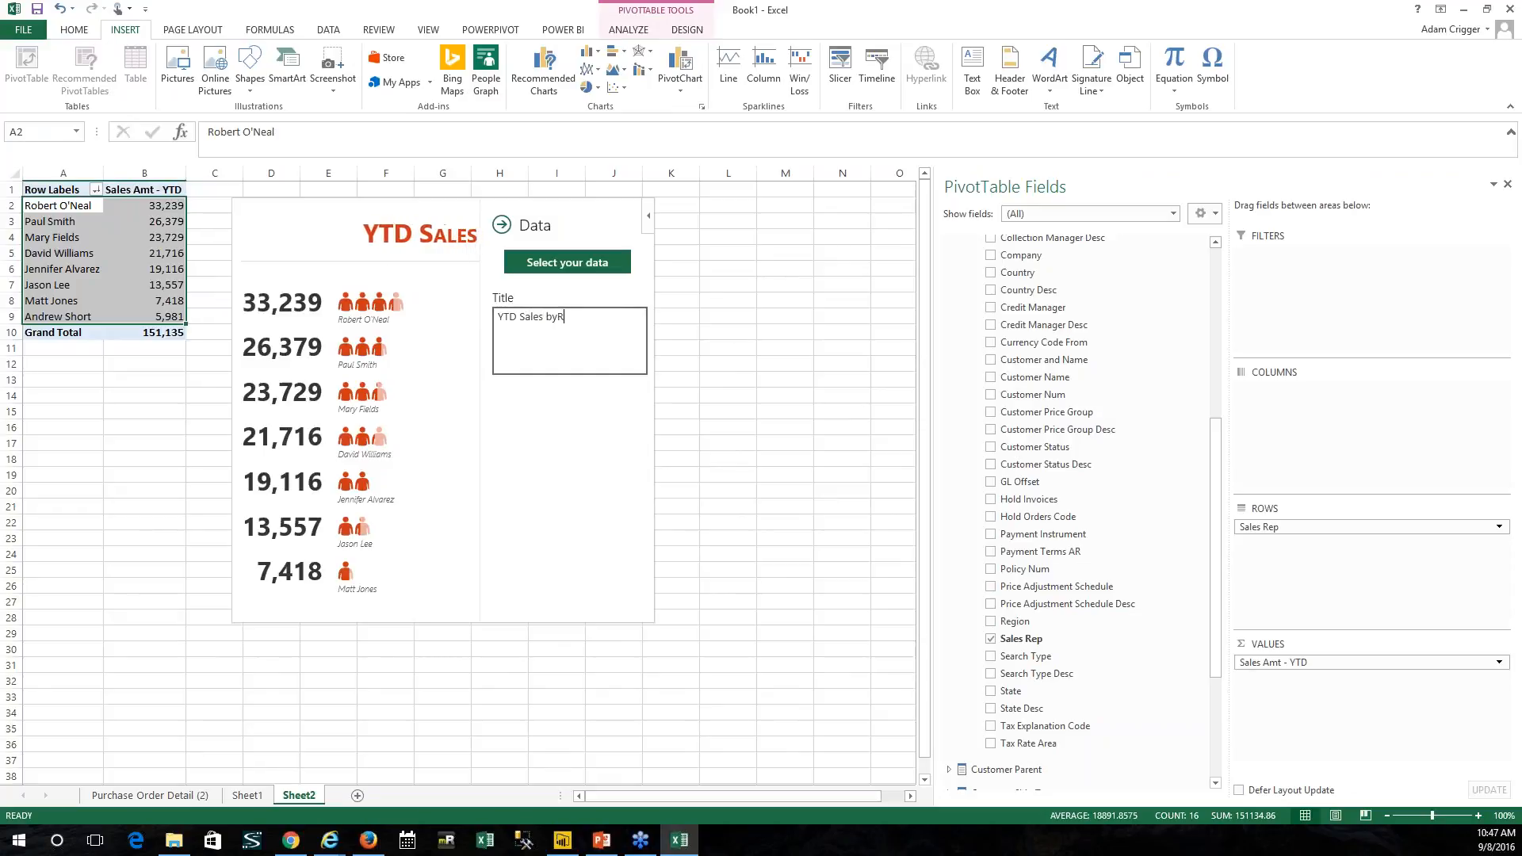
{"action": "key", "text": "BackSpace"}
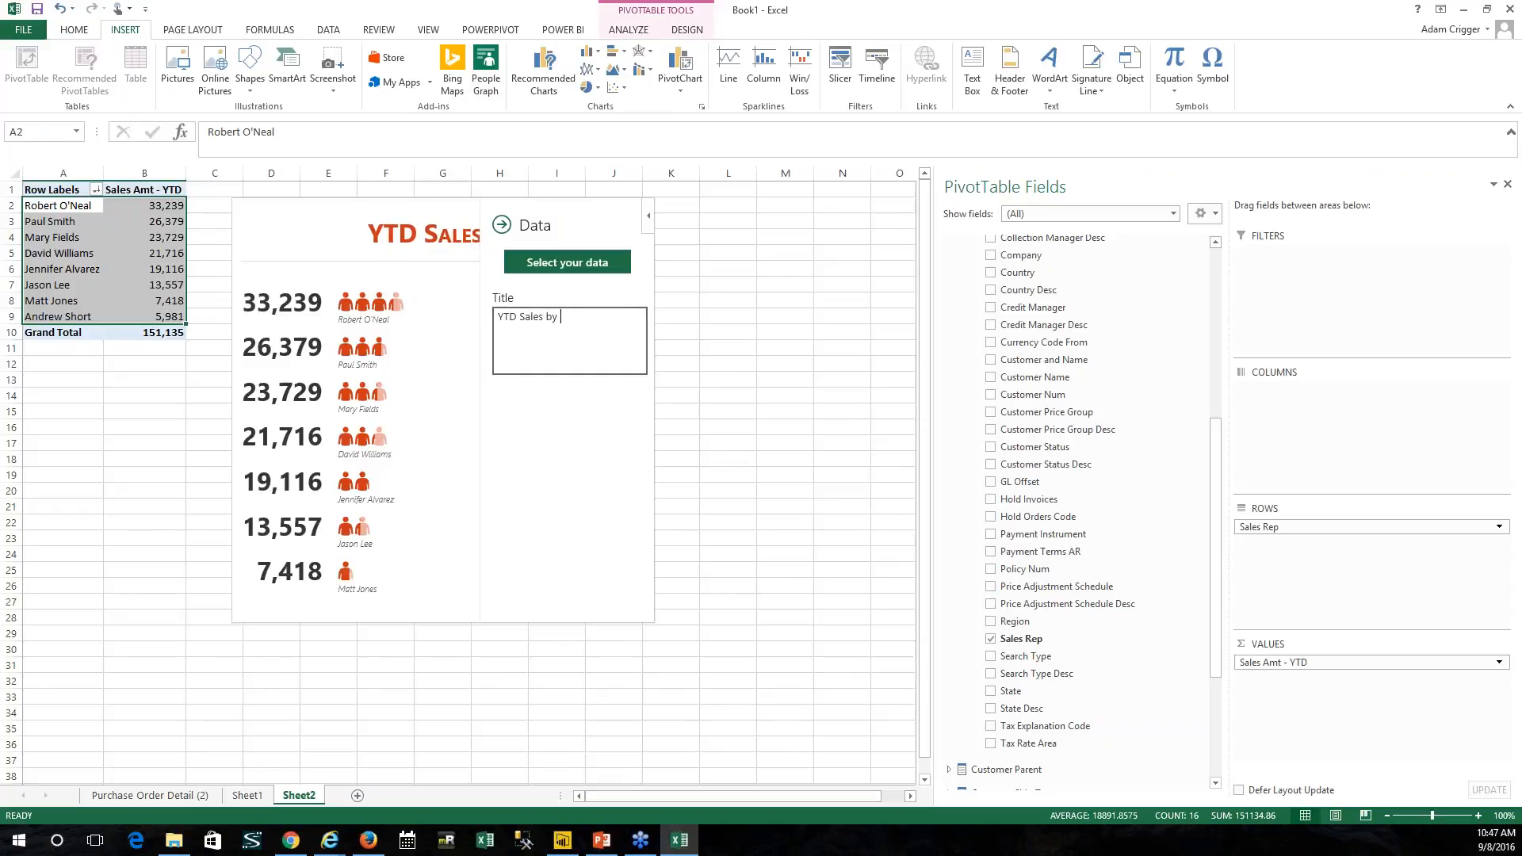
{"action": "type", "text": "Rep"}
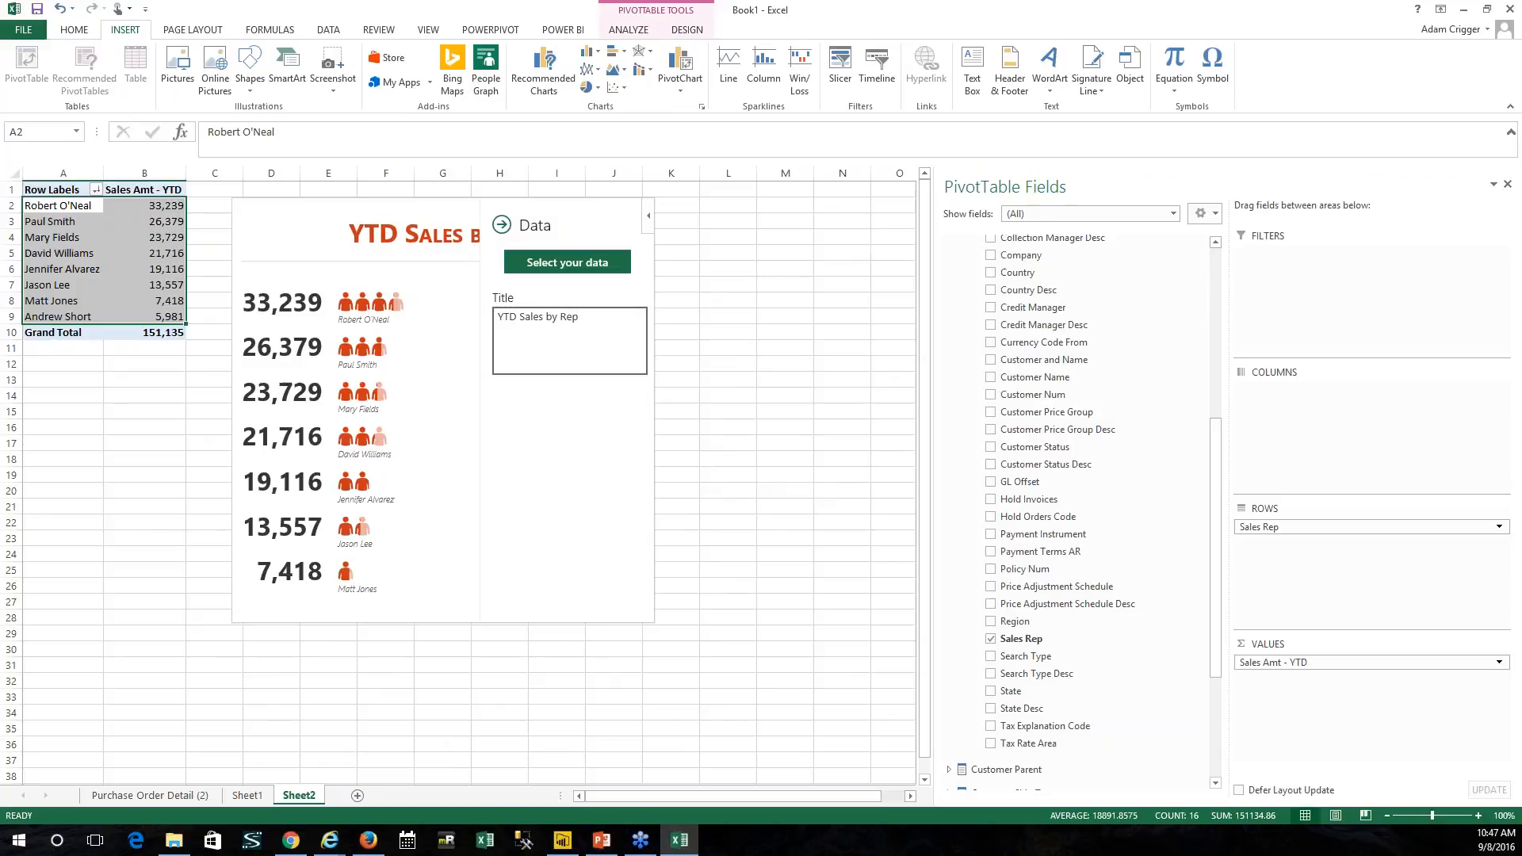
Step: Close the People Graph's data settings and narrow the graph so it ends in about column I
{"action": "left_click", "coordinate": [598, 413]}
{"action": "left_click", "coordinate": [502, 225]}
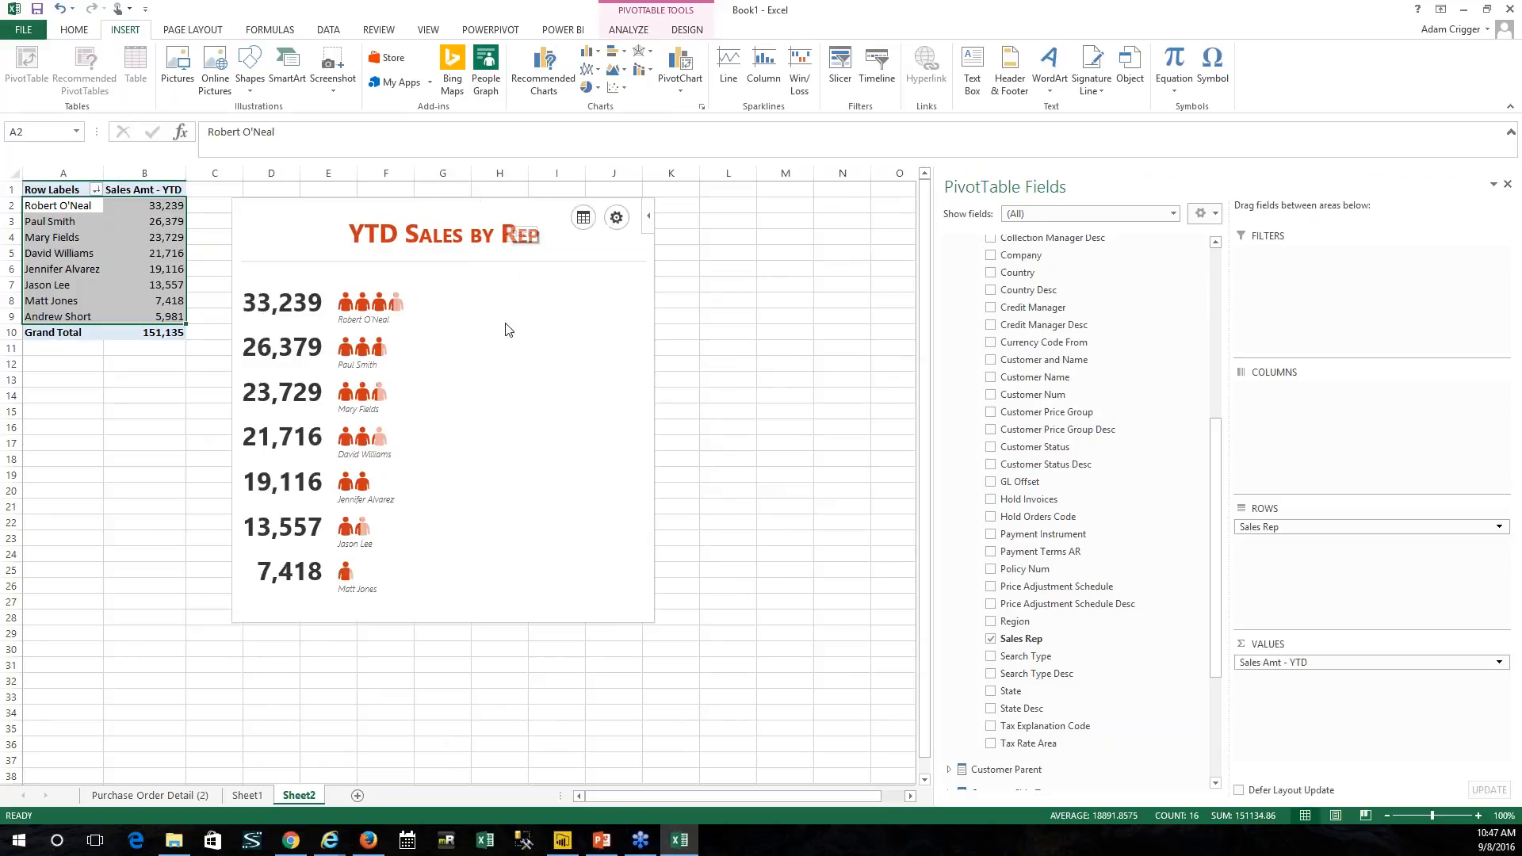
{"action": "left_click", "coordinate": [622, 354]}
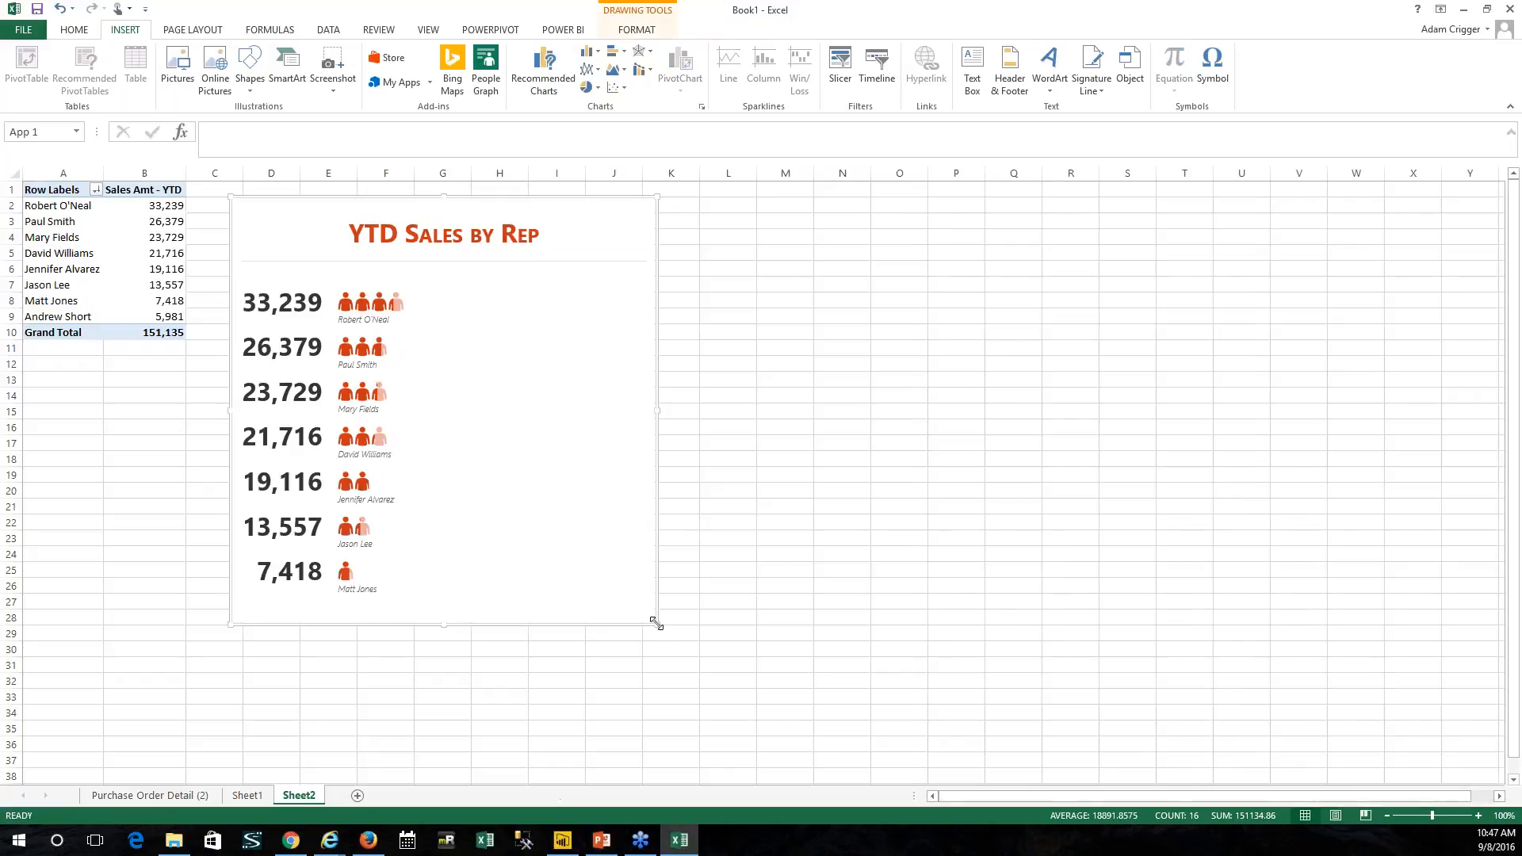
{"action": "left_click_drag", "start_coordinate": [657, 624], "coordinate": [550, 625]}
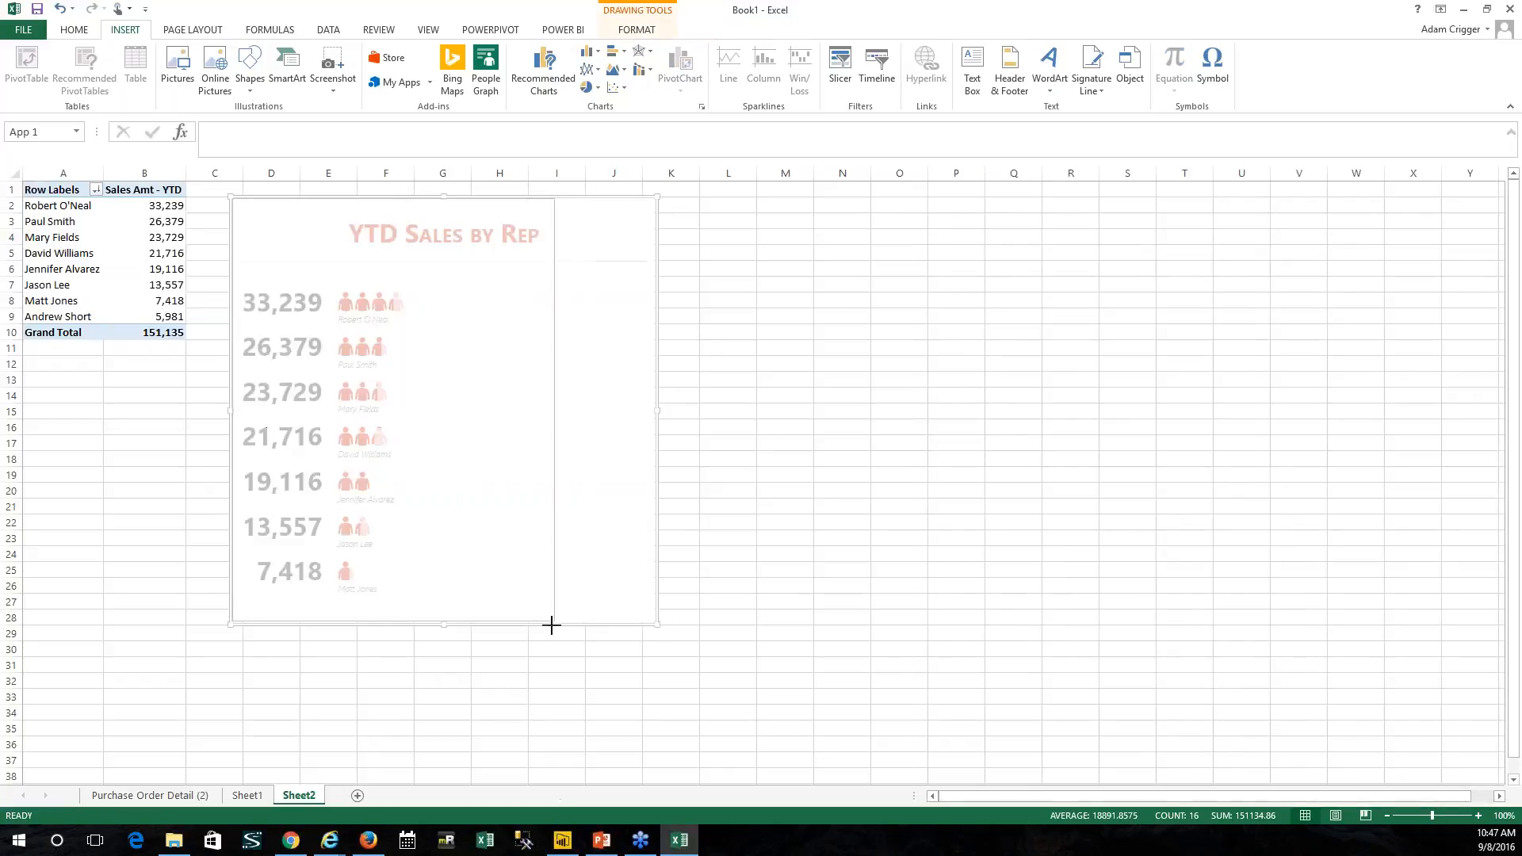
Step: Examine the available shapes in the People Graph's settings
{"action": "left_click", "coordinate": [484, 275]}
{"action": "left_click", "coordinate": [520, 214]}
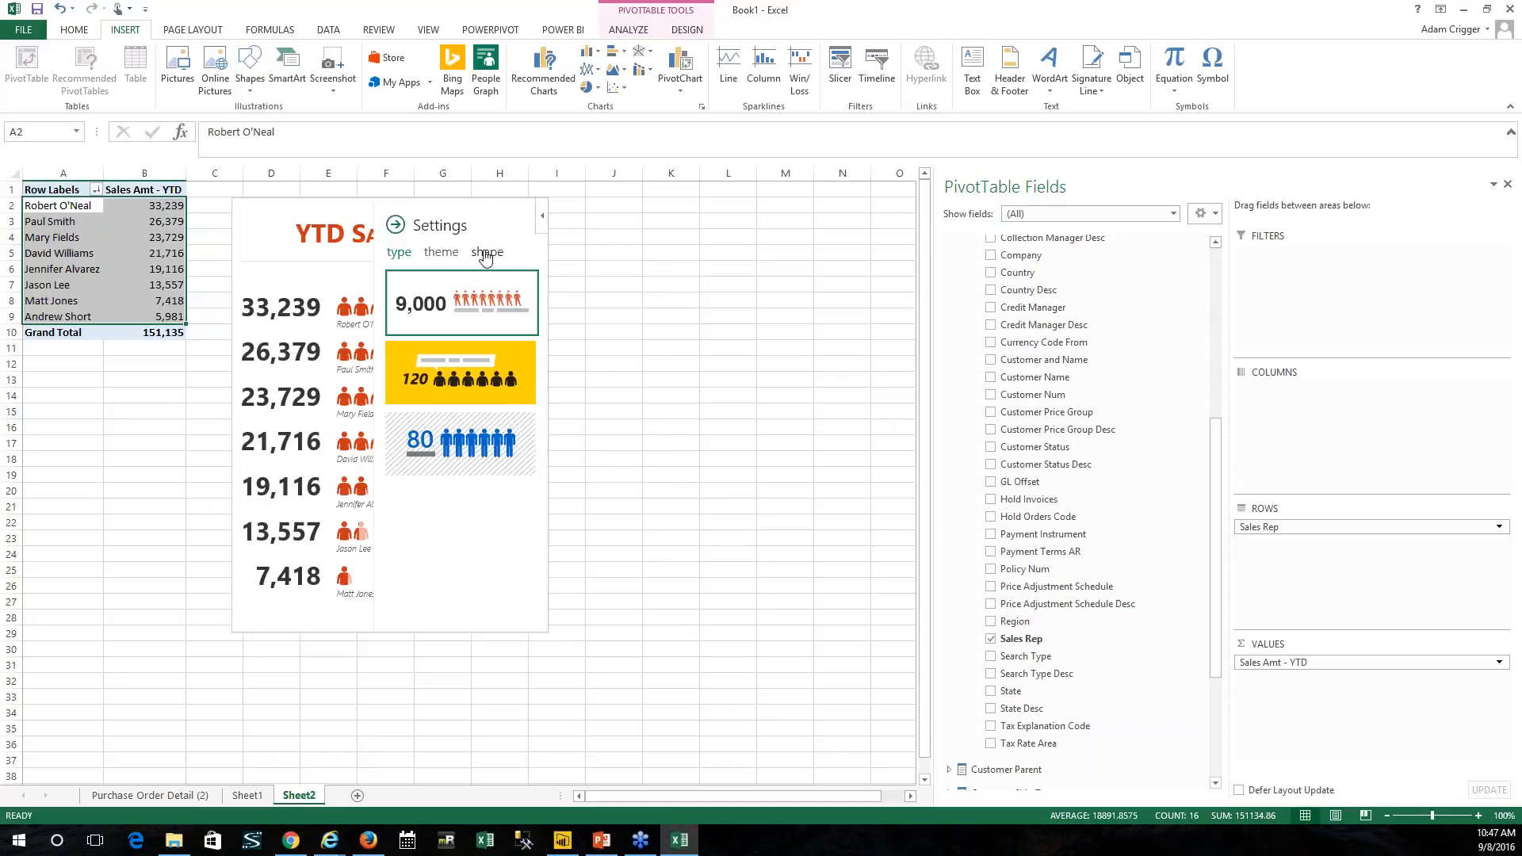
{"action": "left_click", "coordinate": [486, 255]}
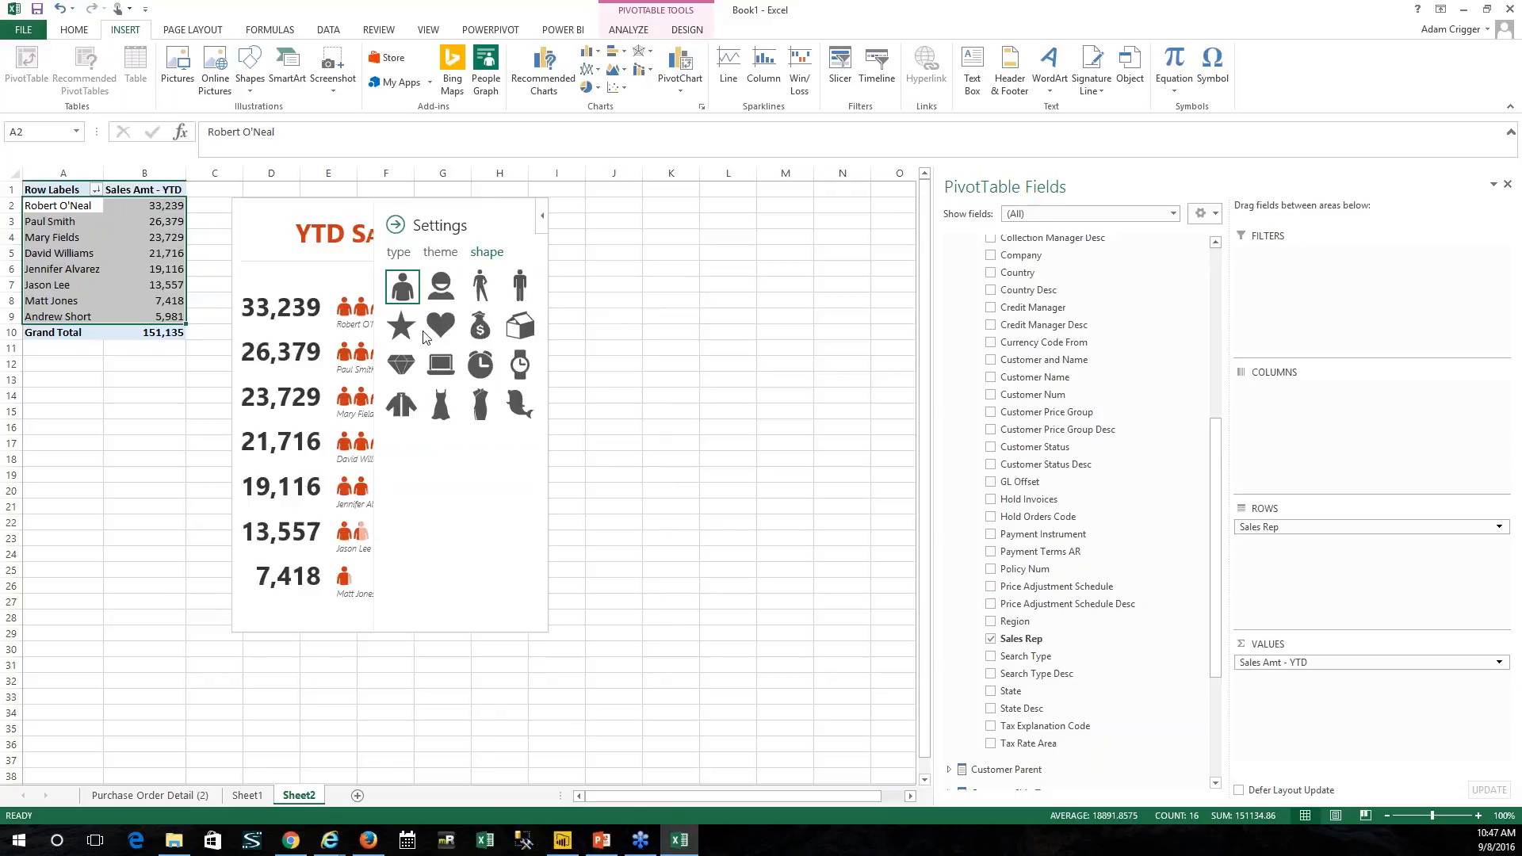
{"action": "left_click", "coordinate": [396, 223]}
{"action": "left_click", "coordinate": [596, 366]}
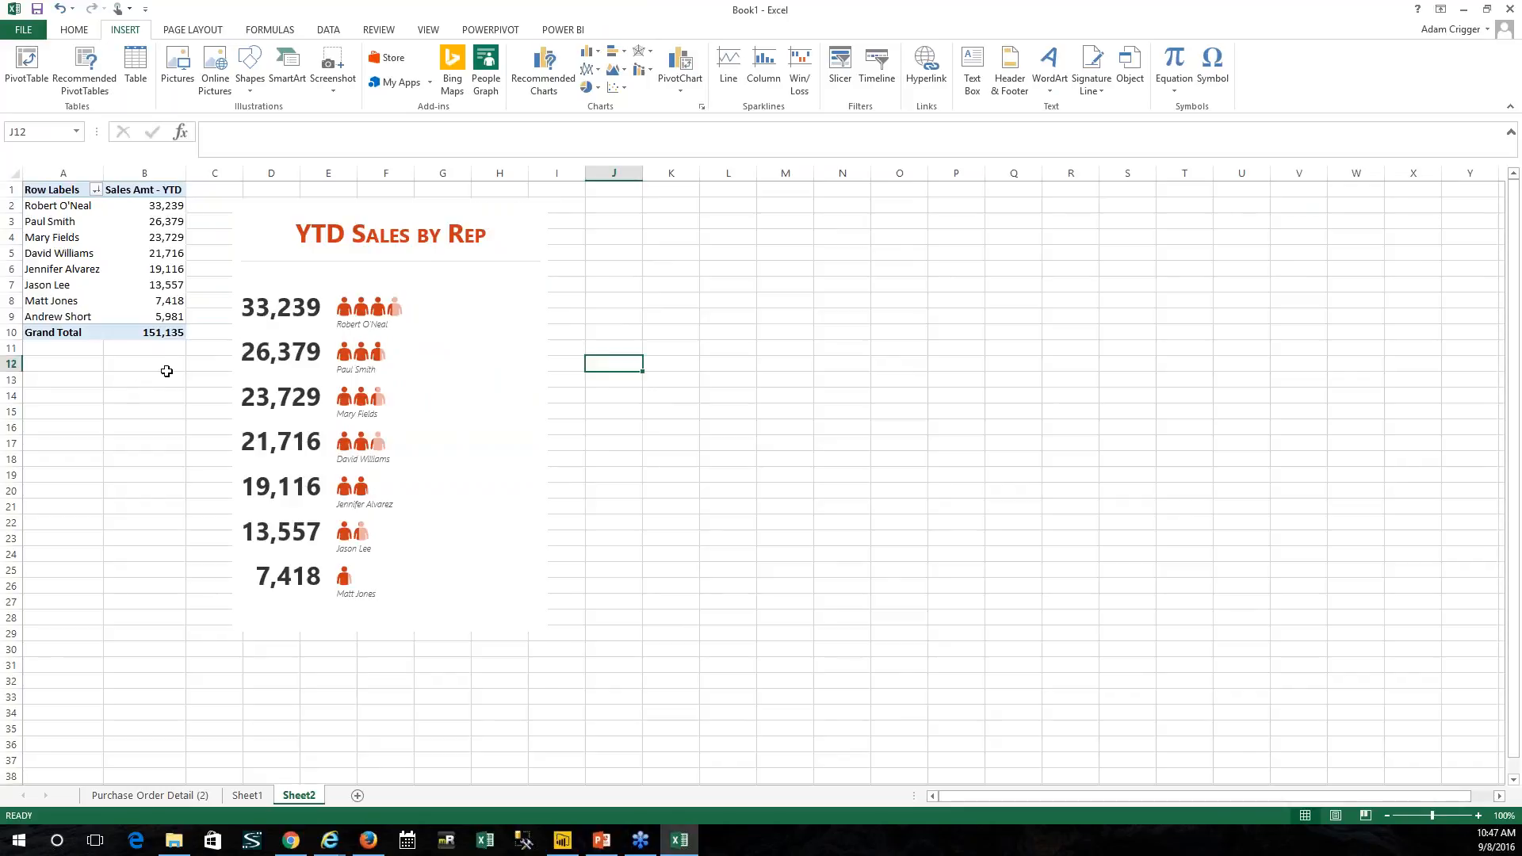
Step: Pin the People Graph to the existing Corporate Dashboard in My Workspace
{"action": "left_click", "coordinate": [562, 31]}
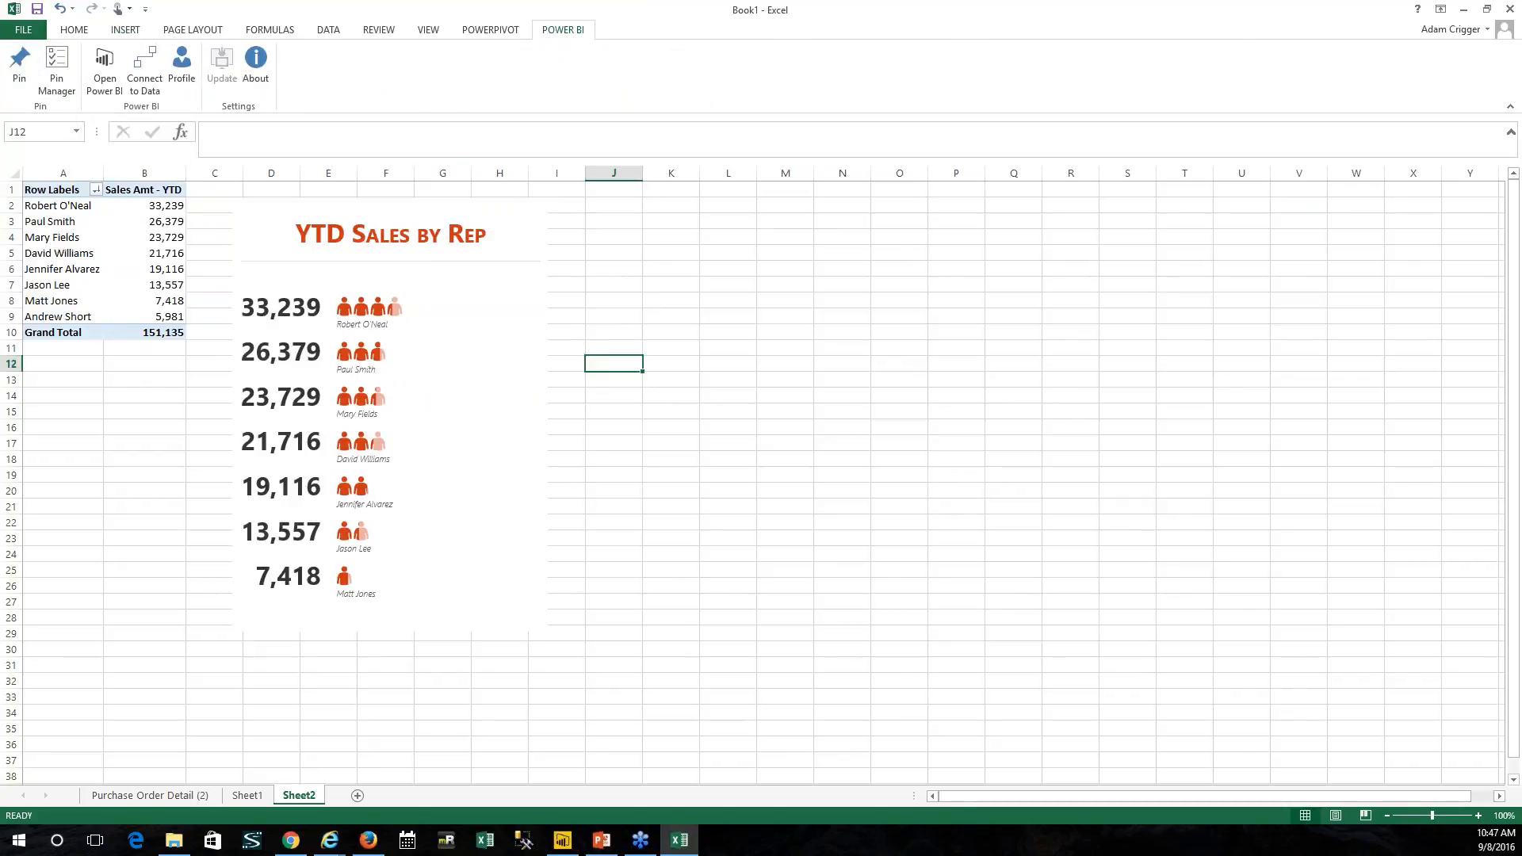
{"action": "mouse_move", "coordinate": [495, 206]}
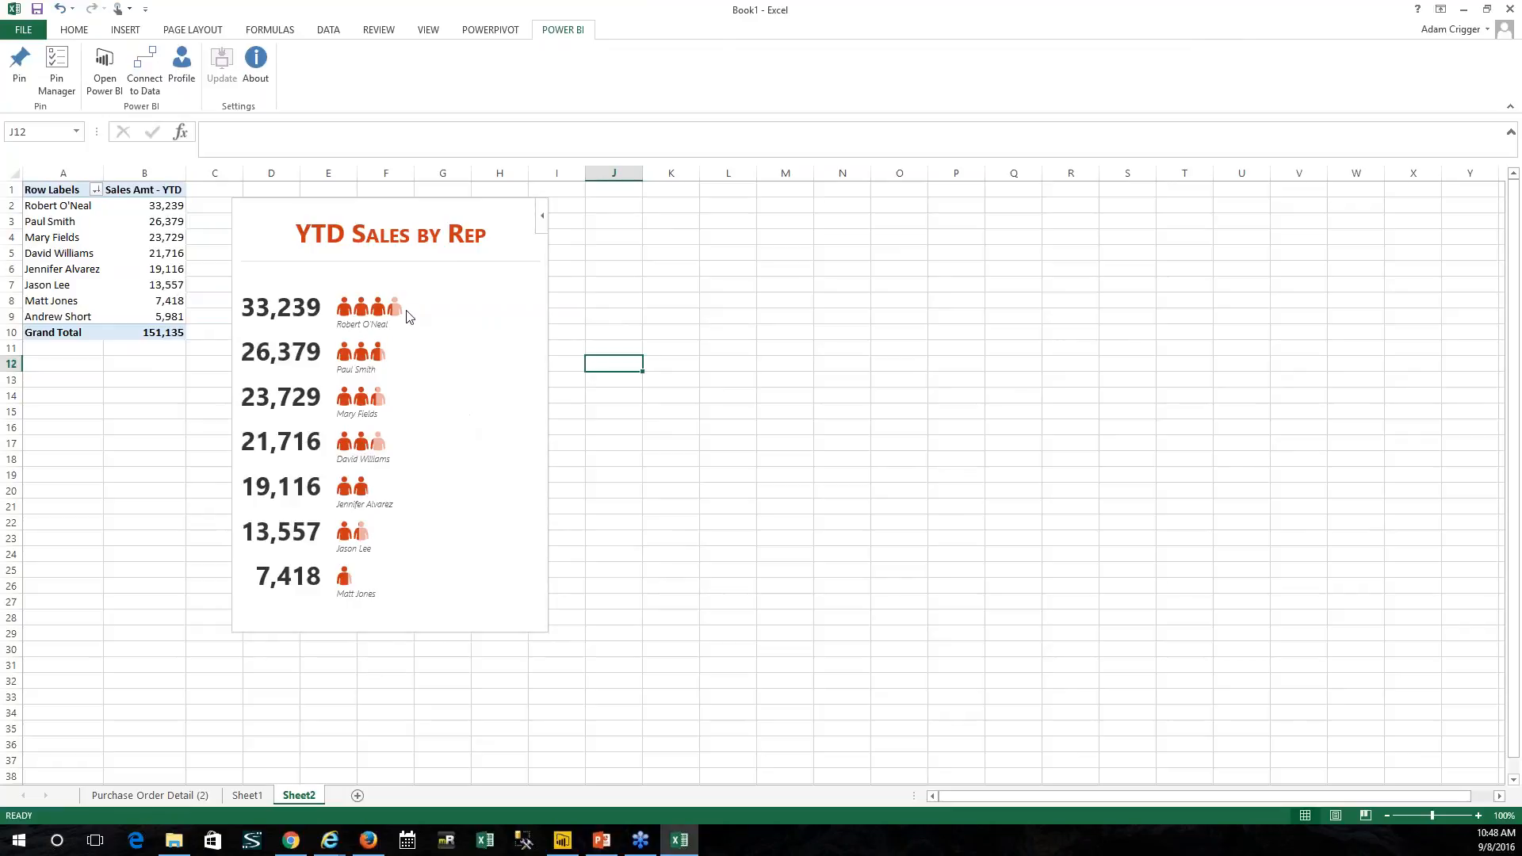
{"action": "left_click", "coordinate": [343, 205]}
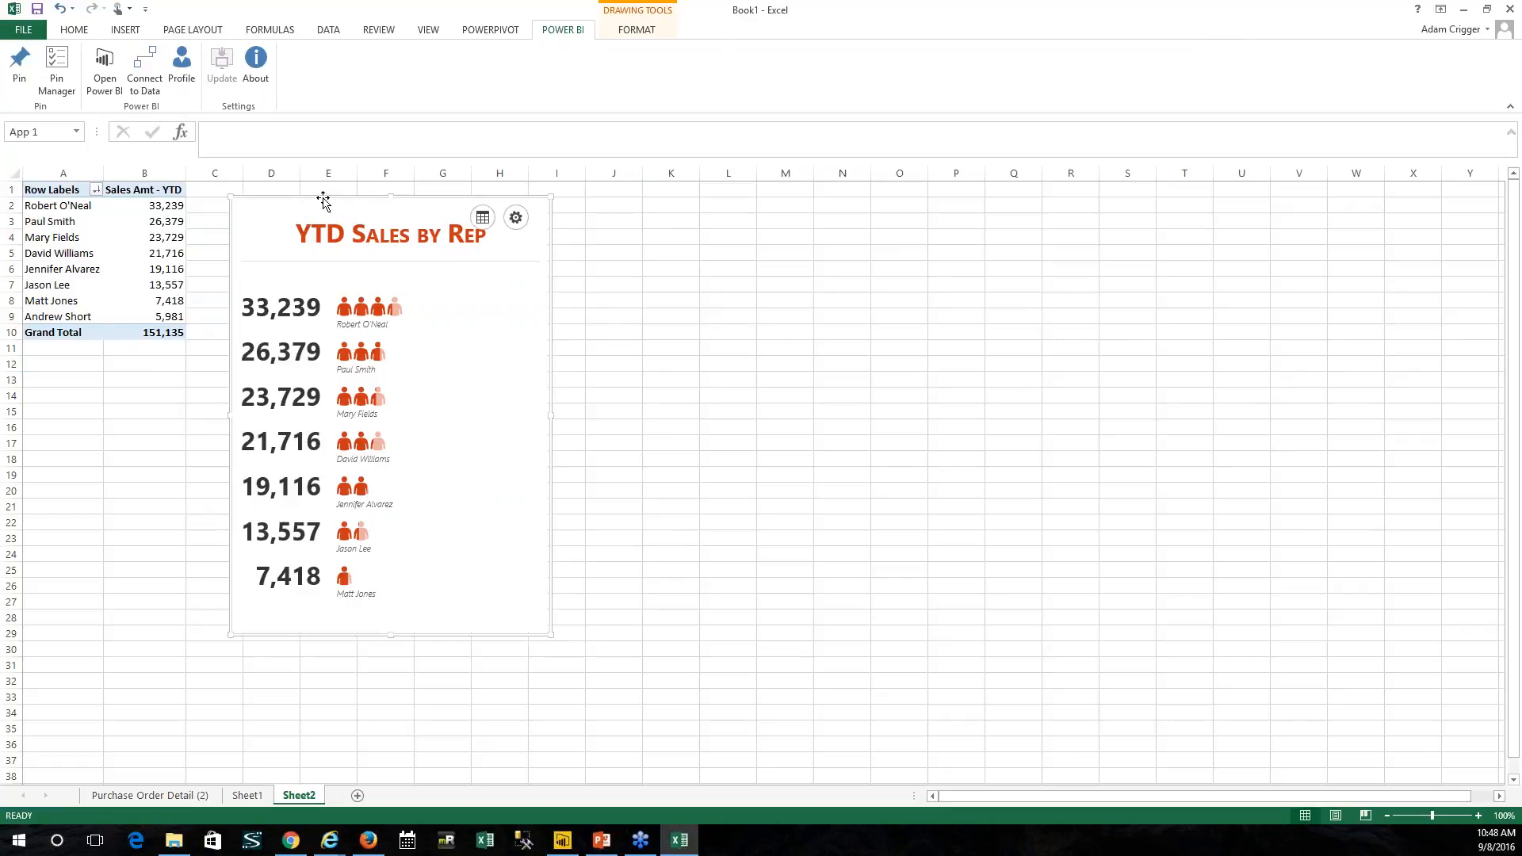
{"action": "left_click", "coordinate": [19, 63]}
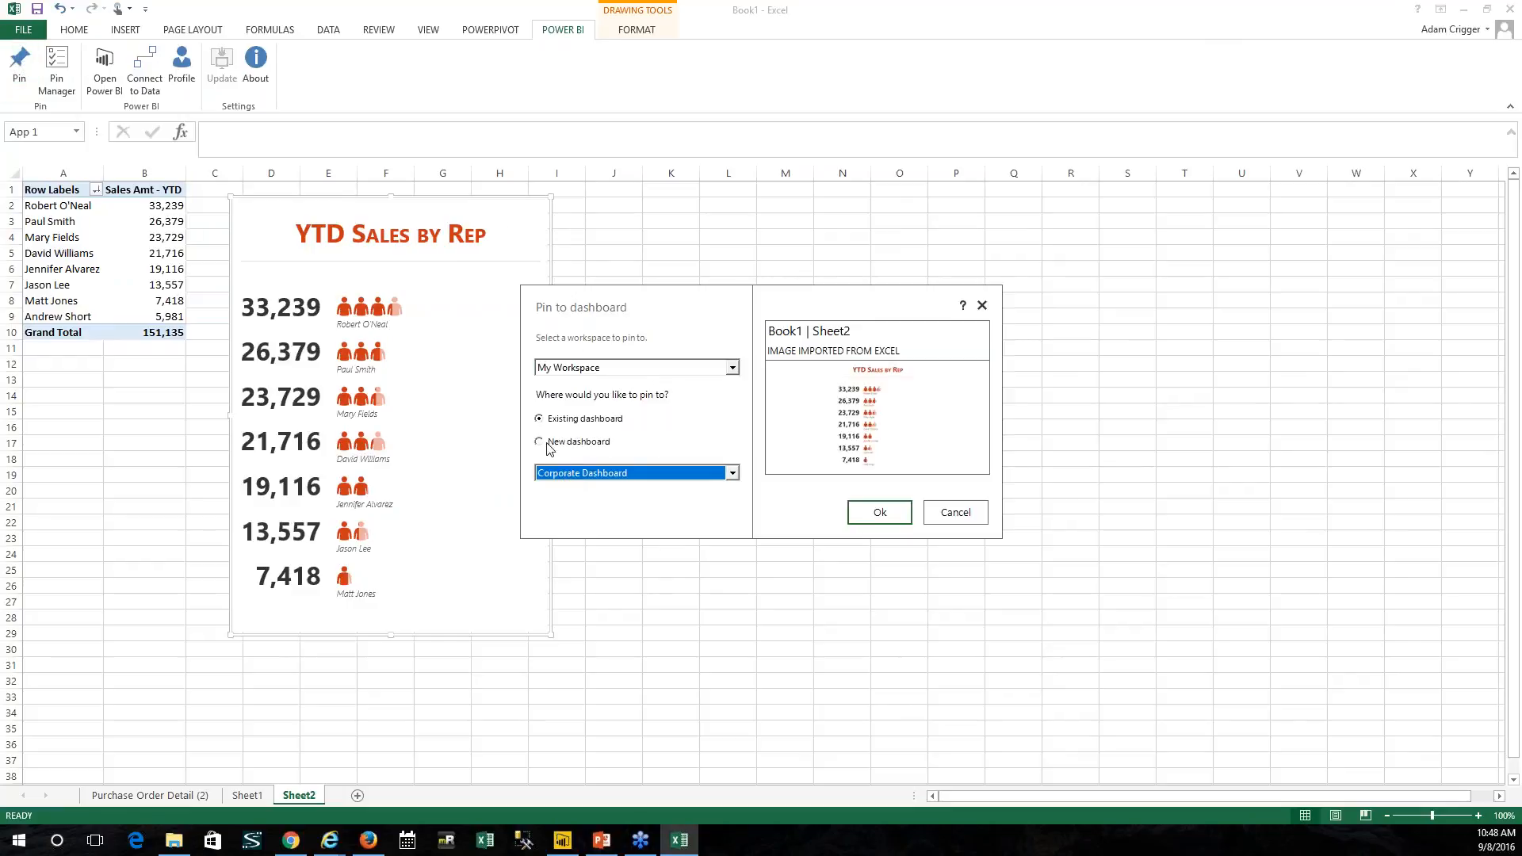
{"action": "left_click", "coordinate": [854, 516]}
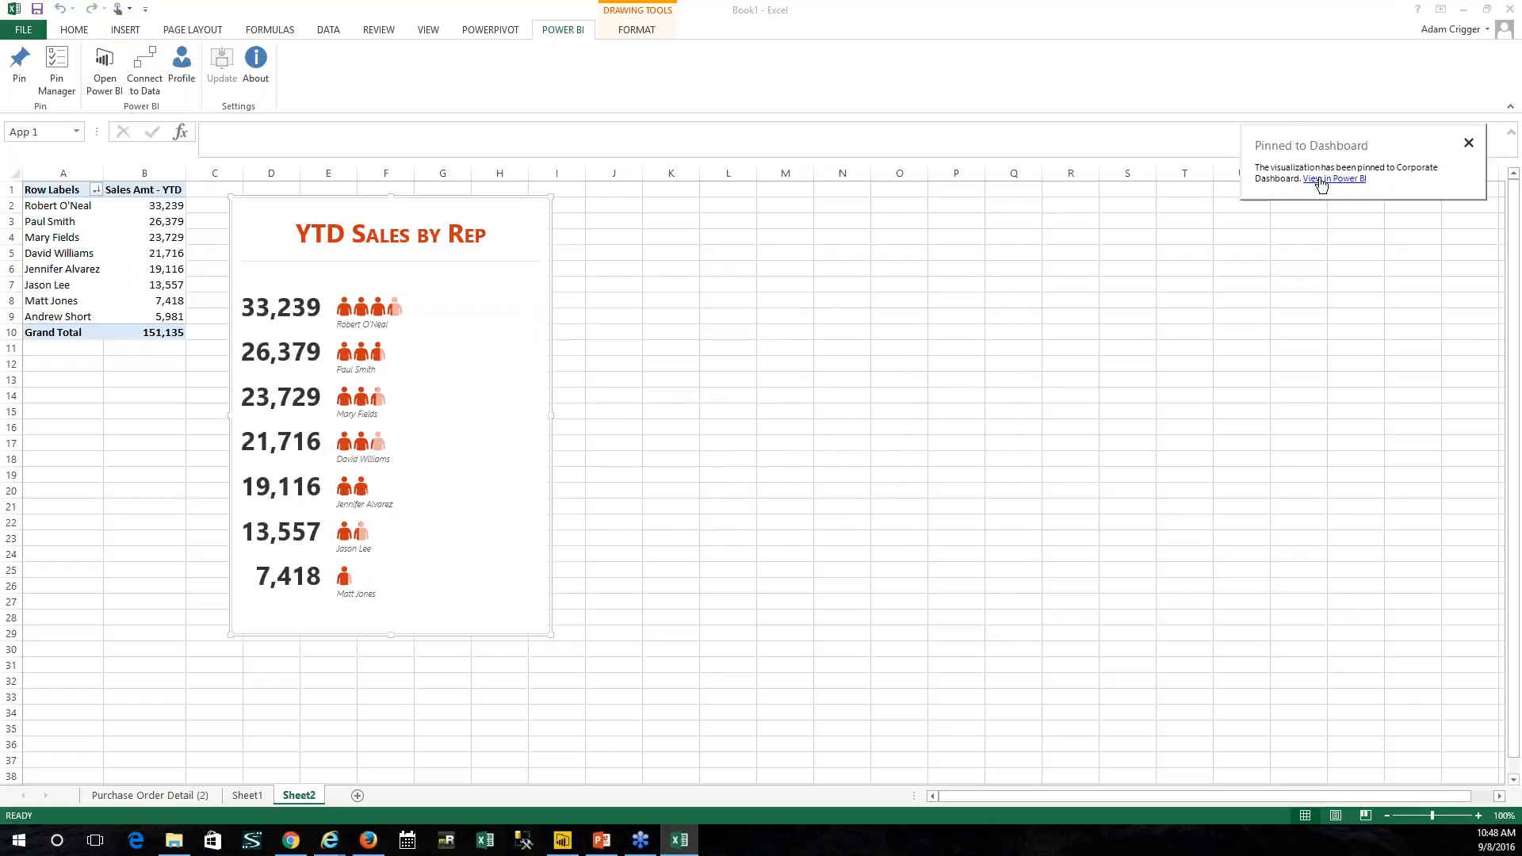
Step: Switch to Power BI in Internet Explorer and view the pinned People Graph tile on the Corporate Dashboard
{"action": "mouse_move", "coordinate": [331, 838]}
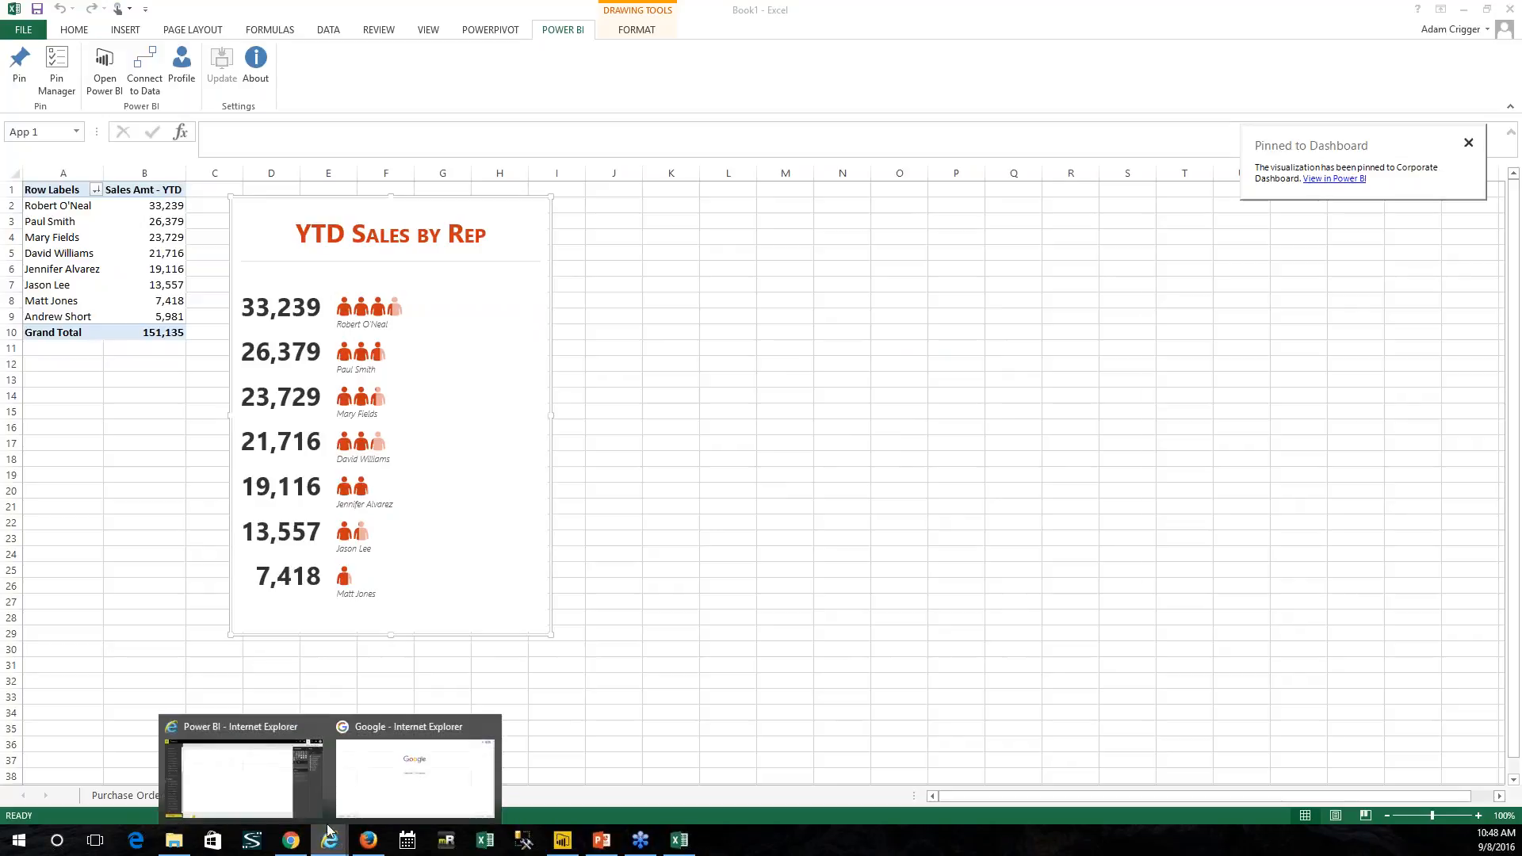
{"action": "left_click", "coordinate": [255, 768]}
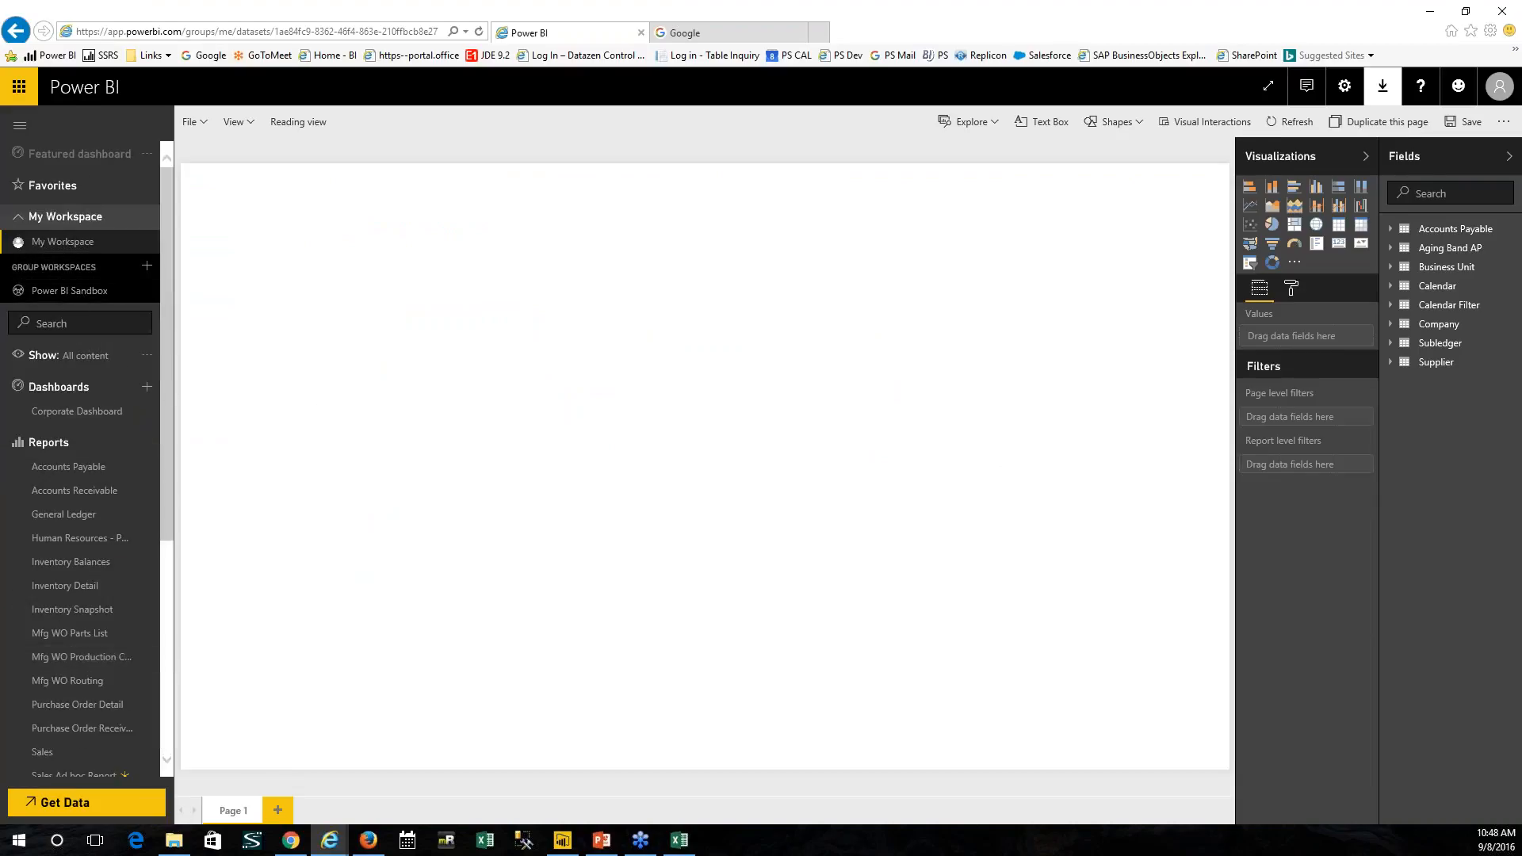
{"action": "left_click", "coordinate": [77, 410]}
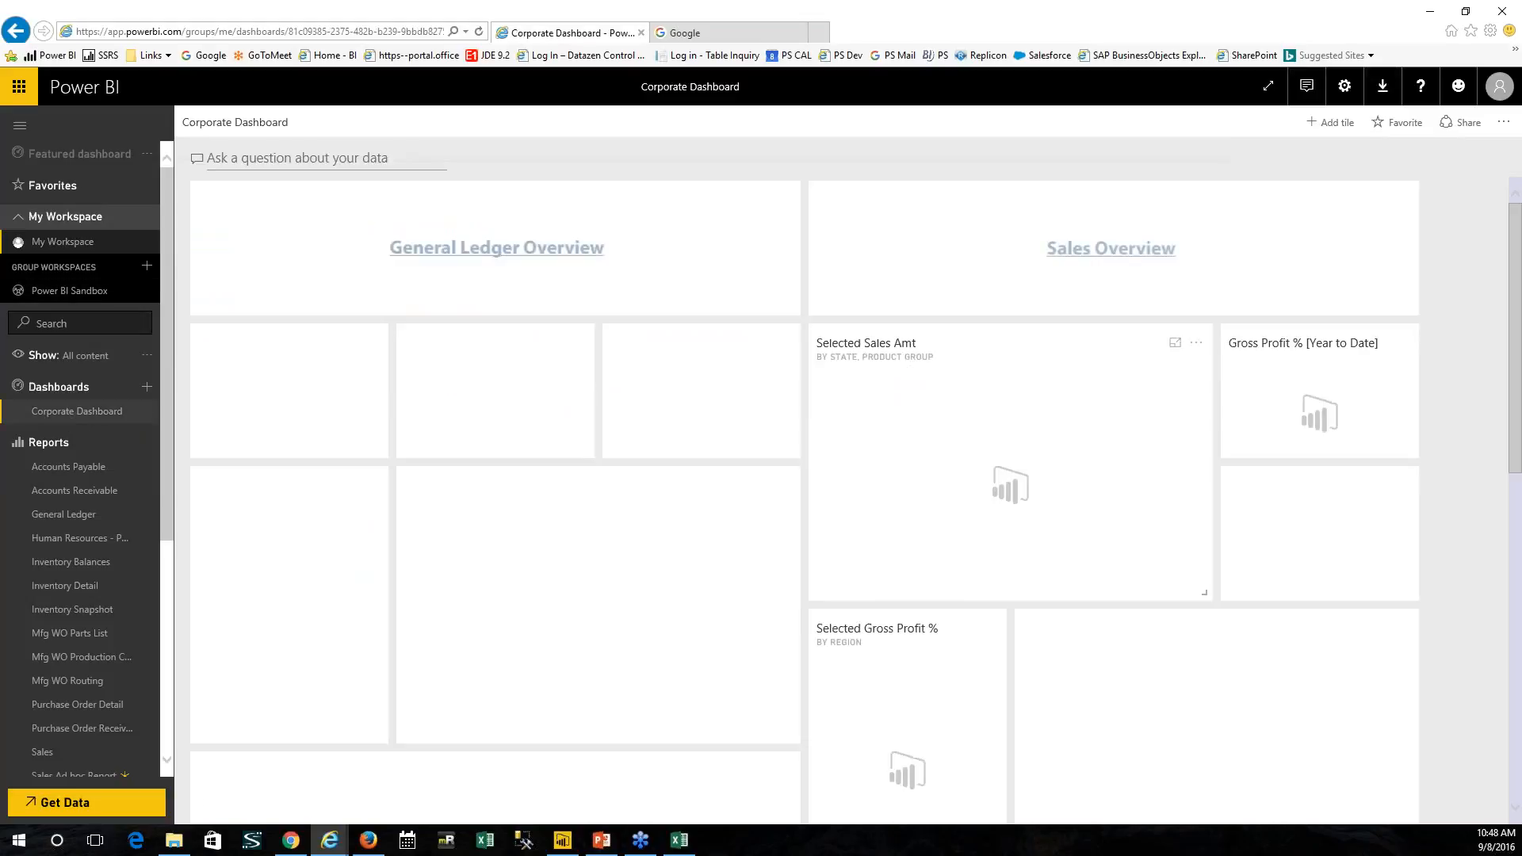
{"action": "scroll", "coordinate": [799, 456], "scroll_direction": "down", "scroll_amount": 10}
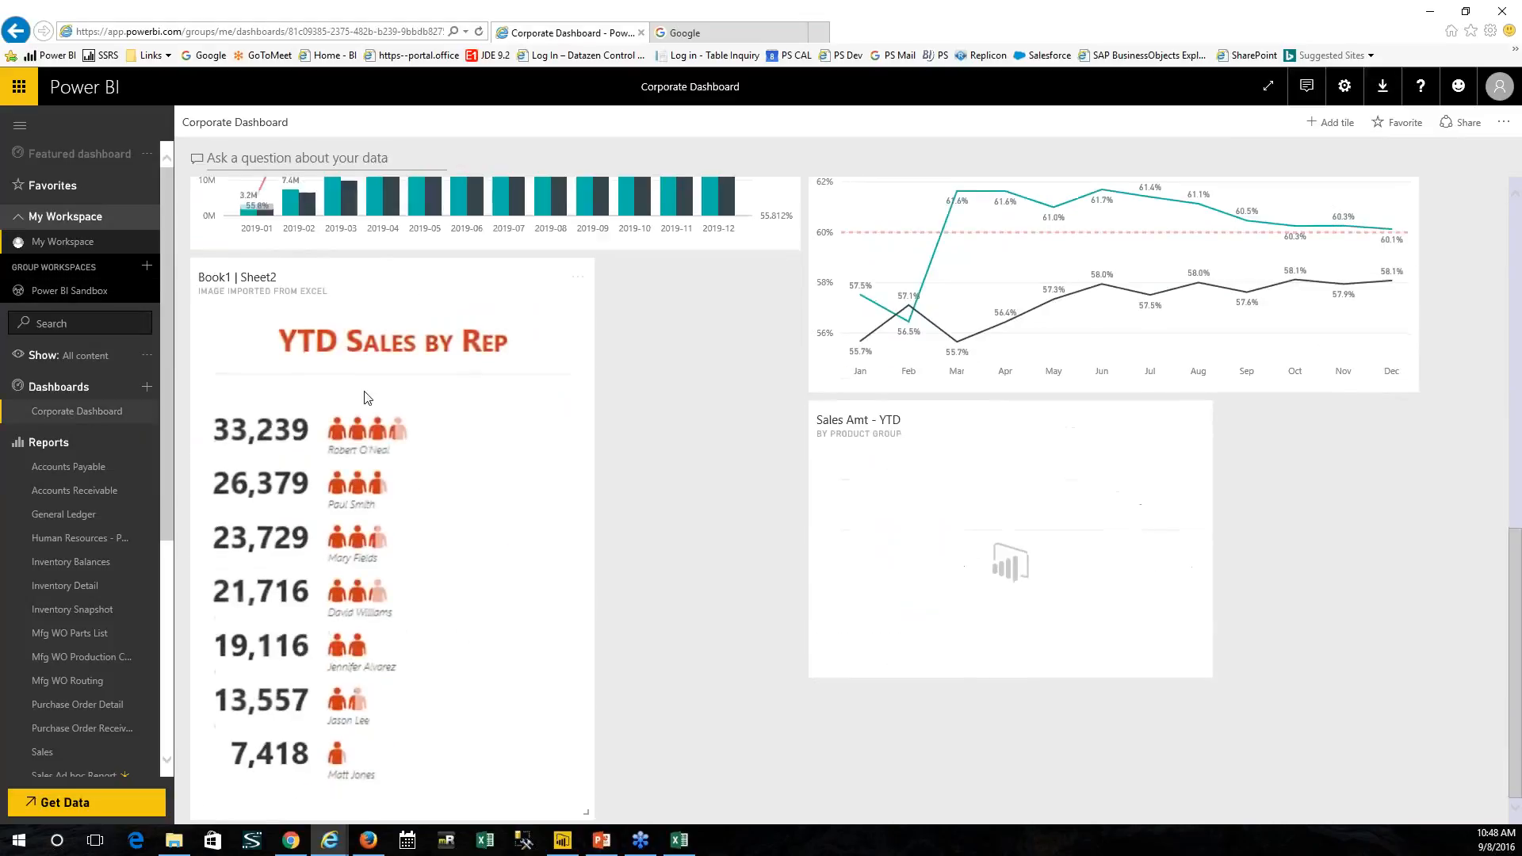
{"action": "scroll", "coordinate": [341, 400], "scroll_direction": "up", "scroll_amount": 1}
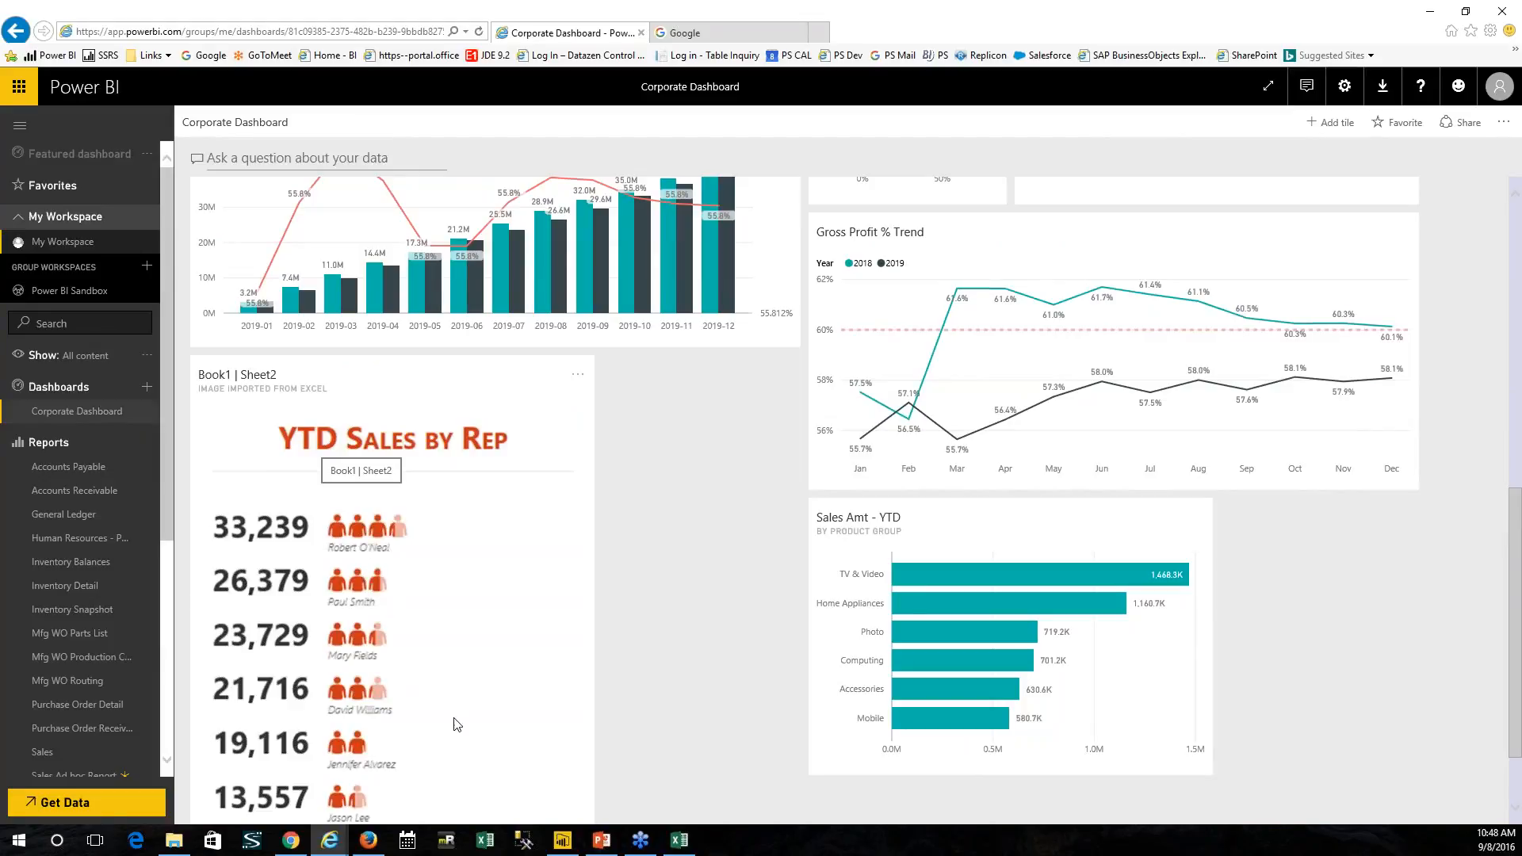
Step: Switch back to Excel, add a worksheet, and connect from cell B2 to the SQLDEMO Analysis Services server using Windows Authentication
{"action": "left_click", "coordinate": [680, 840]}
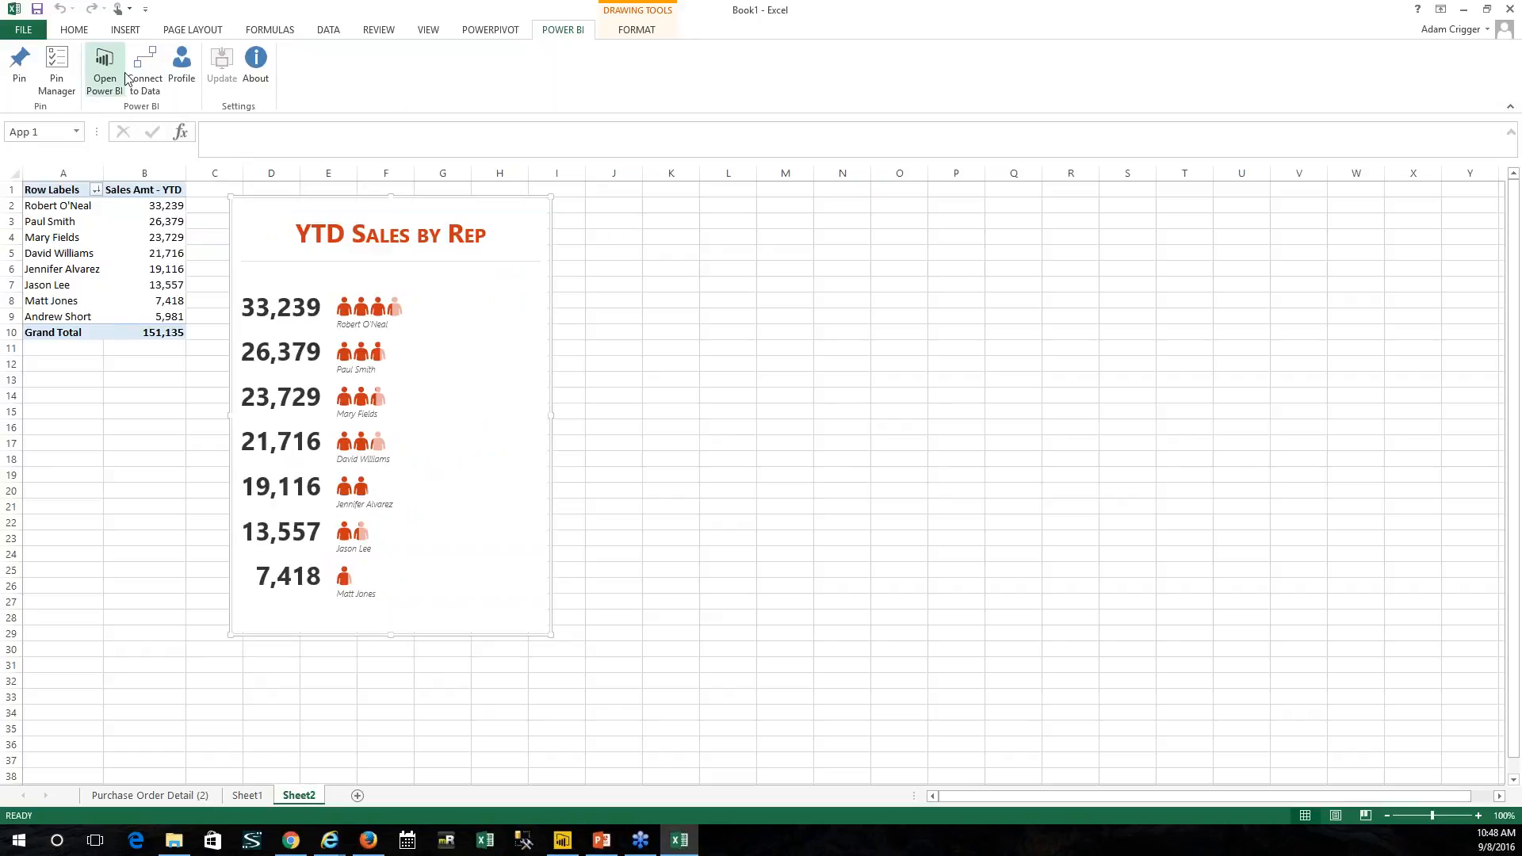
{"action": "left_click", "coordinate": [357, 796]}
{"action": "left_click", "coordinate": [112, 208]}
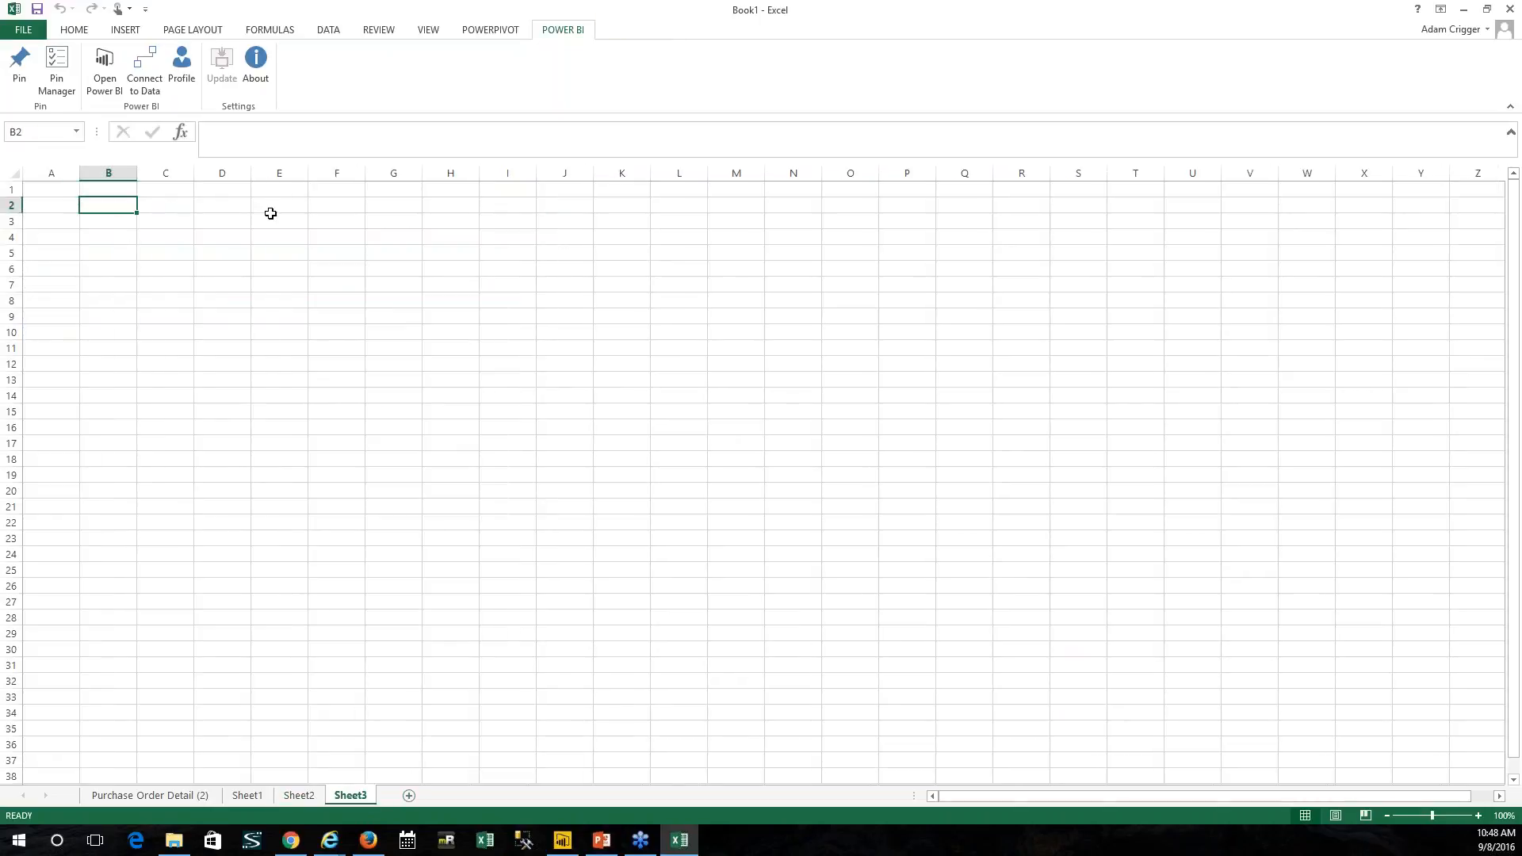
{"action": "left_click", "coordinate": [328, 30]}
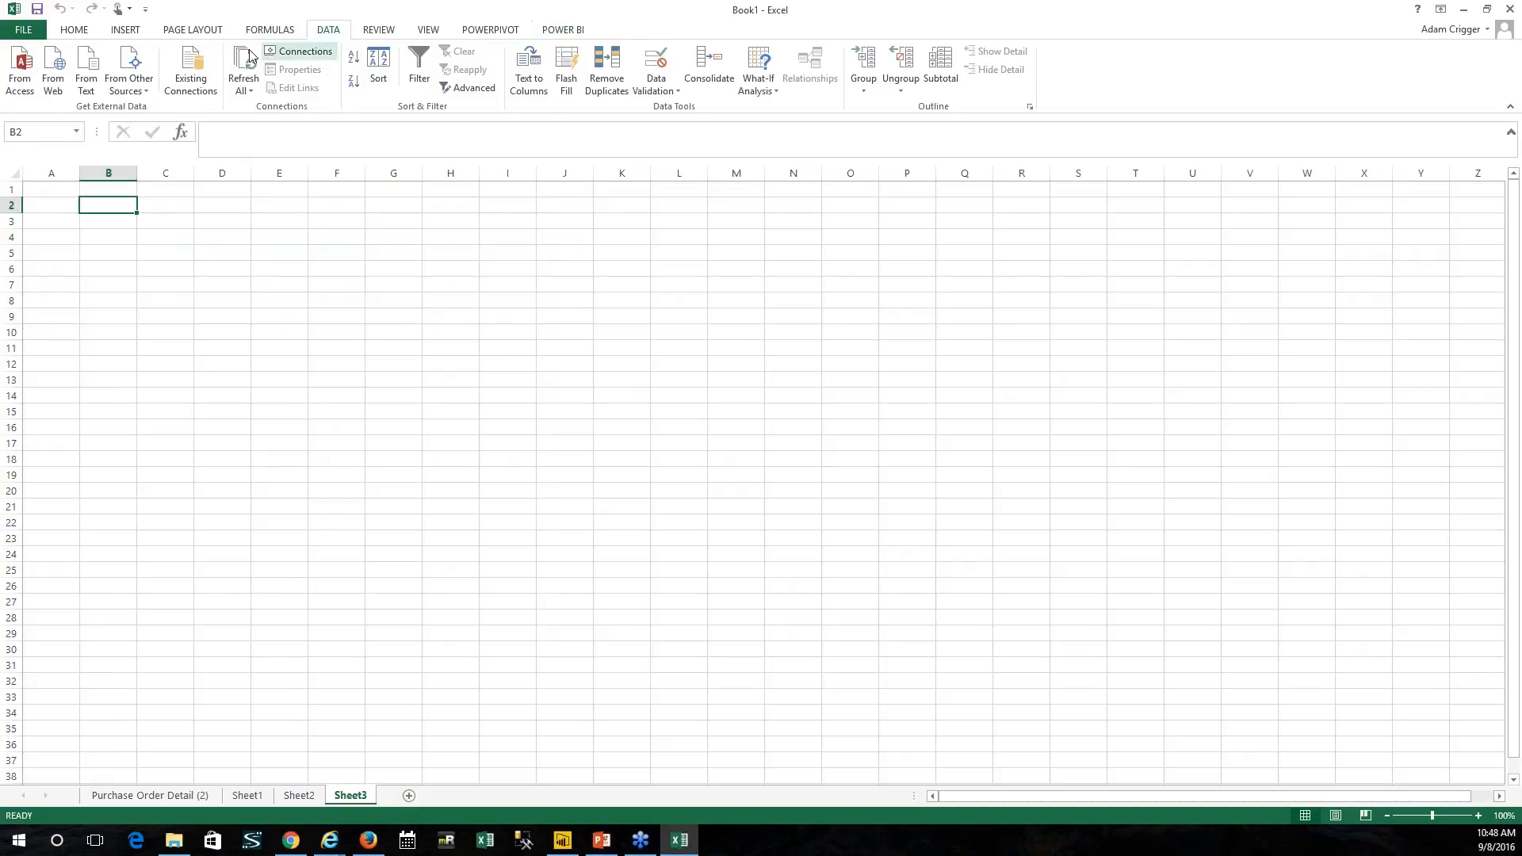
{"action": "left_click", "coordinate": [128, 70]}
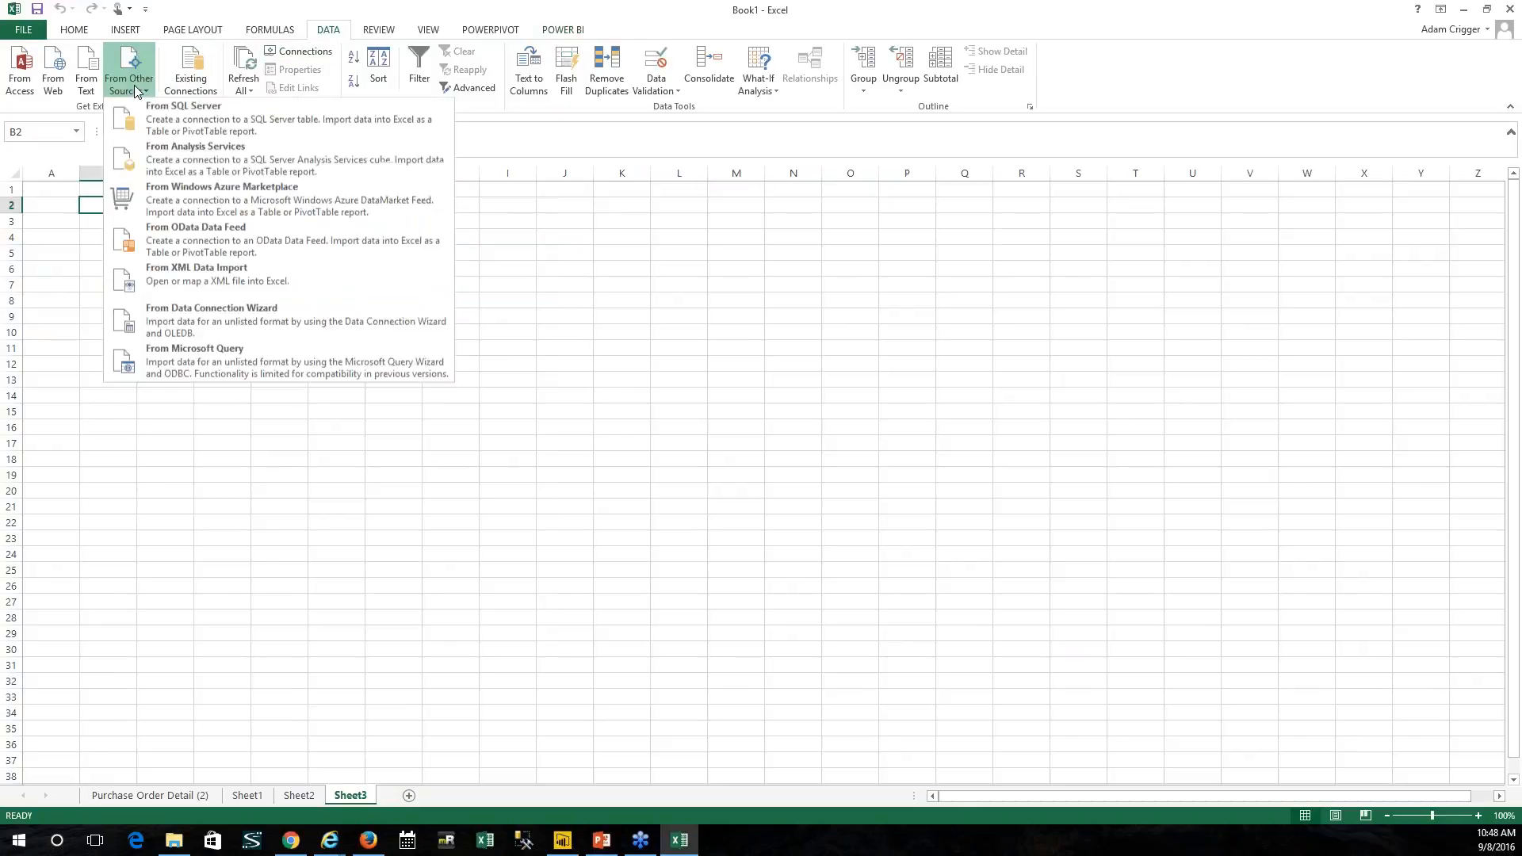
{"action": "left_click", "coordinate": [177, 151]}
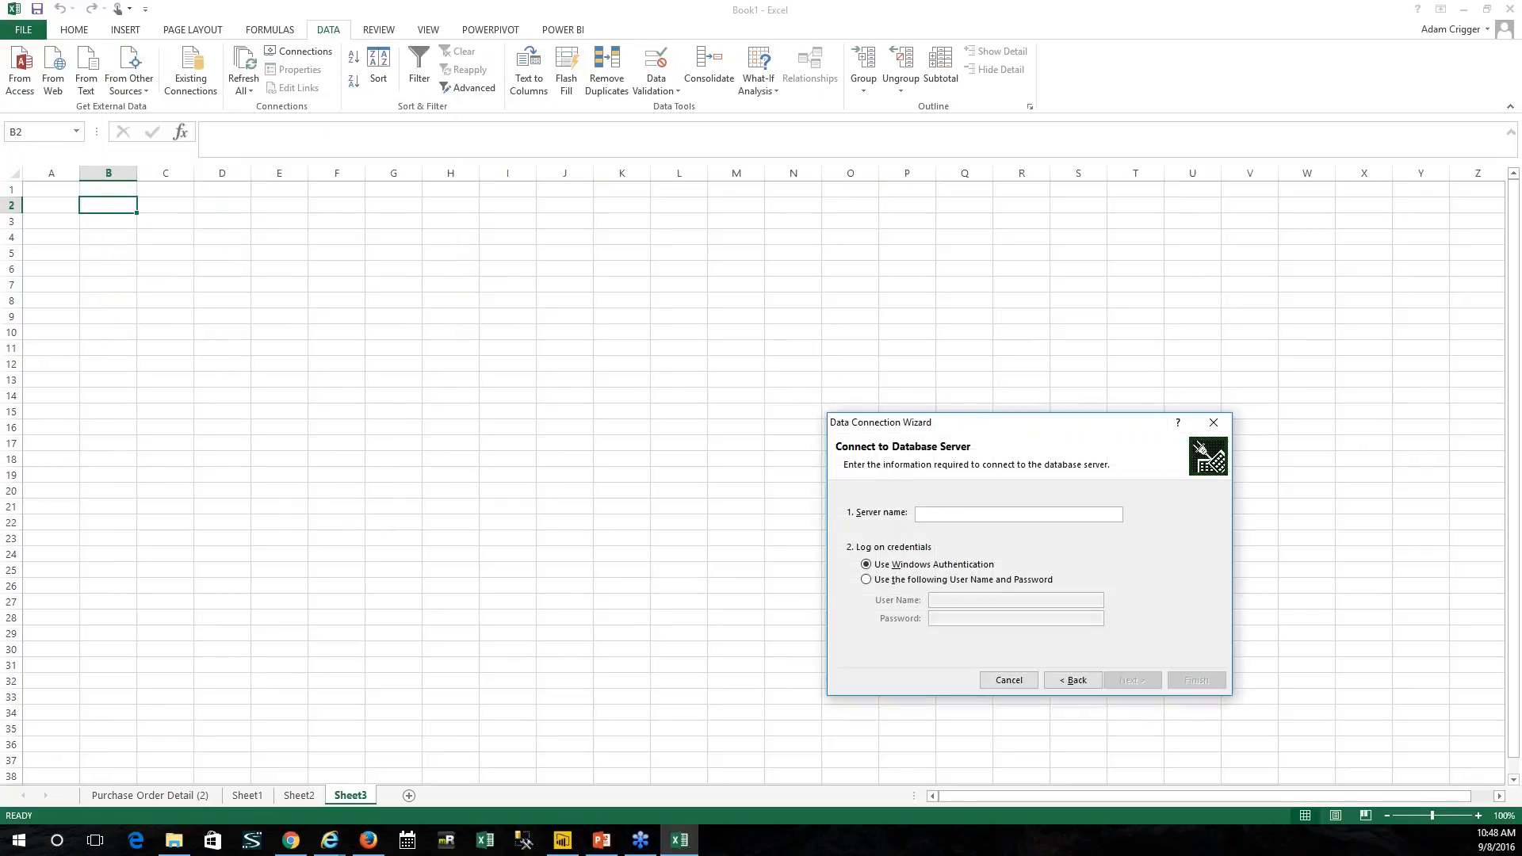
{"action": "type", "text": "SQL"}
{"action": "left_click", "coordinate": [1132, 680]}
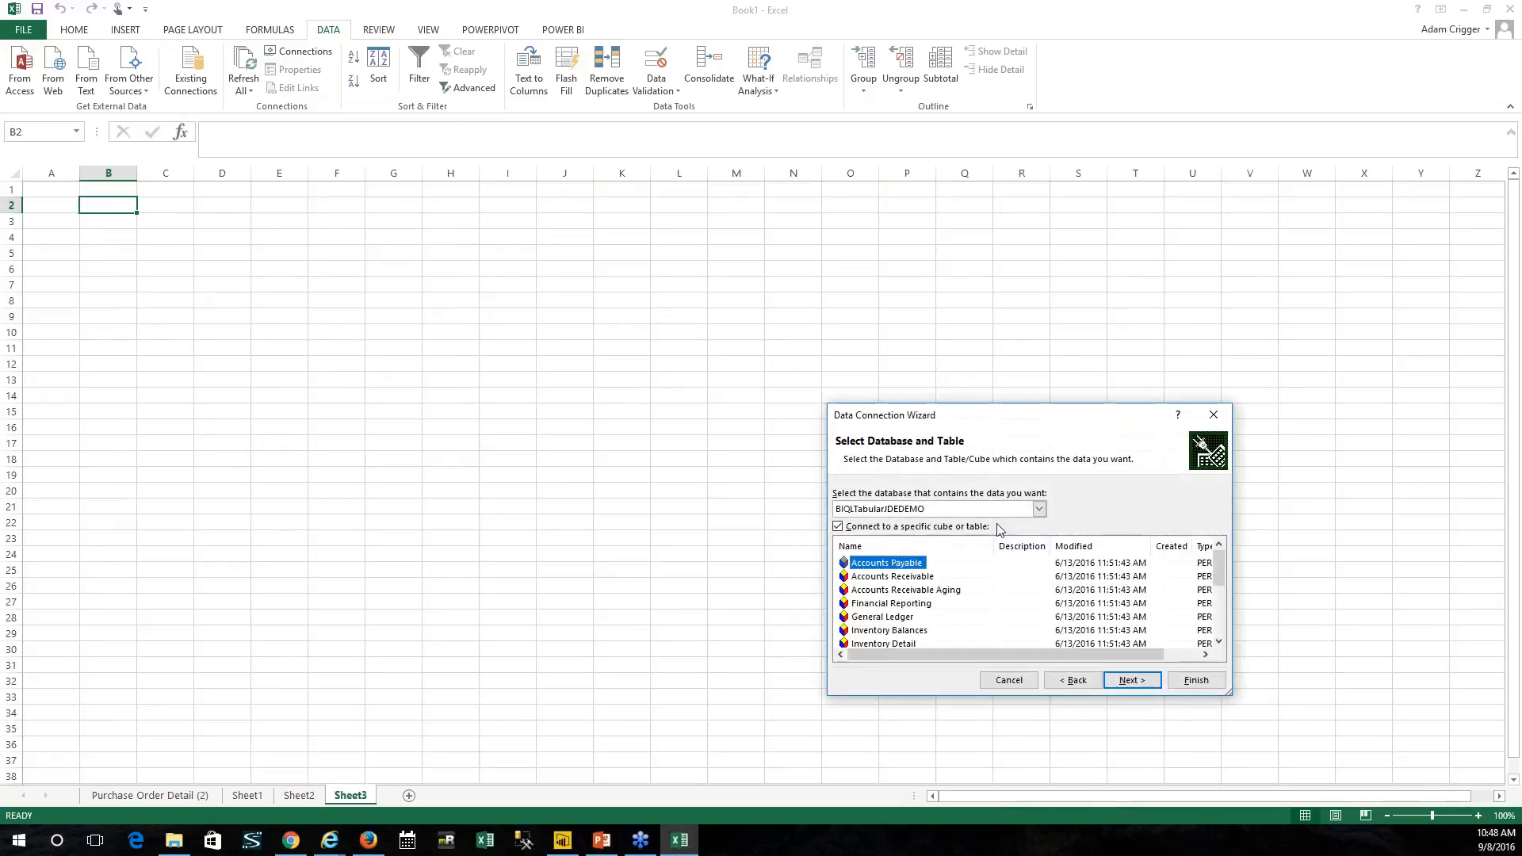
Step: Choose the BIQLTabularJDE database and its Accounts Payable perspective, and finish the data connection
{"action": "left_click", "coordinate": [998, 508]}
{"action": "left_click", "coordinate": [955, 525]}
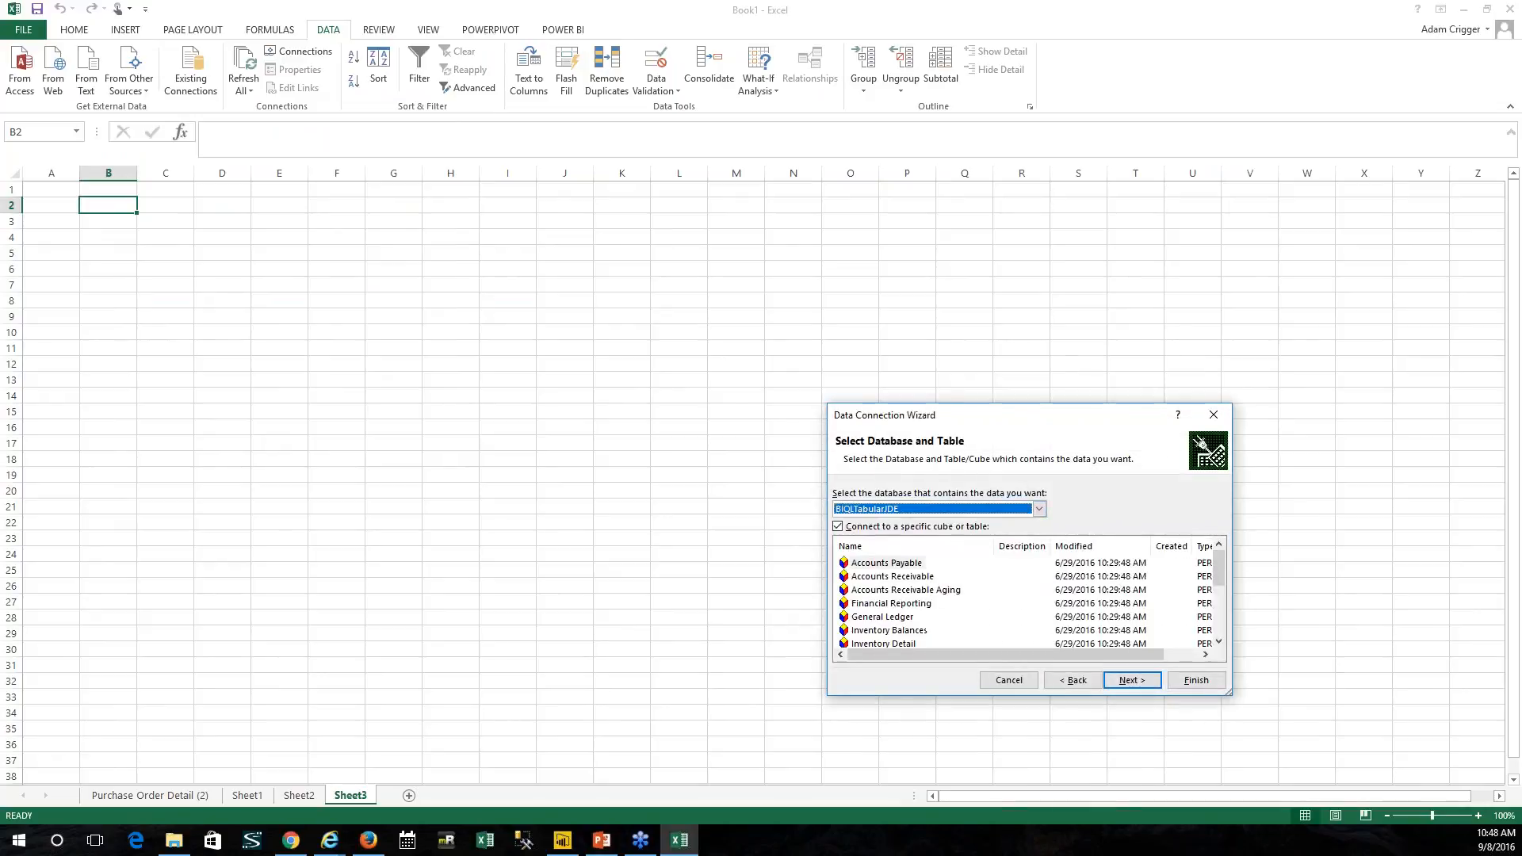
{"action": "left_click_drag", "start_coordinate": [1030, 416], "coordinate": [1099, 290]}
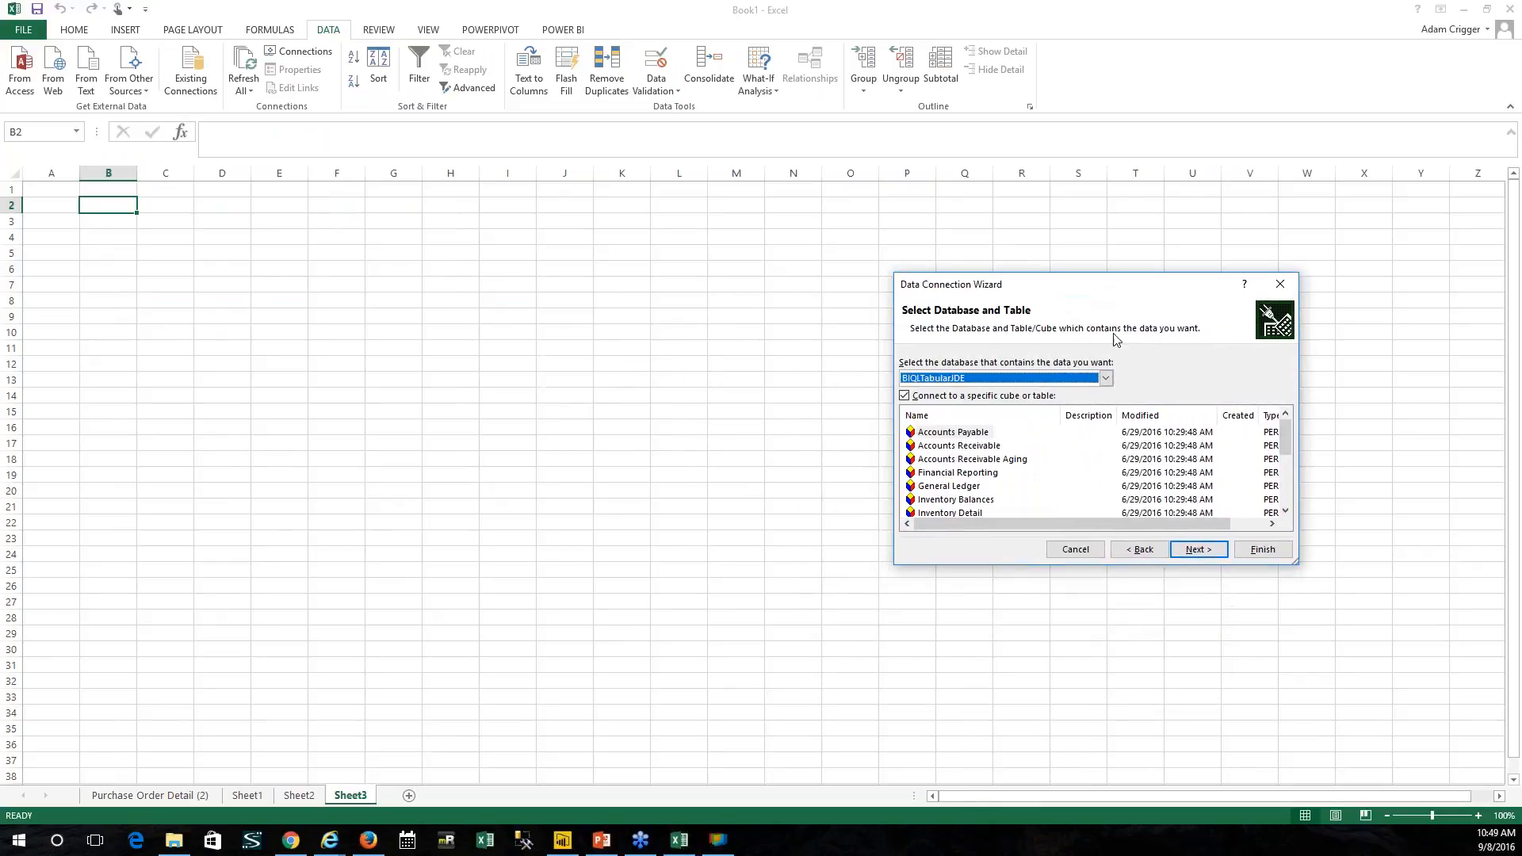
{"action": "left_click_drag", "start_coordinate": [1294, 563], "coordinate": [1331, 675]}
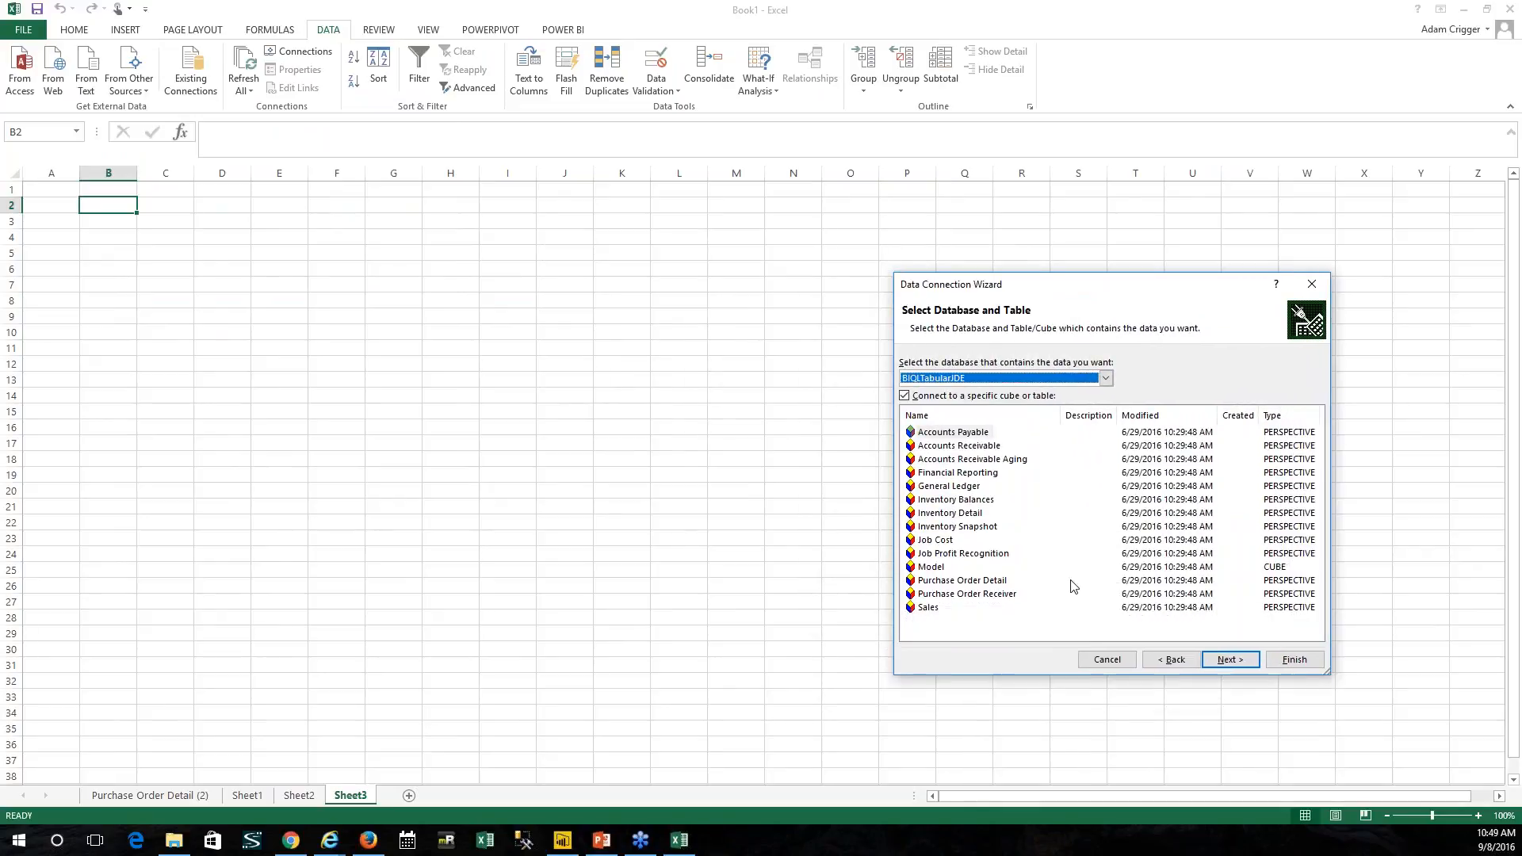
{"action": "left_click", "coordinate": [953, 434]}
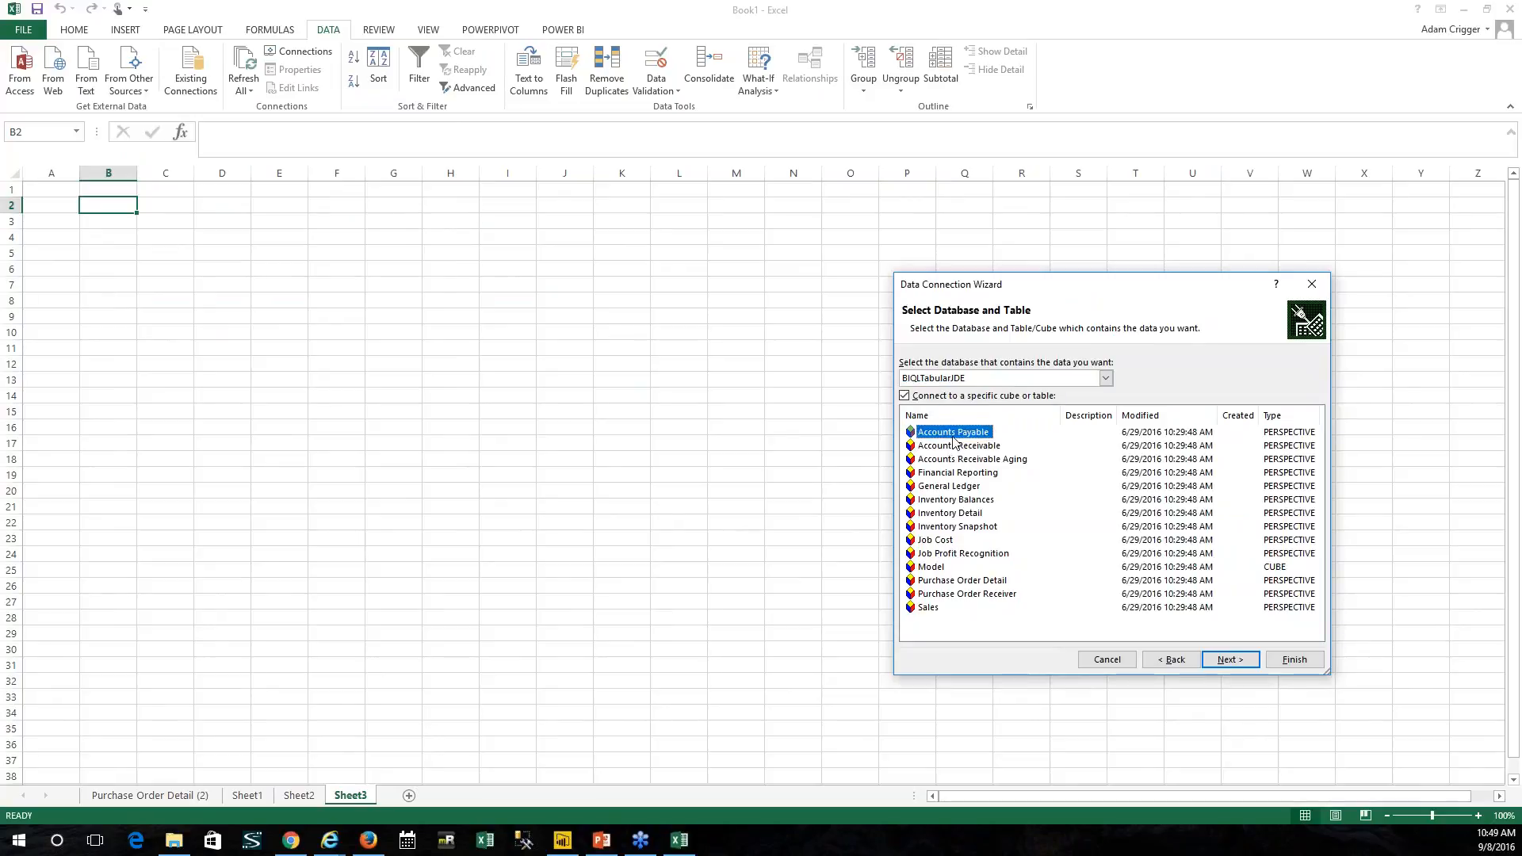
{"action": "left_click", "coordinate": [1228, 659]}
{"action": "left_click", "coordinate": [1290, 661]}
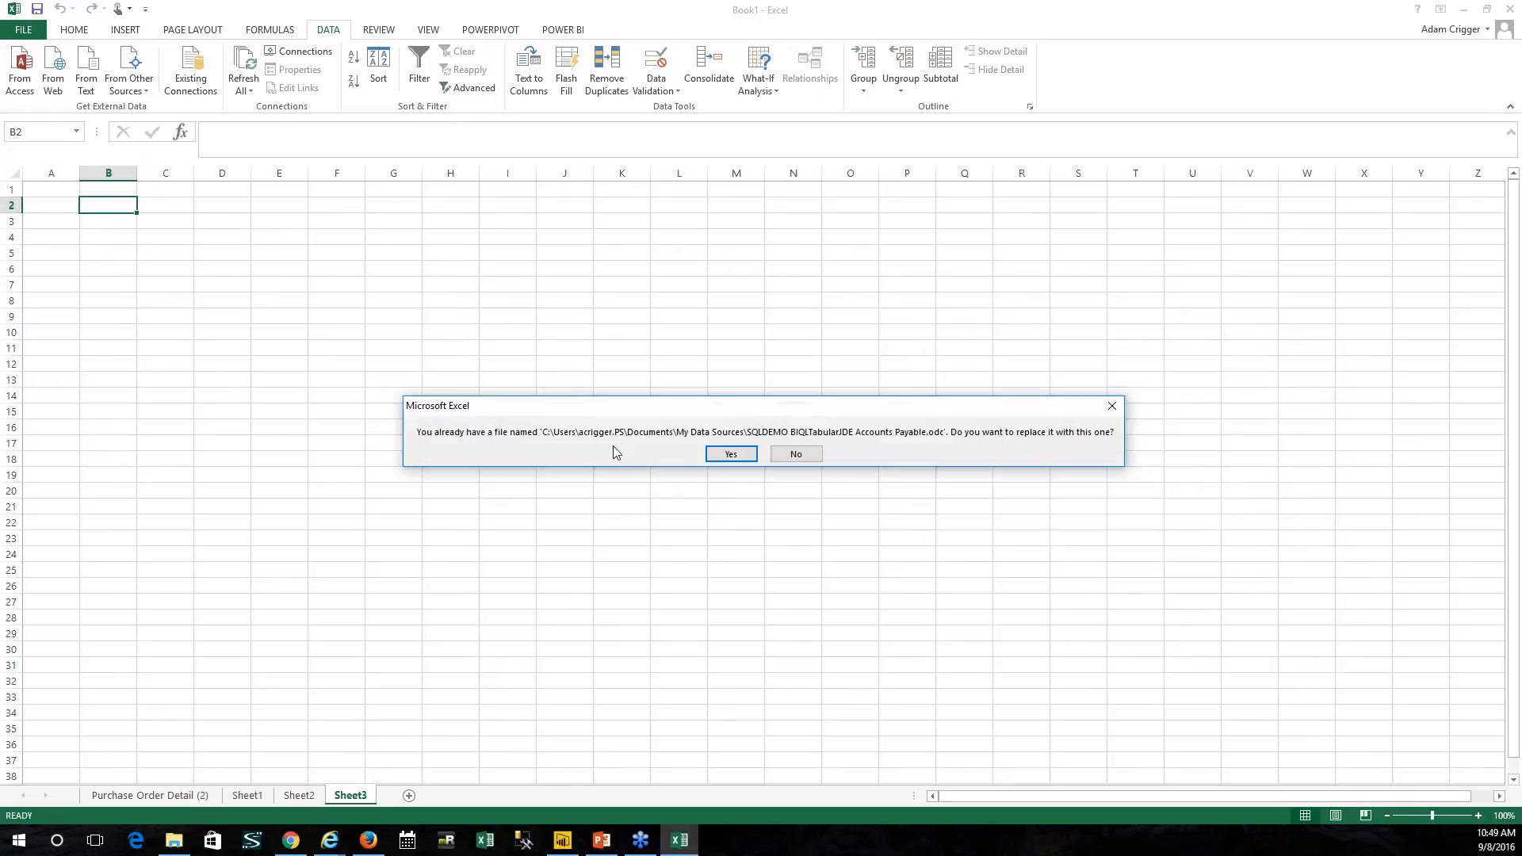
Step: Replace the existing connection file and place the data as a PivotTable report at B2 of the existing worksheet
{"action": "left_click", "coordinate": [711, 458]}
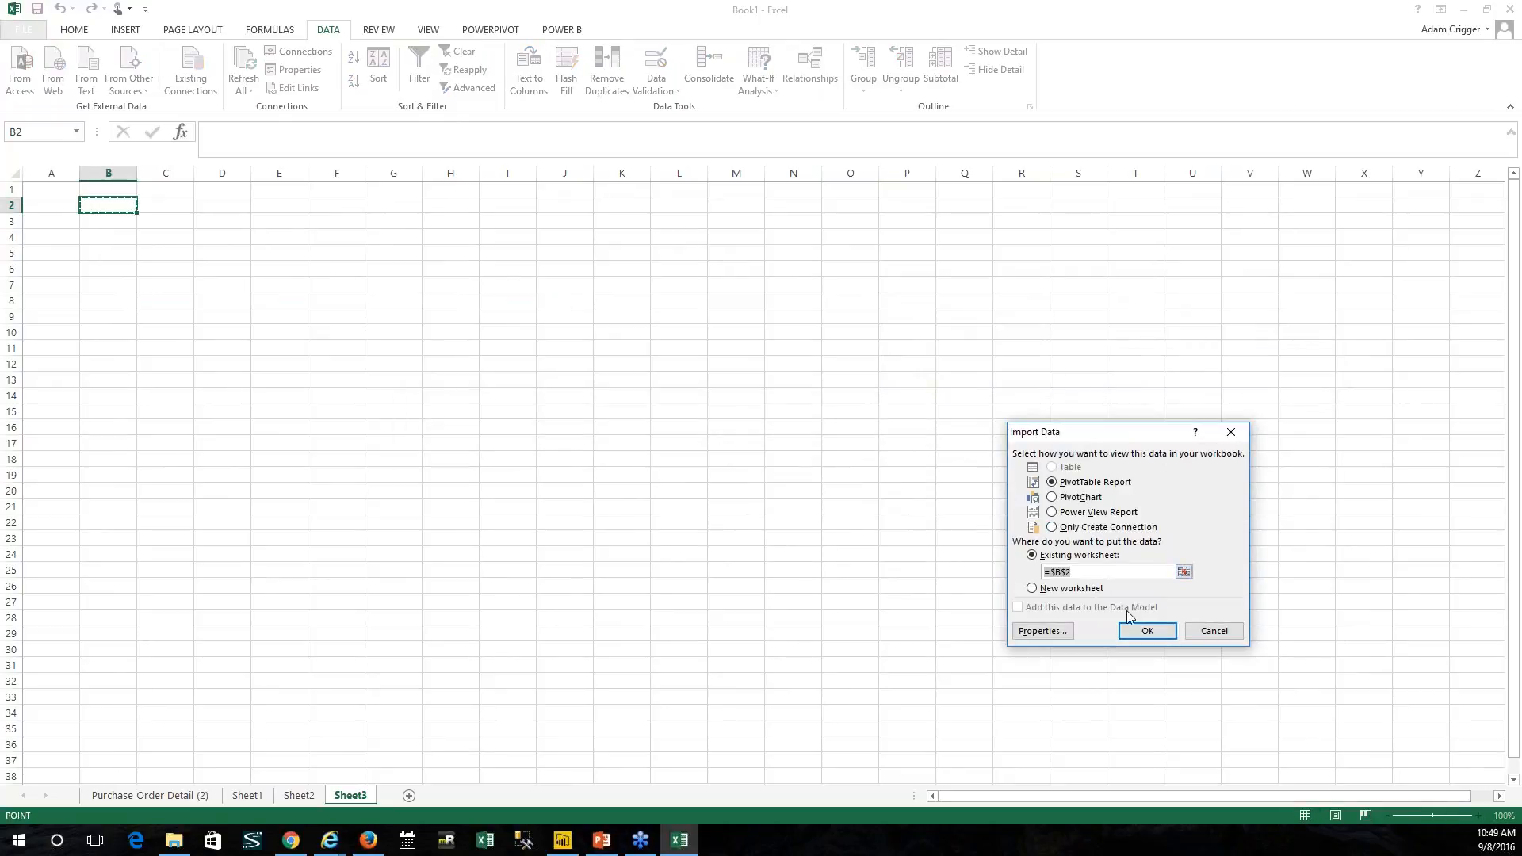
{"action": "left_click", "coordinate": [1143, 631]}
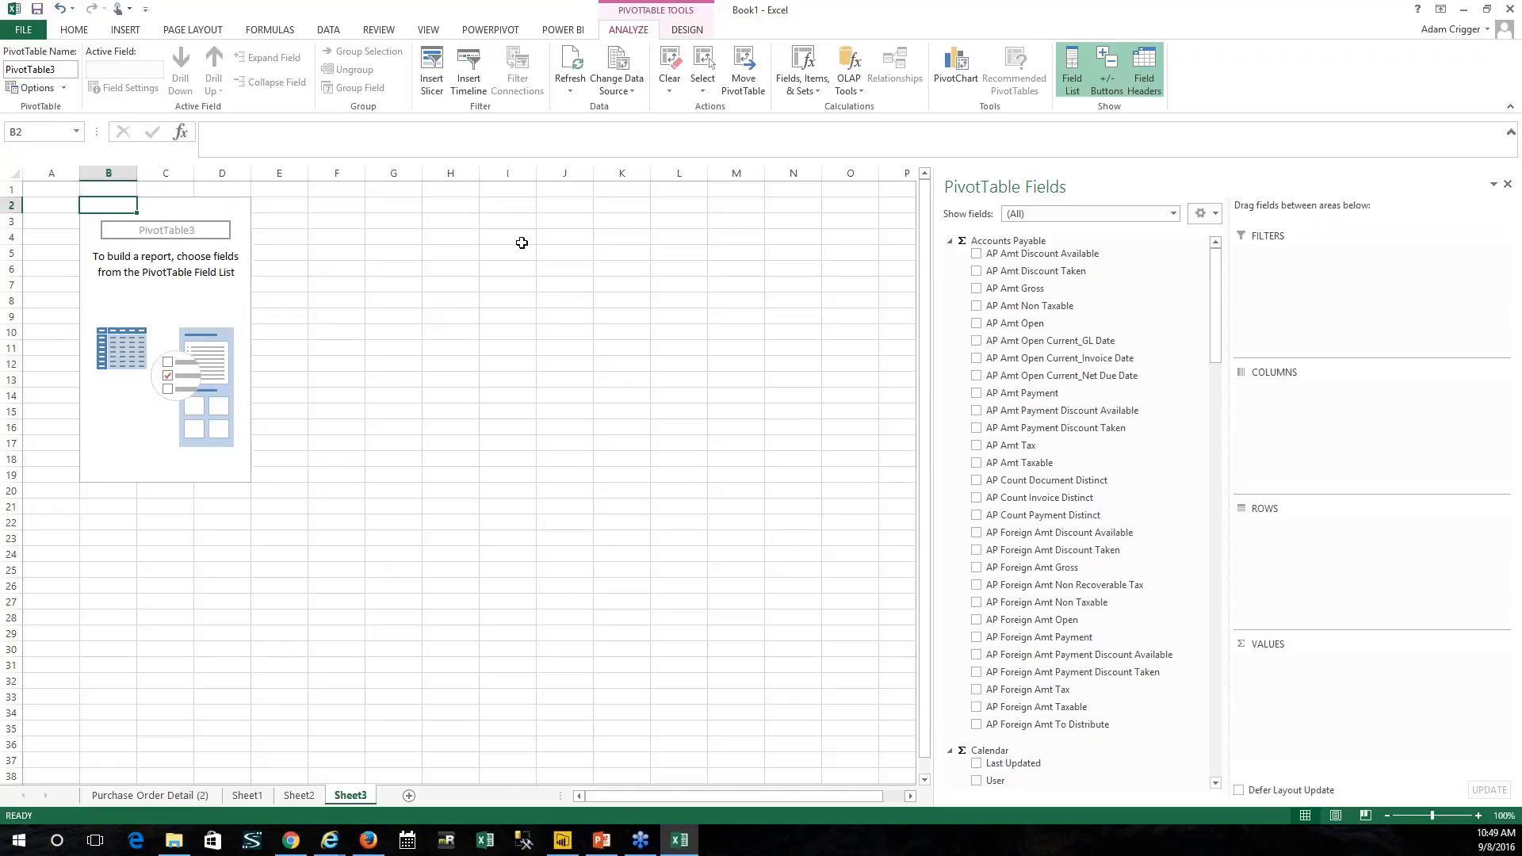
{"action": "left_click", "coordinate": [271, 214]}
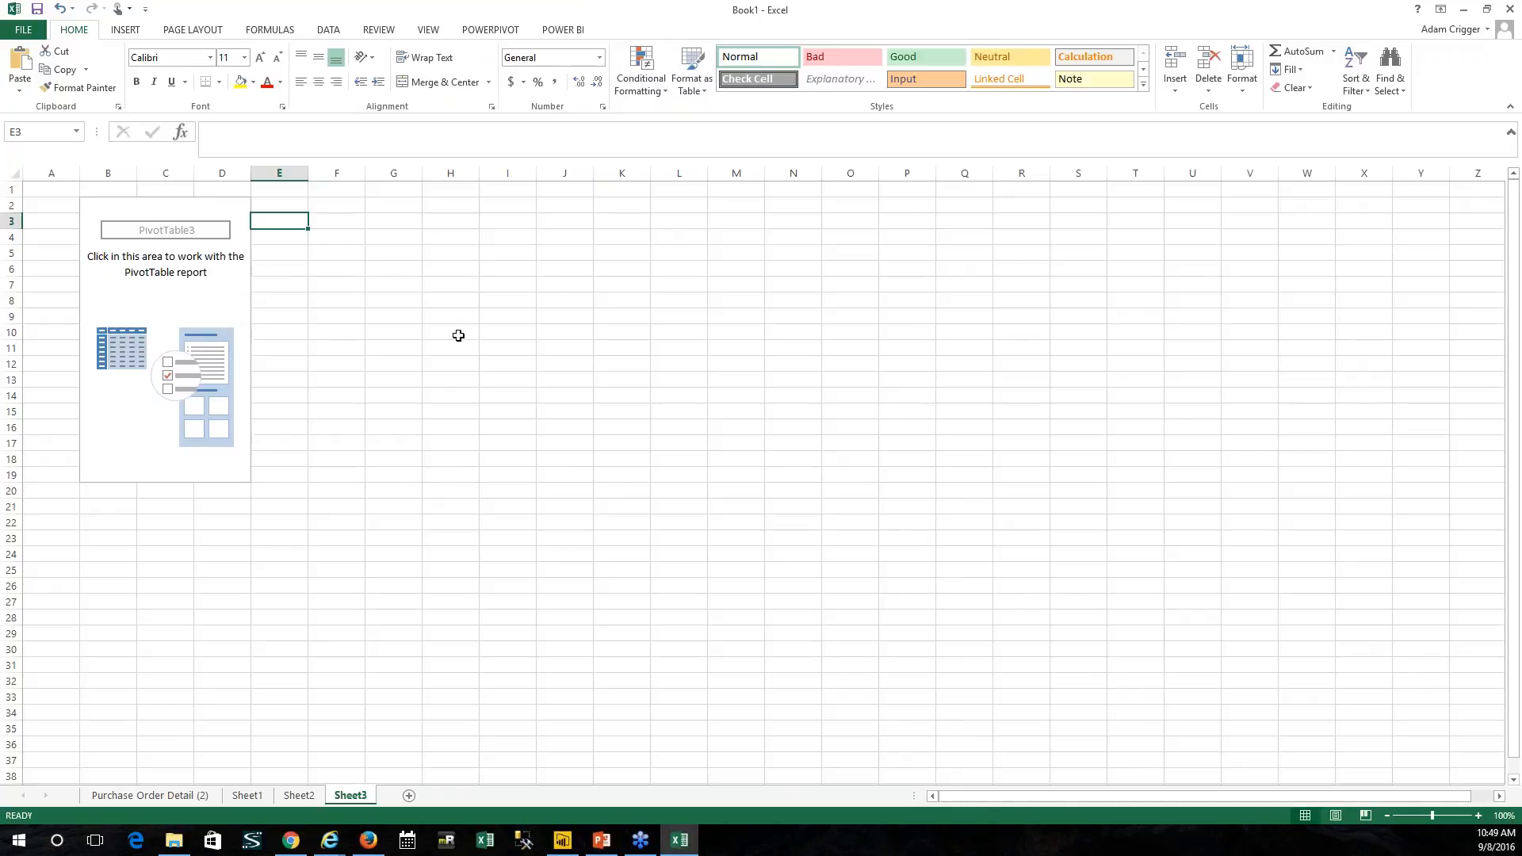
Step: Switch to Power BI Desktop and examine the table relationships of the Accounts Payable model, ending back in the report view
{"action": "left_click", "coordinate": [563, 842]}
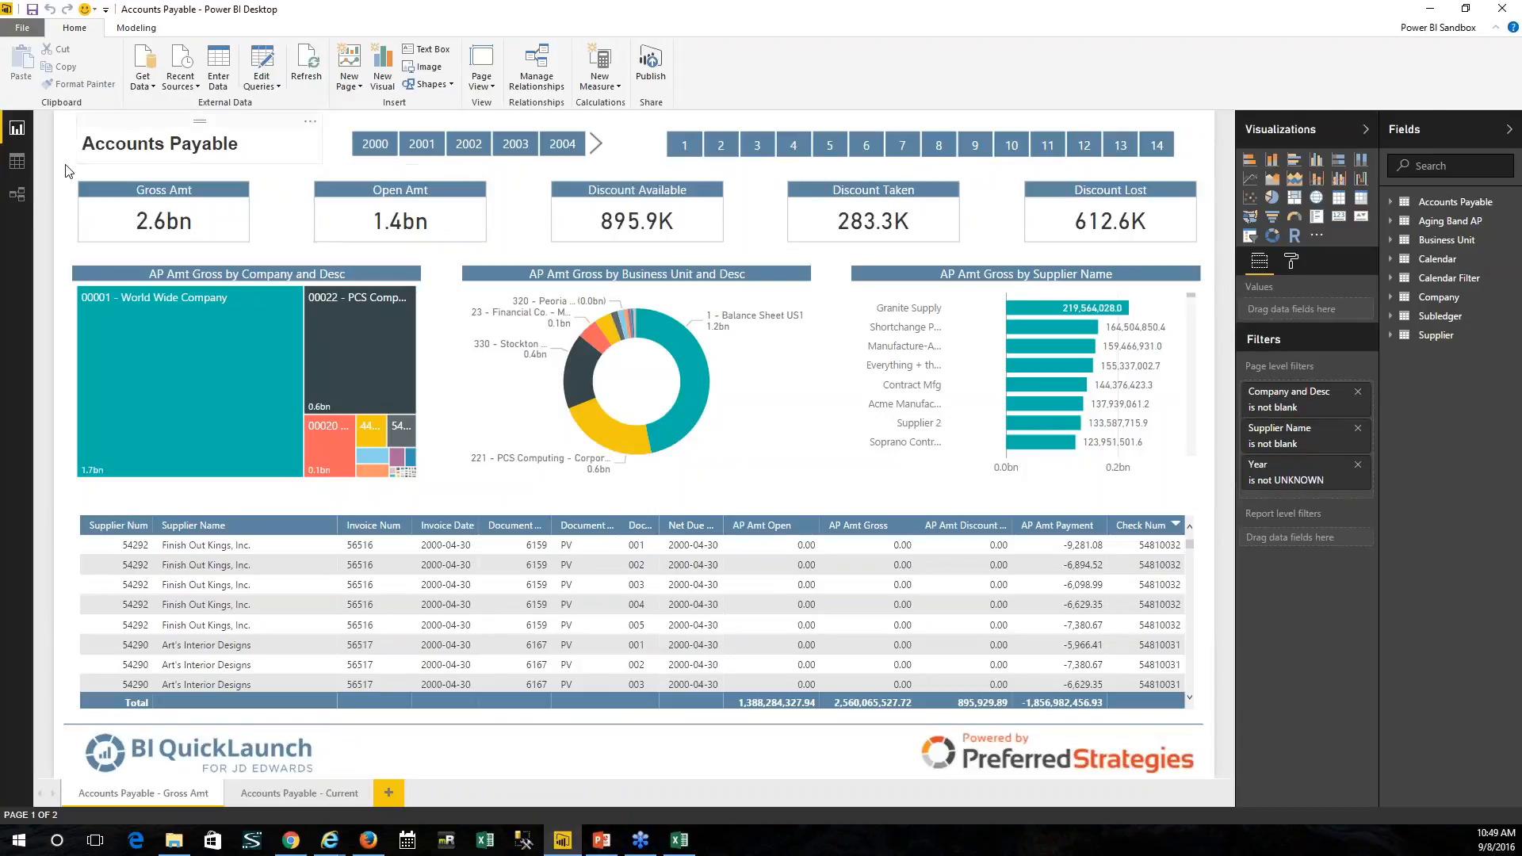
{"action": "left_click", "coordinate": [18, 195]}
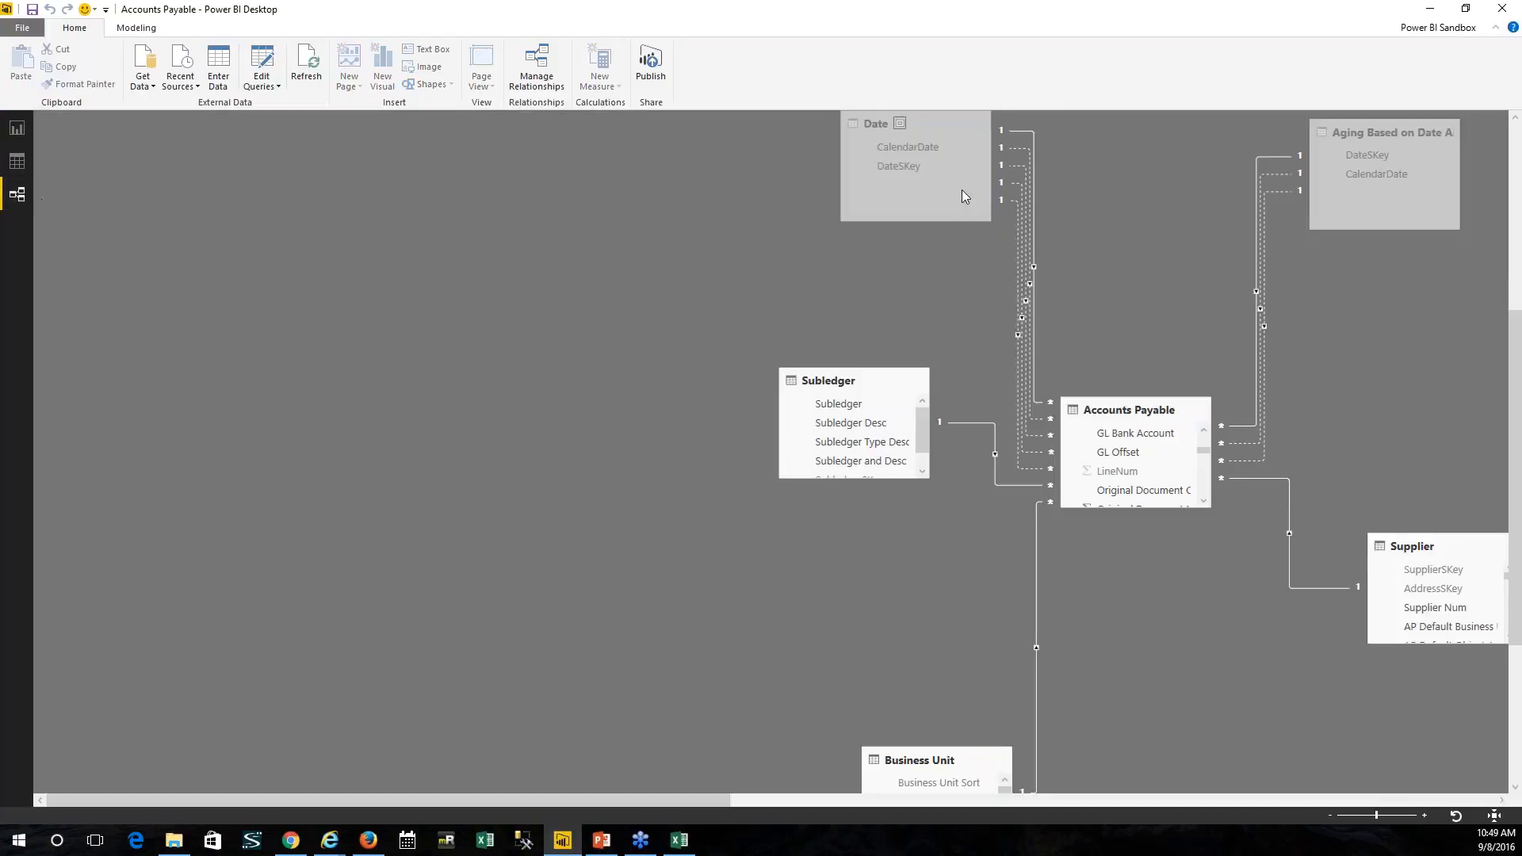
{"action": "scroll", "coordinate": [1107, 366], "scroll_direction": "up", "scroll_amount": 8}
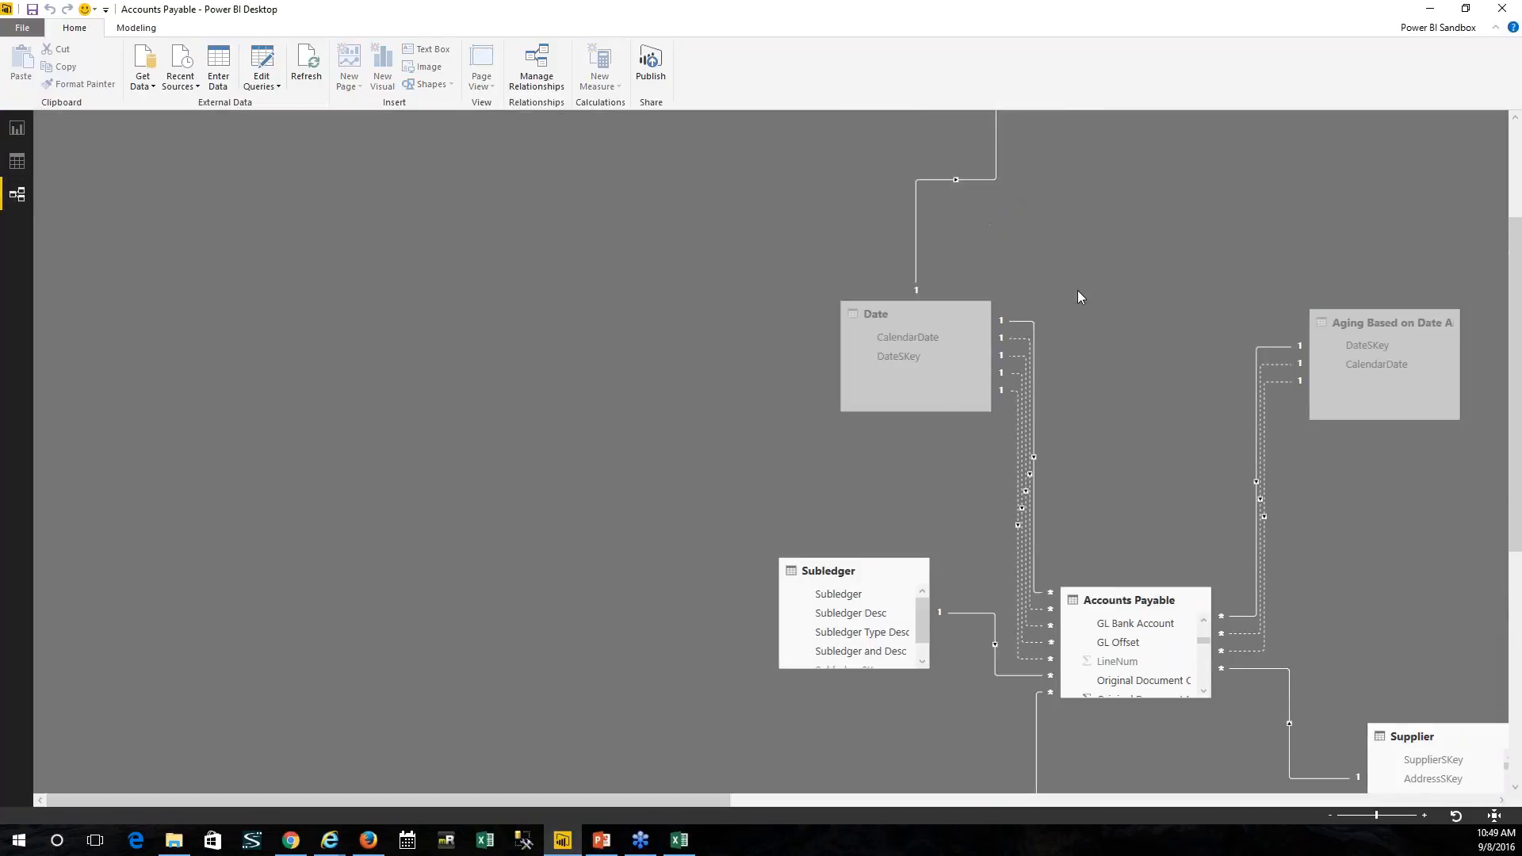
{"action": "scroll", "coordinate": [1042, 282], "scroll_direction": "up", "scroll_amount": 2}
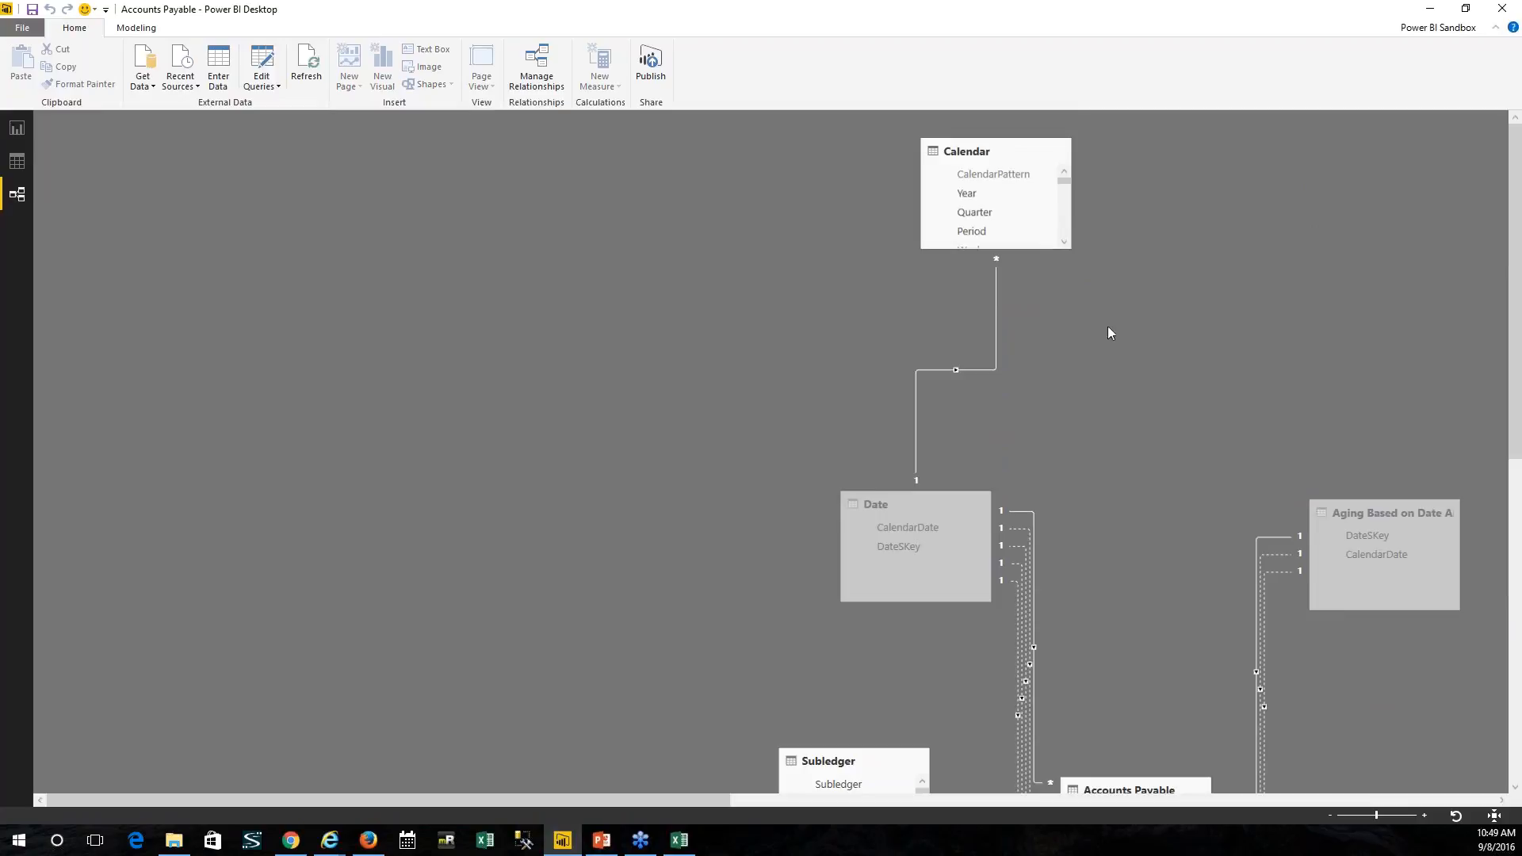
{"action": "left_click", "coordinate": [16, 128]}
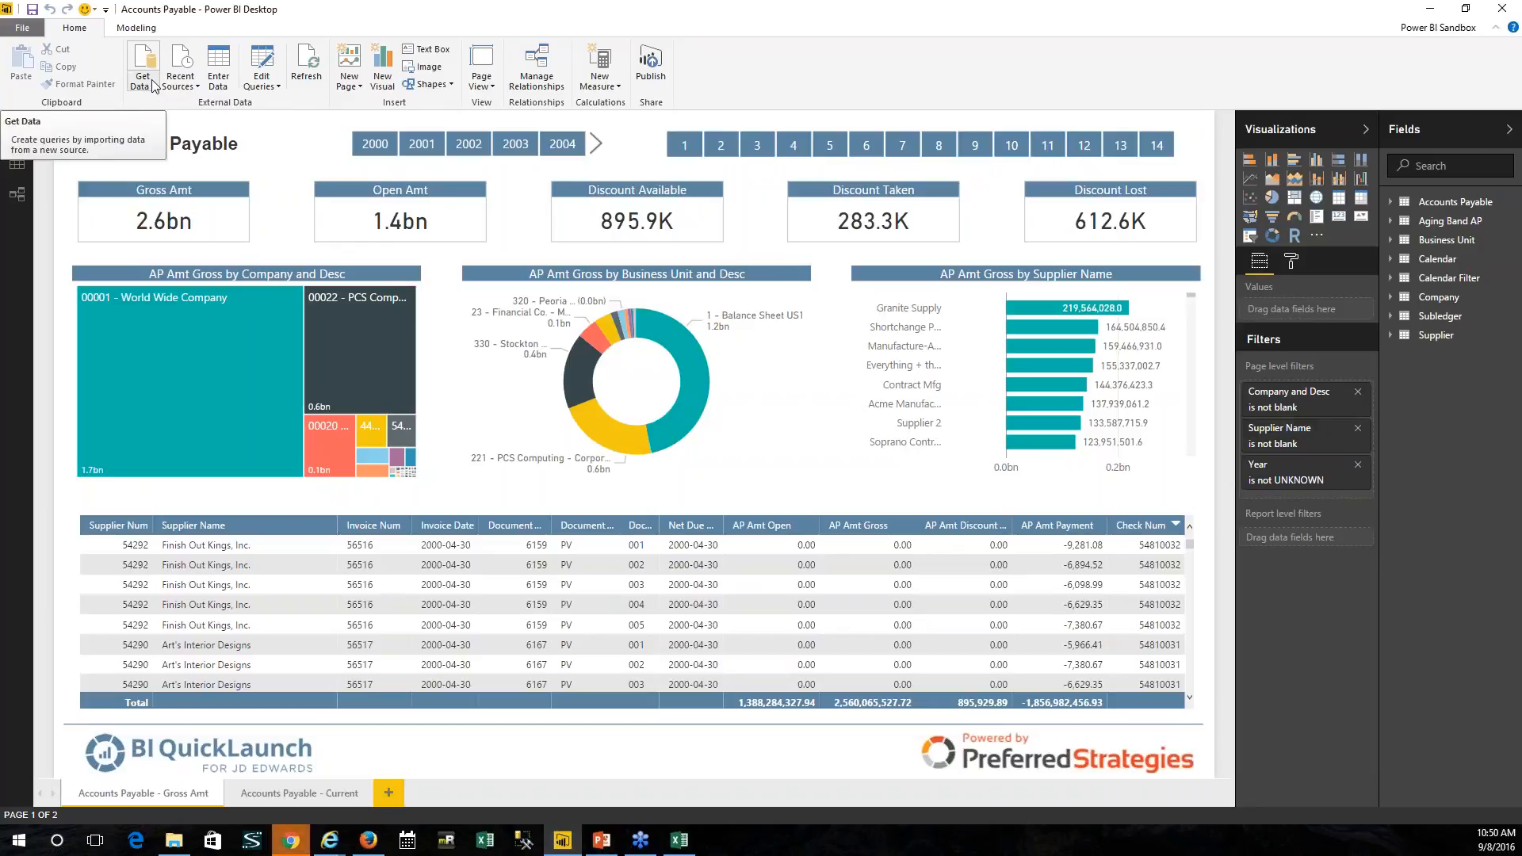
Step: Start a new report and connect live to the SQL Server Analysis Services server SQLDEMO
{"action": "left_click", "coordinate": [22, 27]}
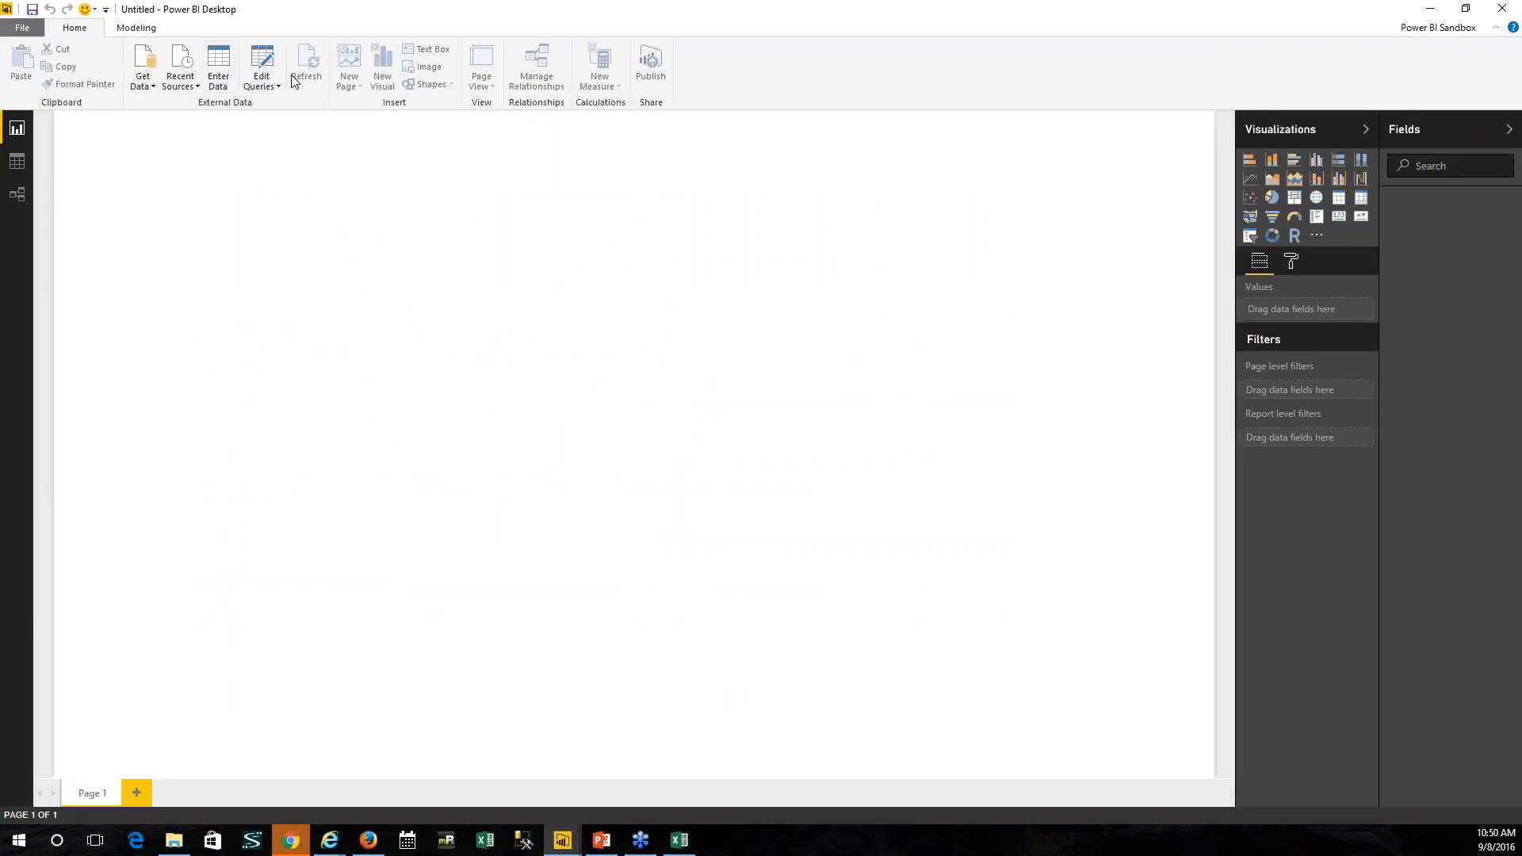
{"action": "left_click", "coordinate": [144, 81]}
{"action": "left_click", "coordinate": [117, 200]}
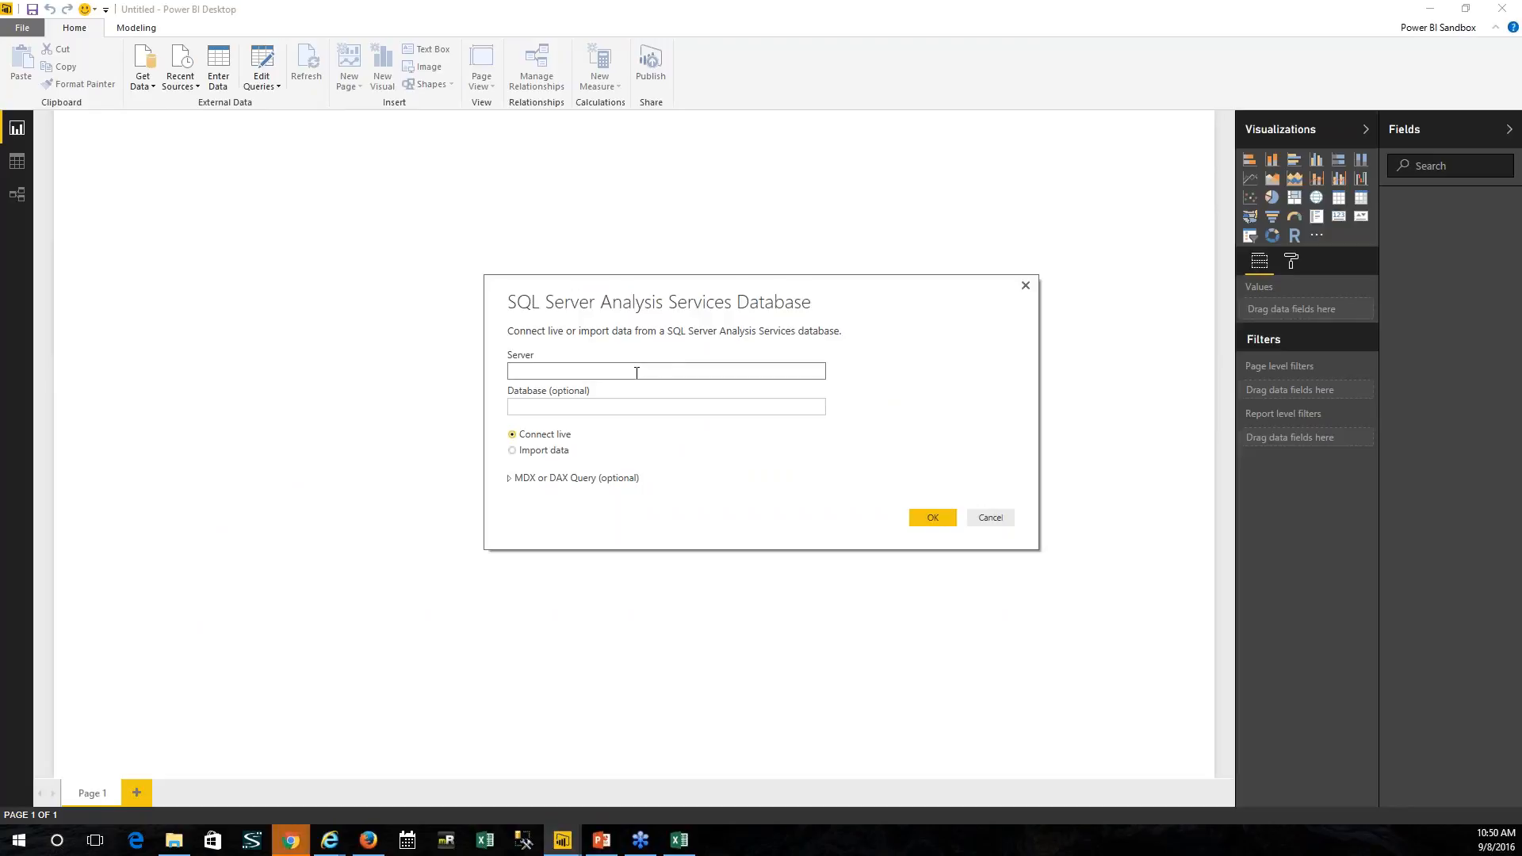
{"action": "type", "text": "SQLDEMO"}
{"action": "left_click", "coordinate": [937, 518]}
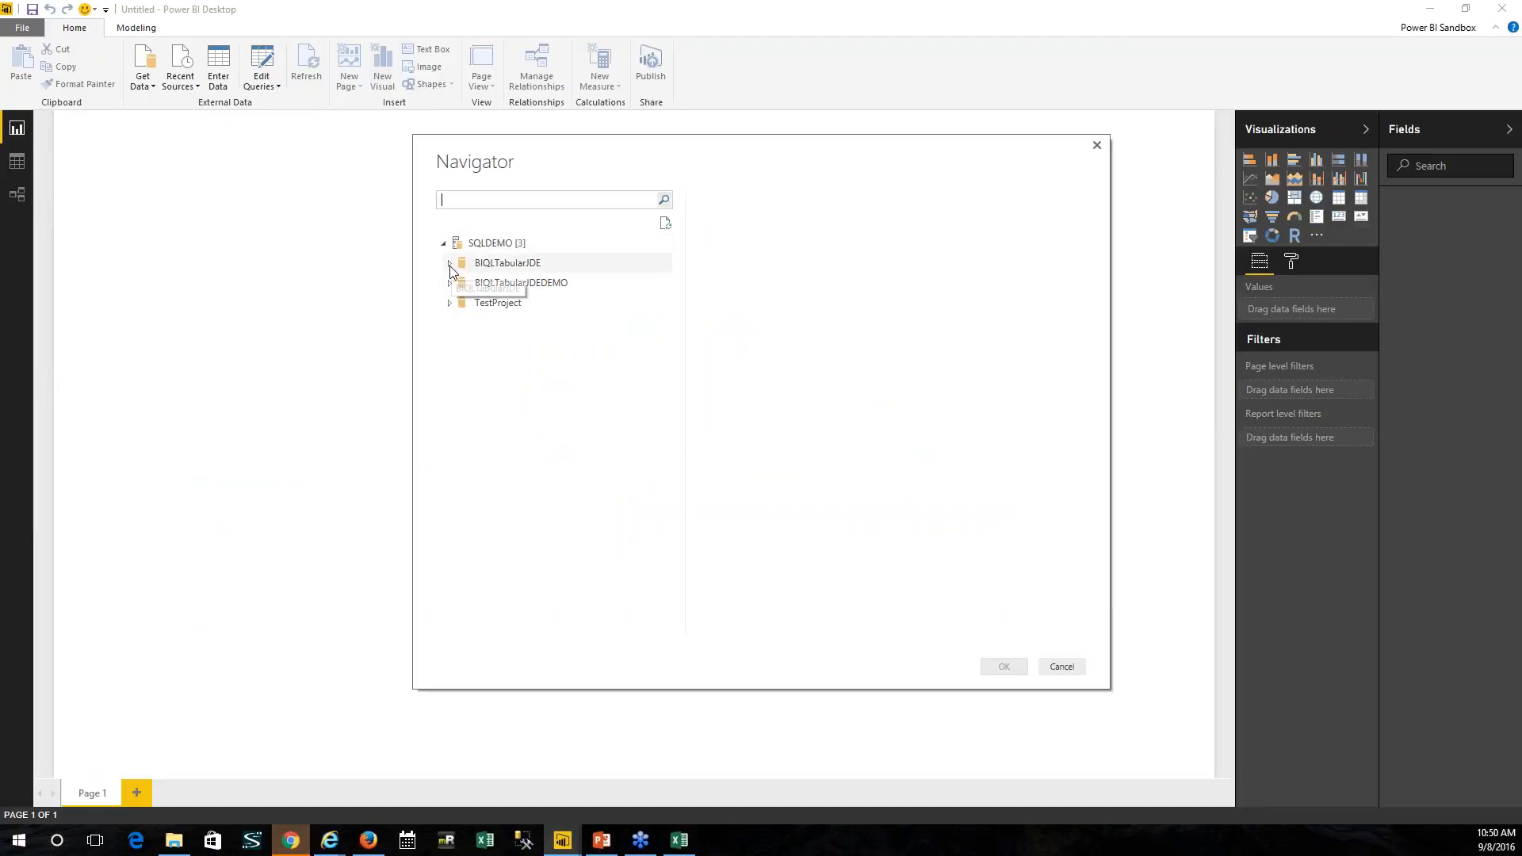
Step: Select the Inventory Detail perspective of the BIQLTabularJDE database as the report's data source
{"action": "left_click", "coordinate": [450, 264]}
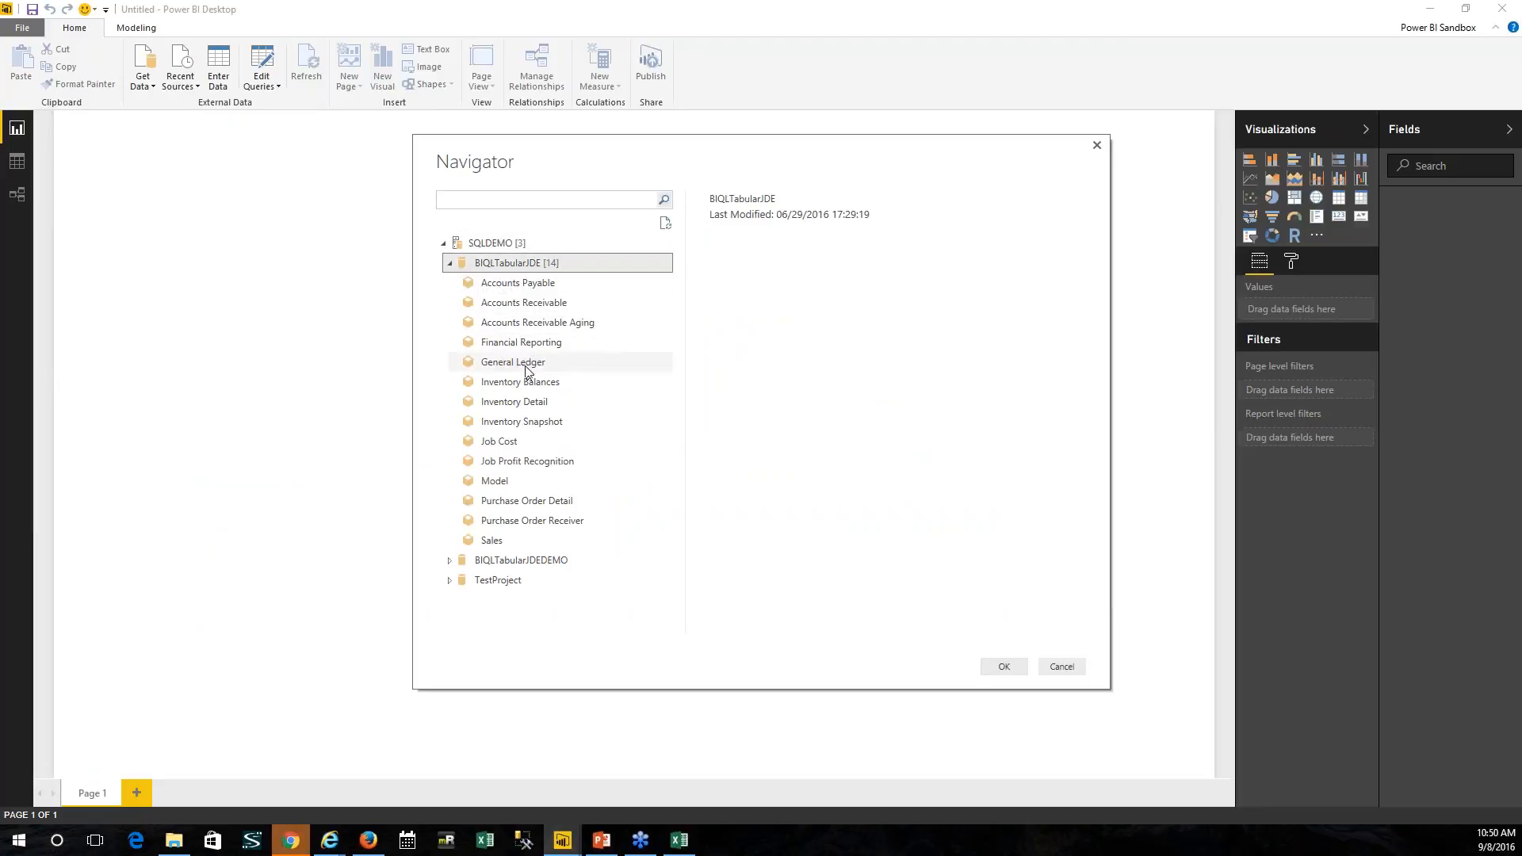
{"action": "left_click", "coordinate": [527, 401]}
{"action": "left_click", "coordinate": [1004, 666]}
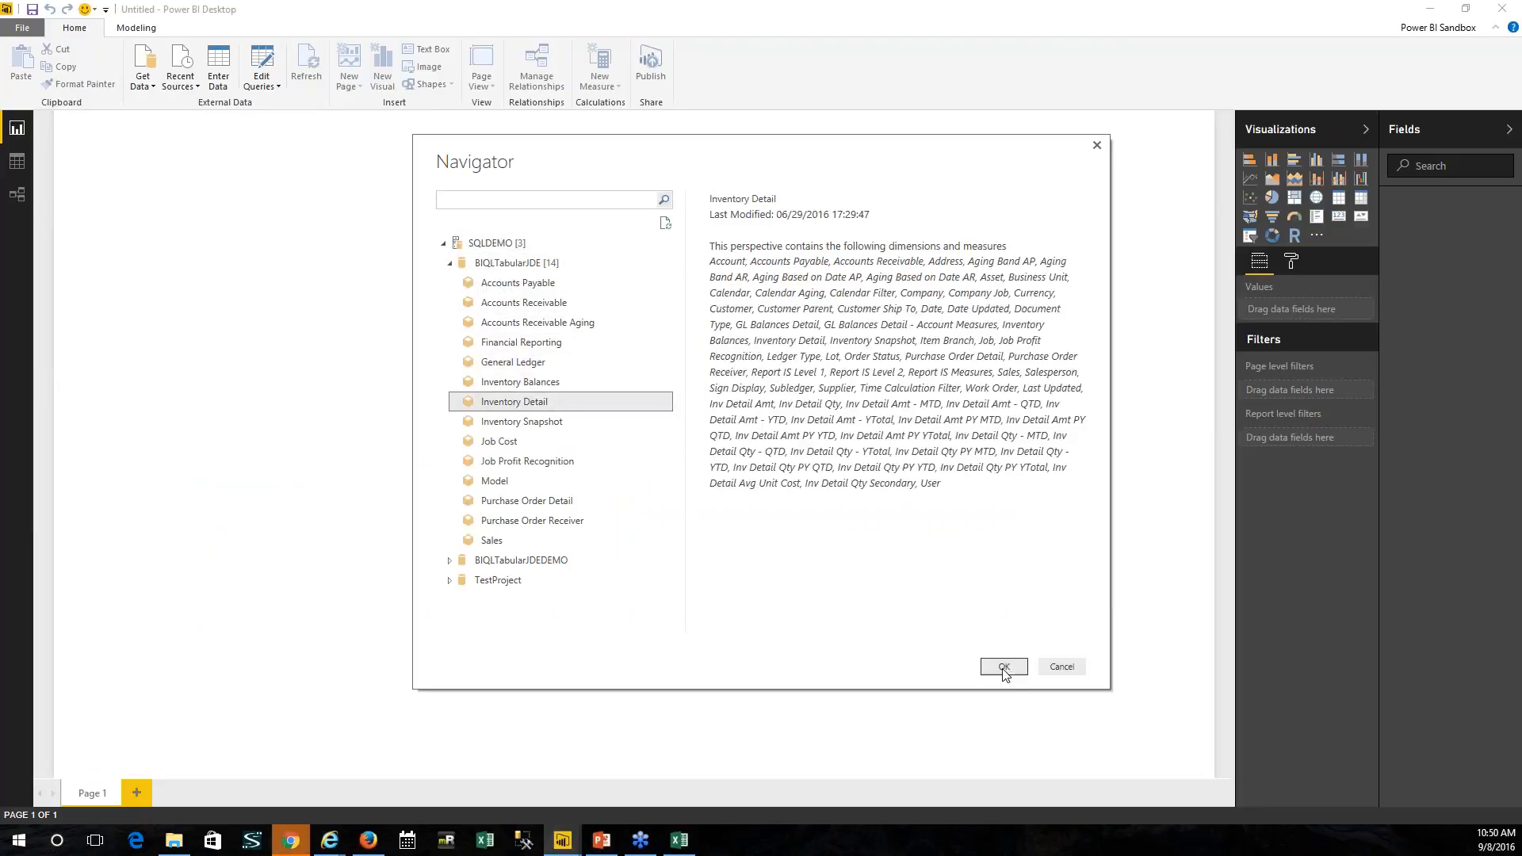